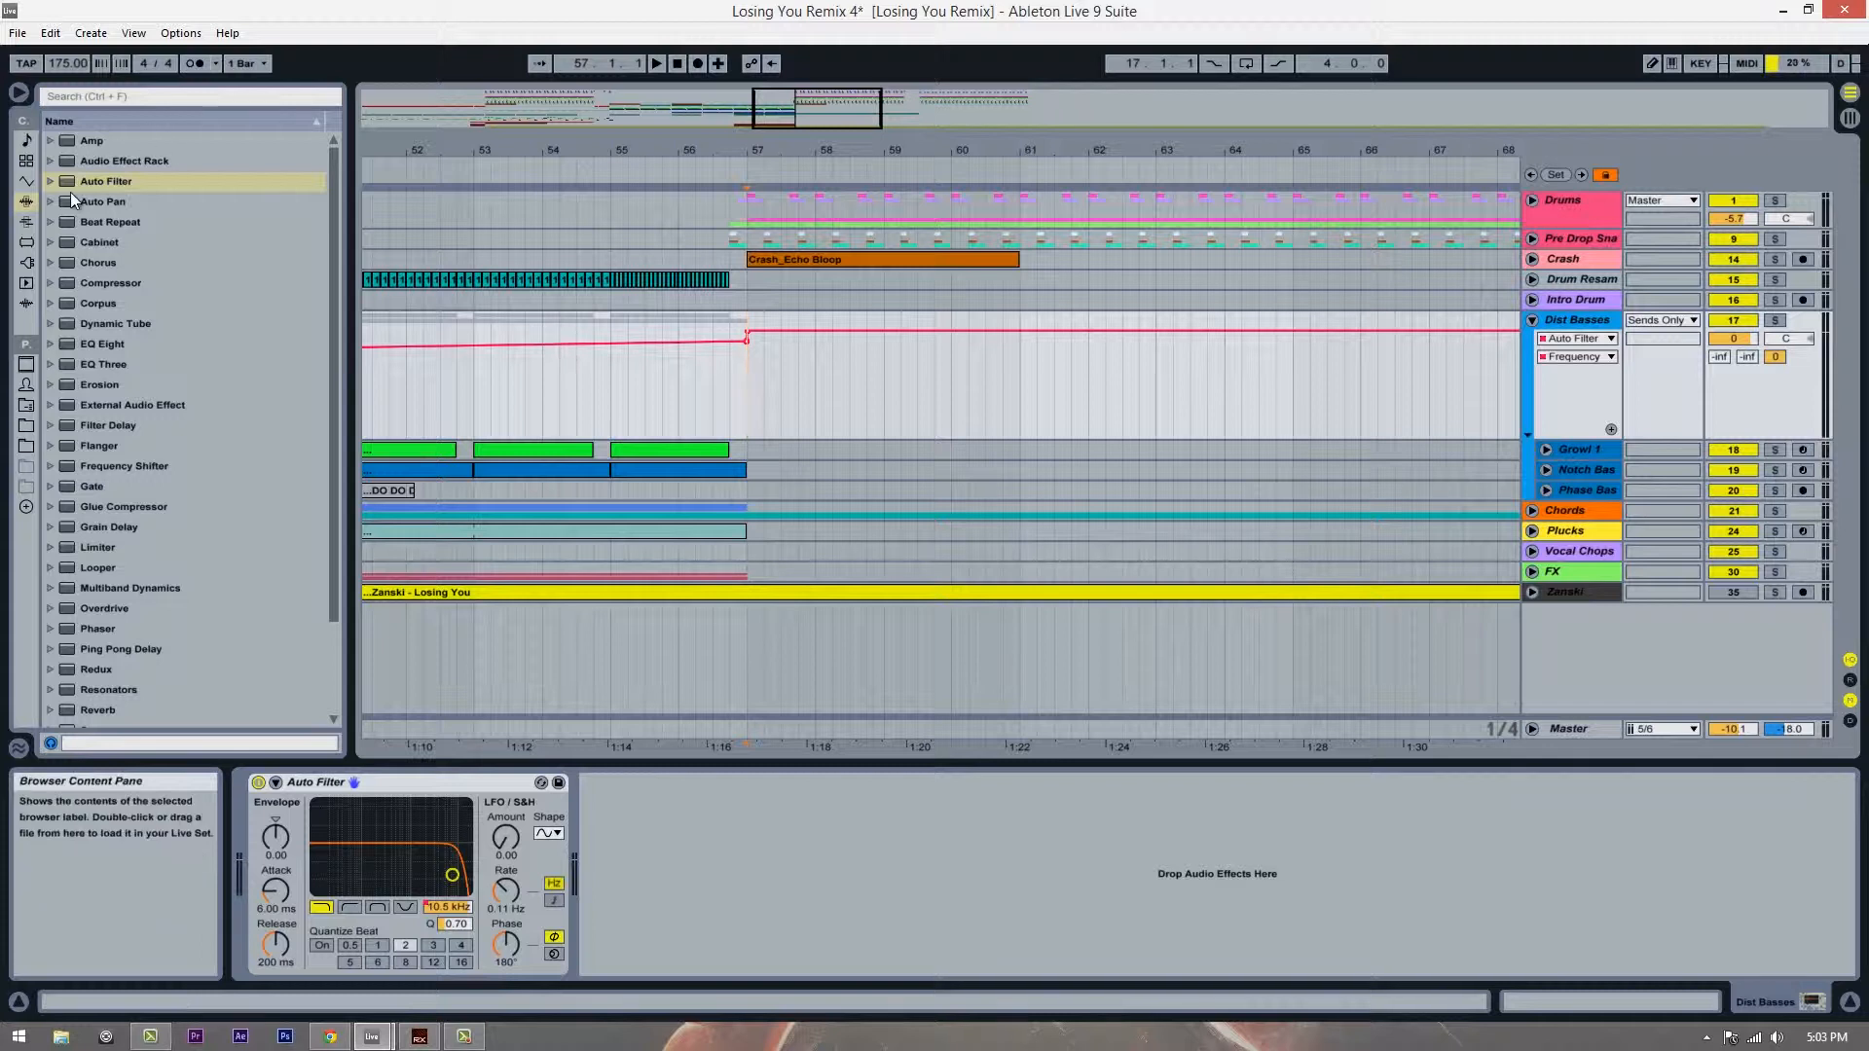
Step: Open the project's Stems folder and audition BELLS.wav, Build Lazers.wav and Chord Bass Drop.wav
click(27, 404)
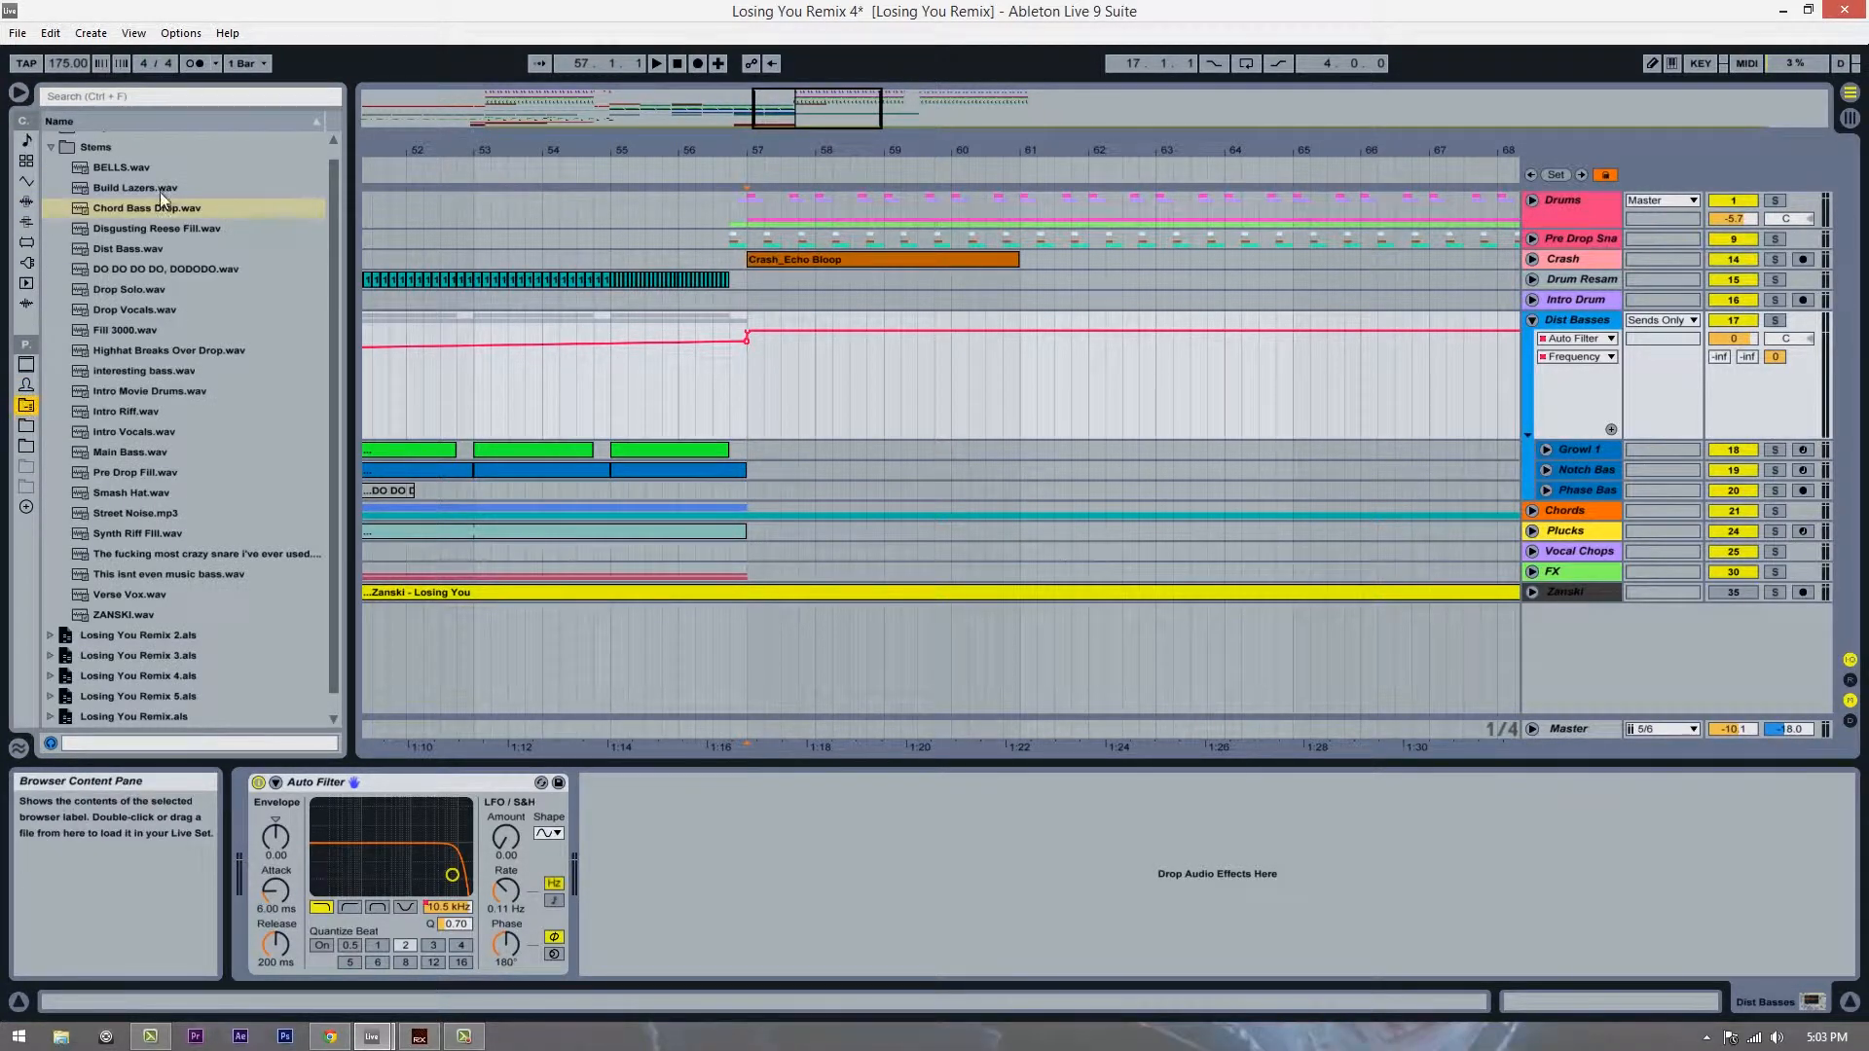
click(128, 171)
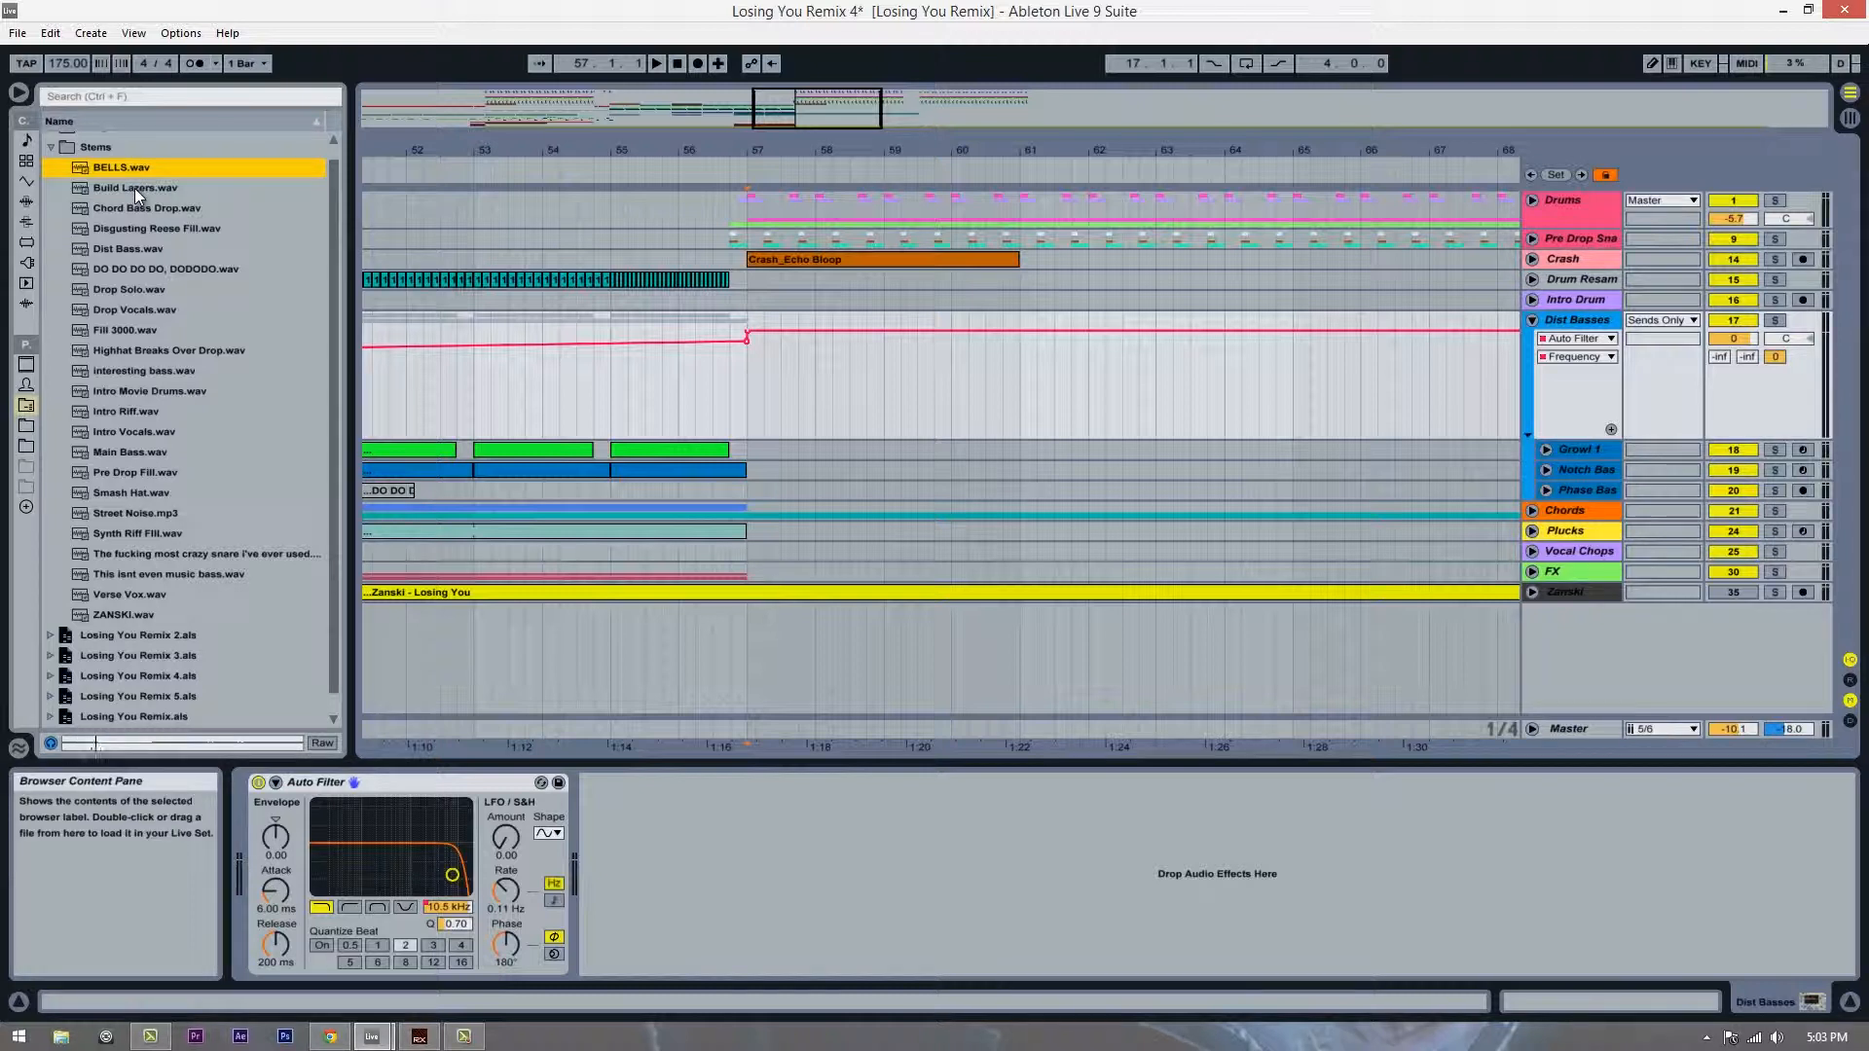
click(135, 191)
click(136, 212)
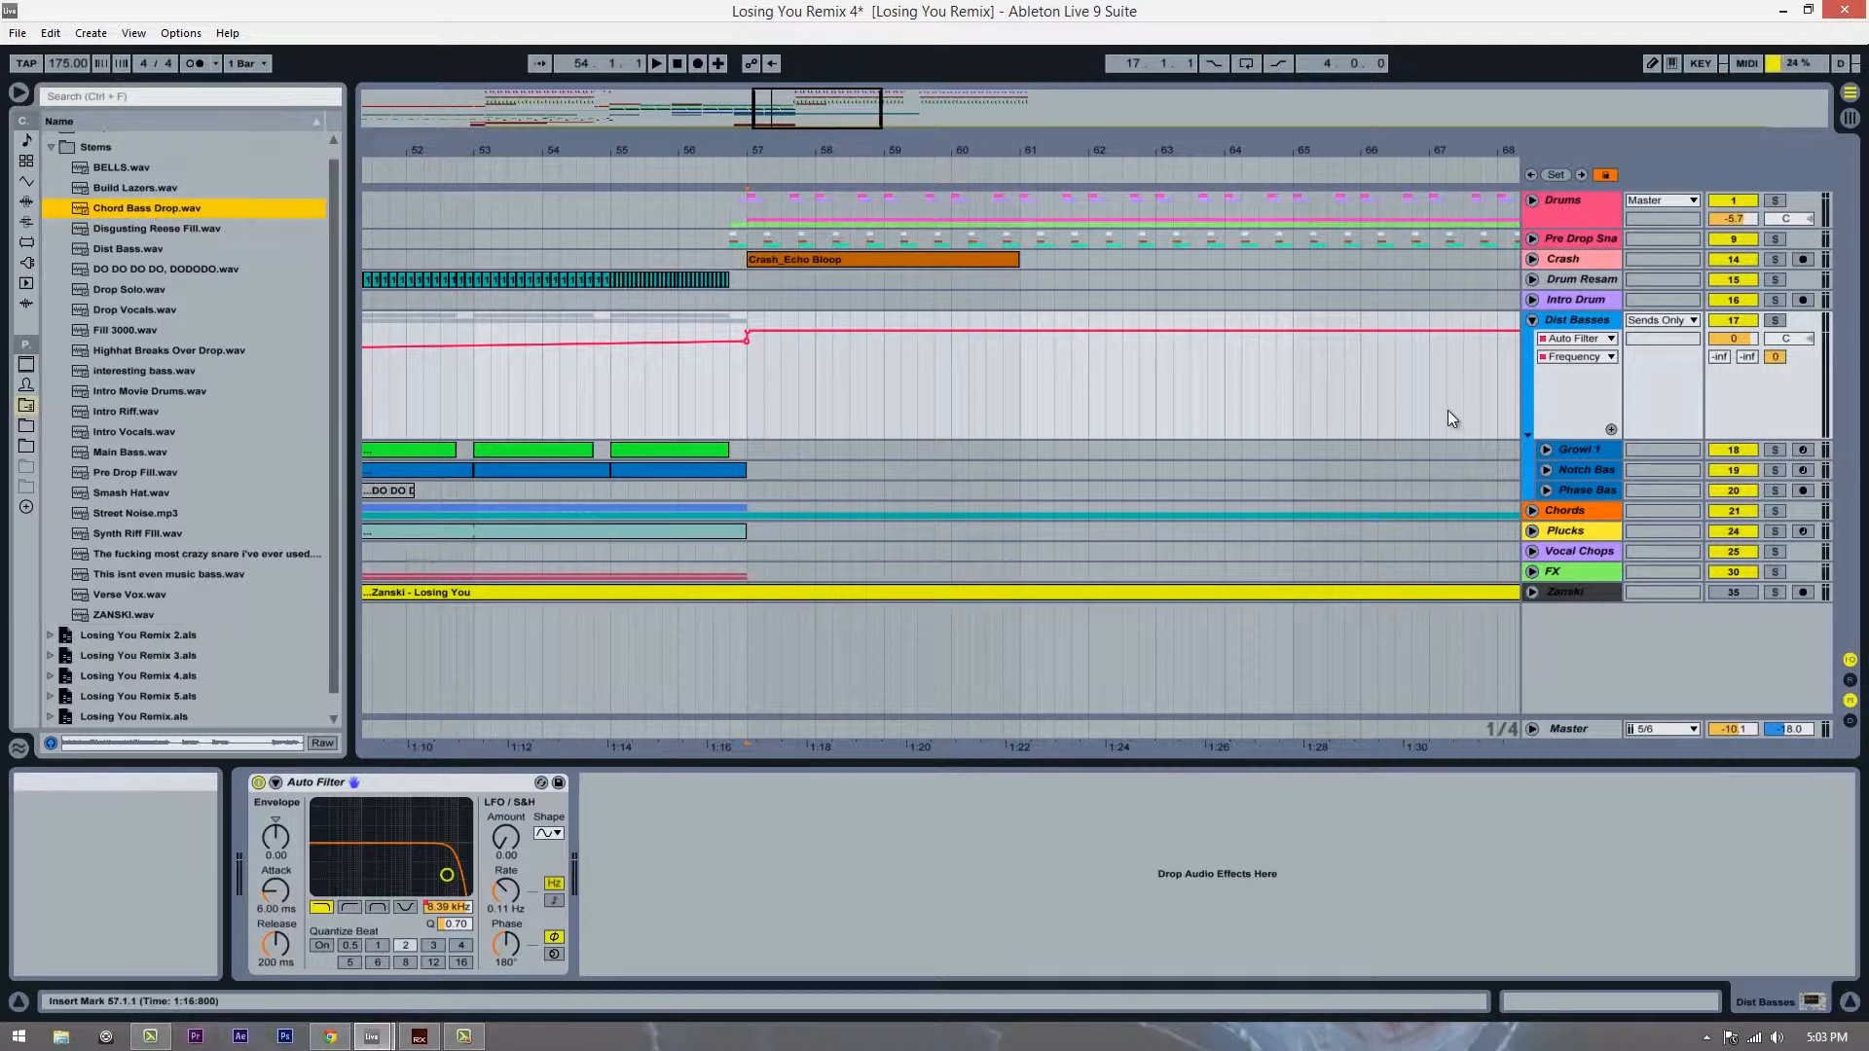
Step: Insert an audio track below the Phase Bass track and place Chord Bass Drop.wav on it at about 58.4.1
click(1589, 490)
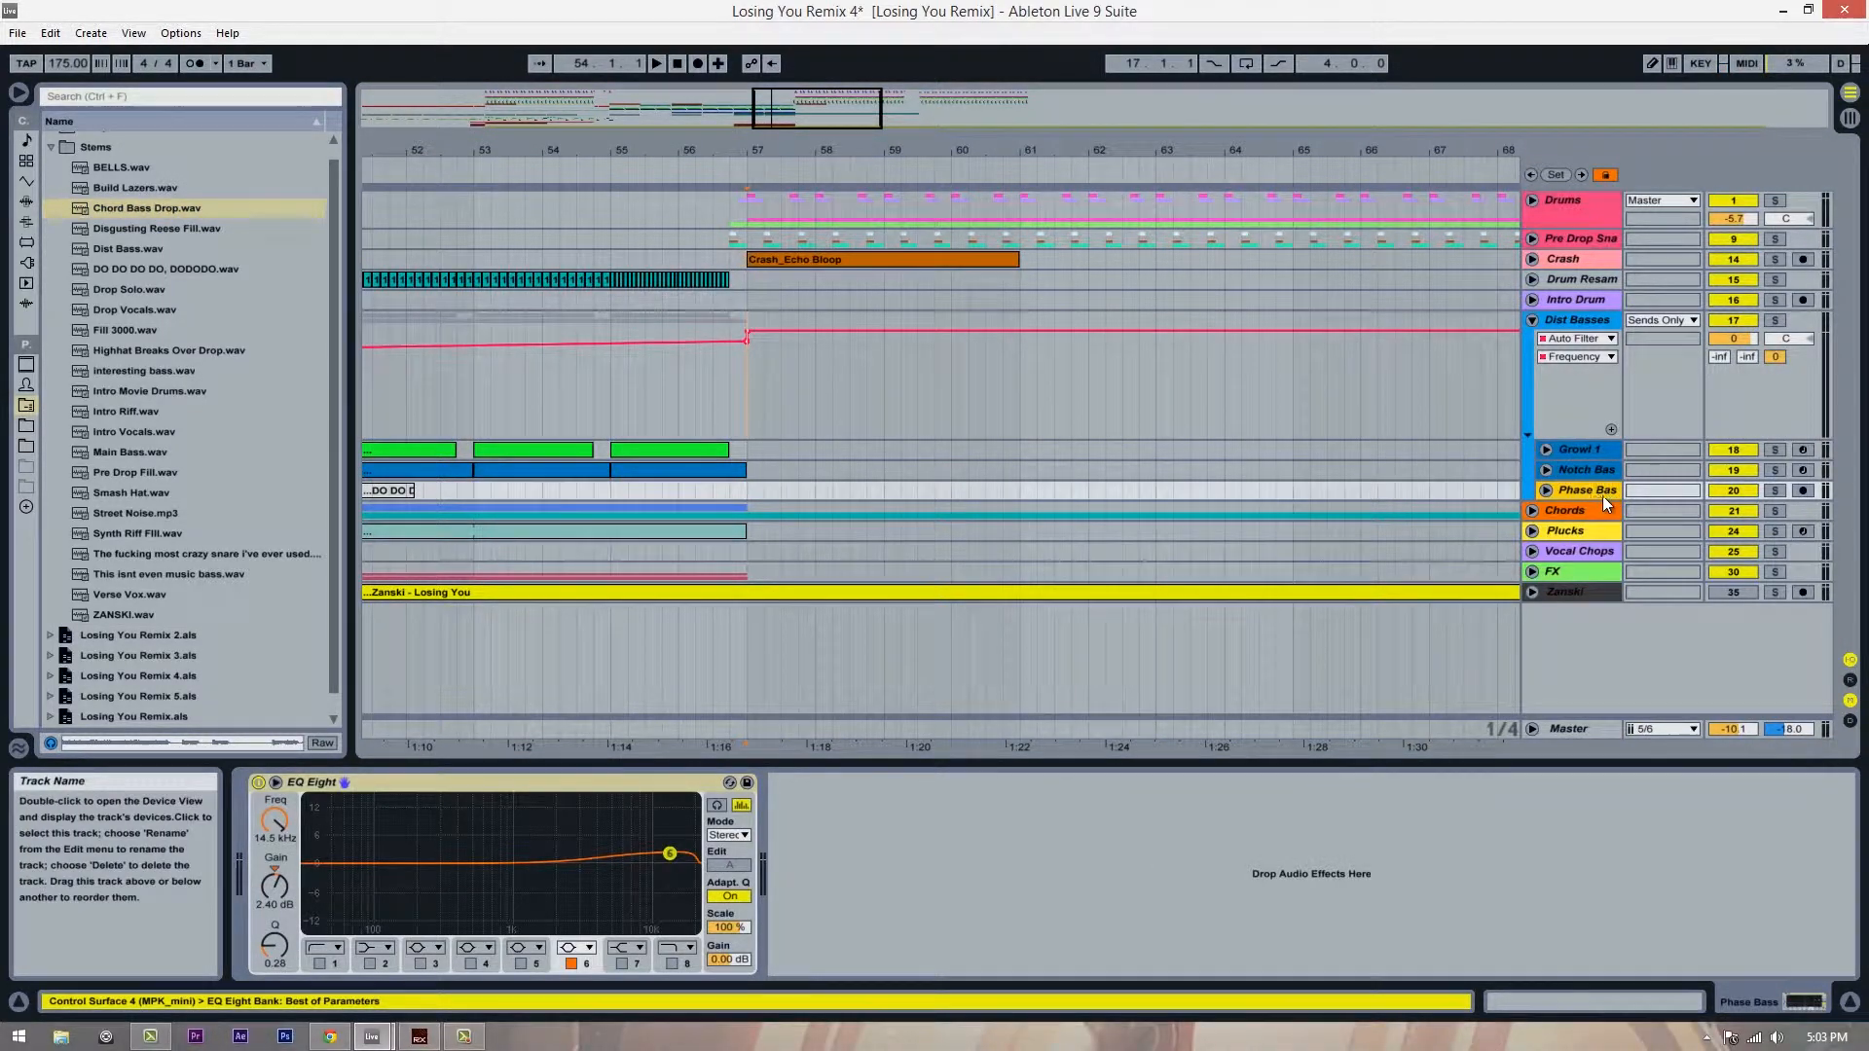
key(ctrl+t)
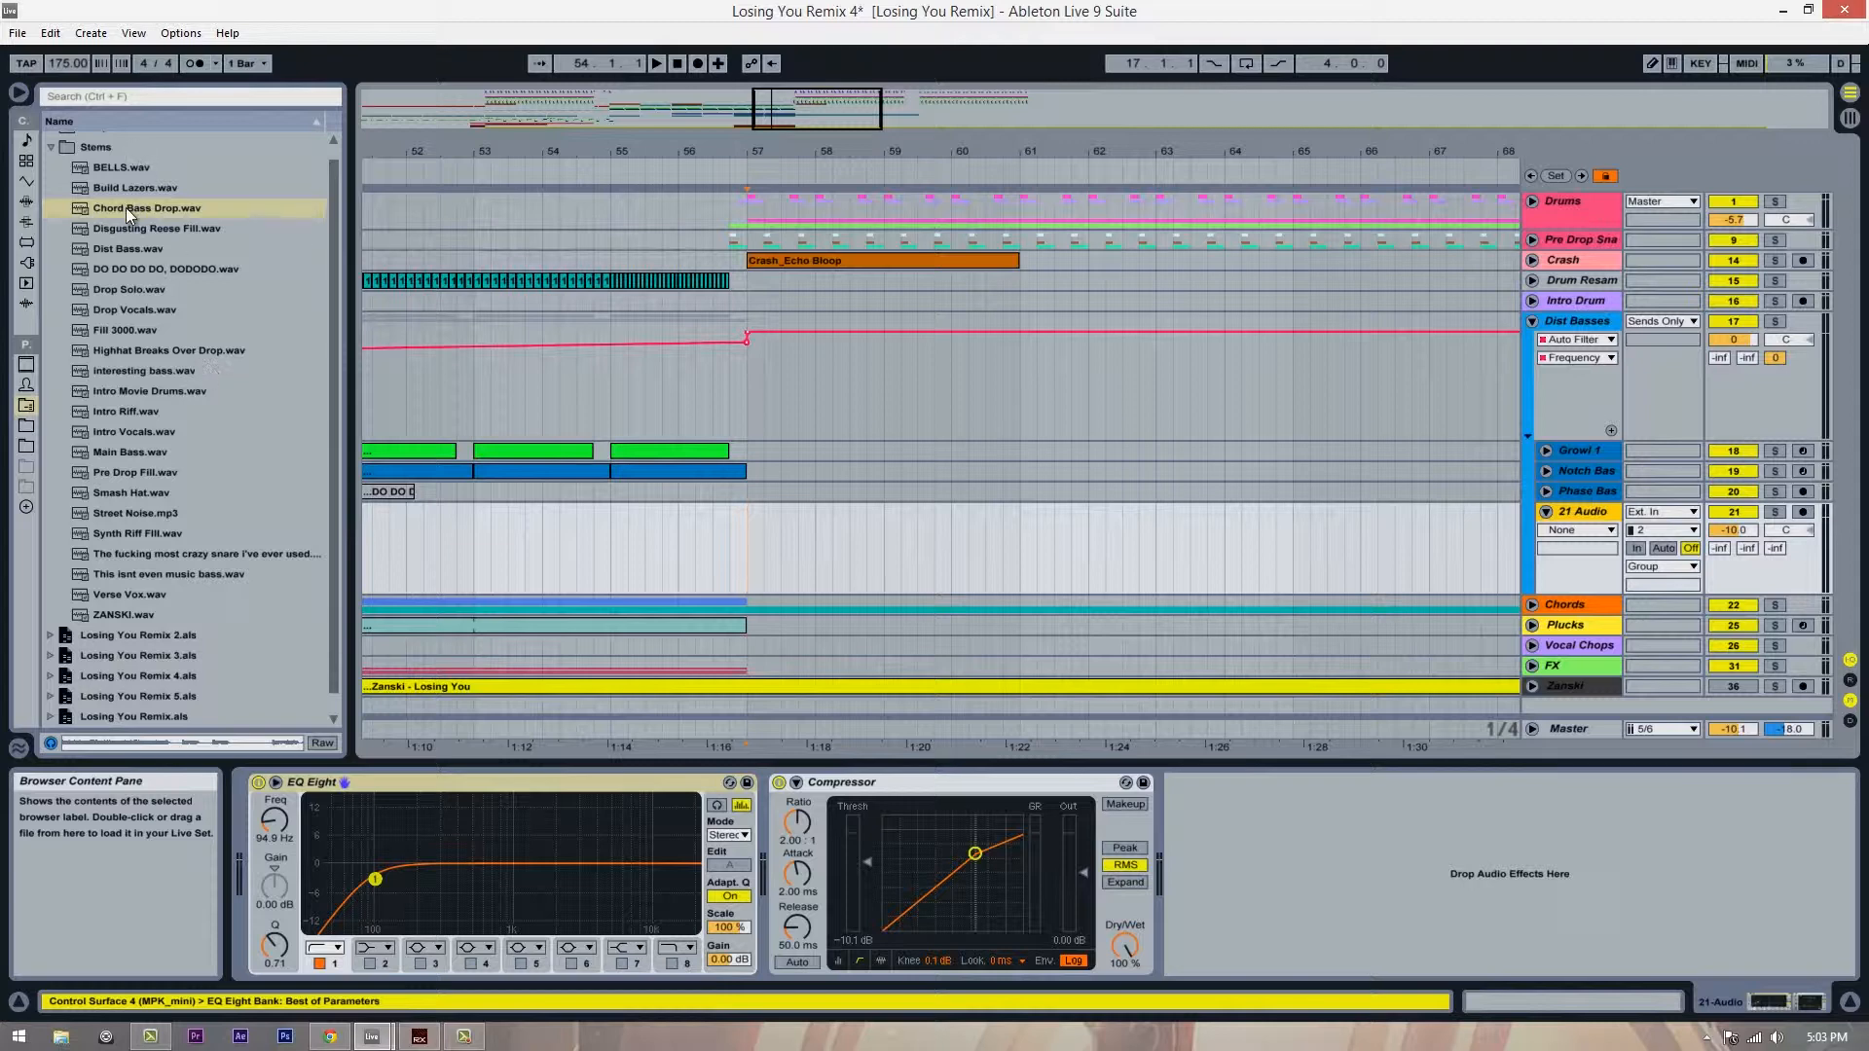
drag(125, 207, 862, 551)
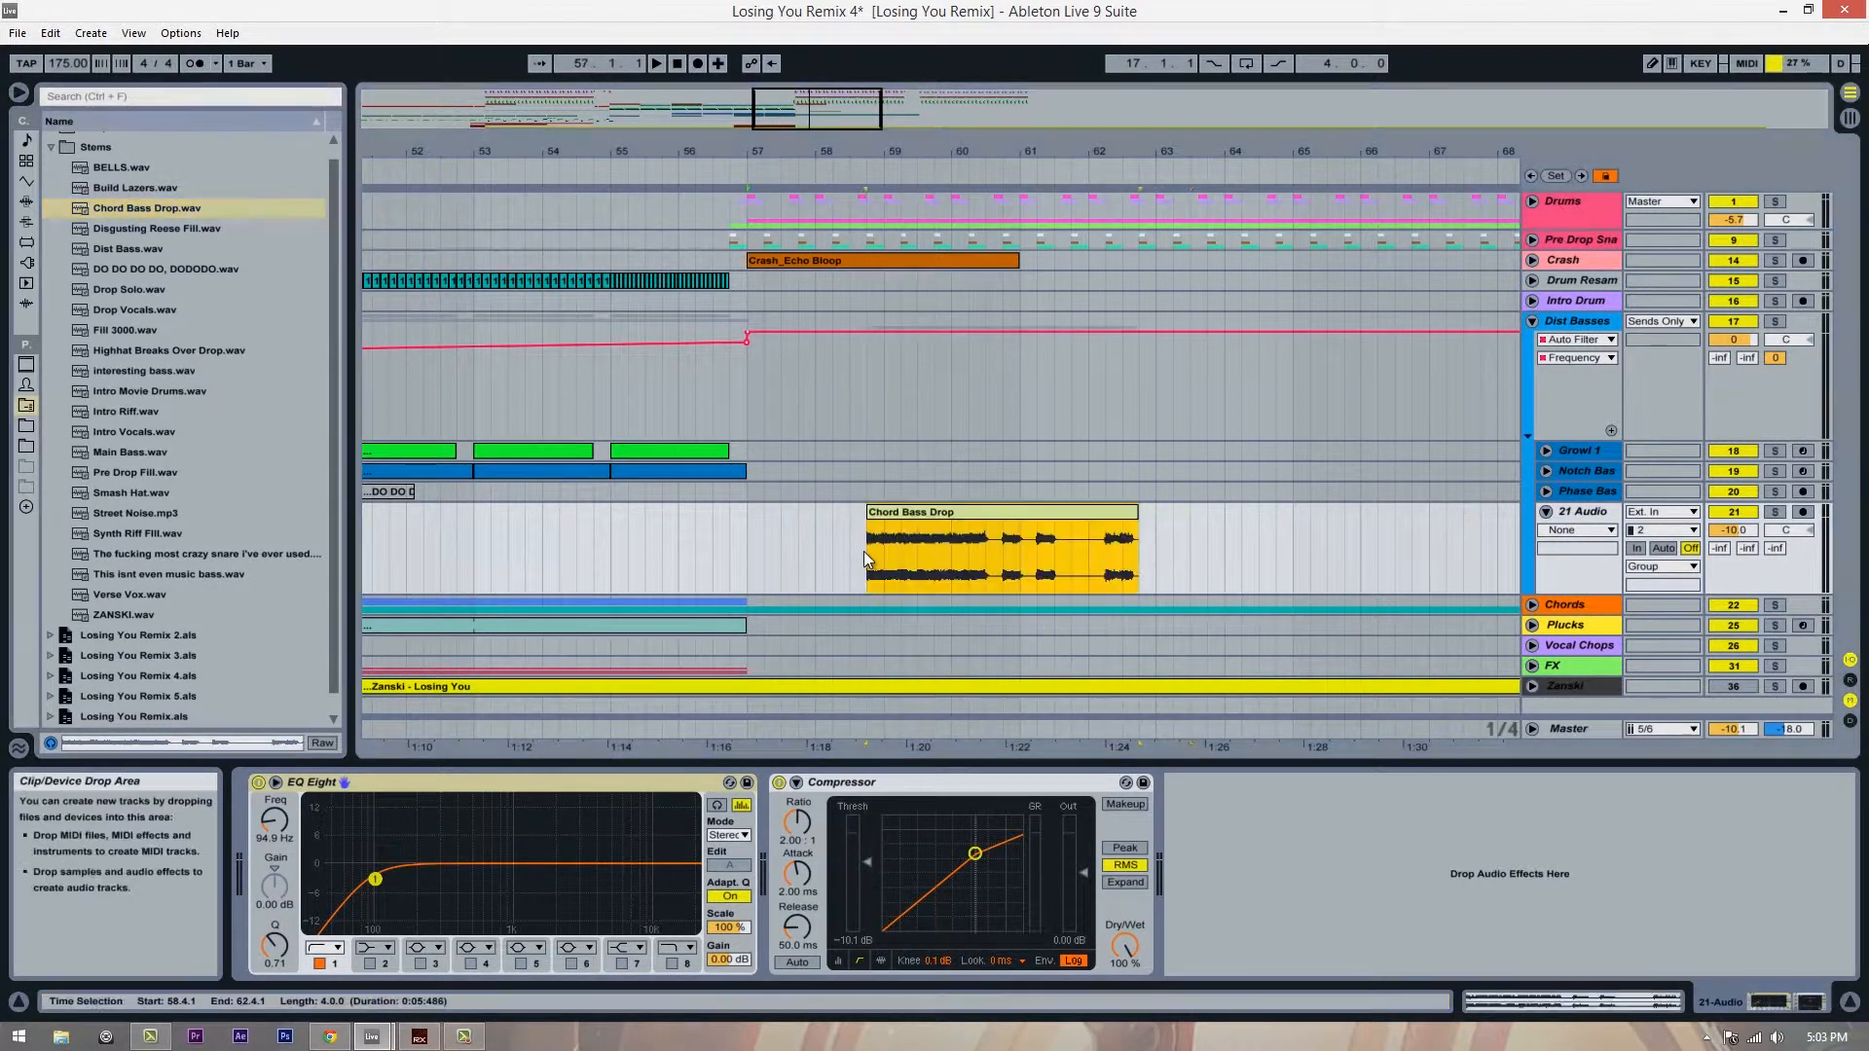
Step: Solo the new audio track and play the Chord Bass Drop clip from just before its start
click(850, 555)
click(1774, 512)
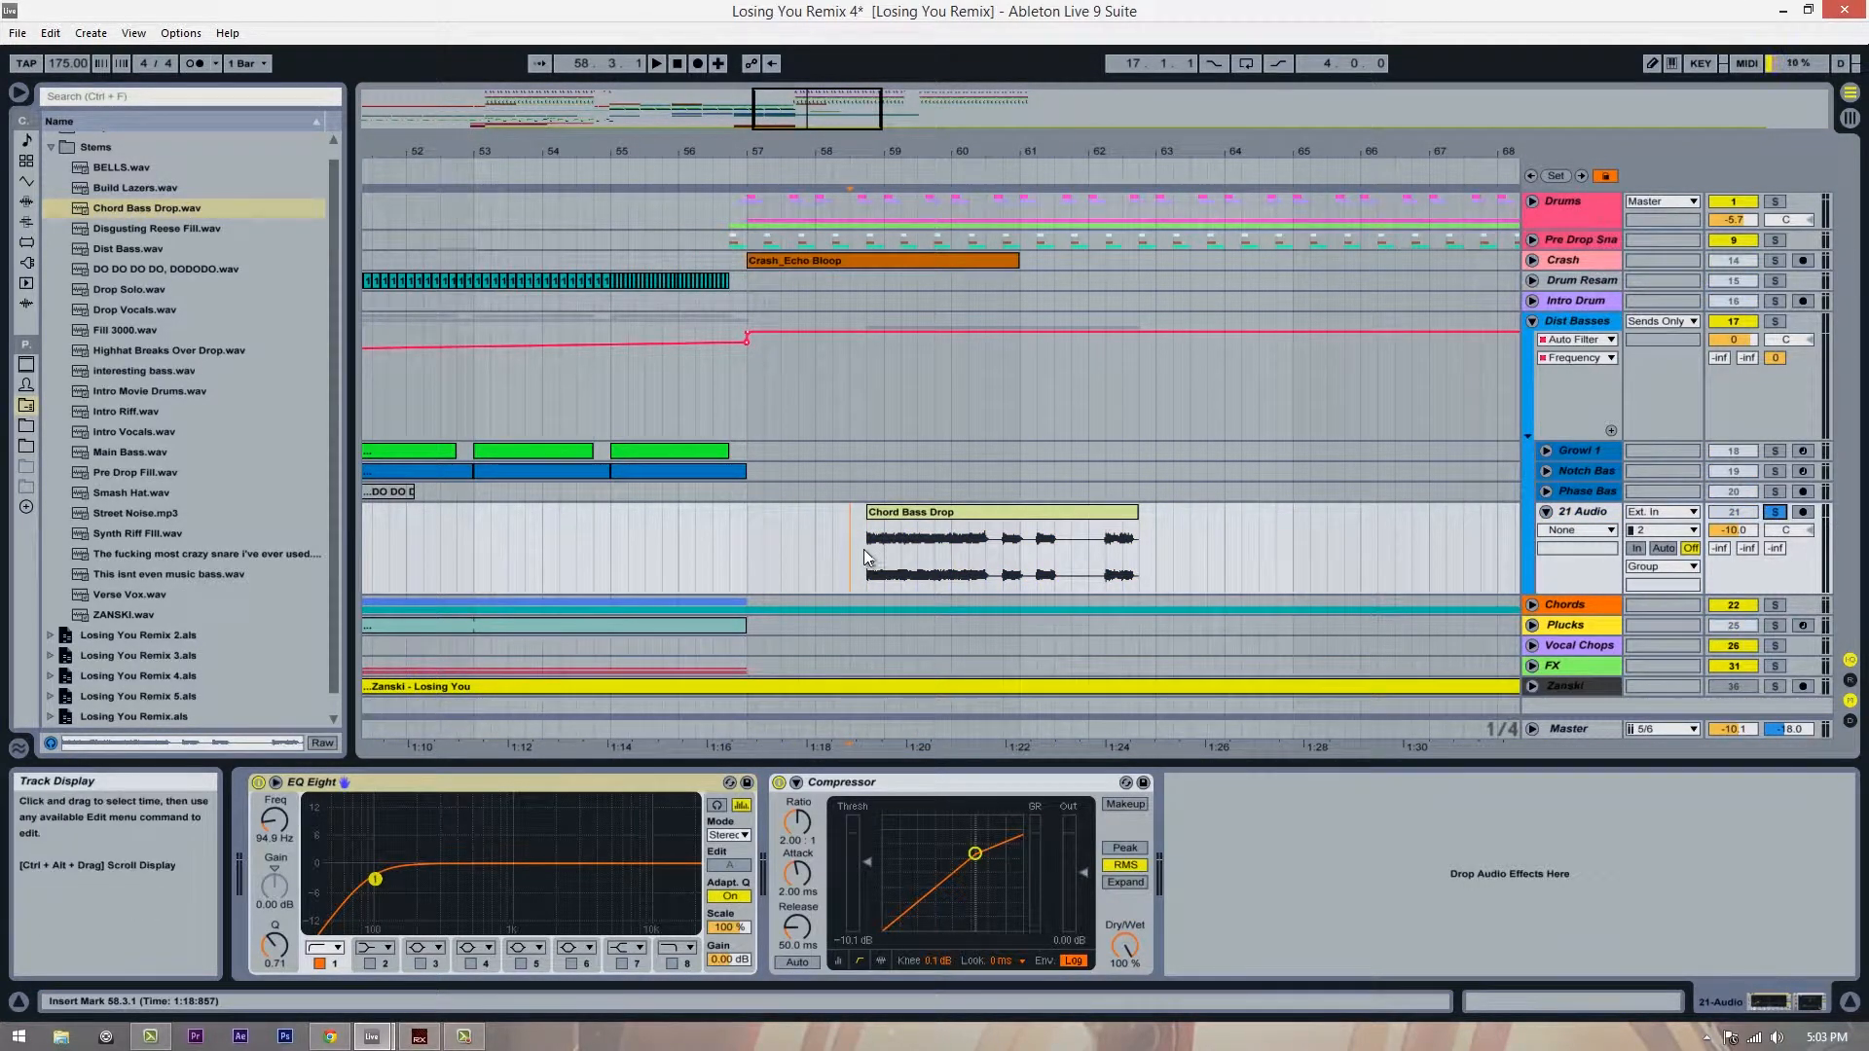
key(space)
Step: Open the Chord Bass Drop clip's sample settings and set its warp mode to Complex Pro
click(930, 516)
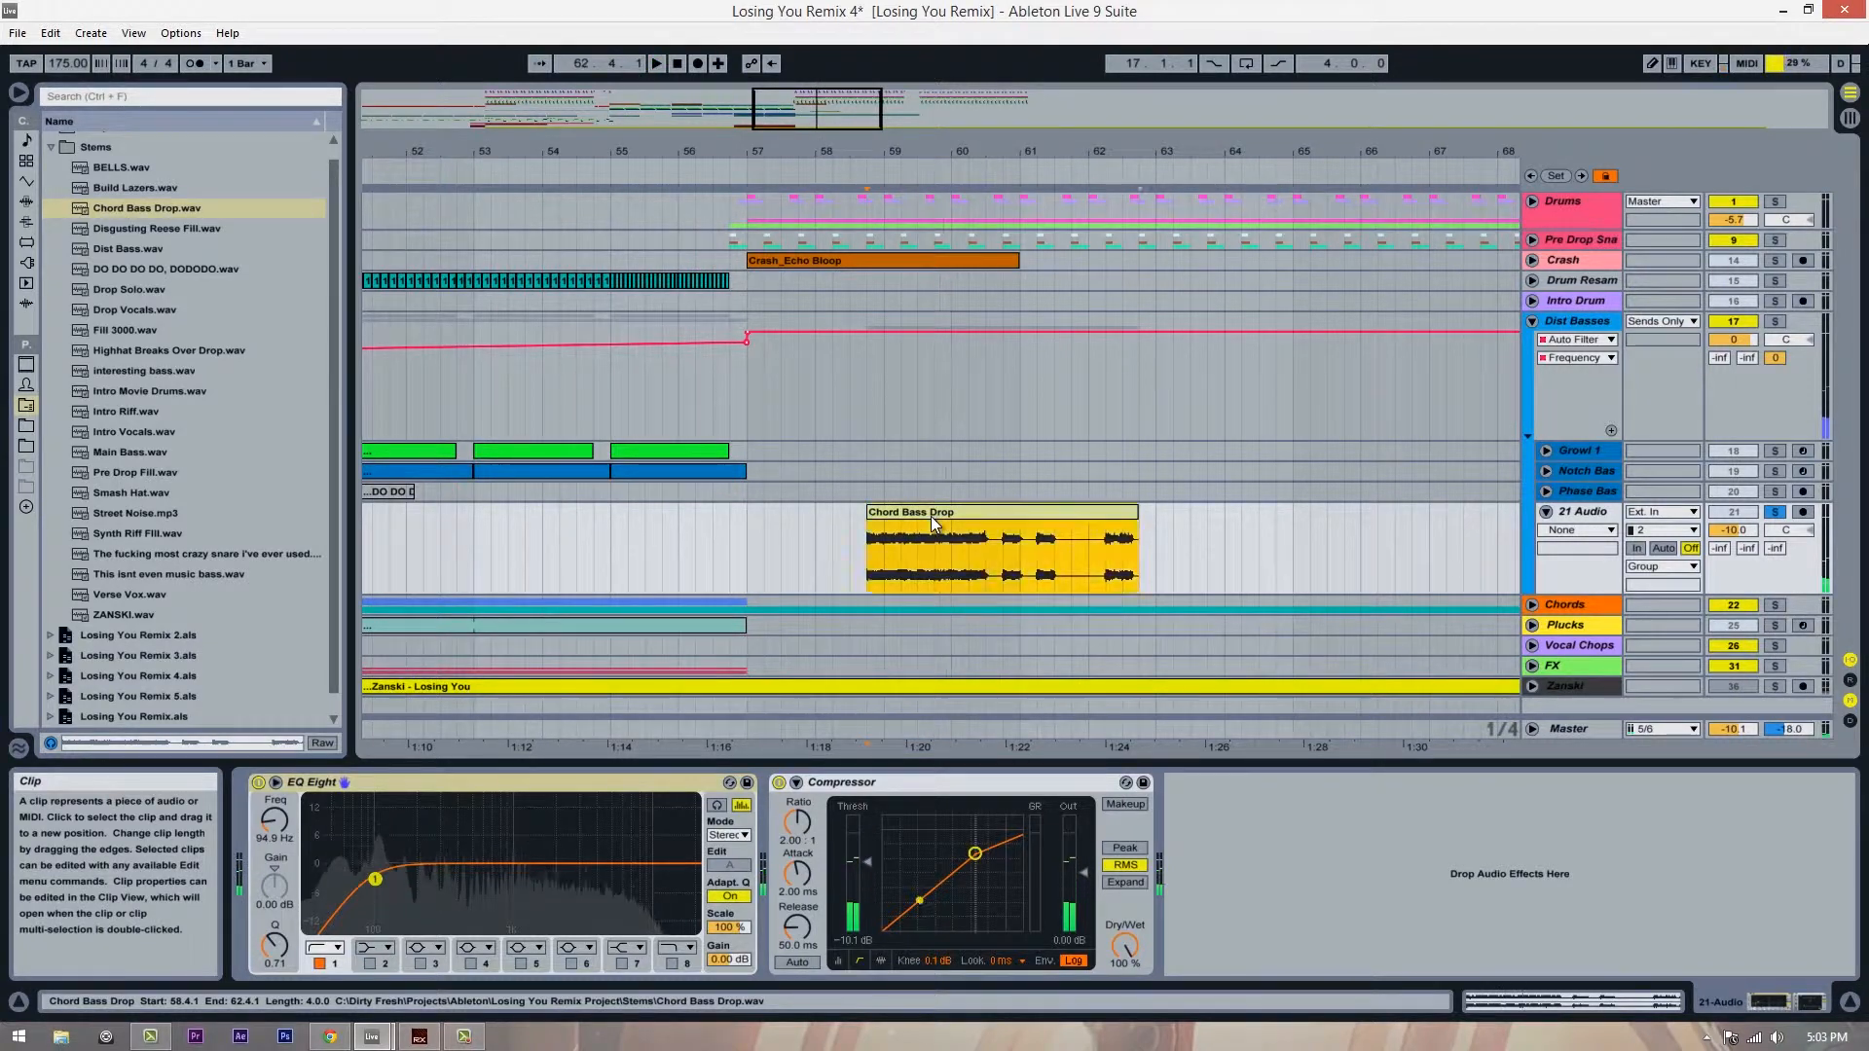
double_click(931, 516)
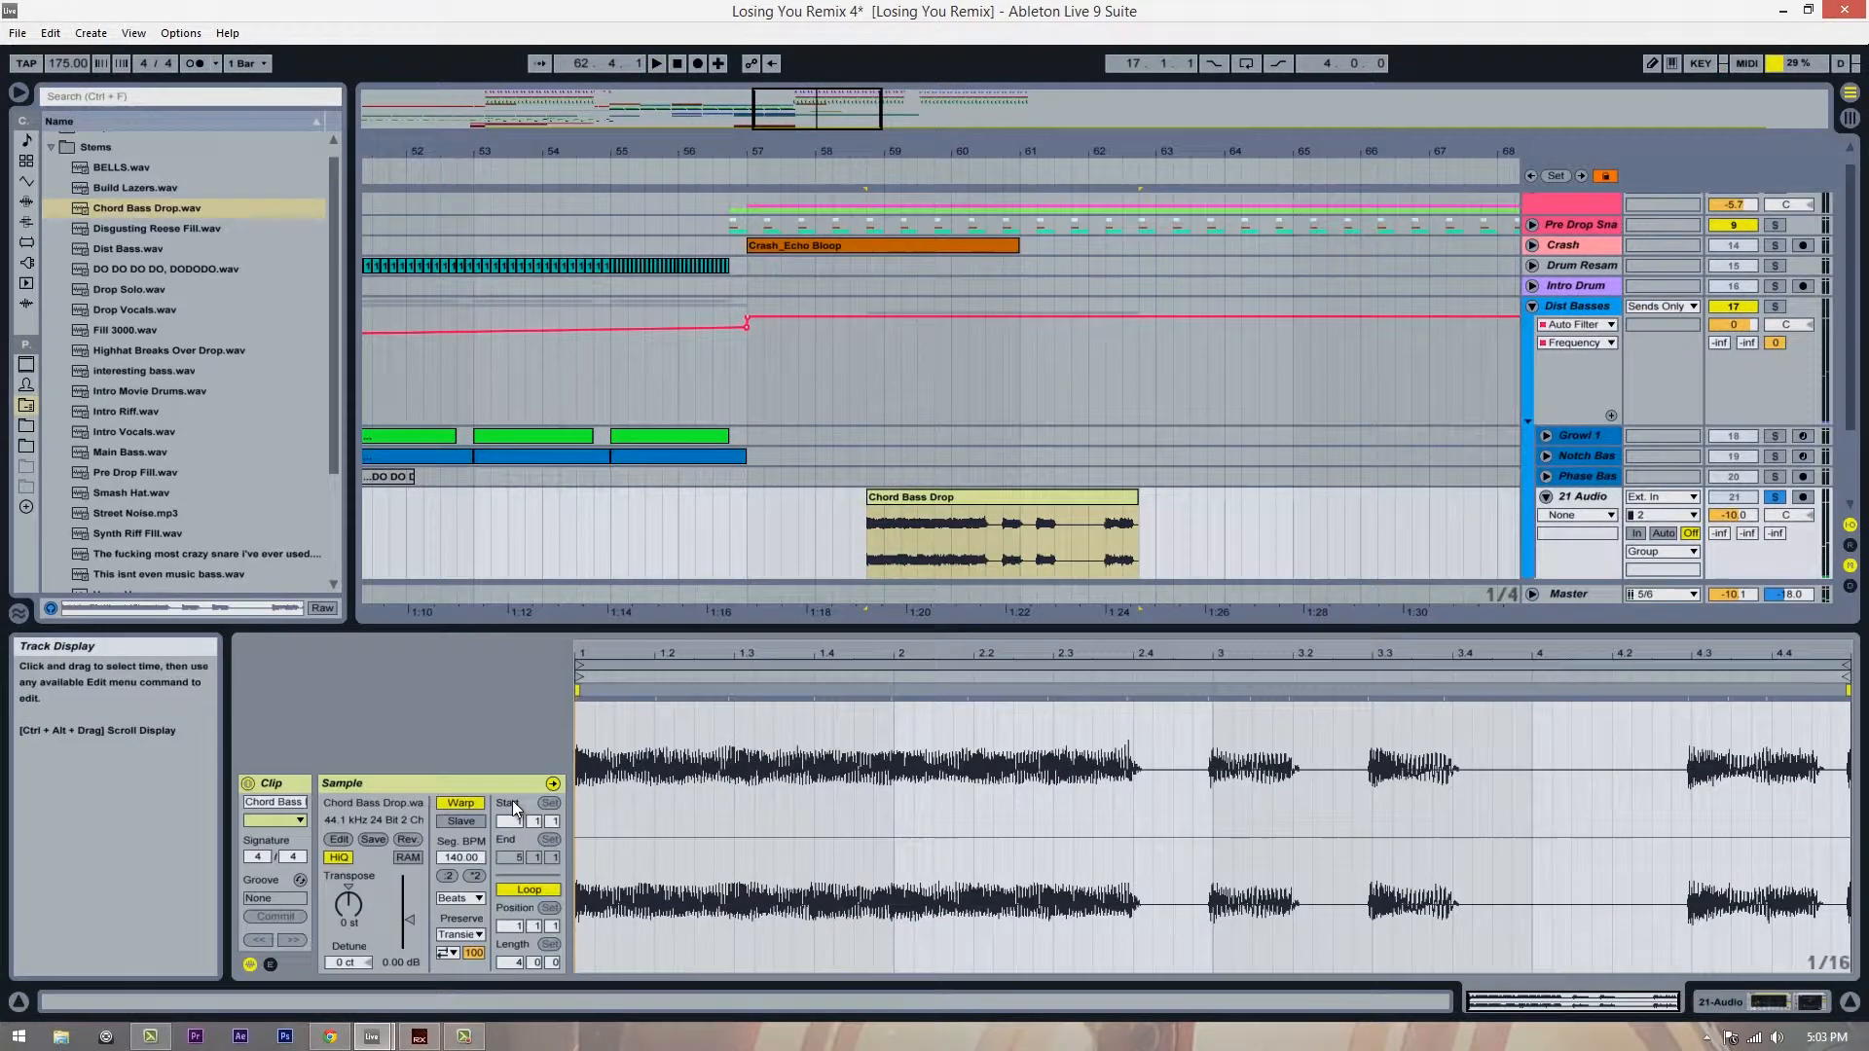
click(471, 899)
click(468, 989)
Step: Move the Chord Bass Drop clip to start at 57.1.1 and play it from there
click(862, 537)
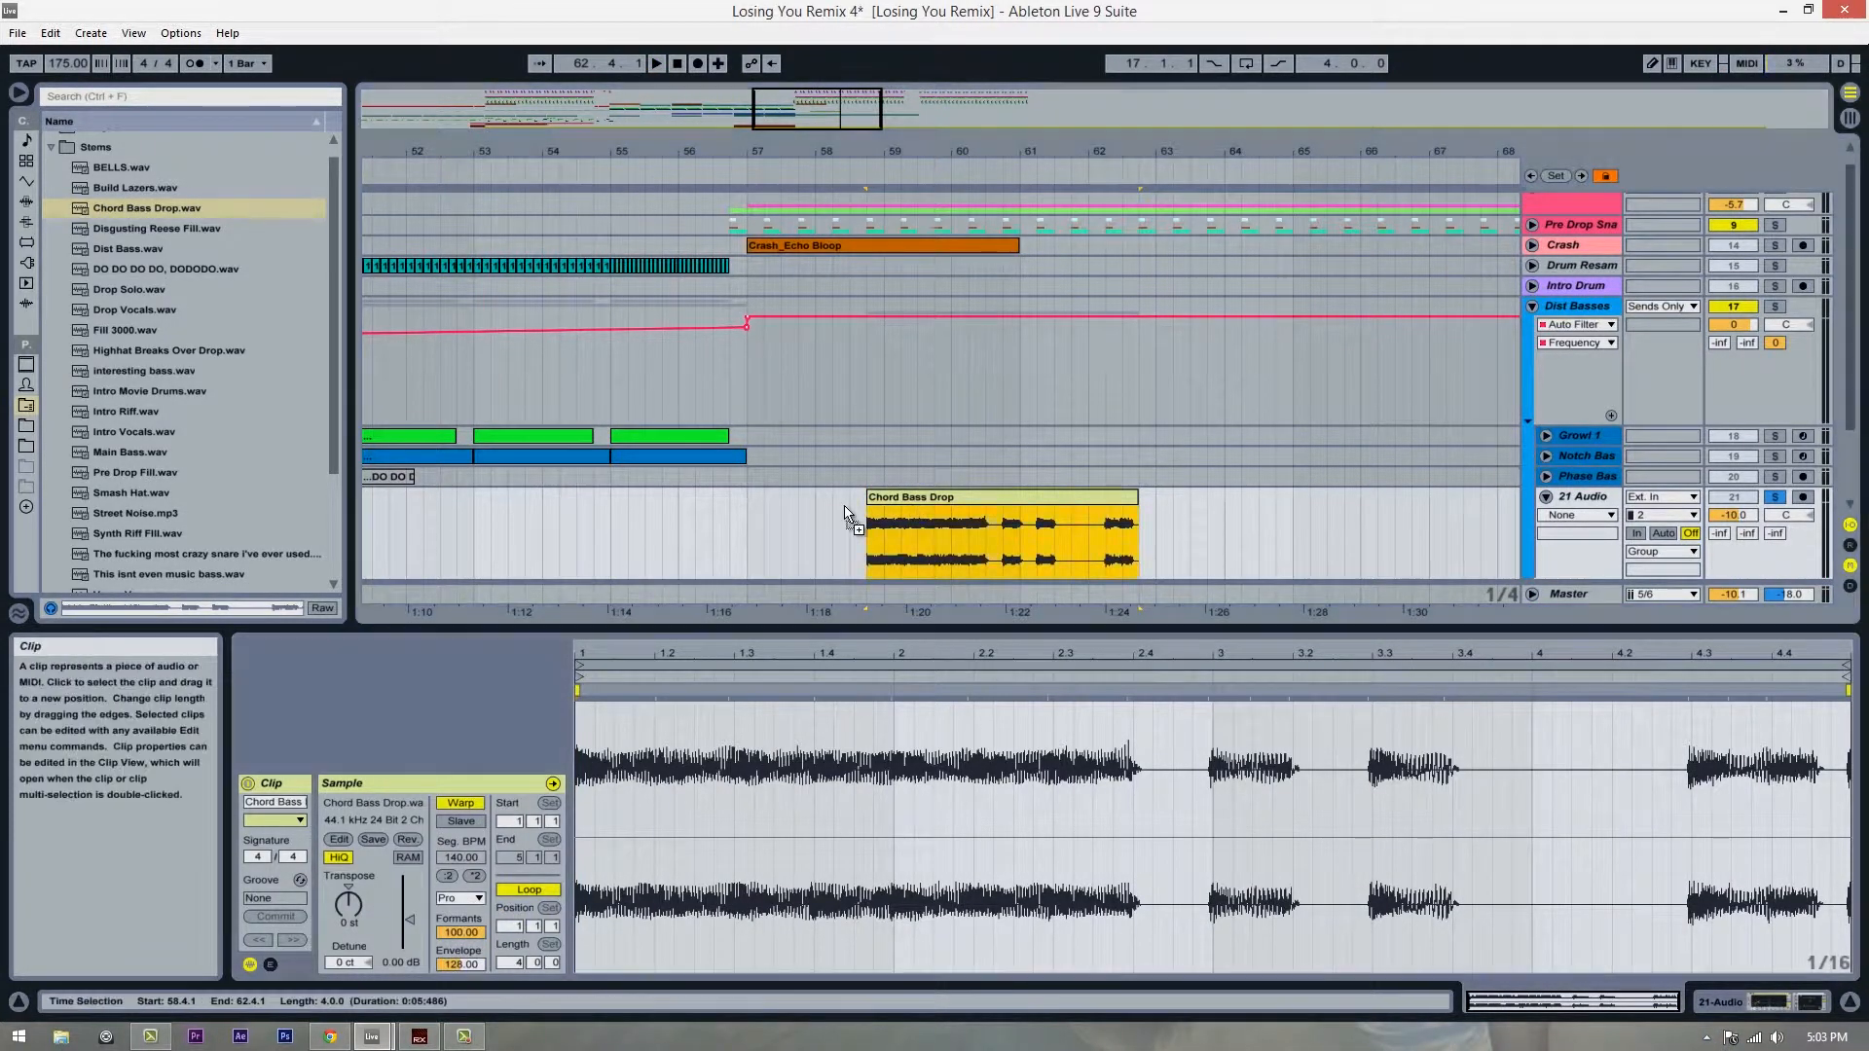
drag(844, 506, 794, 541)
click(748, 543)
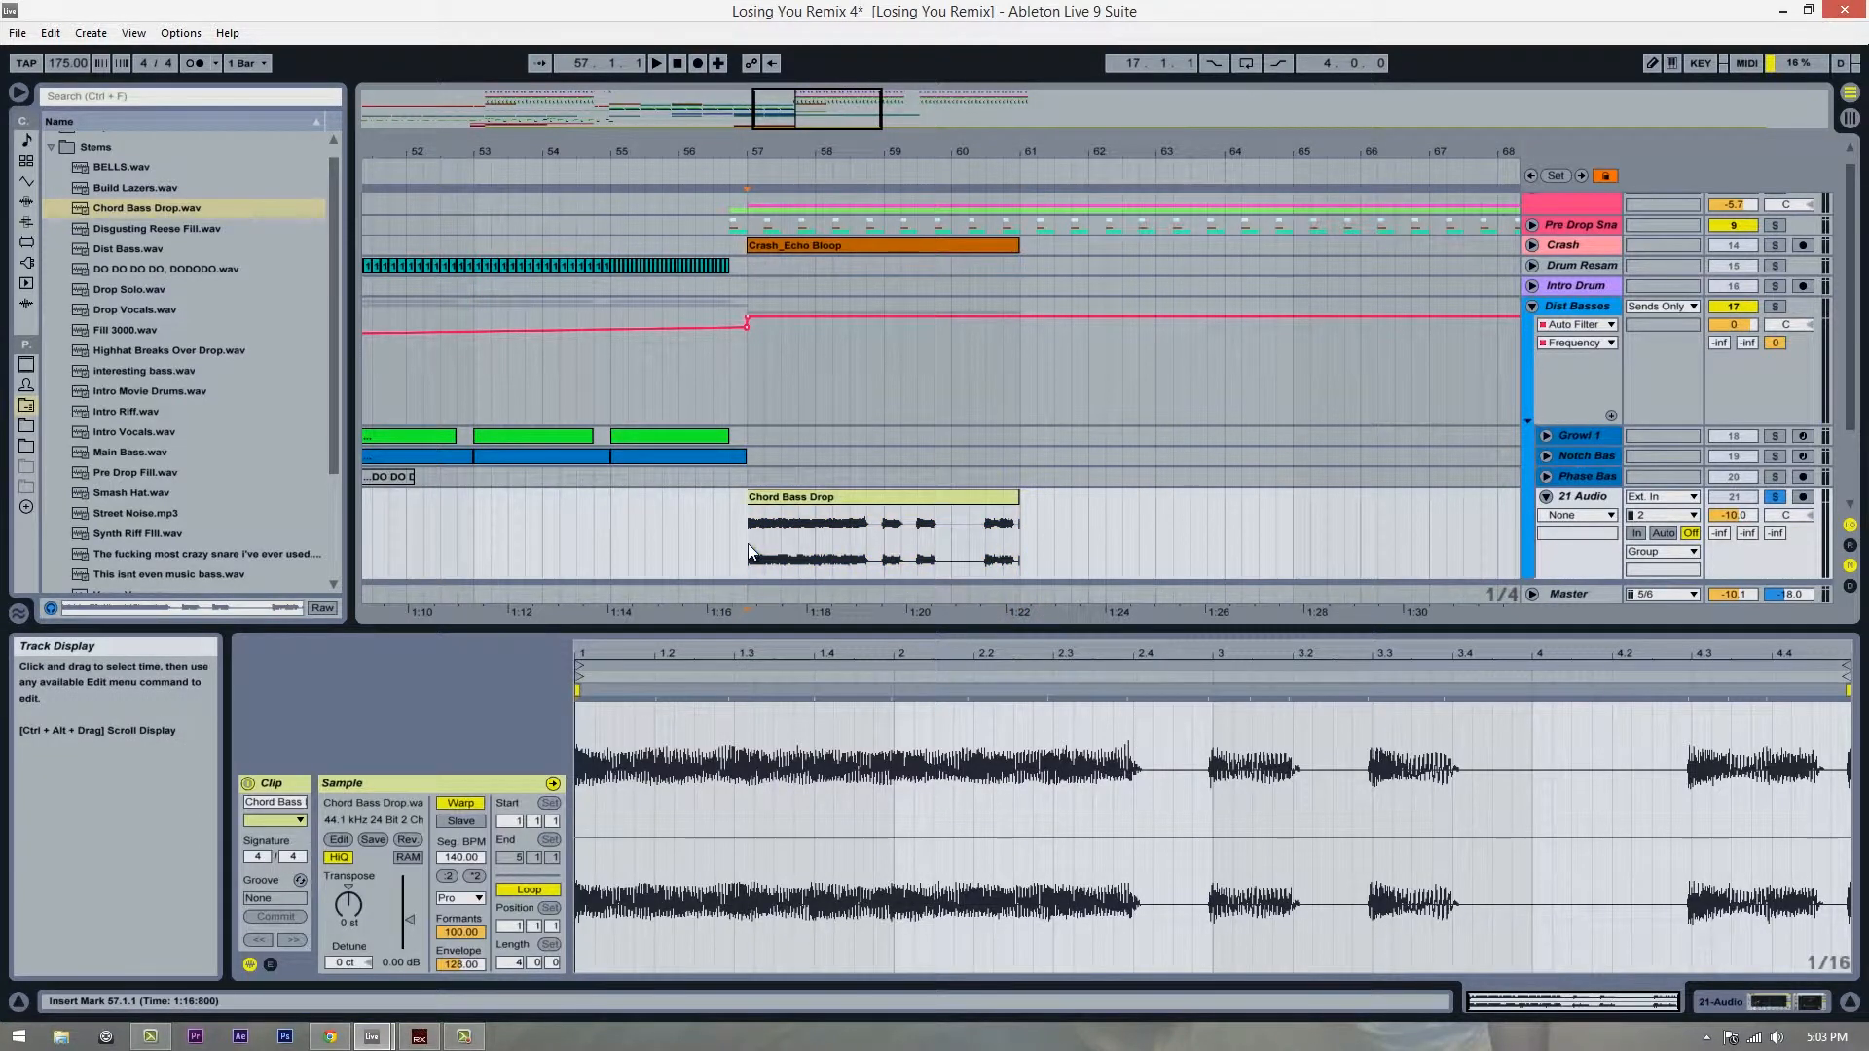
key(space)
Step: Split the Chord Bass Drop clip at 57.2.1 and 57.3.1 to make one-beat slices
drag(786, 150, 787, 166)
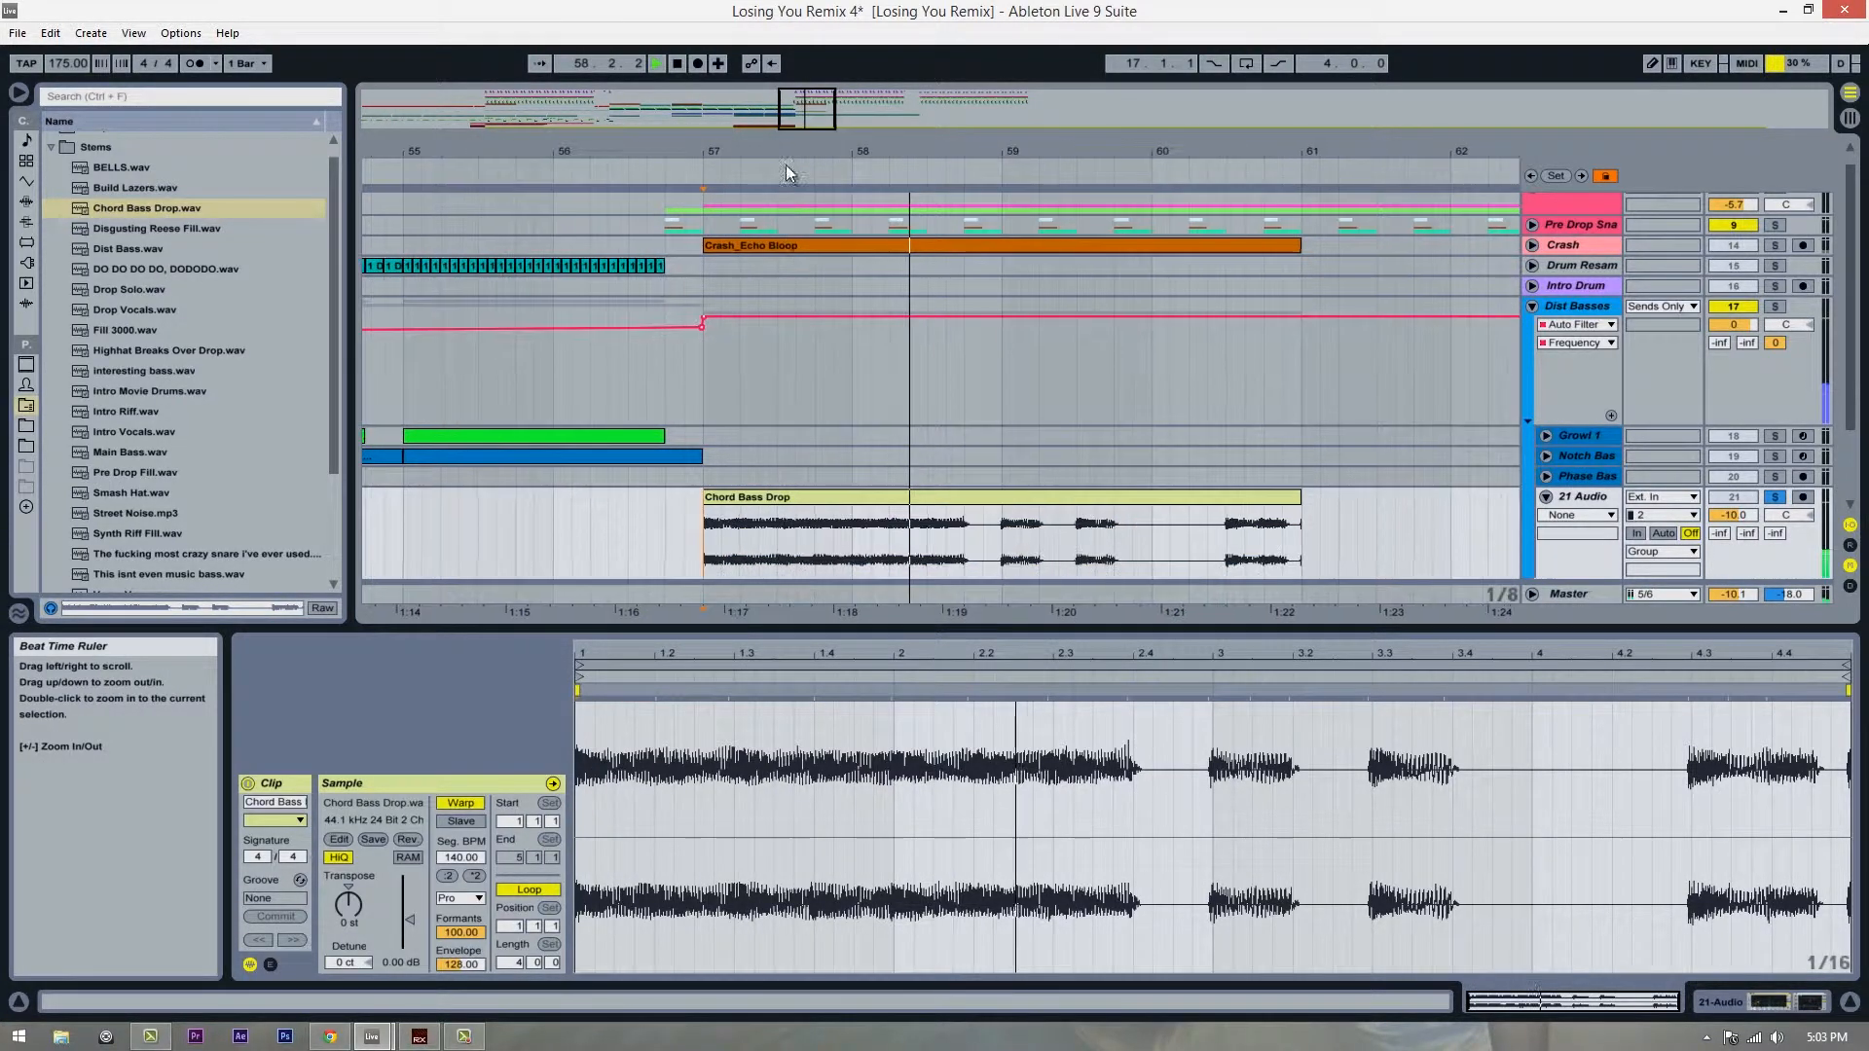
scroll(696, 567, down, 1)
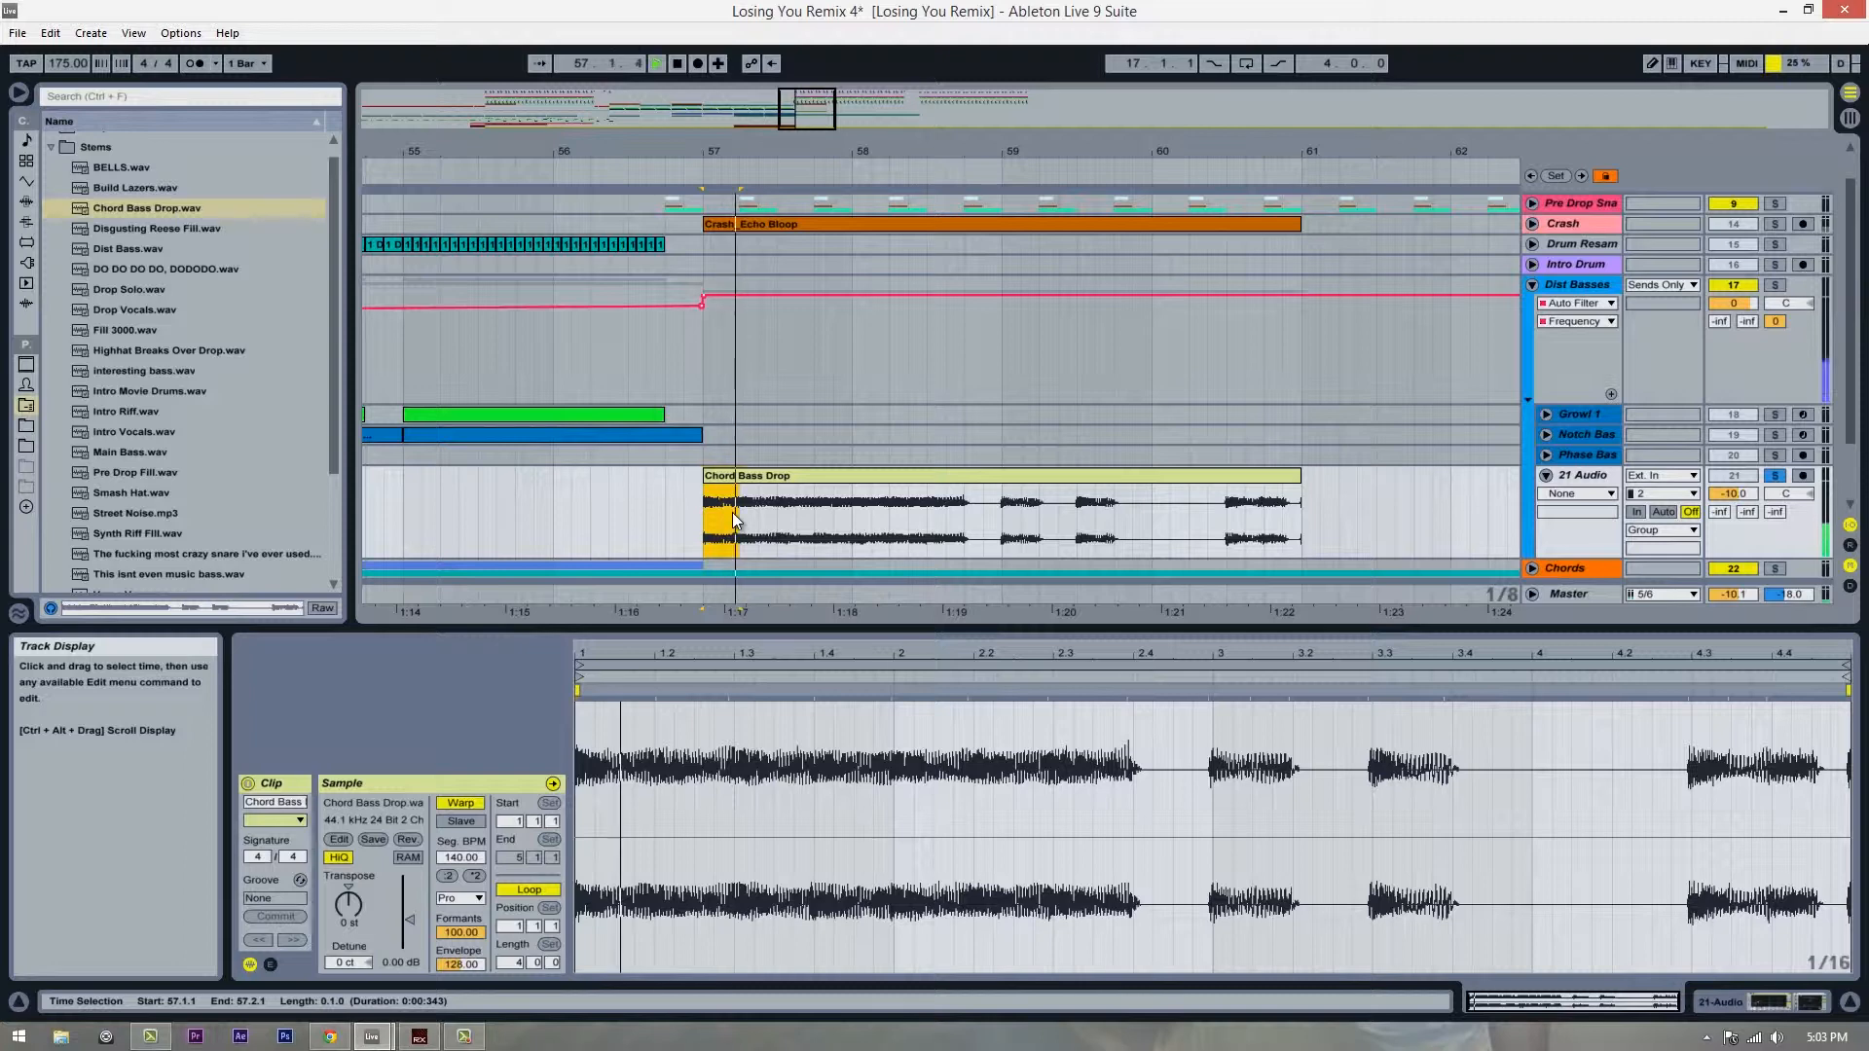
key(ctrl+e)
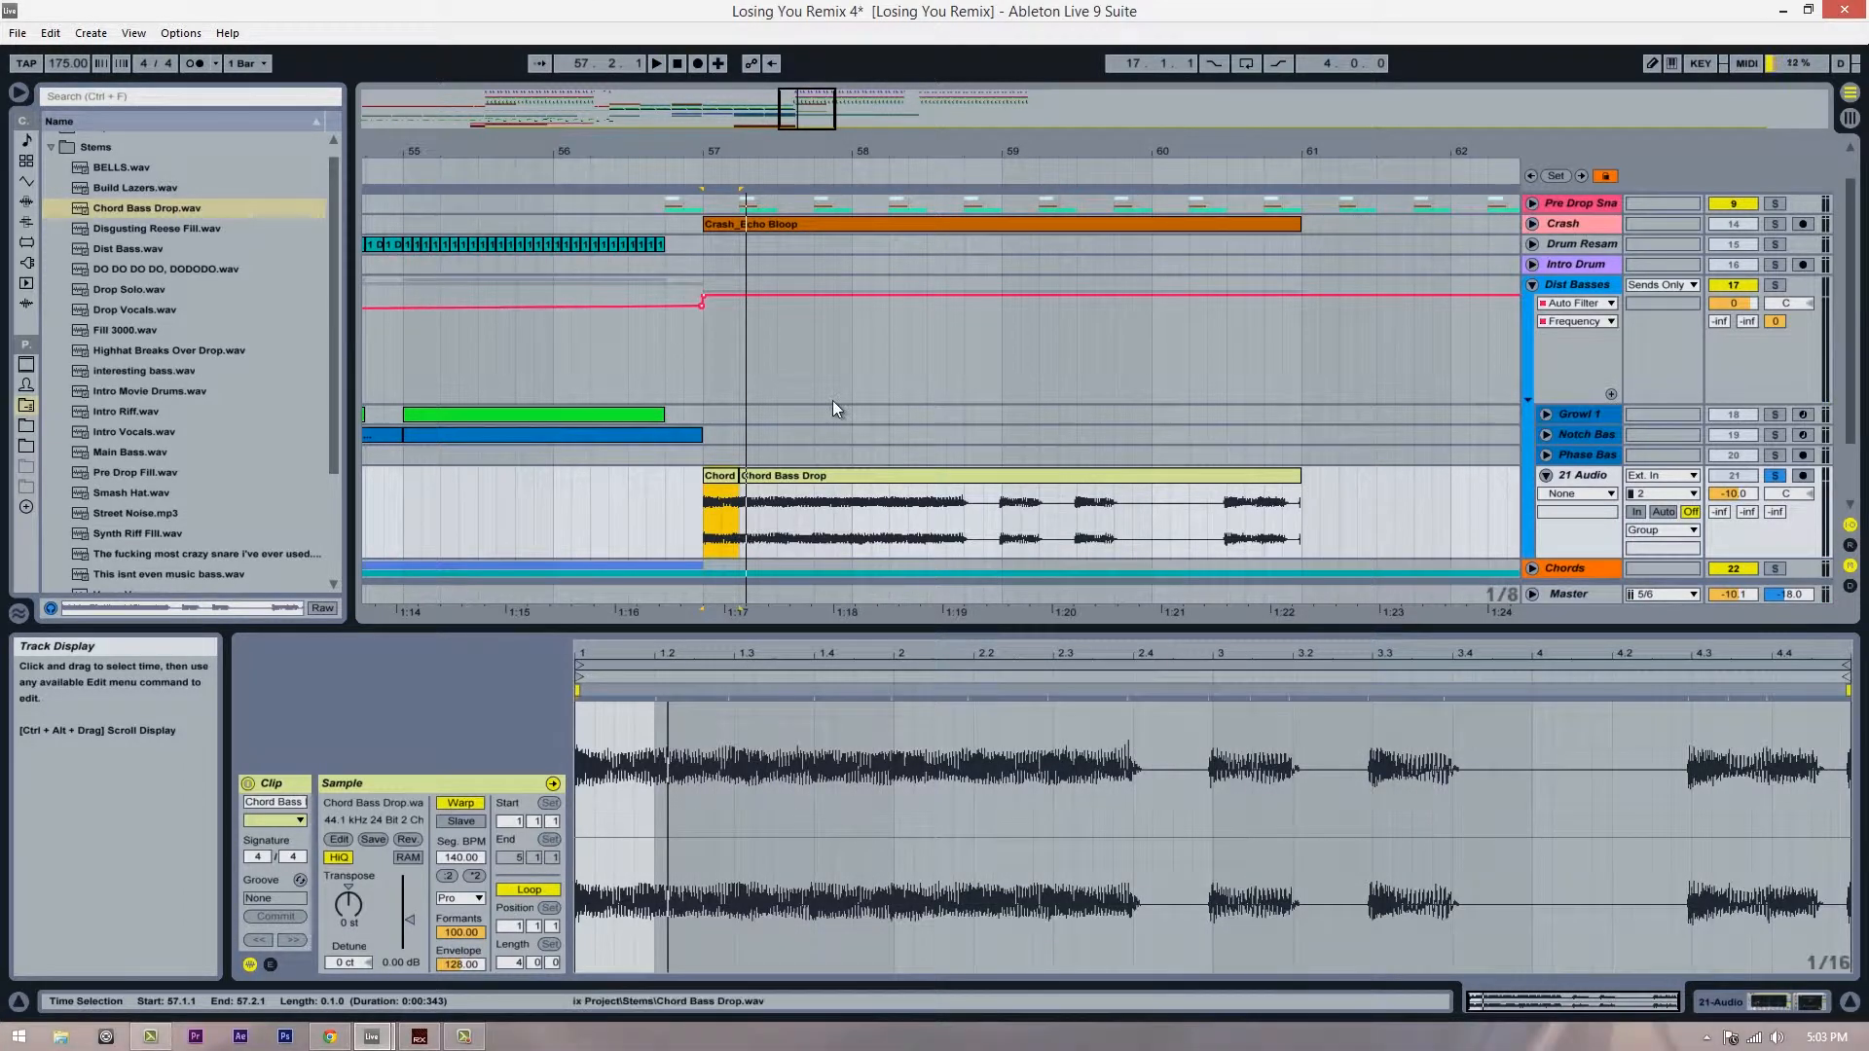
drag(742, 524, 779, 524)
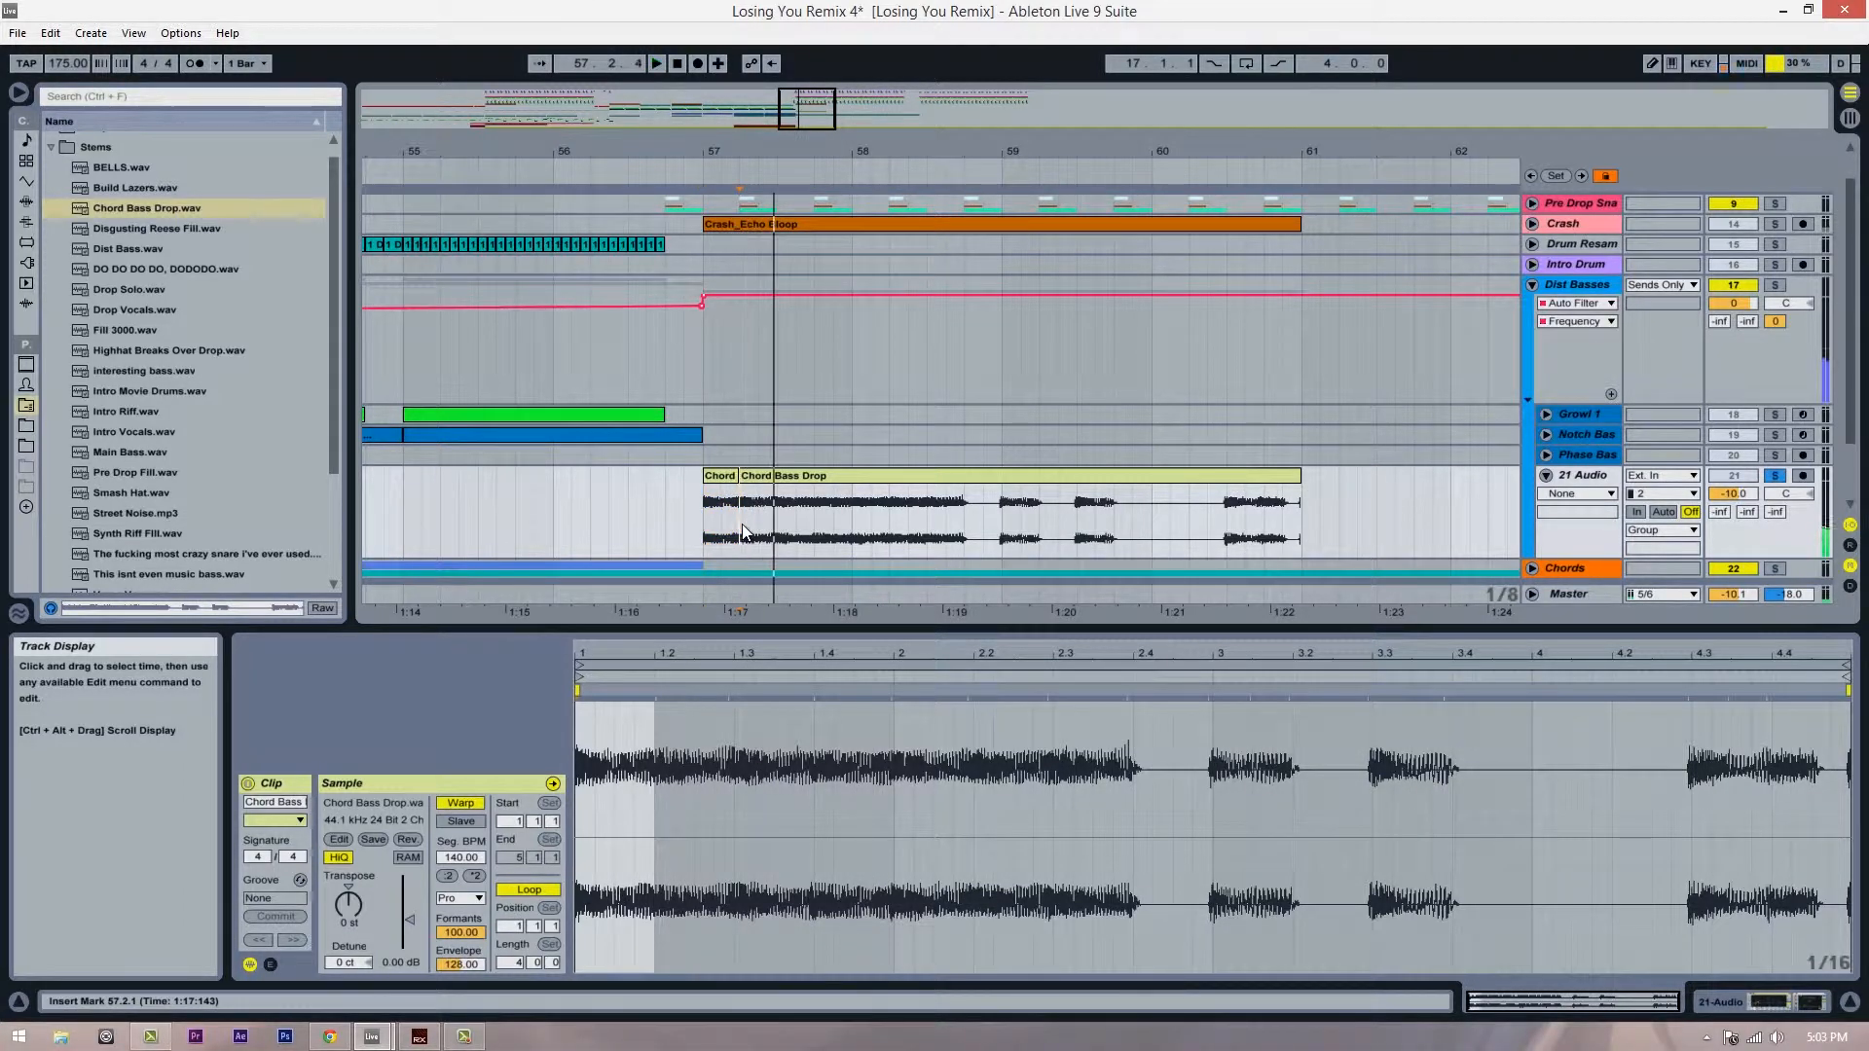
key(space)
key(ctrl+e)
Step: Play the slices from bar 57, cut a third one-beat slice at 57.4.1 and shift the remaining clip slightly past bar 58
click(699, 523)
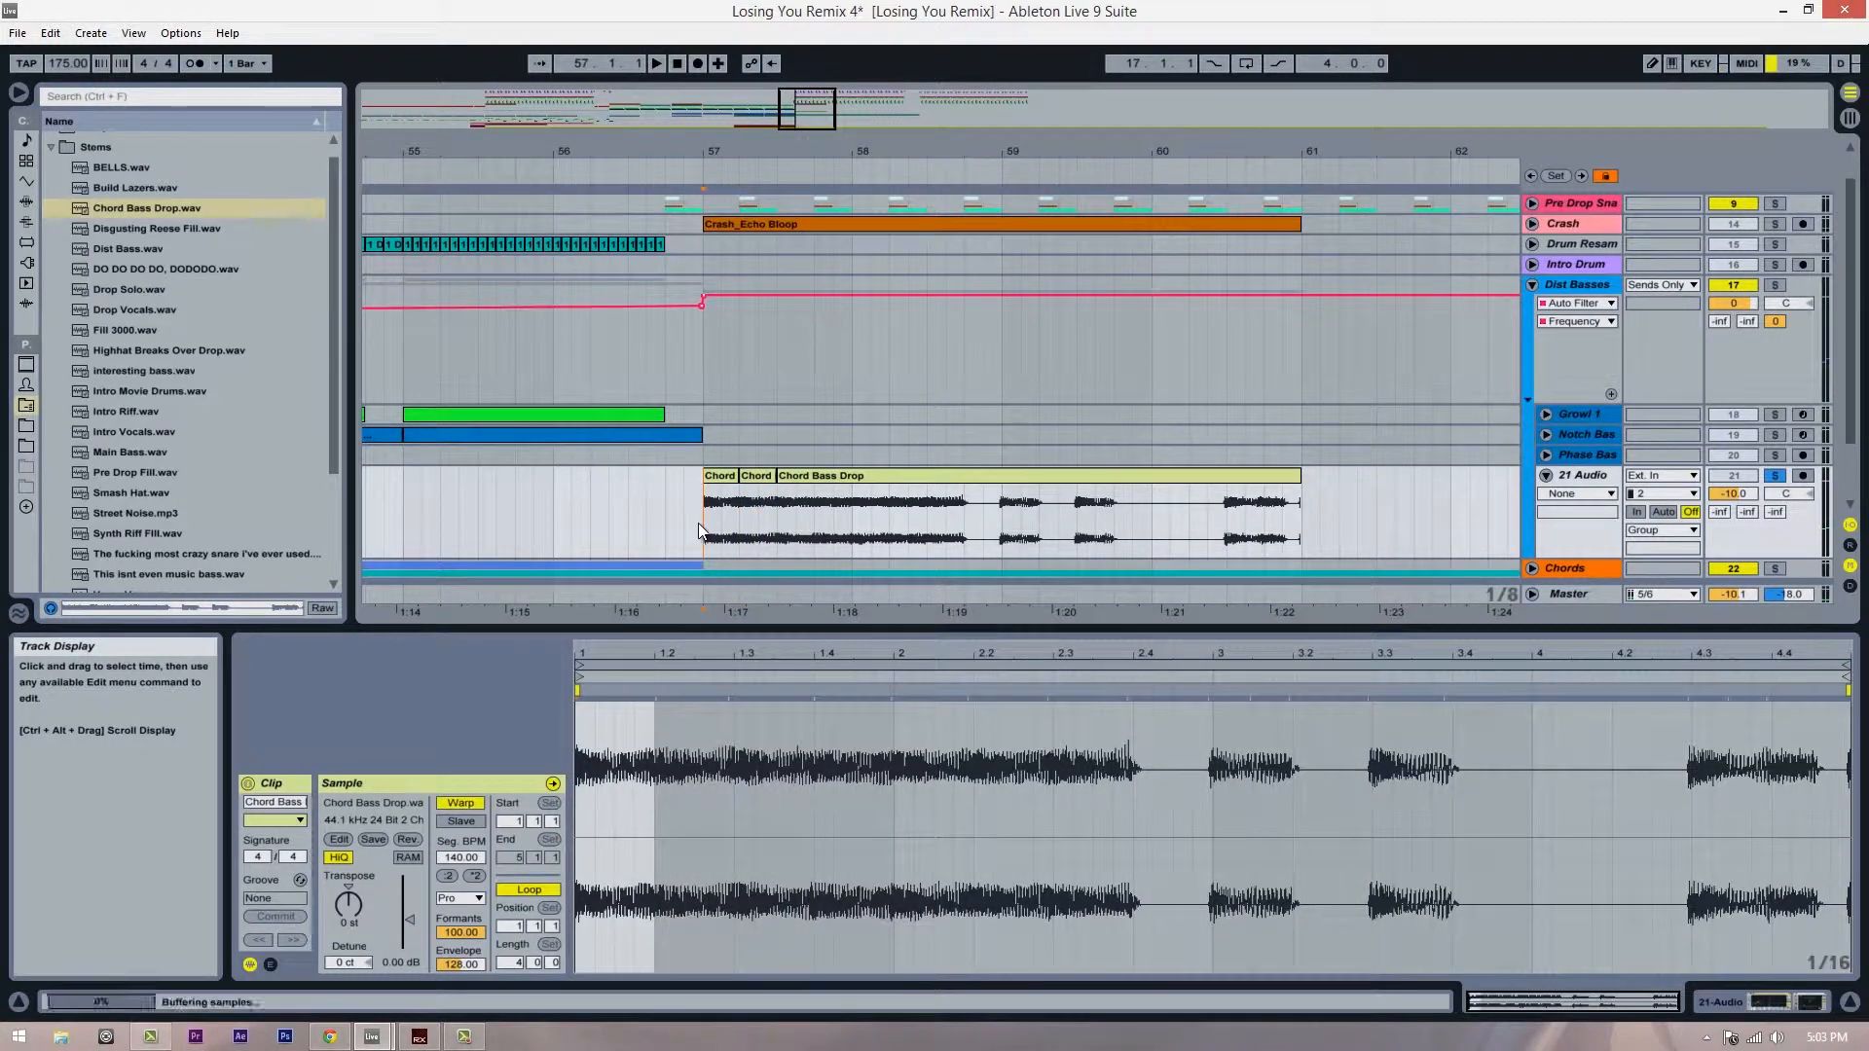
key(space)
key(space)
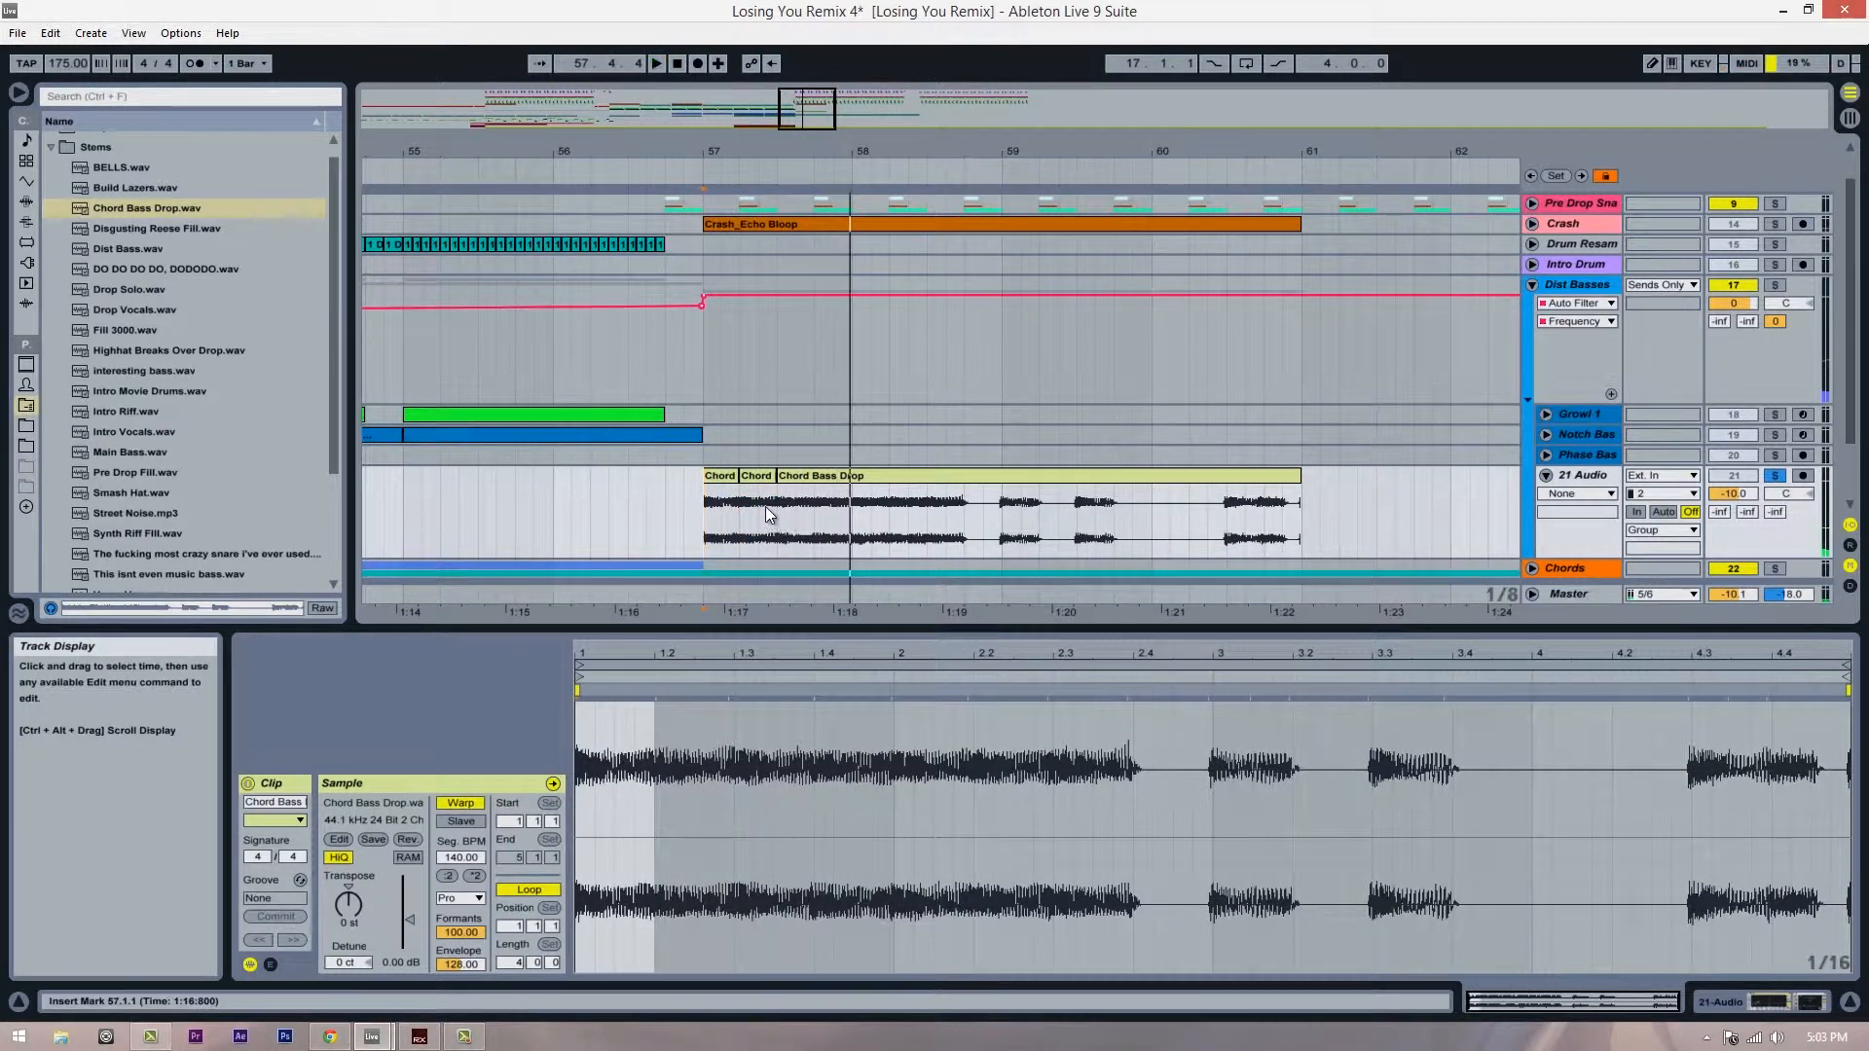
mouse_move(805, 482)
mouse_down()
mouse_move(1178, 486)
mouse_move(787, 488)
mouse_move(803, 490)
mouse_up()
Step: Play the remaining Chord Bass Drop clip from 58.2.3 to hear its last part
click(911, 518)
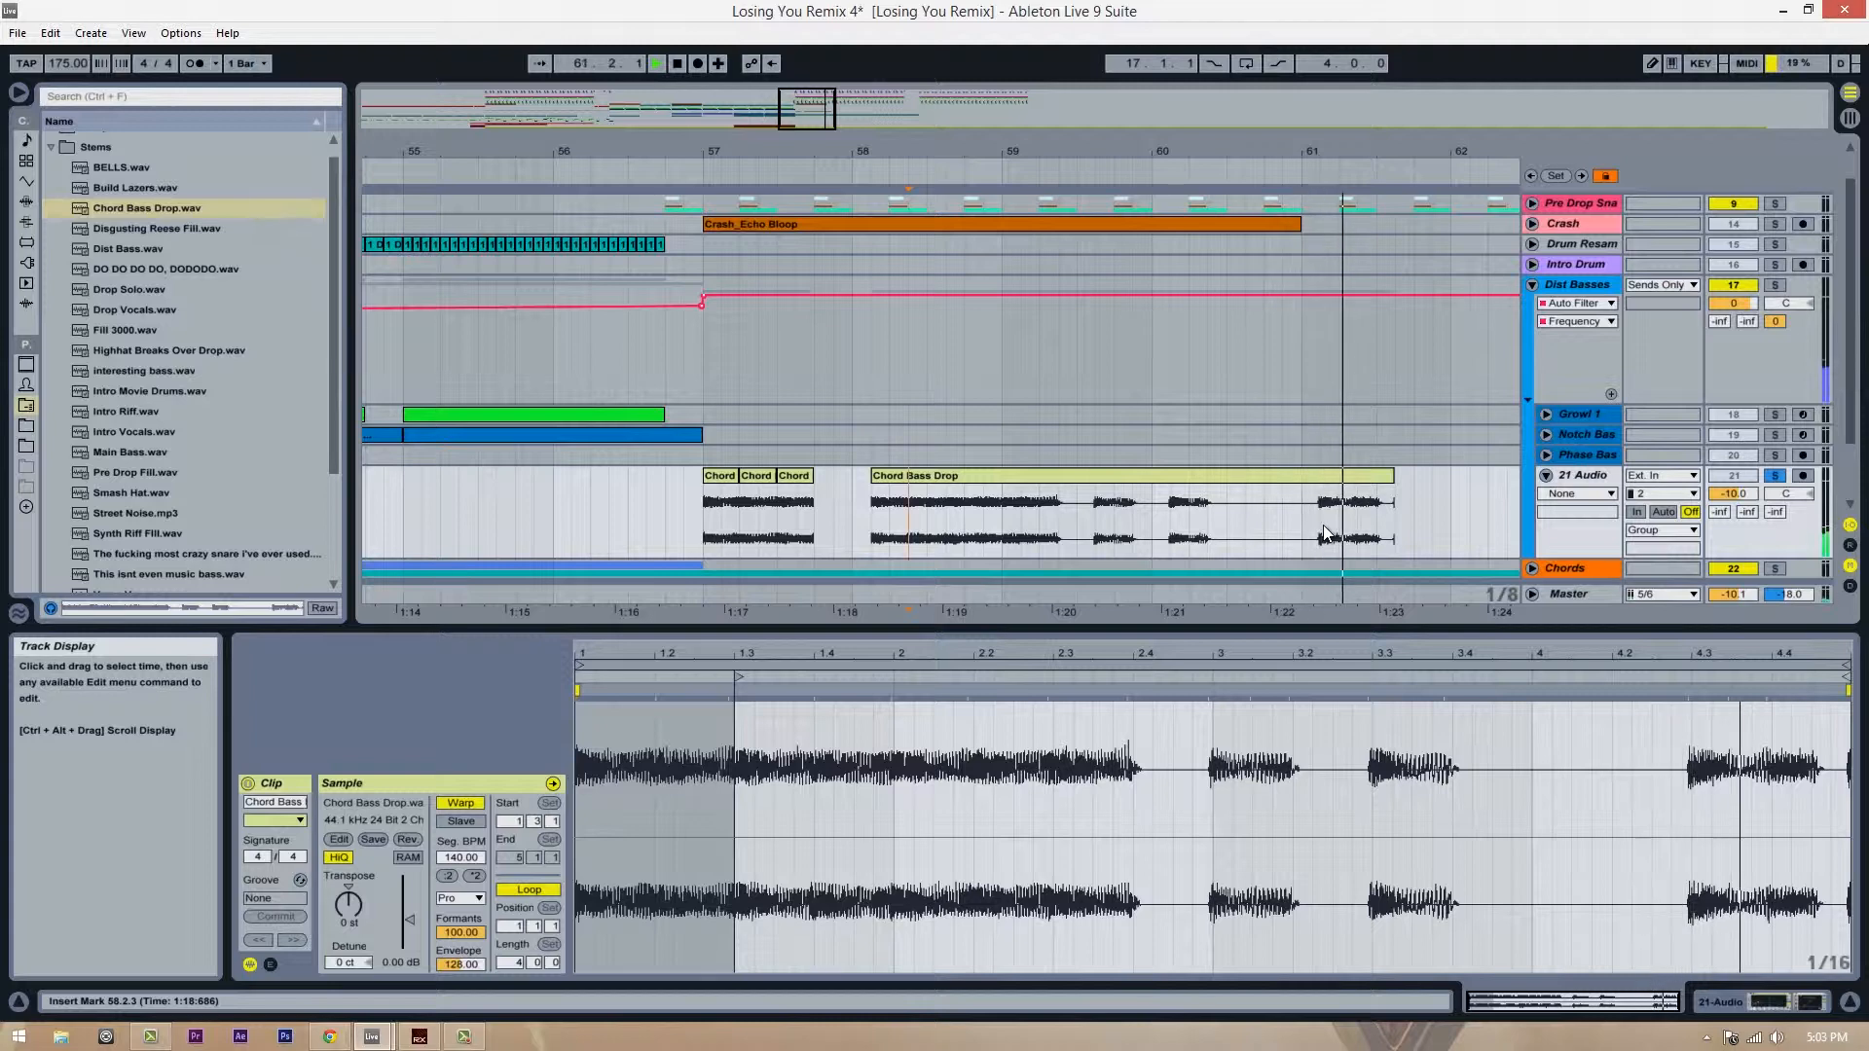
click(1304, 455)
key(space)
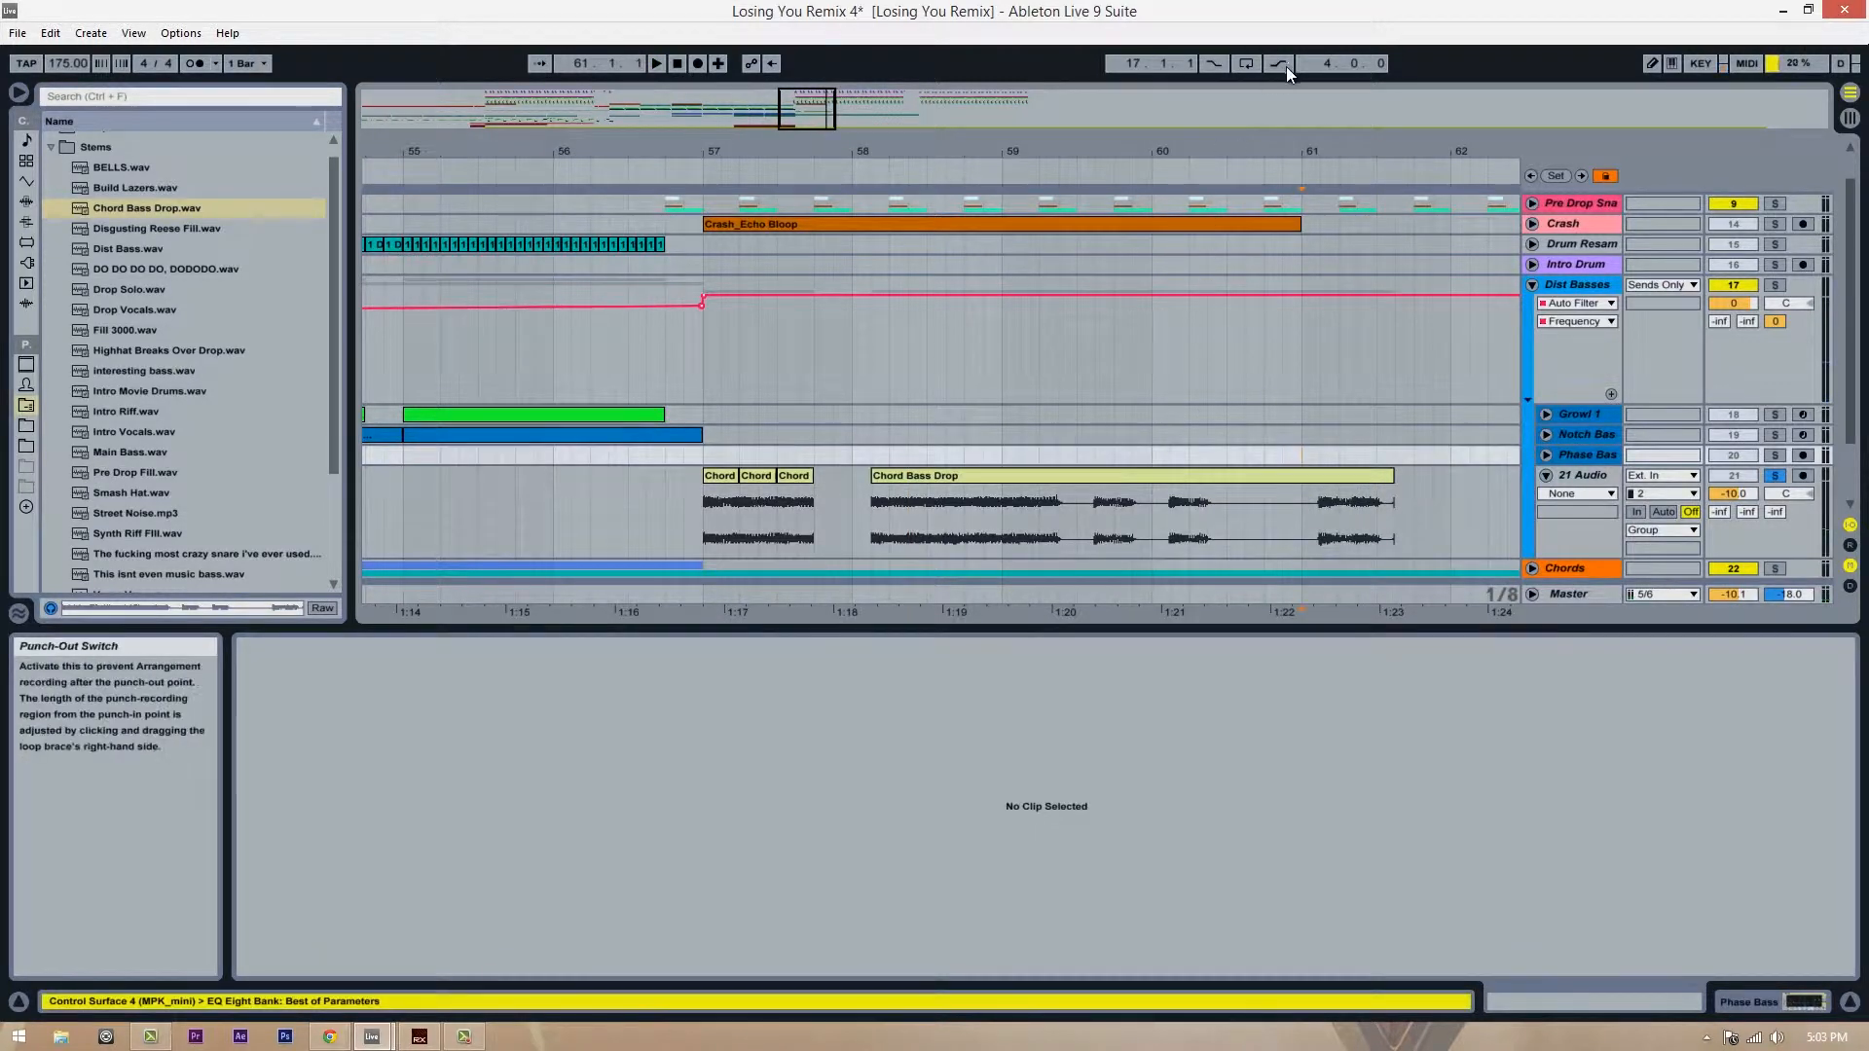
Step: Turn off the audio track's solo and move the long remaining clip well past the three slices
click(1775, 475)
drag(1202, 158, 1223, 154)
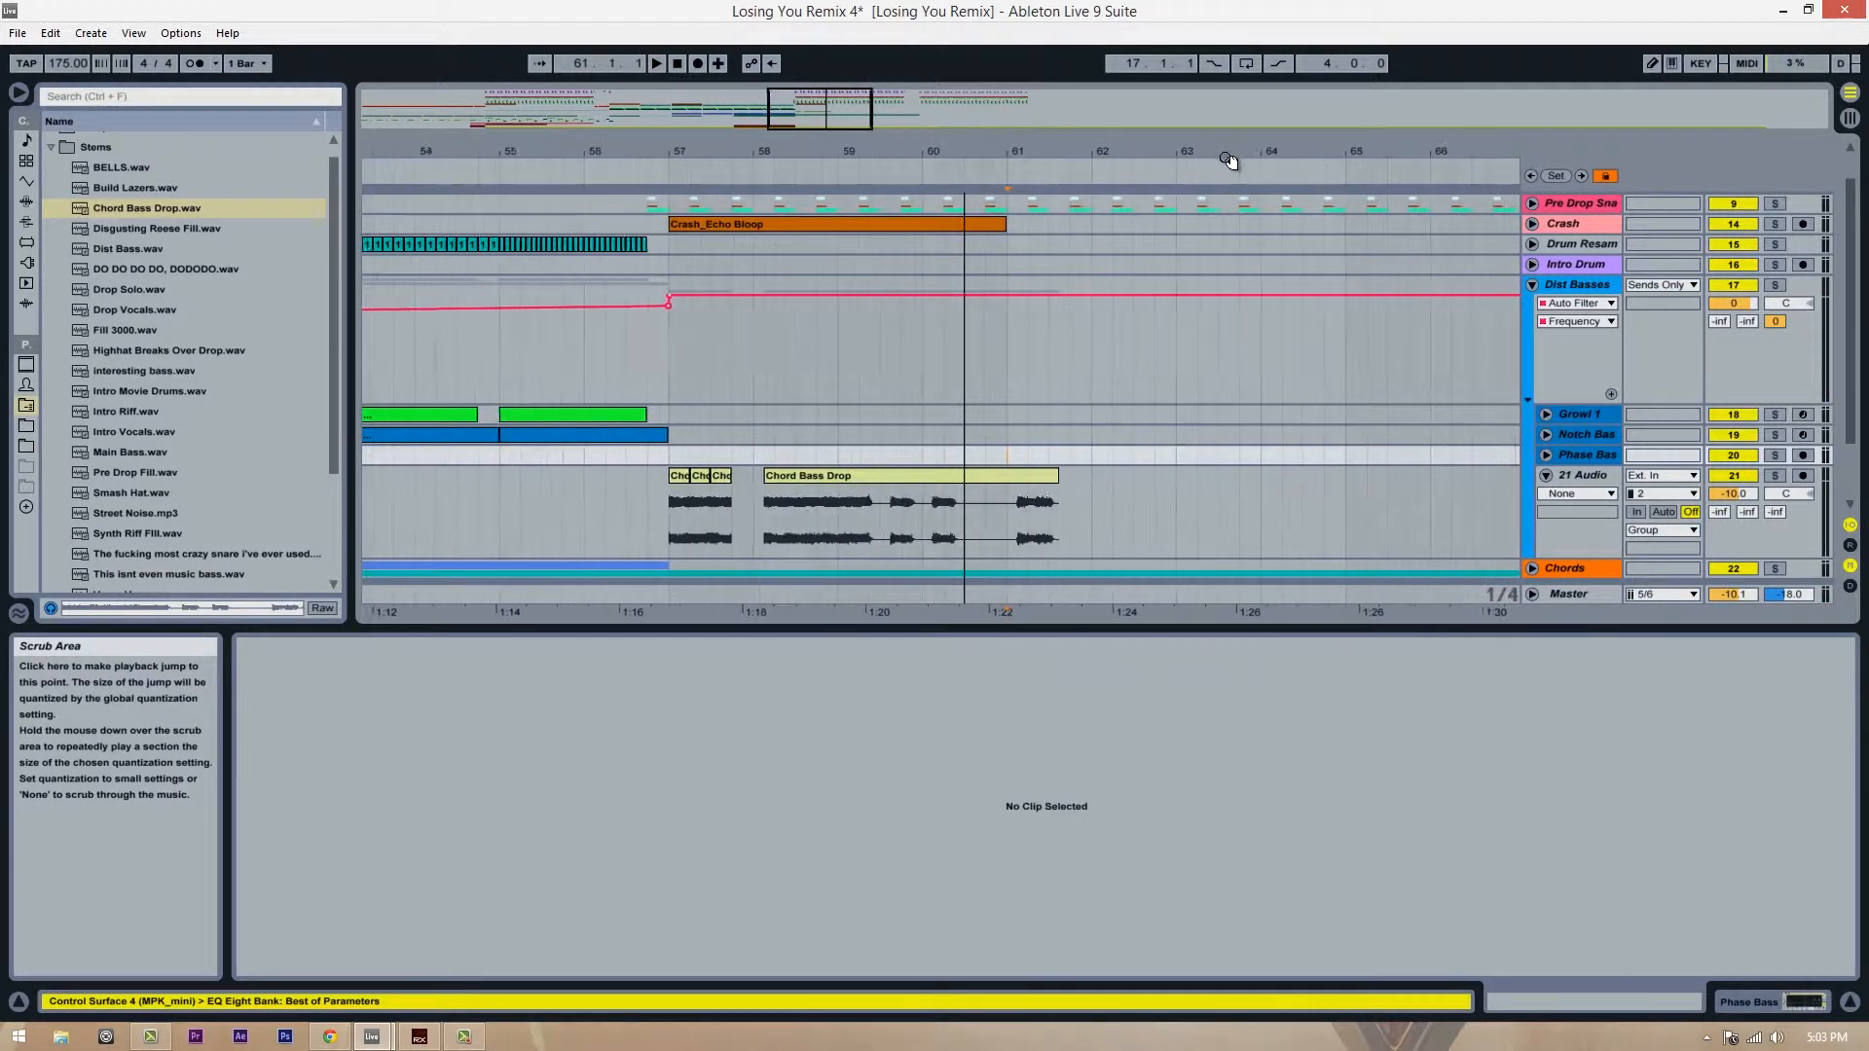
drag(896, 473, 1279, 483)
Step: Shift the second chord slice half a beat later to 57.2.3 and place the third slice at 57.4.1
drag(727, 151, 733, 159)
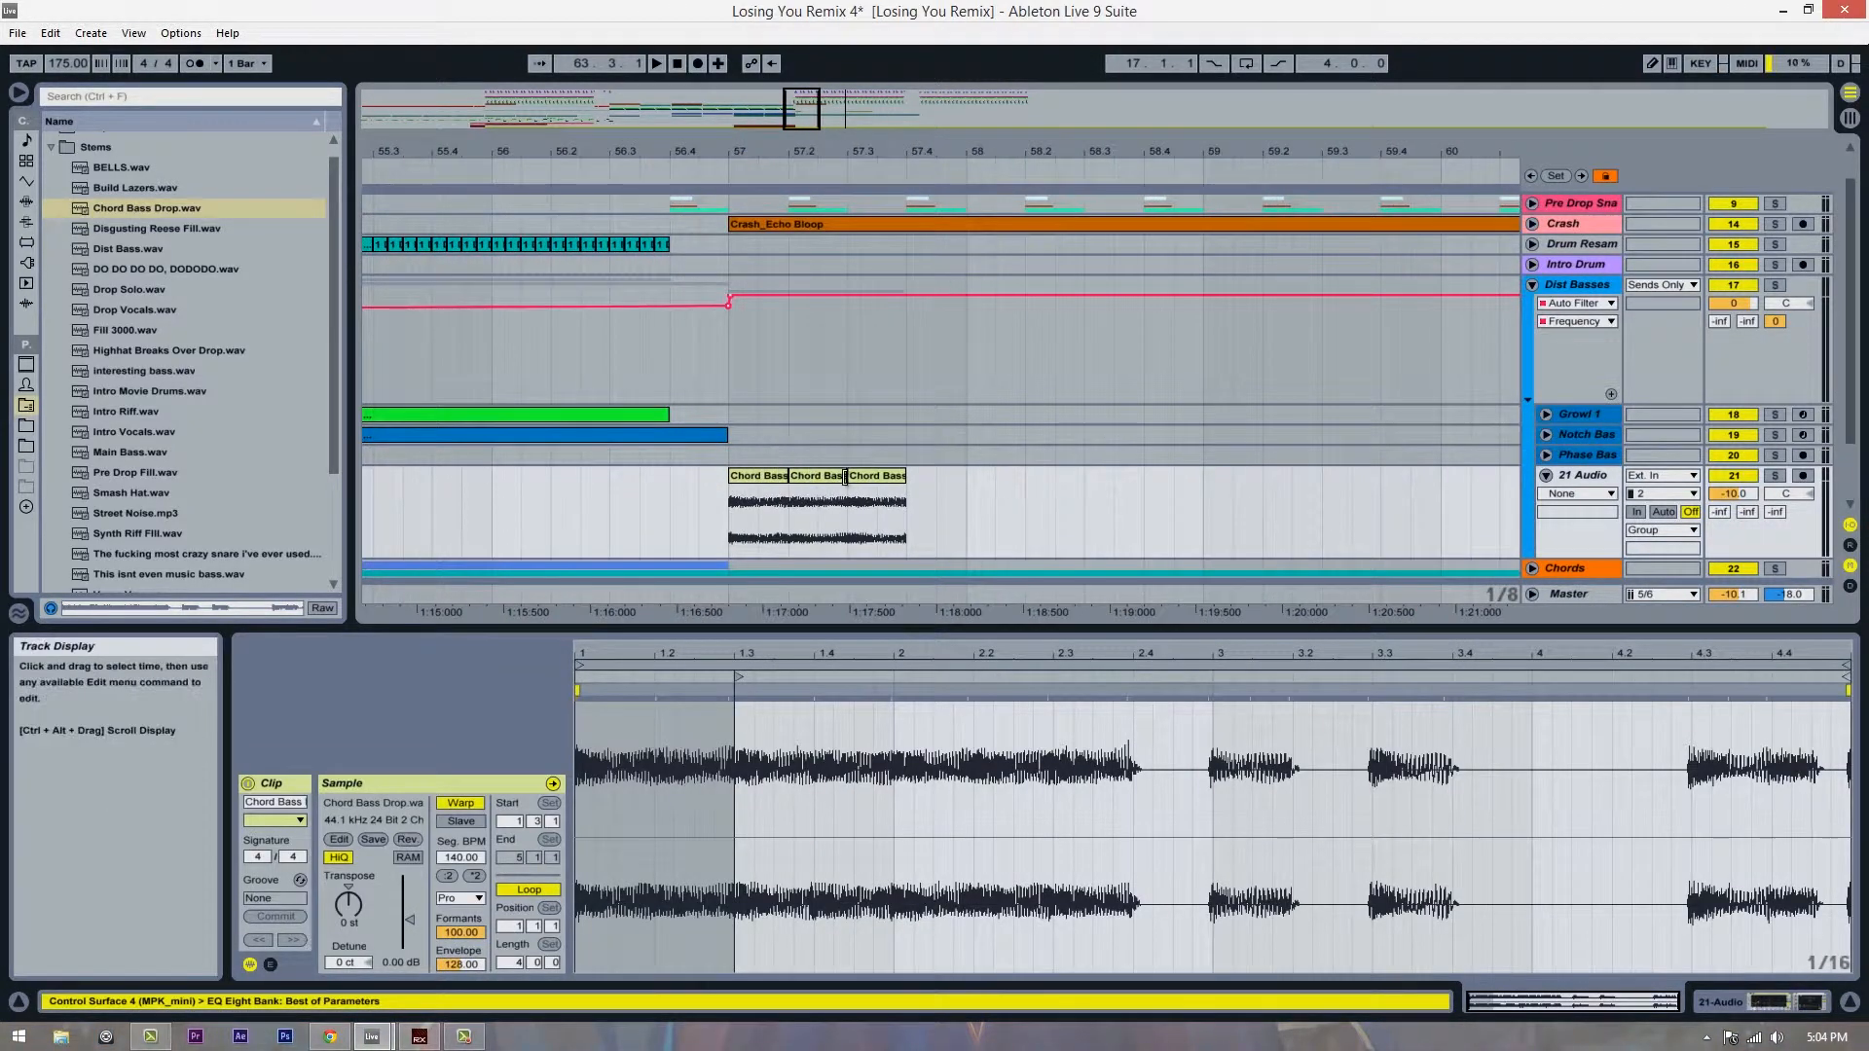
drag(876, 475, 1292, 475)
mouse_move(821, 483)
mouse_down()
mouse_move(886, 477)
mouse_move(836, 476)
mouse_up()
click(722, 500)
key(space)
key(space)
drag(1299, 476, 956, 488)
Step: Raise the audio track's volume to -3.6 dB while replaying the three chord slices from around bar 57
drag(1730, 495, 1737, 494)
key(space)
key(space)
key(space)
key(space)
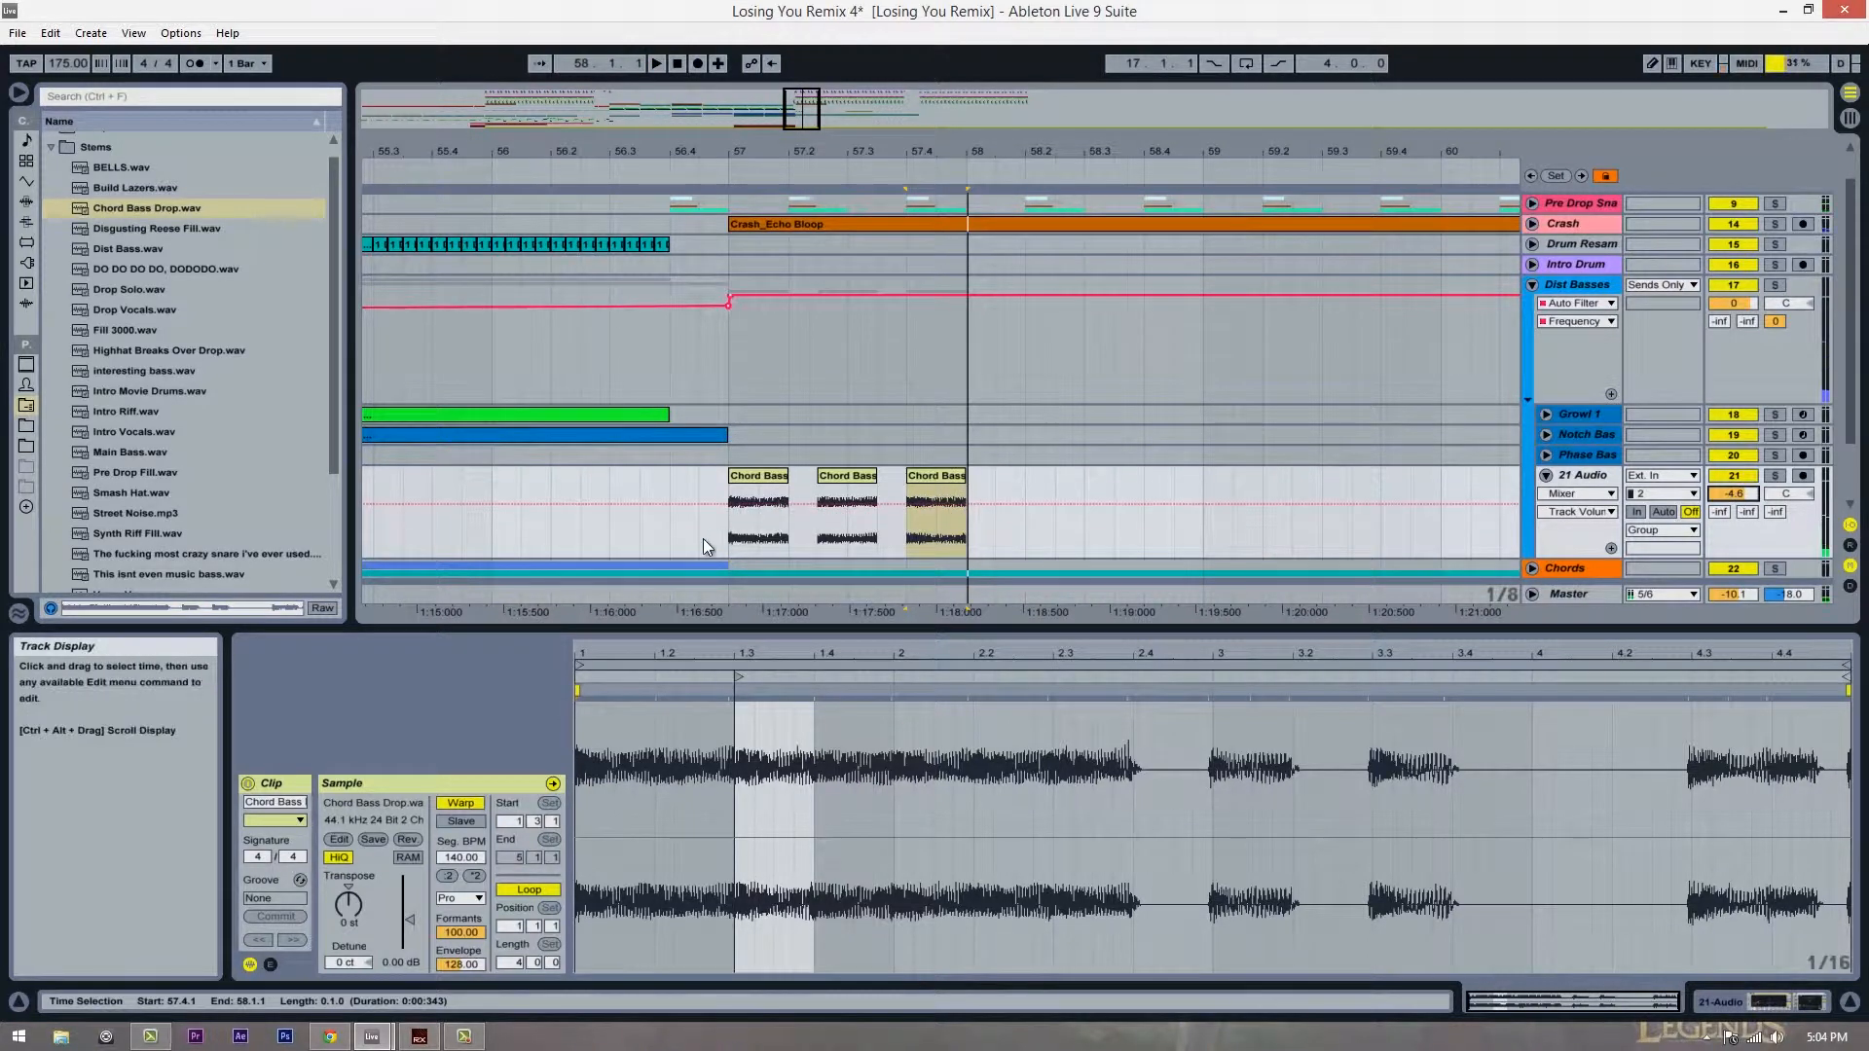
click(703, 540)
key(space)
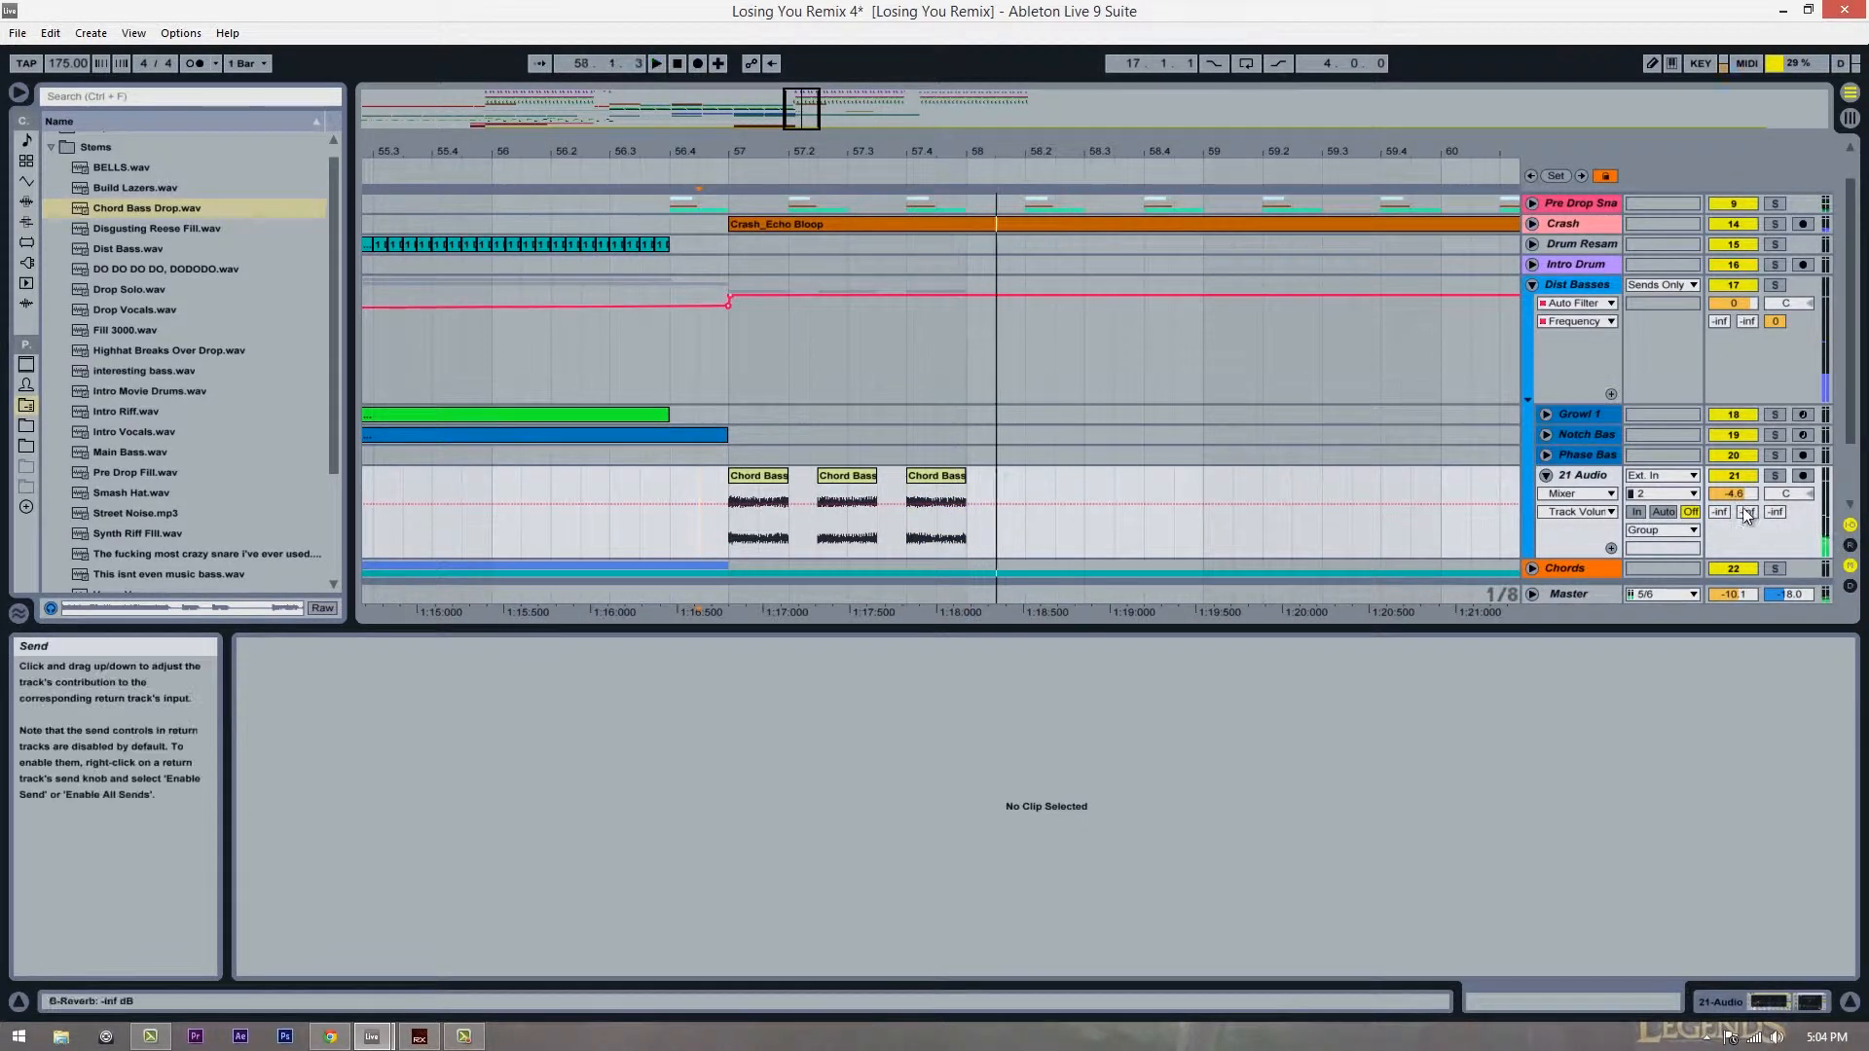
drag(1745, 497, 1745, 496)
click(726, 541)
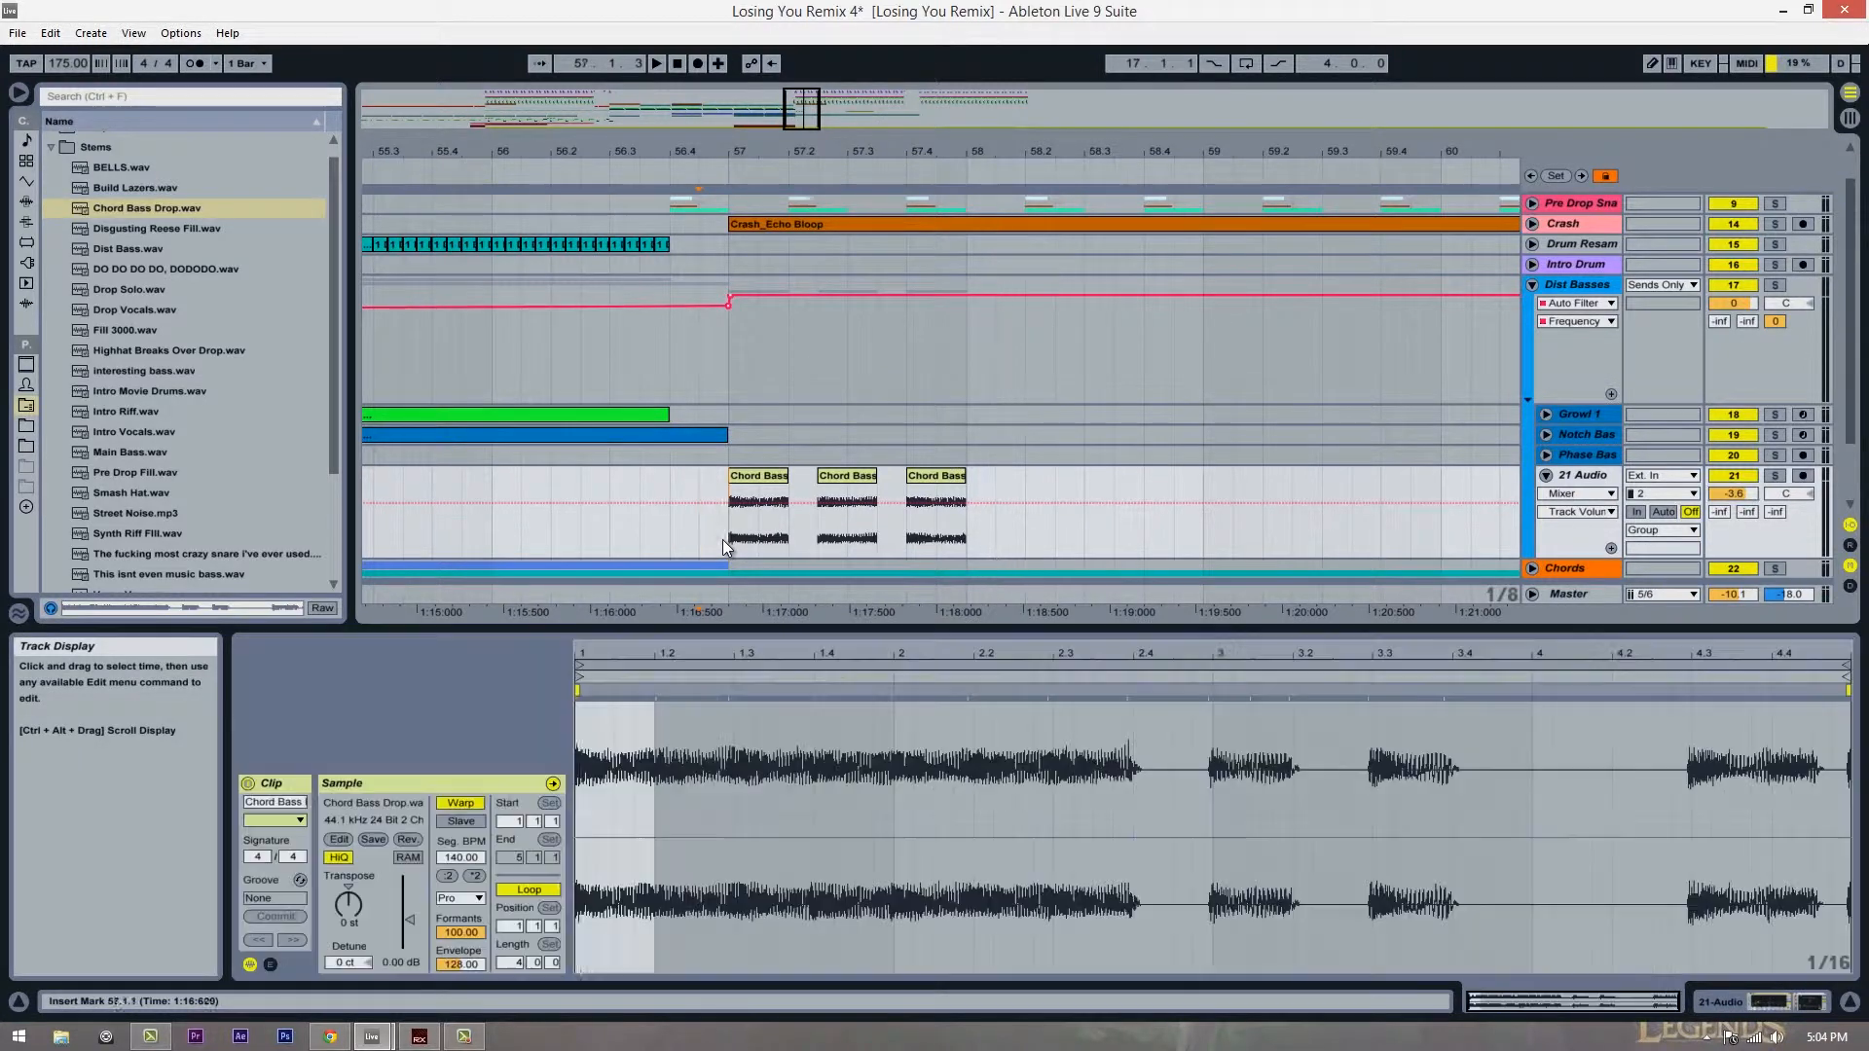
key(space)
Step: Unfold the Drums group to show its individual tracks around bar 57
drag(1022, 154, 1018, 238)
scroll(1147, 443, up, 2)
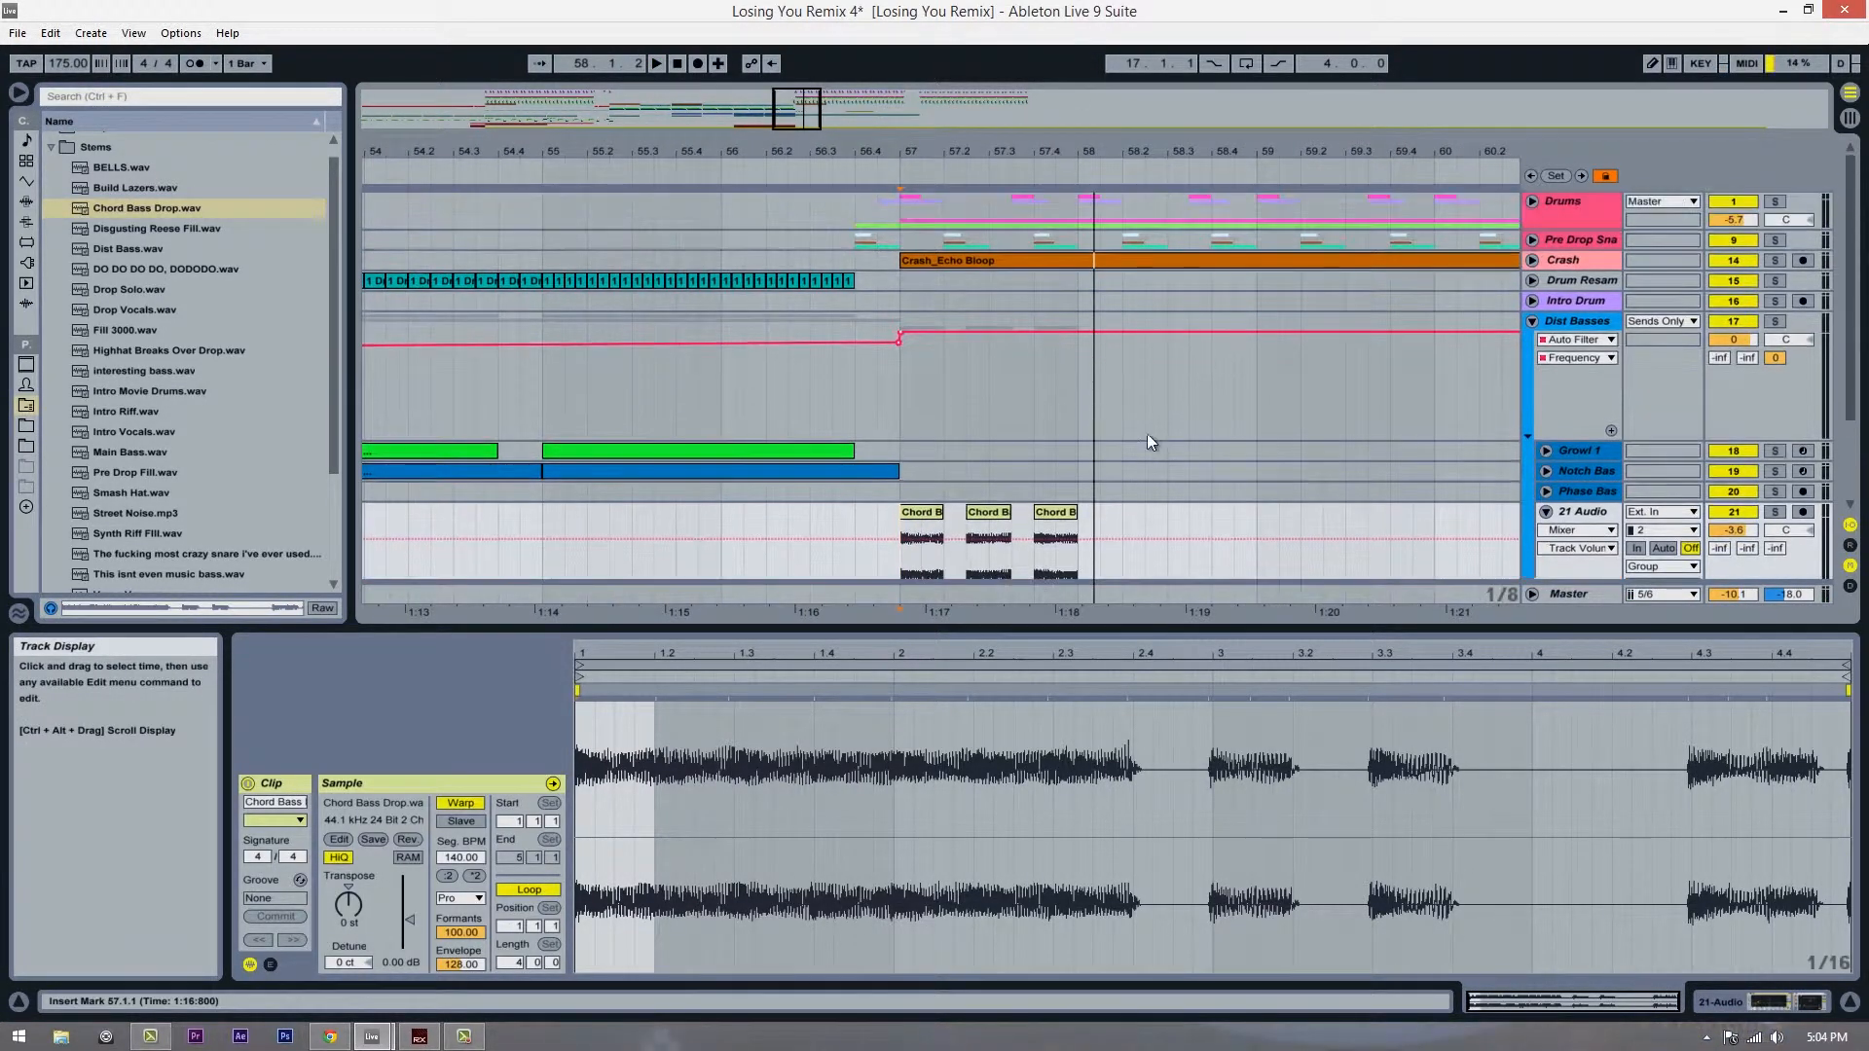
click(1532, 199)
Step: Compare the timing of the three chord slices with the drum clips around bar 57
scroll(815, 350, down, 6)
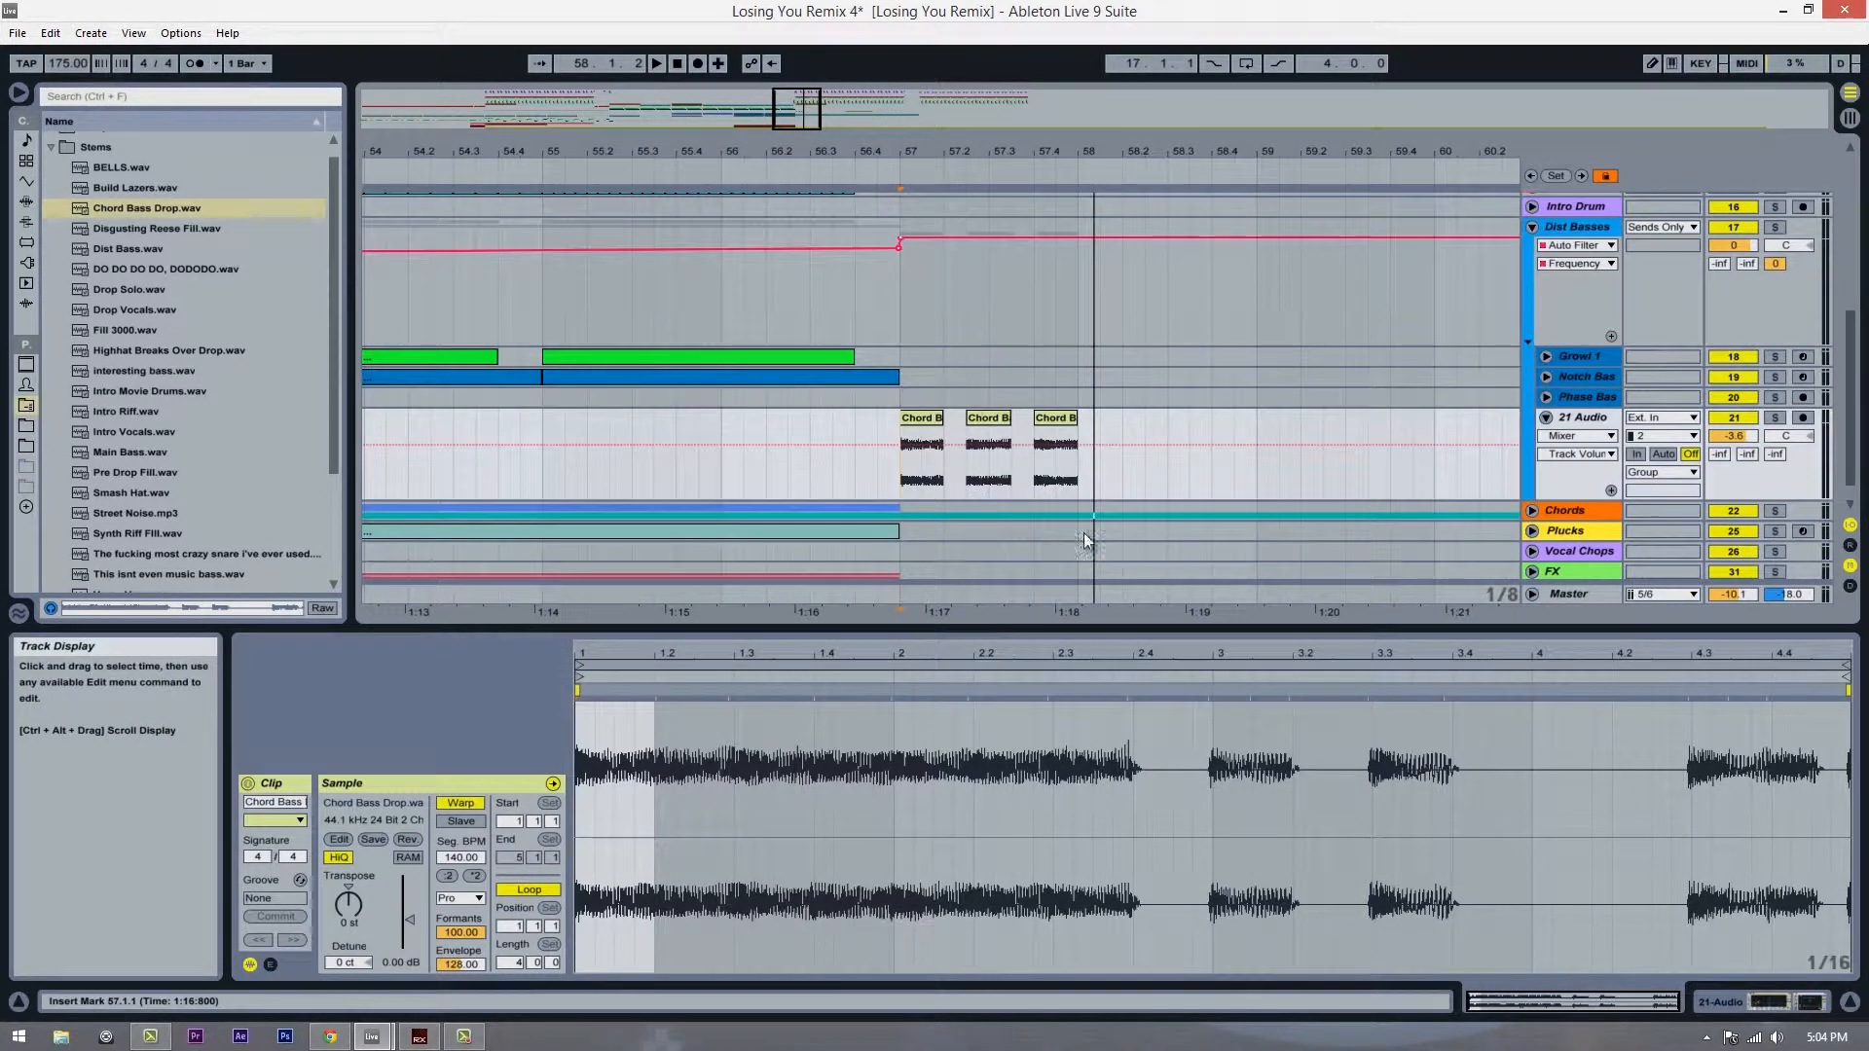
click(928, 488)
scroll(931, 493, up, 2)
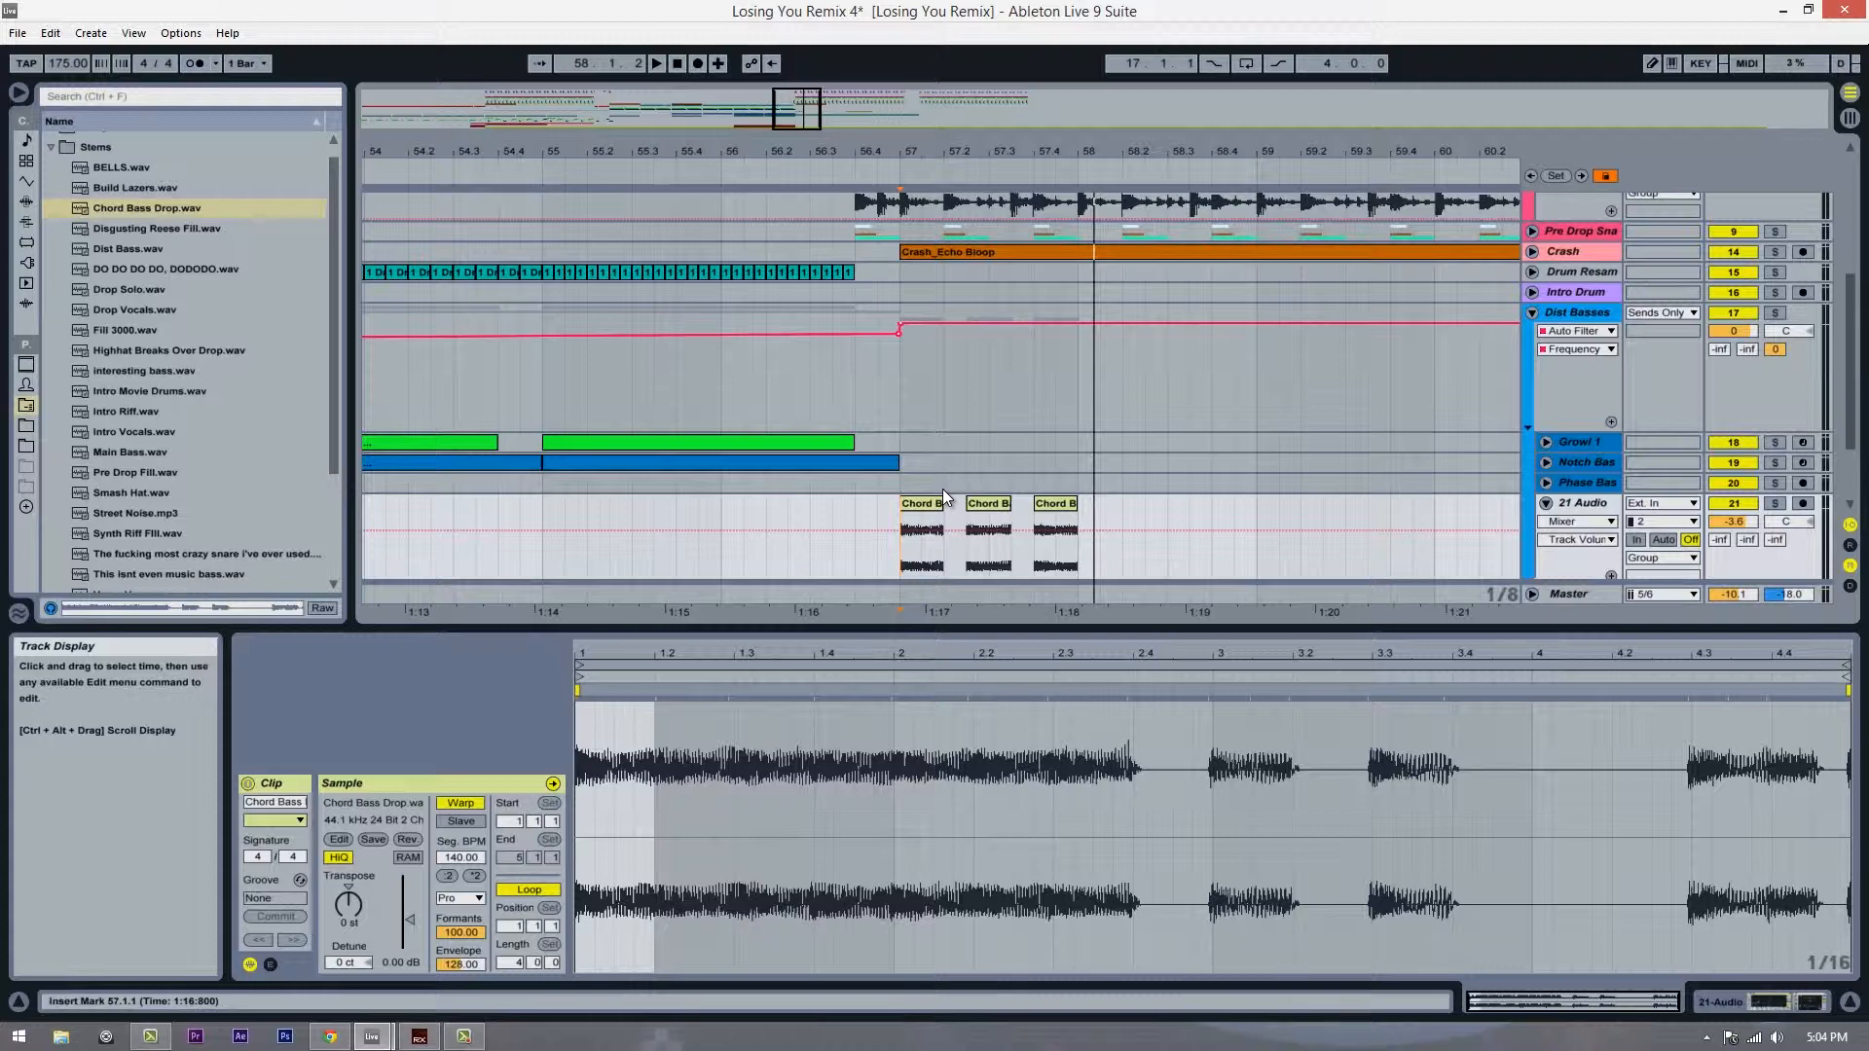
scroll(942, 489, up, 5)
scroll(1027, 278, down, 7)
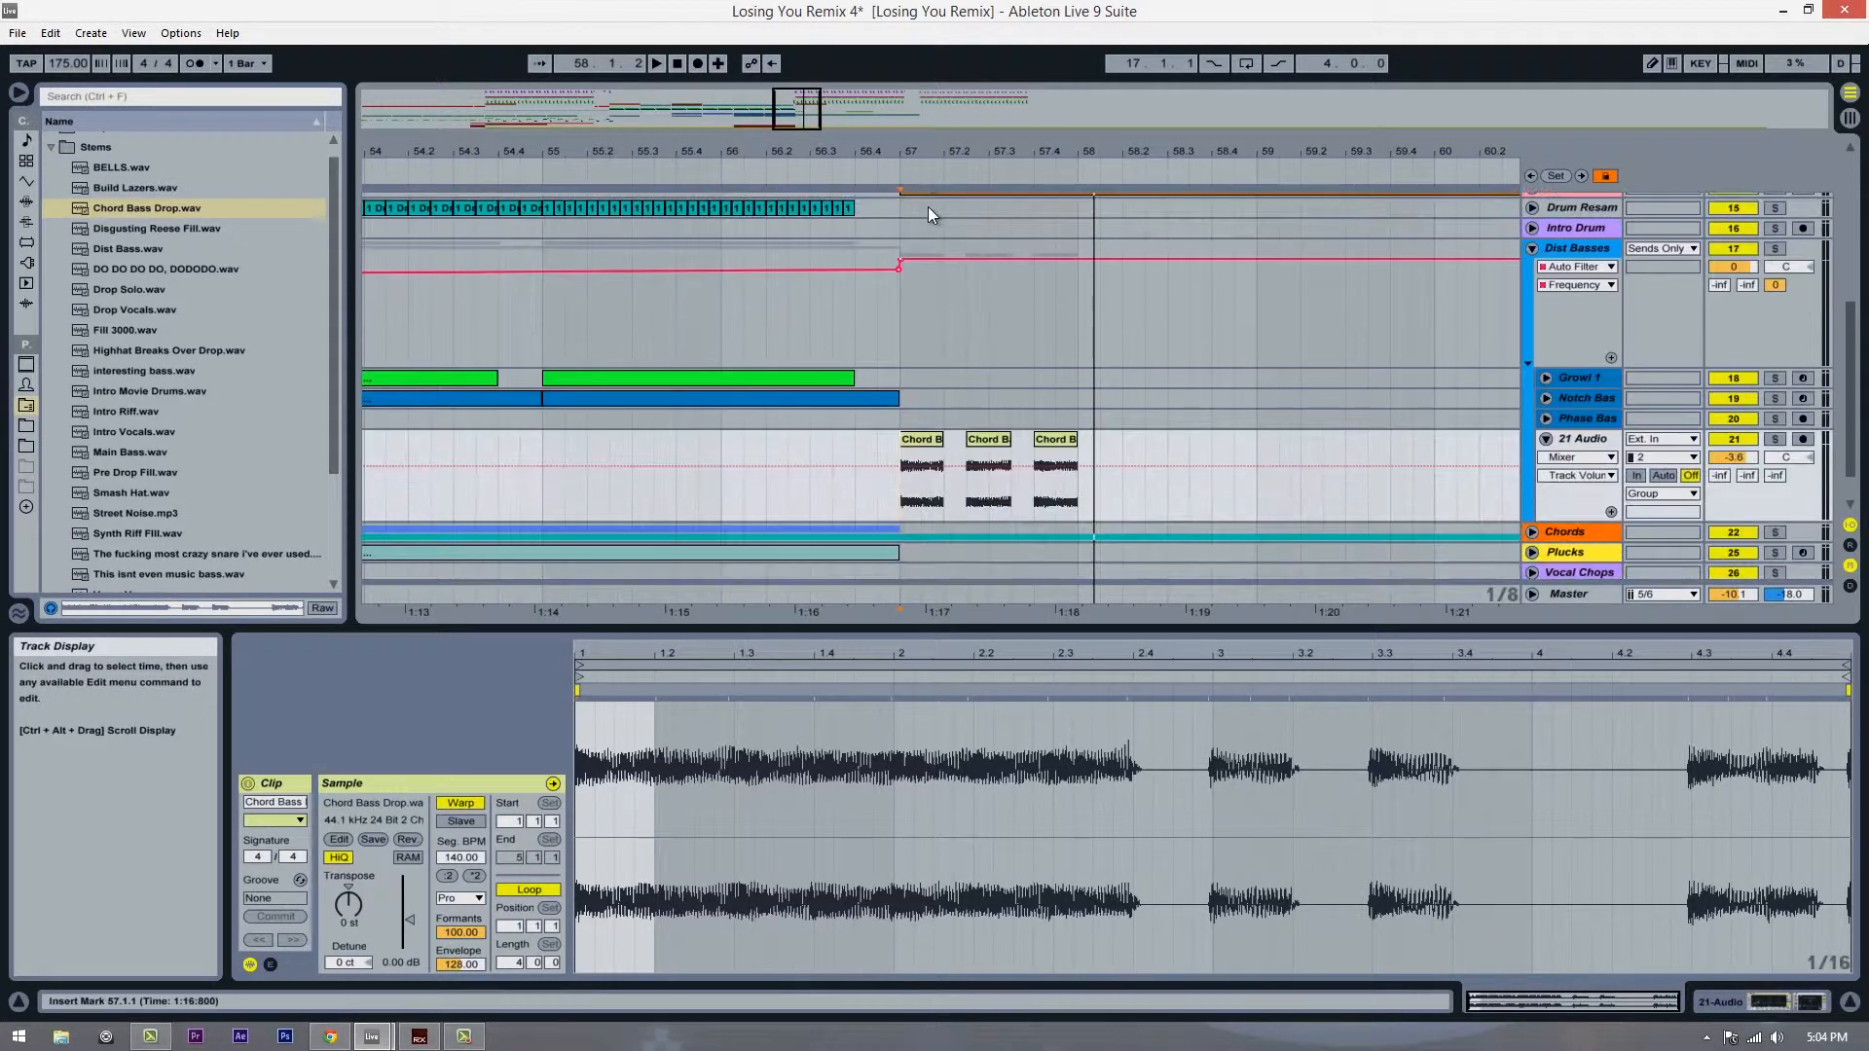
drag(936, 154, 905, 156)
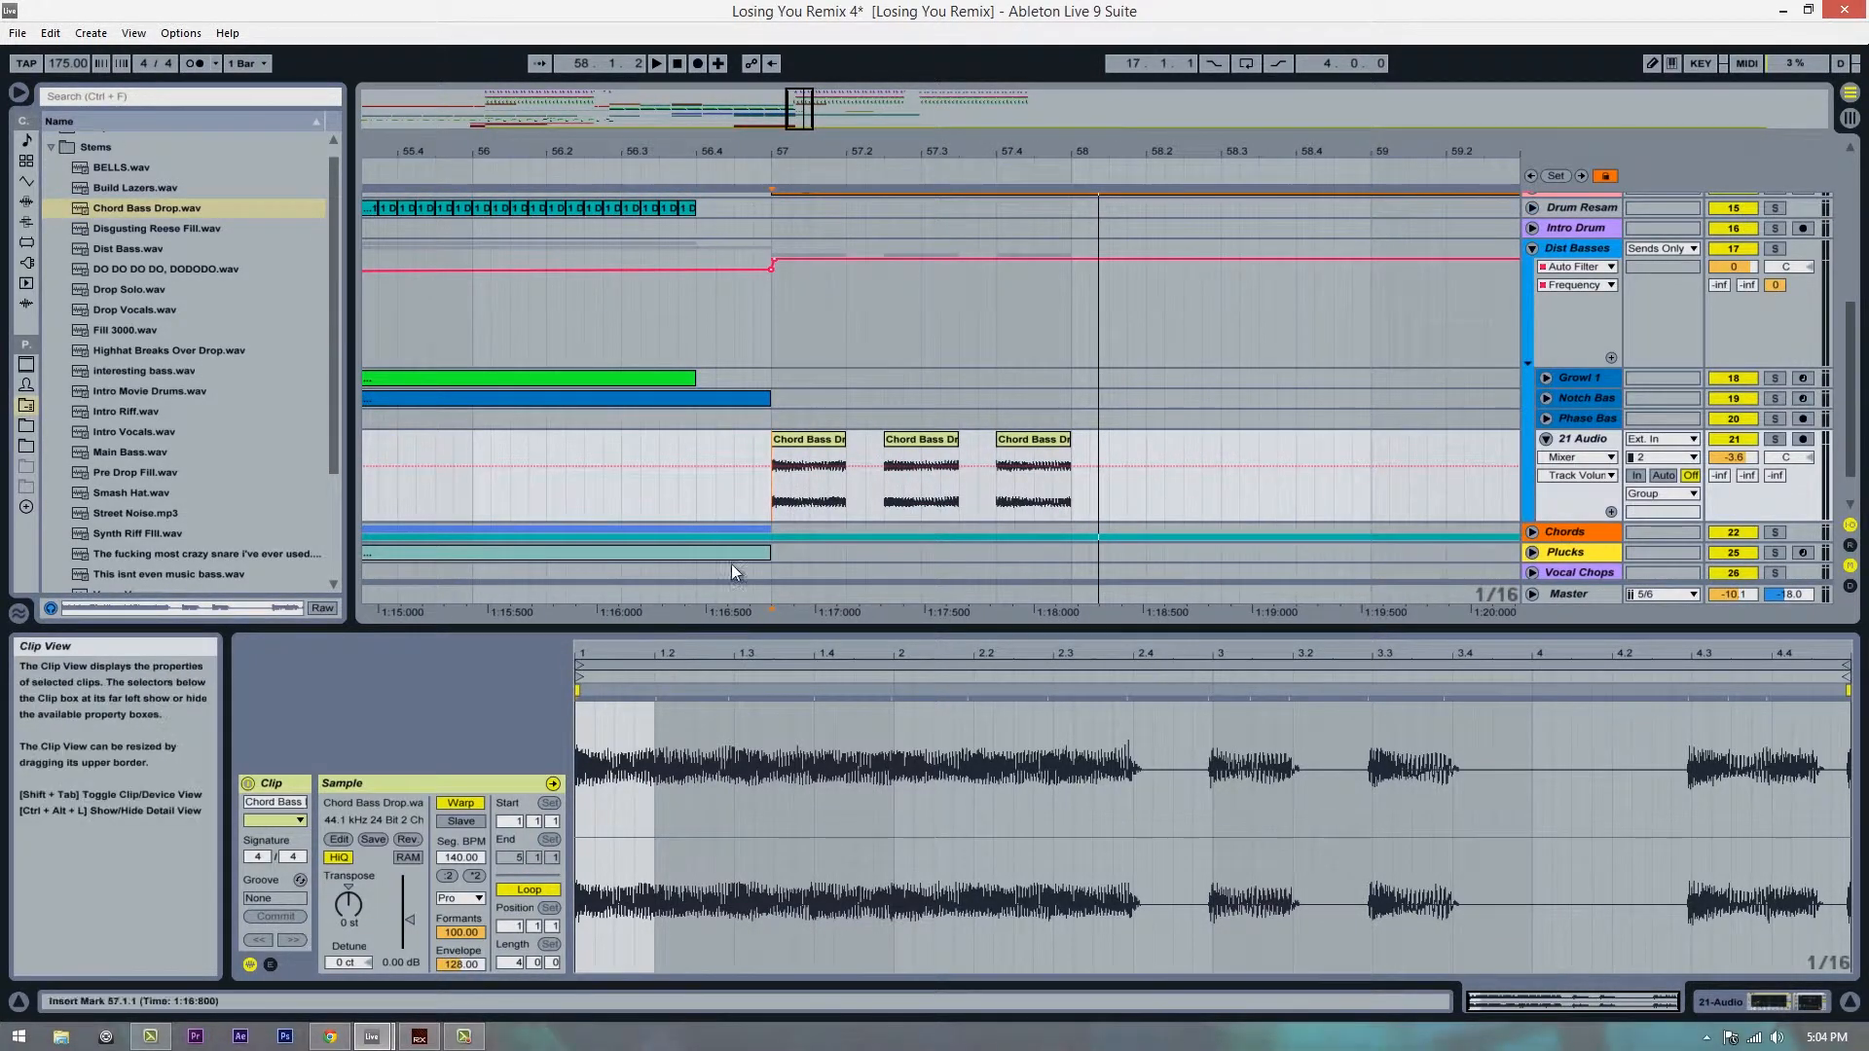
scroll(761, 504, up, 2)
scroll(1007, 522, down, 1)
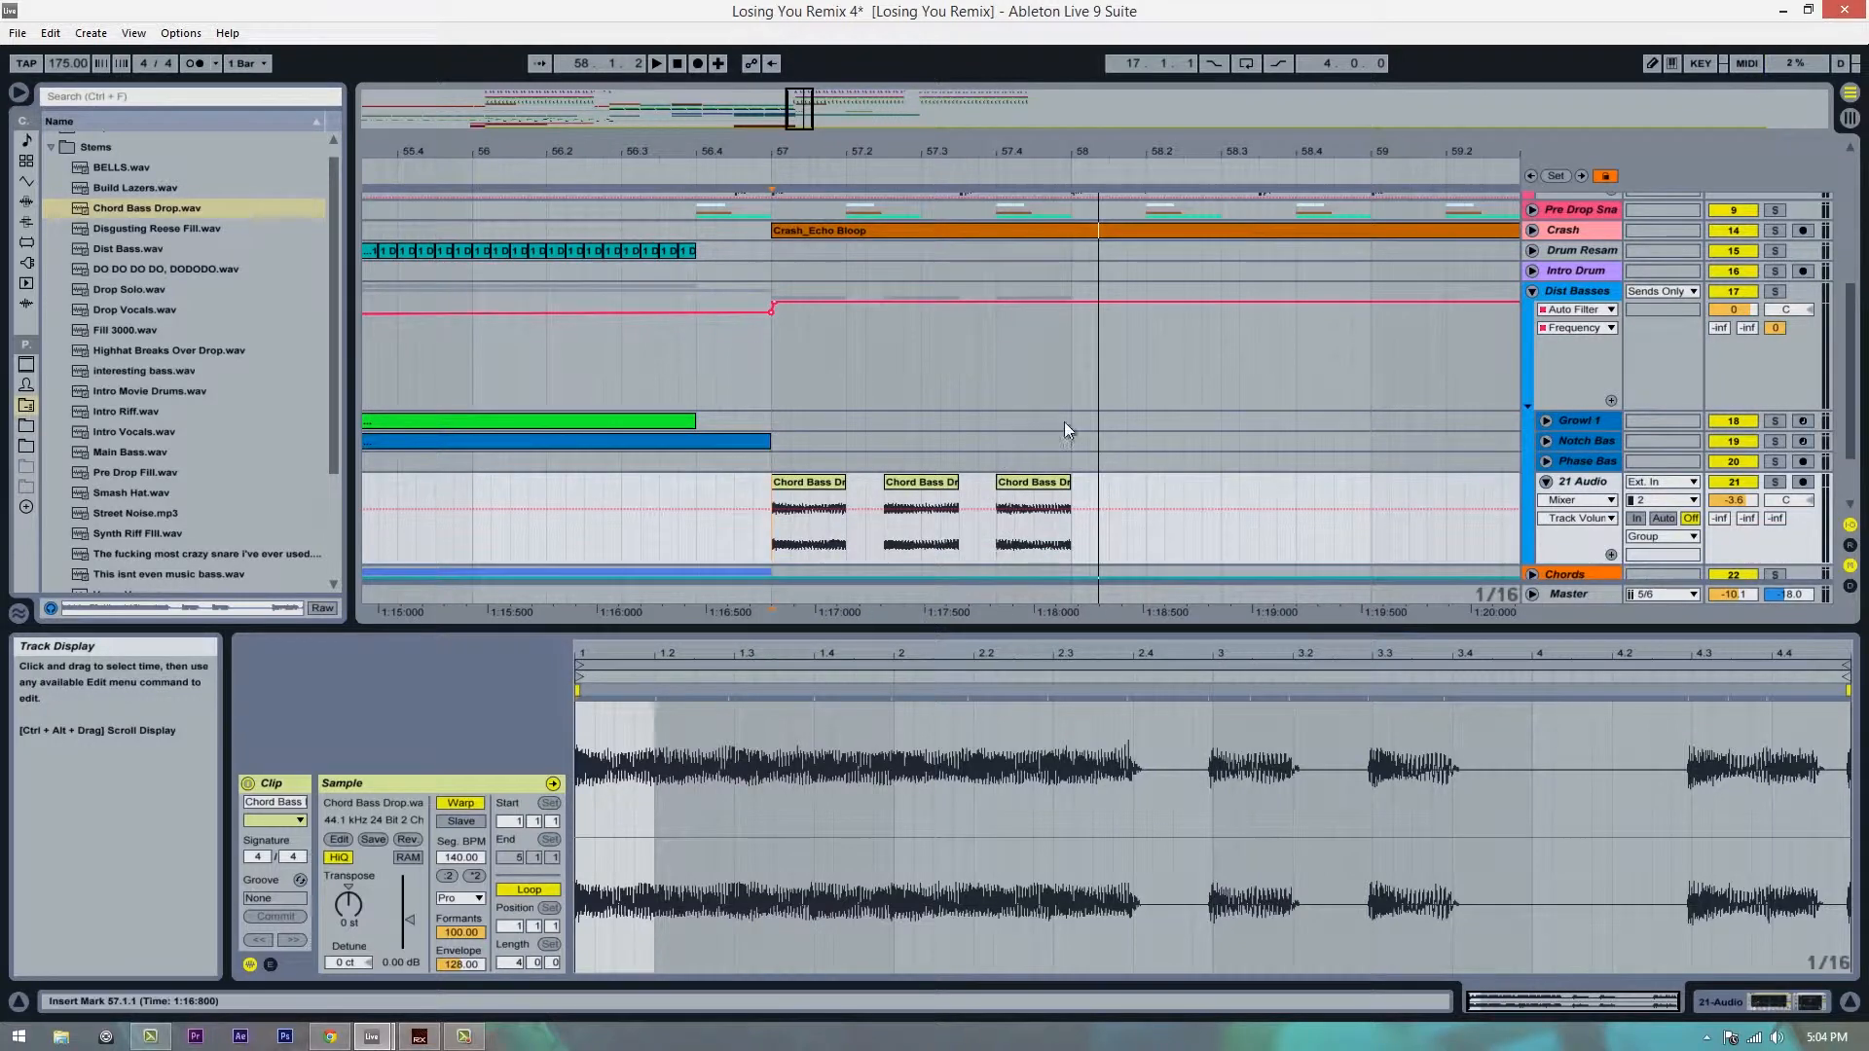
scroll(615, 257, up, 4)
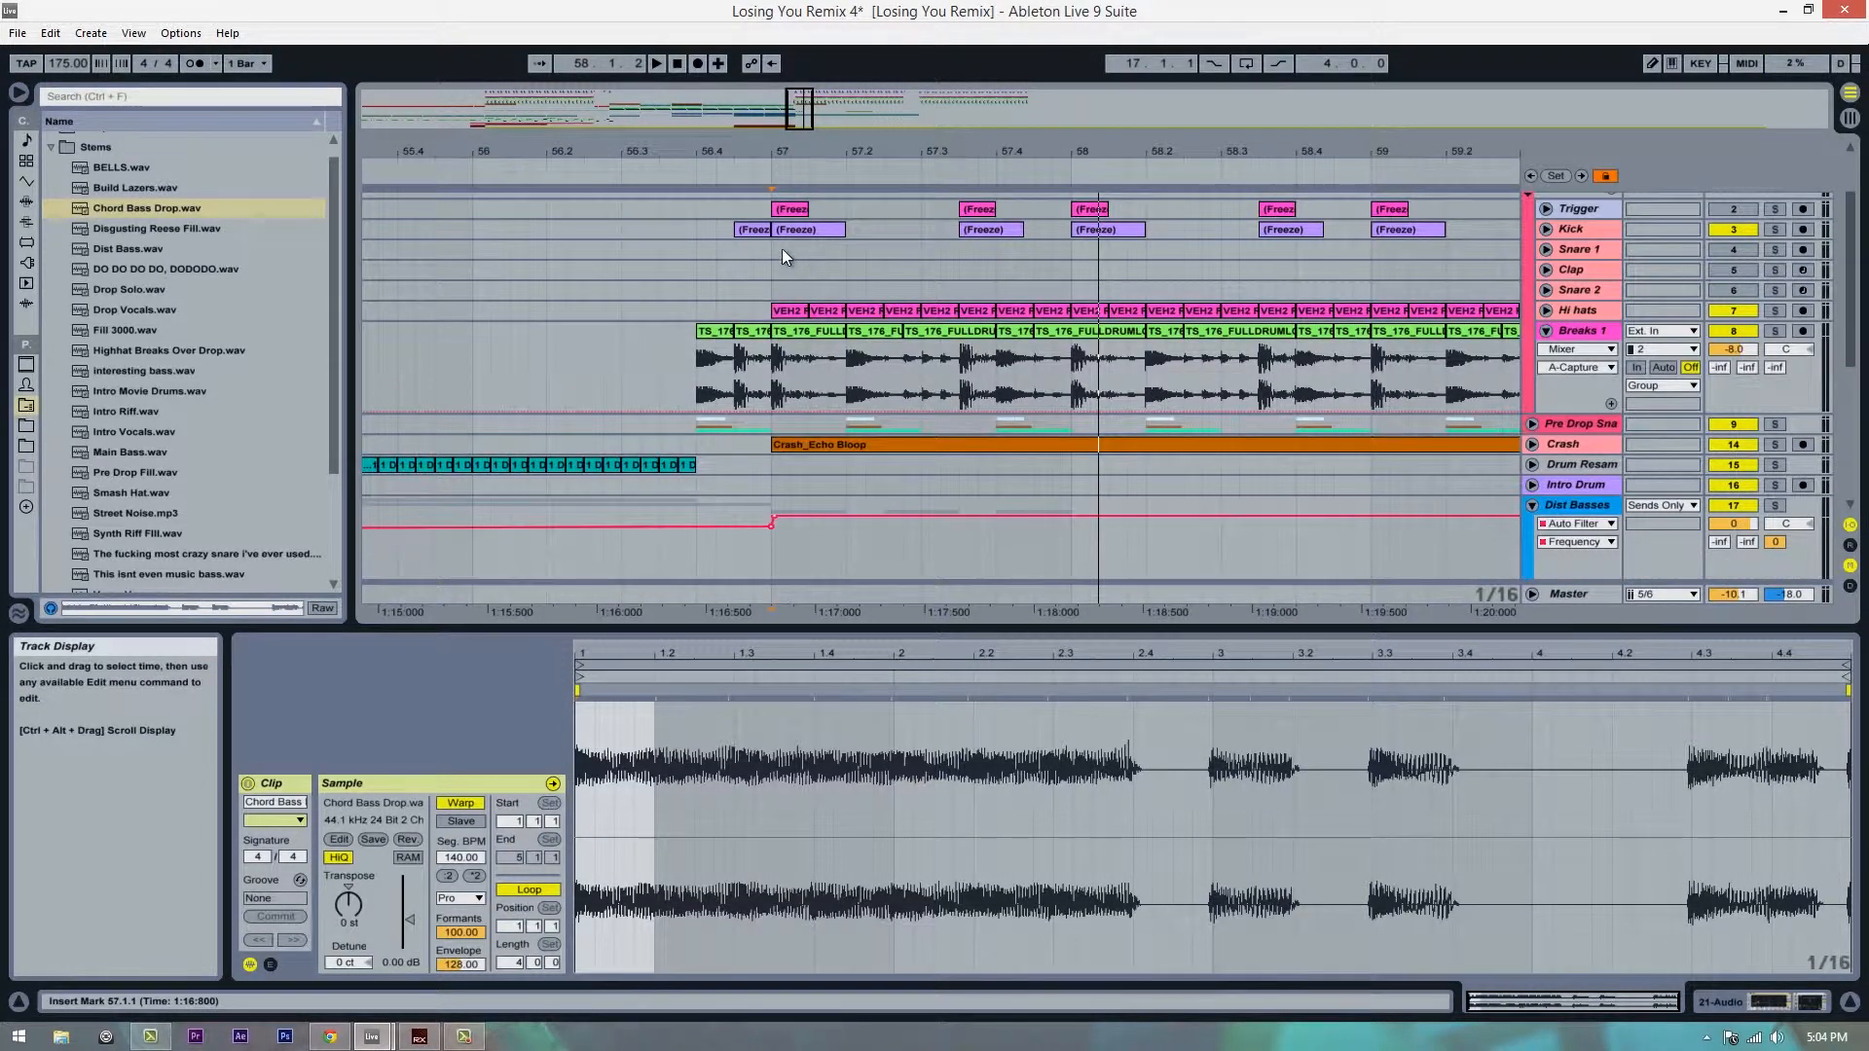
Step: Play the drums from bar 57, unfold the Kick track and copy the bar 57 kick clip to 57.2.3
click(769, 260)
scroll(788, 257, up, 1)
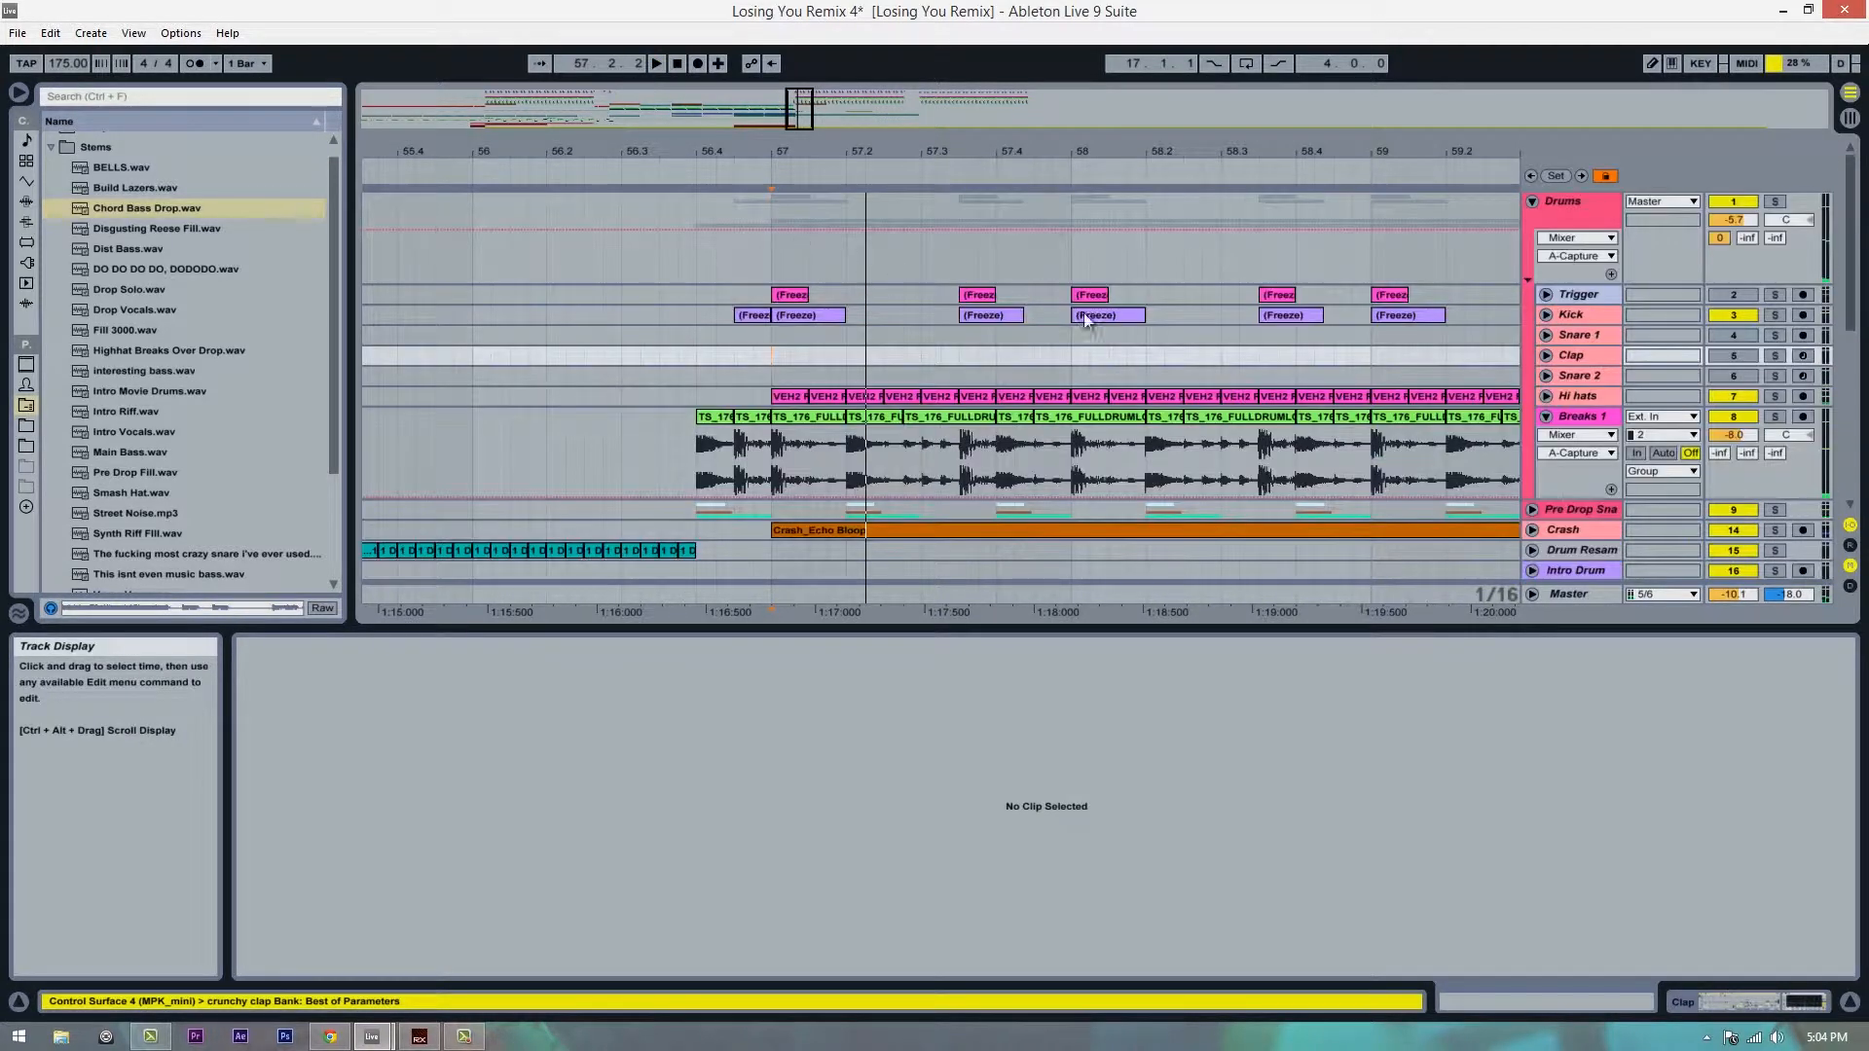
click(1545, 314)
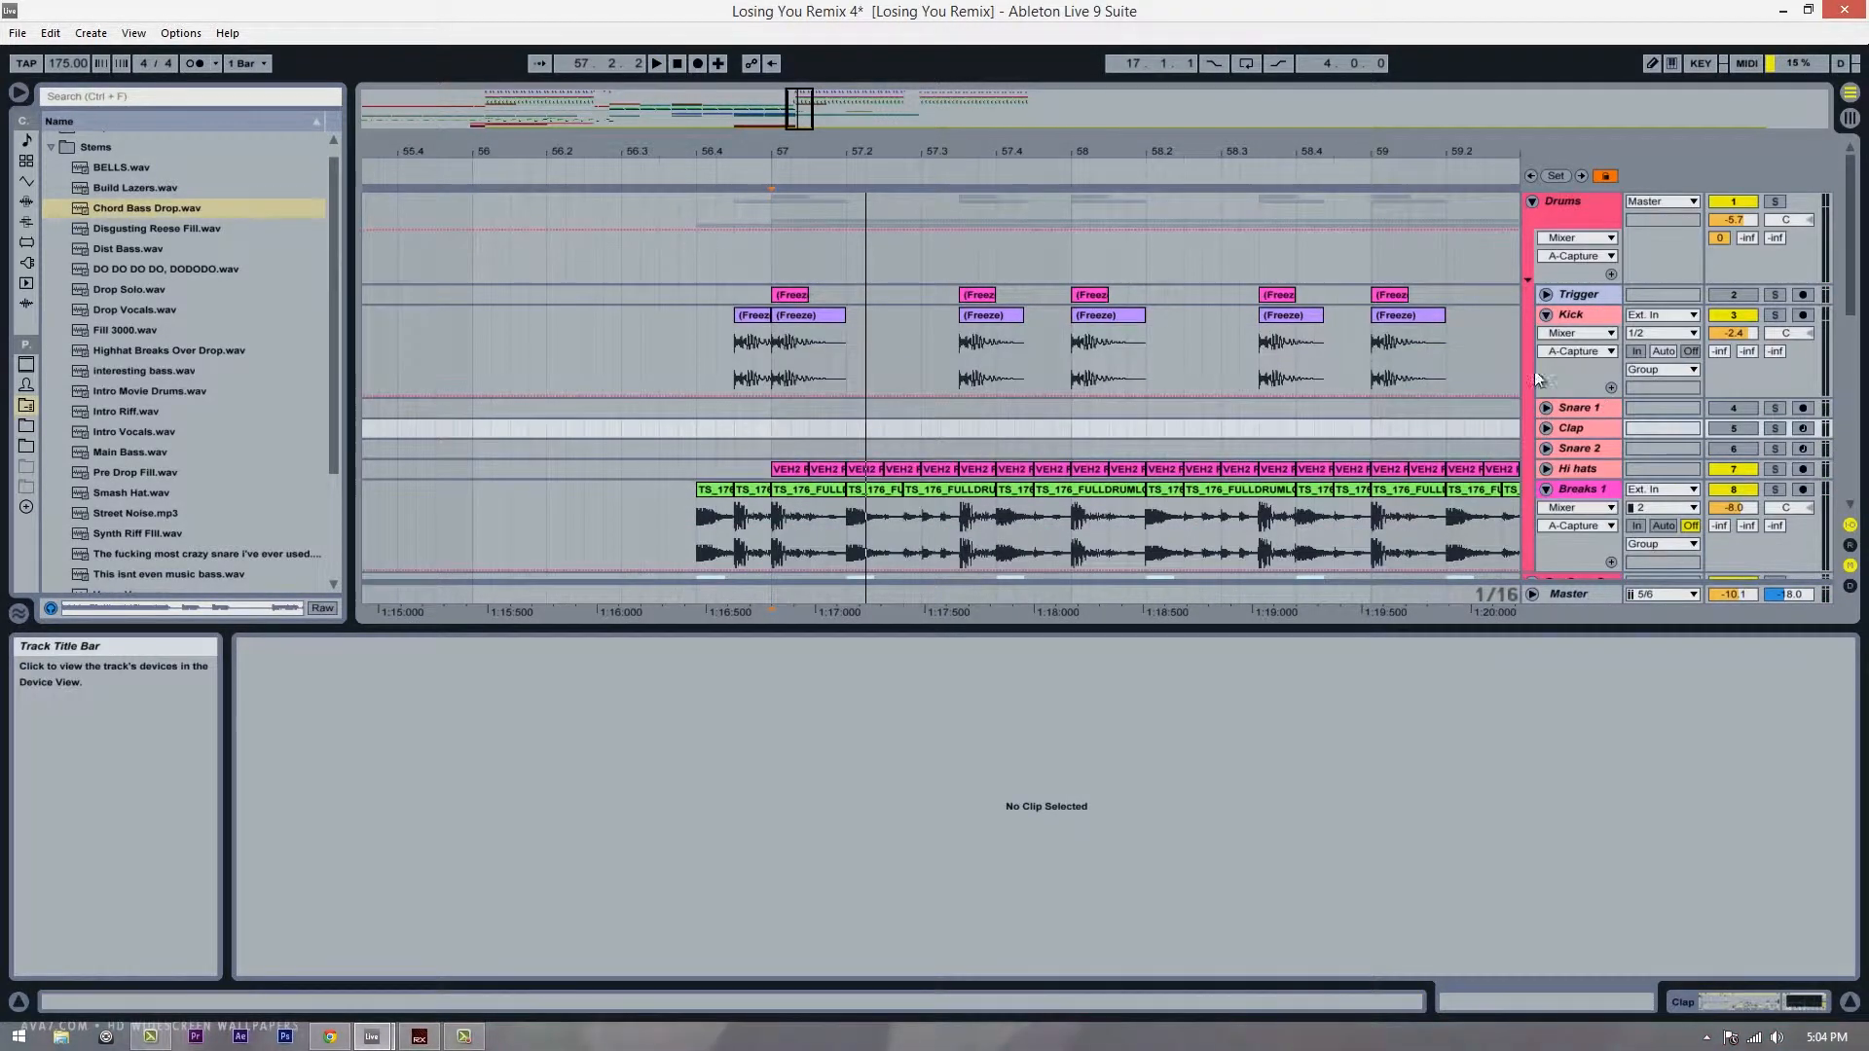
scroll(858, 325, down, 2)
drag(812, 254, 924, 259)
Step: Play the kicks from bar 57 and move the last kick clip before bar 58 to 57.4.1
click(777, 305)
key(space)
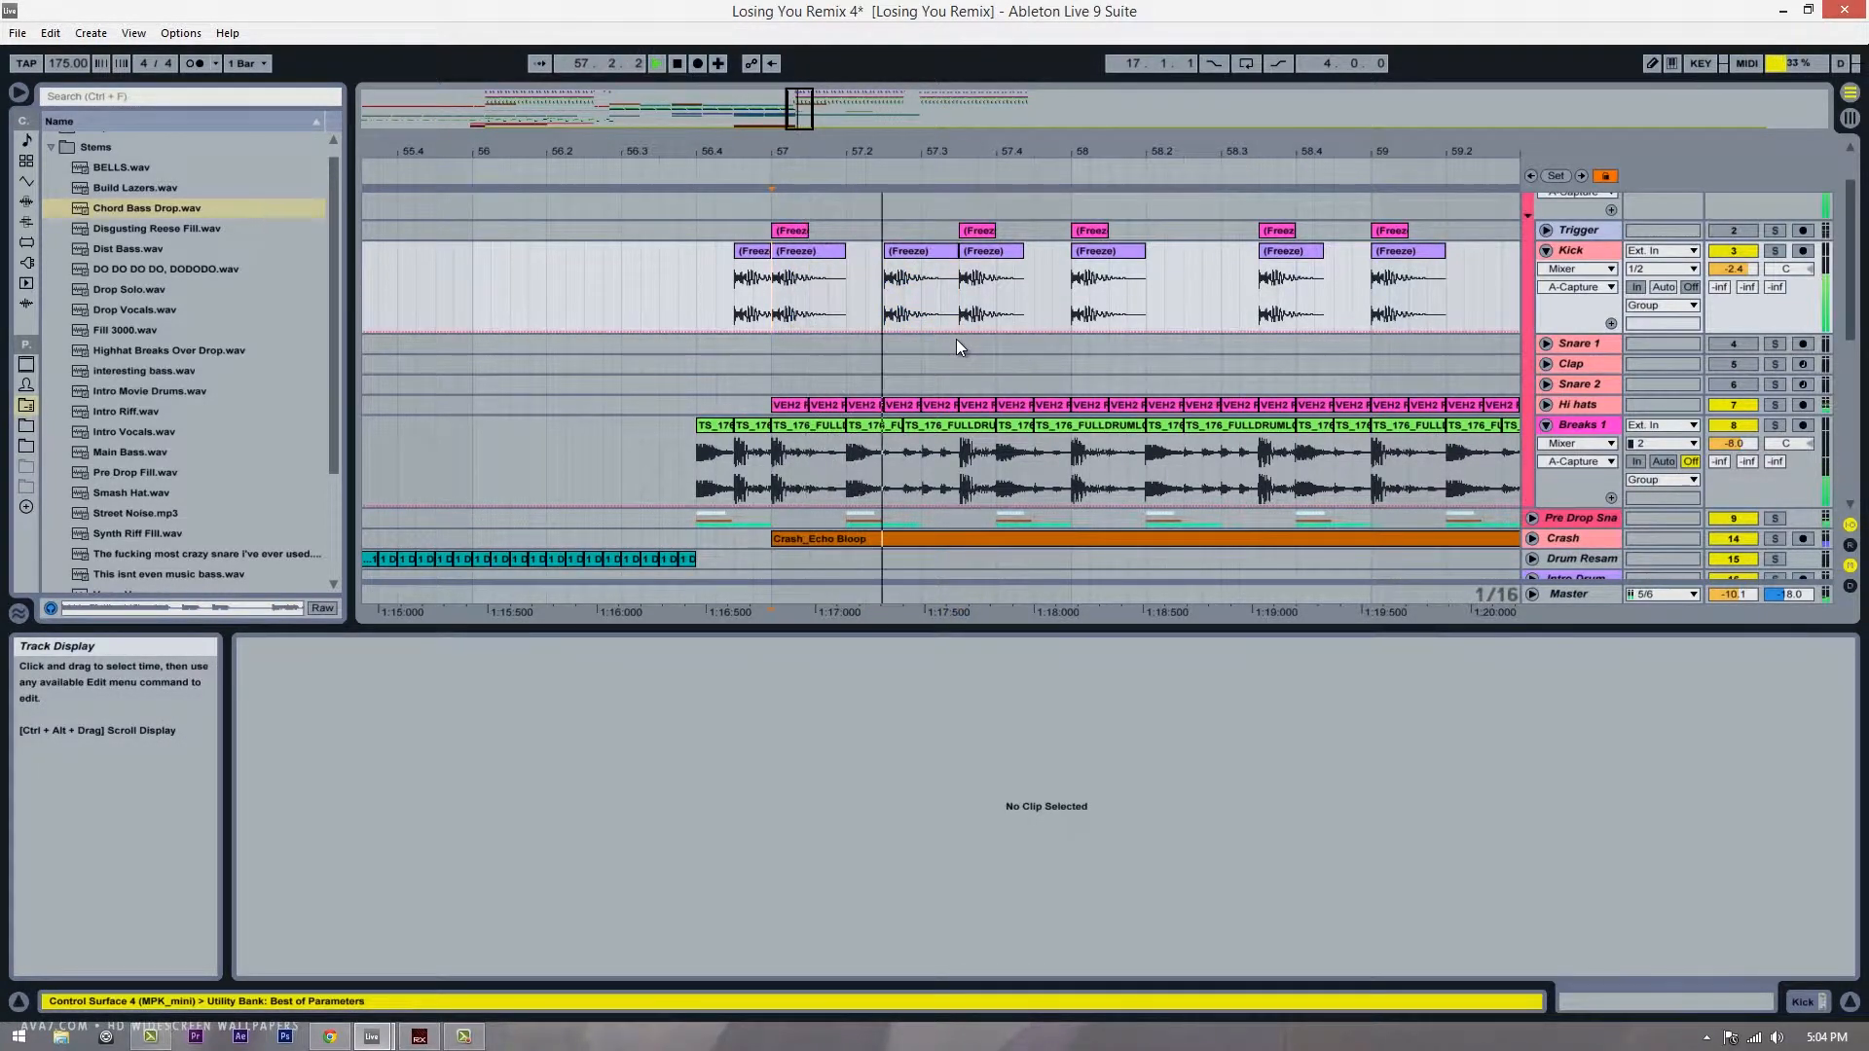
key(space)
drag(1003, 252, 1040, 252)
scroll(939, 373, down, 2)
scroll(939, 372, up, 2)
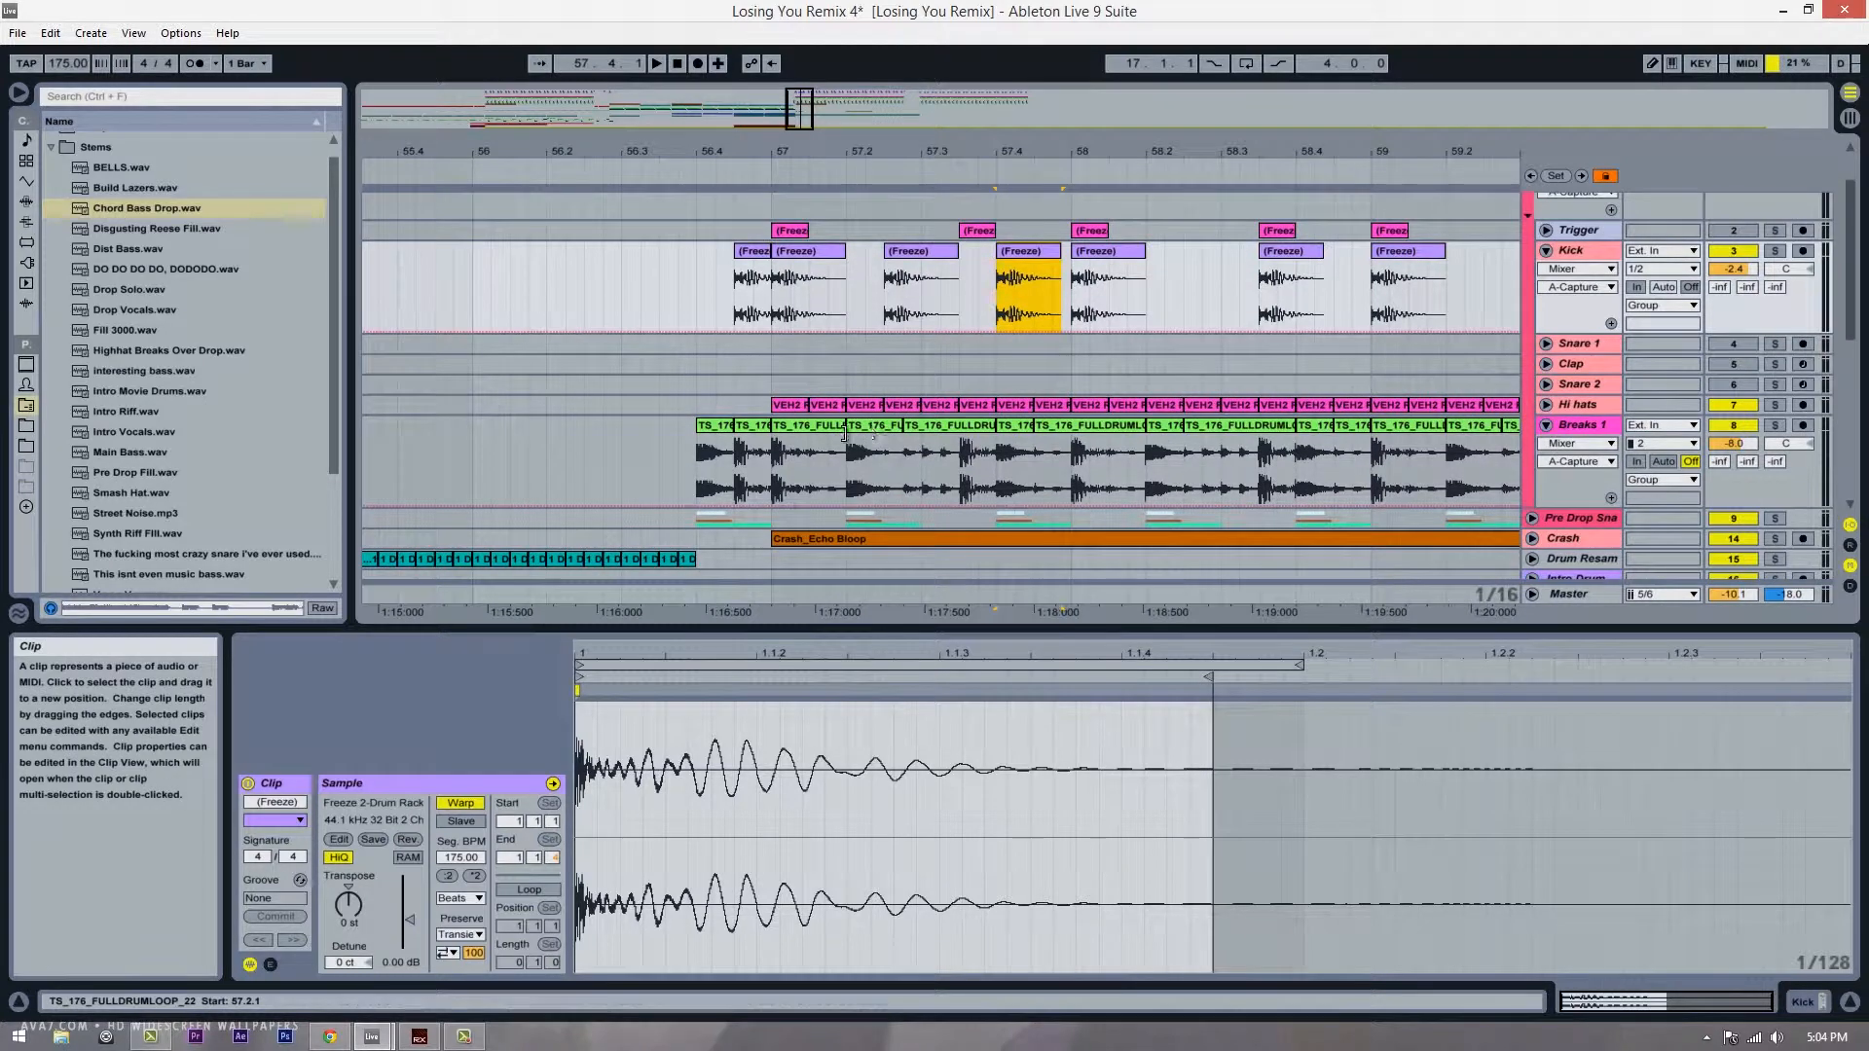
Step: Copy the breakbeat slice from 57.1.1 to 57.2.3 on the Breaks 1 track and play the drums from bar 57
click(807, 463)
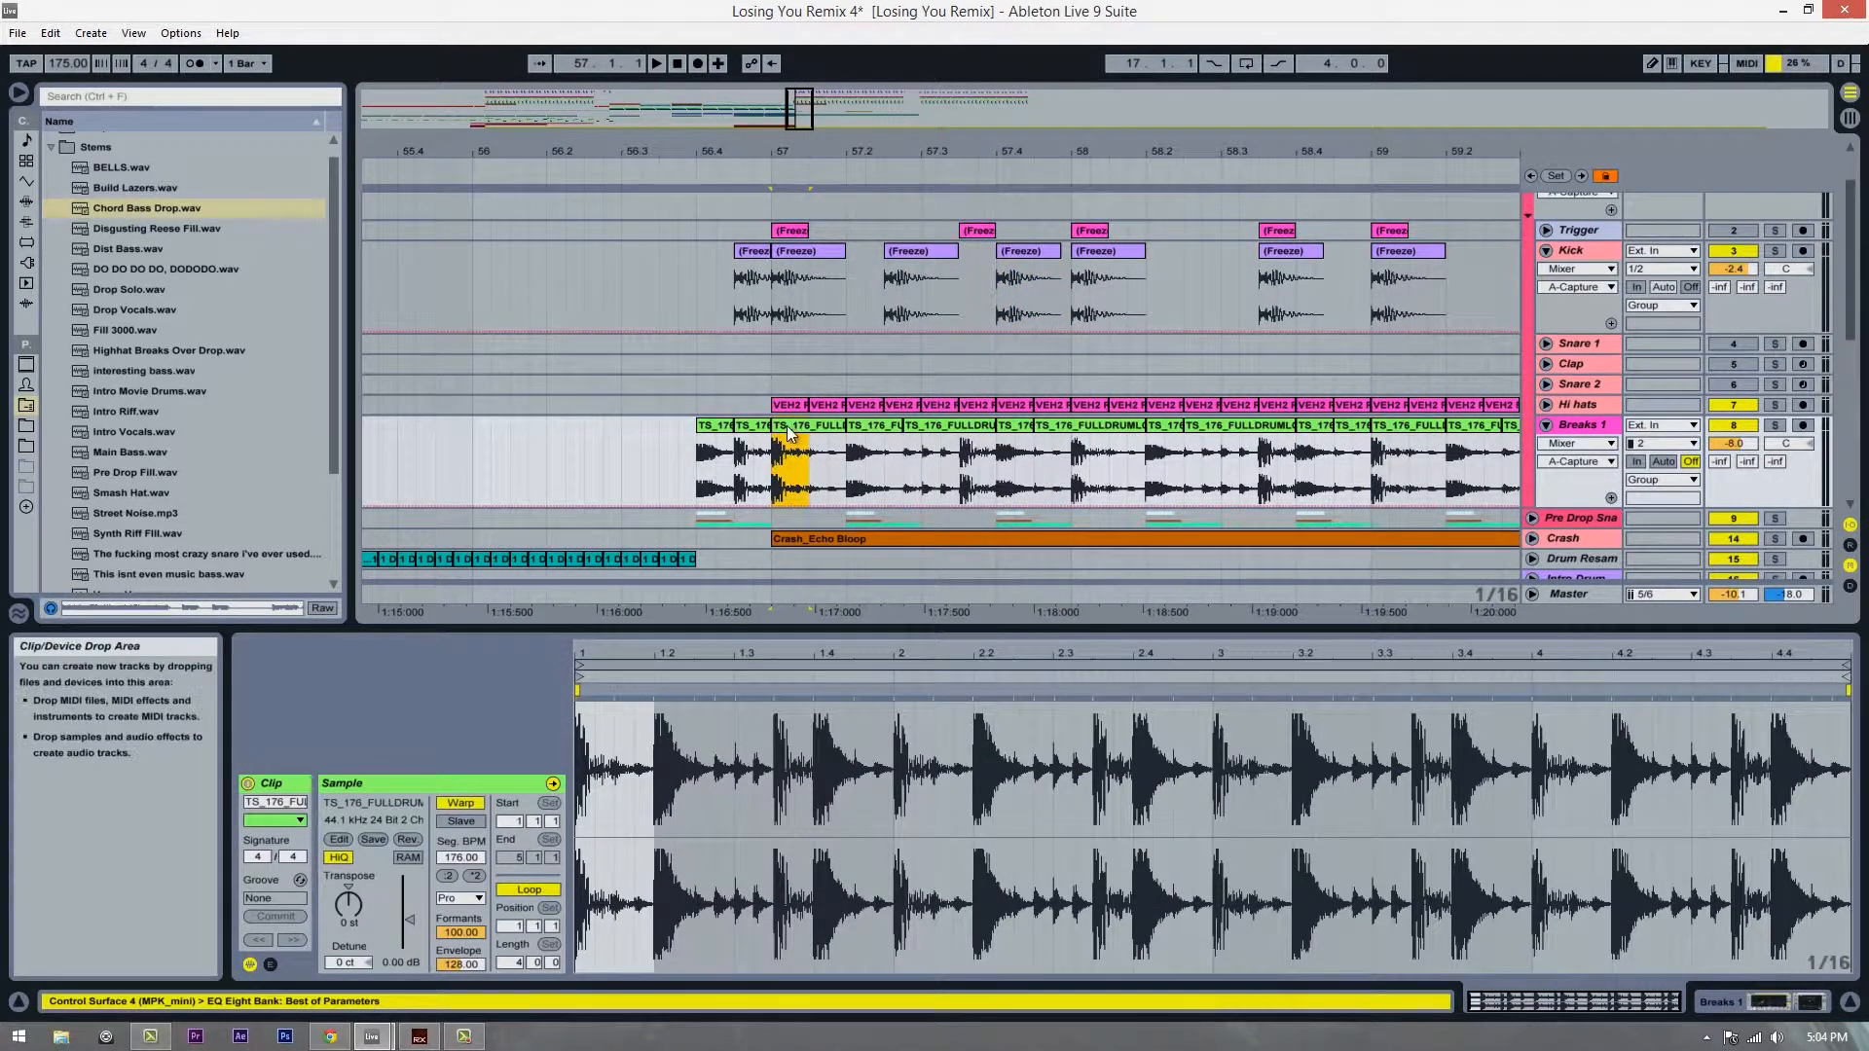
drag(798, 425, 913, 428)
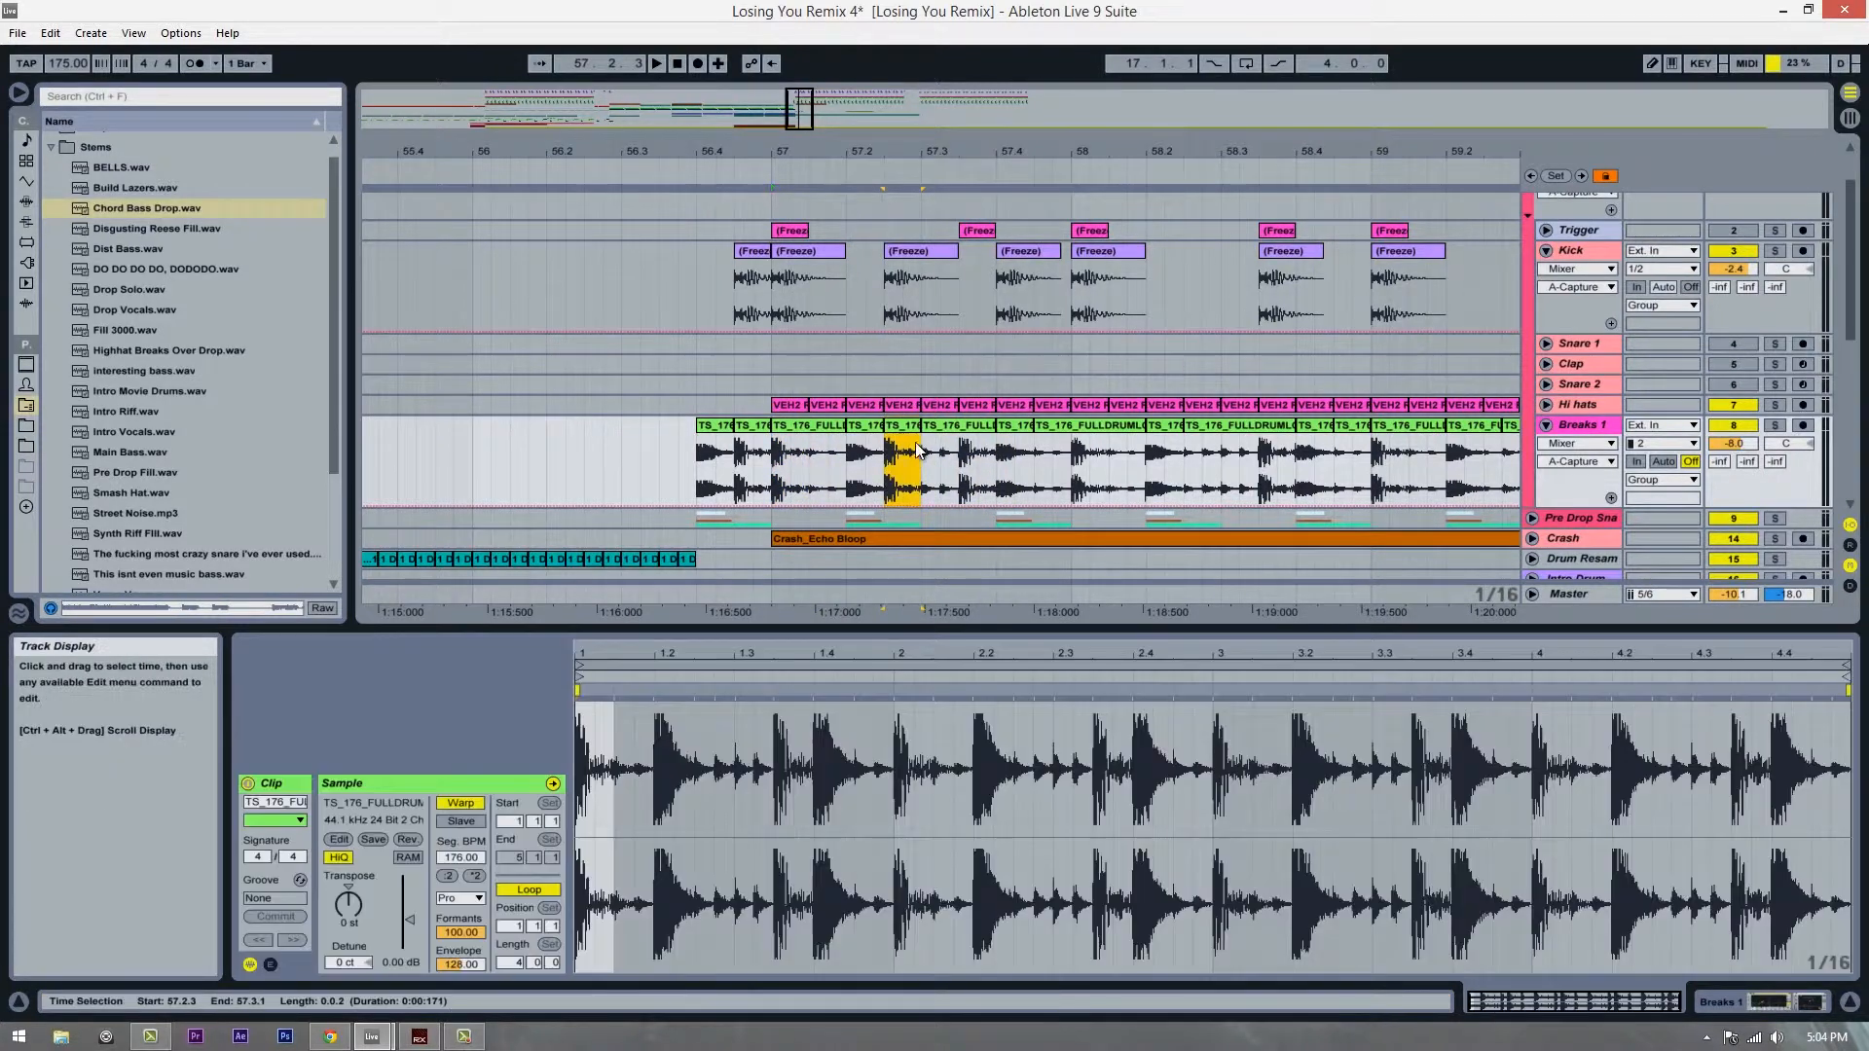
click(779, 476)
key(space)
scroll(828, 455, down, 2)
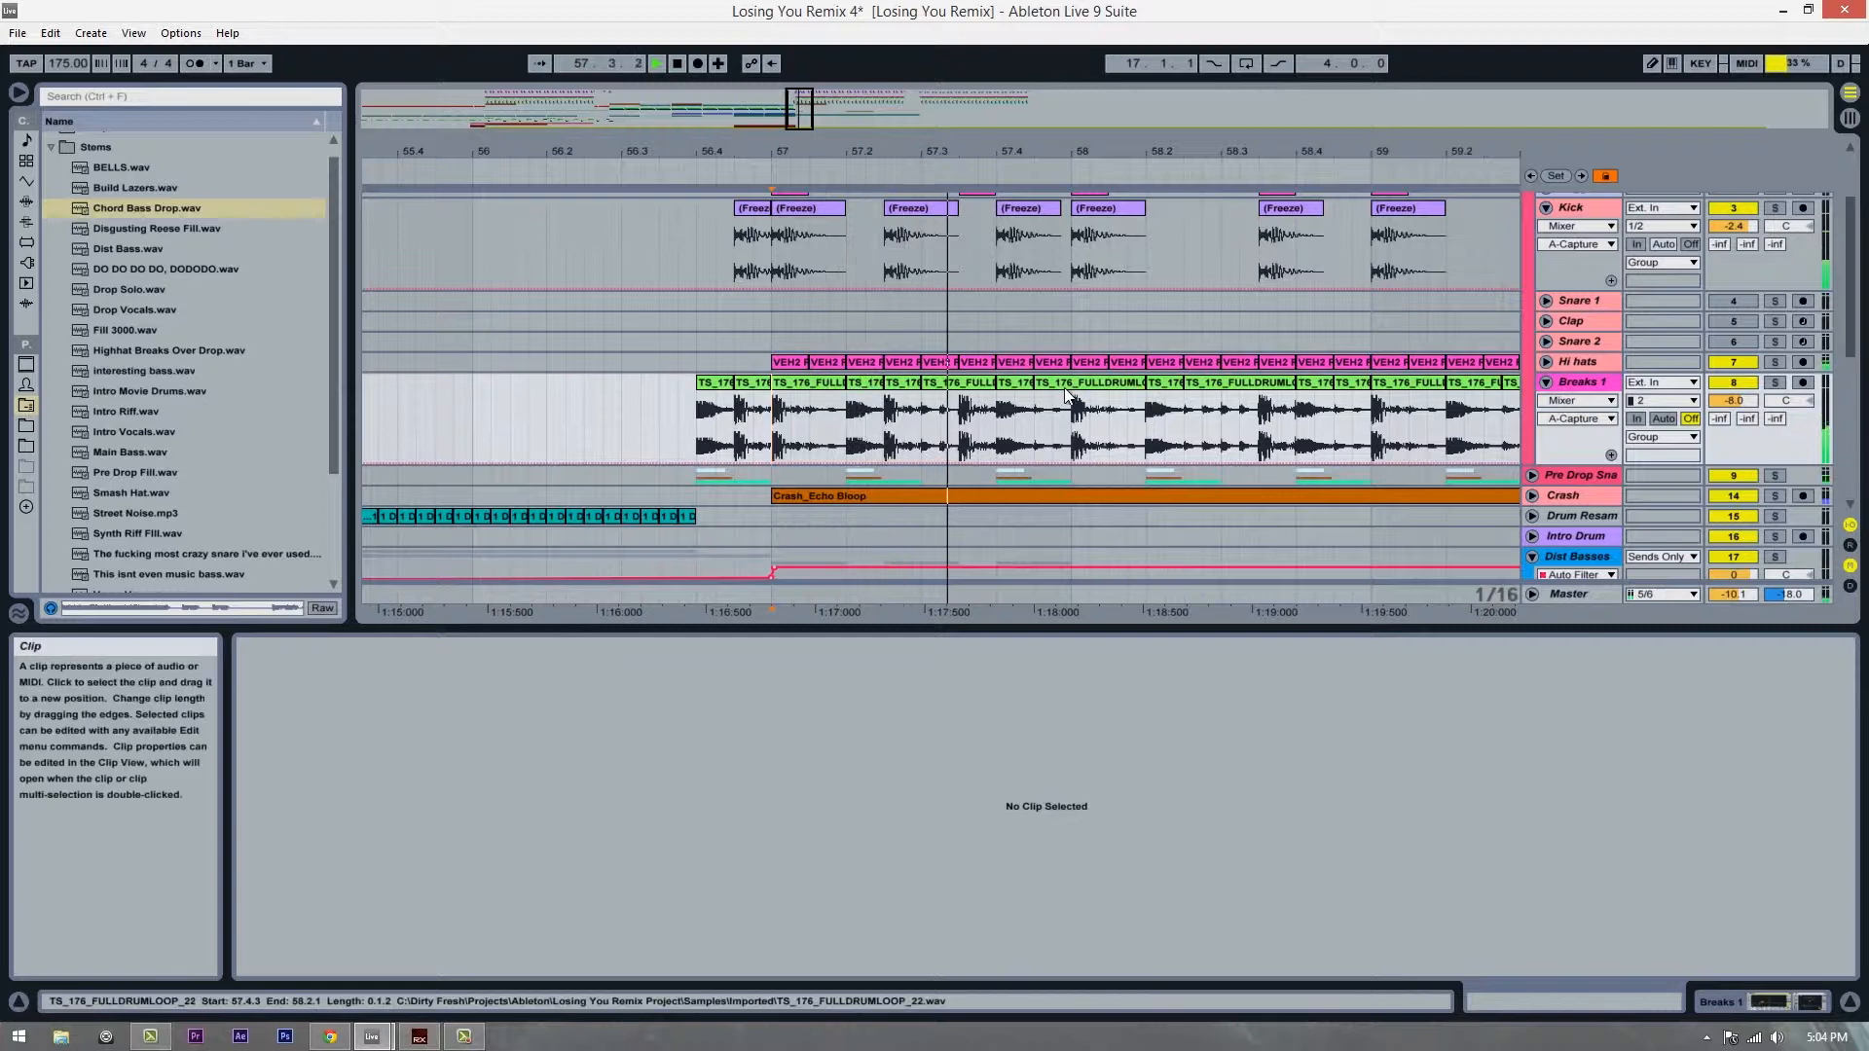
Step: Move the bar 58 kick clip to 58.1.3 and play the drums from bar 57
scroll(1059, 387, up, 3)
drag(1083, 282, 1146, 277)
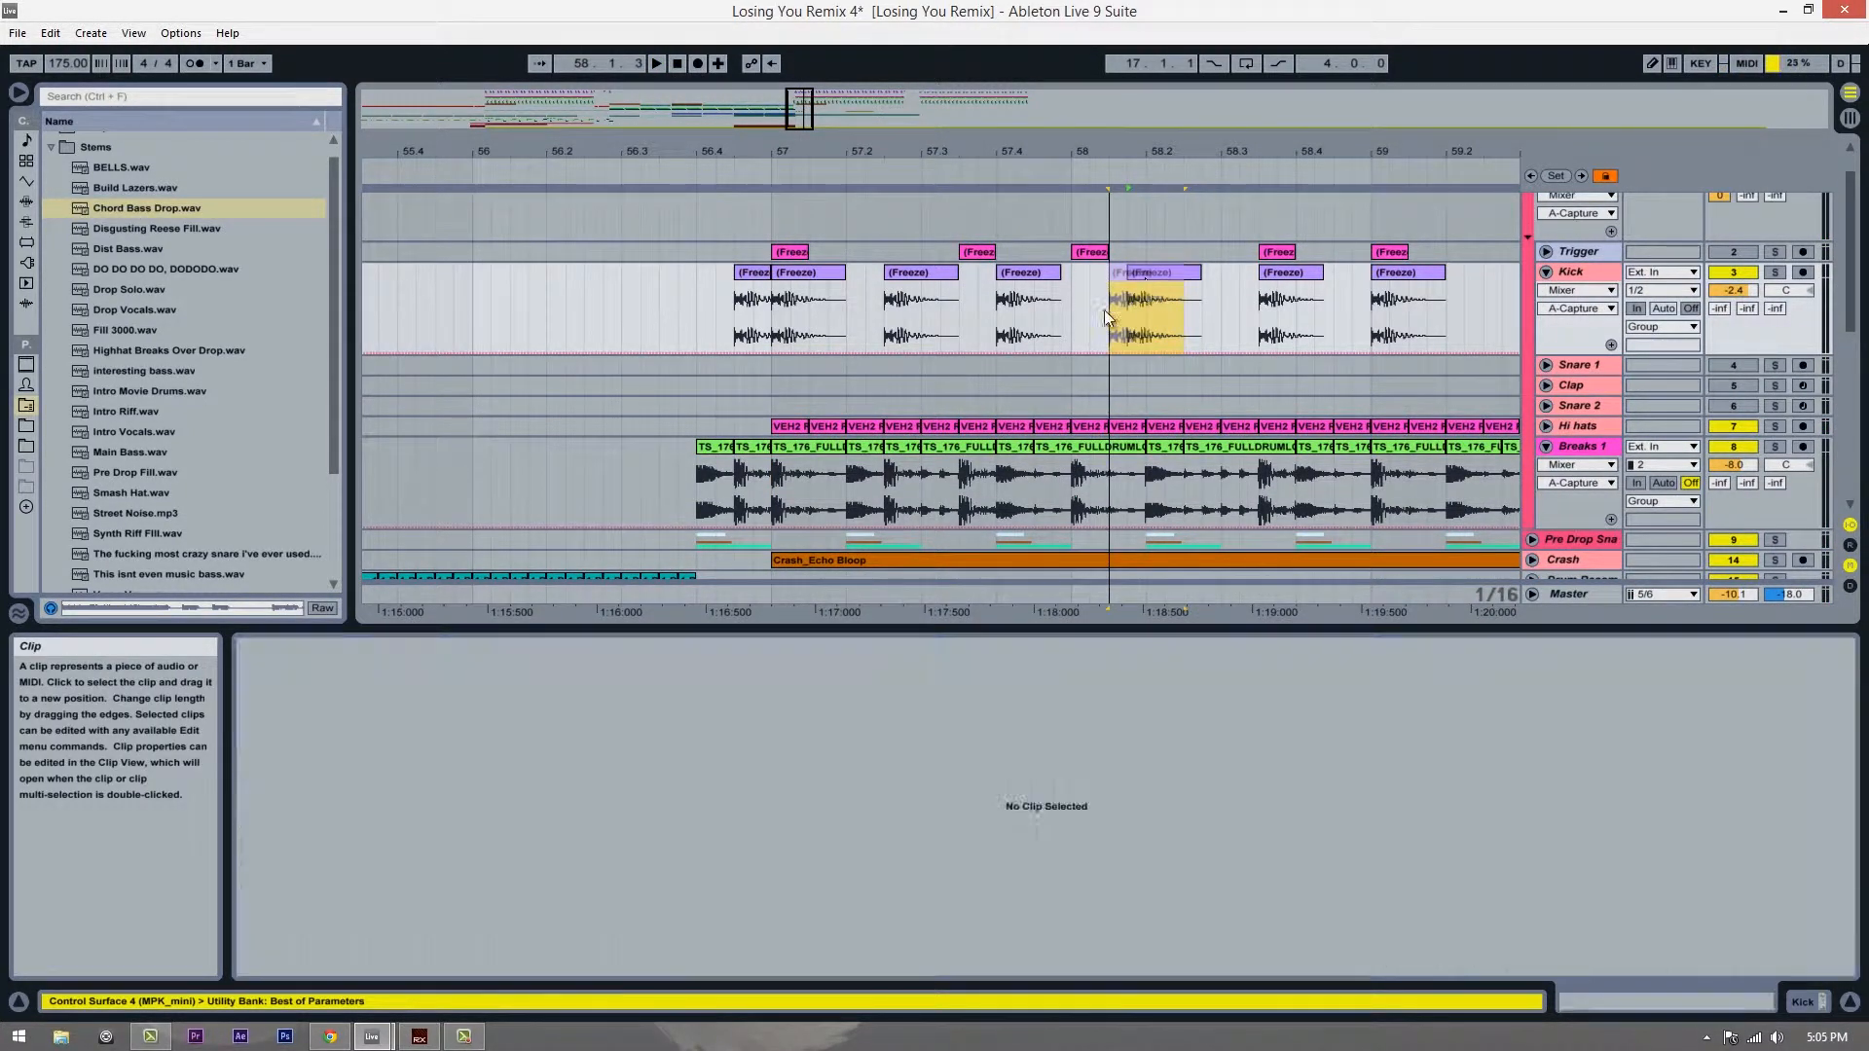
click(768, 329)
key(space)
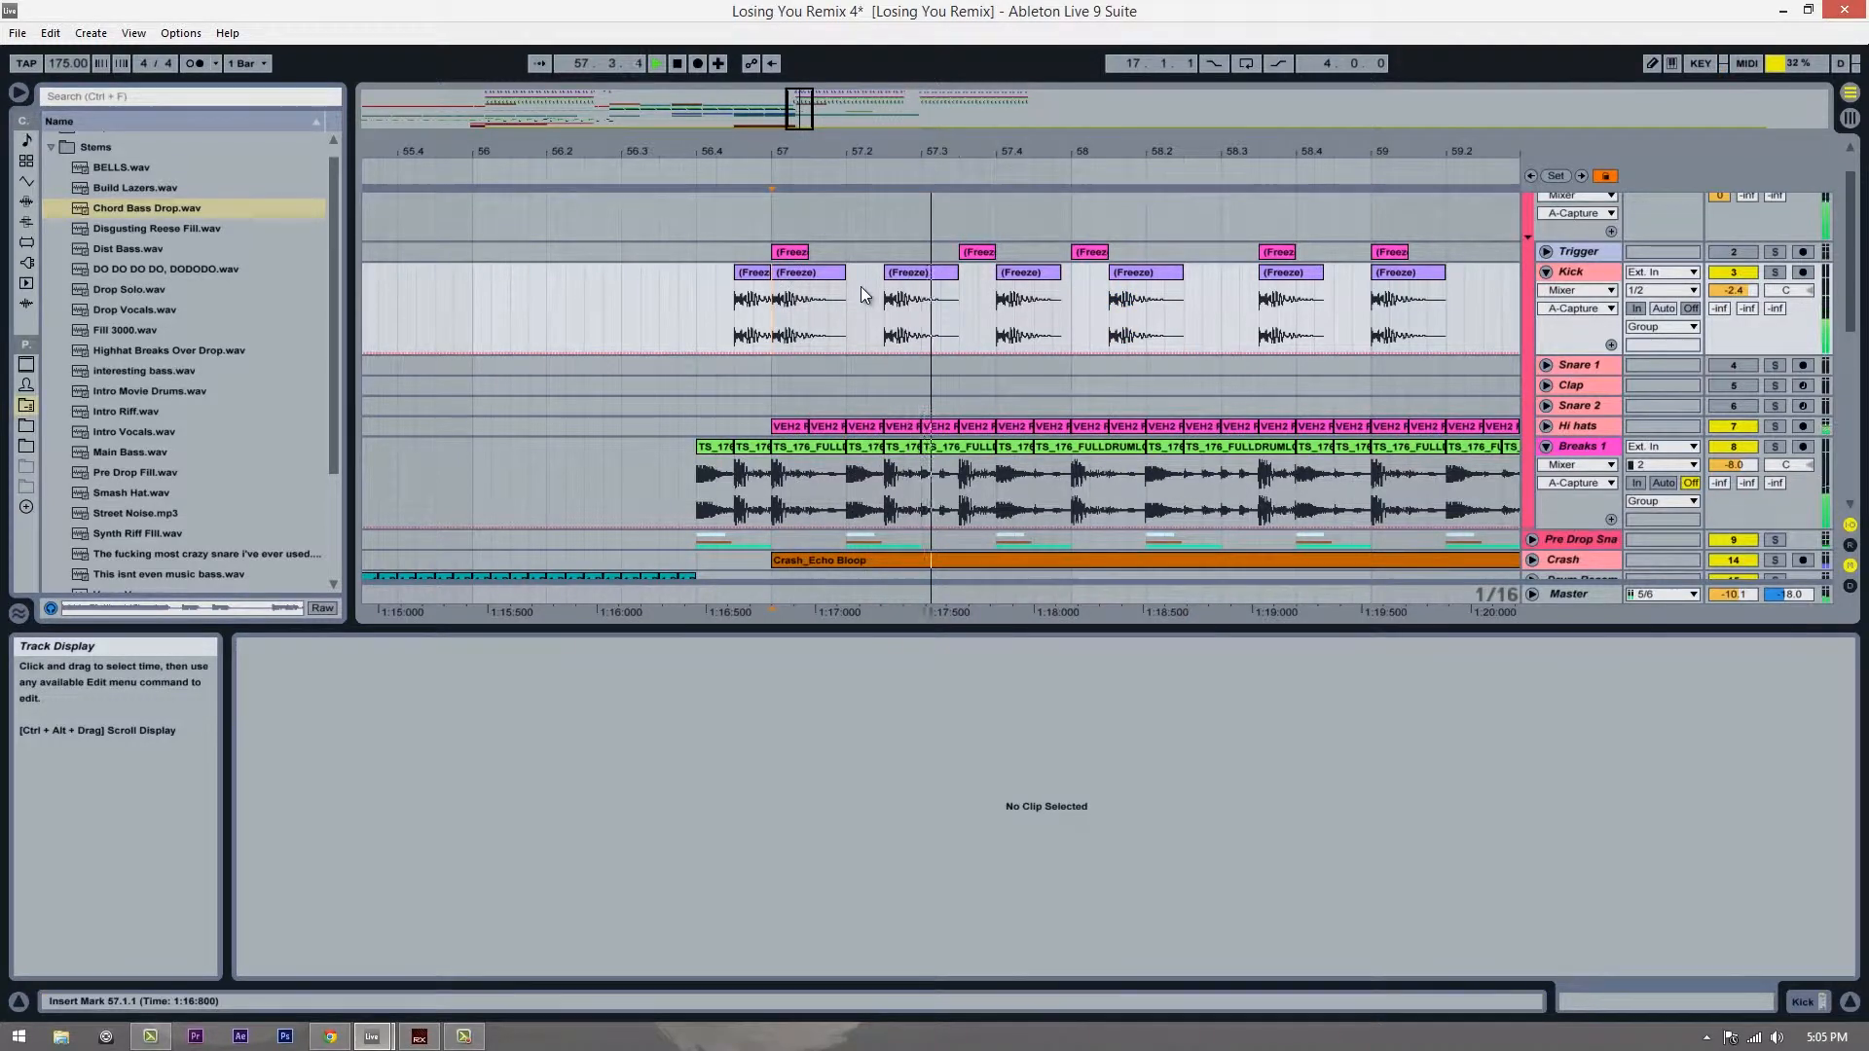
key(space)
key(space)
scroll(1181, 279, down, 2)
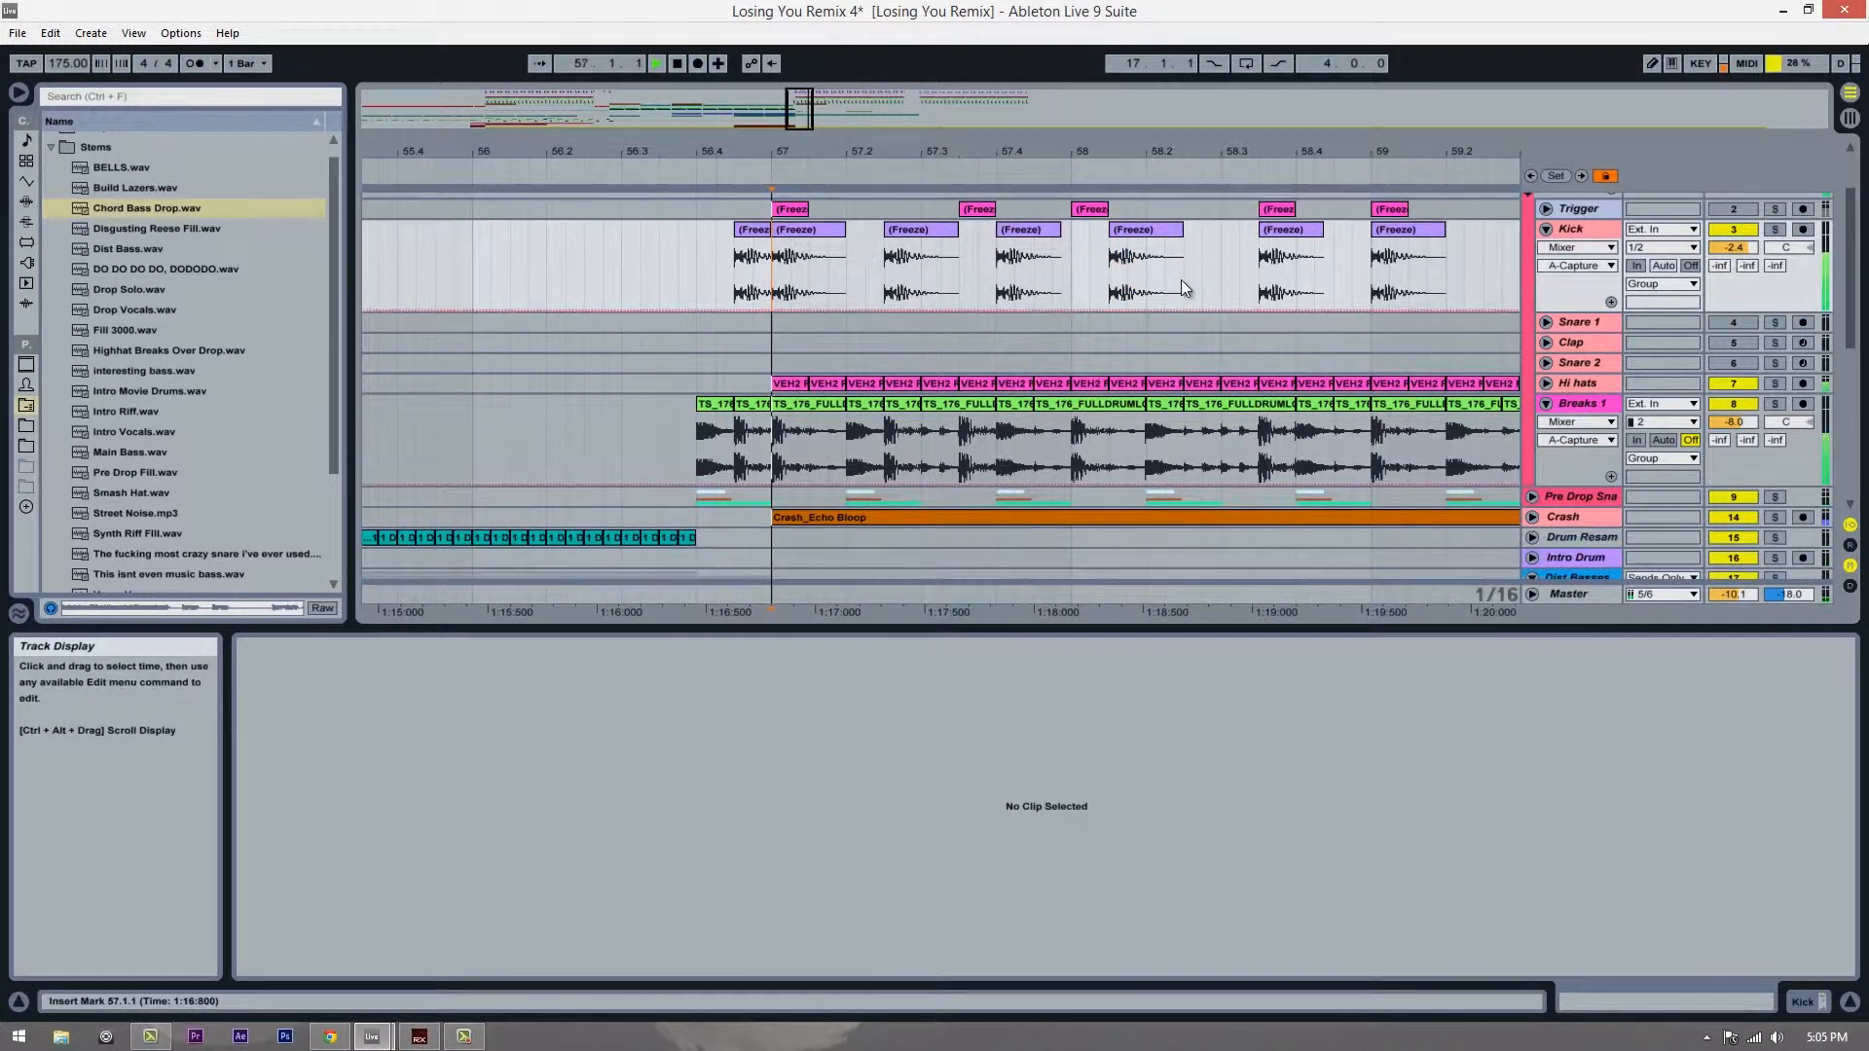
scroll(1182, 279, up, 2)
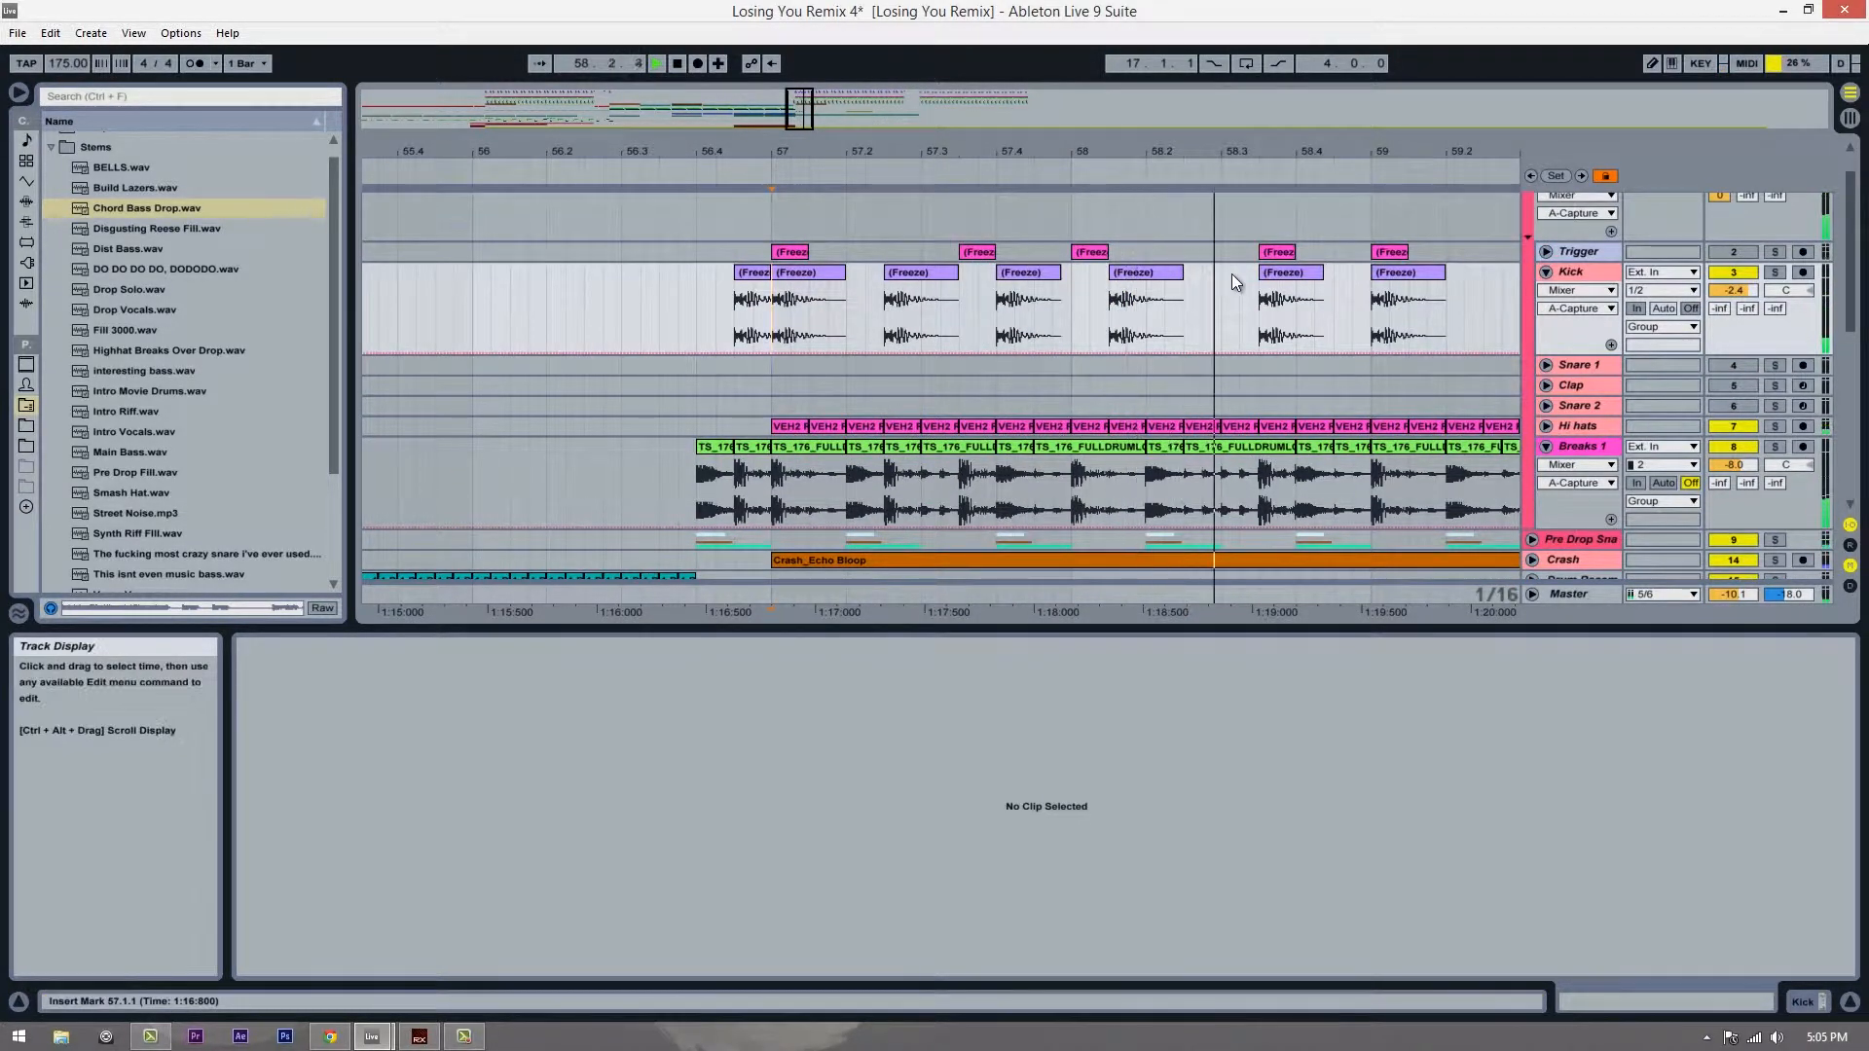
Step: Copy the start of the kick clip at 58.3.3 to 58.3.1 and play the result
click(1287, 251)
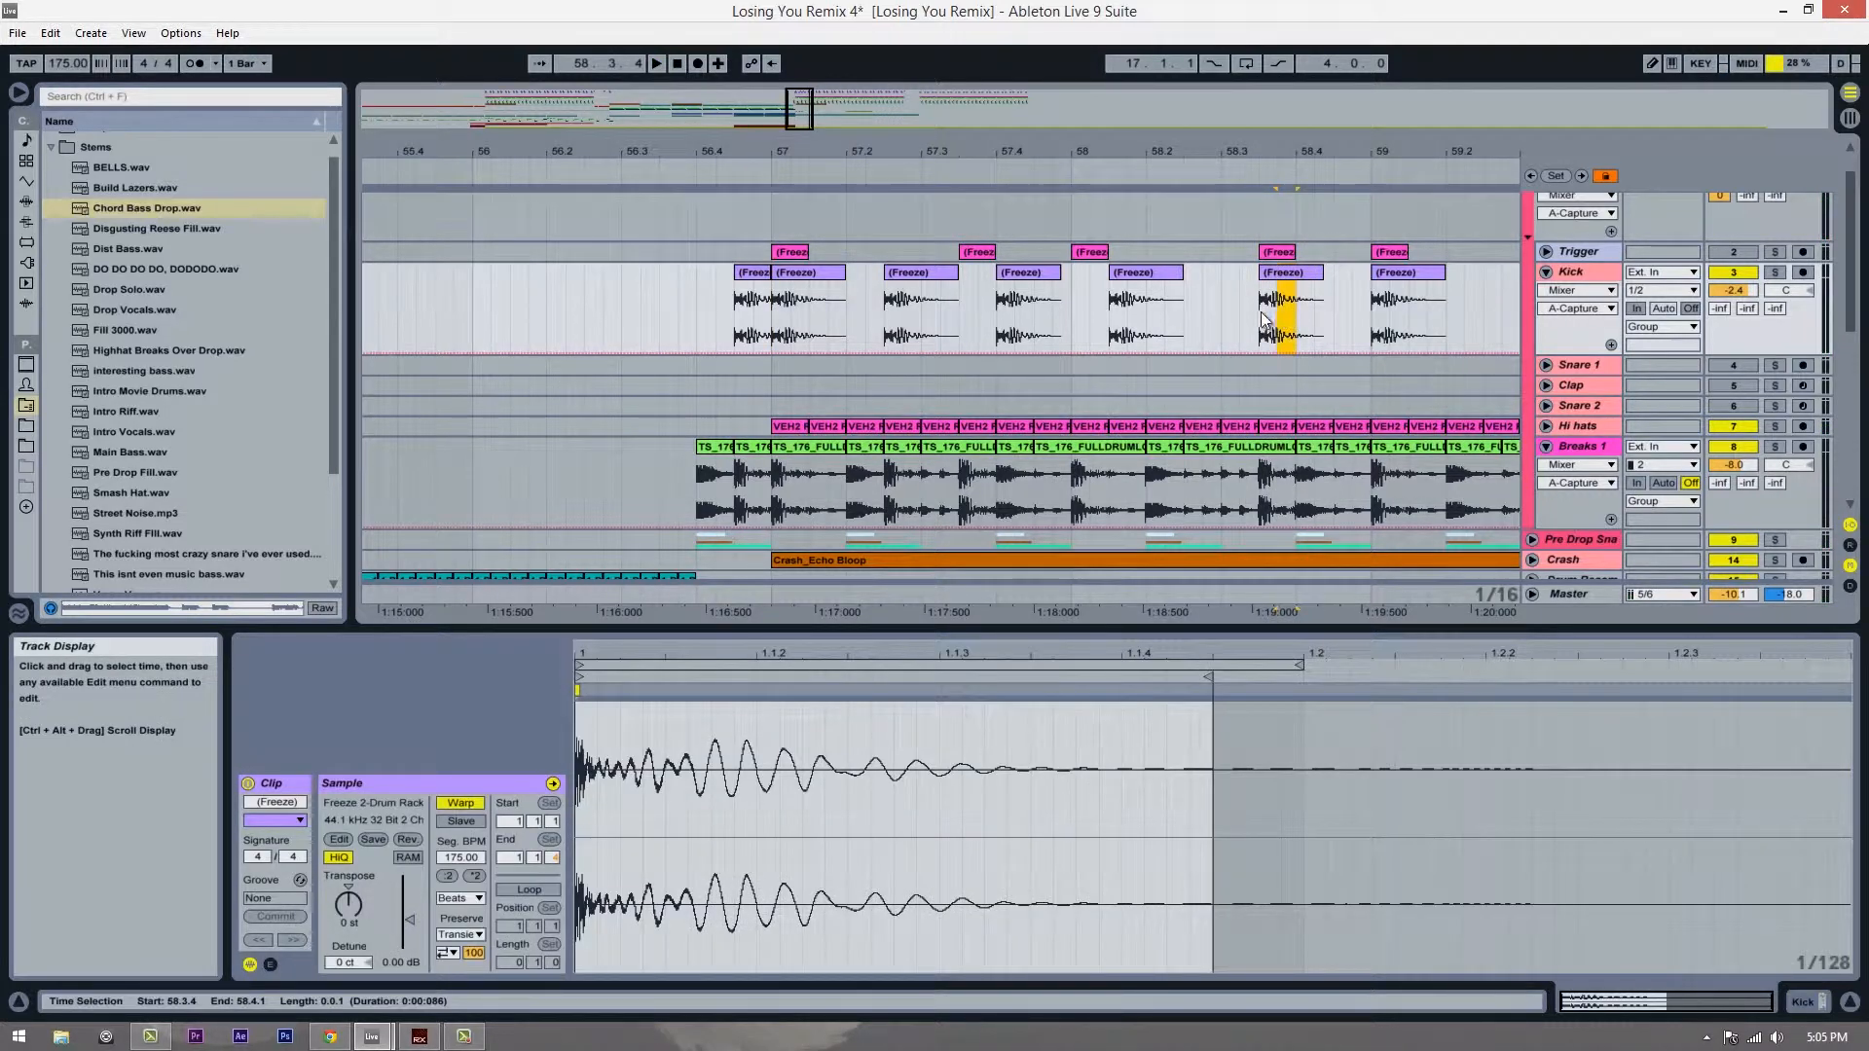
drag(1262, 320, 1249, 273)
key(ctrl+c)
click(1207, 294)
key(ctrl+v)
click(909, 273)
key(space)
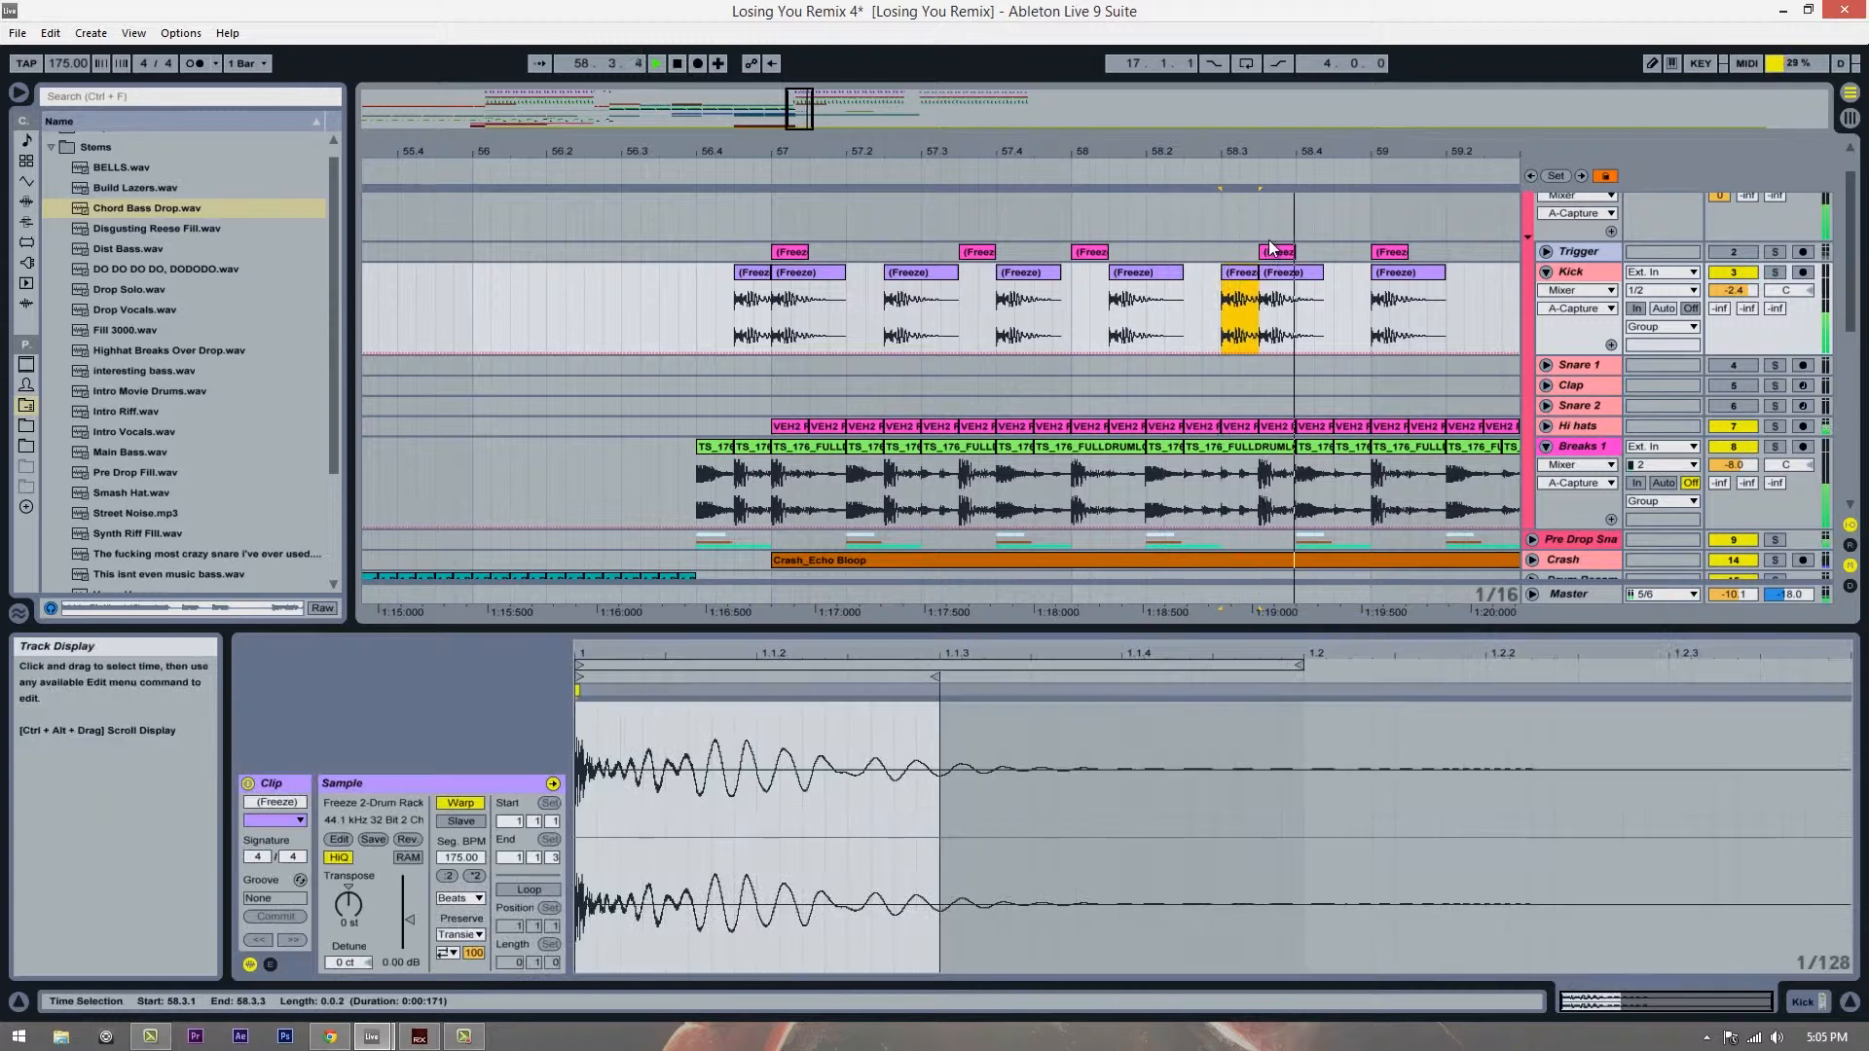
Step: Play the drums repeatedly from 56.4.3 to check the kick and break pattern through bar 58
click(739, 327)
key(space)
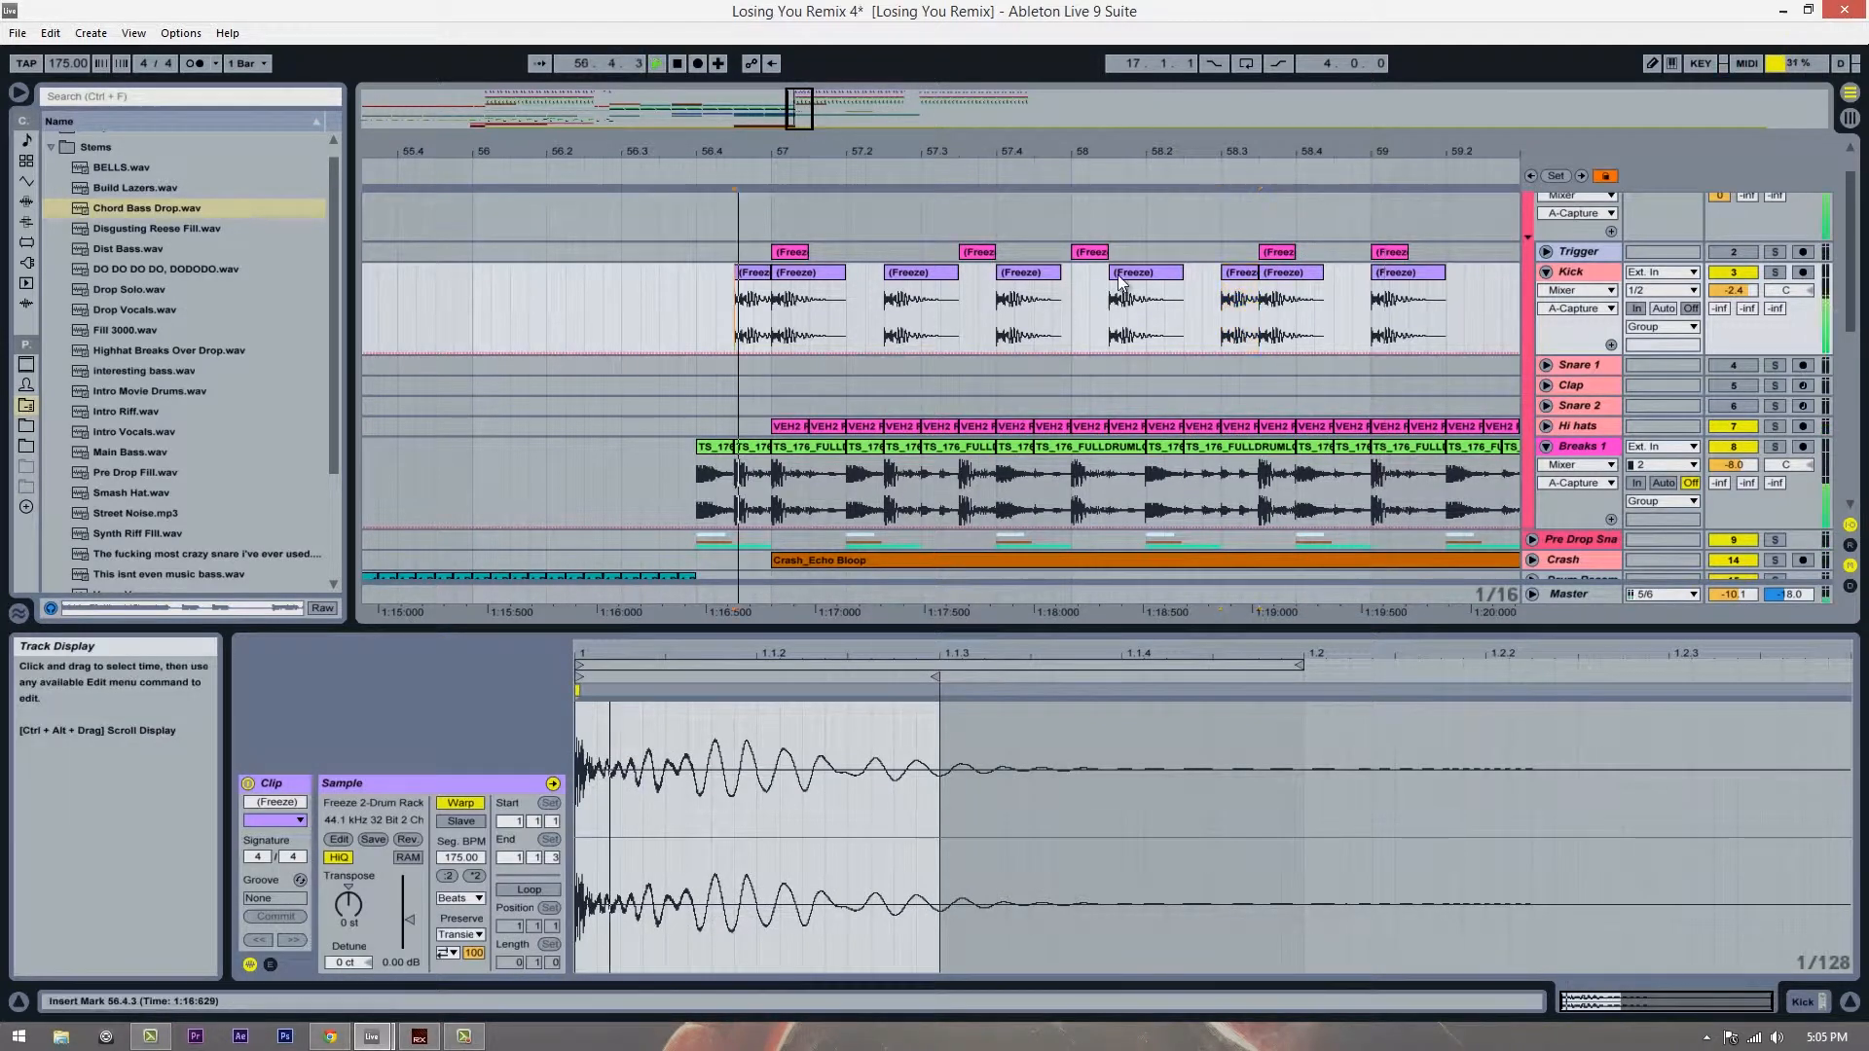
scroll(1163, 260, down, 1)
scroll(1150, 249, up, 1)
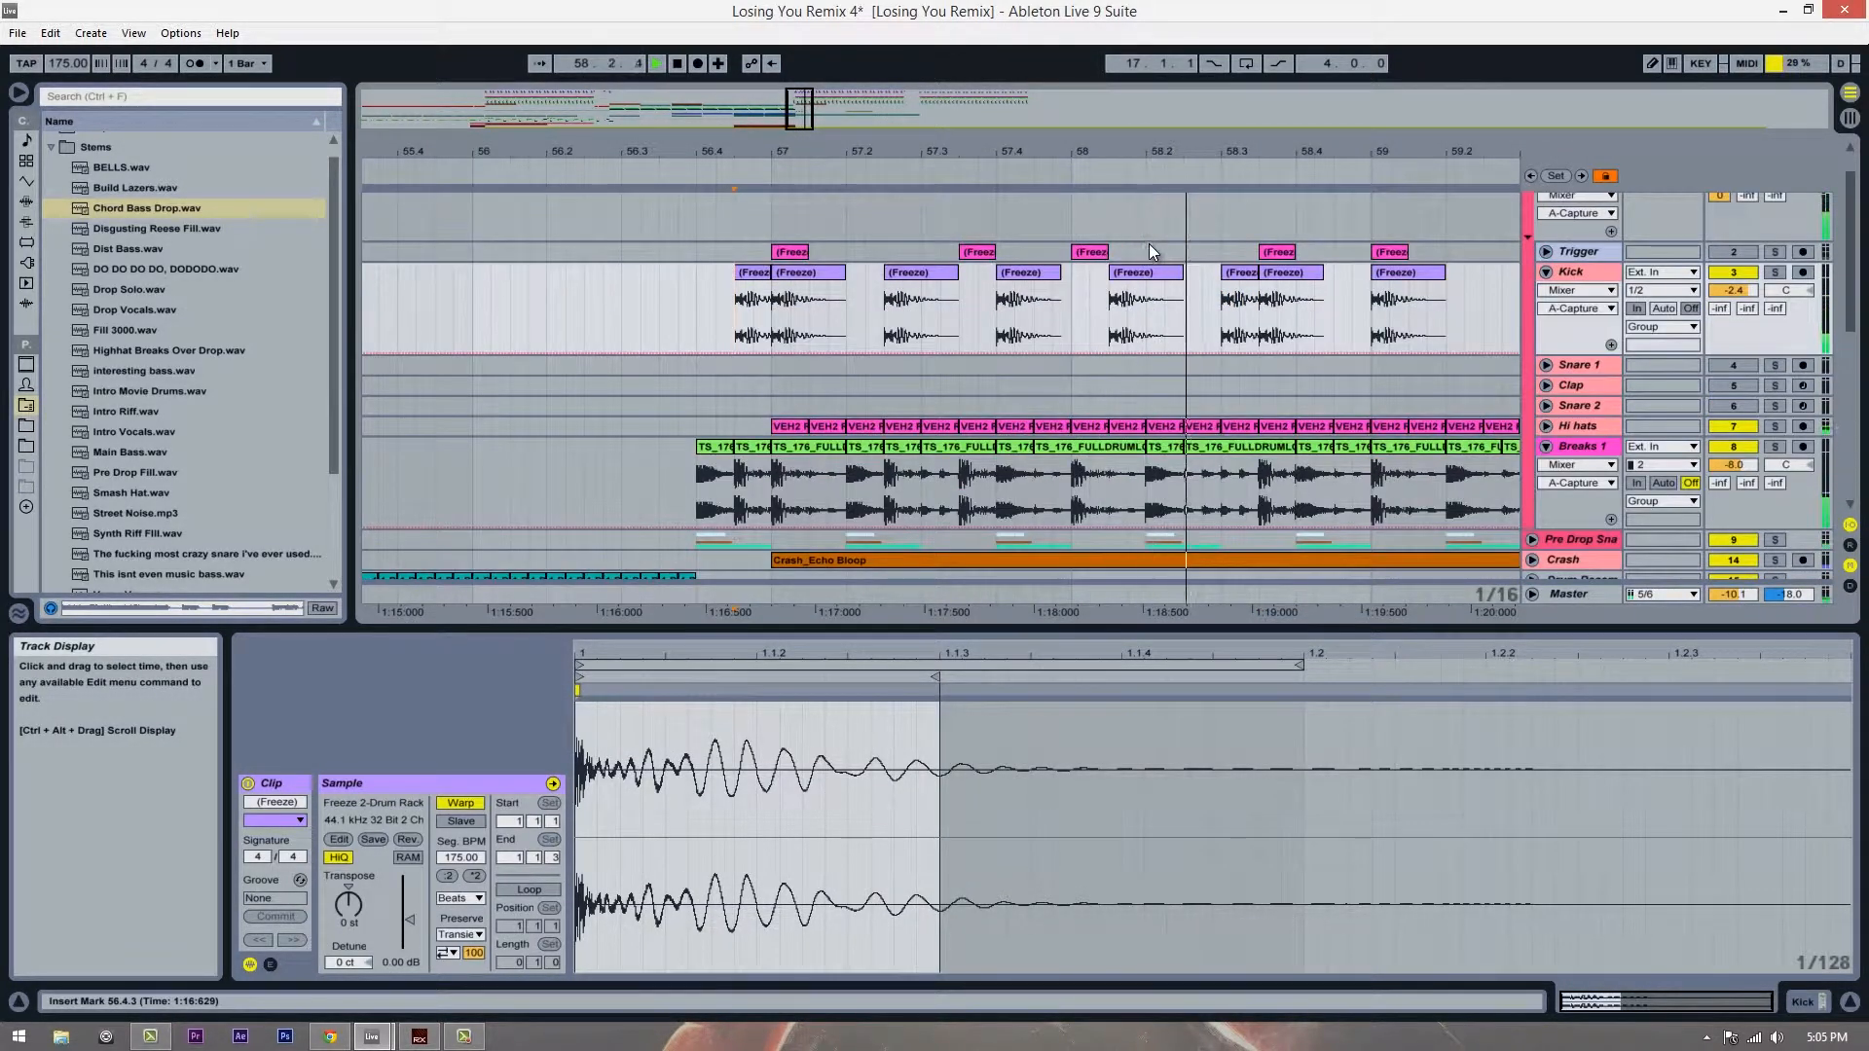
scroll(1151, 249, down, 1)
key(space)
key(space)
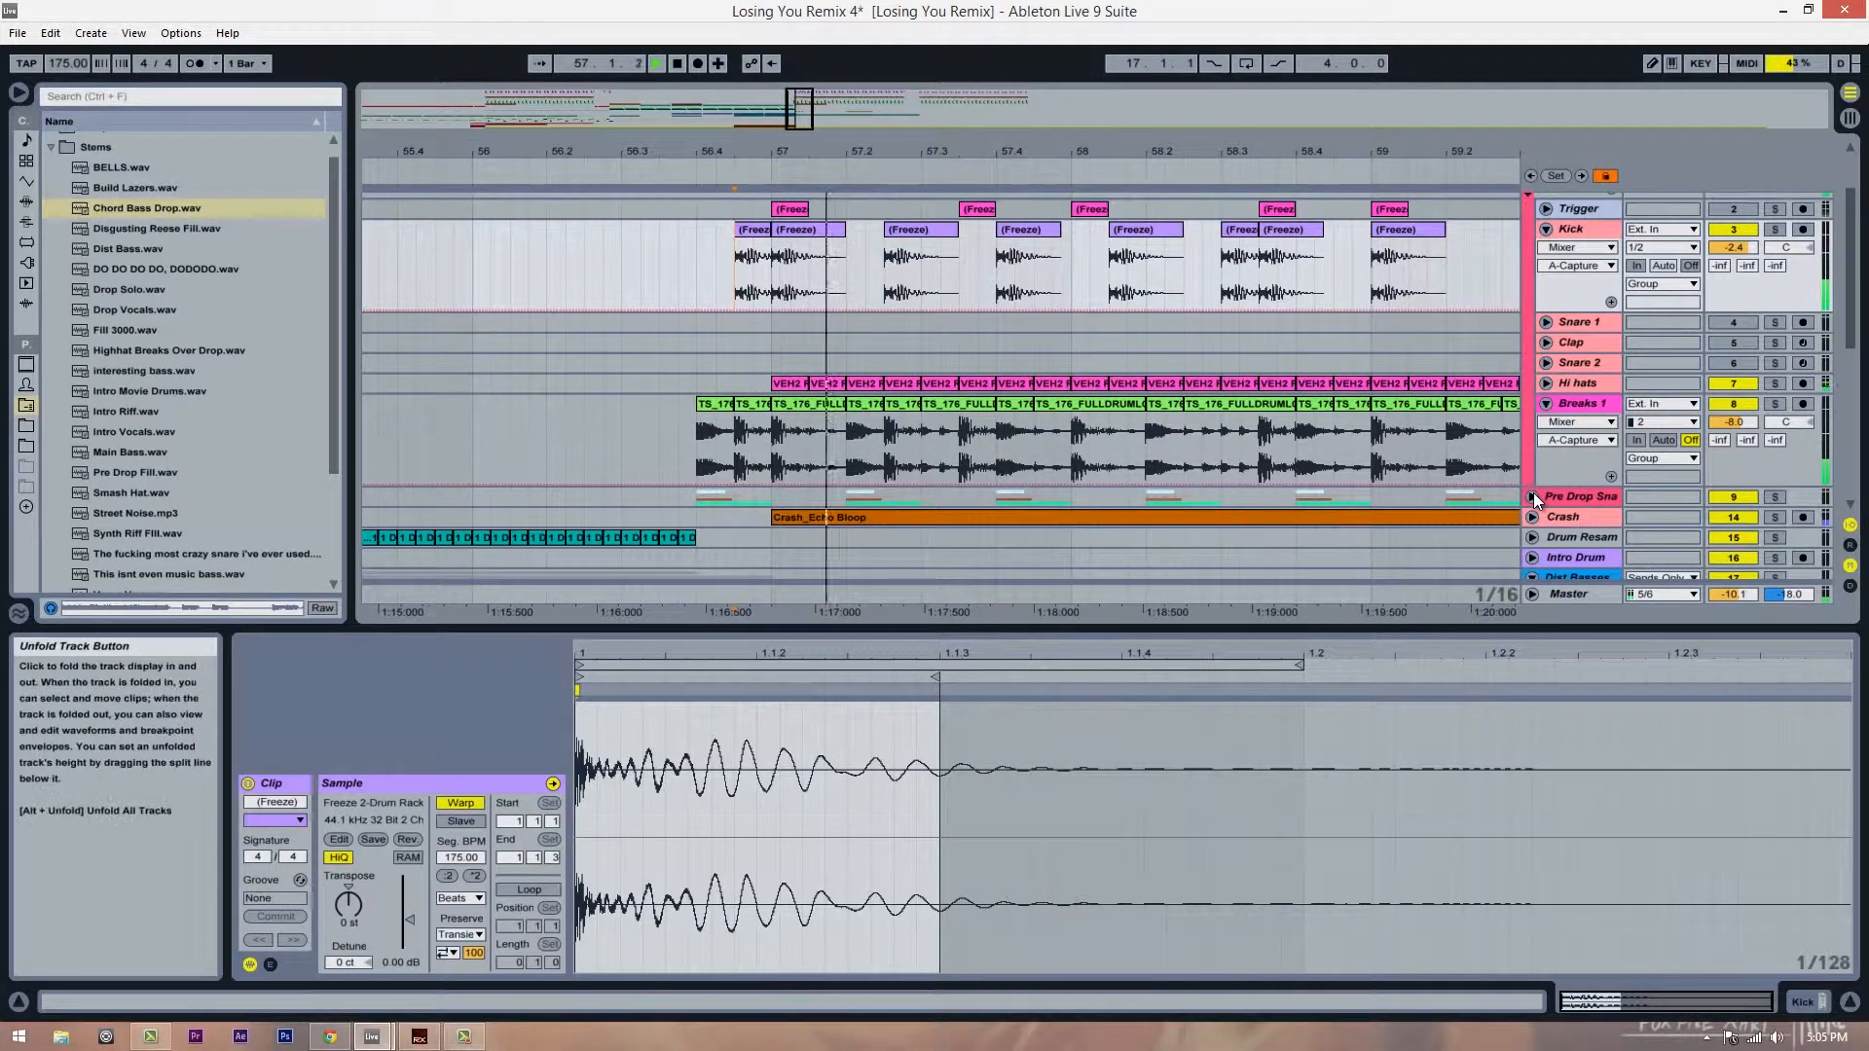
key(space)
key(space)
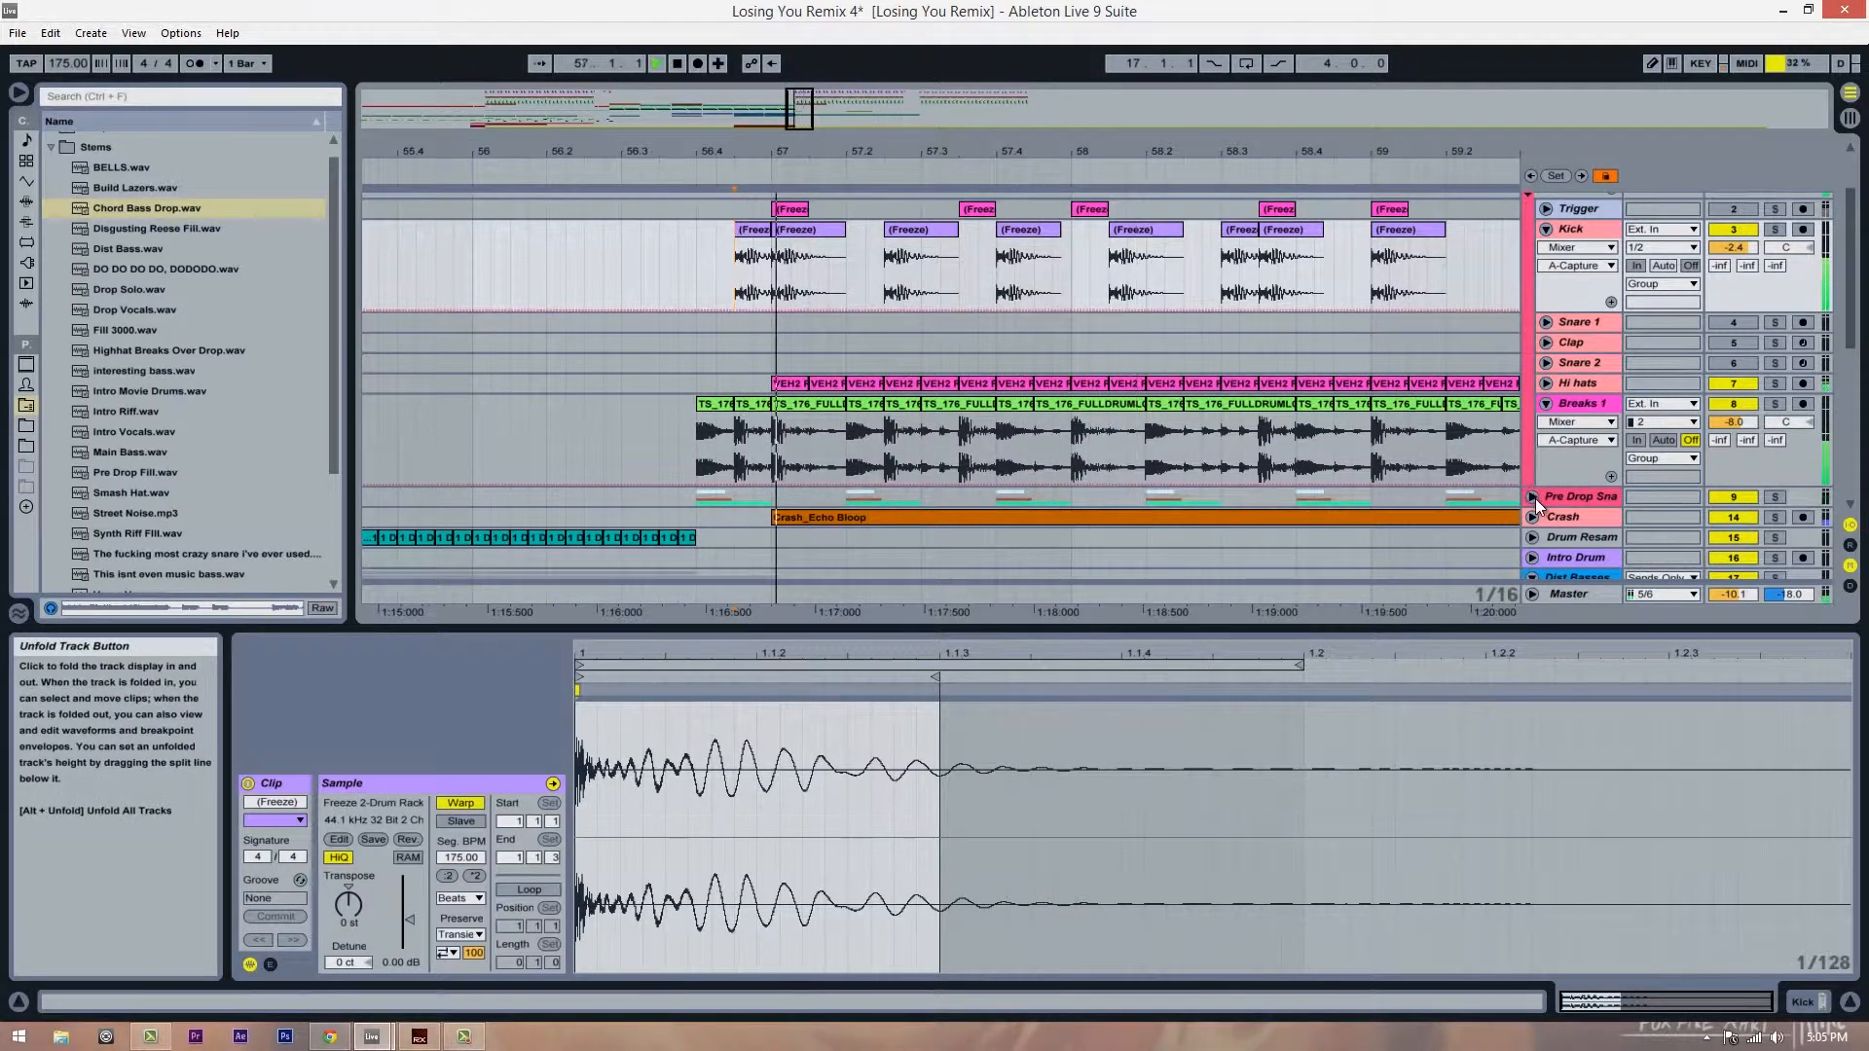
Step: Unfold the pre-drop snare group and try moving the four snare layers at 57.4.1 to 57.3.3
click(1533, 496)
scroll(1049, 449, down, 3)
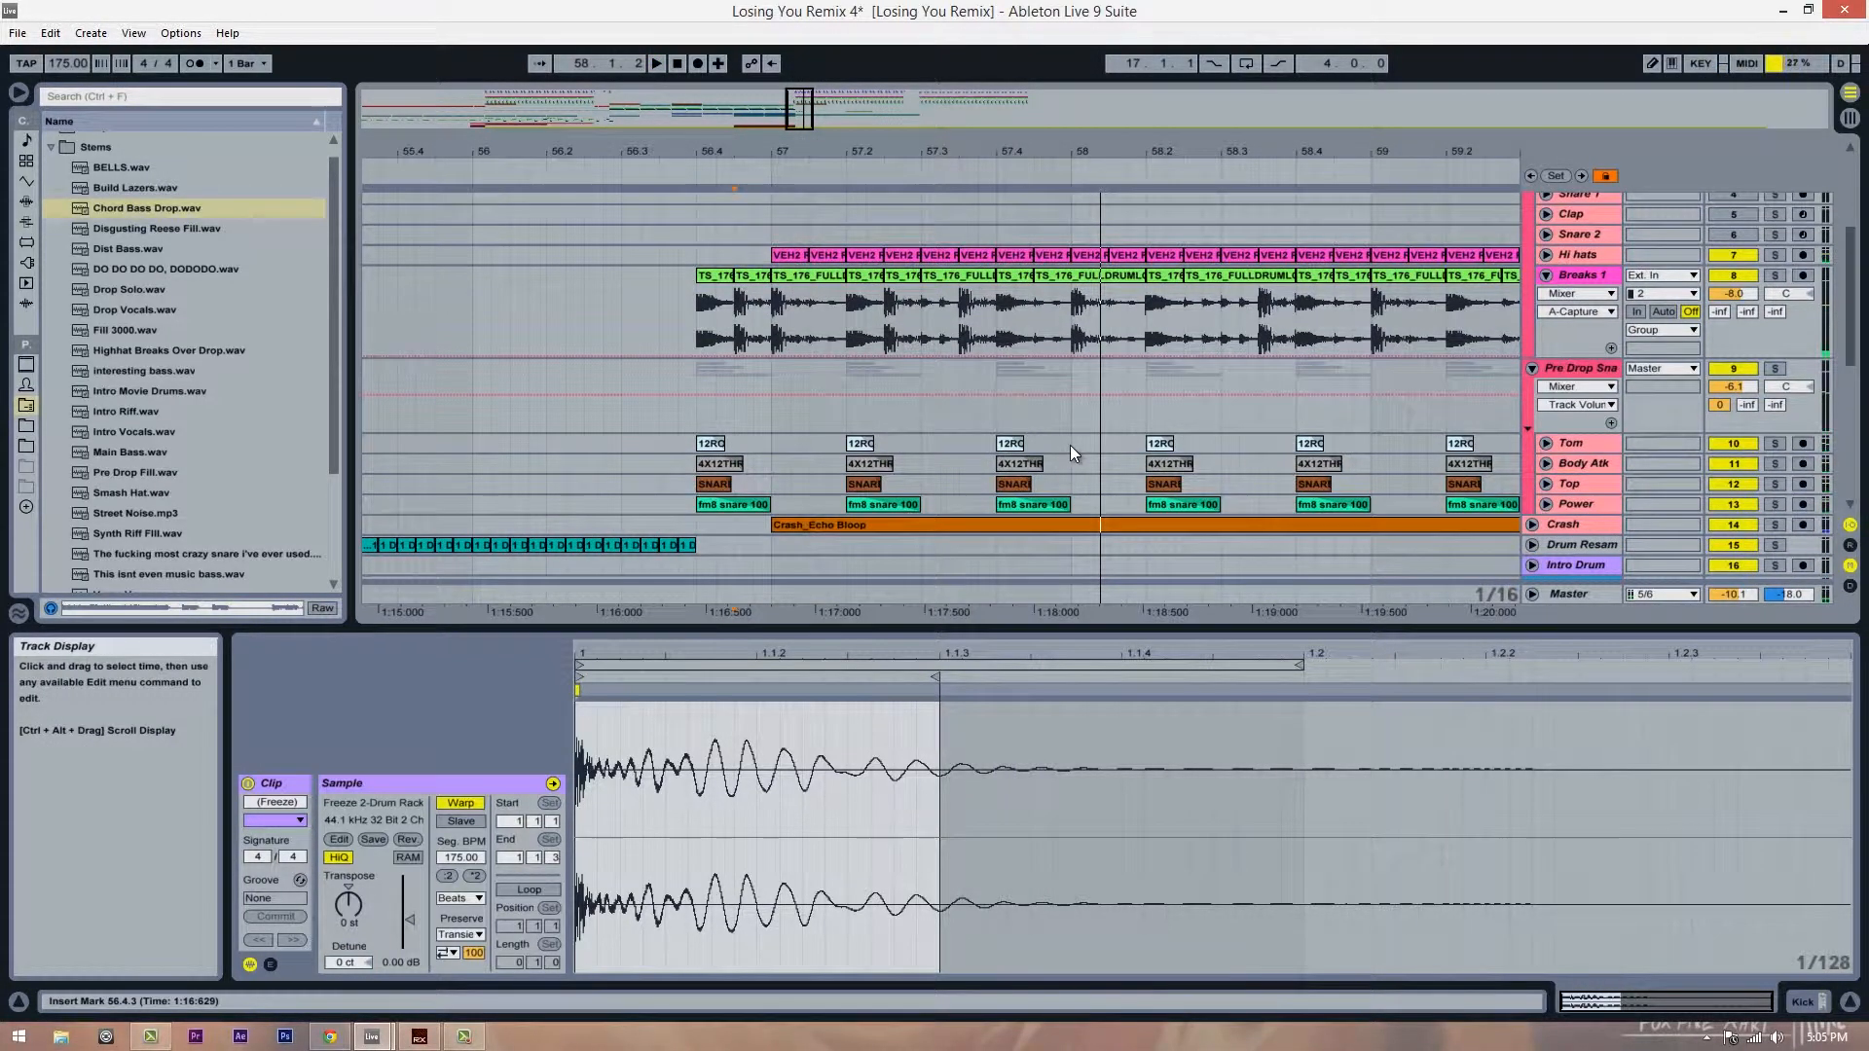
drag(1071, 446, 958, 502)
click(775, 500)
key(space)
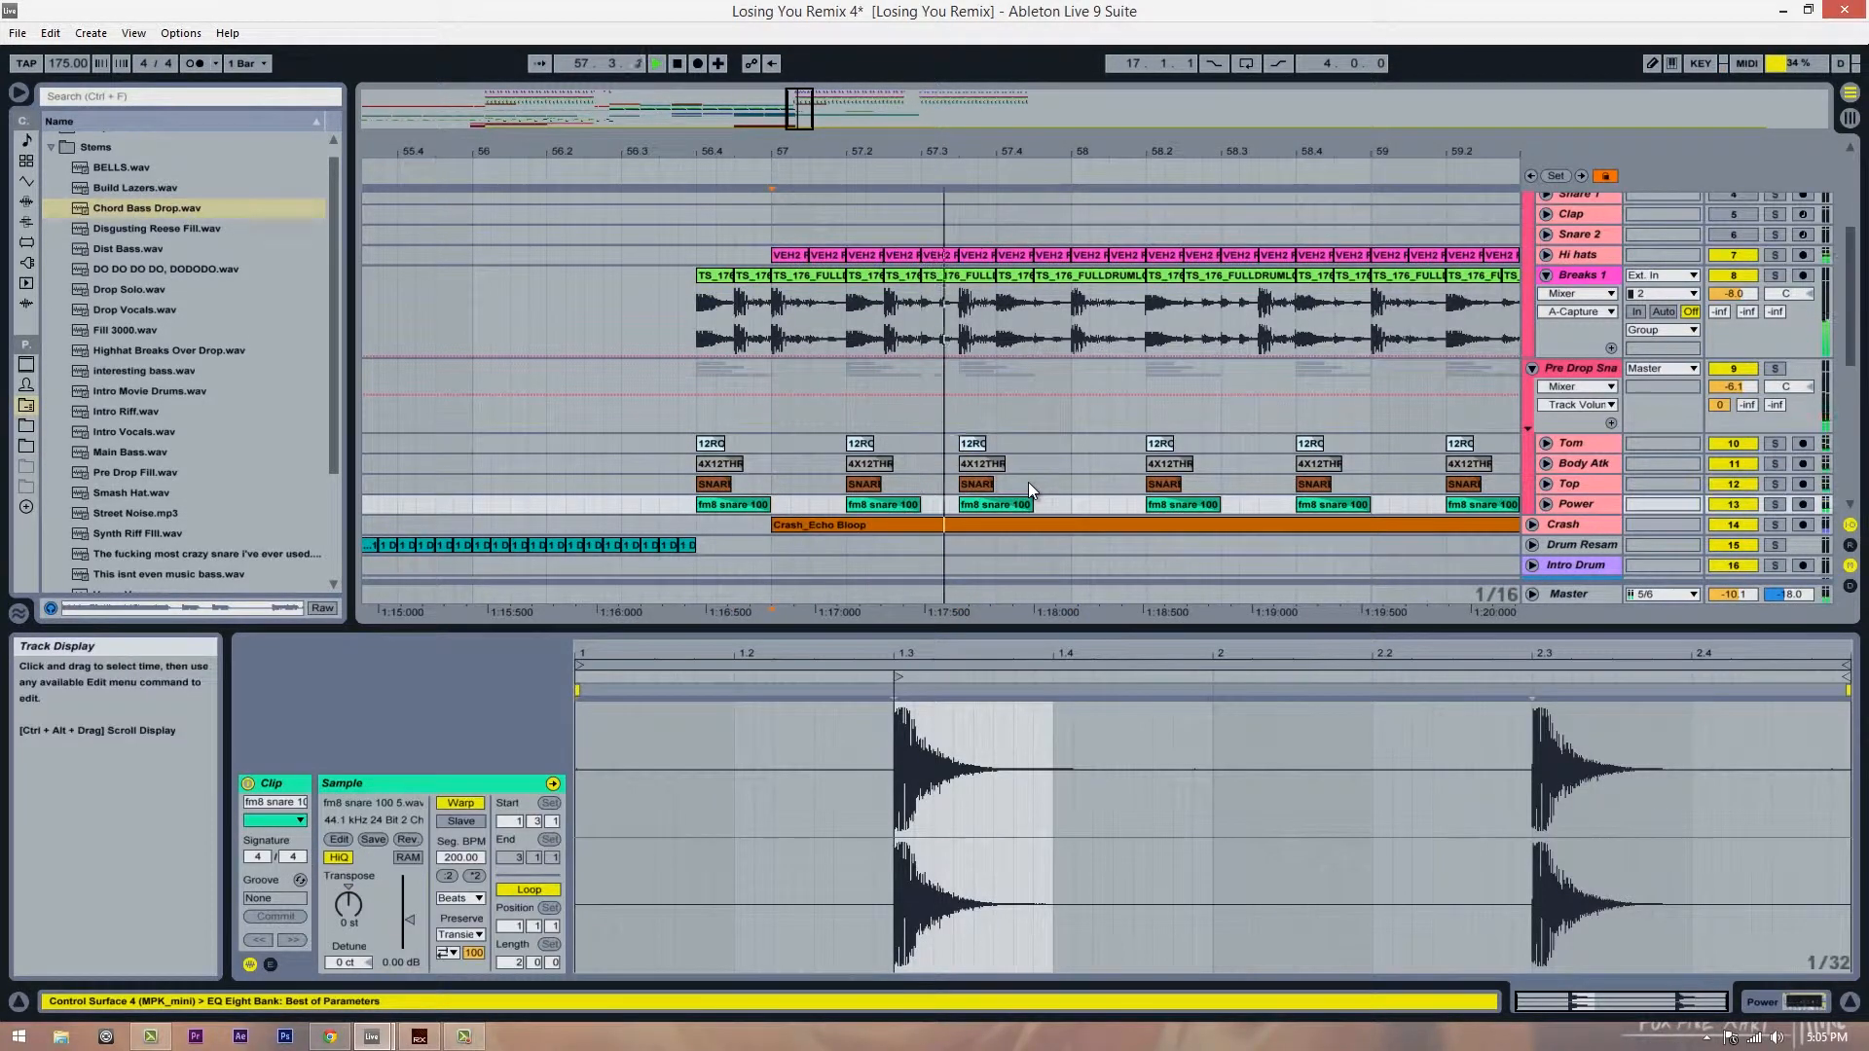
key(space)
key(space)
scroll(1060, 494, up, 3)
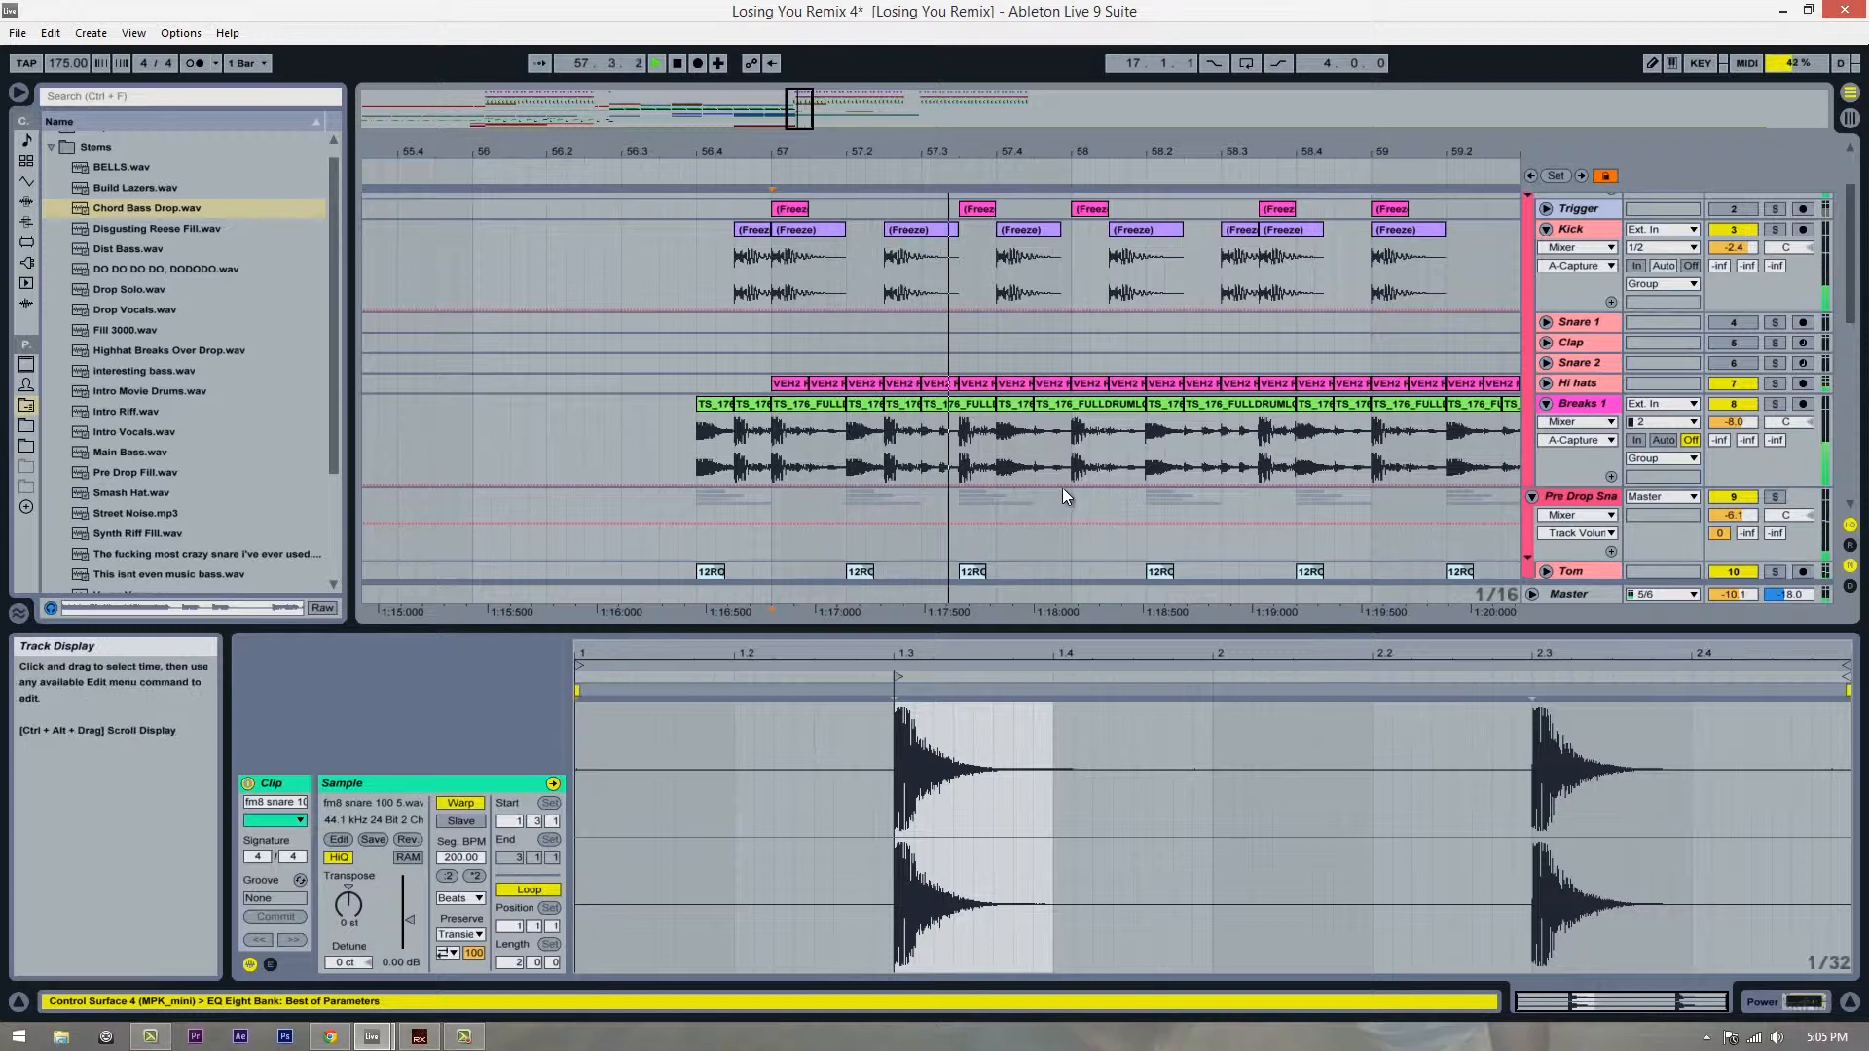
scroll(1061, 483, down, 2)
key(space)
key(ctrl+z)
Step: Play from bar 57 and compare the drum layers with the three chord bass slices
click(850, 485)
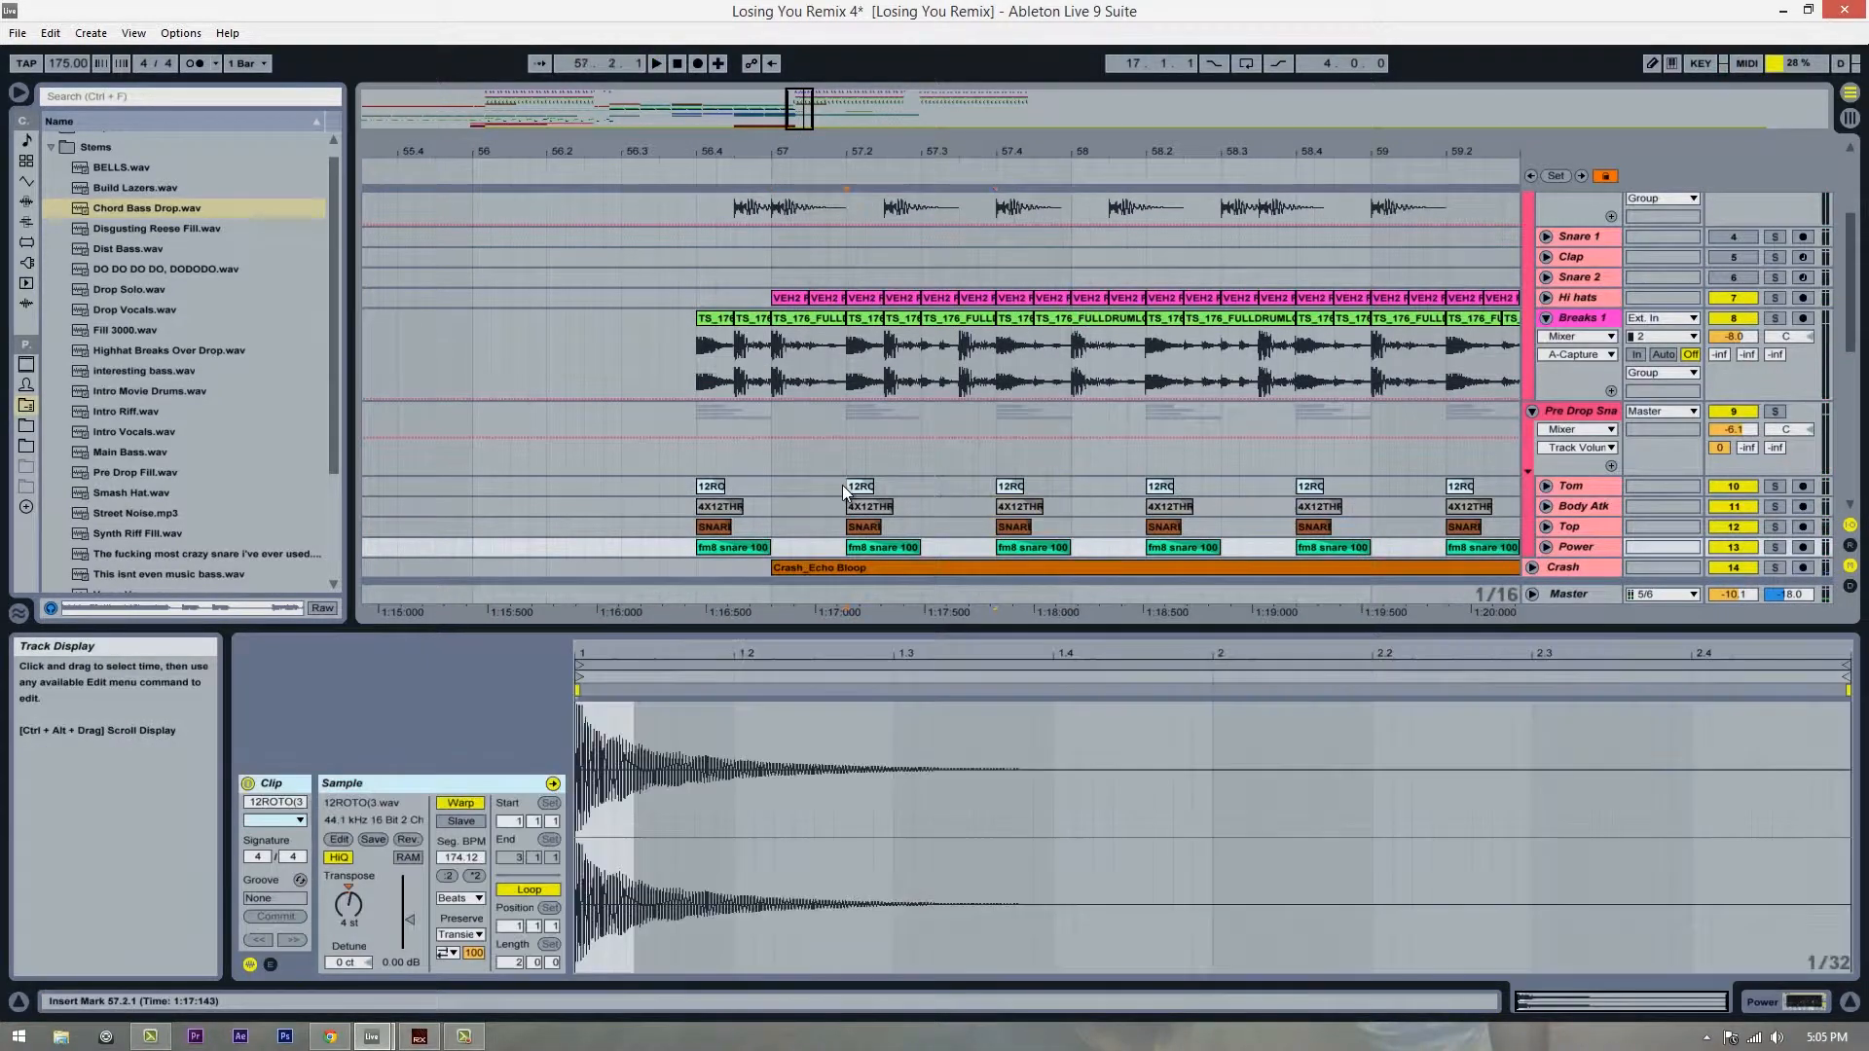
click(763, 486)
key(space)
scroll(1136, 428, down, 1)
scroll(1101, 399, up, 1)
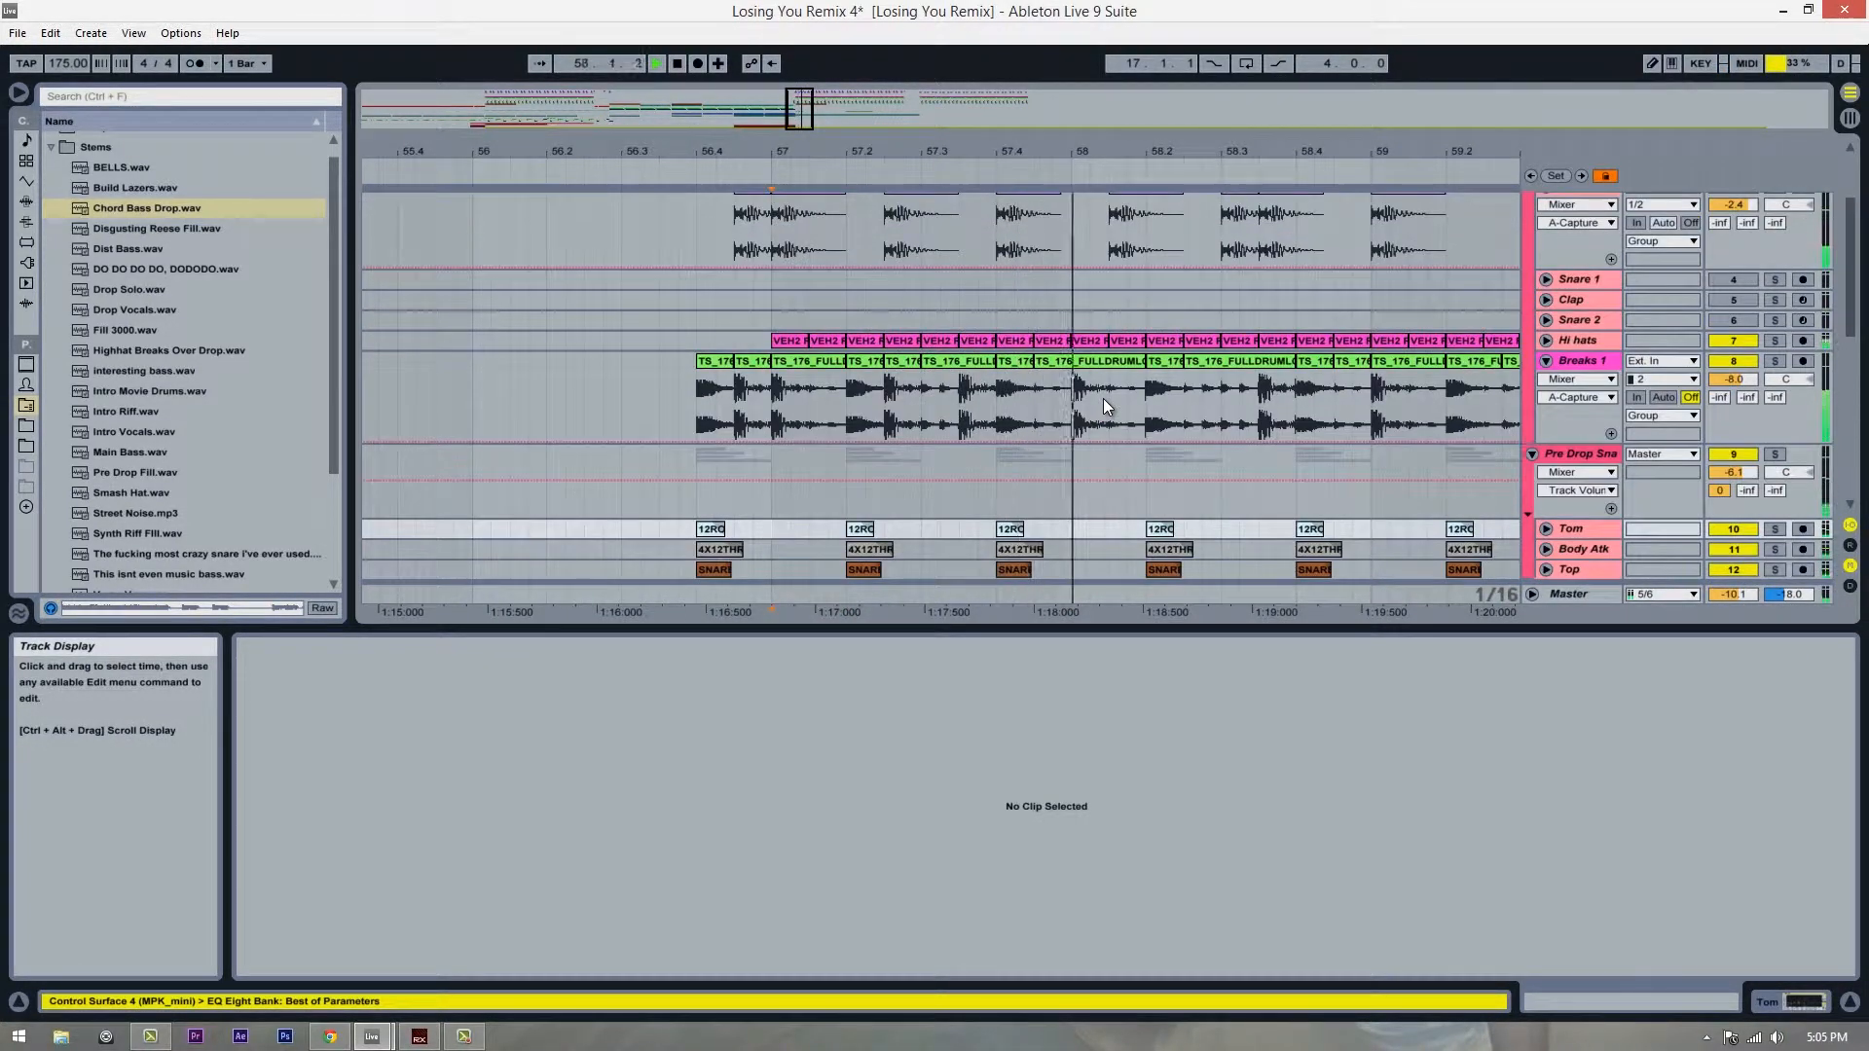
scroll(1102, 399, up, 2)
scroll(1104, 399, down, 3)
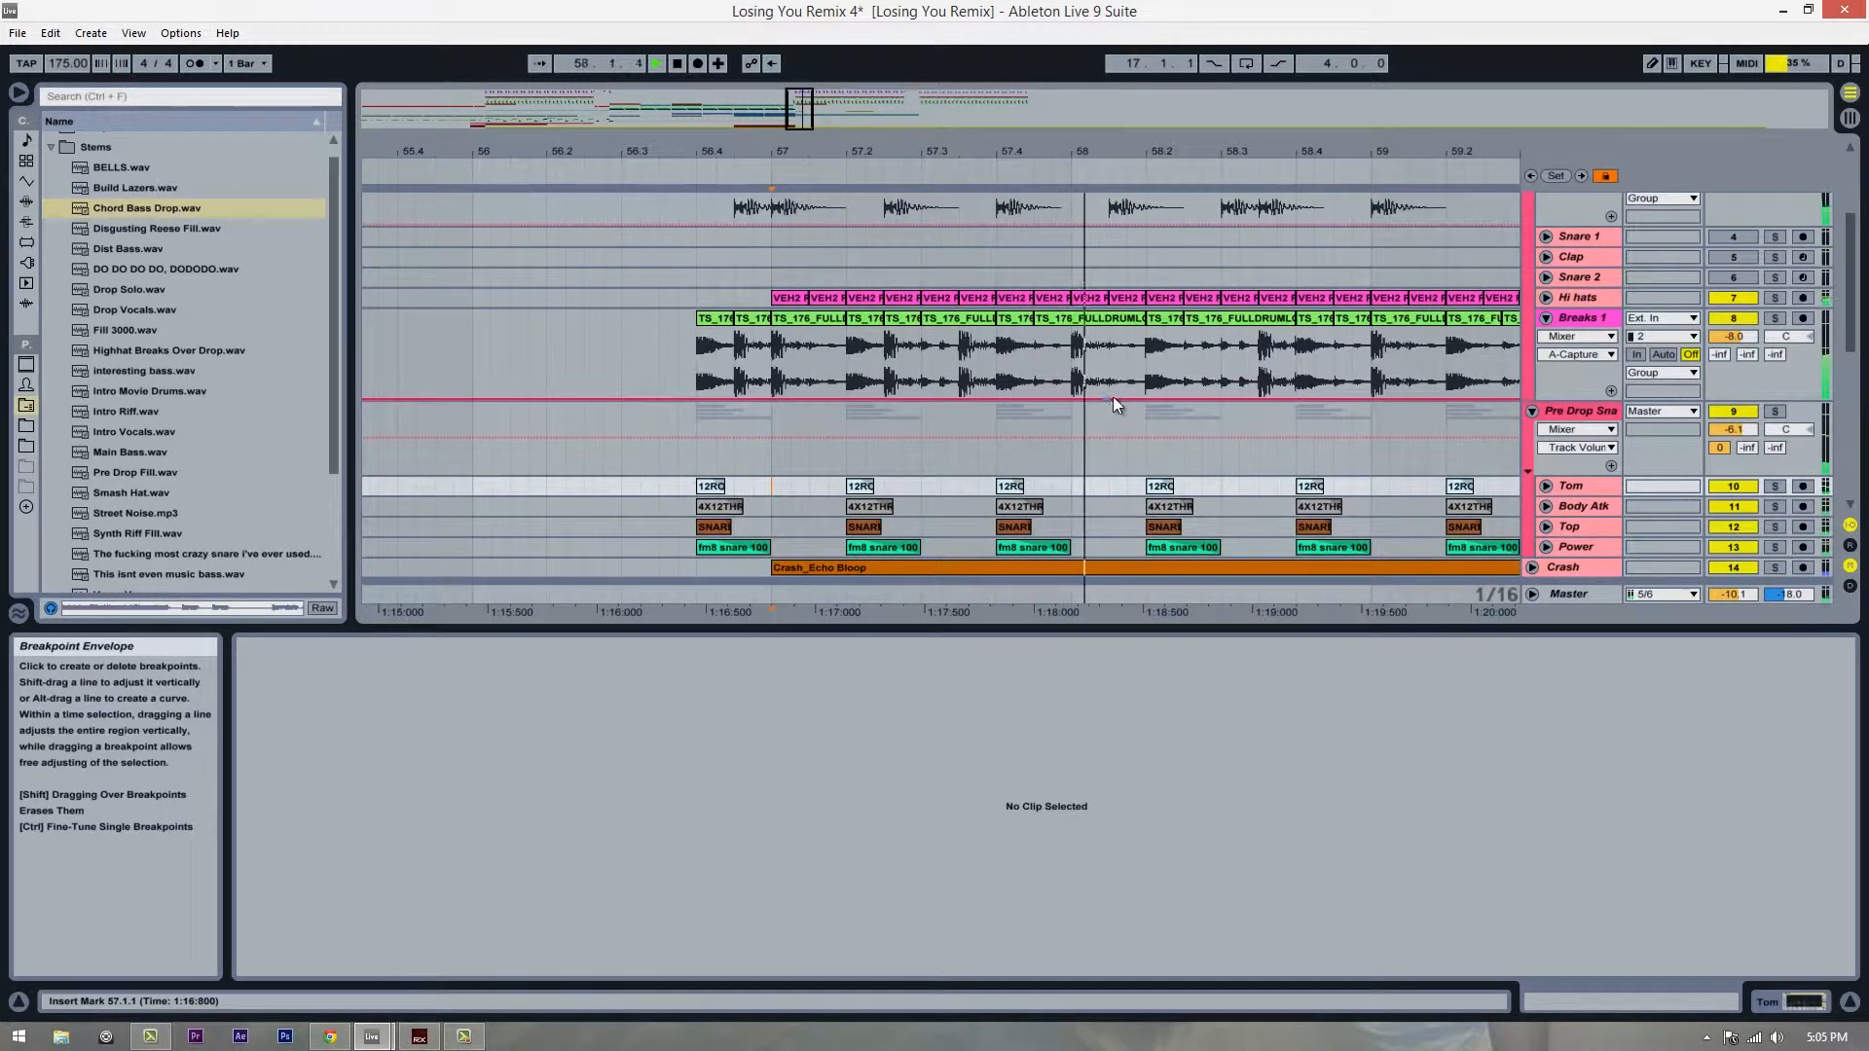
scroll(1061, 292, down, 1)
scroll(1047, 360, down, 6)
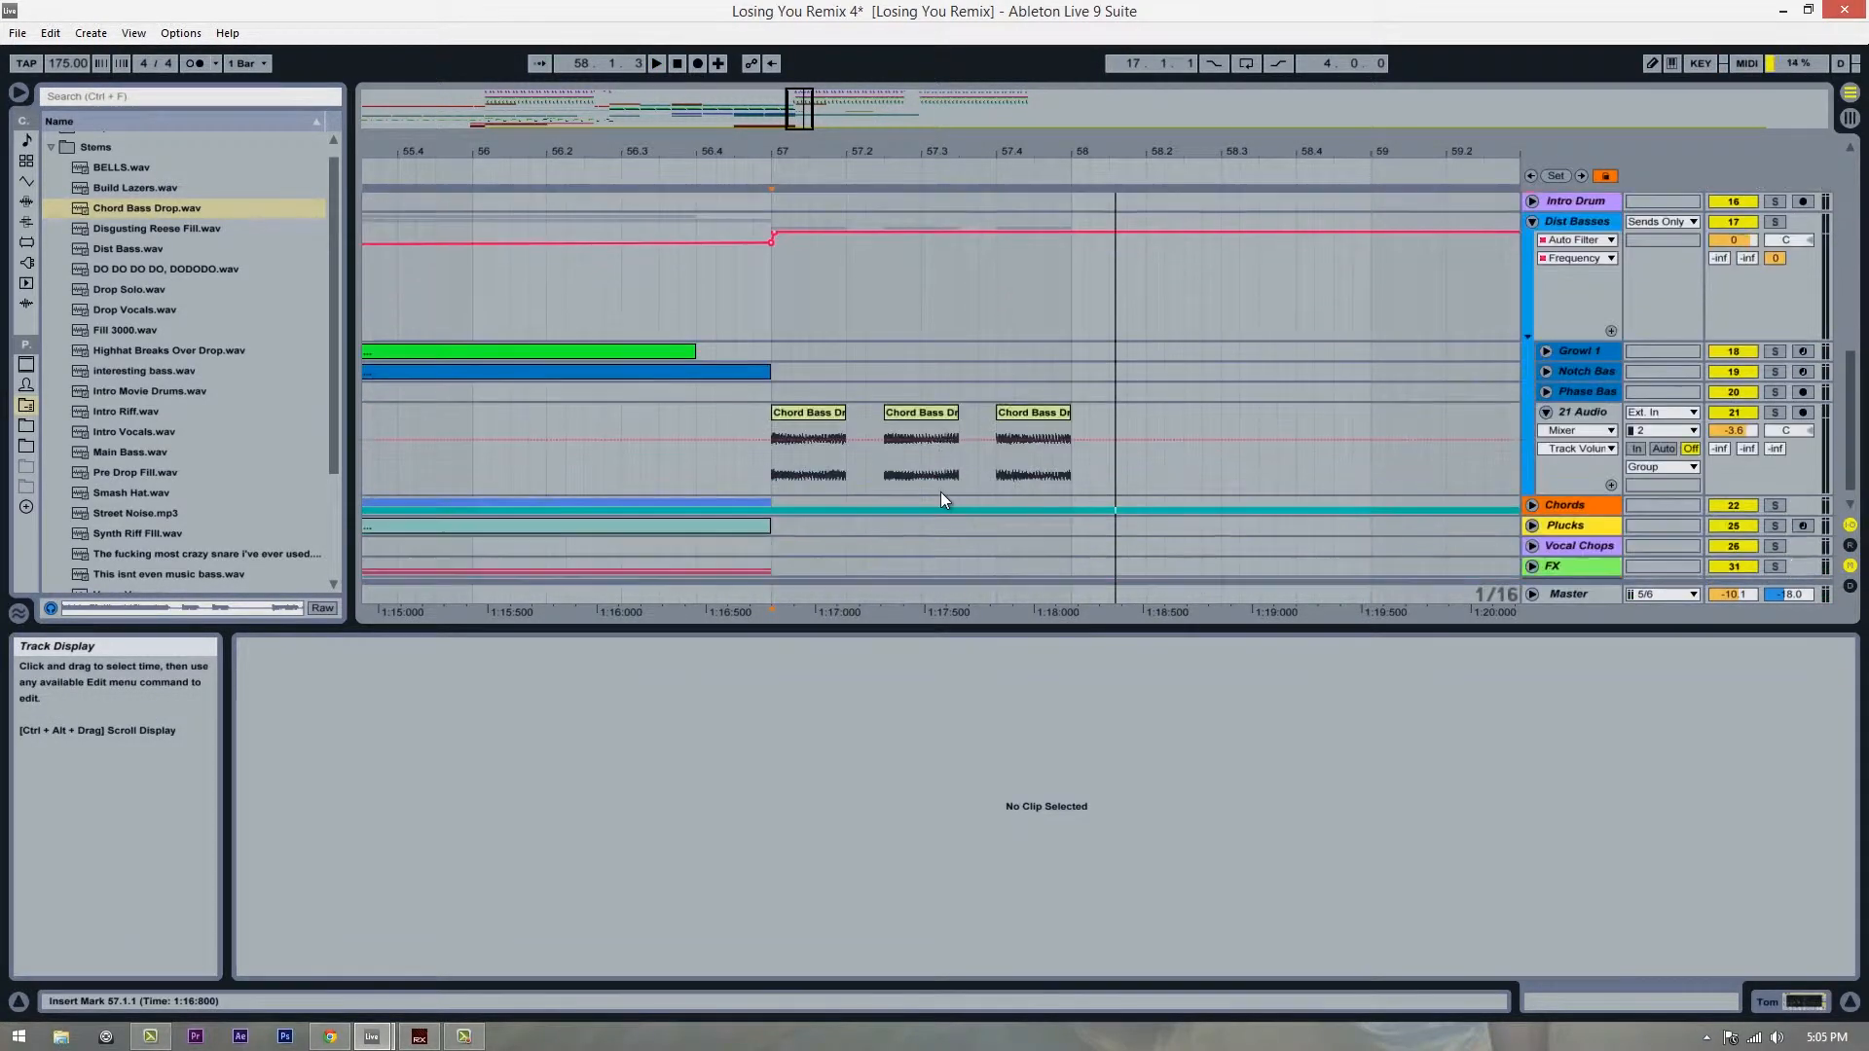
click(763, 465)
key(space)
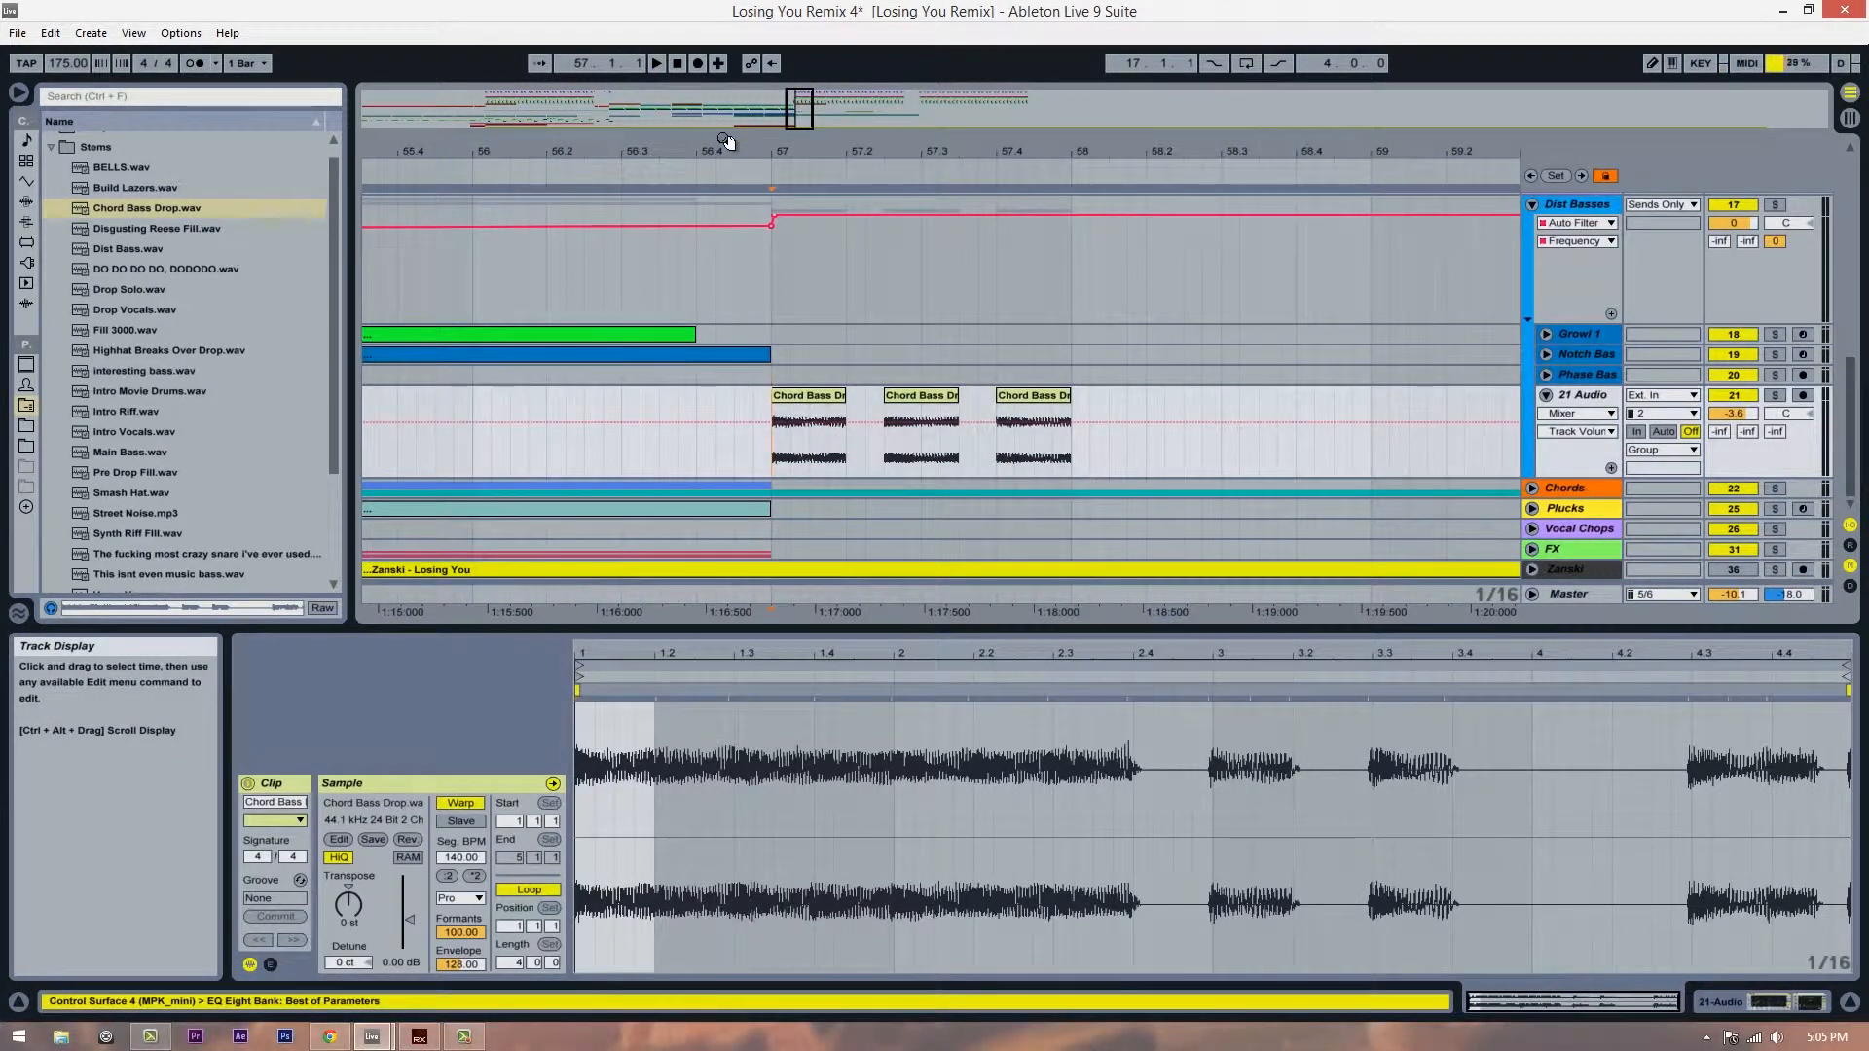
Step: Place Disgusting Reese Fill.wav at 57.4.4 on a new audio track below 21 Audio, set to 0.6 dB and soloed
click(162, 231)
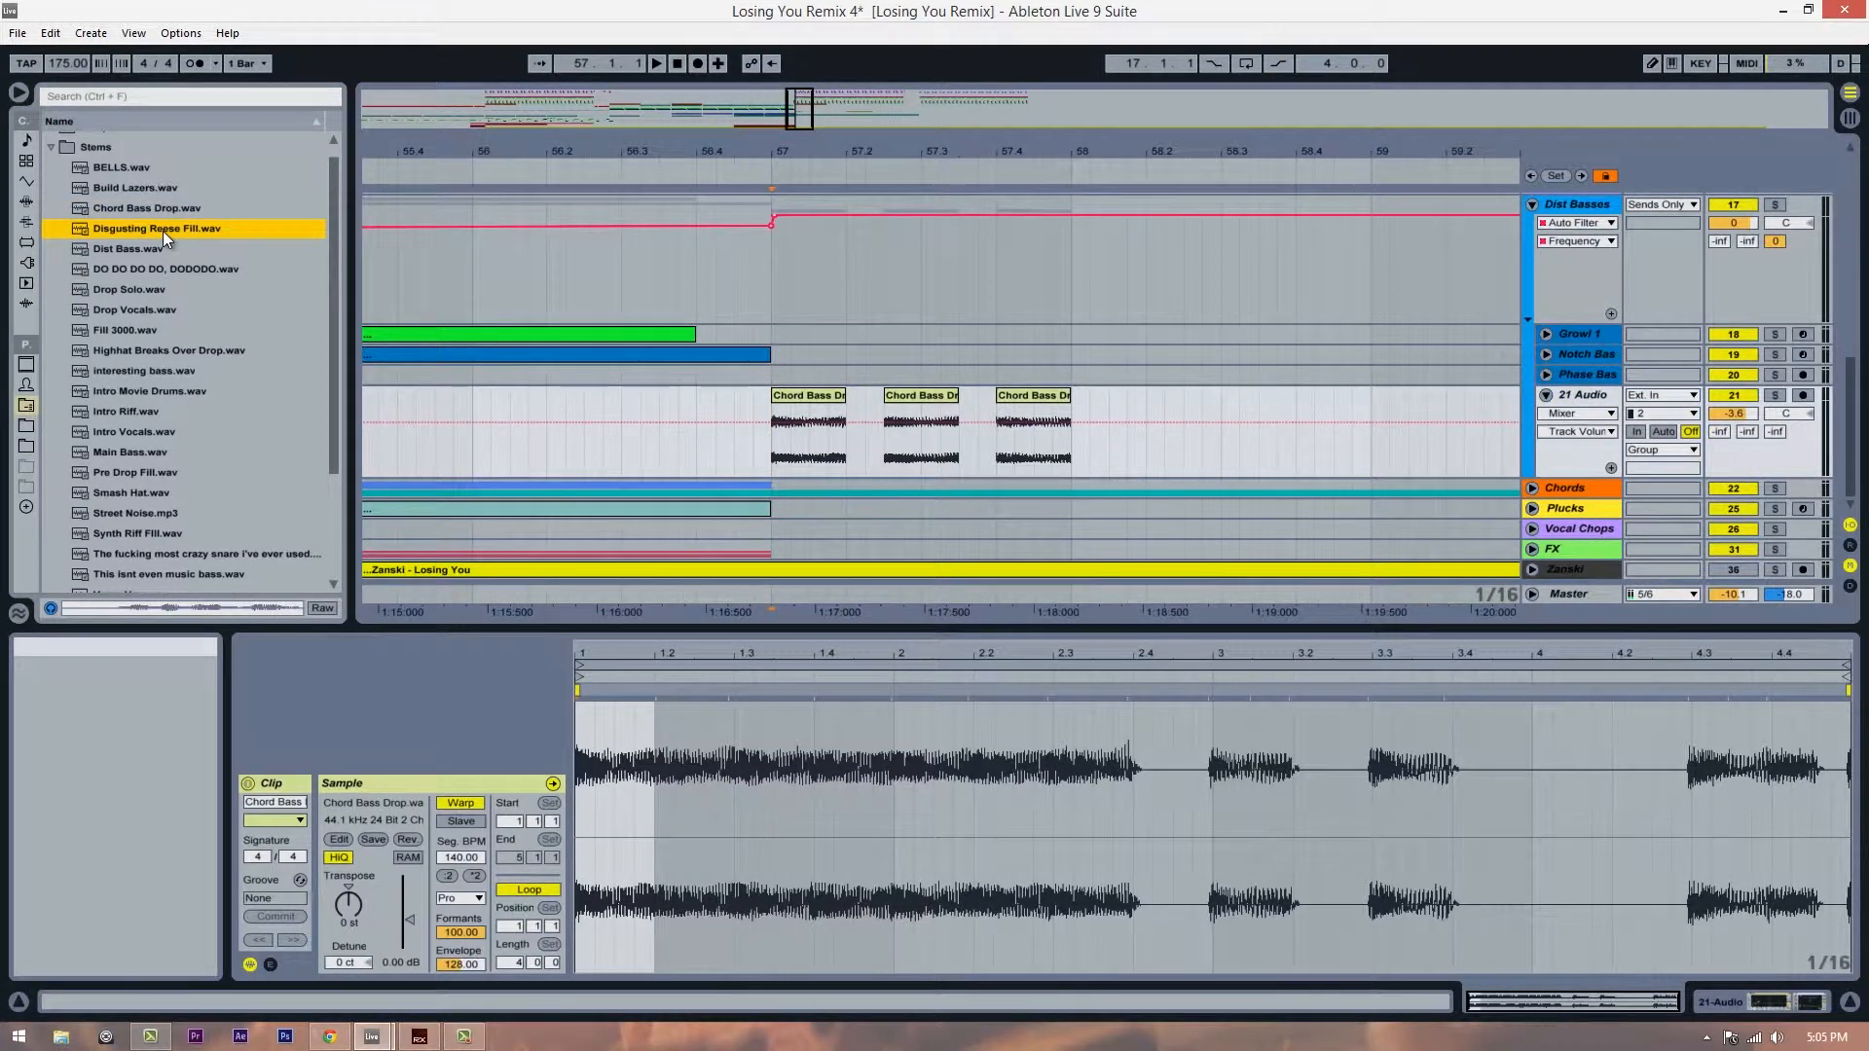
click(1577, 395)
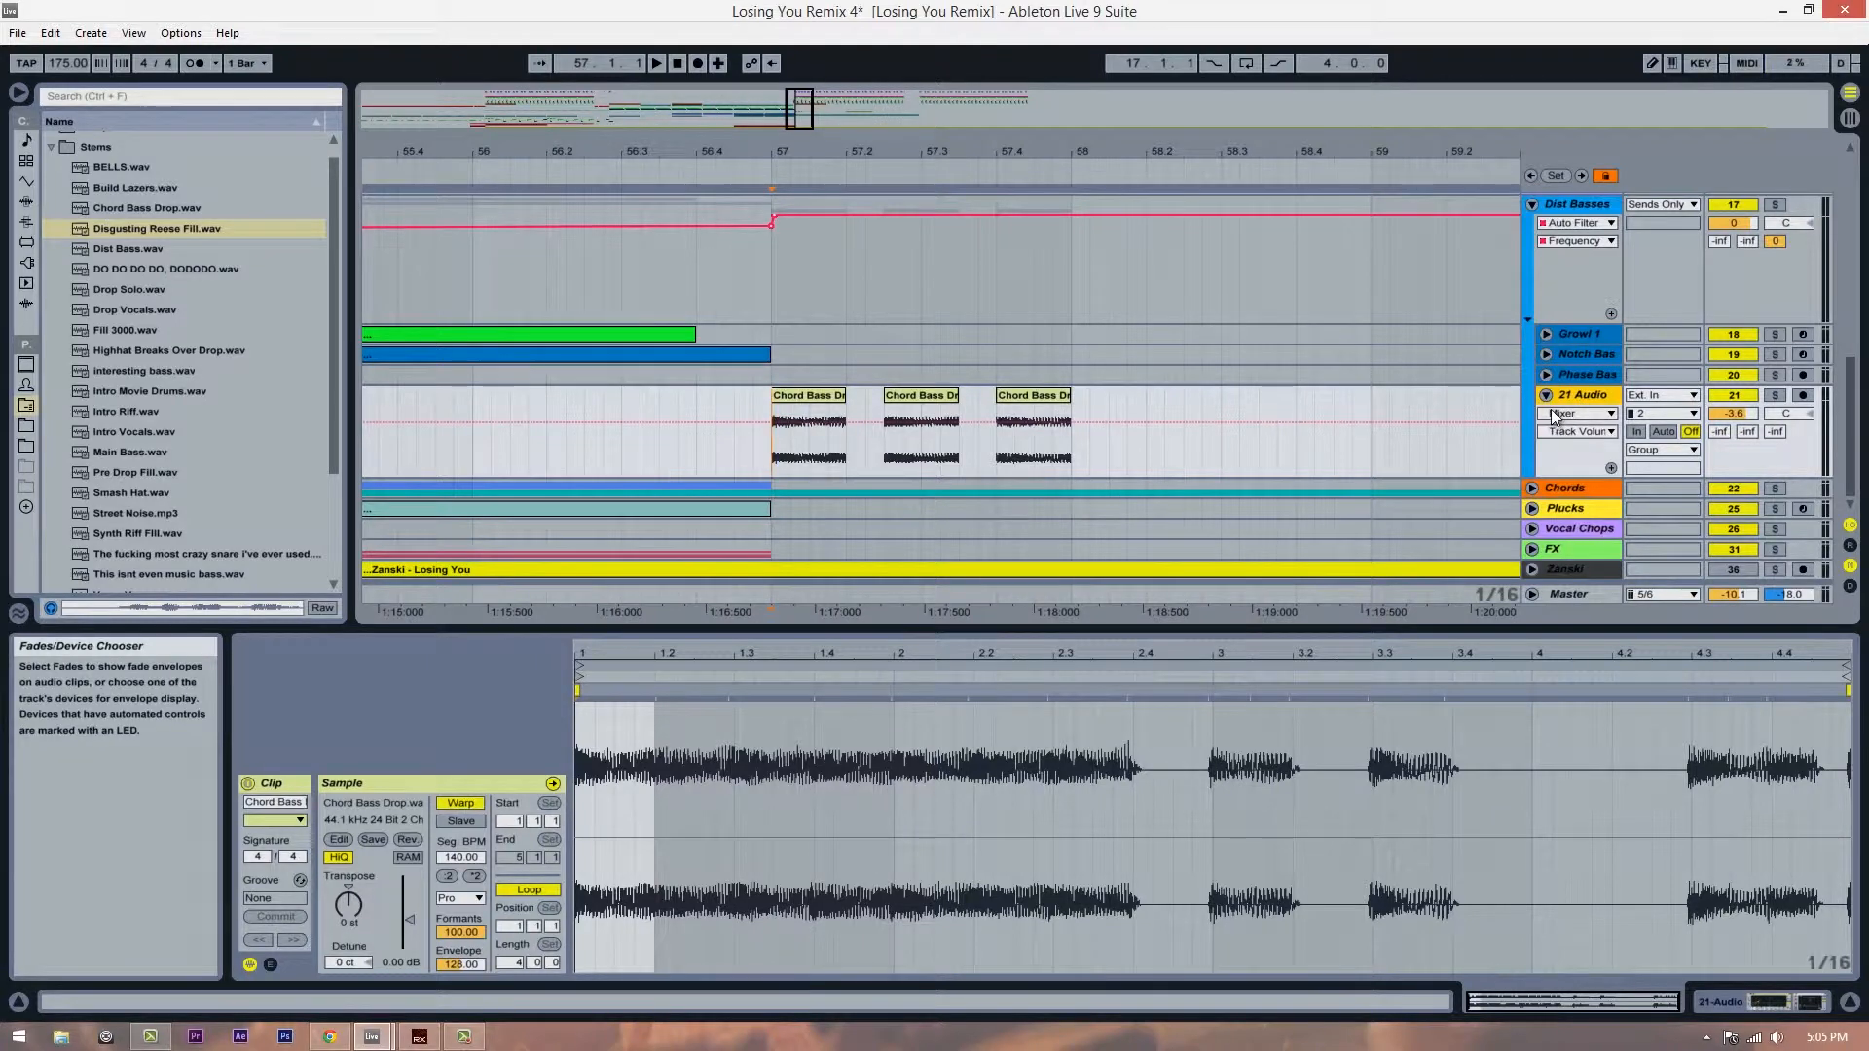
drag(160, 226, 1217, 515)
drag(1749, 507, 1748, 483)
click(1774, 491)
Step: Play the reese fill and change its warp mode to Complex Pro
click(1107, 557)
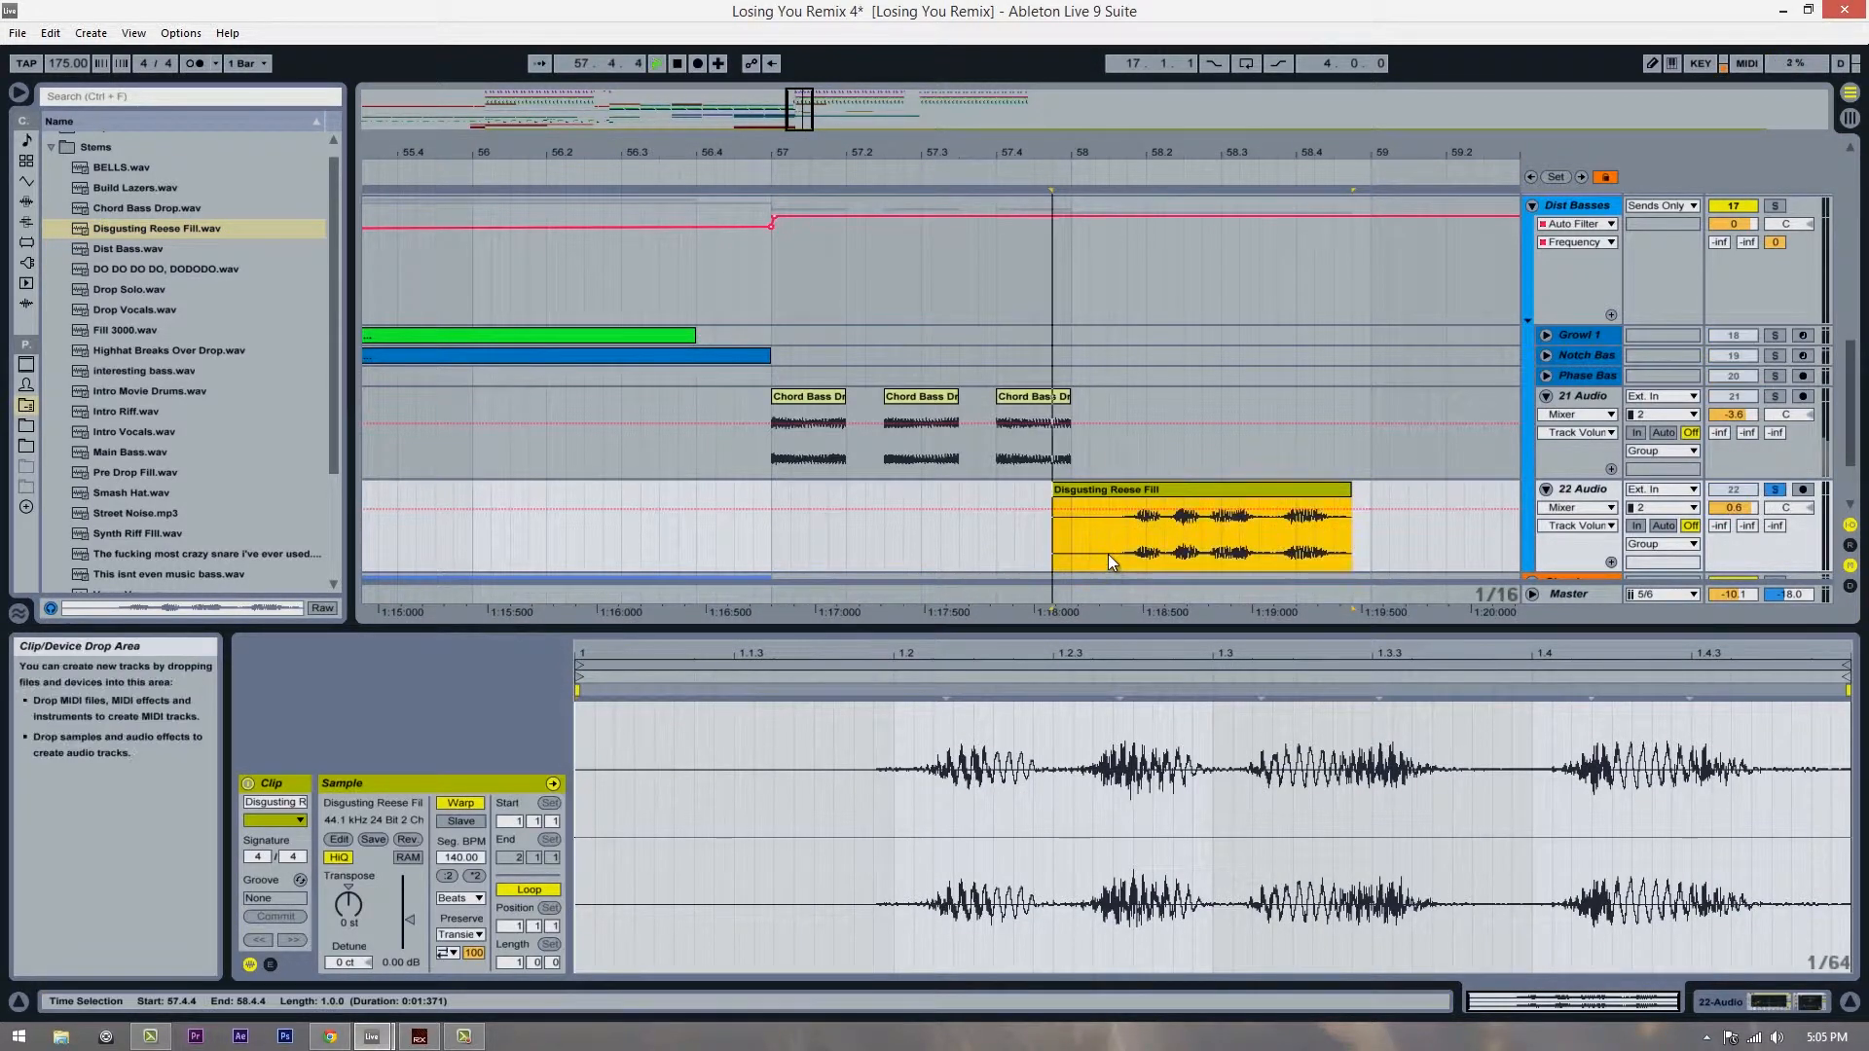
key(space)
double_click(1263, 486)
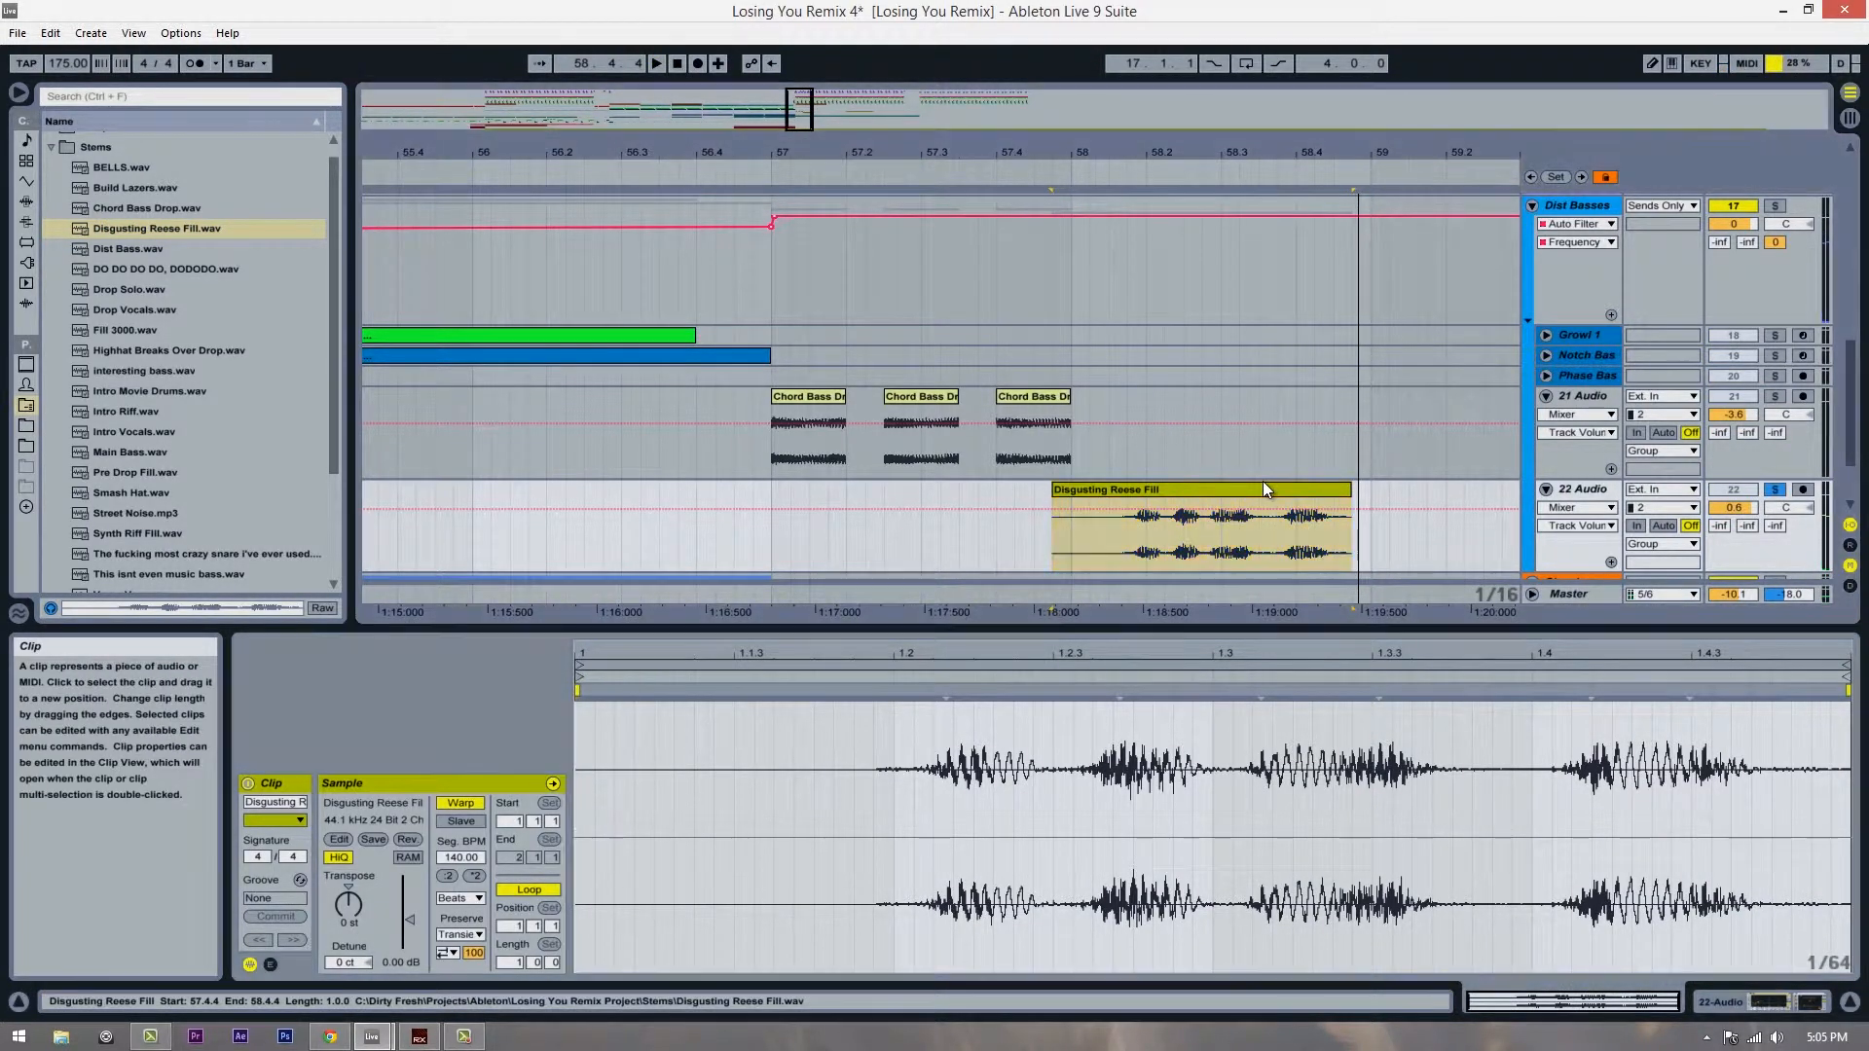
click(472, 897)
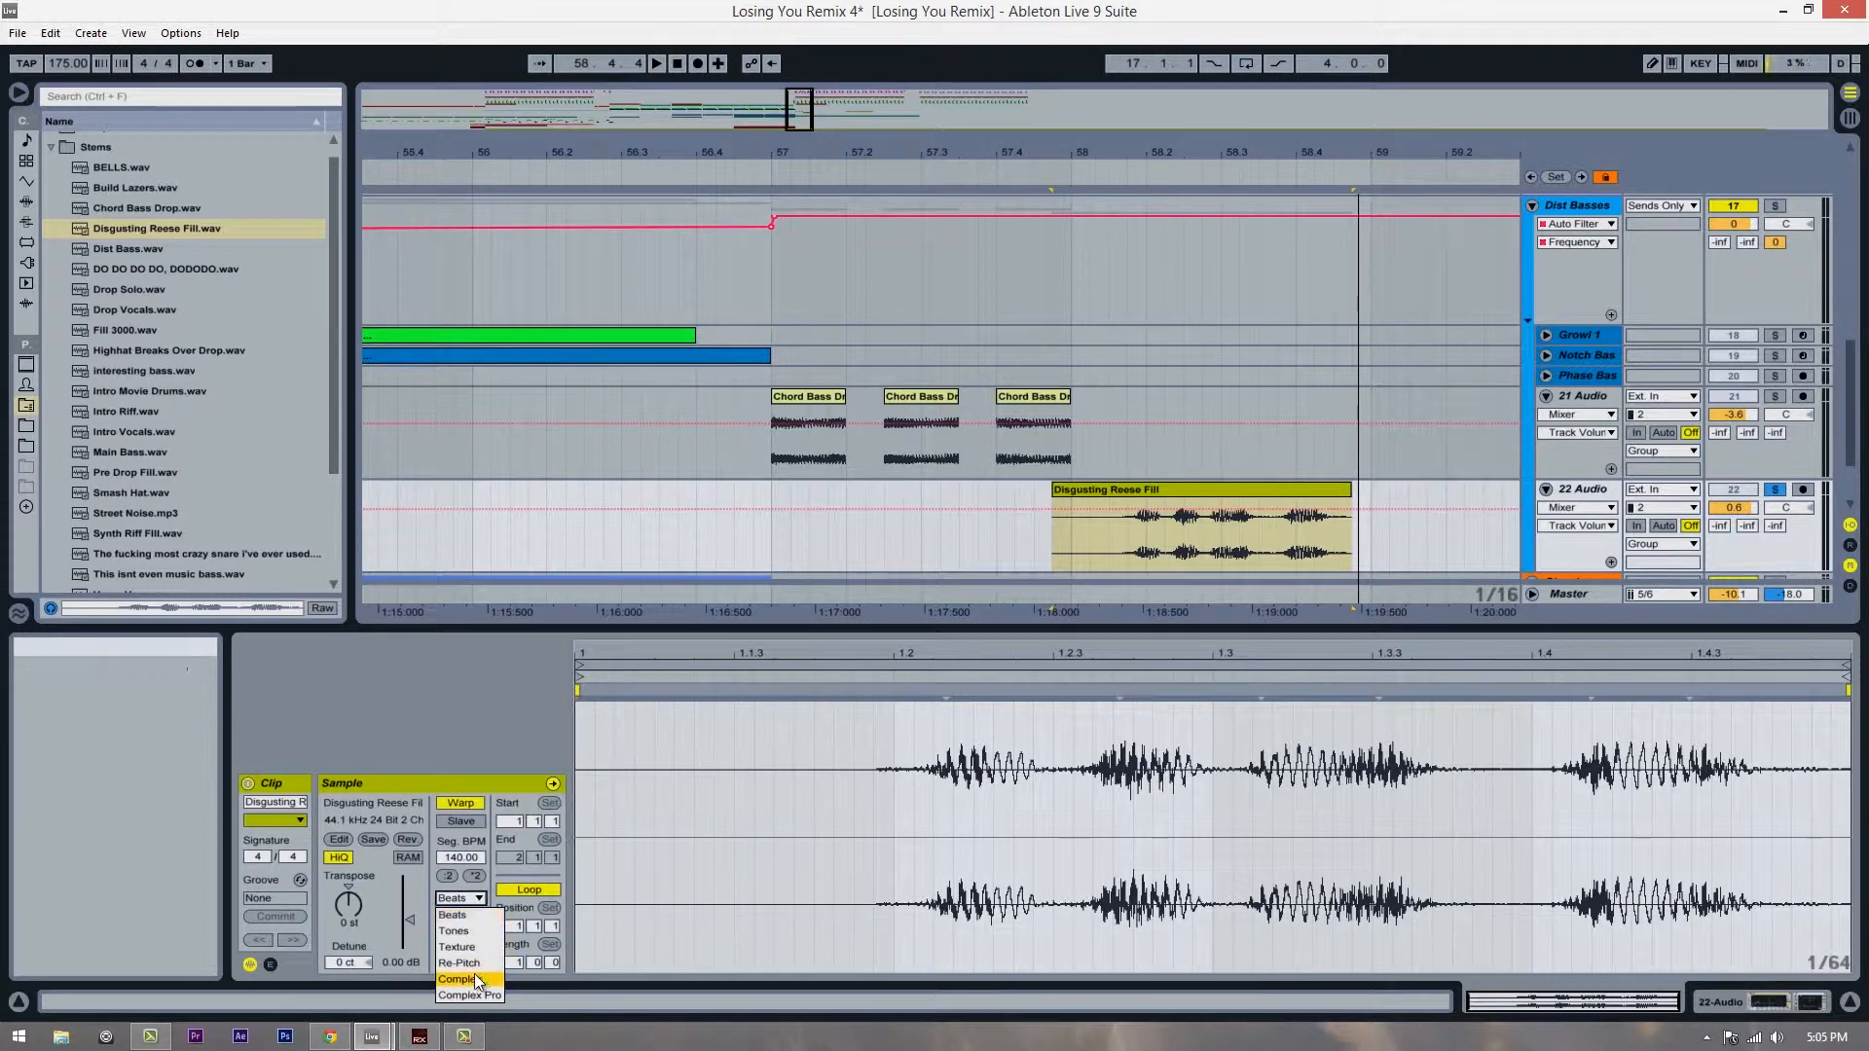
click(472, 994)
click(1129, 553)
key(space)
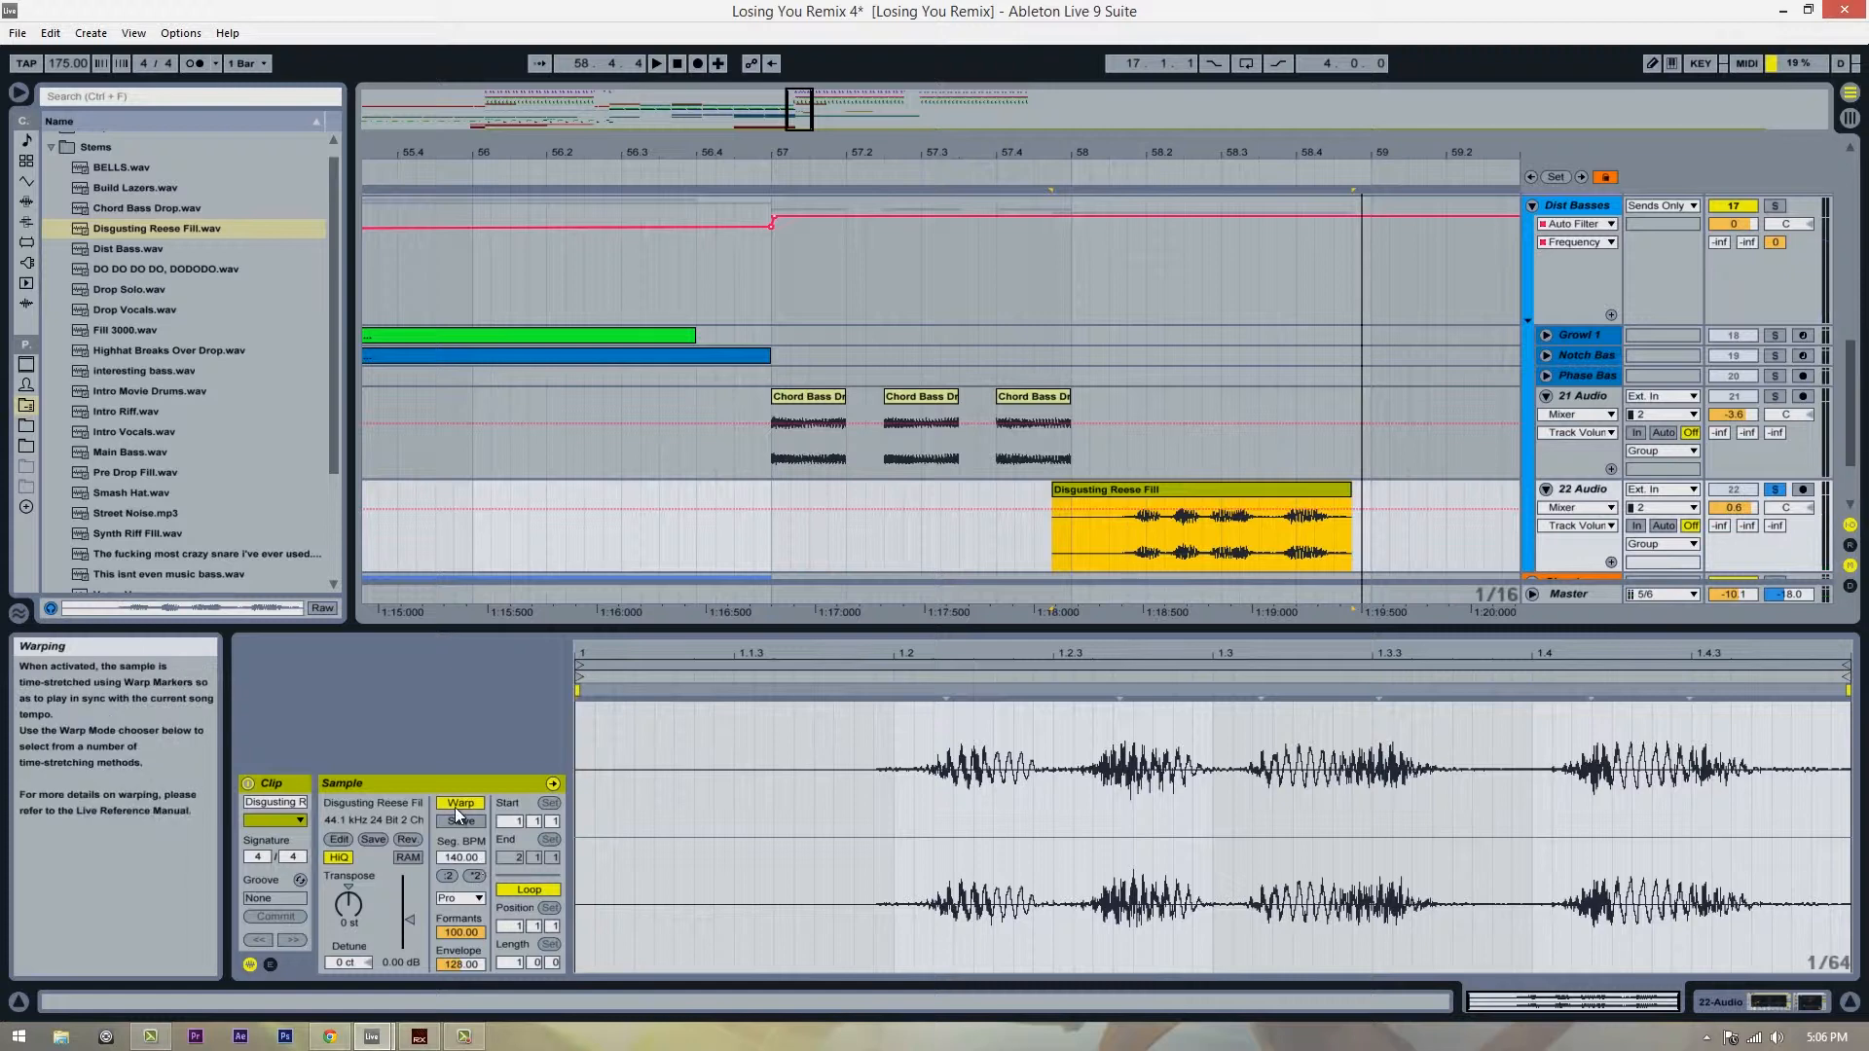
Step: Turn off warping for the reese fill and play it from 58.2.1
click(455, 804)
key(space)
click(1129, 533)
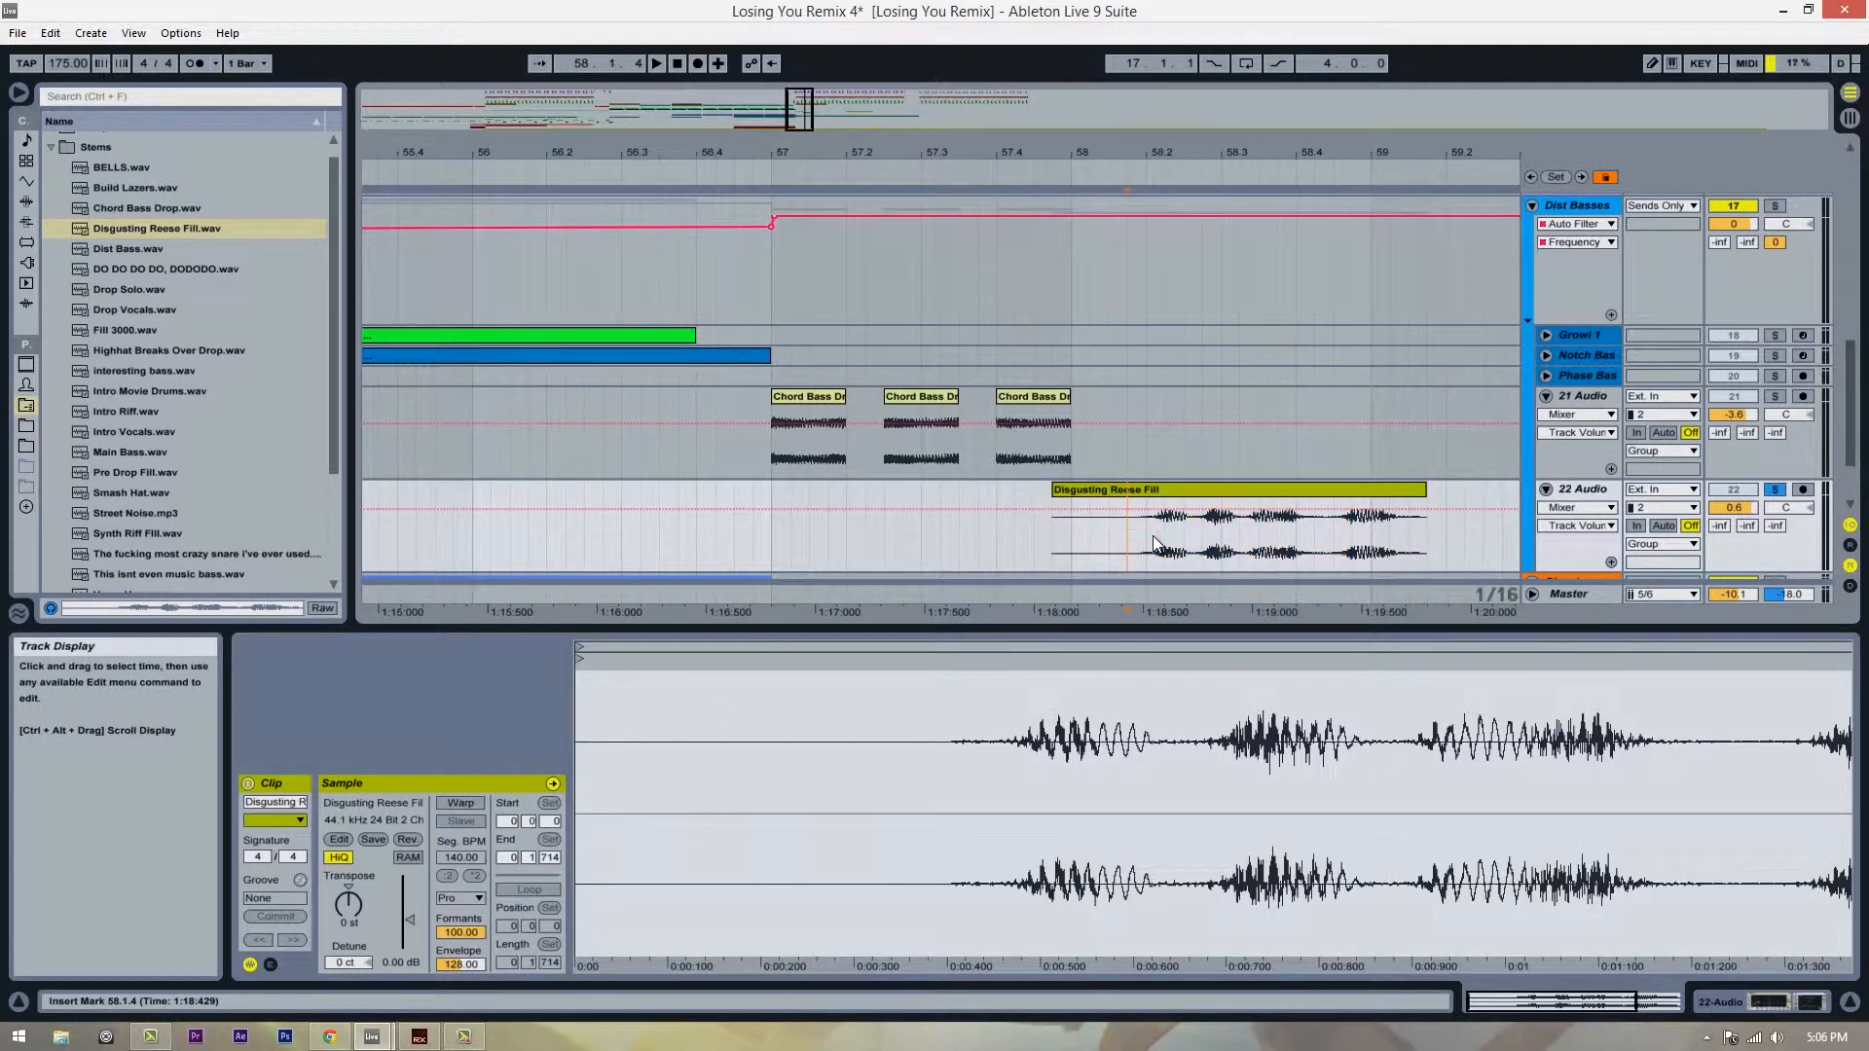
click(1151, 536)
key(space)
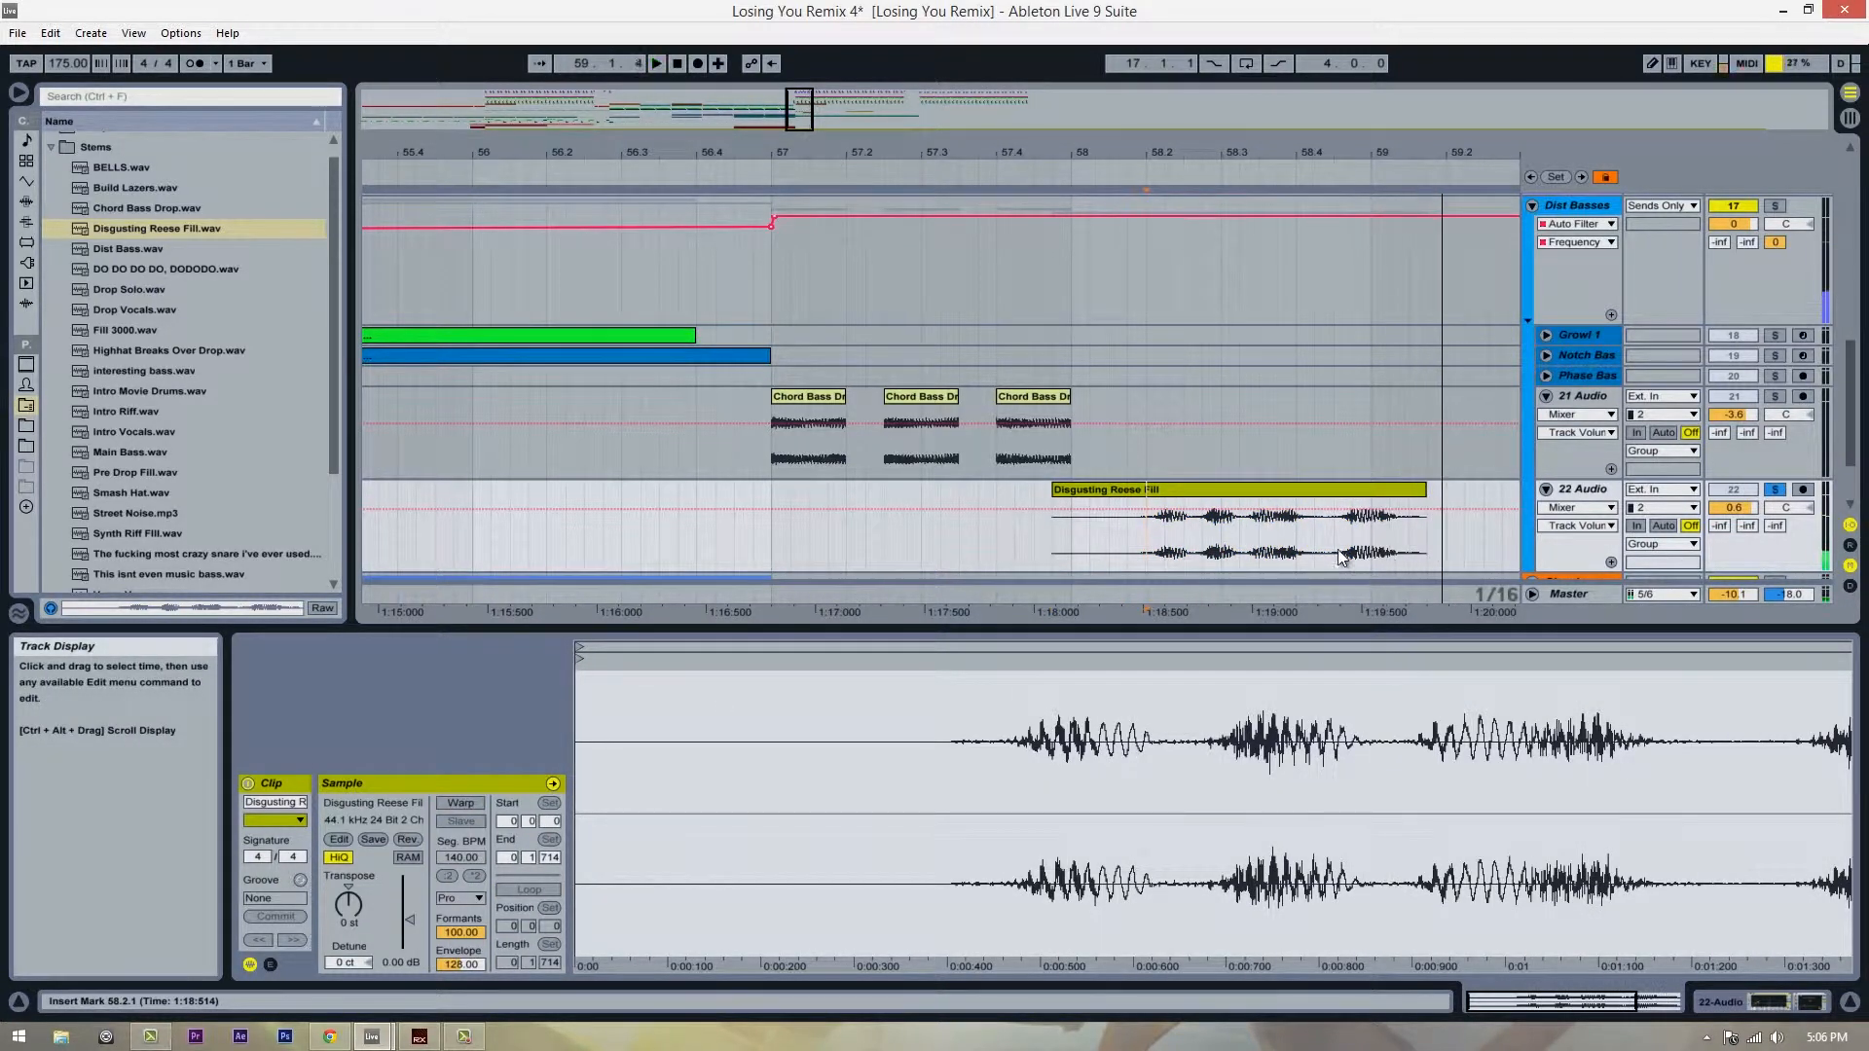
Step: Cut out the fill's last hit from 58.4.3 to 59.1.3, move it to 57.2.1 and shift the remaining fill to 58.4.2
click(1335, 551)
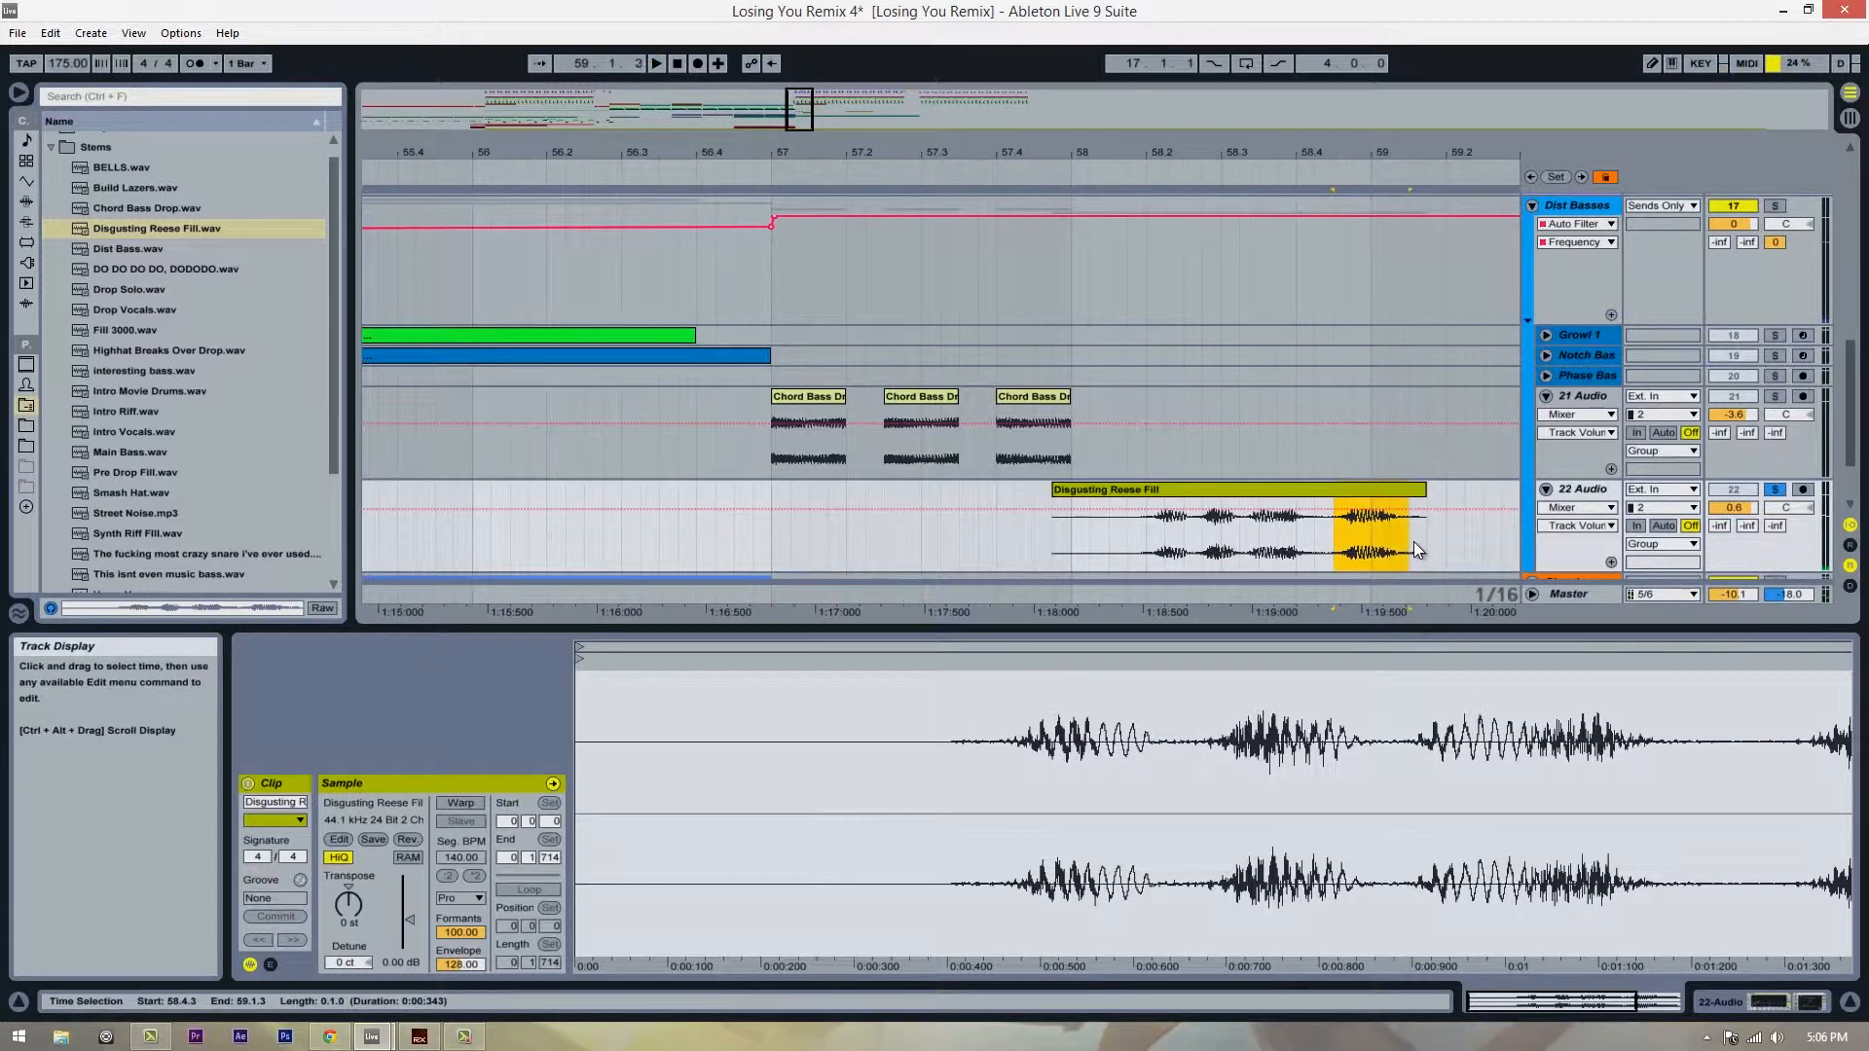
drag(1377, 491, 892, 511)
drag(1185, 487, 1452, 493)
drag(1395, 148, 1222, 107)
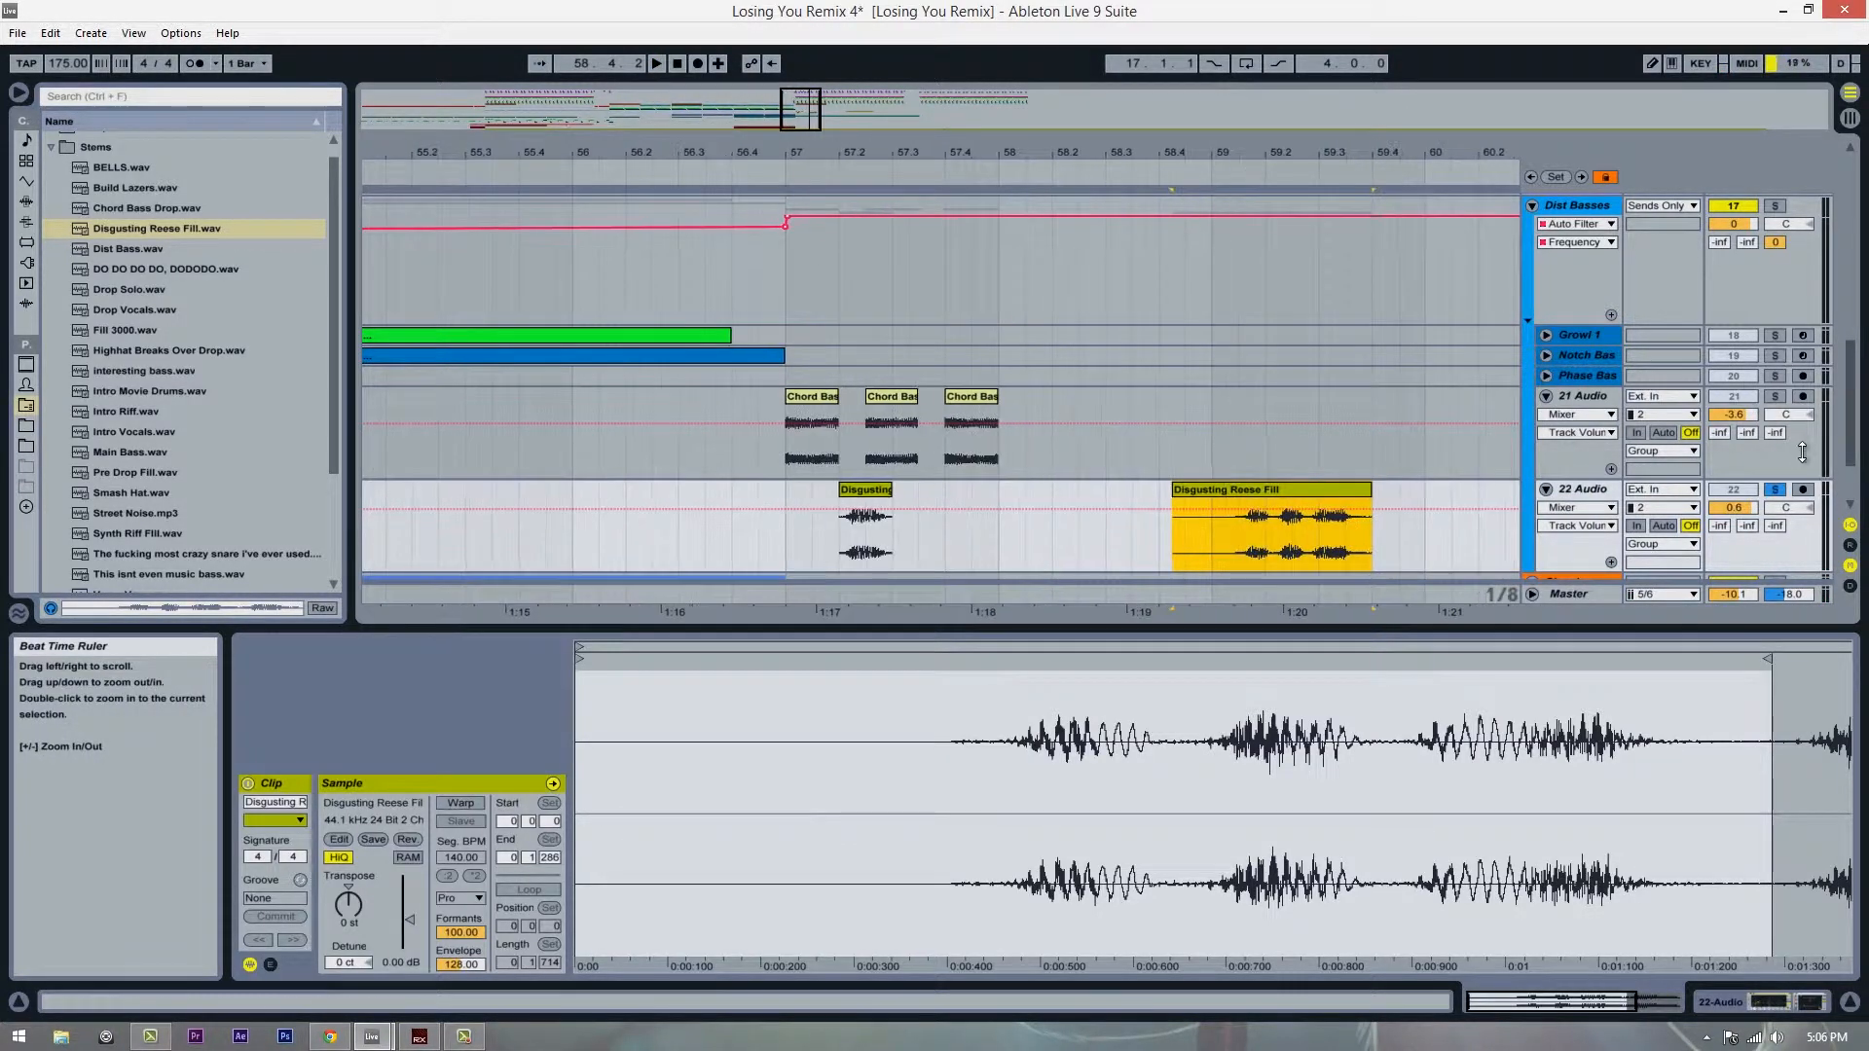
Step: Unsolo 22 Audio, move the leftover fill to 59.2.4 and the reese slice to 58.1.1, and play from bar 57
click(1775, 490)
drag(1357, 486, 1484, 487)
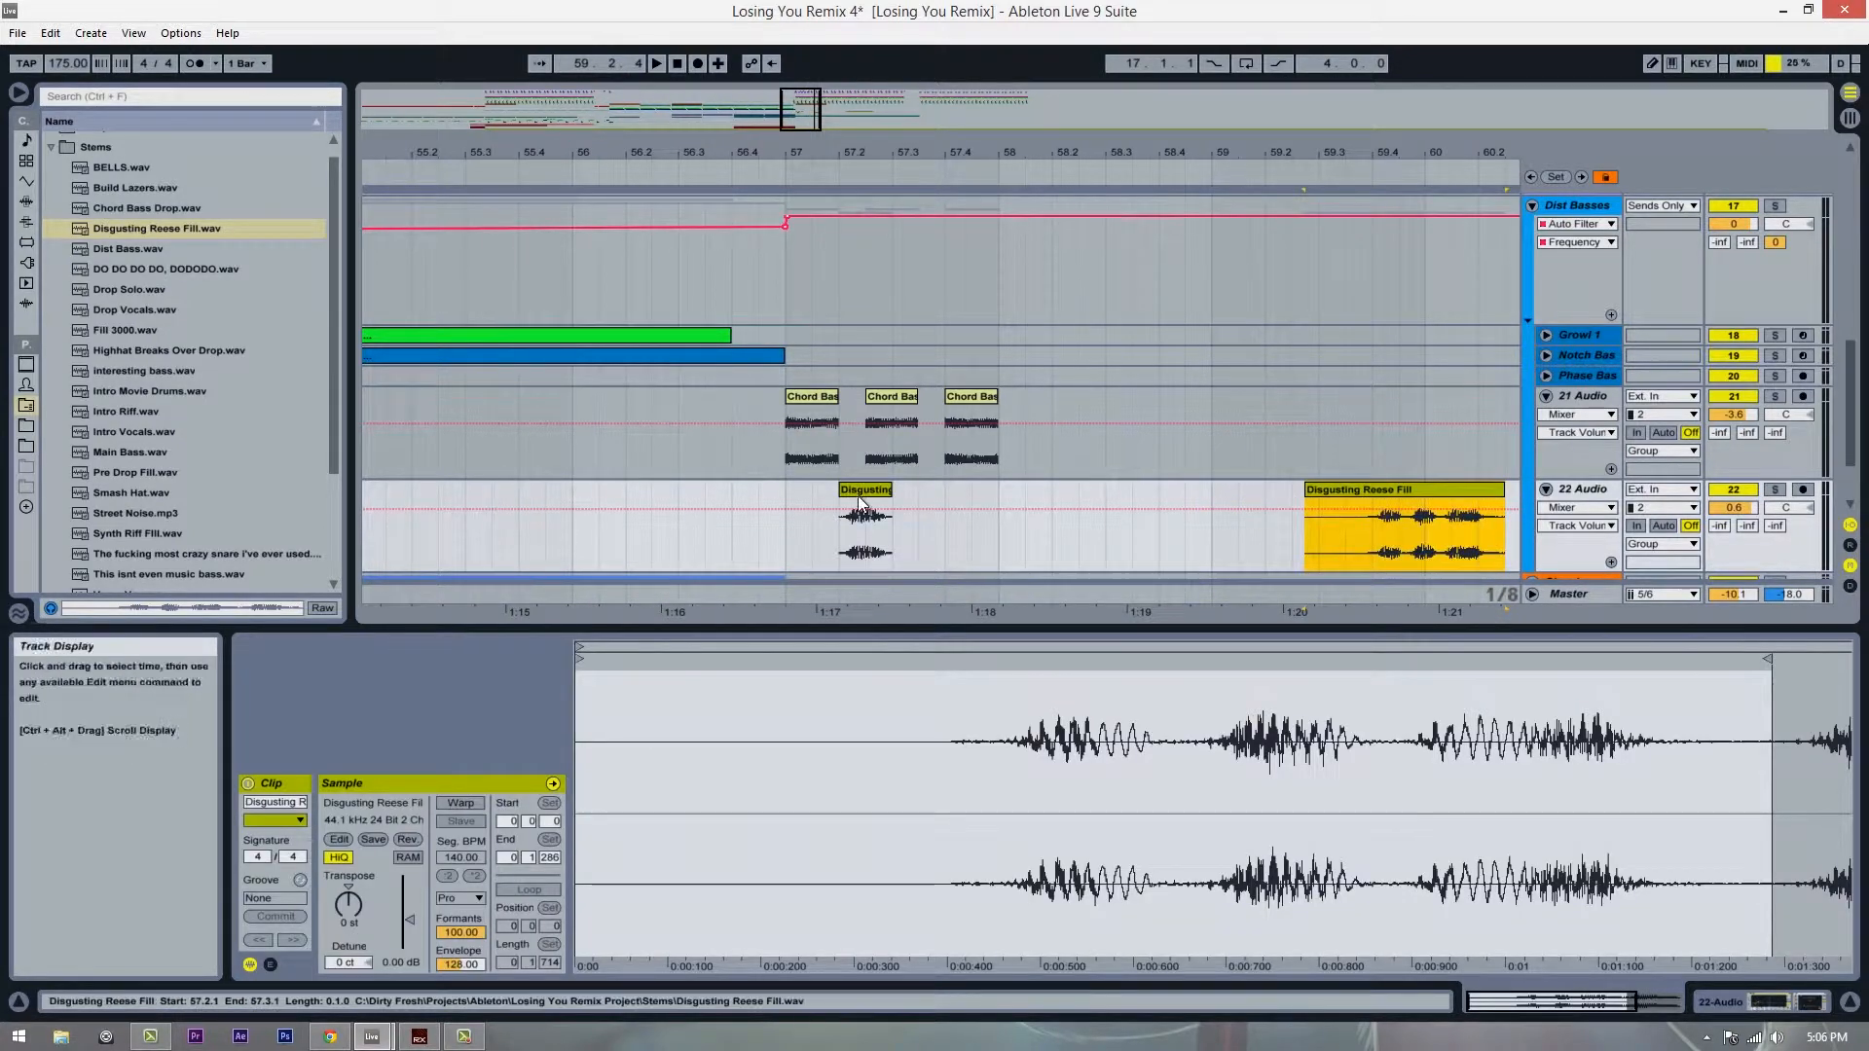
drag(871, 490, 1030, 493)
click(803, 498)
key(space)
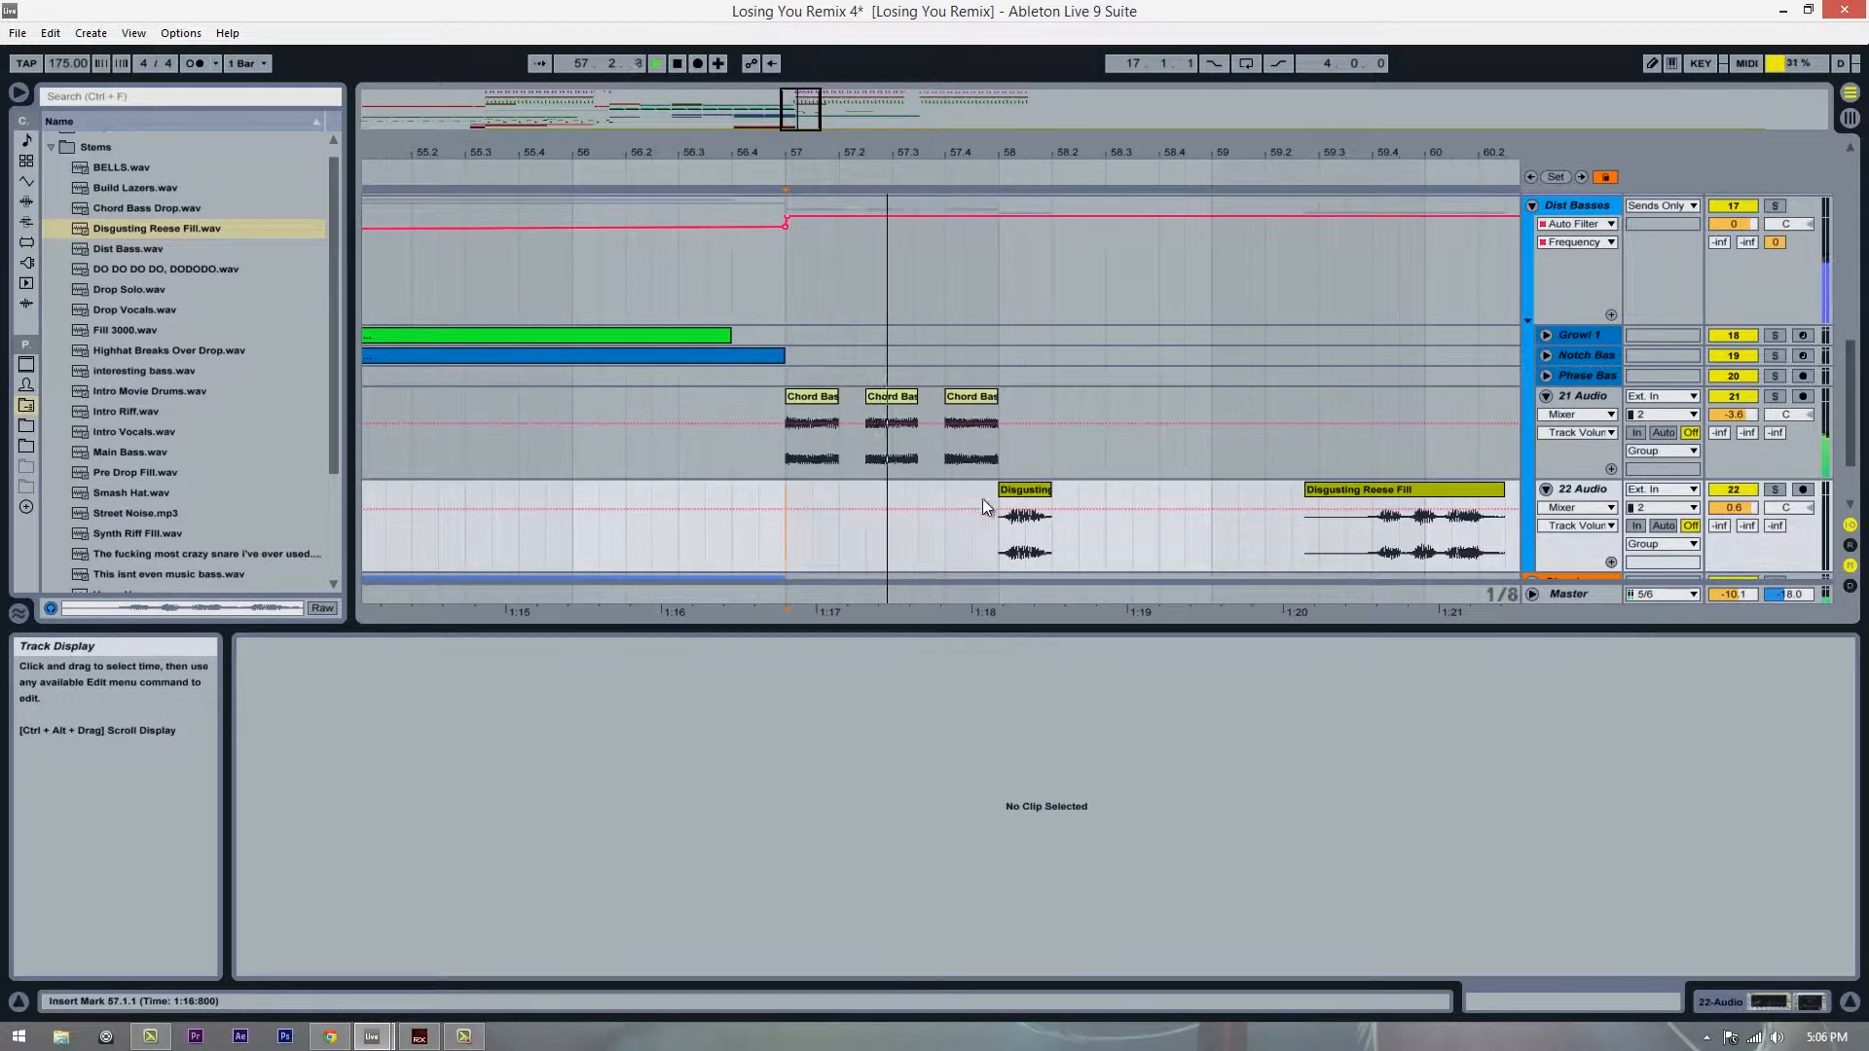
Step: Lower the volume of 22 Audio to -2.1 dB and play the reese slice in context from 57.3.3
key(space)
drag(1051, 153, 1063, 156)
drag(1726, 504, 1727, 506)
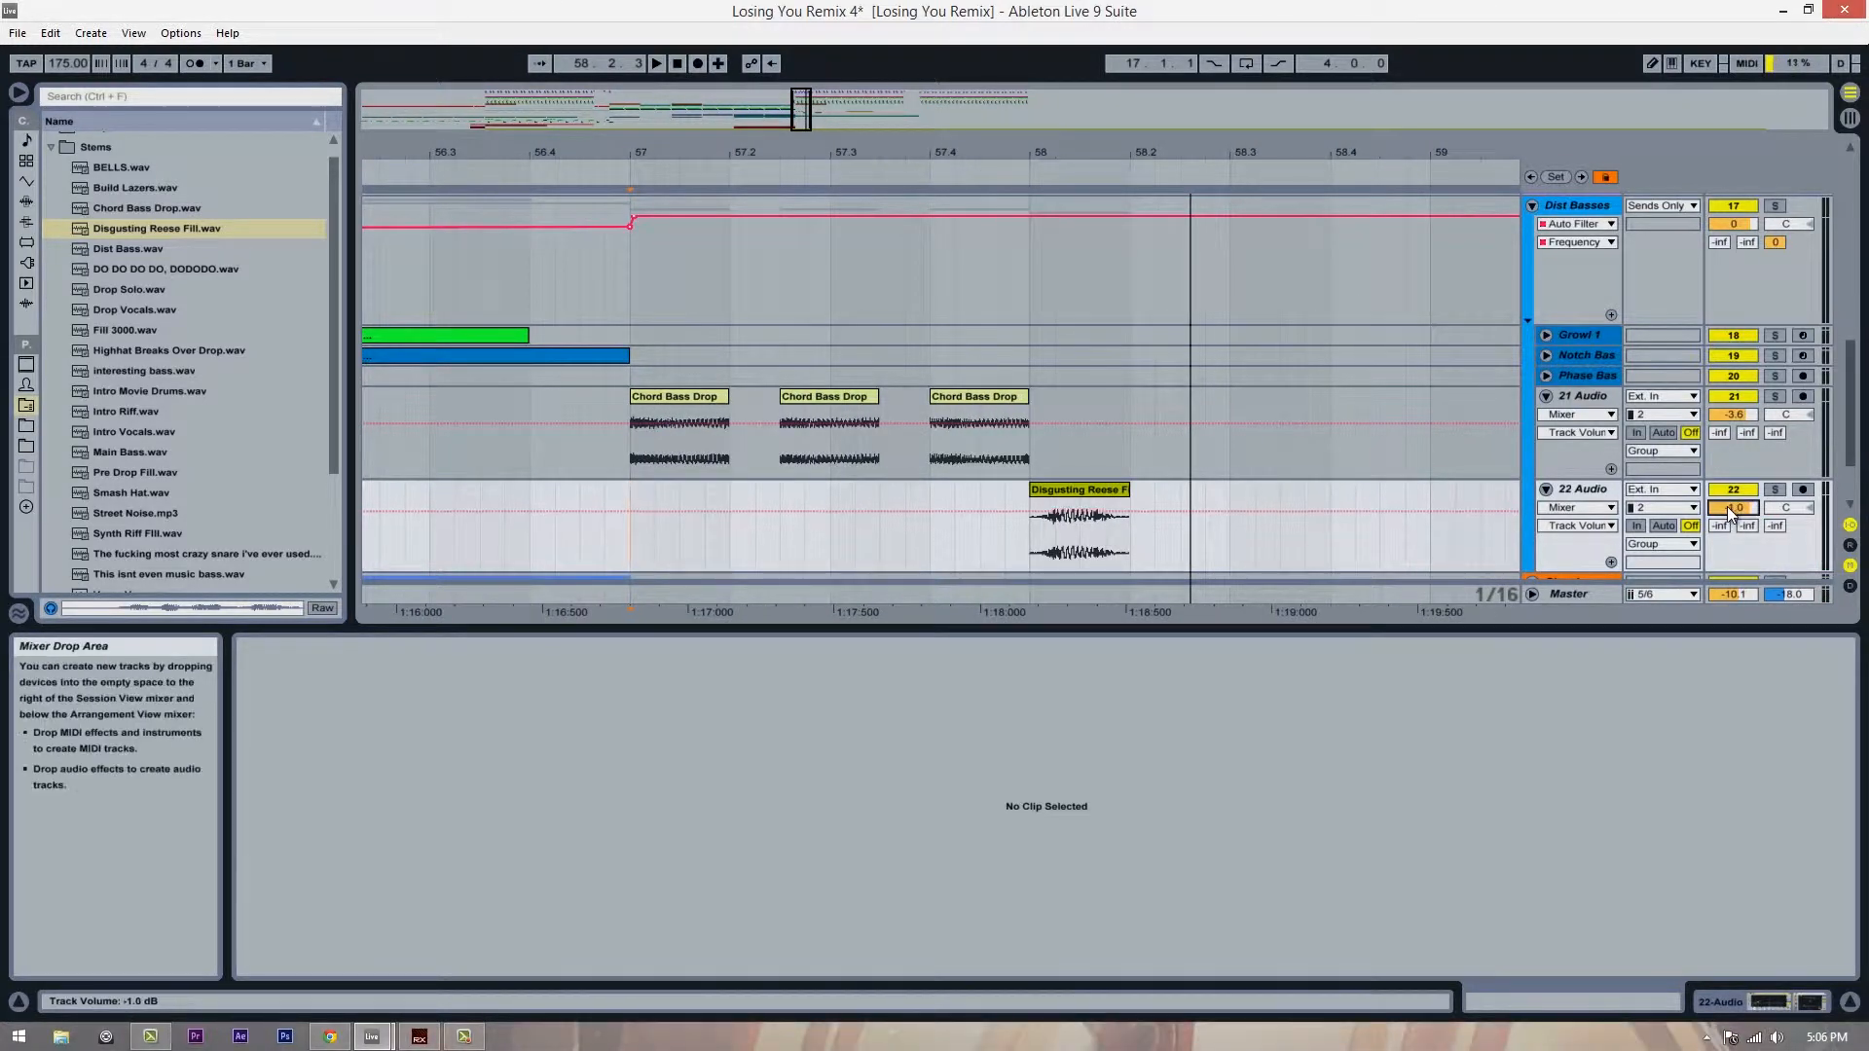
click(875, 548)
key(space)
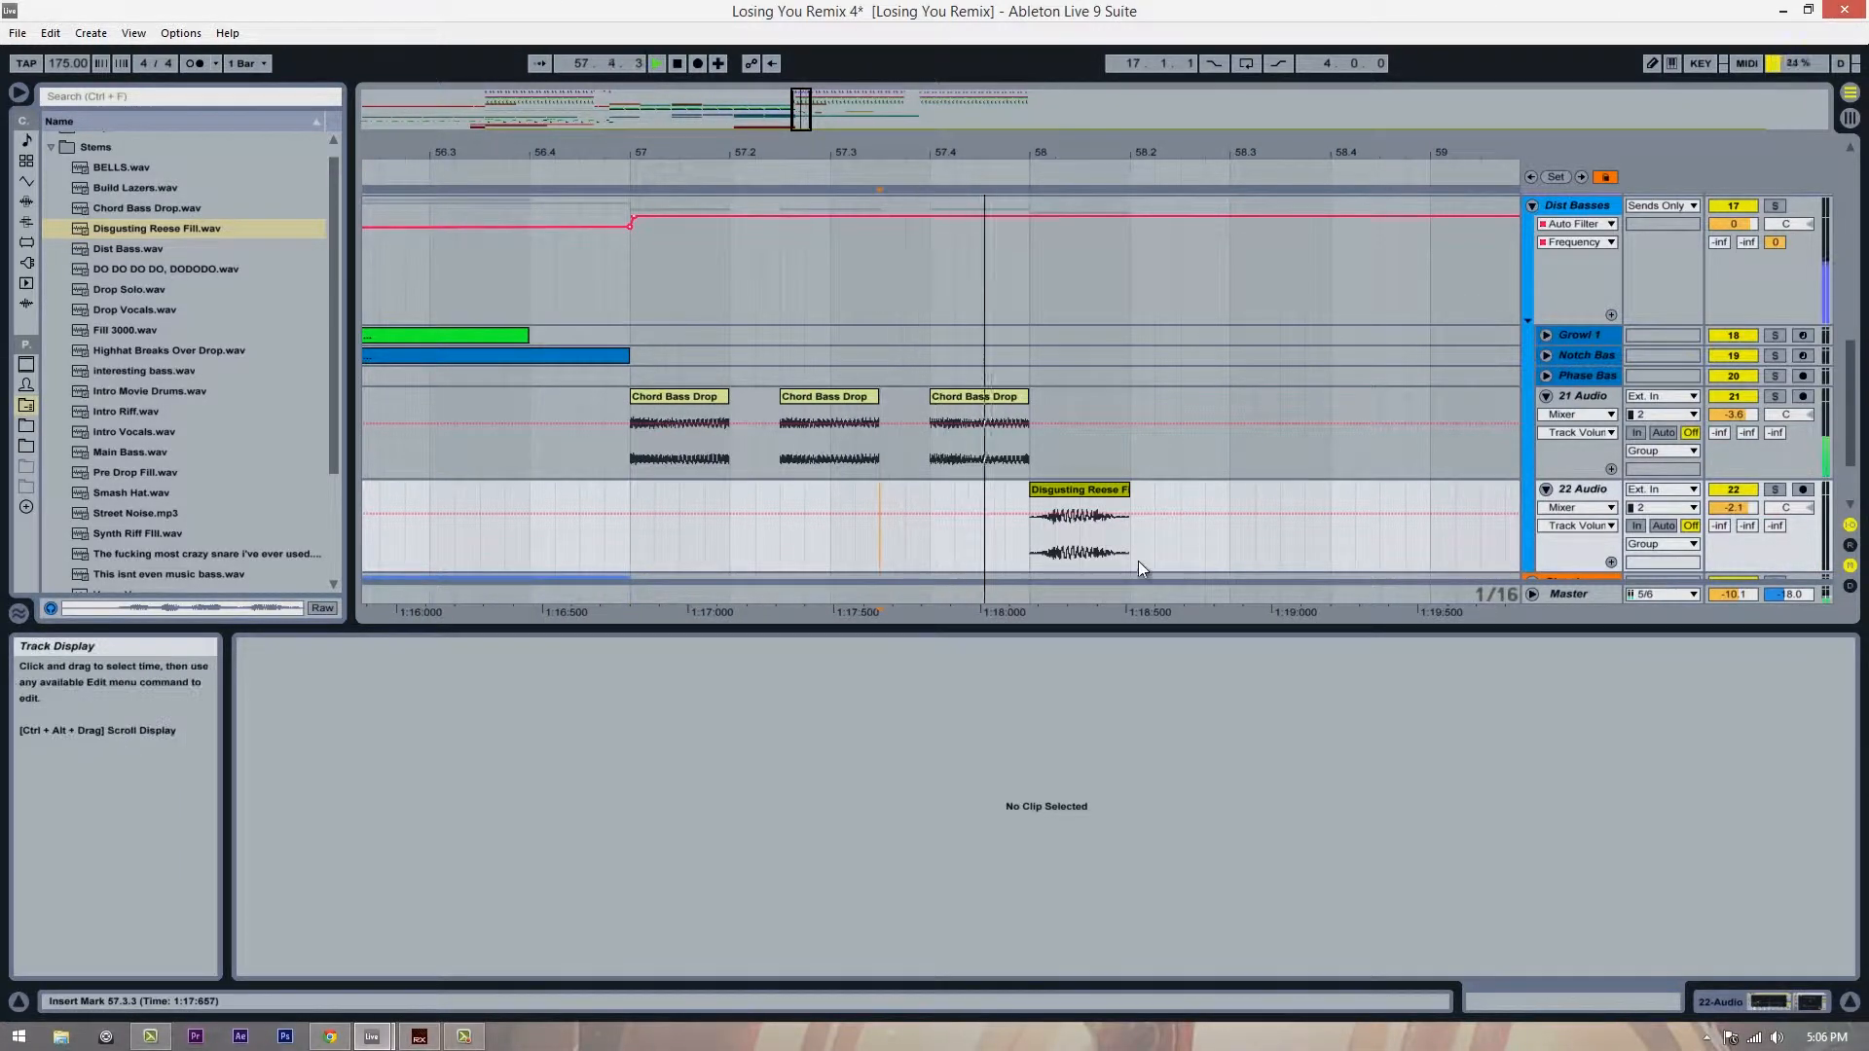
Step: Transpose the reese slice at bar 58 to -2 st and play it in context from the end of bar 57
key(space)
click(1057, 490)
double_click(1070, 492)
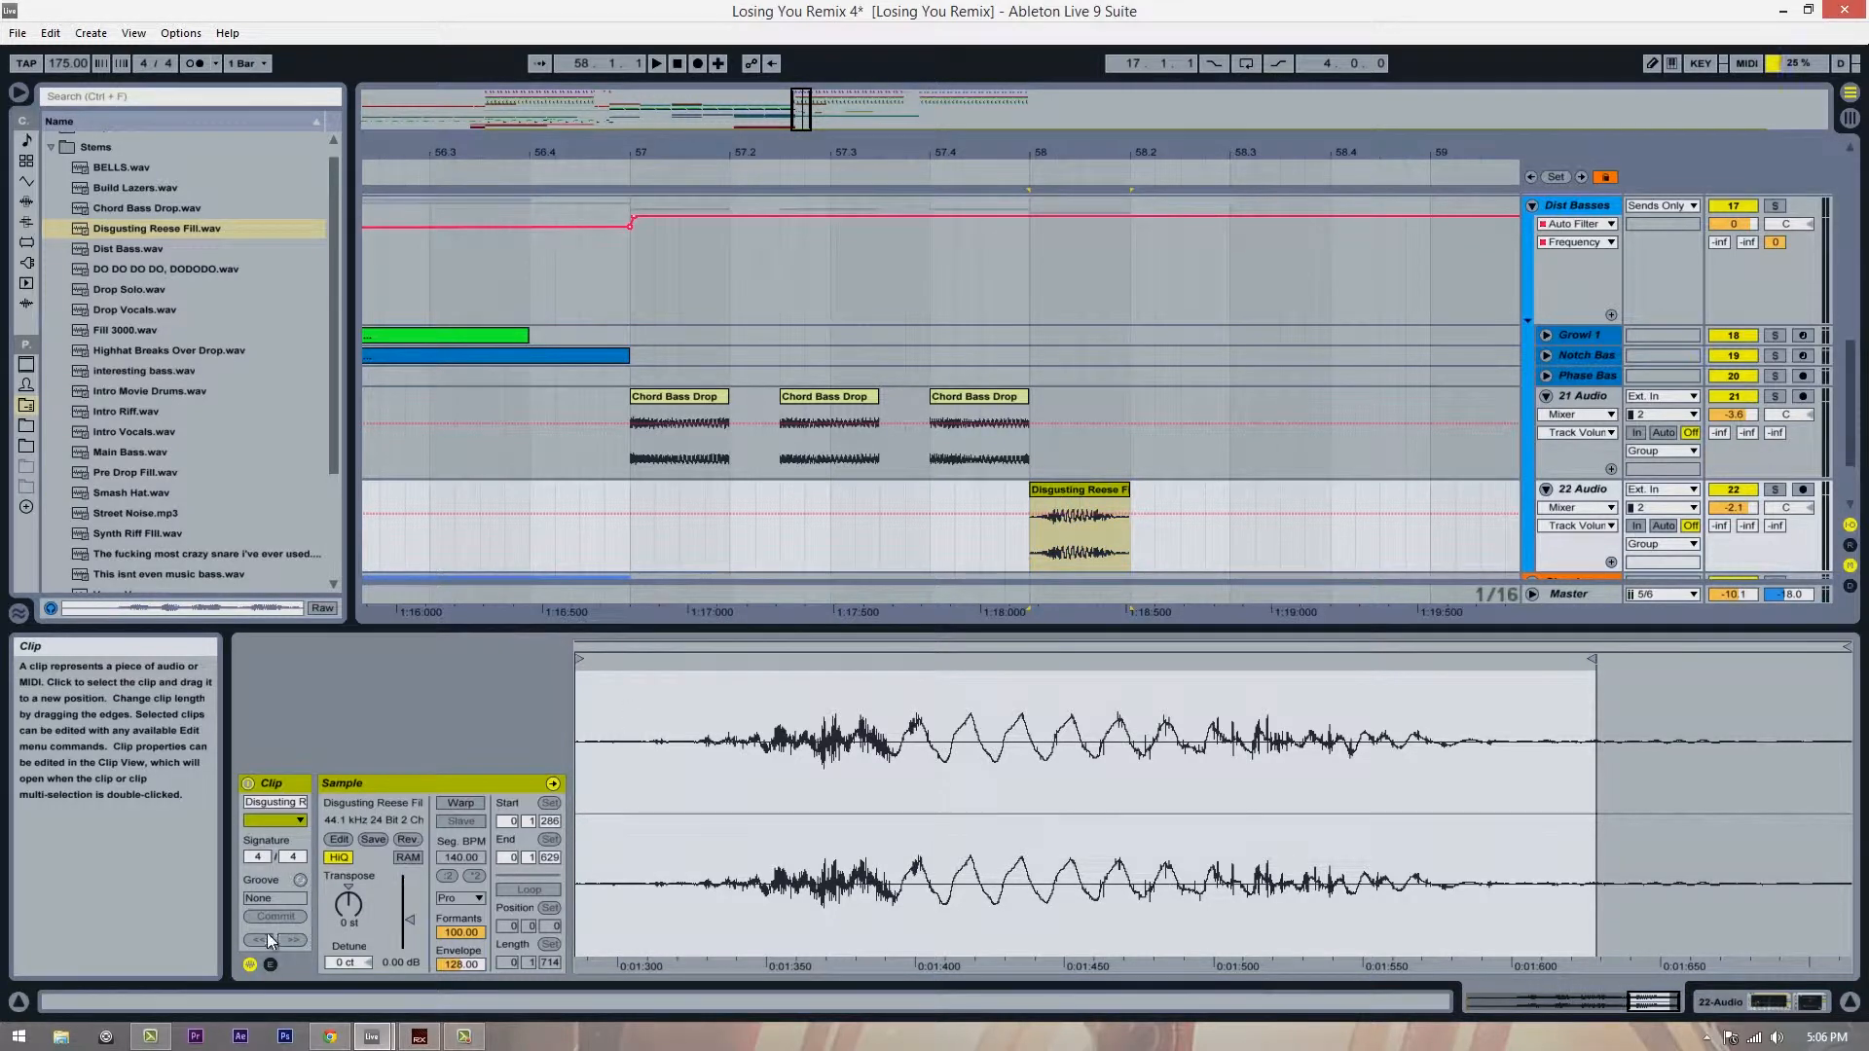
click(349, 909)
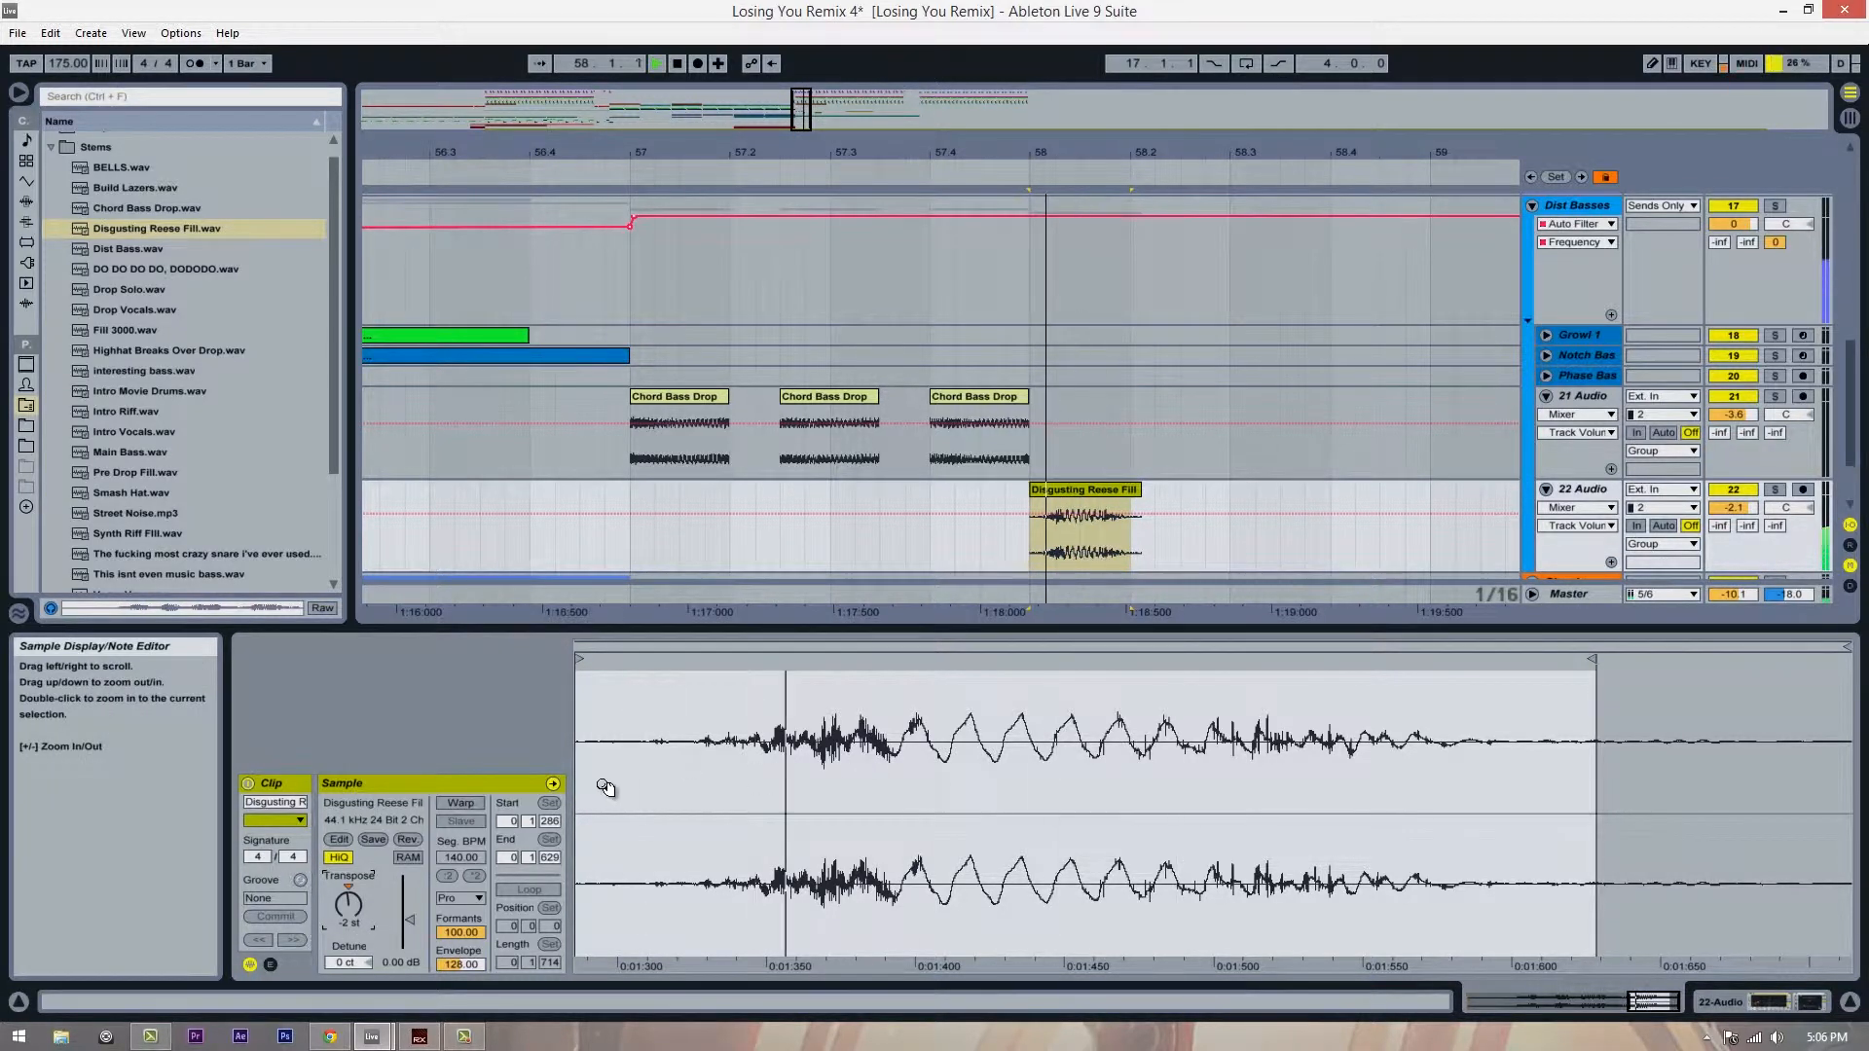
click(1008, 570)
key(space)
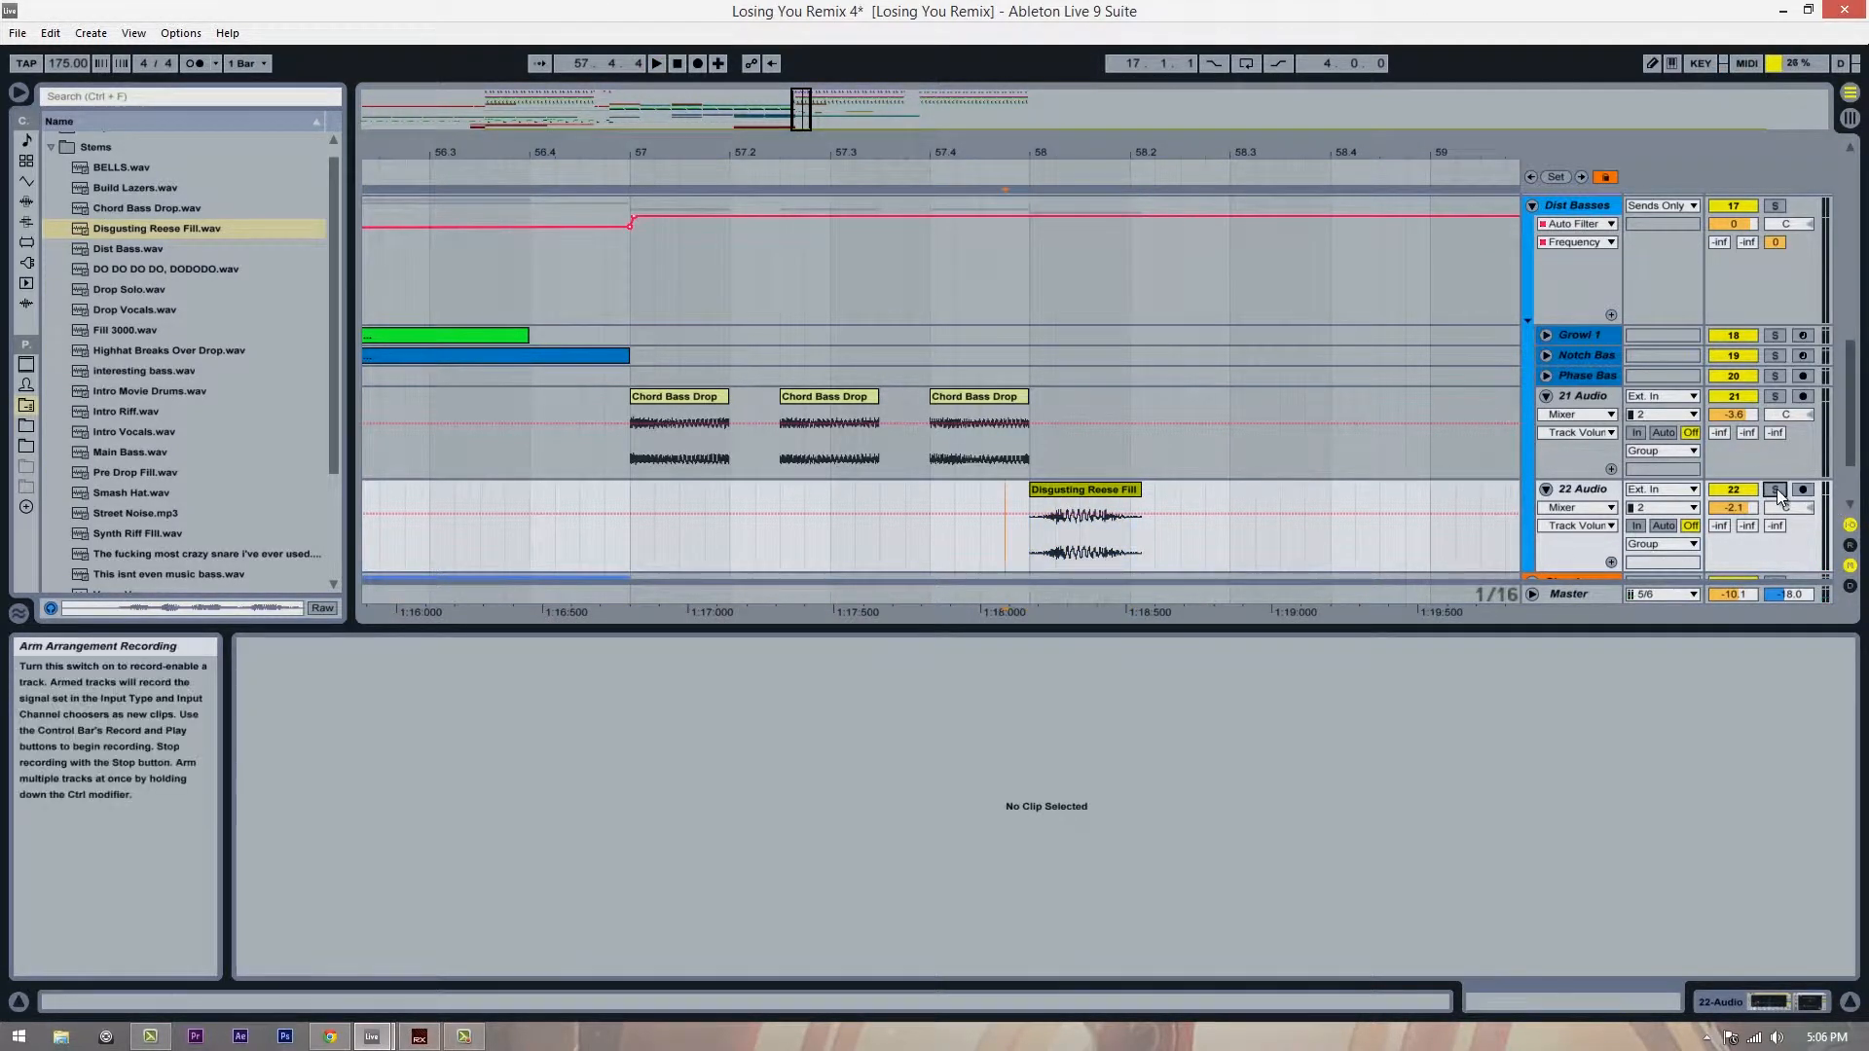
Step: Play the drop from bar 57 to check the transposed reese slice against the chord bass
click(1096, 489)
click(1775, 488)
click(1774, 488)
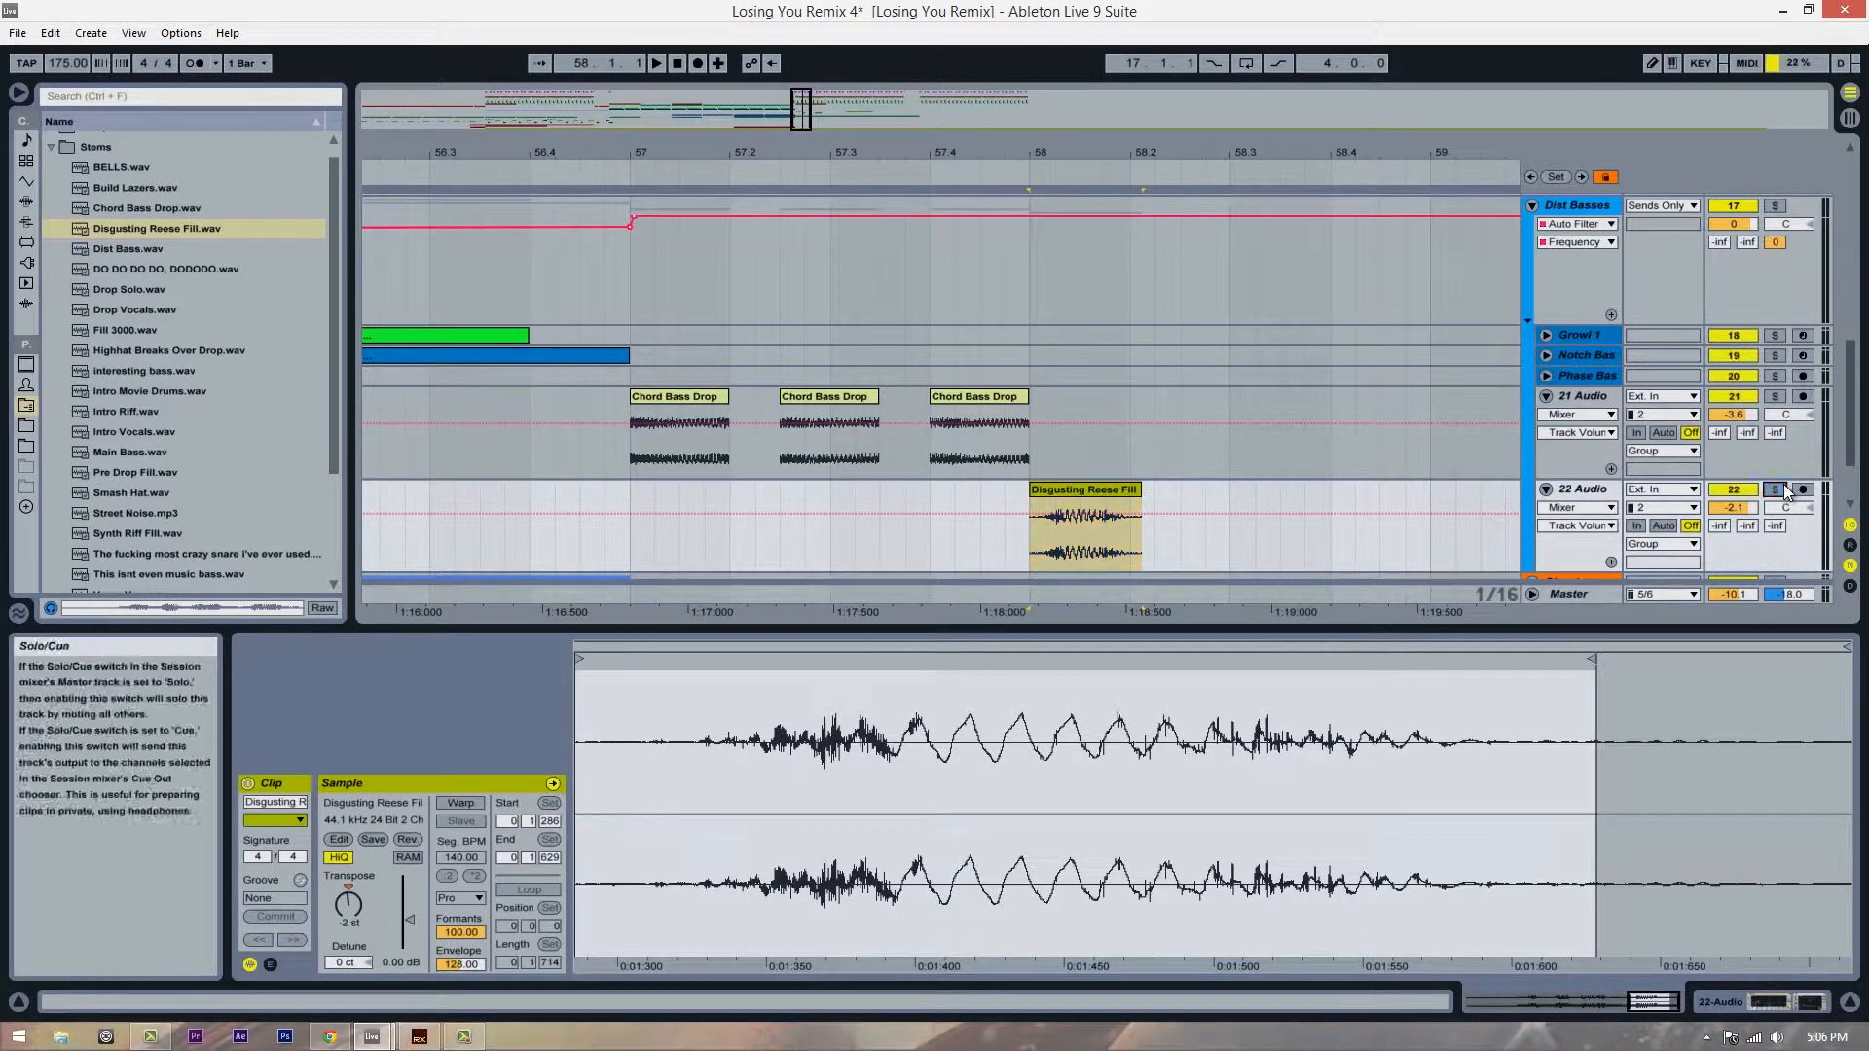
click(627, 541)
key(space)
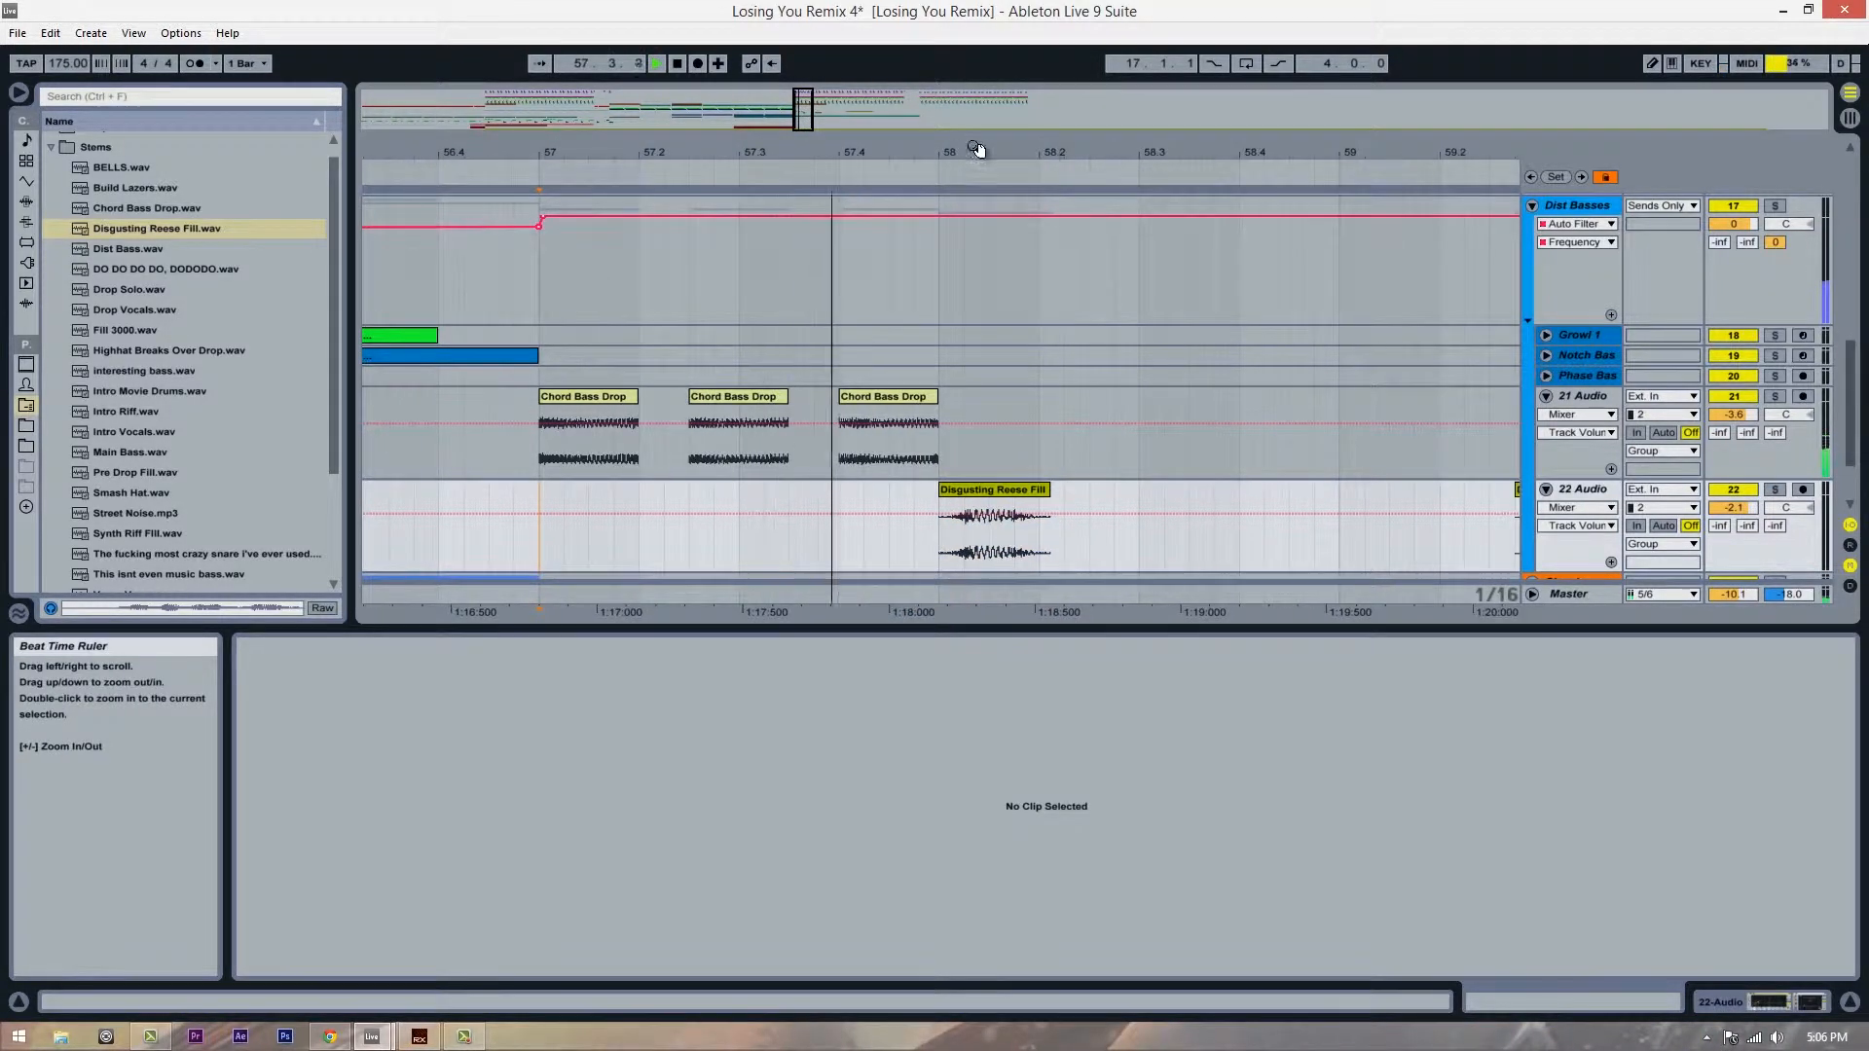
Step: Move the reese slice slightly ahead of bar 58 and play the transition from 57.4.1
click(972, 493)
key(space)
drag(973, 492, 960, 490)
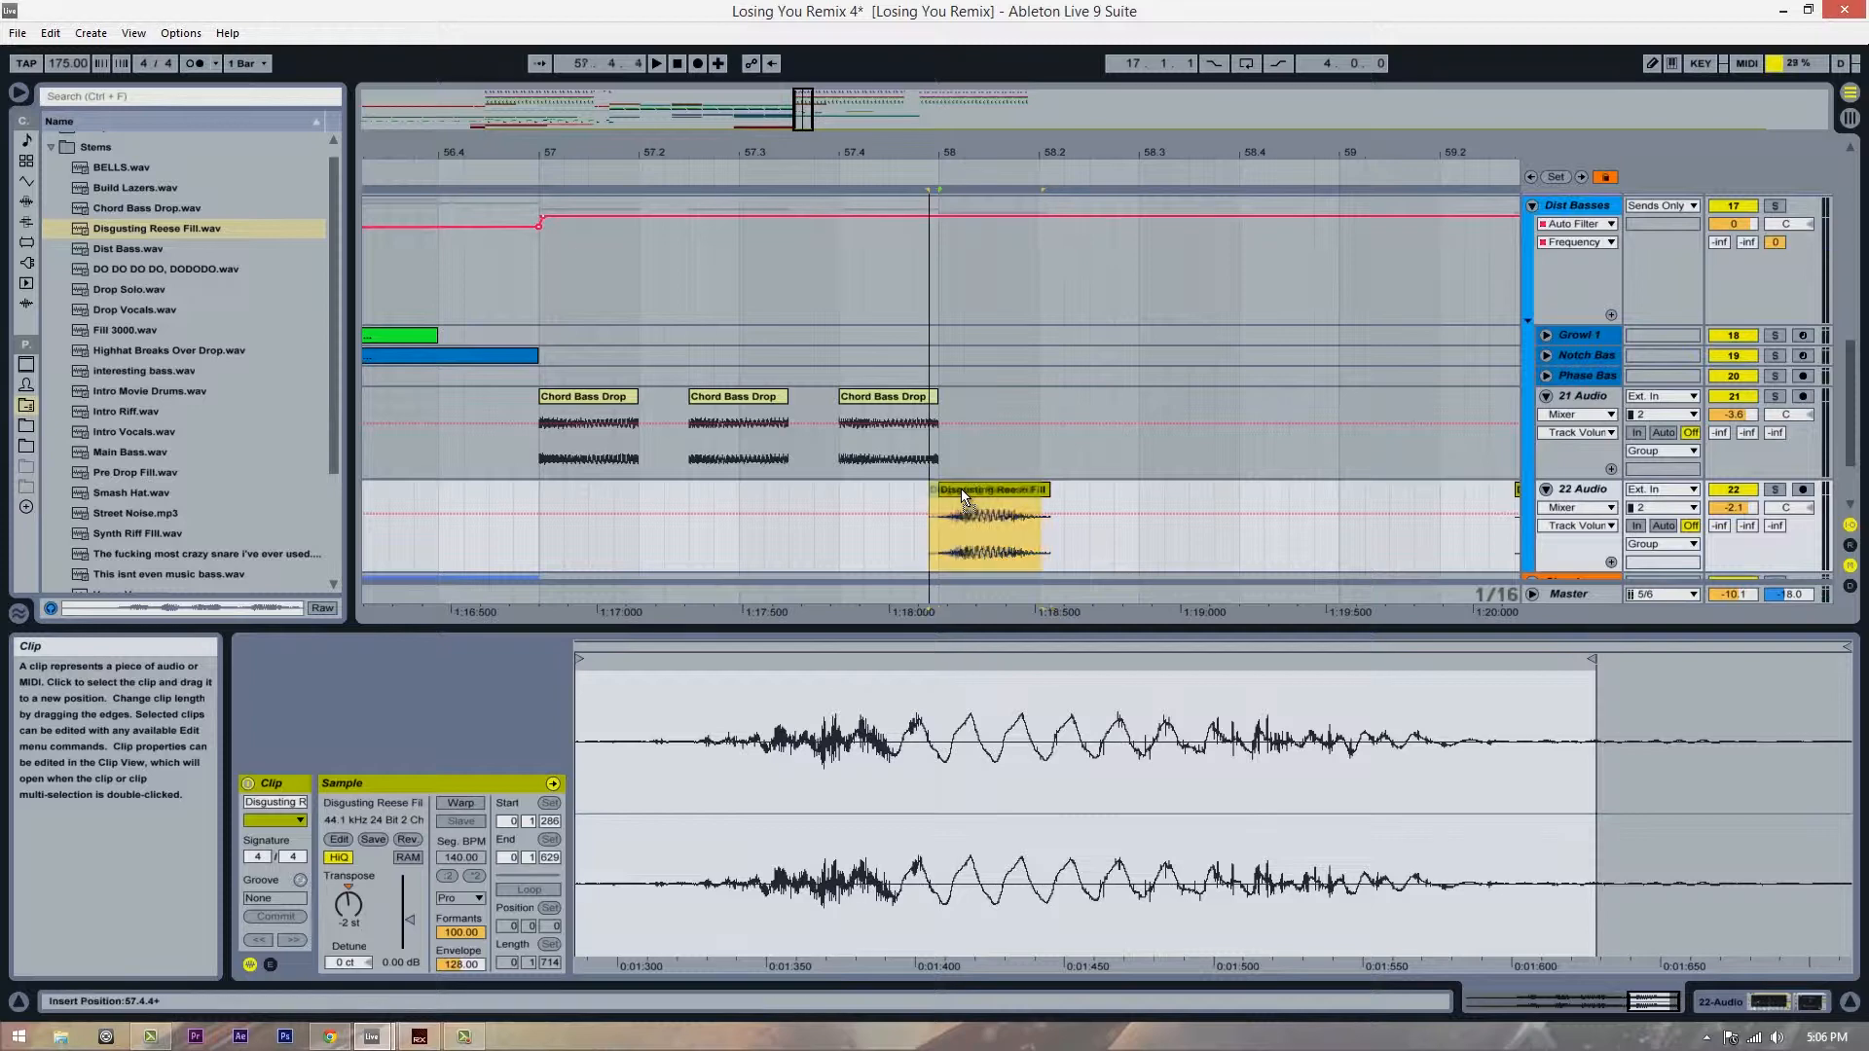
click(839, 526)
key(space)
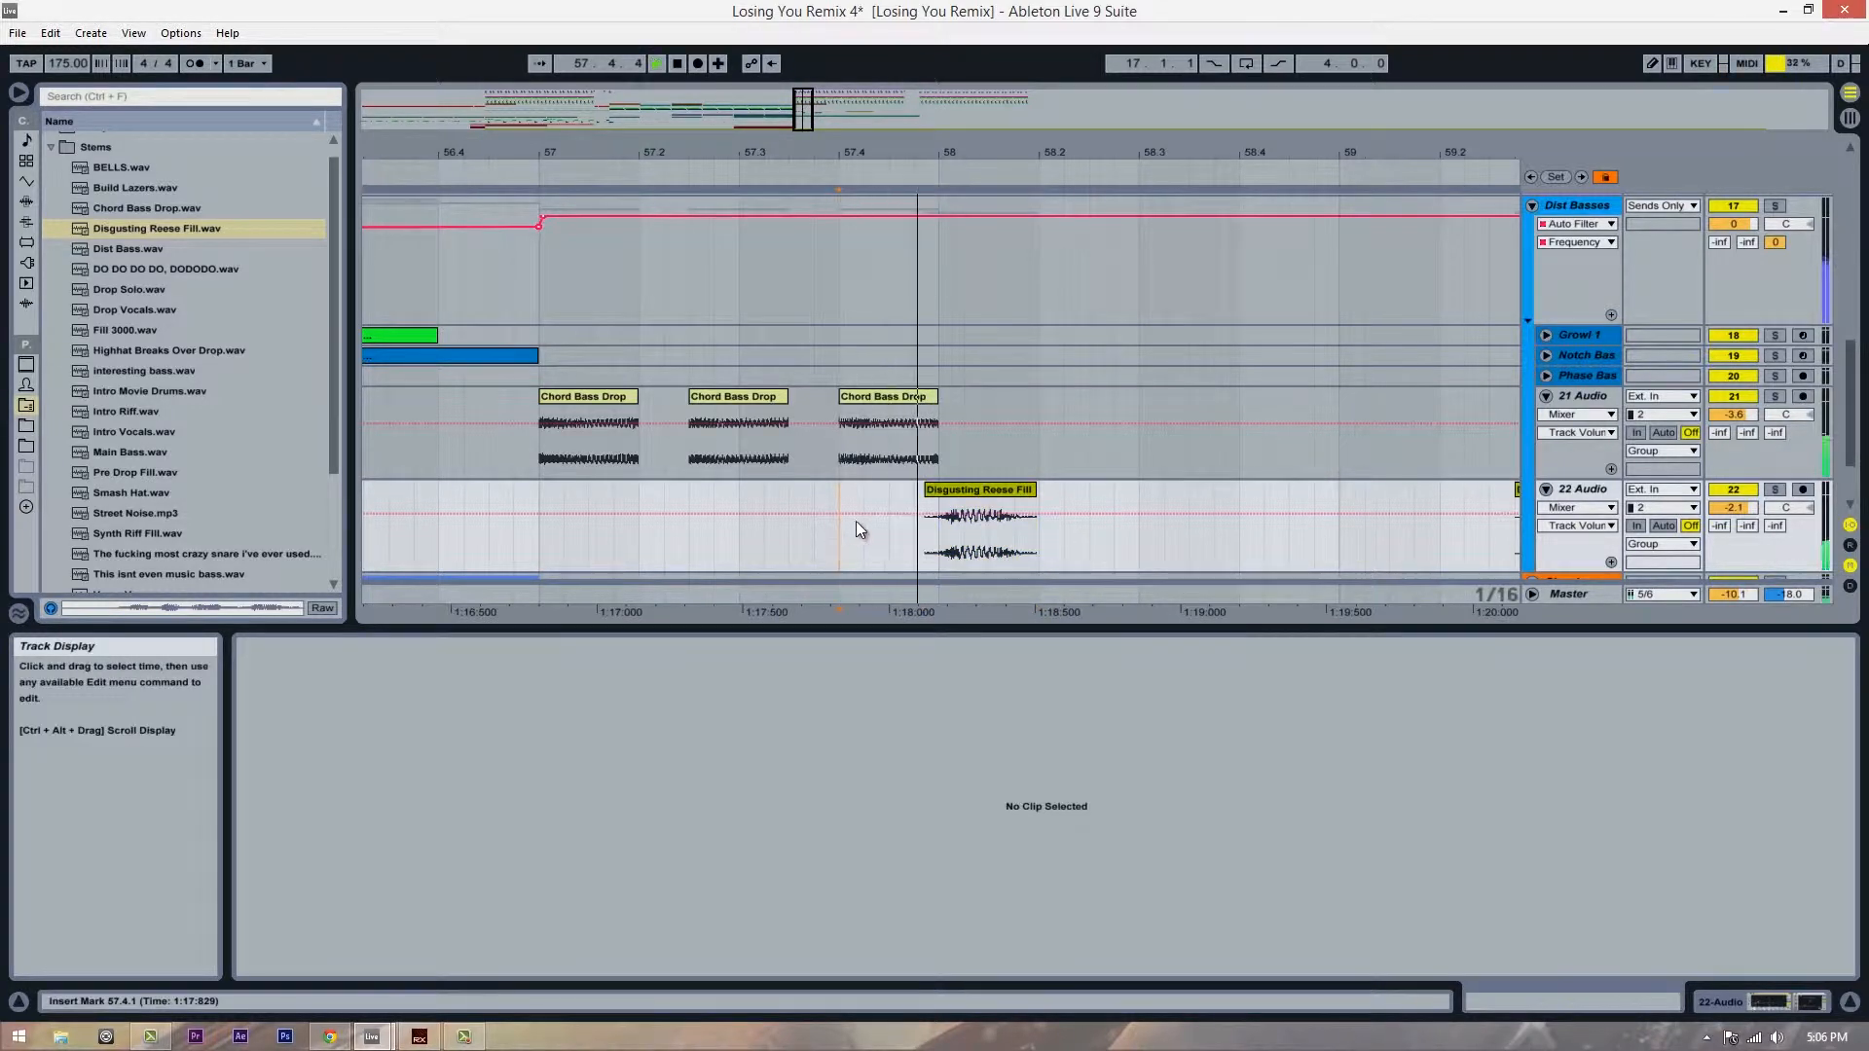
Step: Extend the reese slice's start back to 57.4.4 and play the drop from 57.1.1
click(966, 490)
key(space)
drag(965, 489, 917, 486)
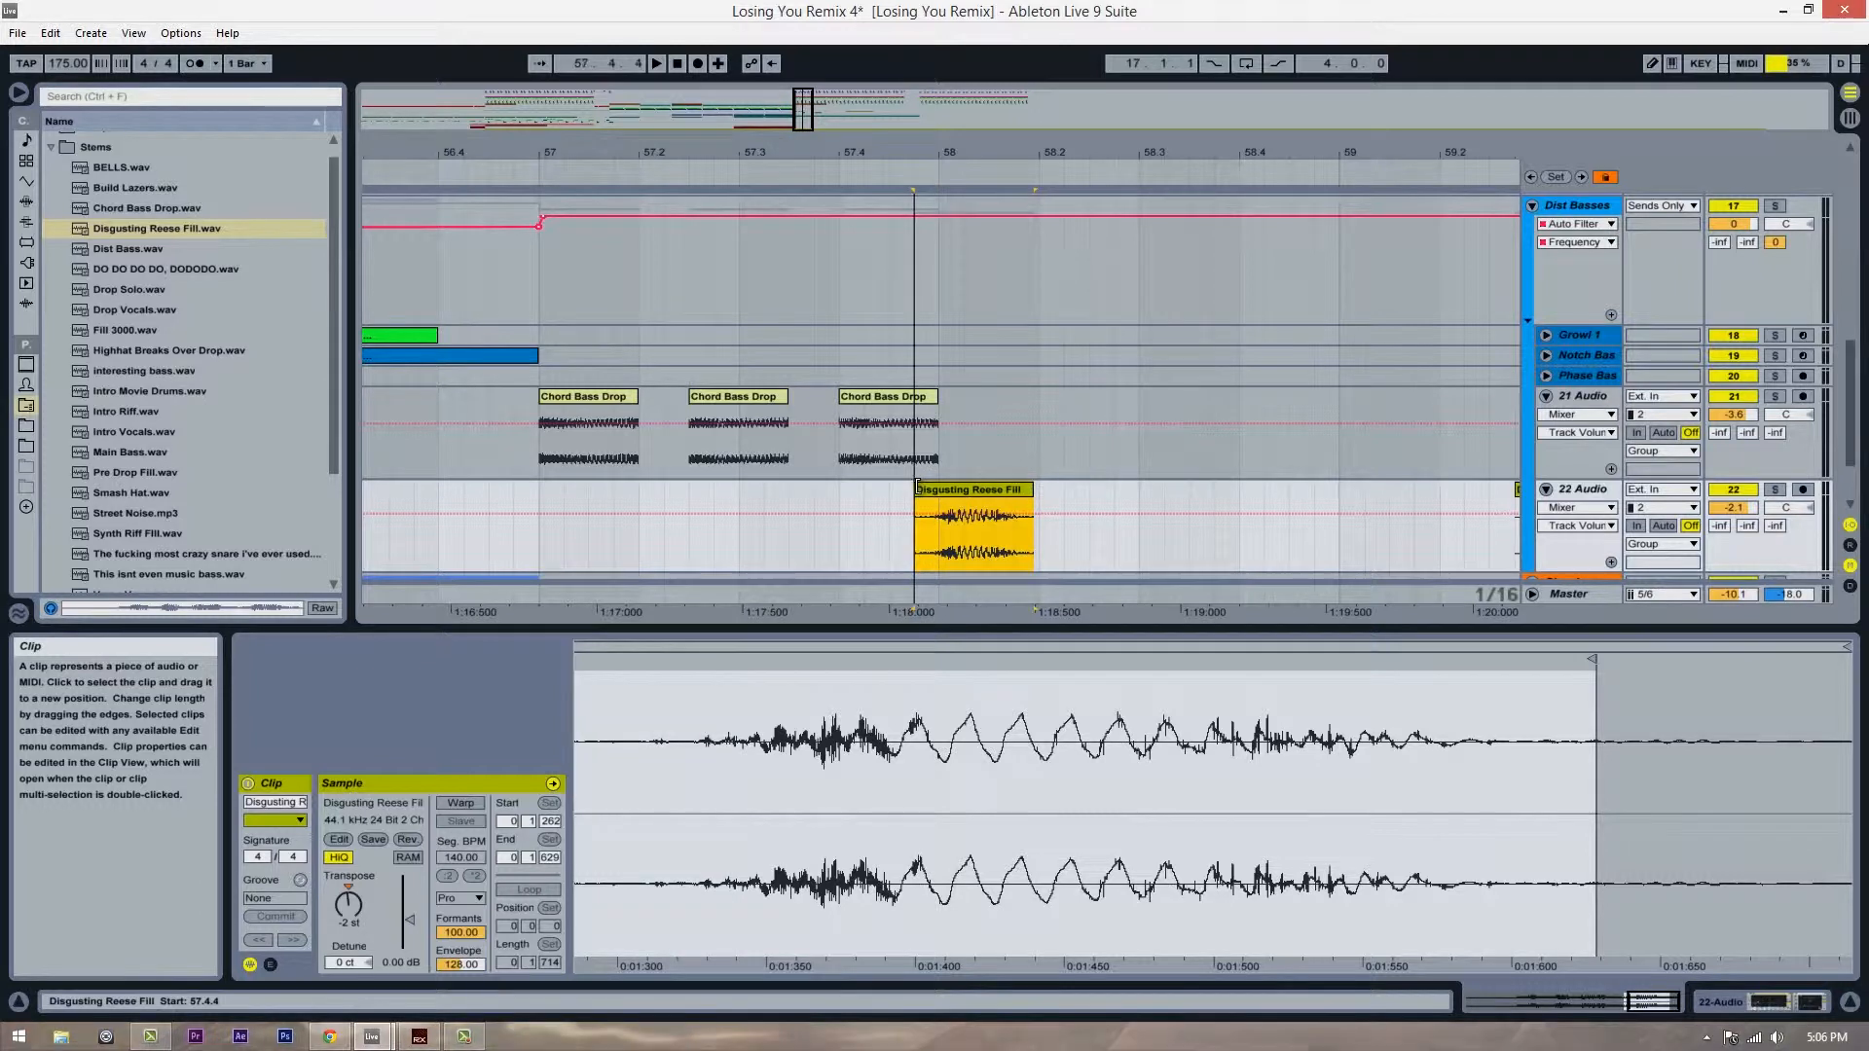
click(541, 533)
key(space)
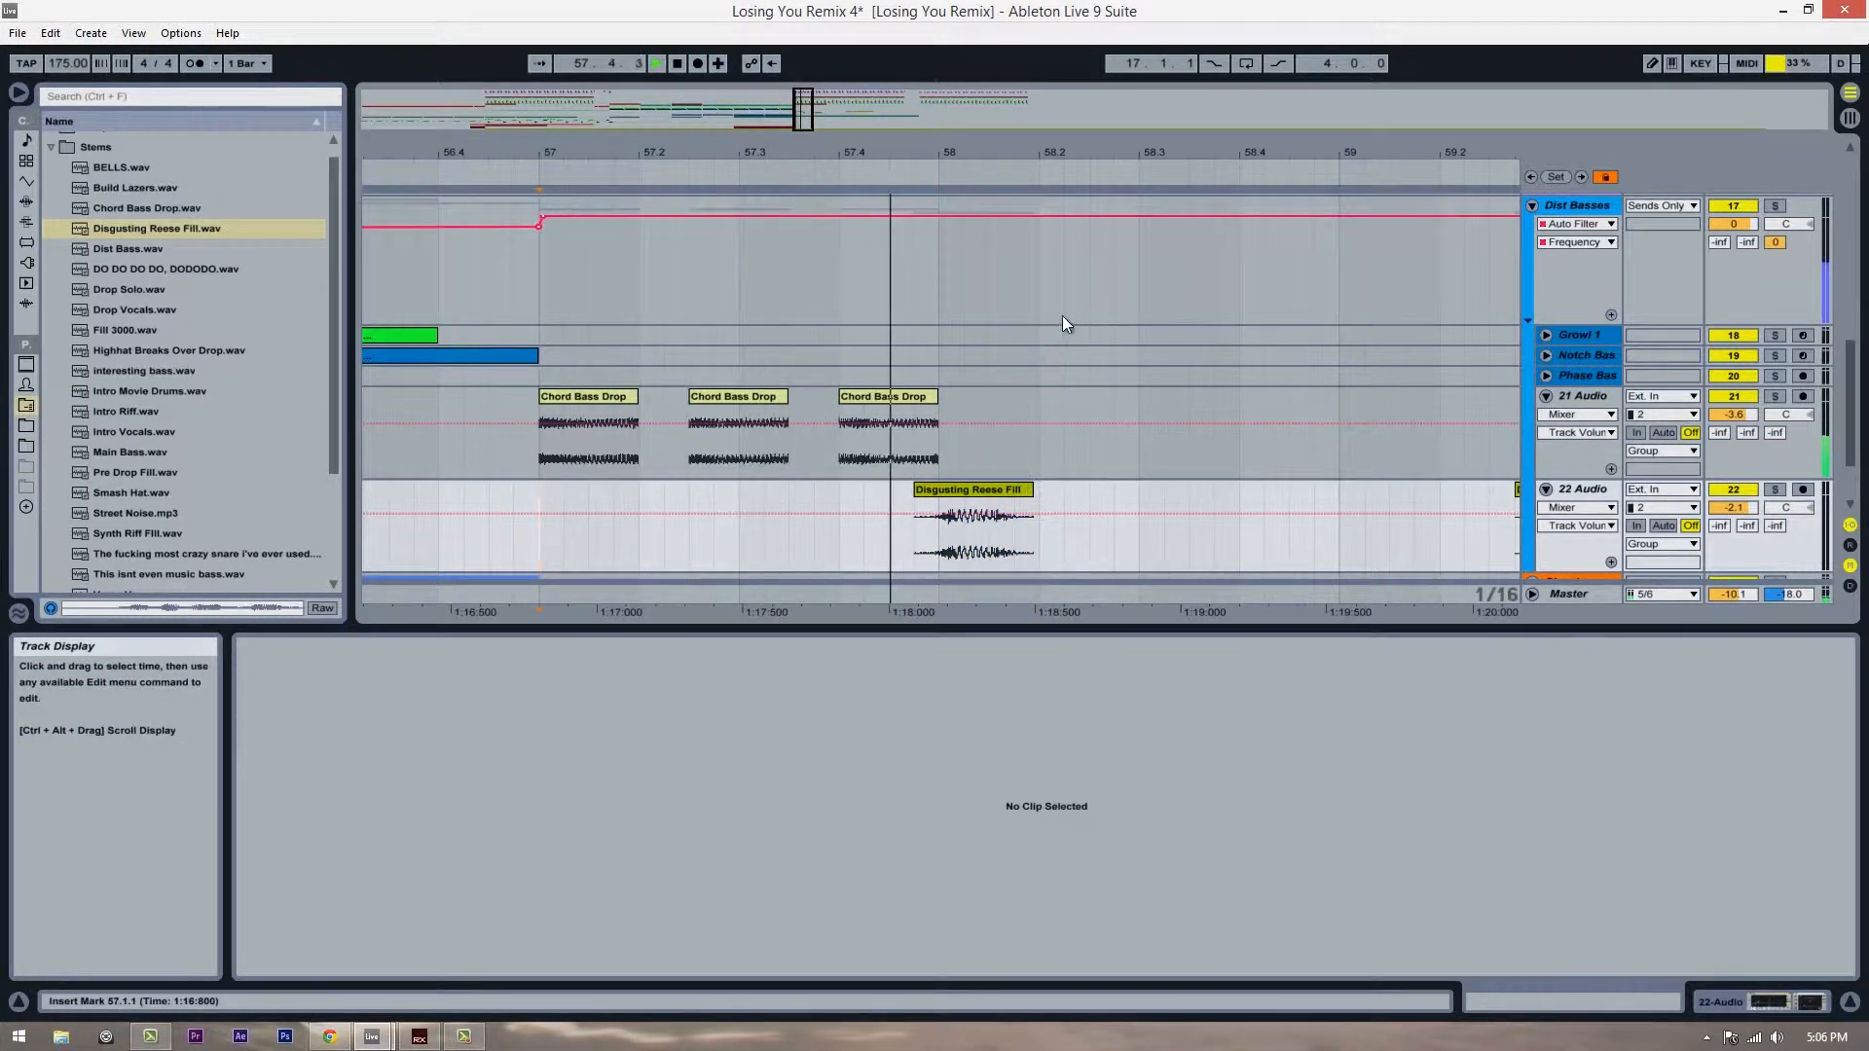
Step: Add an audio track below 22 Audio and place Dist Bass.wav on it at 57.2.1
drag(697, 151, 699, 141)
click(126, 249)
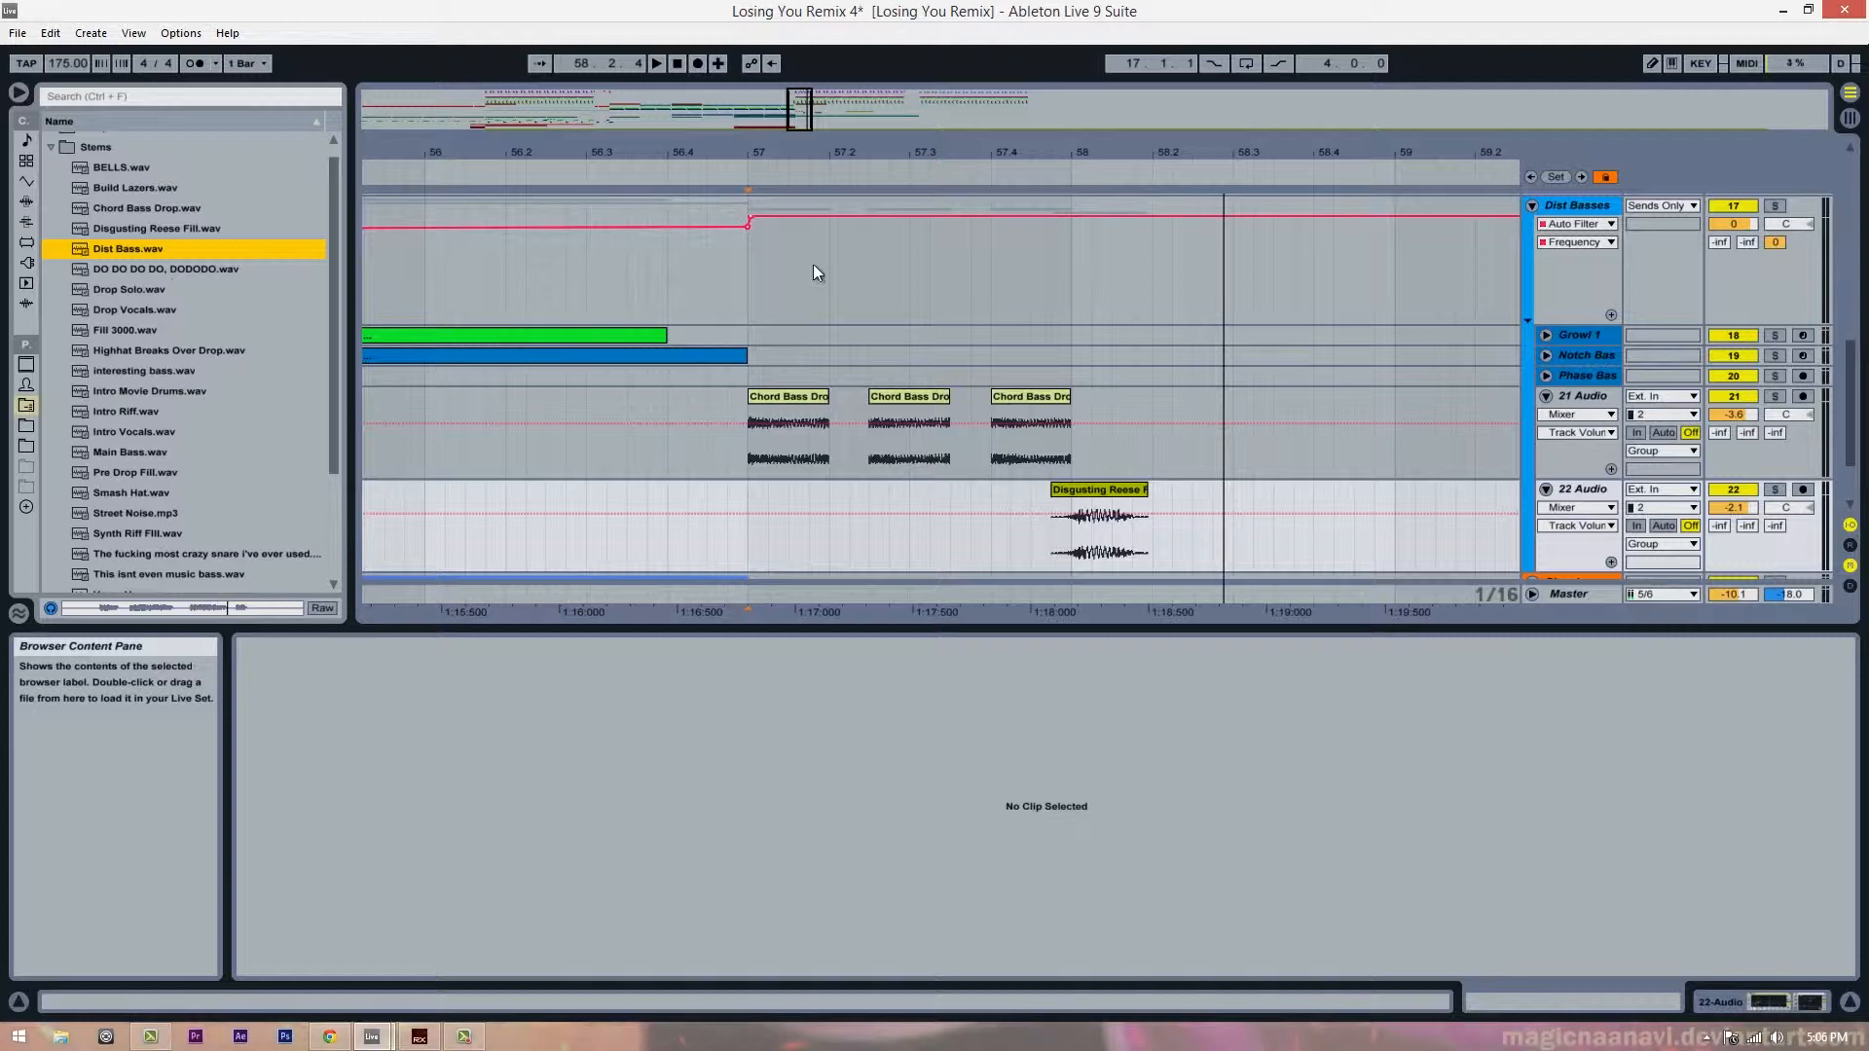
click(1571, 491)
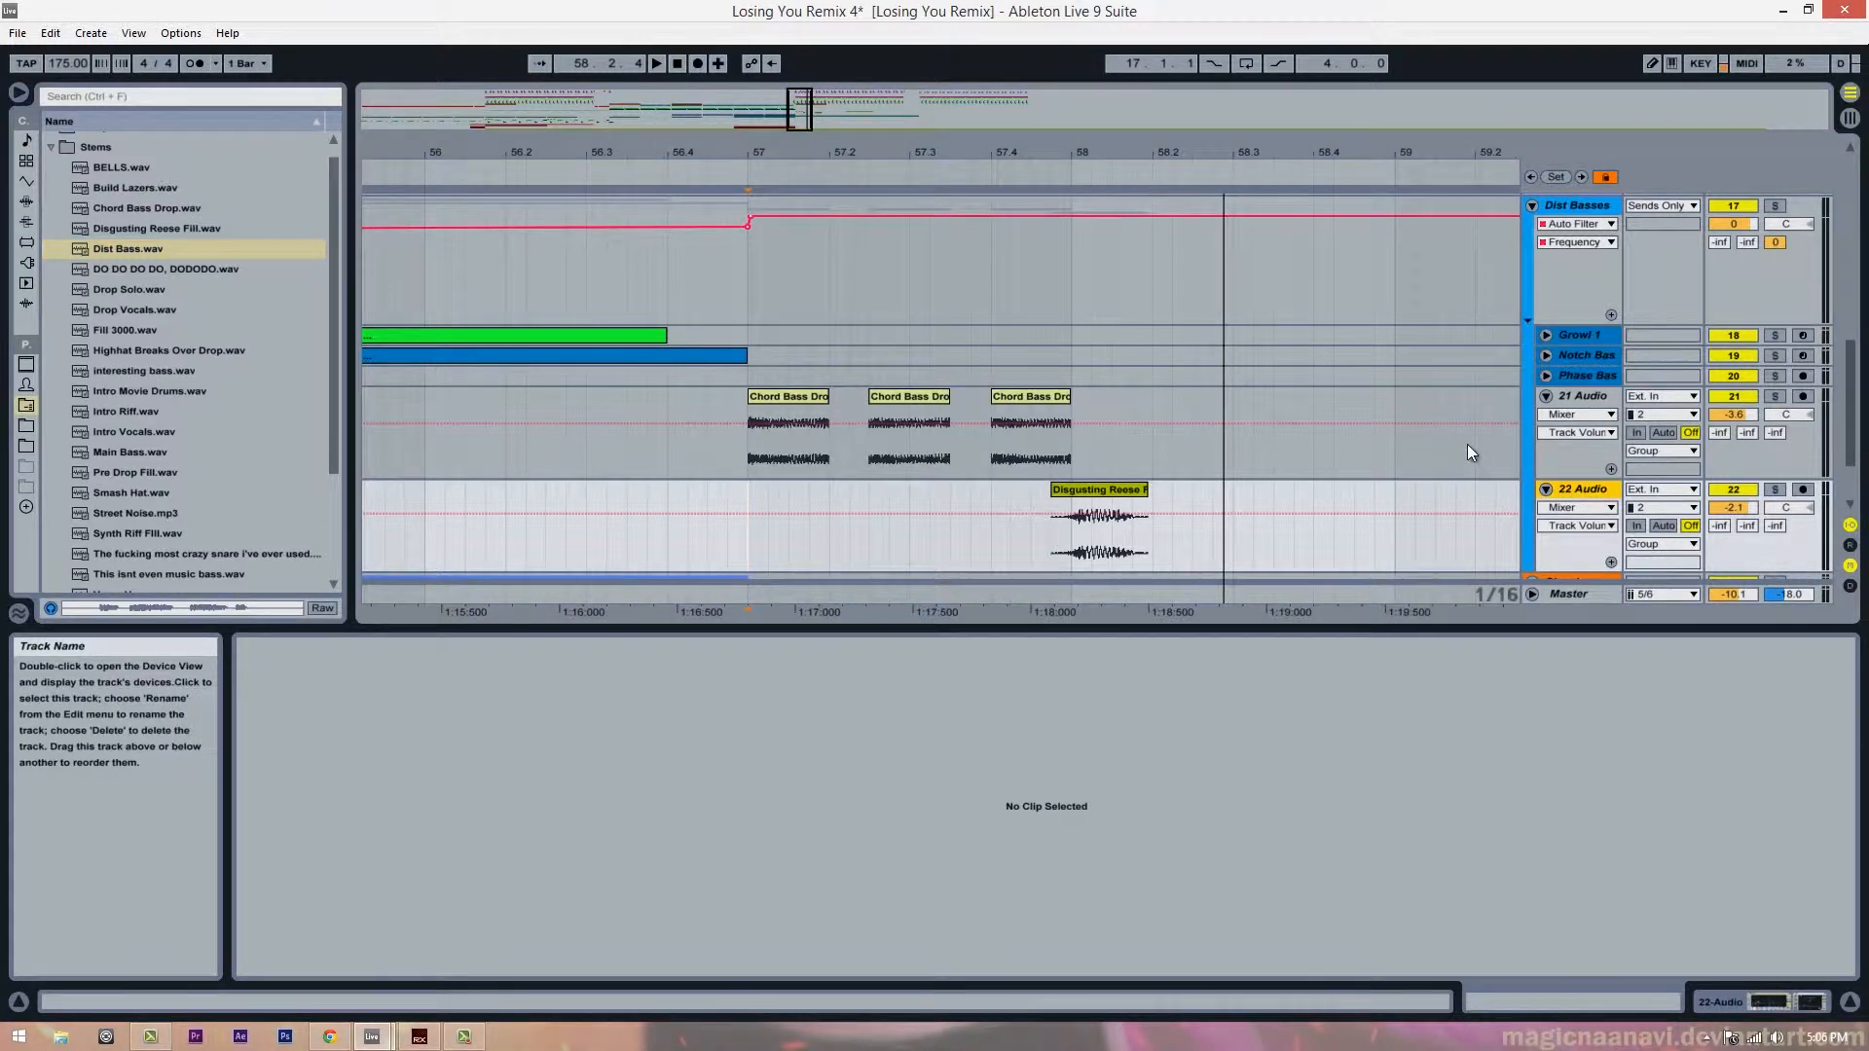
key(ctrl+t)
click(1408, 484)
scroll(1408, 484, down, 1)
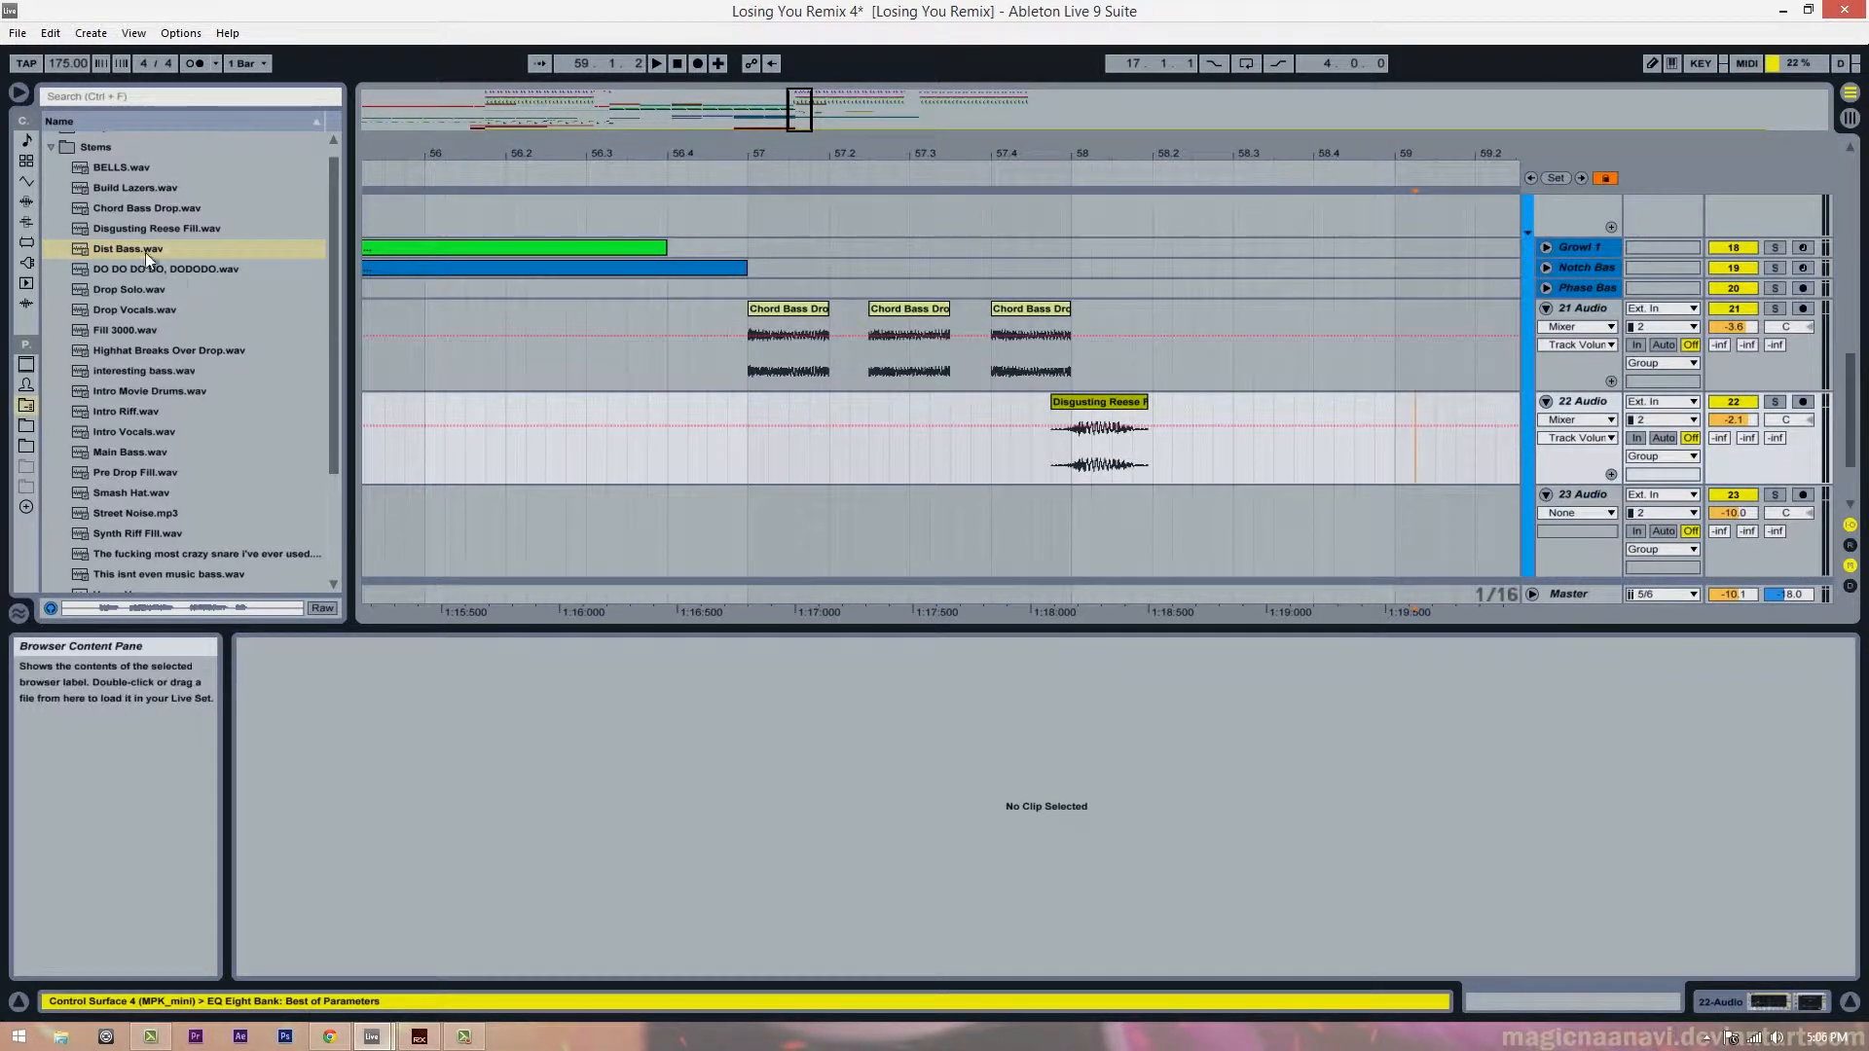
mouse_move(144, 253)
mouse_down()
mouse_move(759, 292)
mouse_move(1111, 506)
mouse_move(833, 522)
mouse_up()
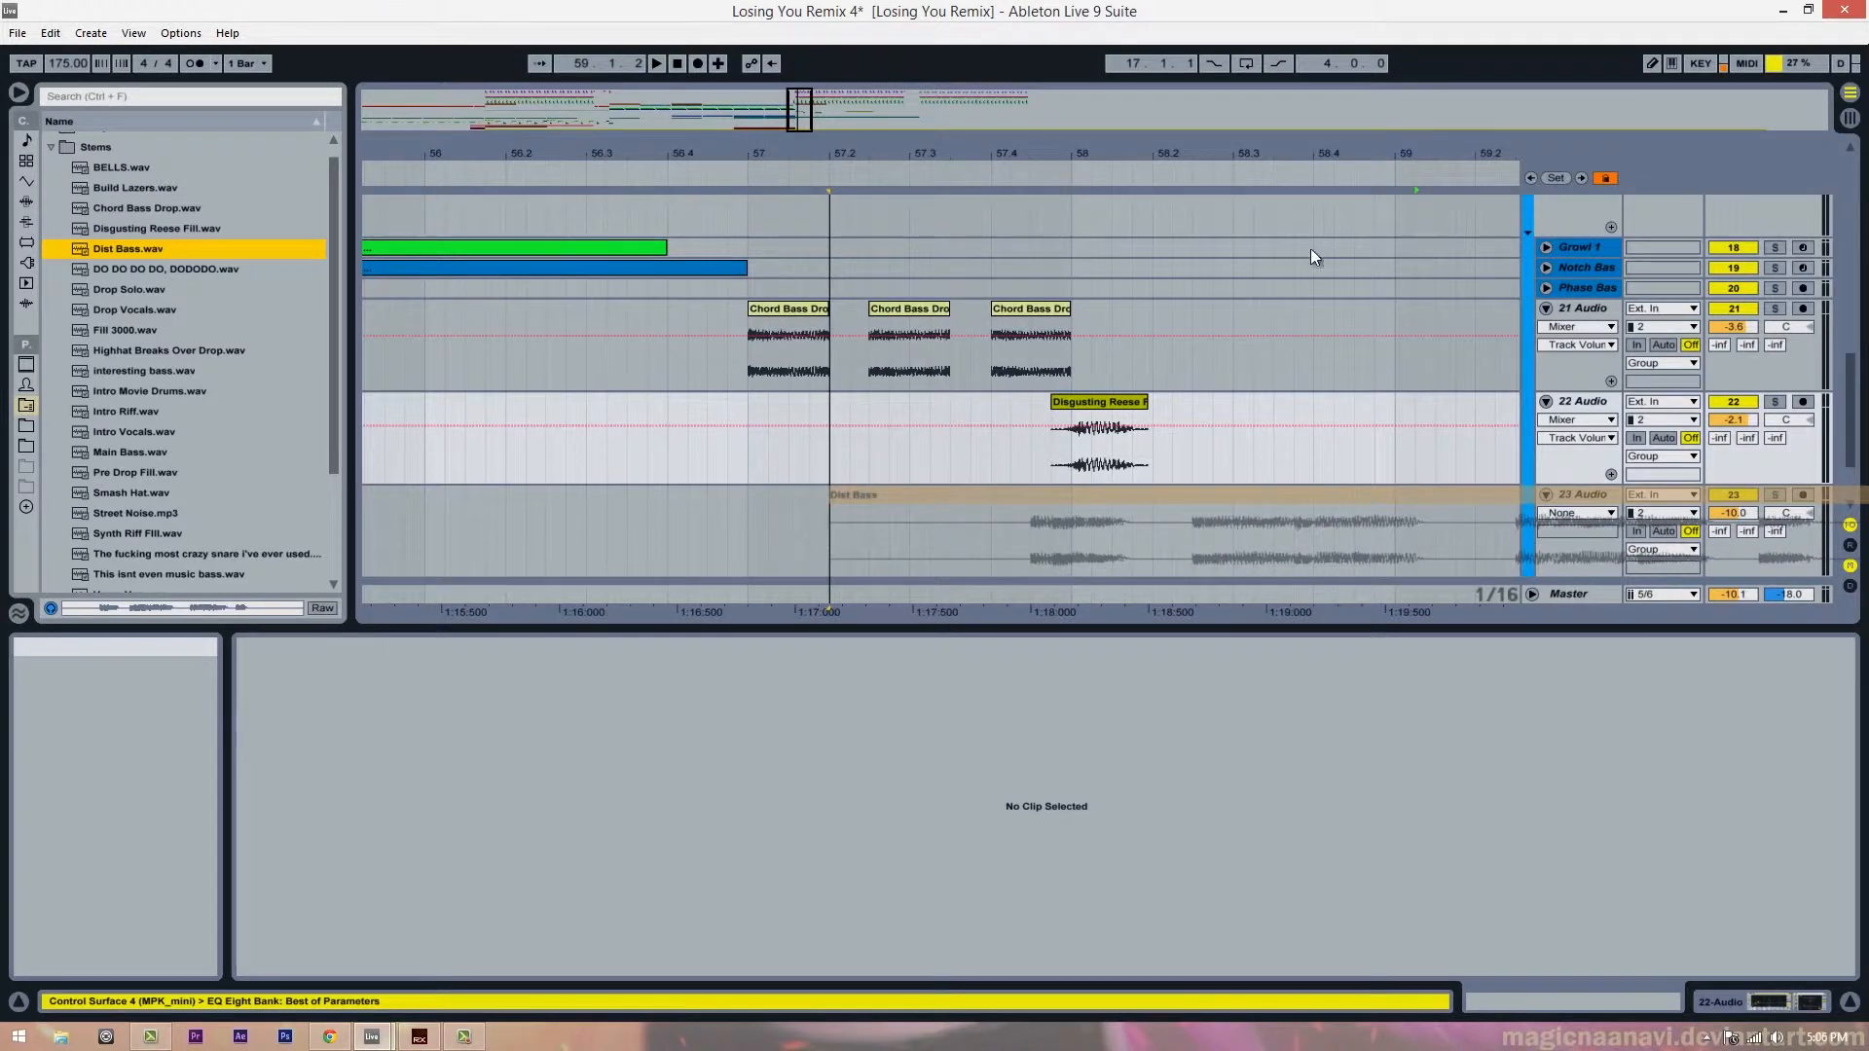
Step: Solo 23 Audio to audition the Dist Bass clip from 58.3.4, and unsolo the track
mouse_move(1310, 156)
mouse_down()
mouse_move(1336, 158)
mouse_move(1278, 166)
mouse_up()
scroll(1176, 467, down, 1)
click(1254, 495)
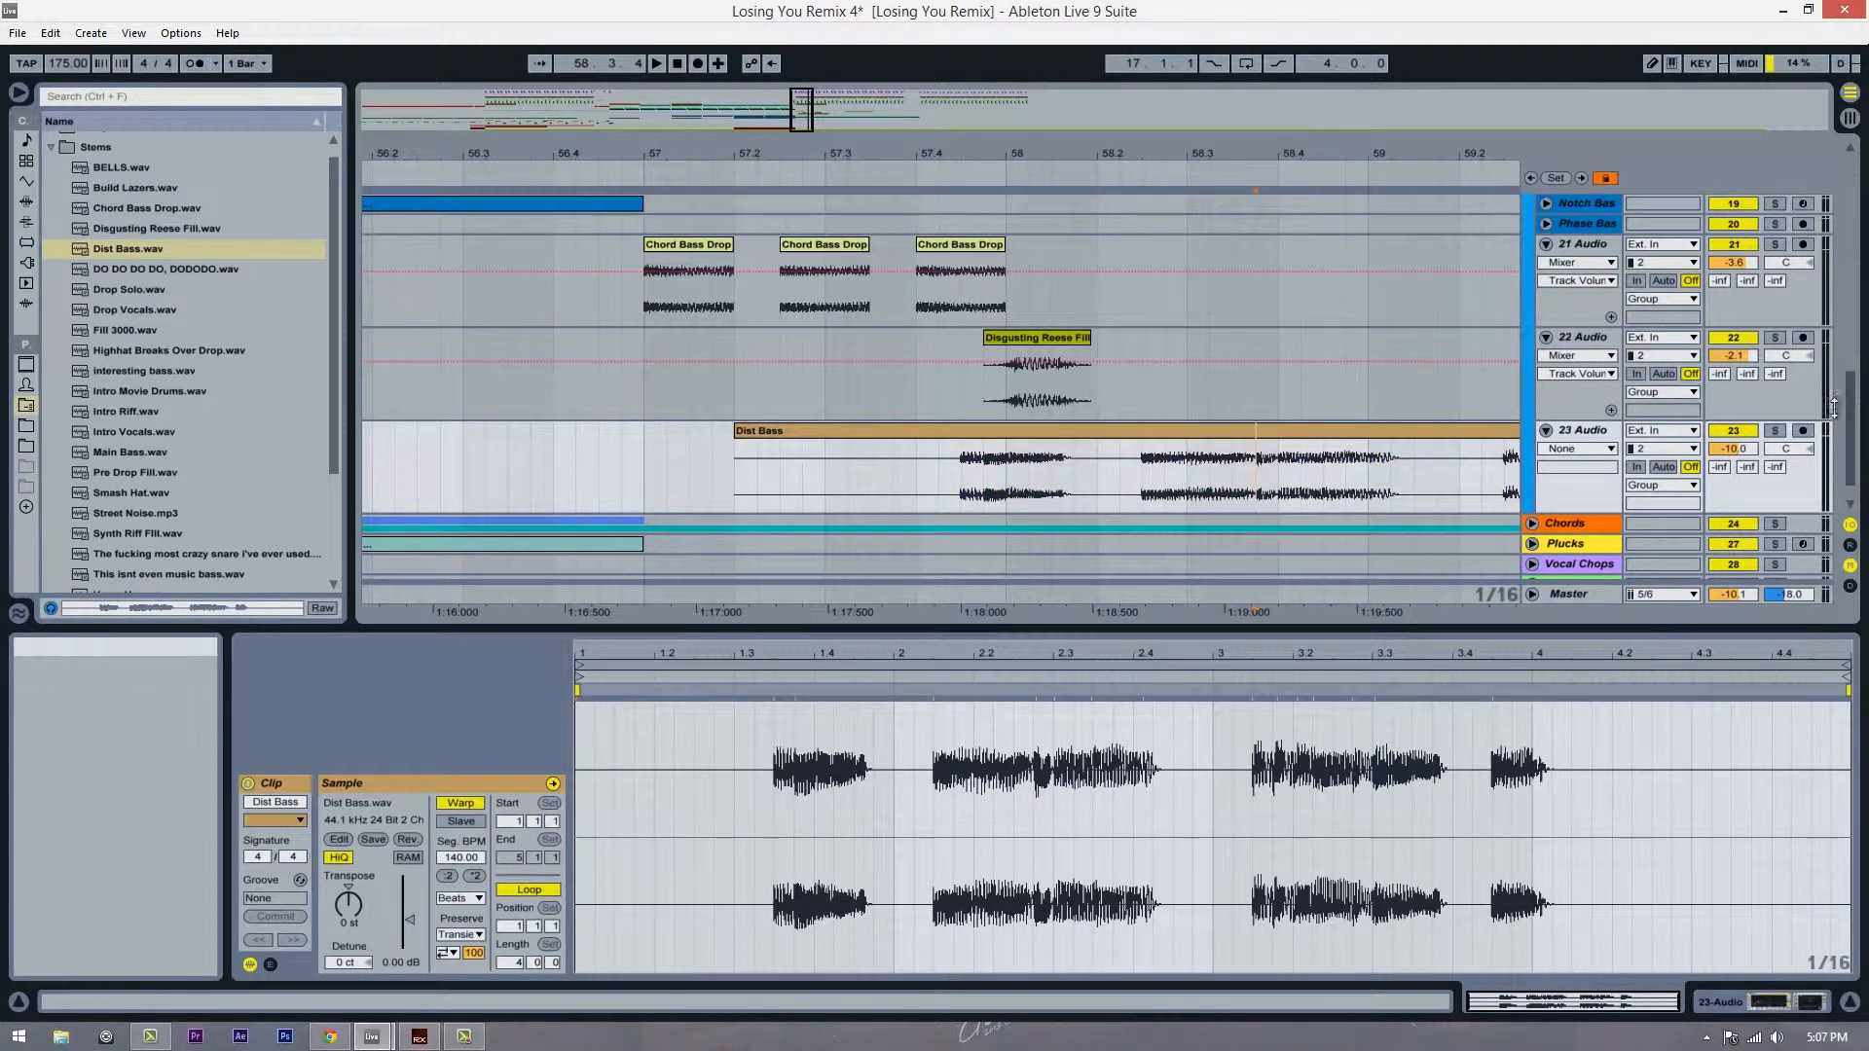
click(1777, 431)
key(space)
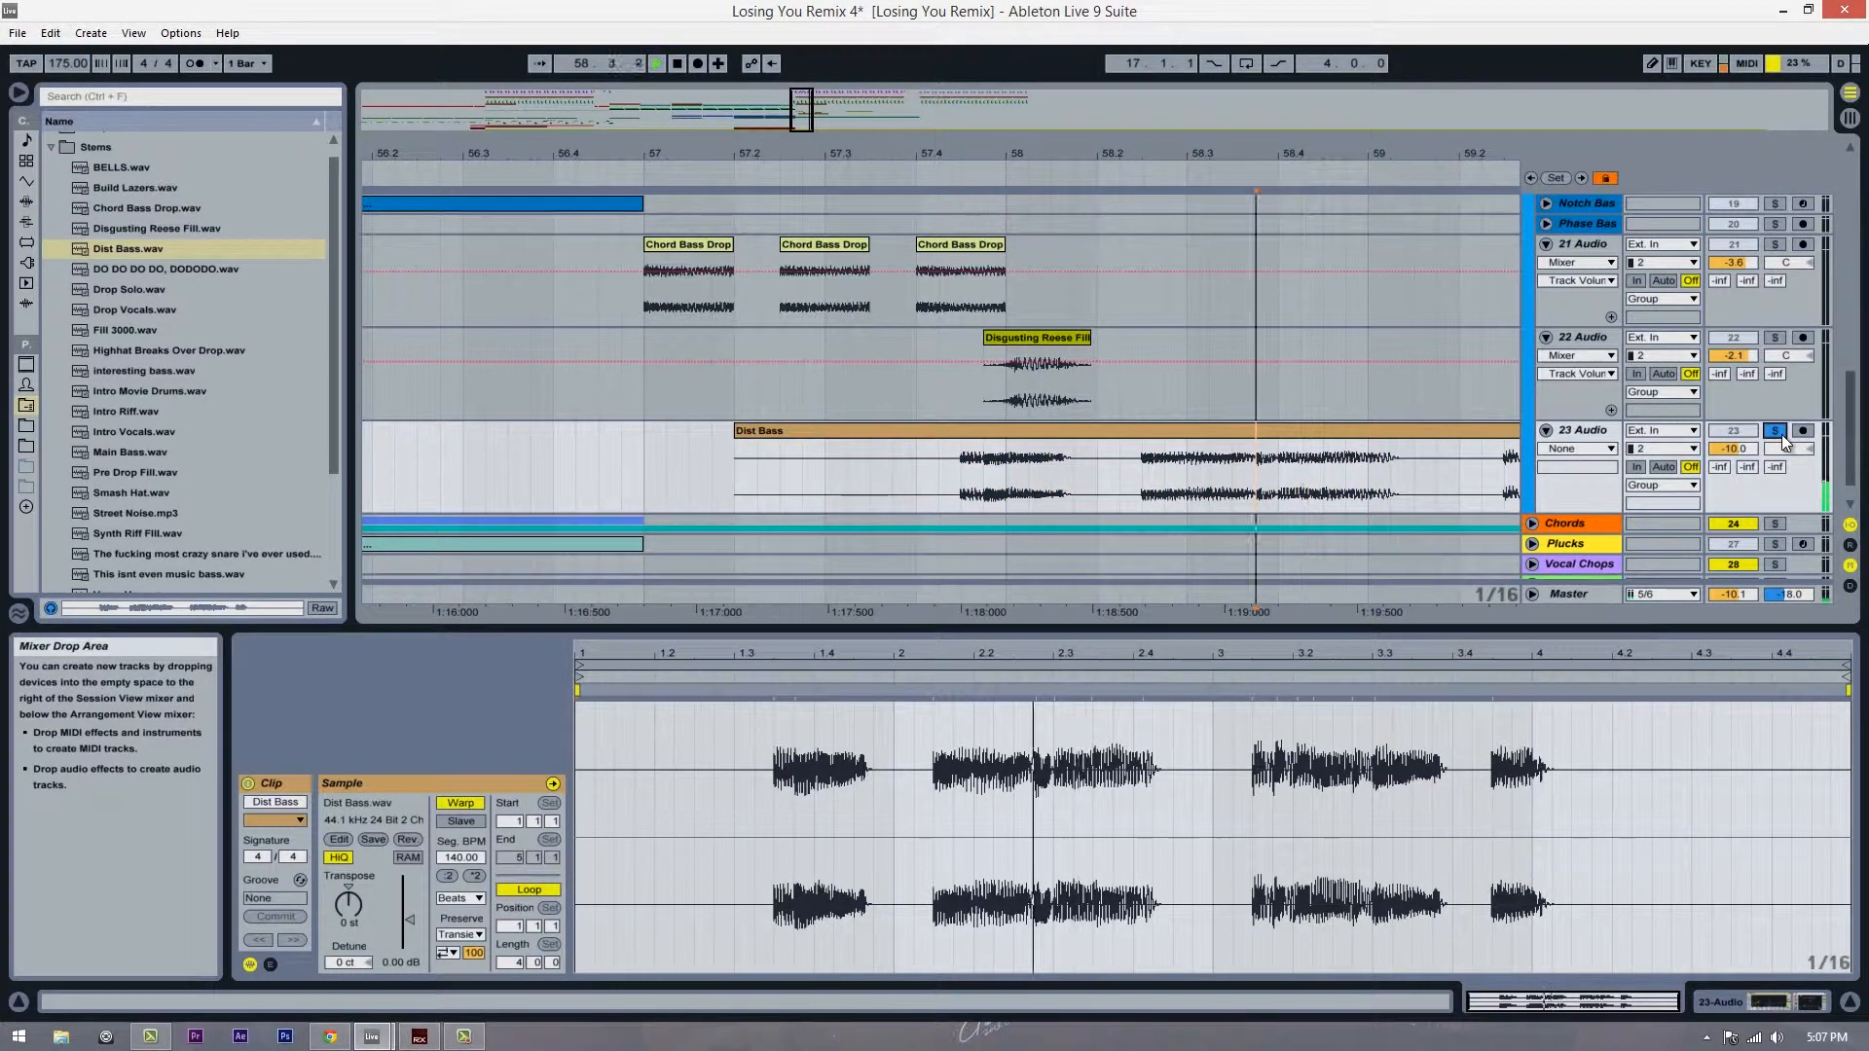
click(1775, 432)
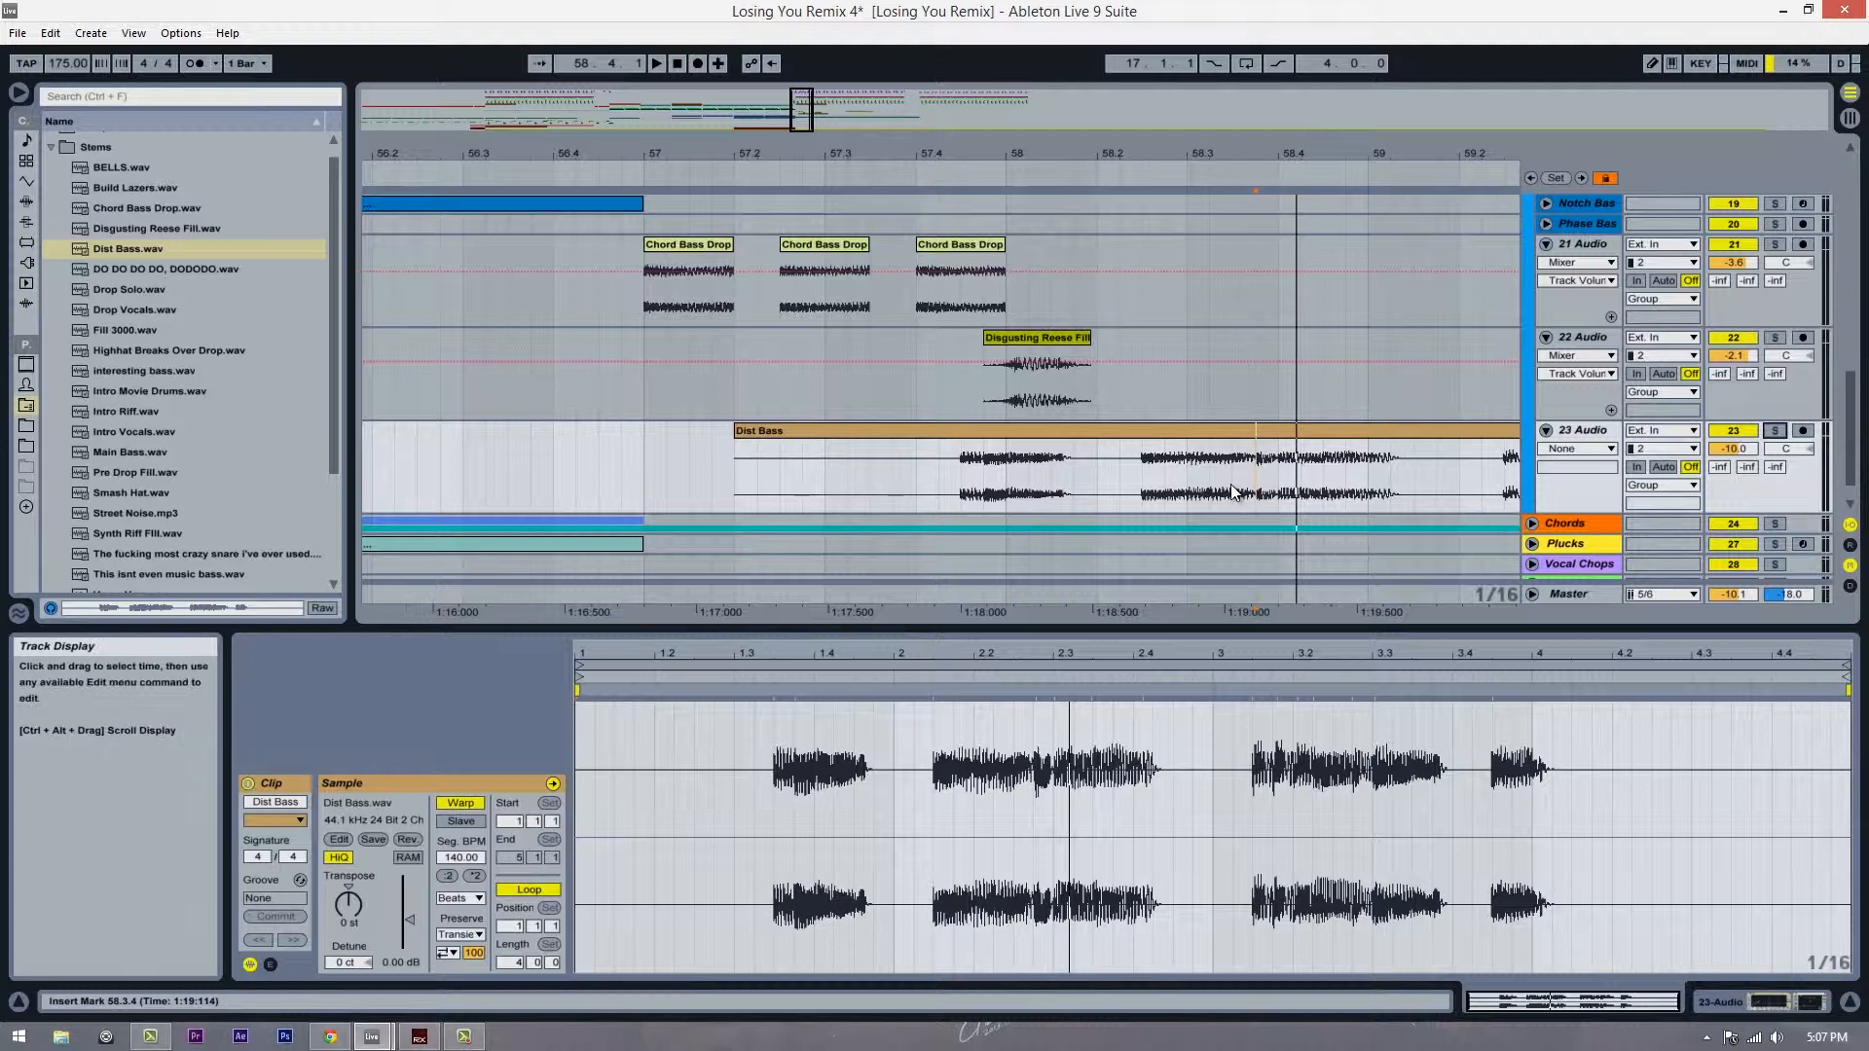
key(space)
Step: Move the Dist Bass section from 58.3.4 to 58.4.1 to 57.3.1 and play from 57.4.2
drag(1263, 485, 845, 441)
click(948, 469)
key(space)
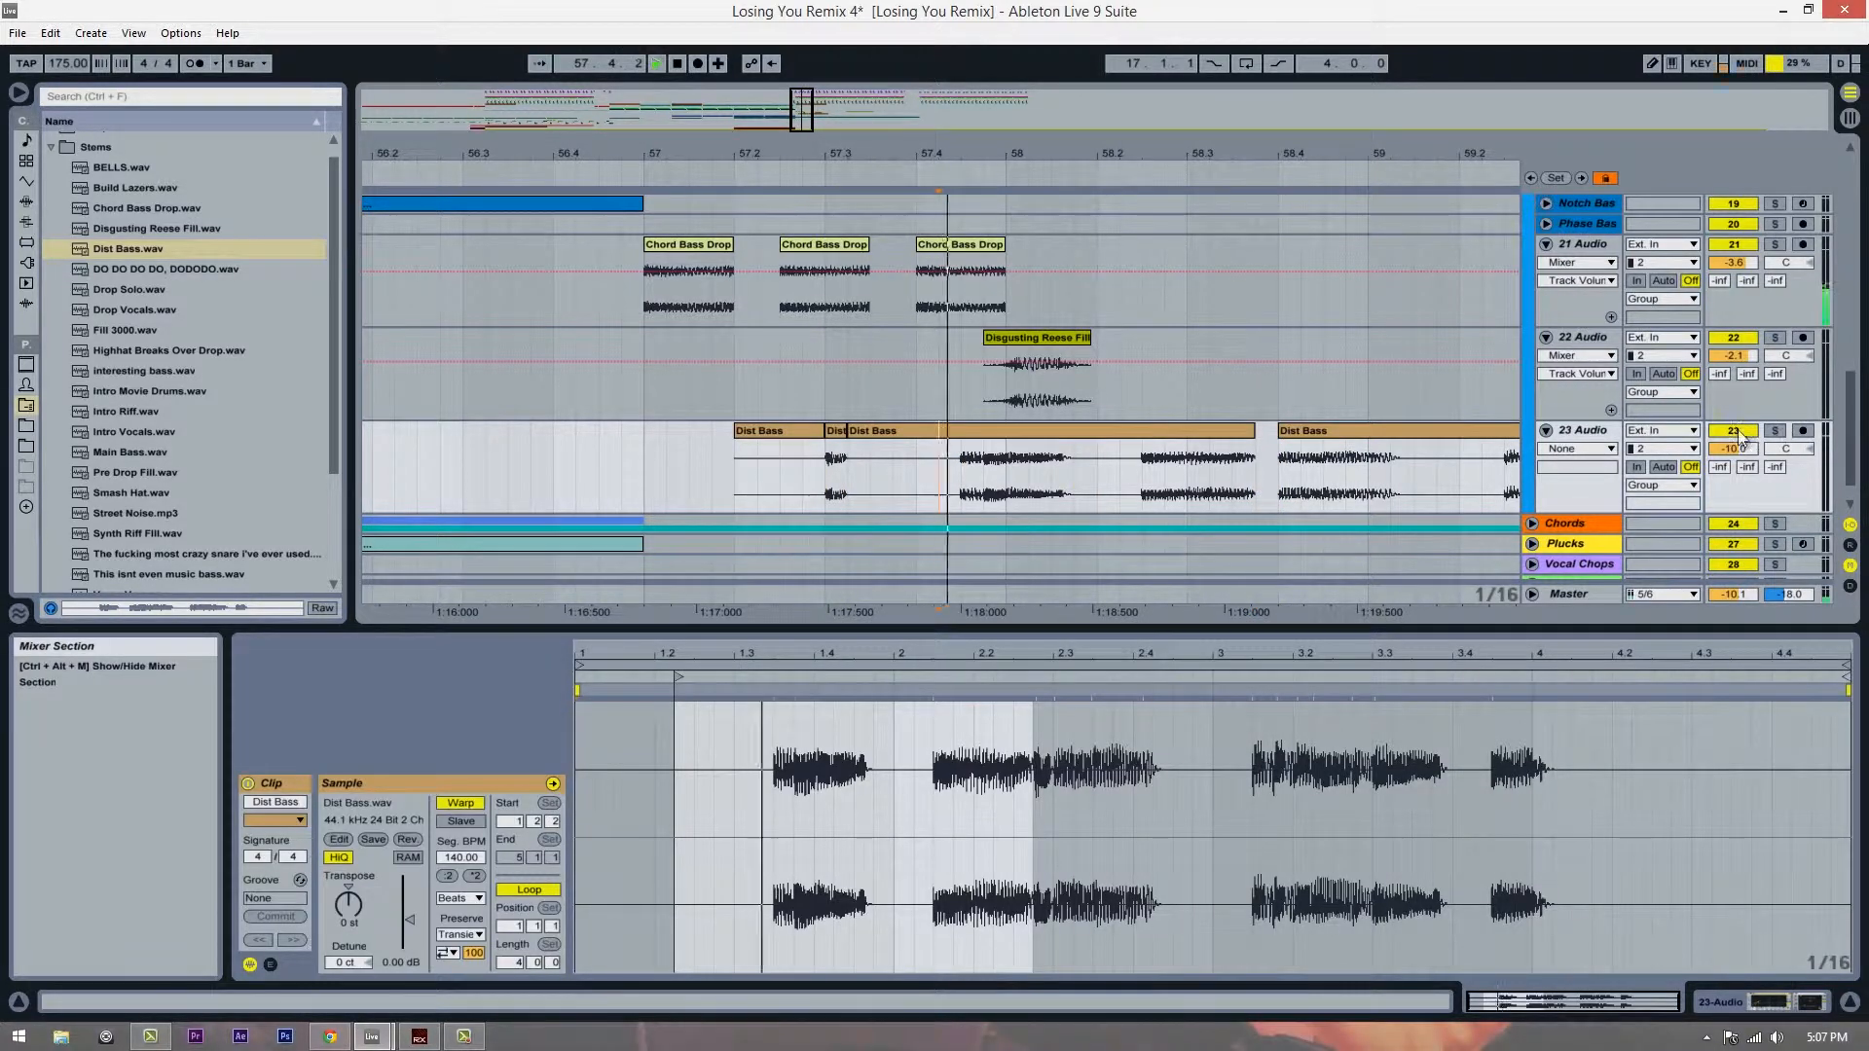
Step: Solo 23 Audio and move the Dist Bass section from 58.1.1 to 58.1.4 to 57.3.3
click(1774, 431)
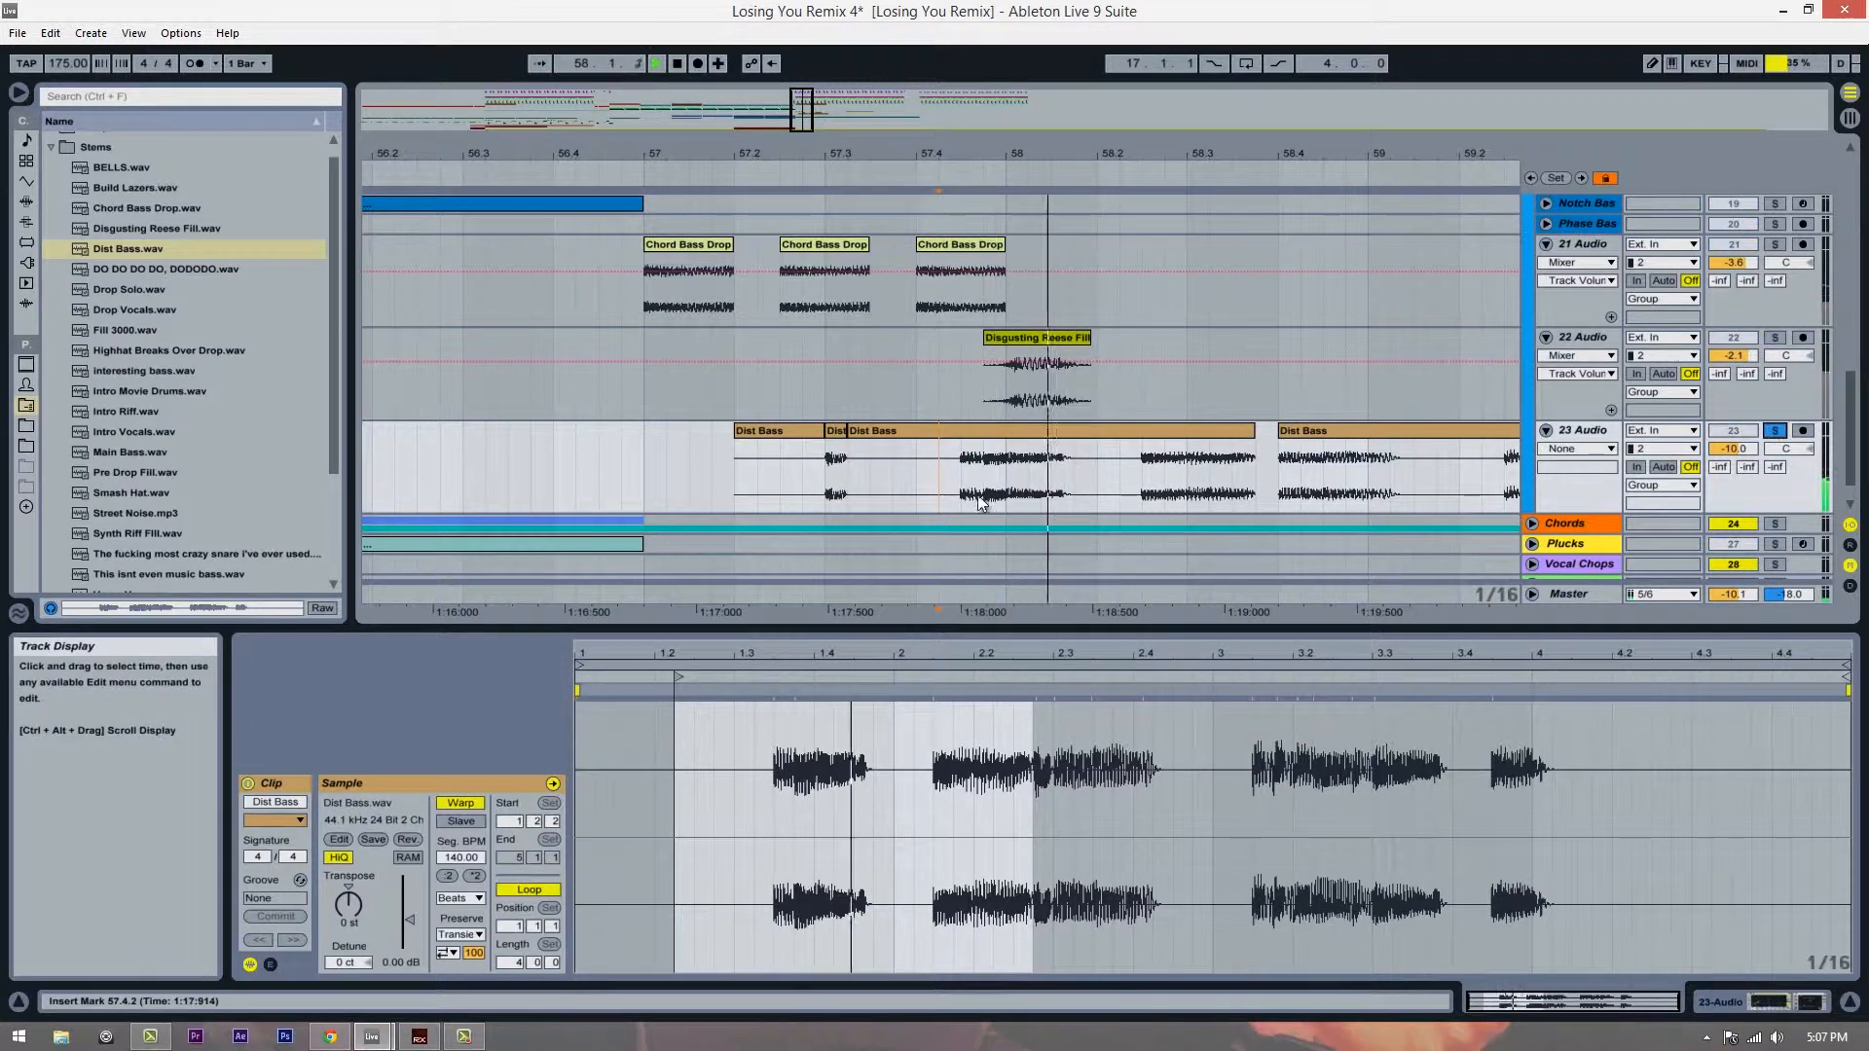
click(985, 491)
click(1002, 500)
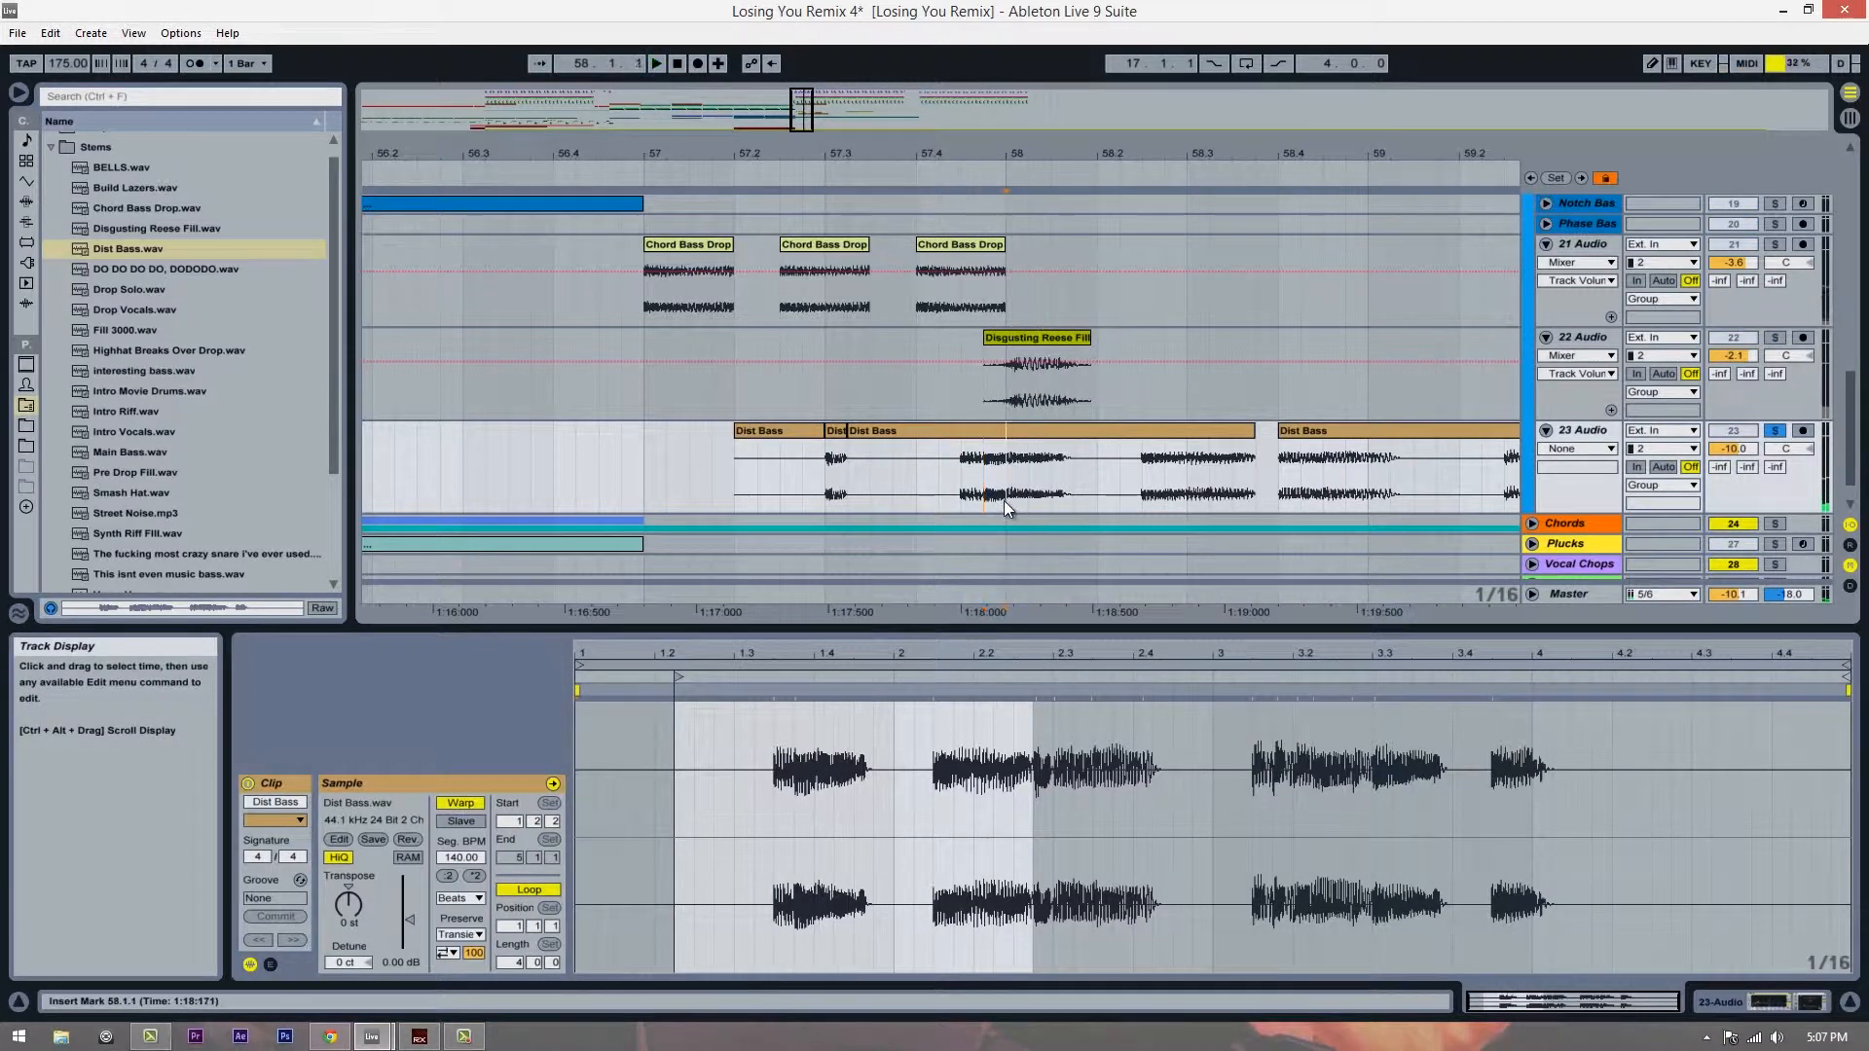
shift+click(1076, 499)
drag(1045, 449, 909, 445)
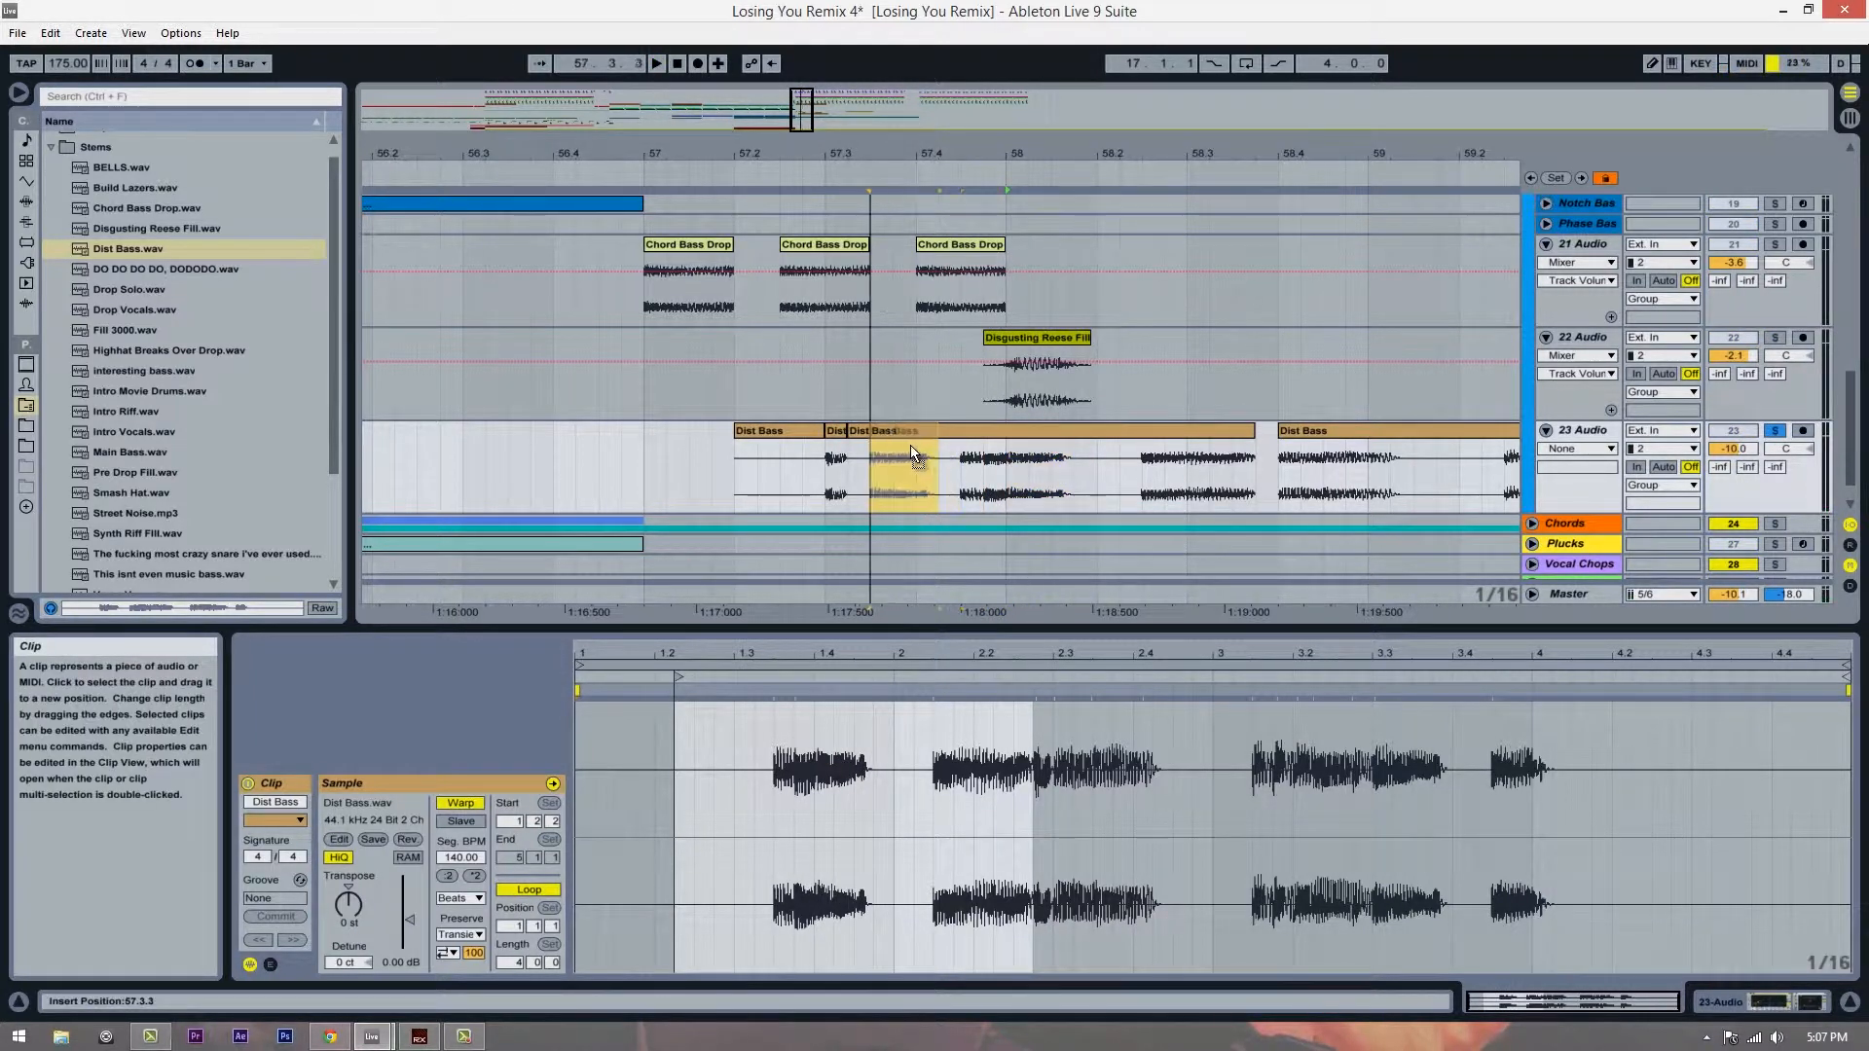
Step: Switch the warp mode of the Dist Bass clip starting at 58.4.1 to Pro and play it from 59.2.3
click(1145, 498)
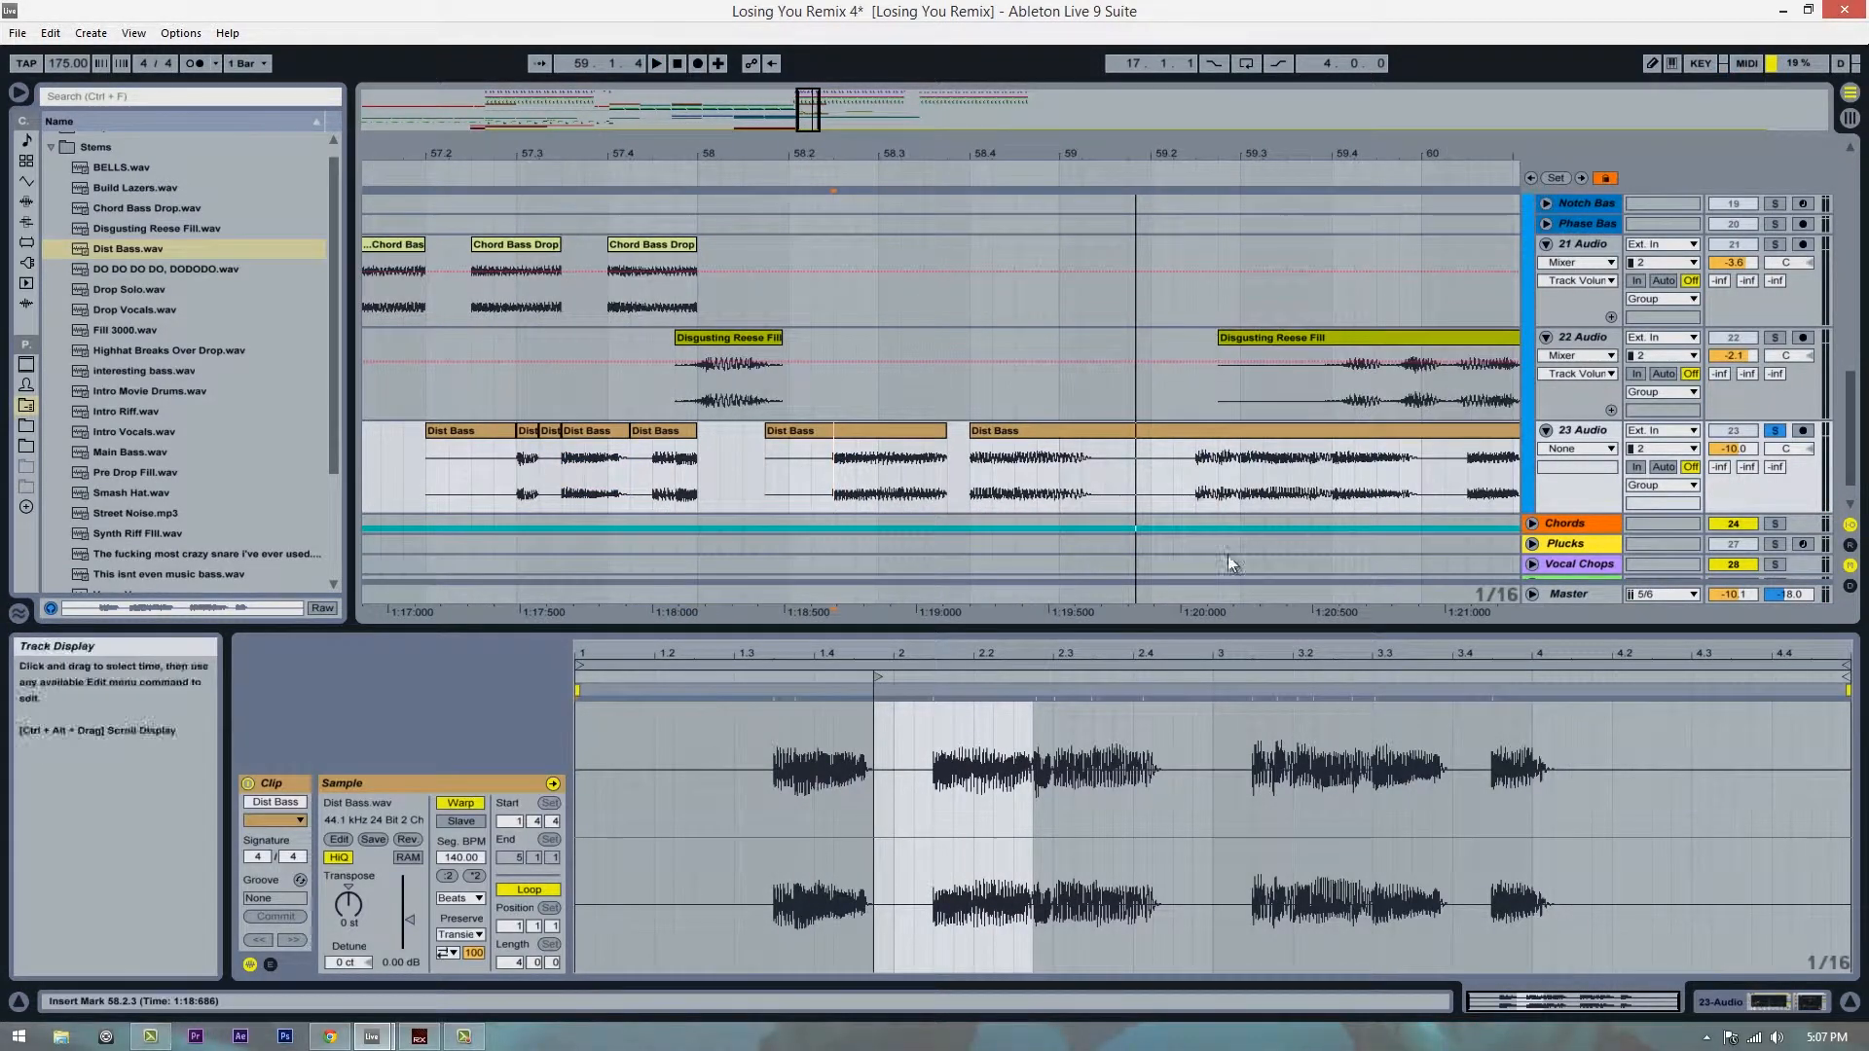
click(1195, 493)
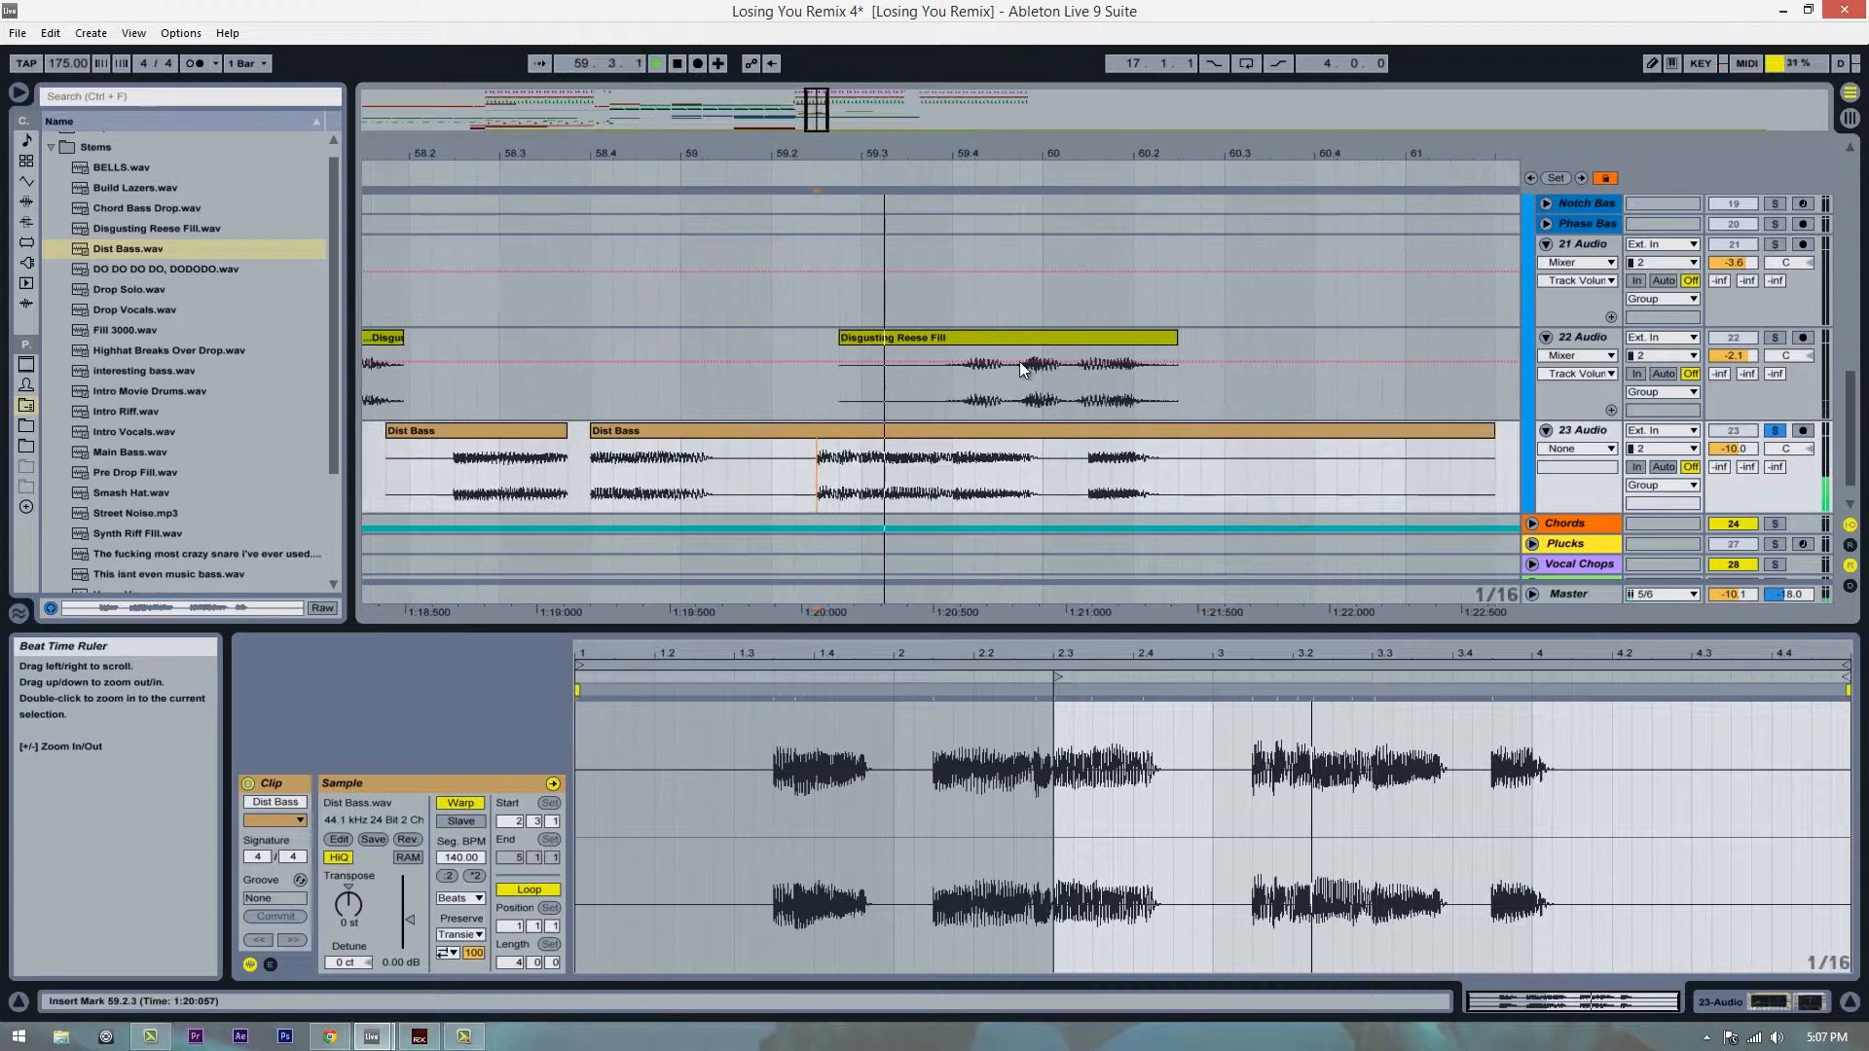
click(891, 434)
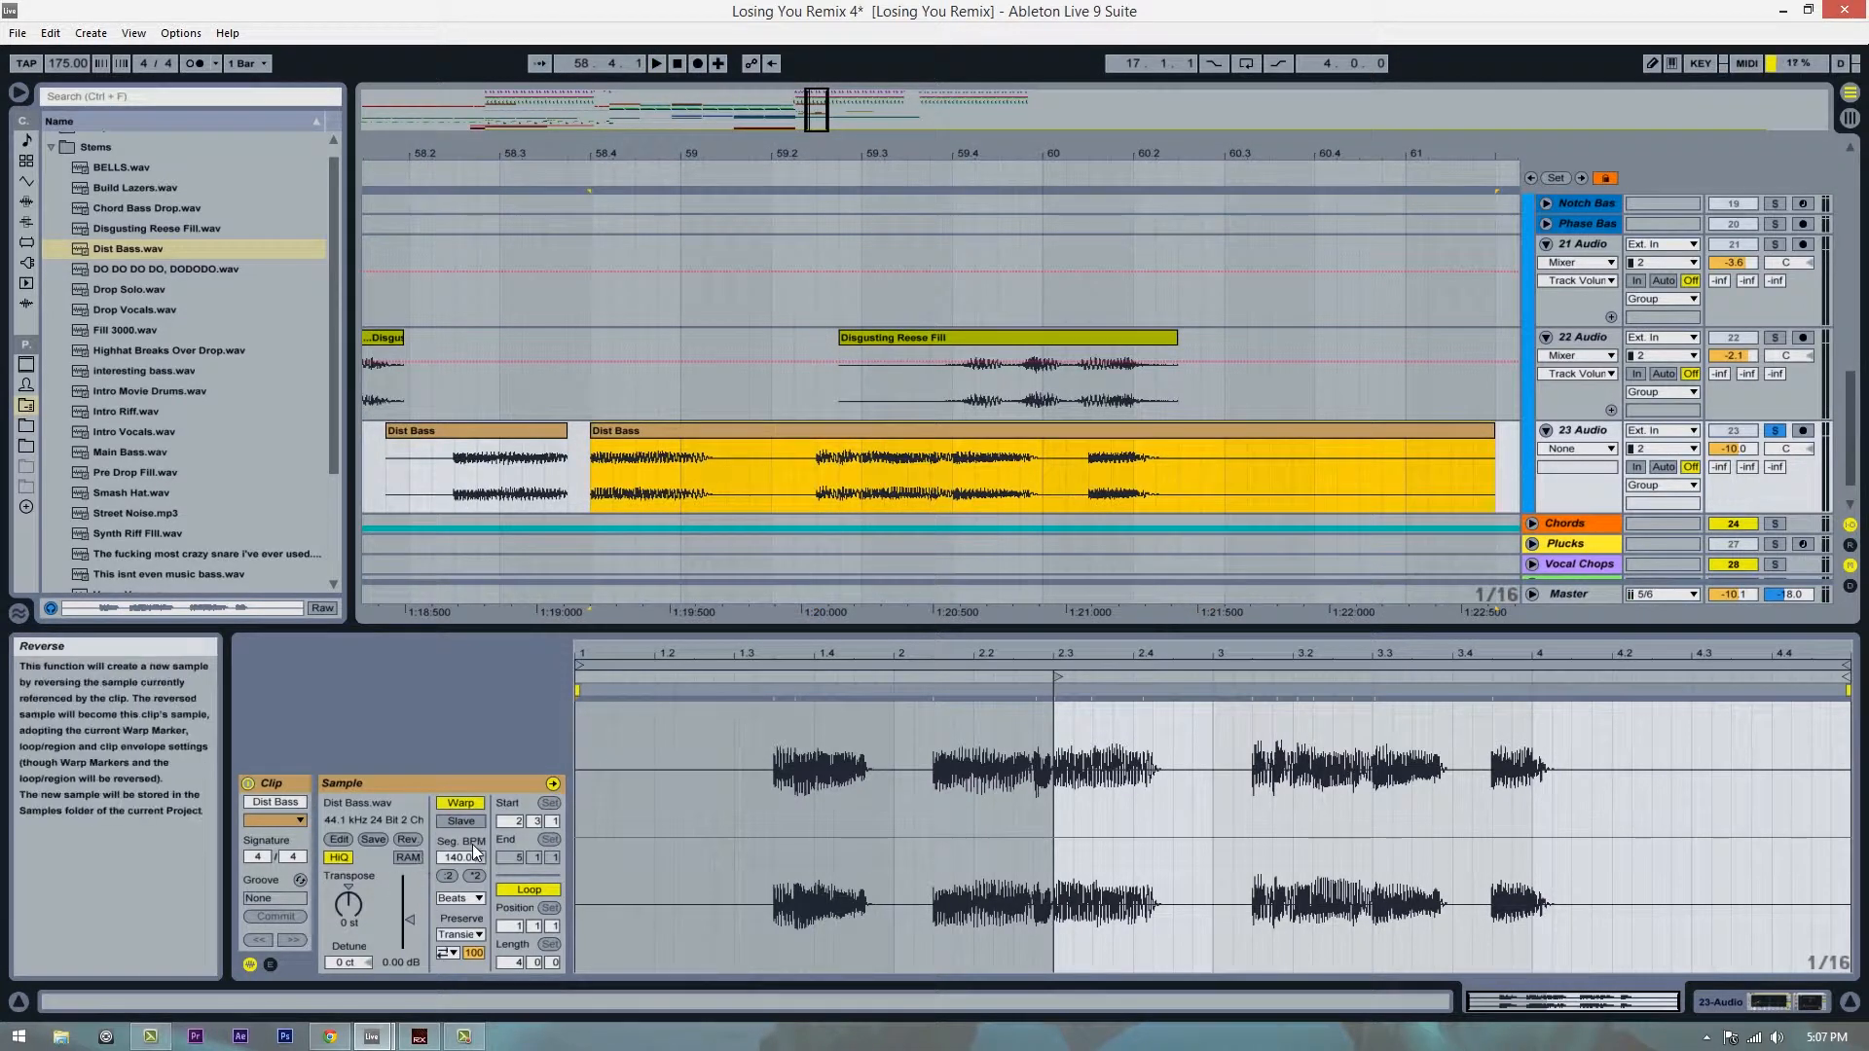
click(469, 895)
click(482, 997)
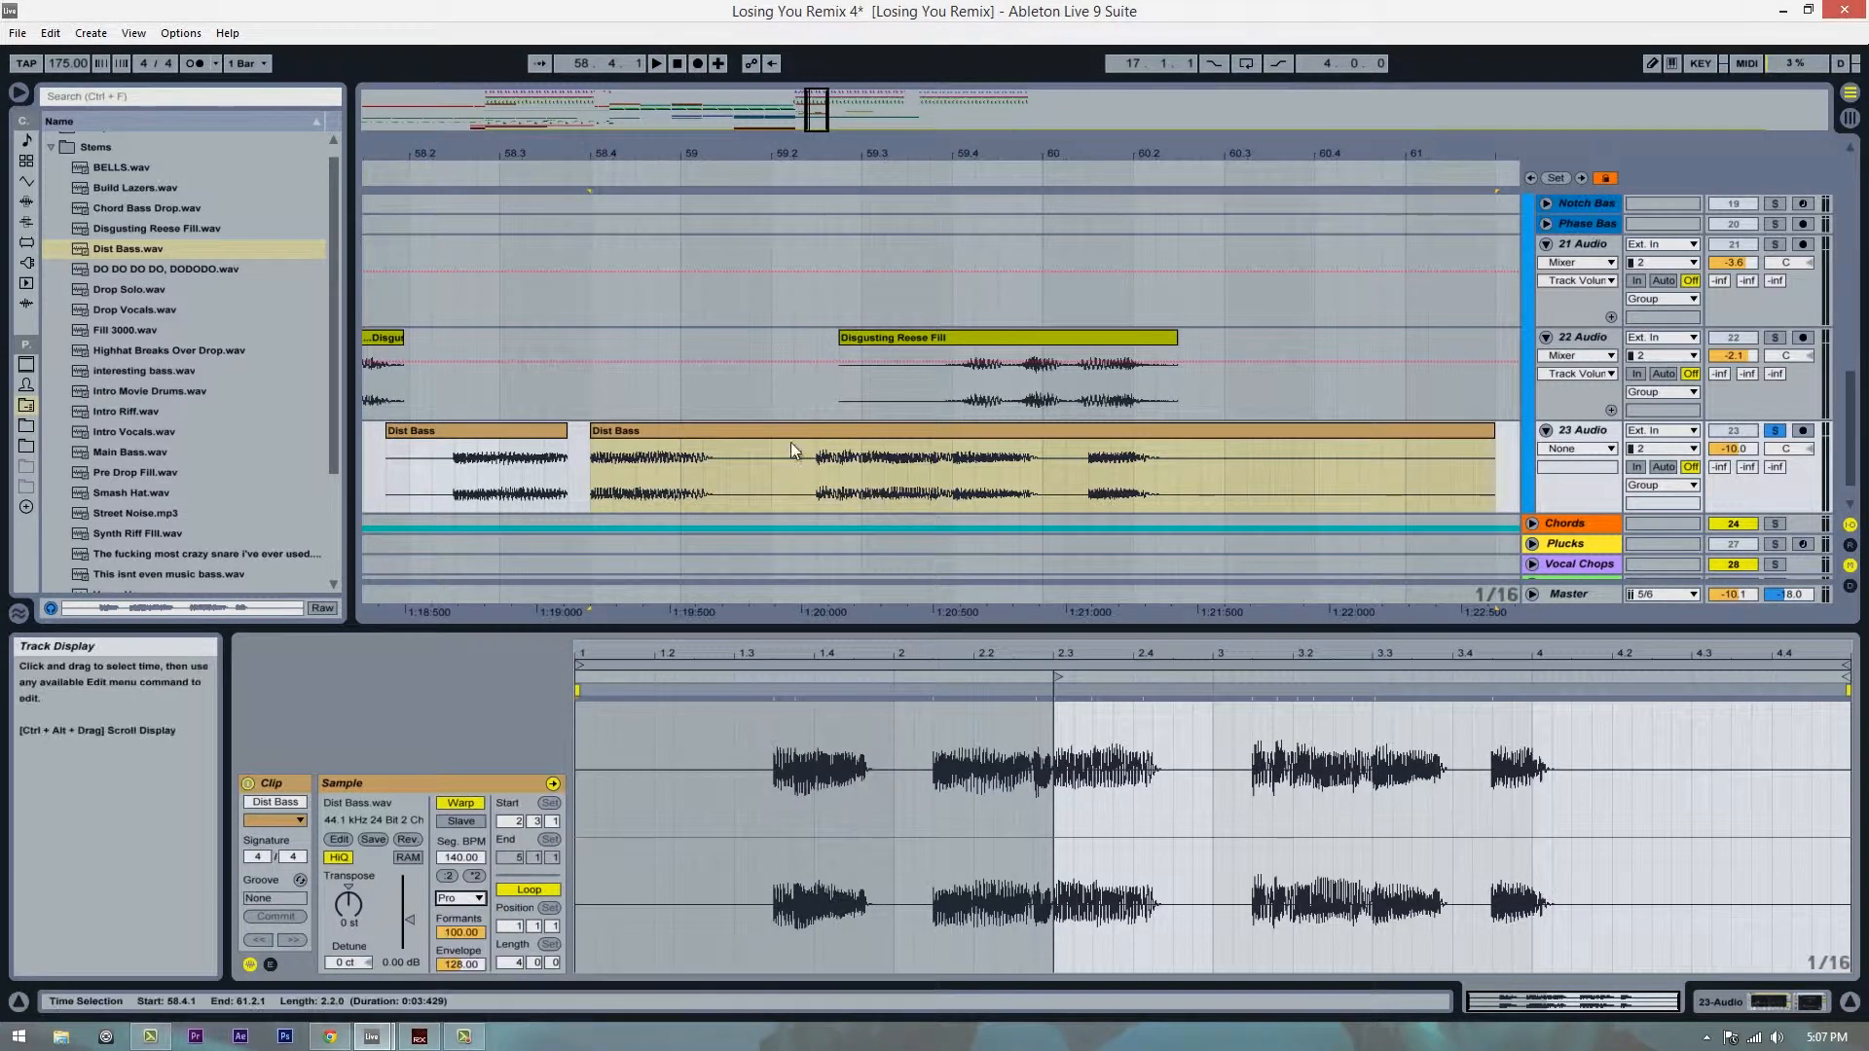
key(space)
click(815, 475)
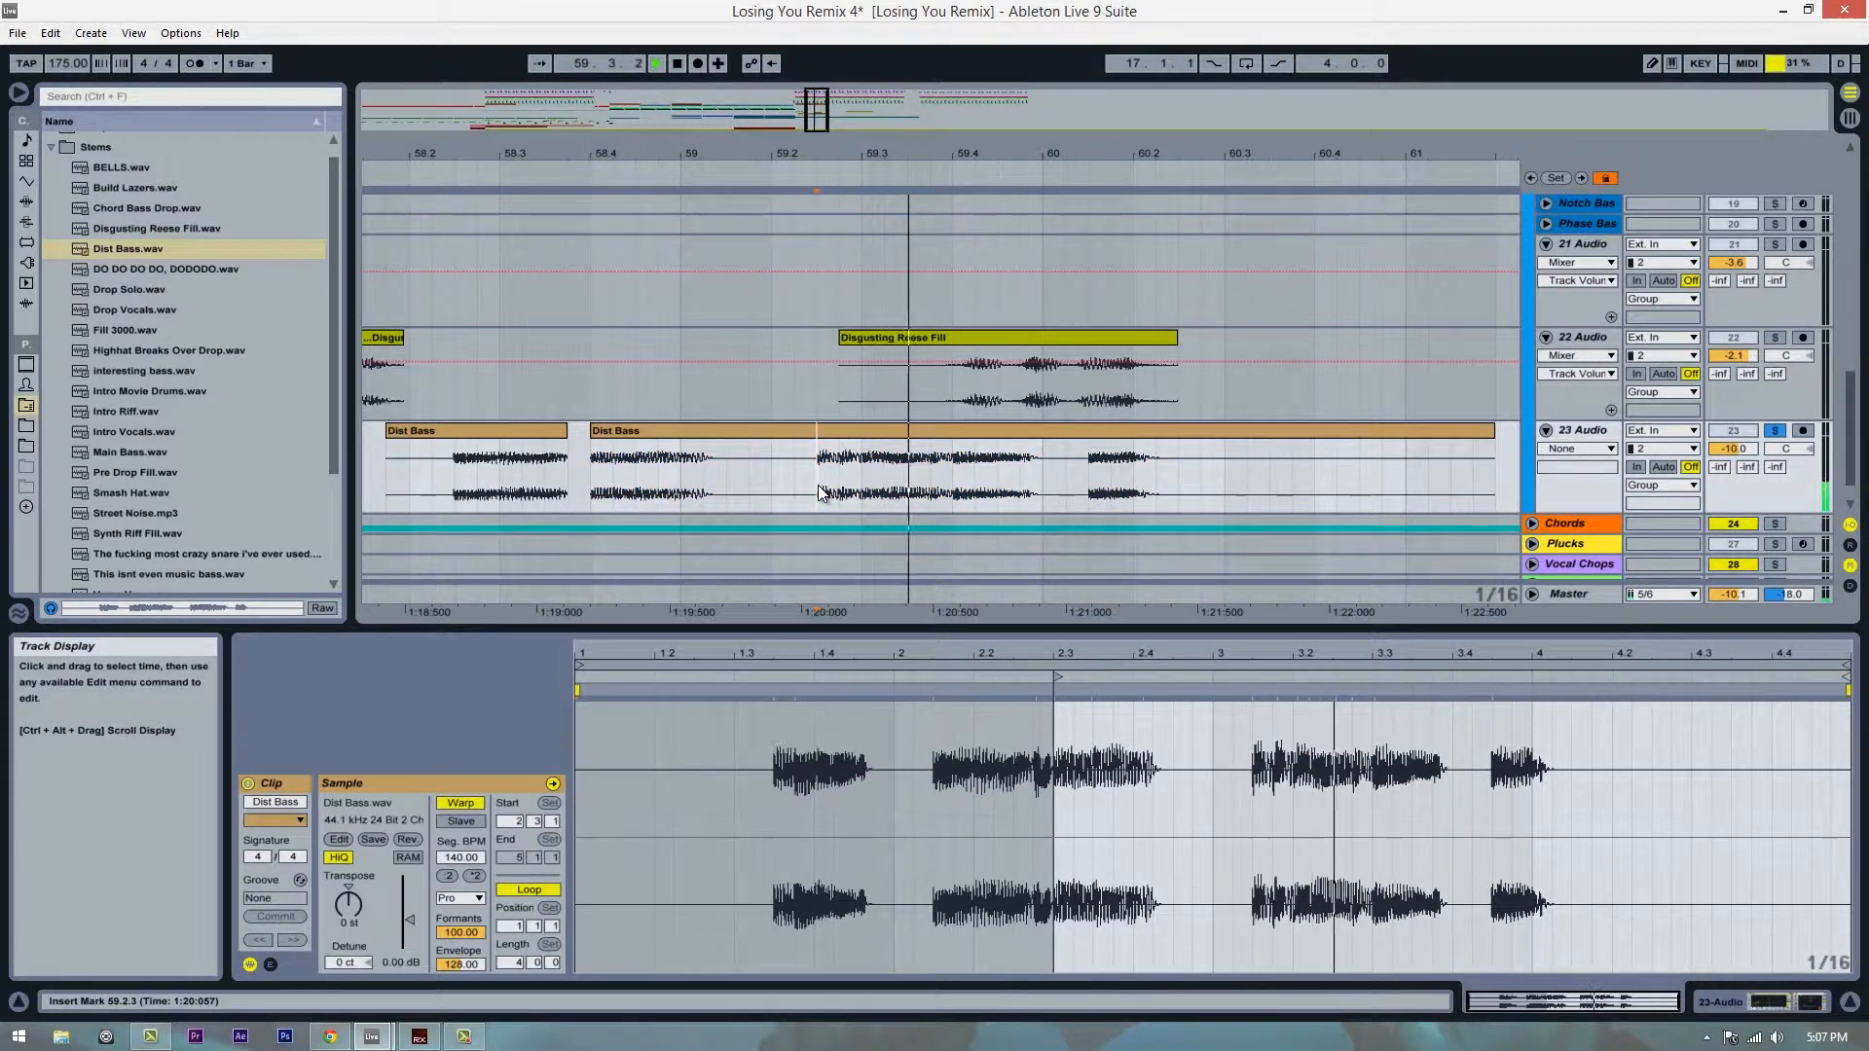
Step: Audition the Dist Bass section from 59.2.3 to 59.3.1 and split it off as its own slice
drag(818, 483, 857, 483)
key(space)
key(space)
key(space)
key(space)
key(ctrl+e)
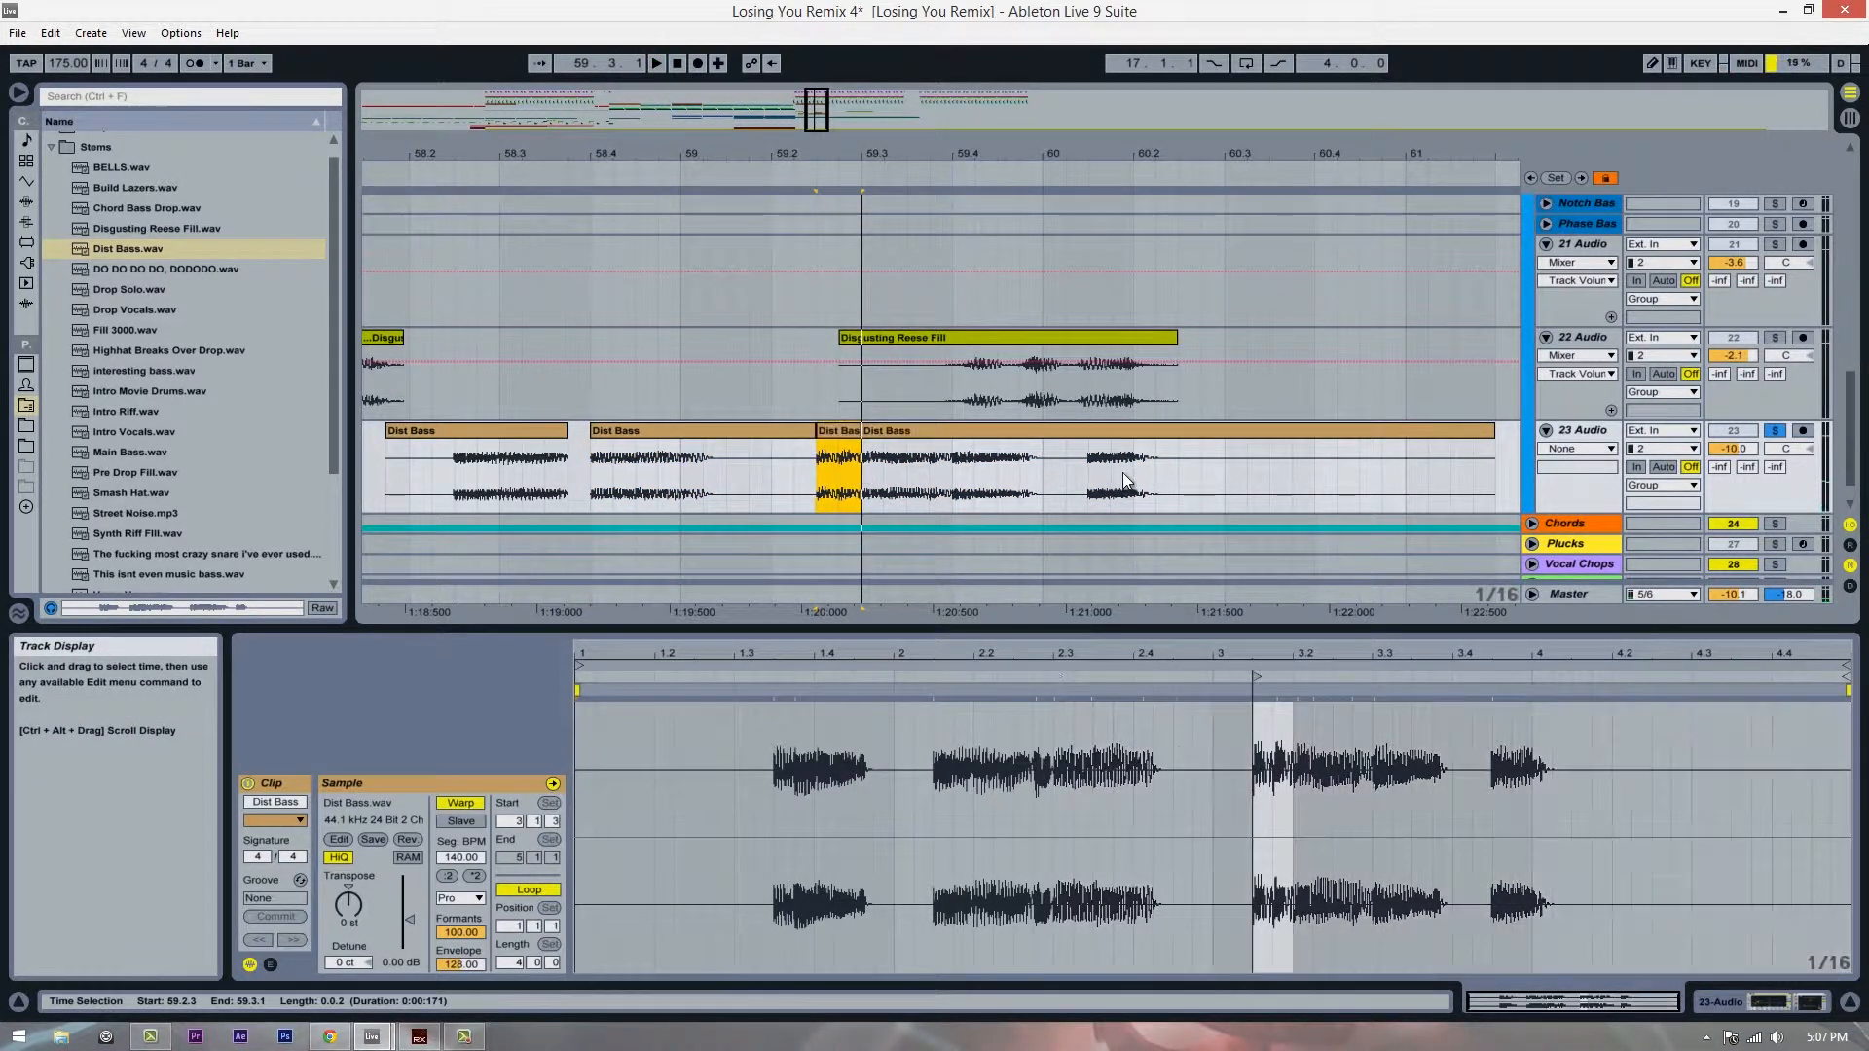
Step: Audition the remaining Dist Bass clip from 60.1.3 and from 59.4.1 for more usable hits
click(1084, 486)
key(space)
key(space)
click(956, 495)
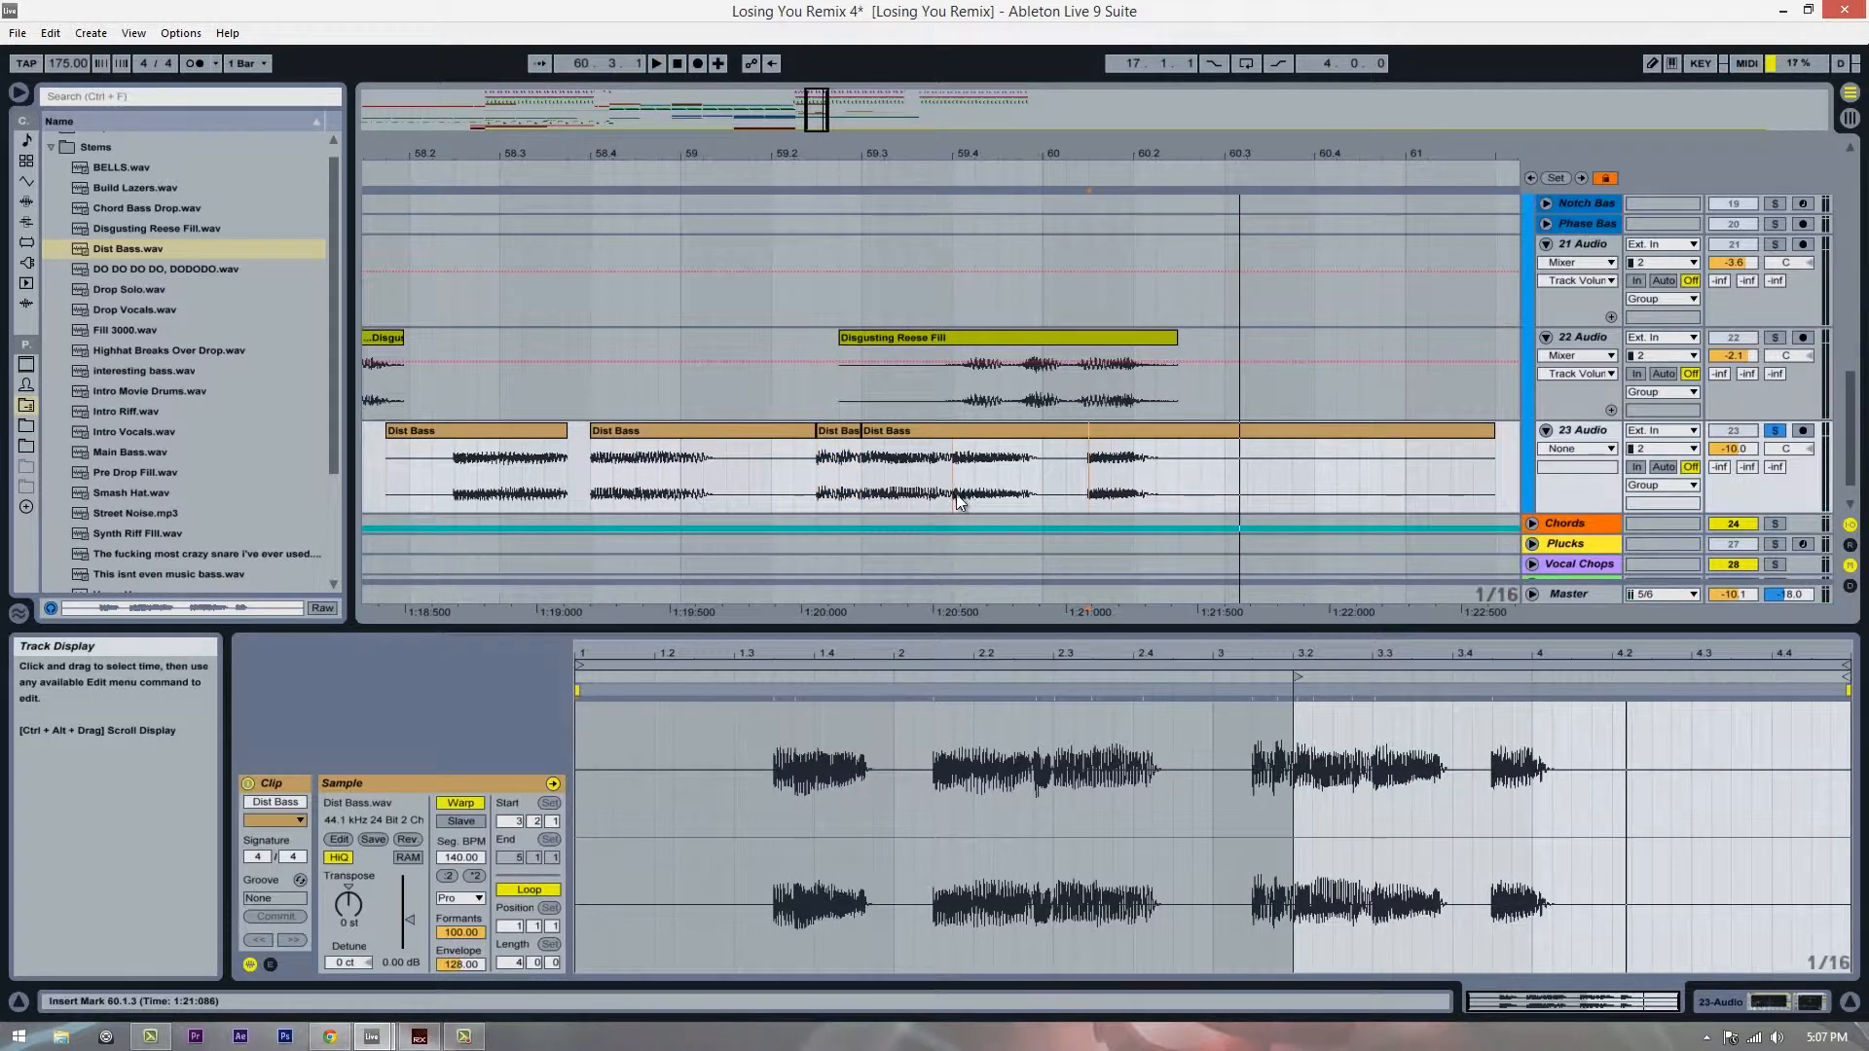
key(space)
key(space)
drag(1055, 163, 1065, 156)
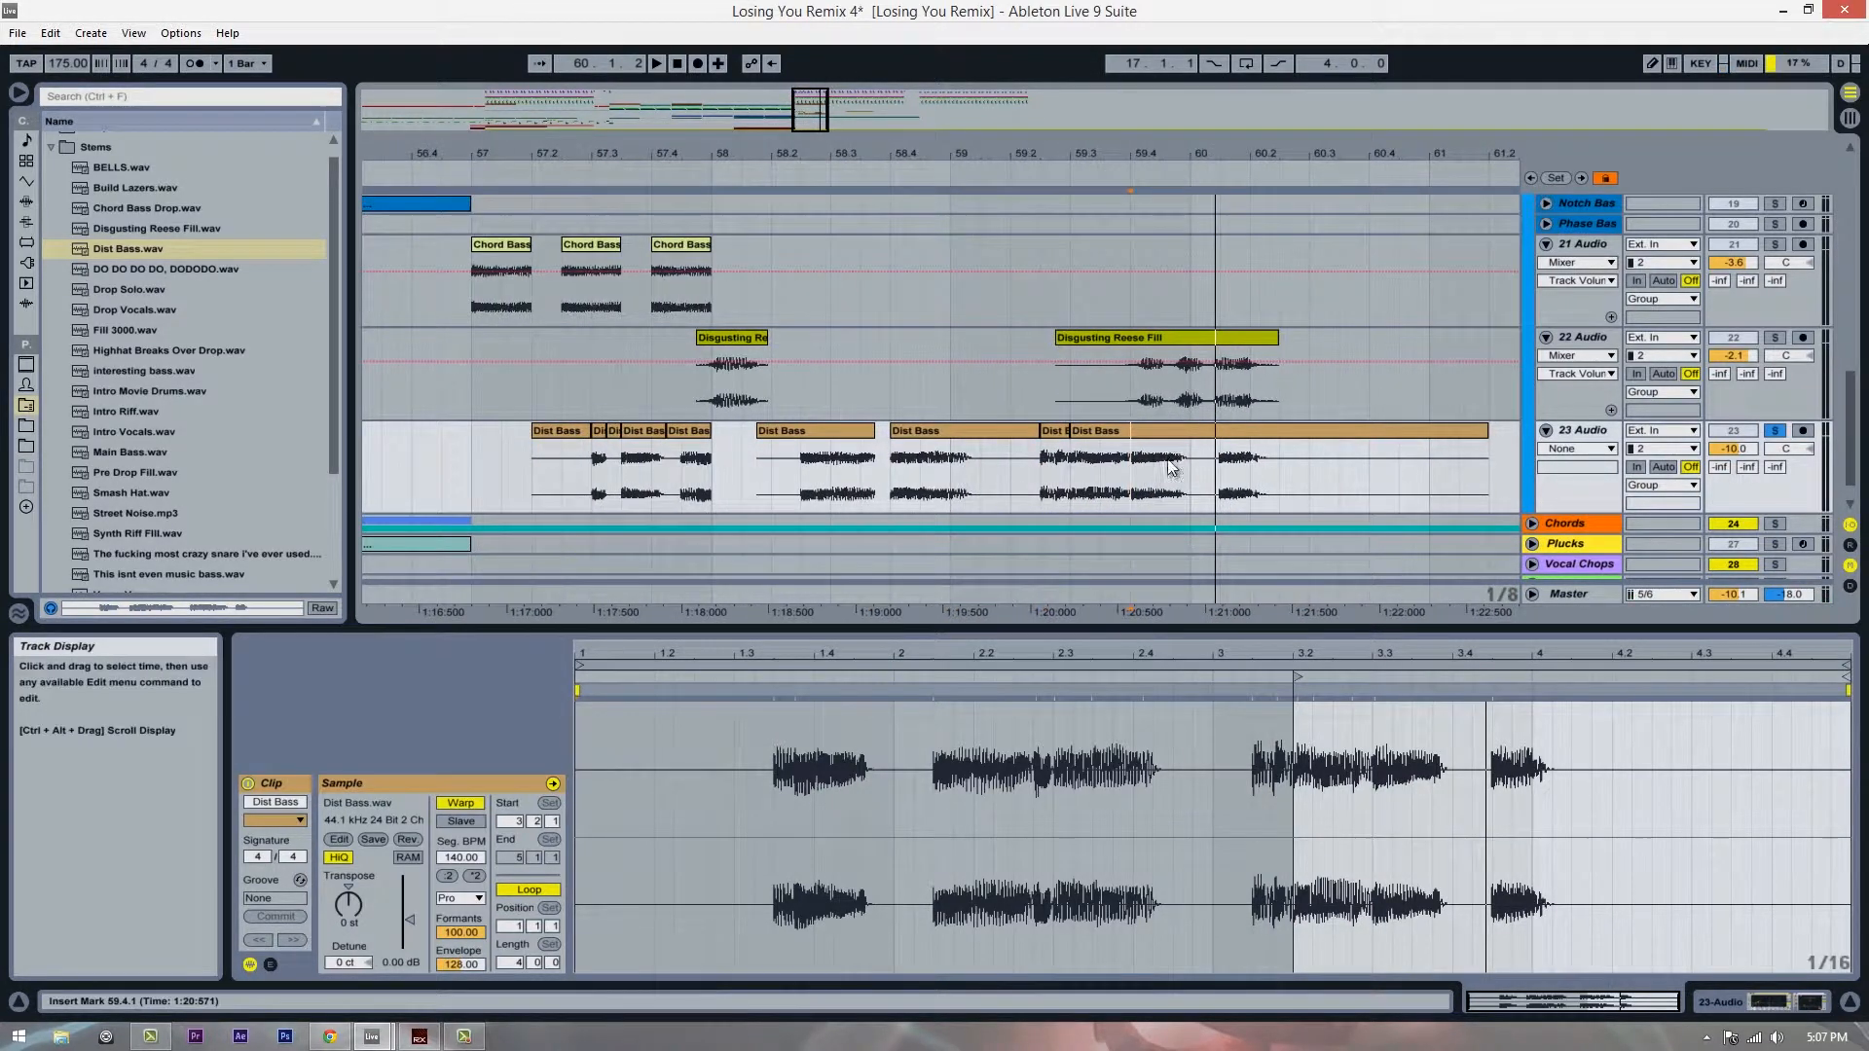
Step: Delete the unneeded Dist Bass pieces, keeping four slices, and unsolo 23 Audio with its volume set to -2.4 dB
click(1172, 429)
key(Delete)
click(934, 430)
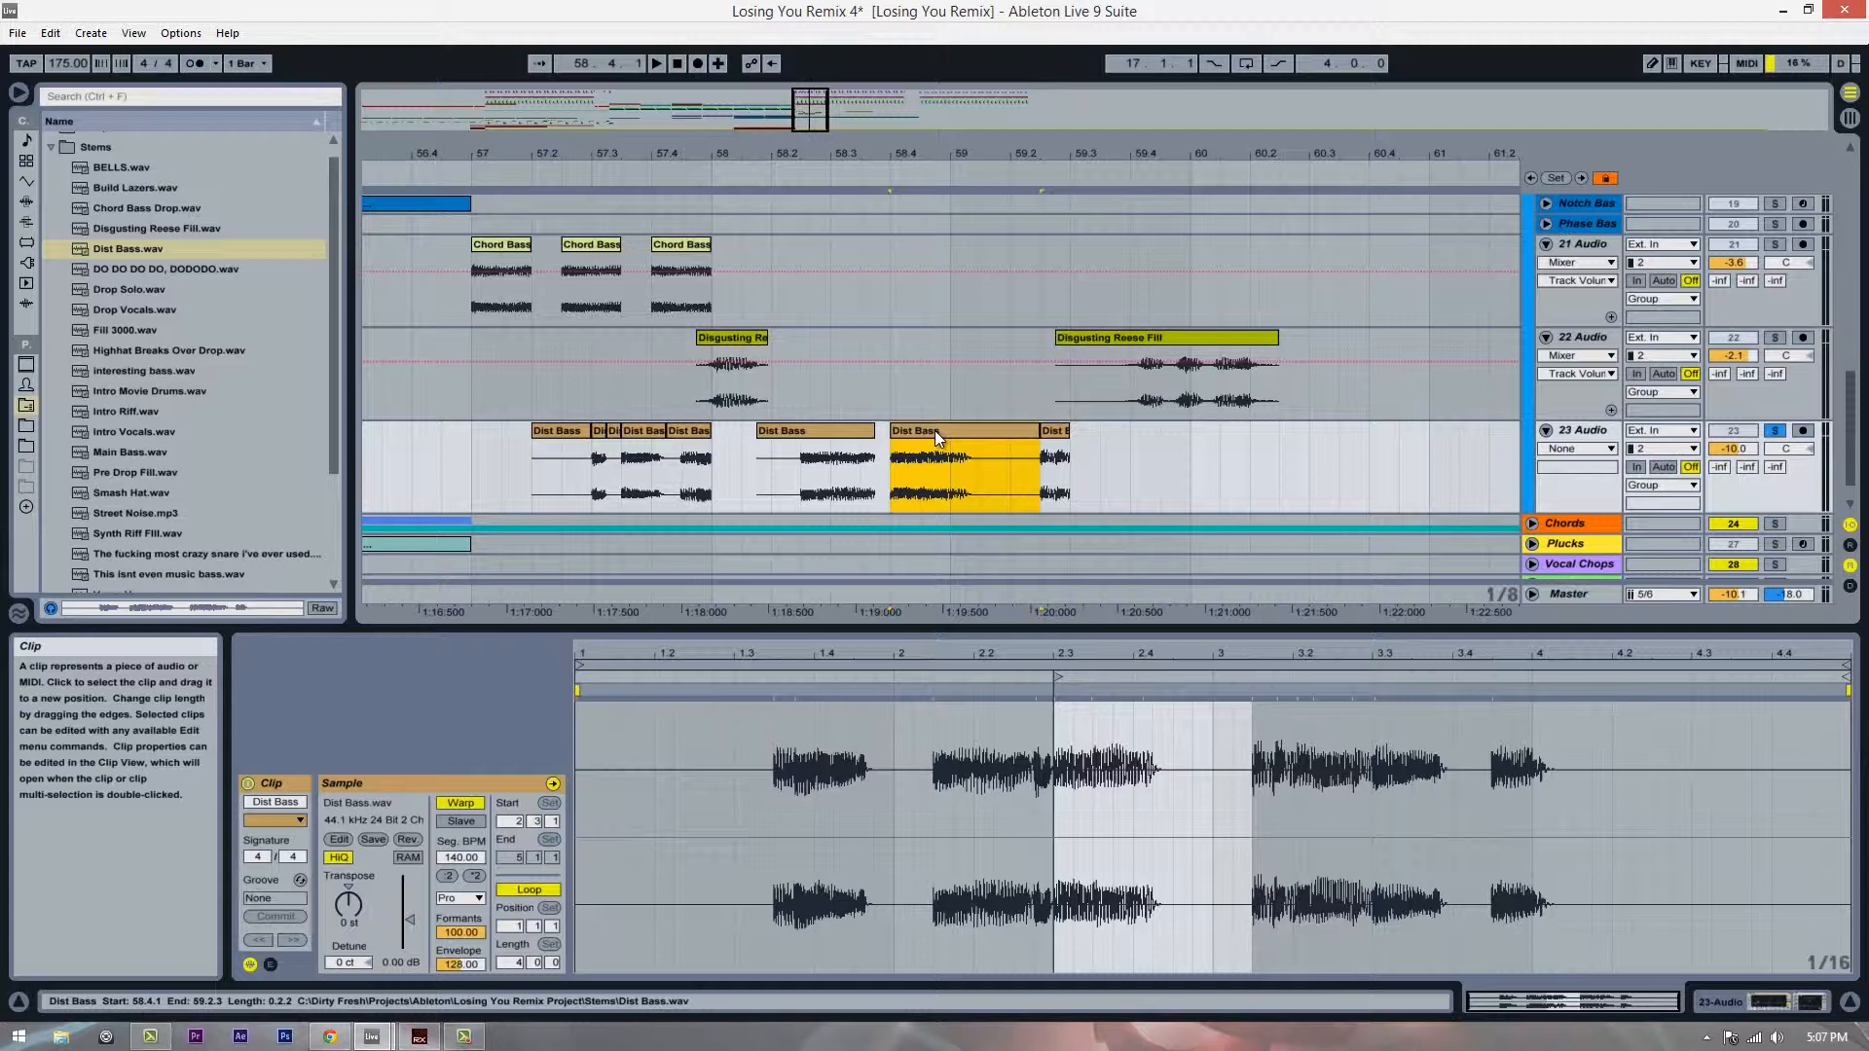
key(Delete)
click(854, 430)
key(Delete)
click(613, 430)
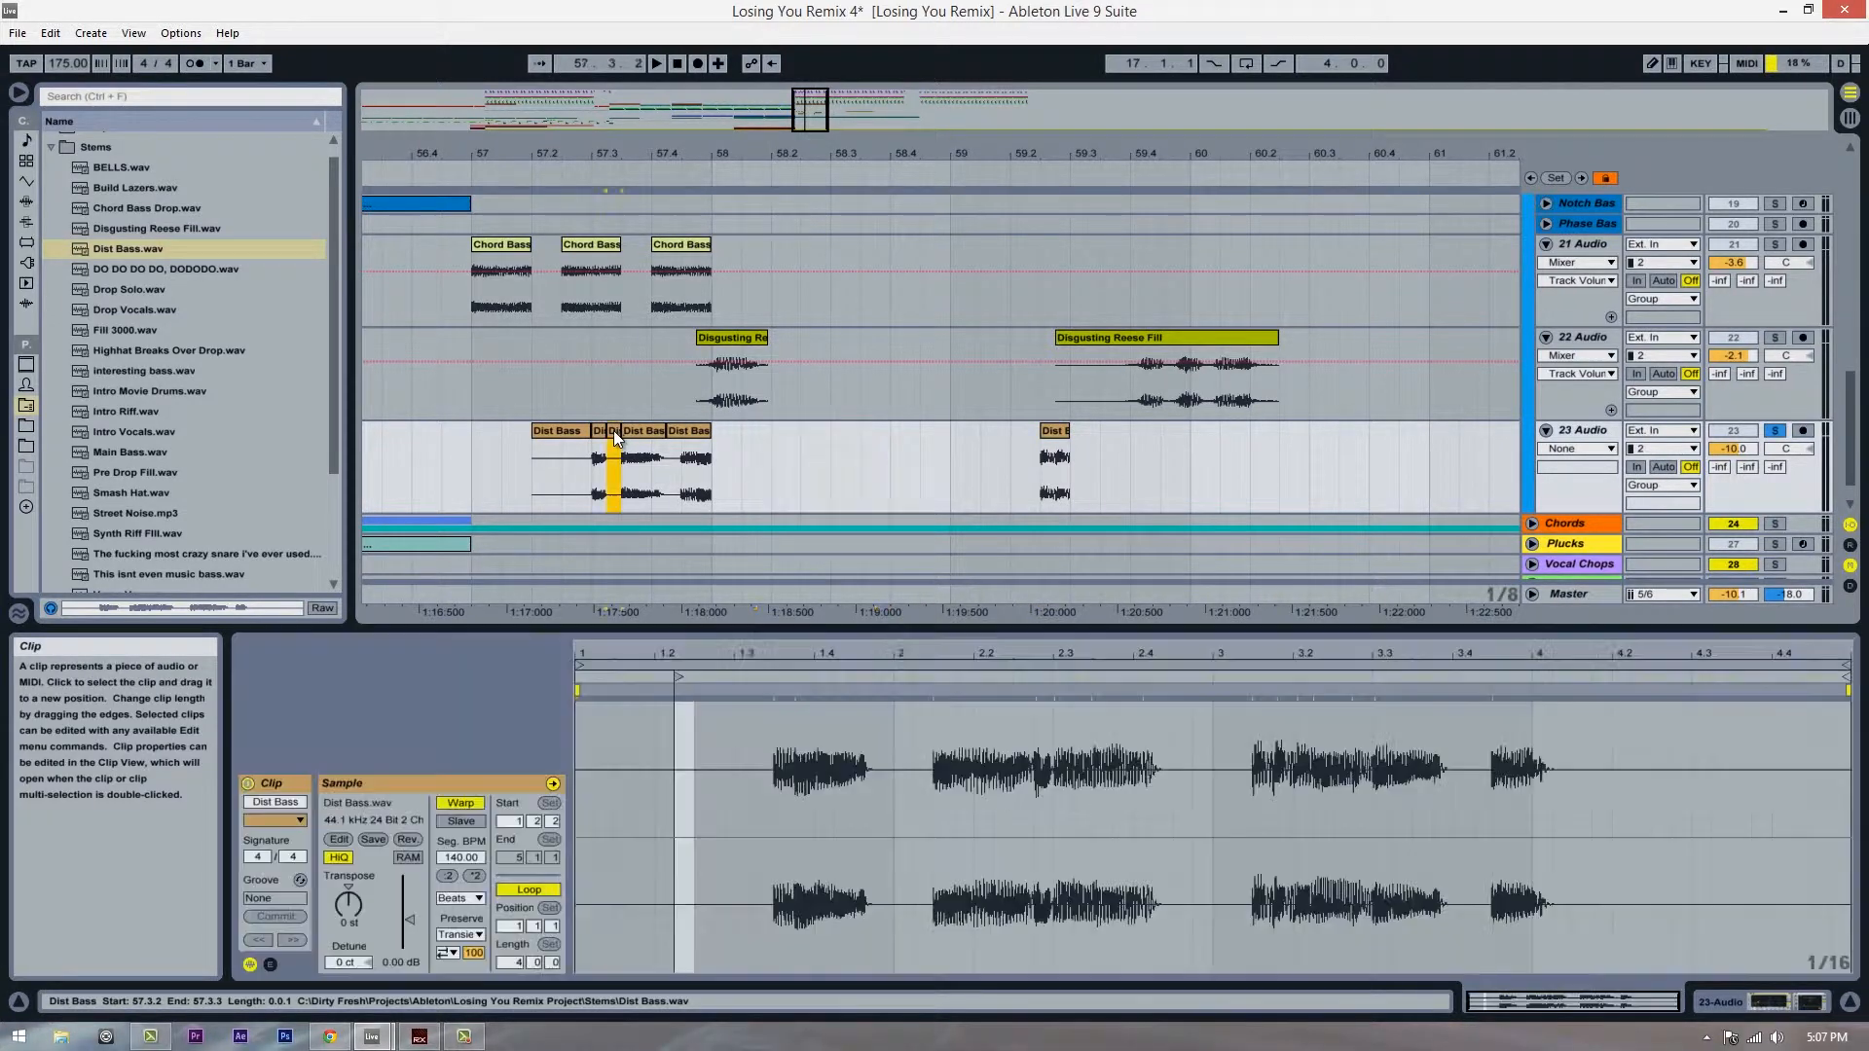
key(Delete)
click(578, 430)
key(Delete)
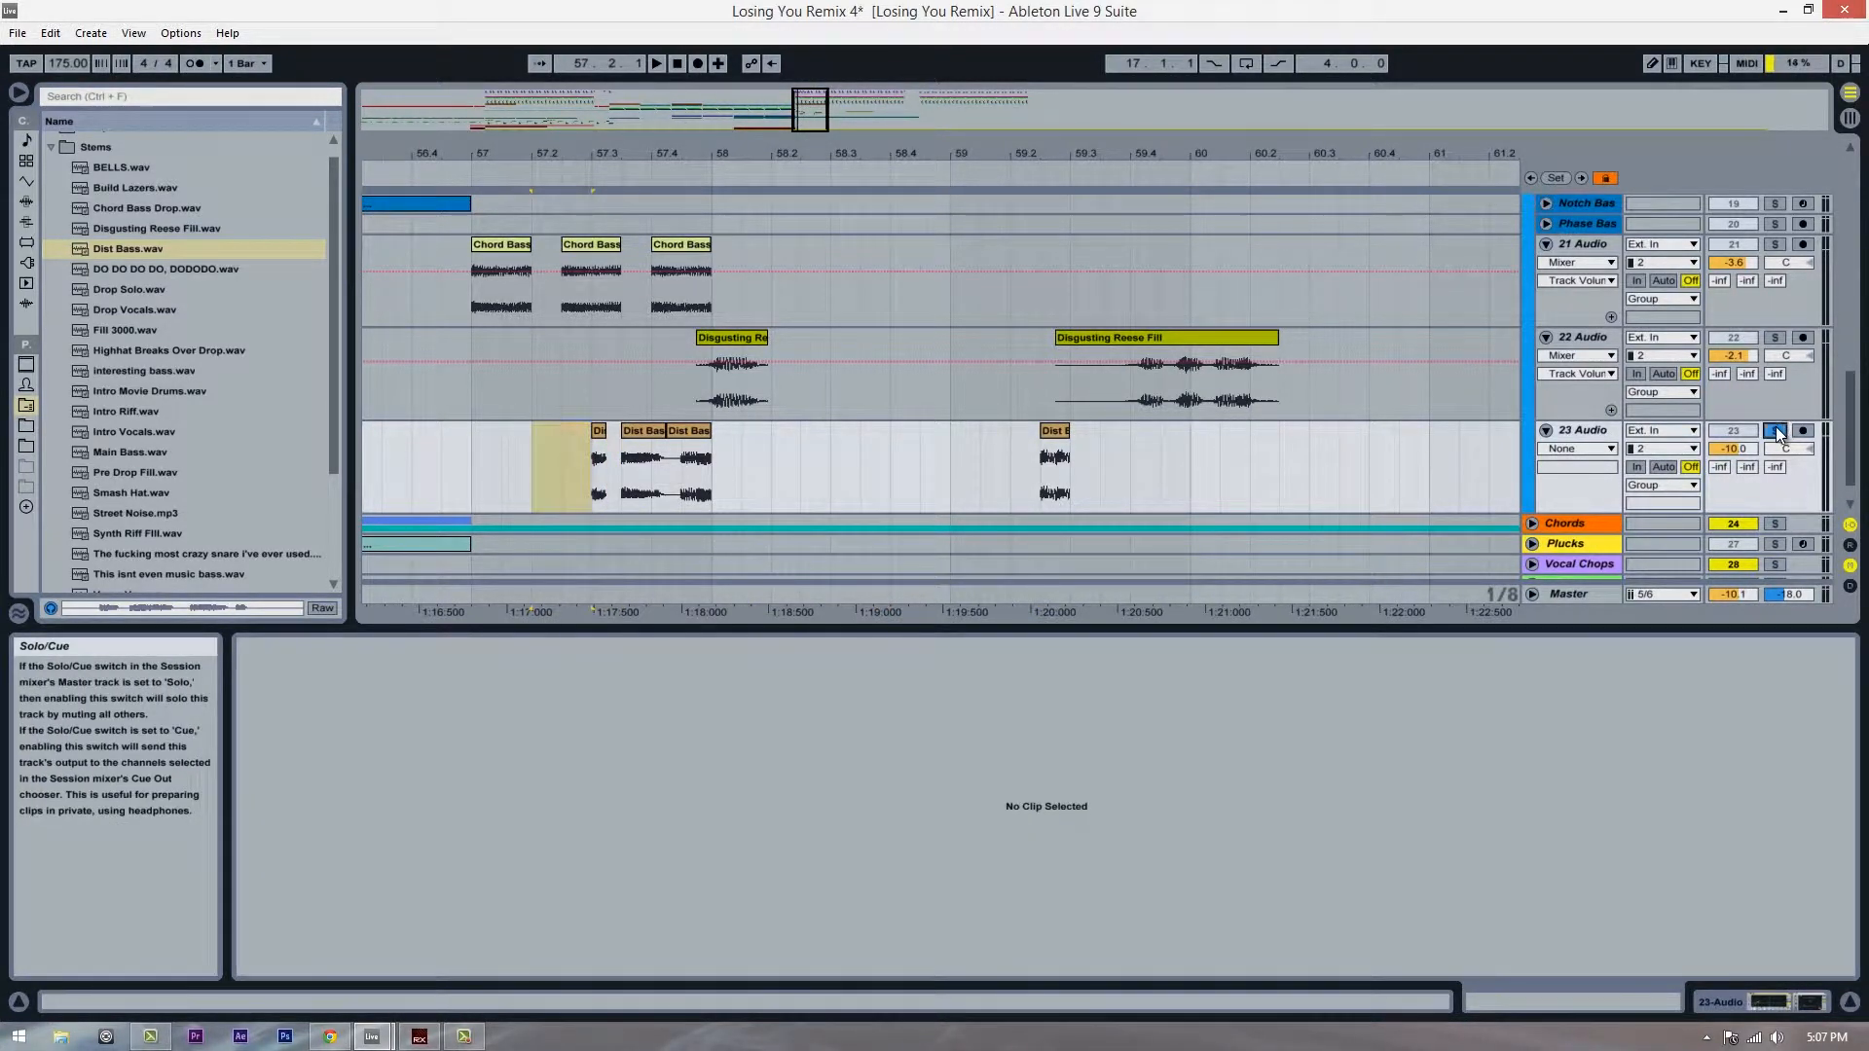
drag(1737, 450, 1736, 425)
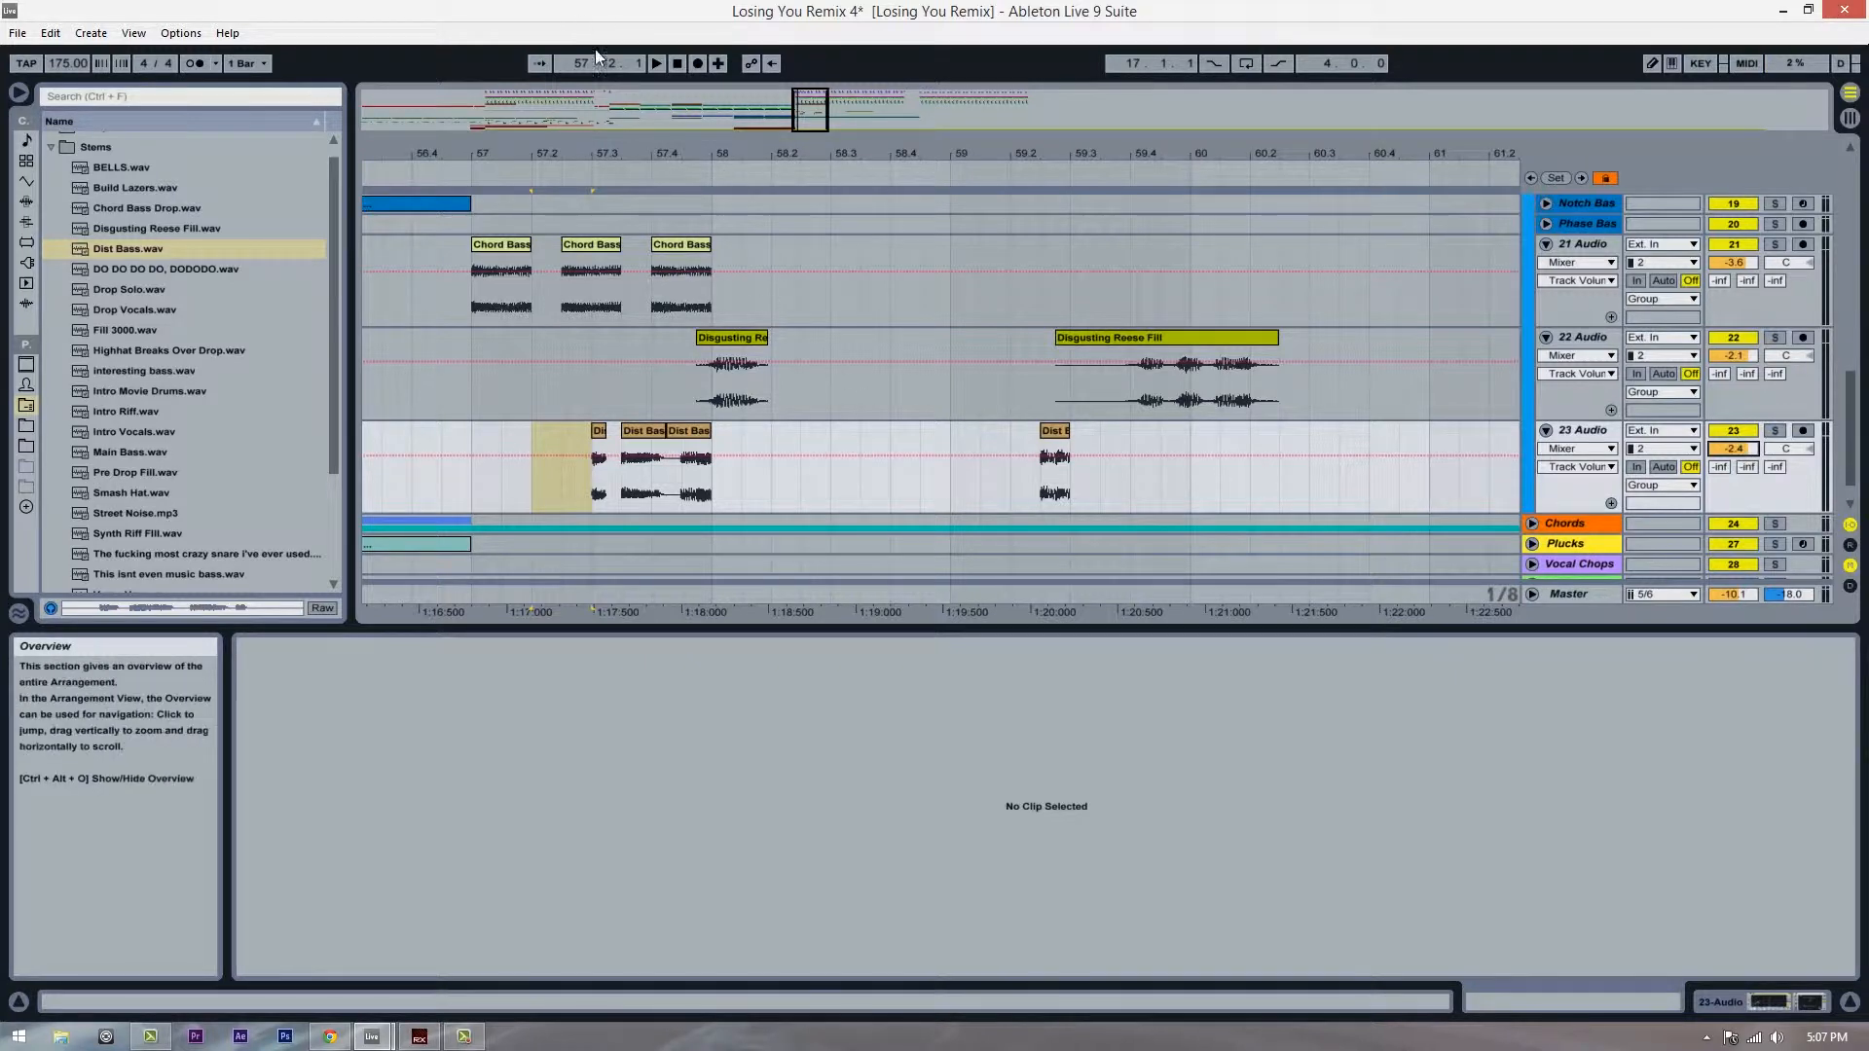
Step: Move the shortest Dist Bass slice to 58.2.1 and the two longer ones to 59.4.2 and 60.1.4, and play from bar 58
drag(664, 154, 738, 161)
drag(672, 430, 863, 426)
drag(722, 425, 1345, 435)
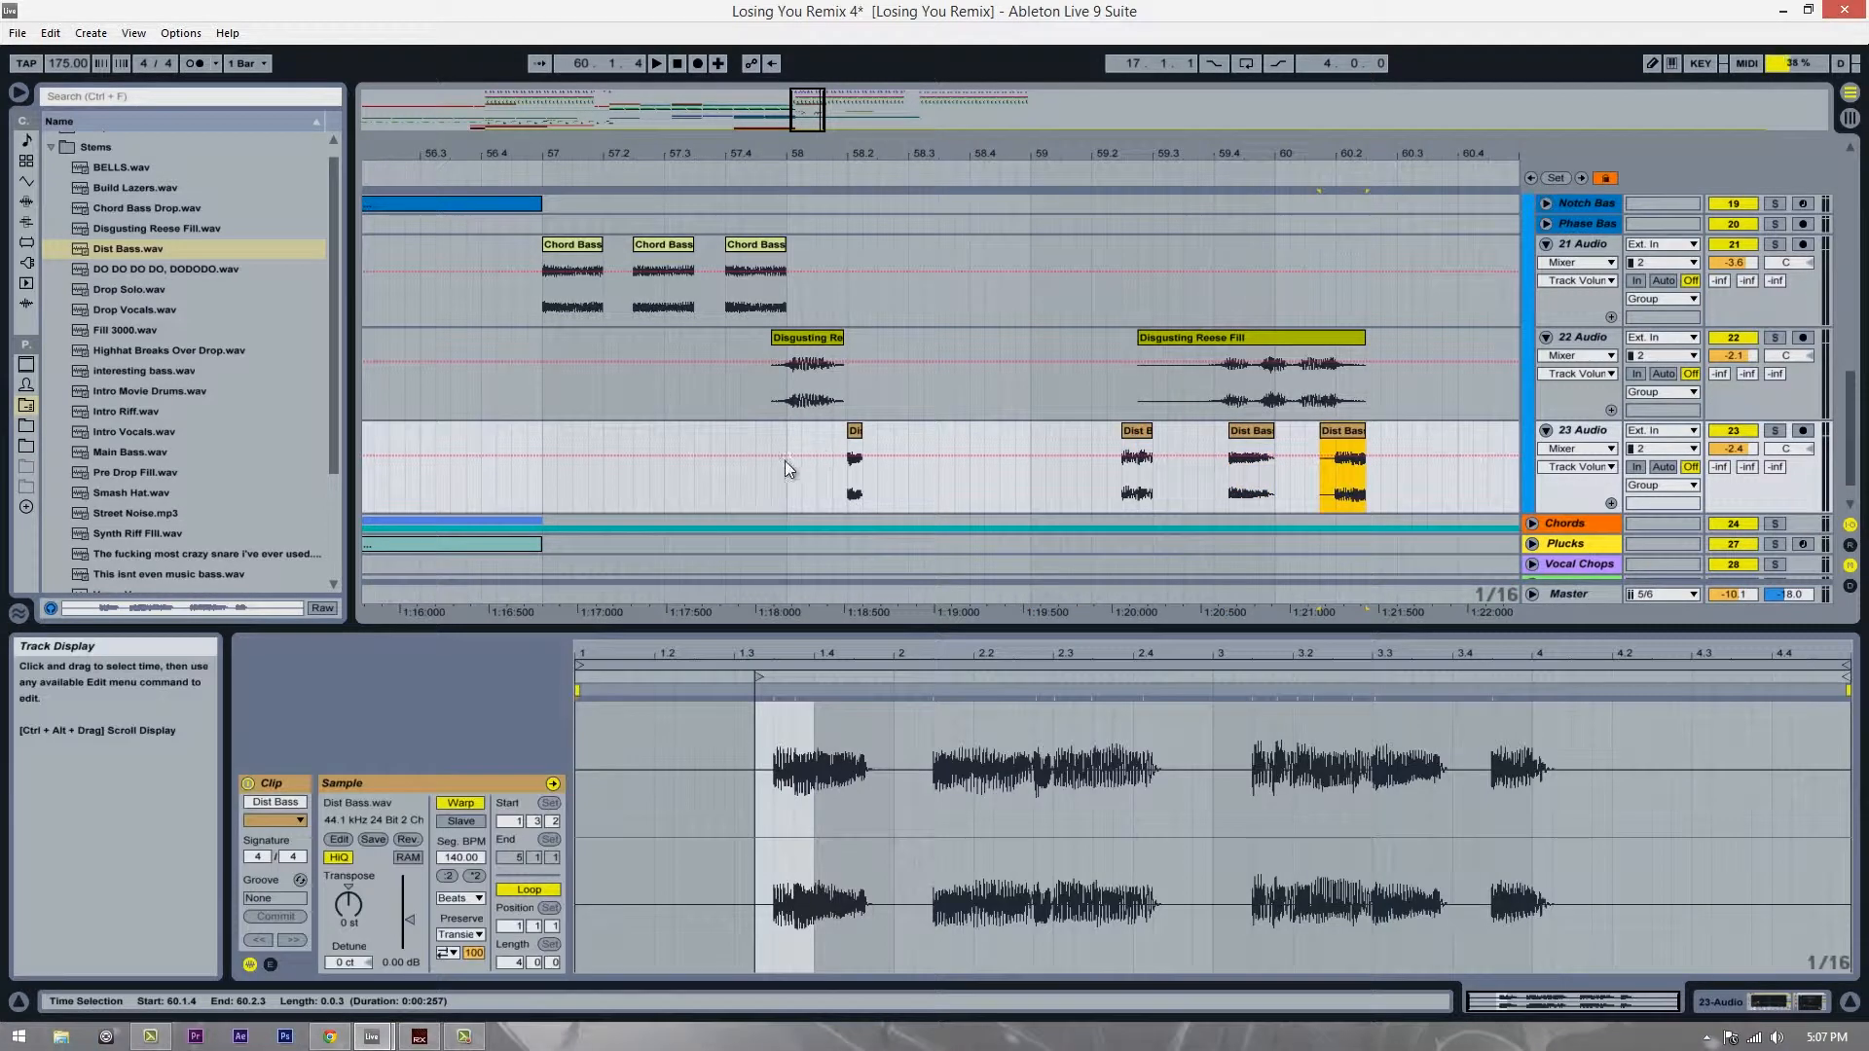
click(785, 467)
key(space)
Step: Shift the short Dist Bass slice to 58.2.3 and play it in context from 57.4.4
drag(854, 431, 879, 431)
click(774, 464)
key(space)
key(space)
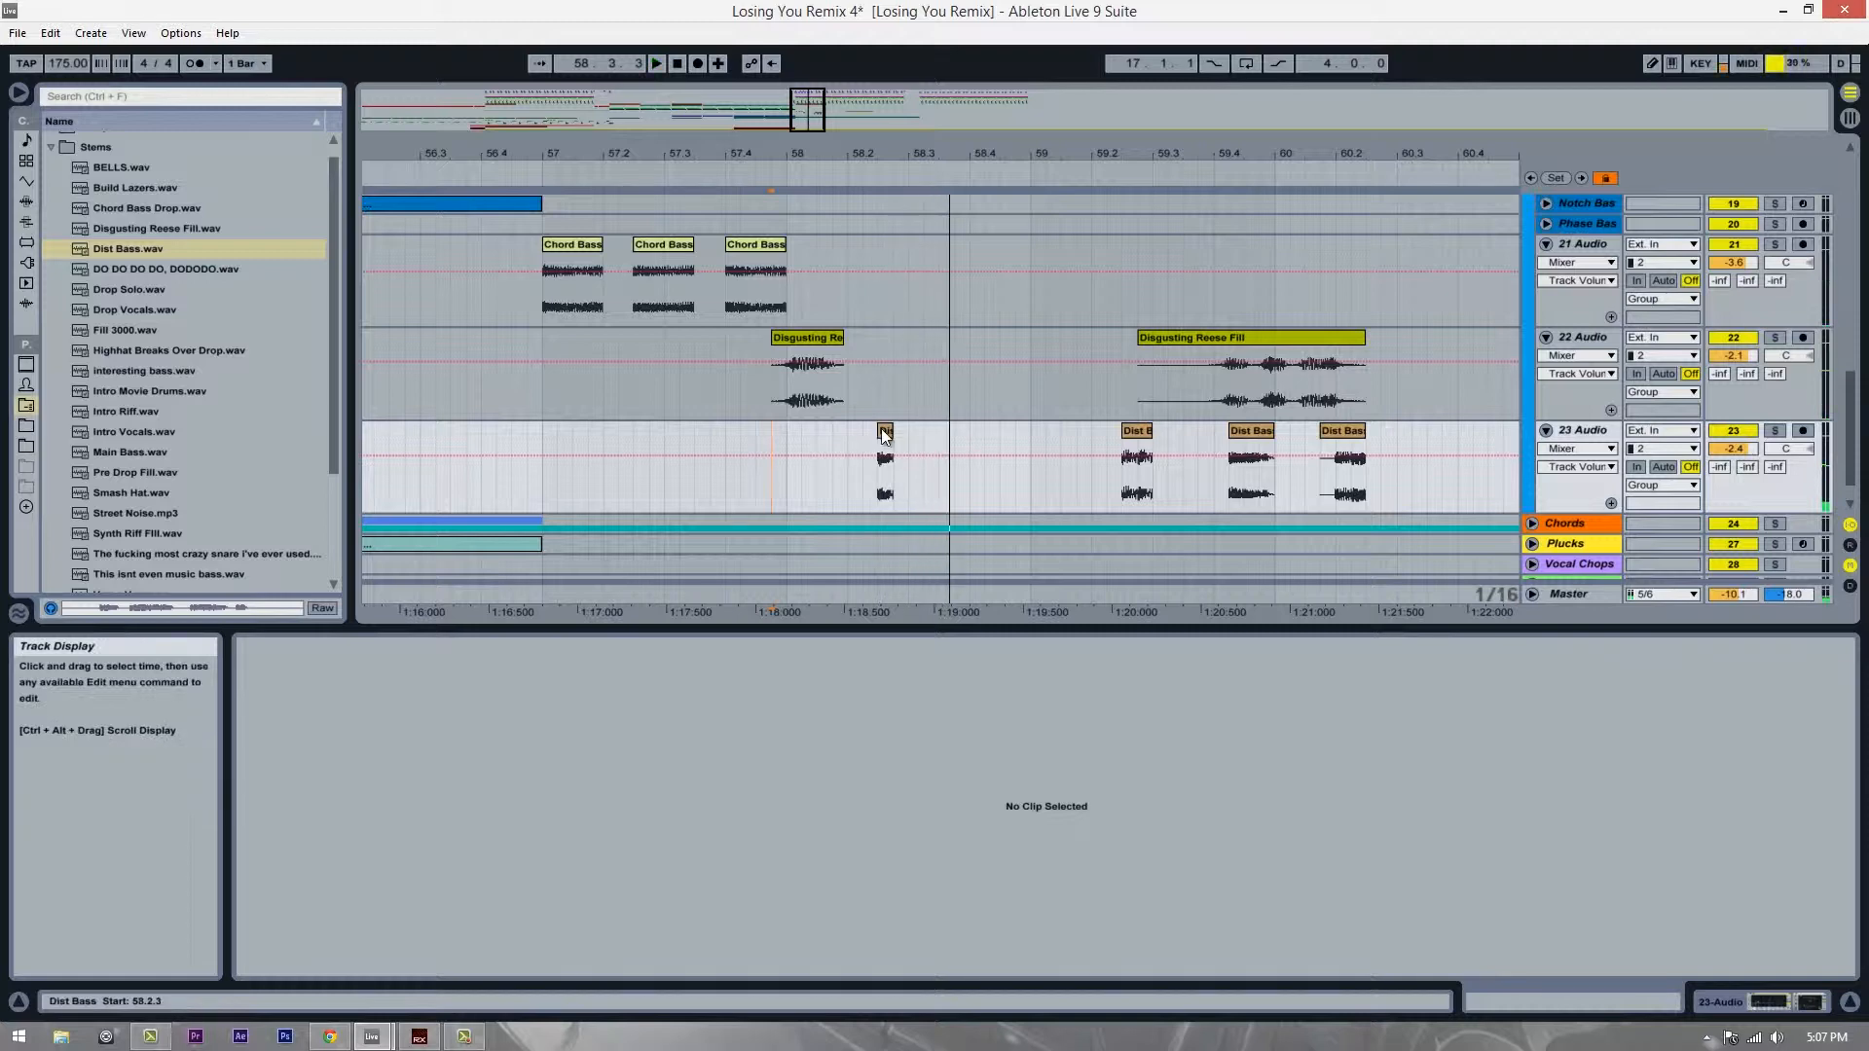
drag(893, 149, 895, 171)
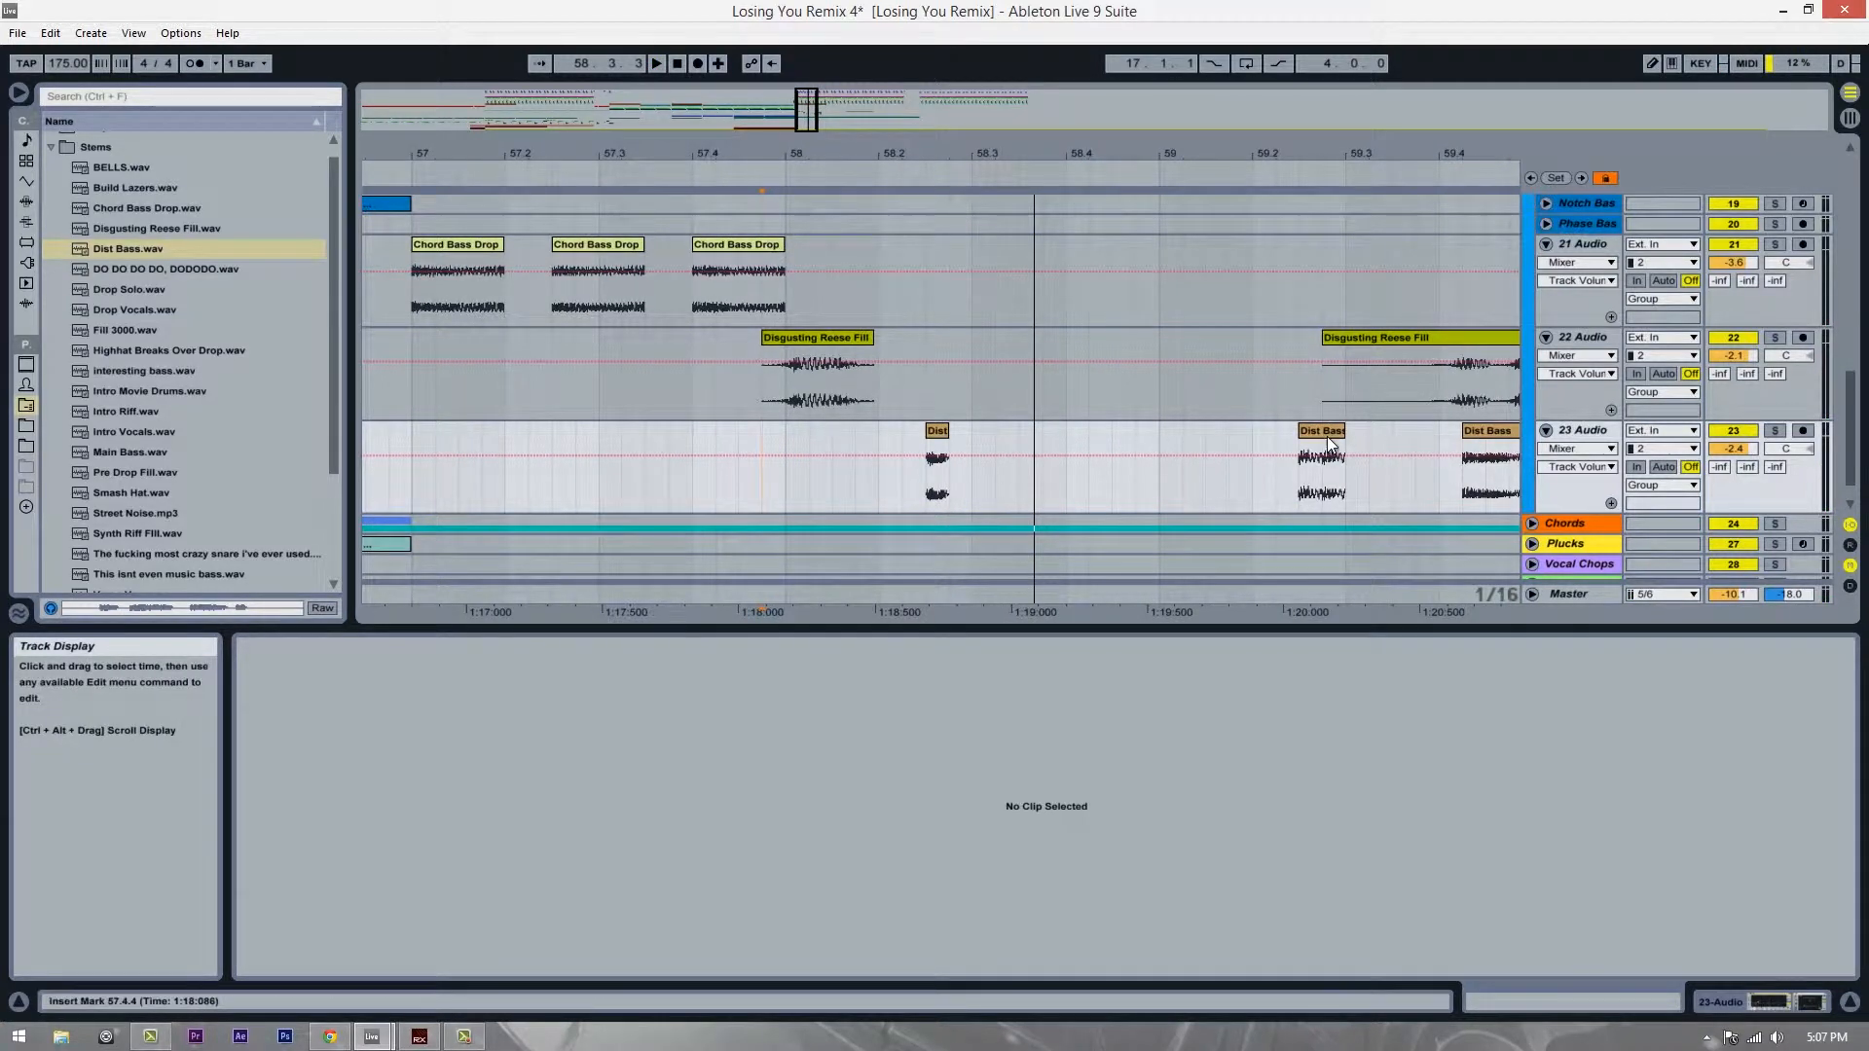
Step: Place the longer Dist Bass slice at 58.2.3 and the shortest one at 59.1.1, and play them from 57.4.4
drag(1322, 432, 929, 434)
click(761, 471)
key(space)
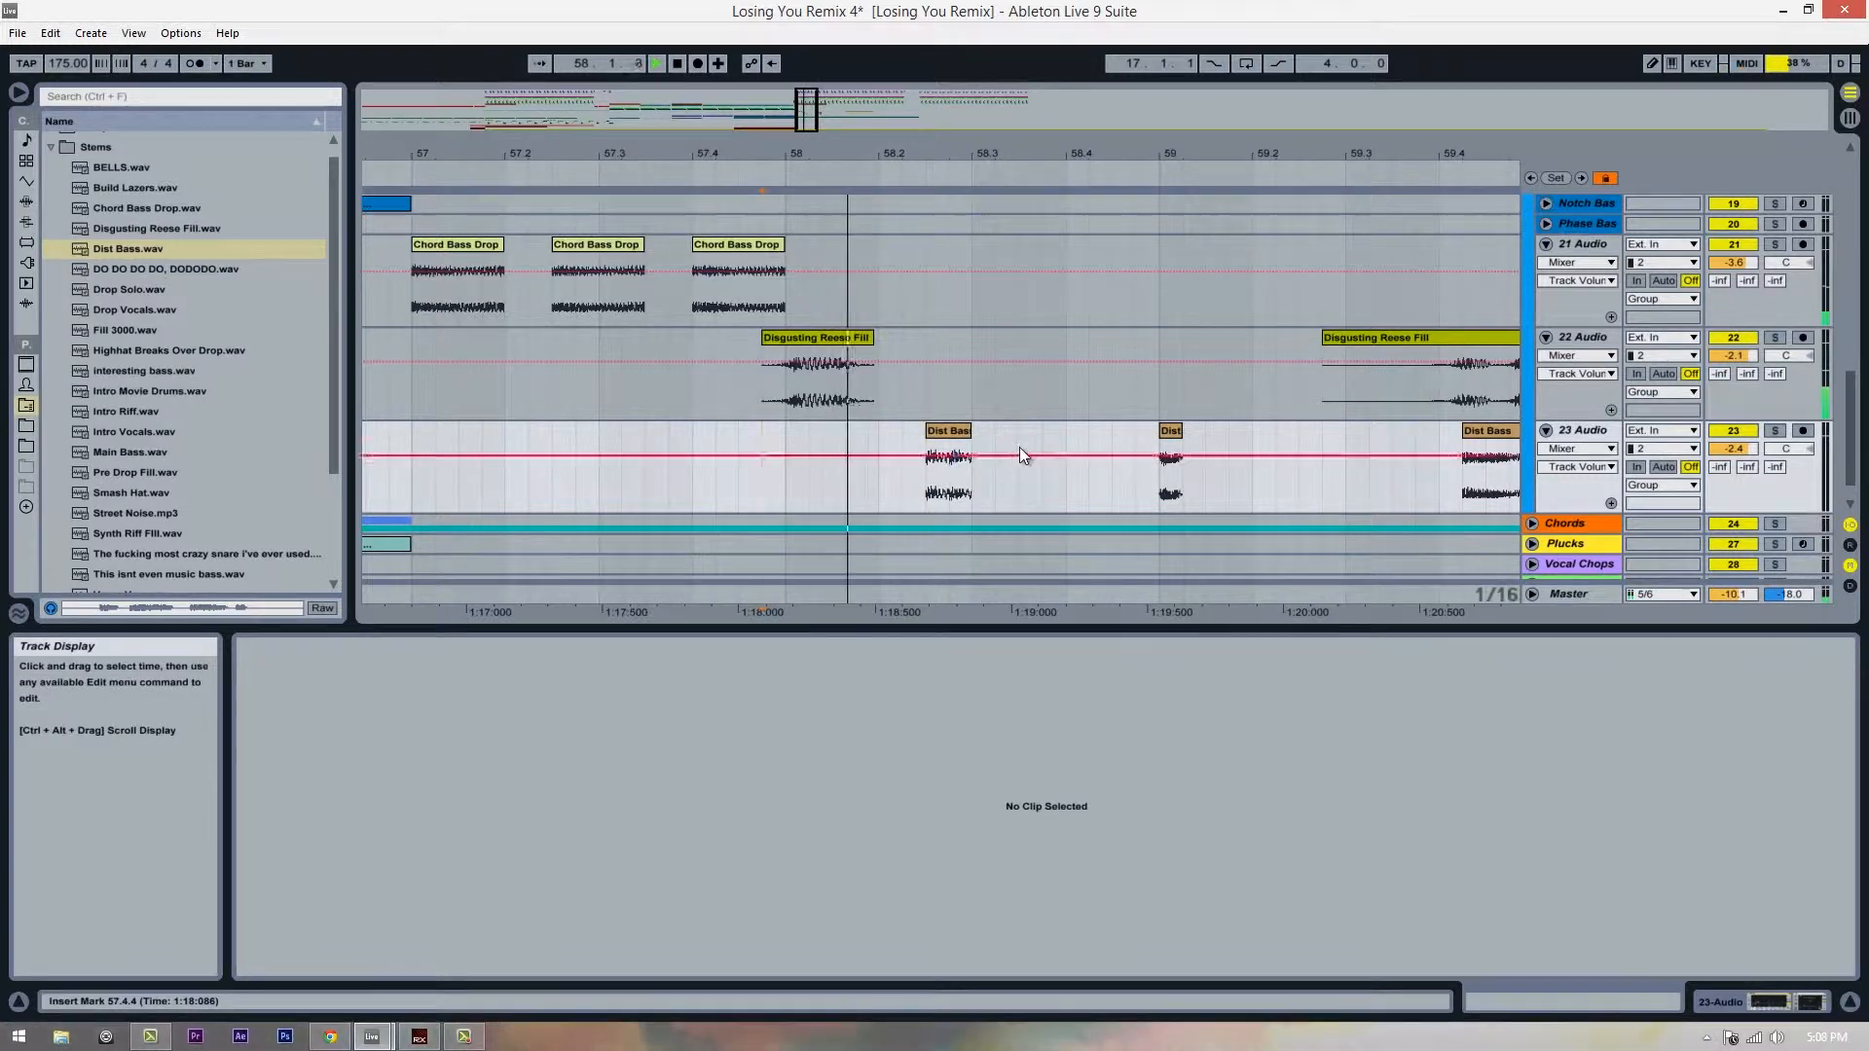
key(space)
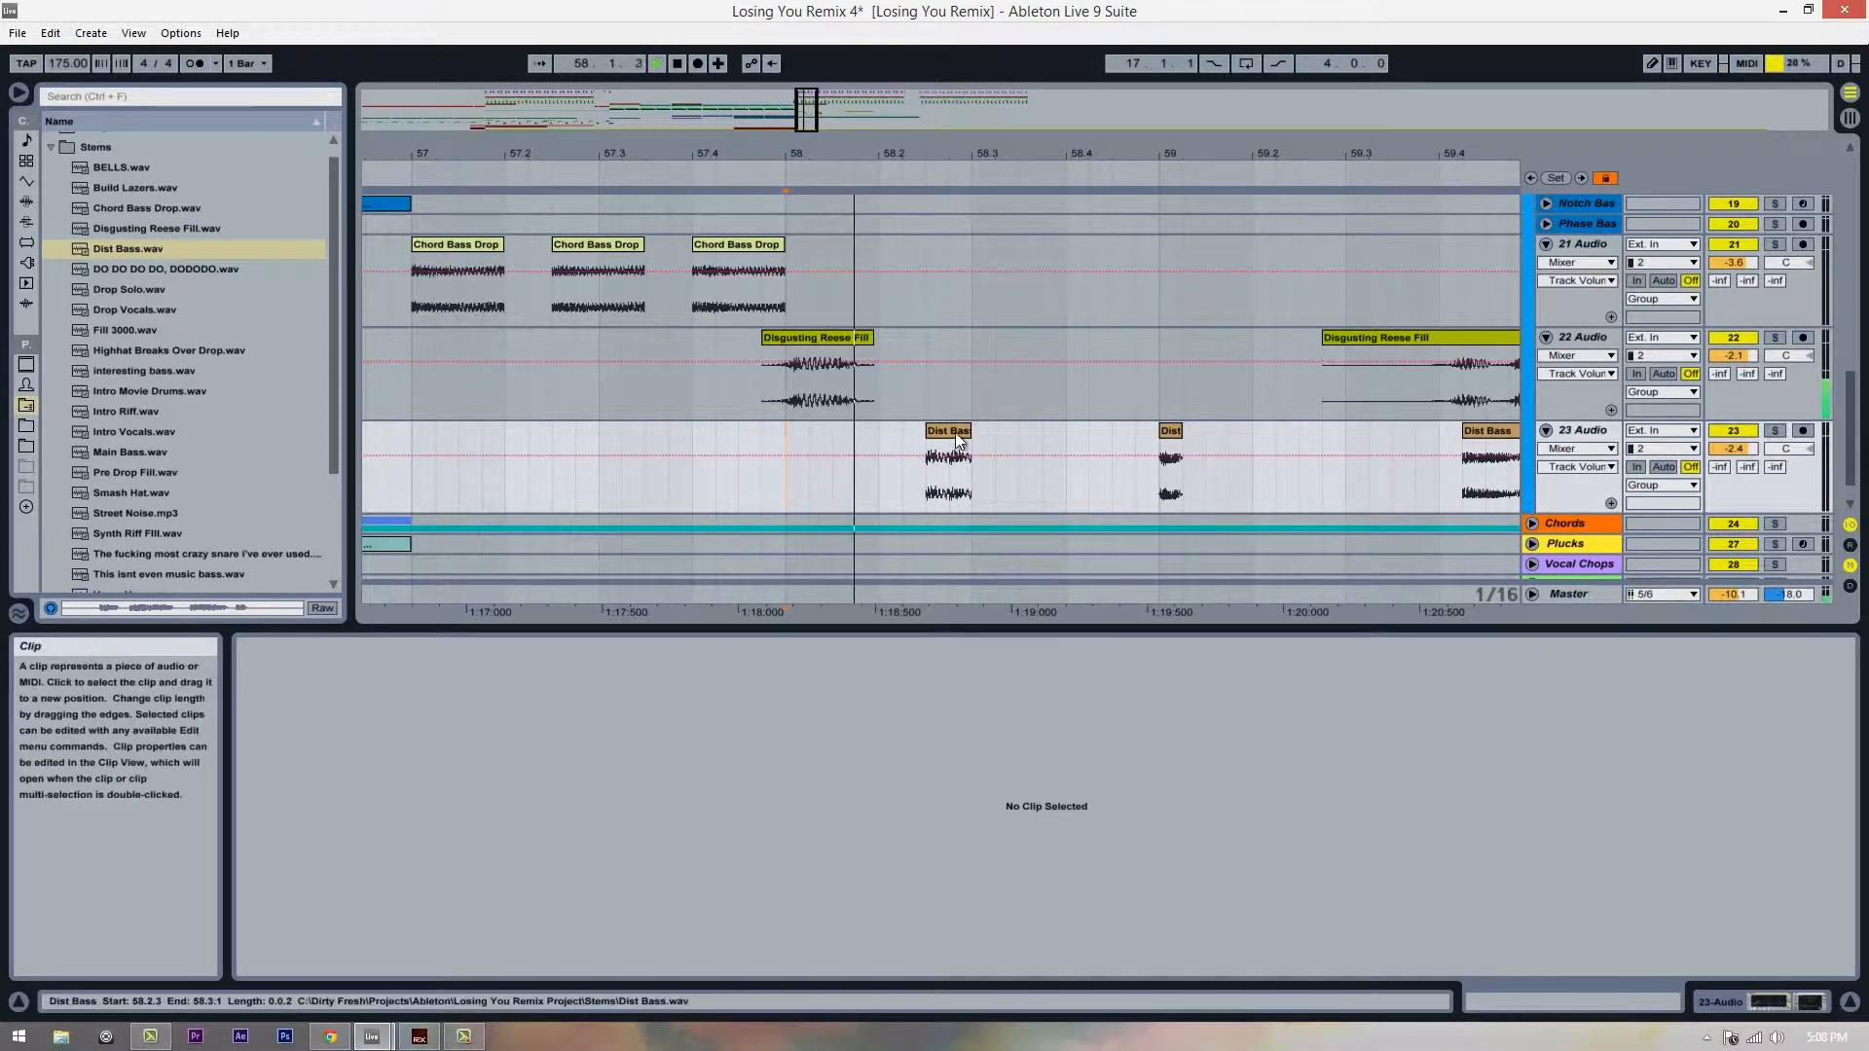
Step: Try the longer Dist Bass slice at 58.2.1, play it from 58.1.1 and trim its start to 58.2.2
click(936, 435)
drag(936, 435, 919, 429)
click(784, 489)
key(space)
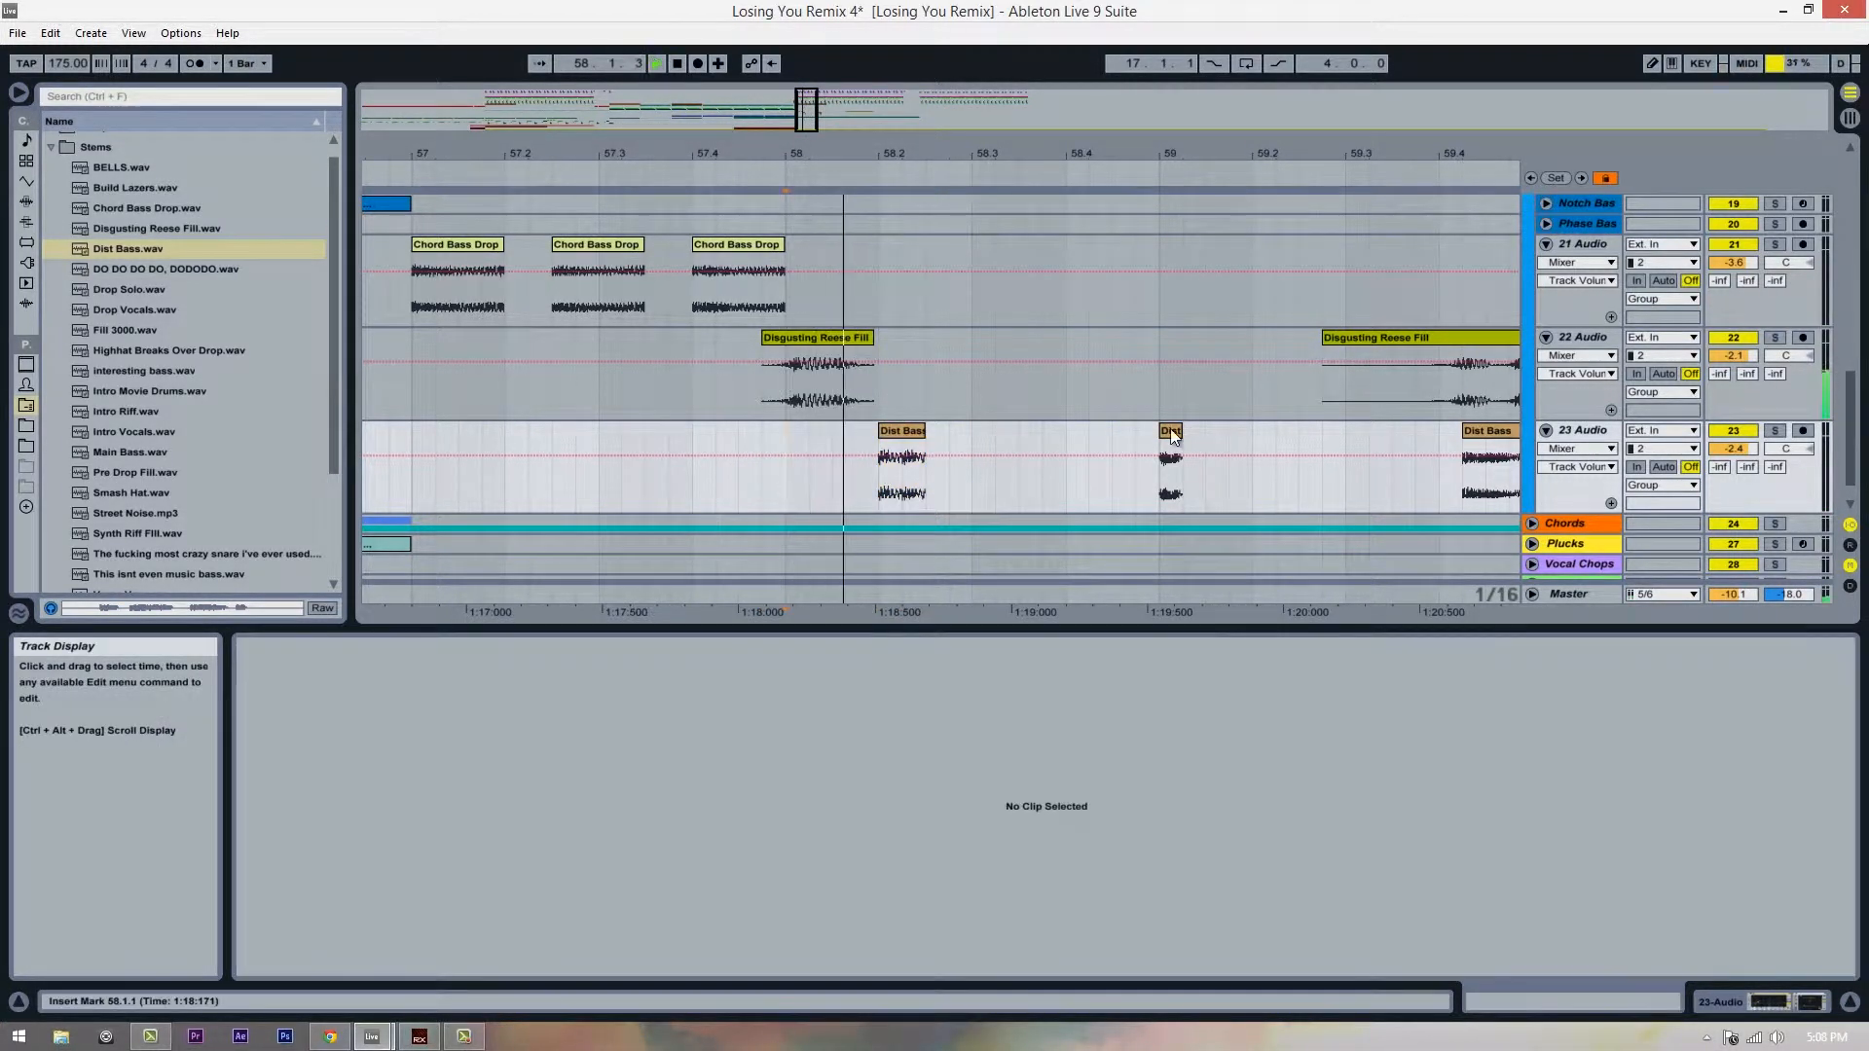
key(space)
click(921, 435)
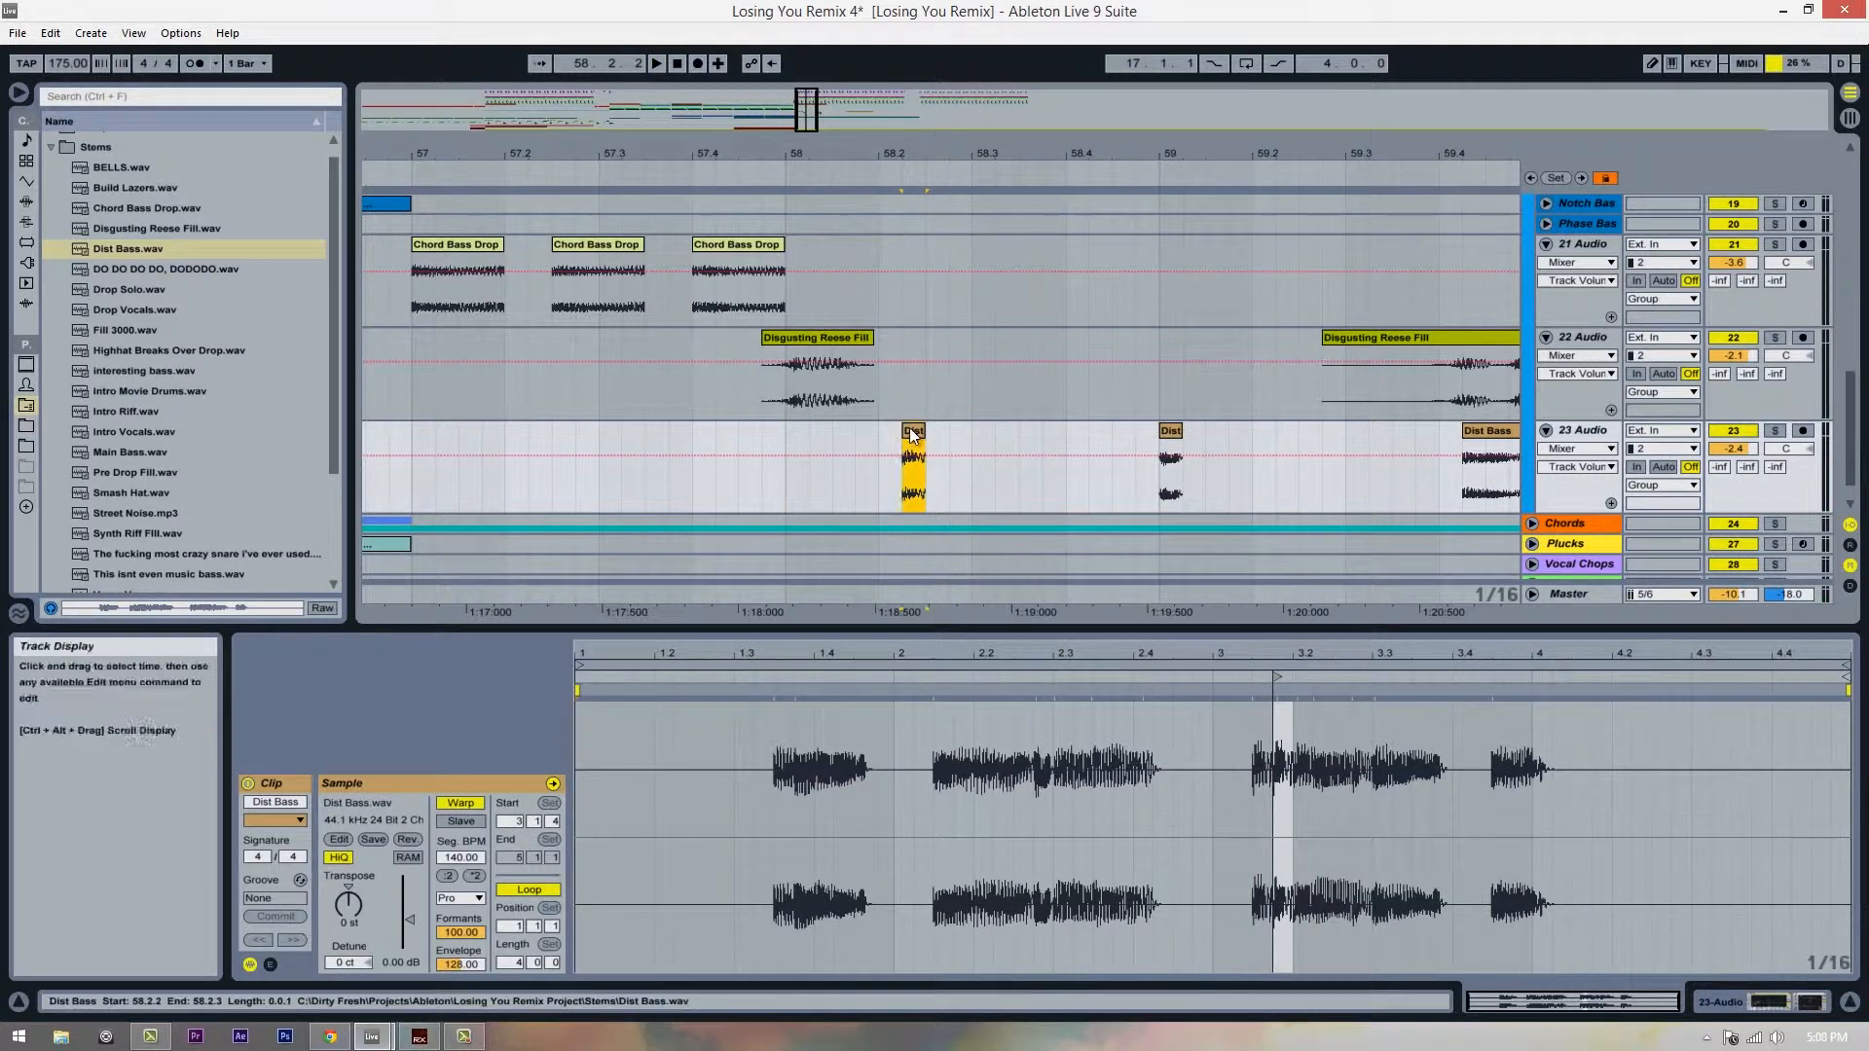
Step: Put the full longer Dist Bass slice back at 58.2.3, move the shortest slice to 58.3.2 and play from 58.2.1
drag(920, 435, 950, 434)
click(1000, 454)
drag(1162, 433, 1028, 439)
key(ctrl+z)
drag(1170, 430, 1006, 441)
click(866, 479)
key(space)
click(883, 489)
key(space)
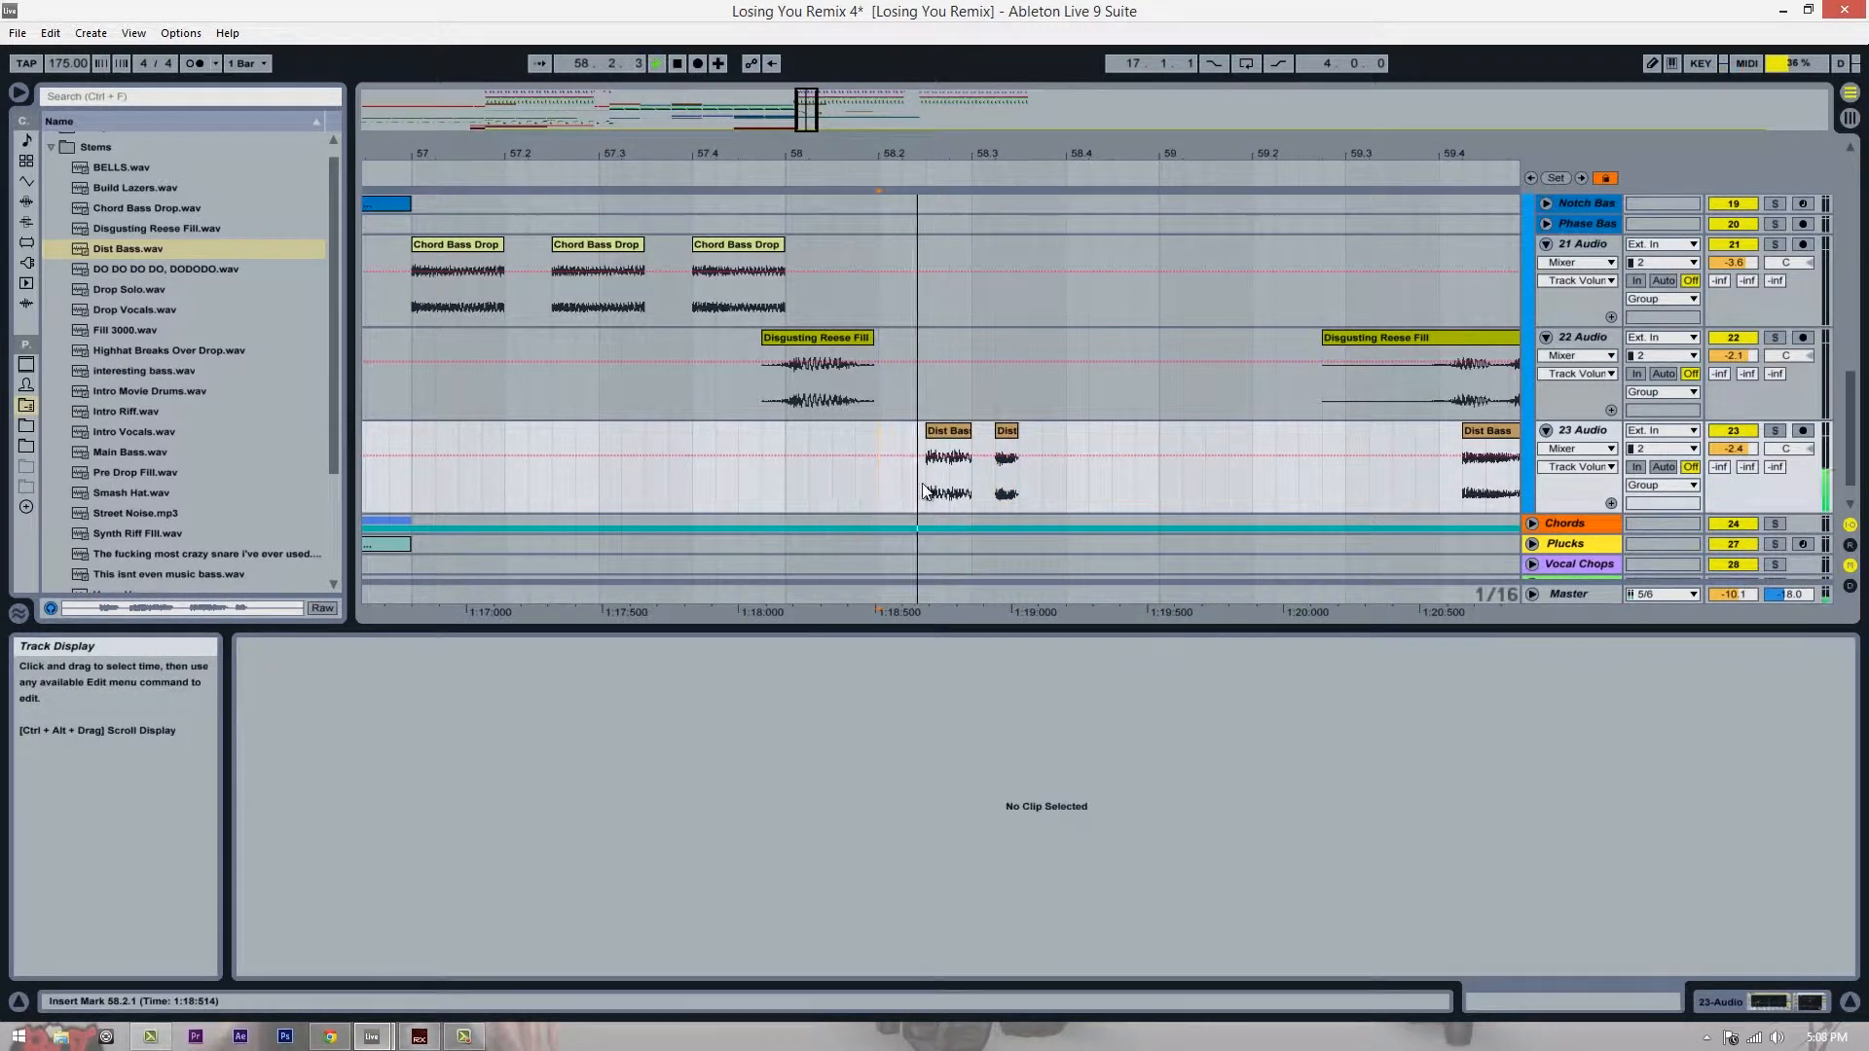
key(space)
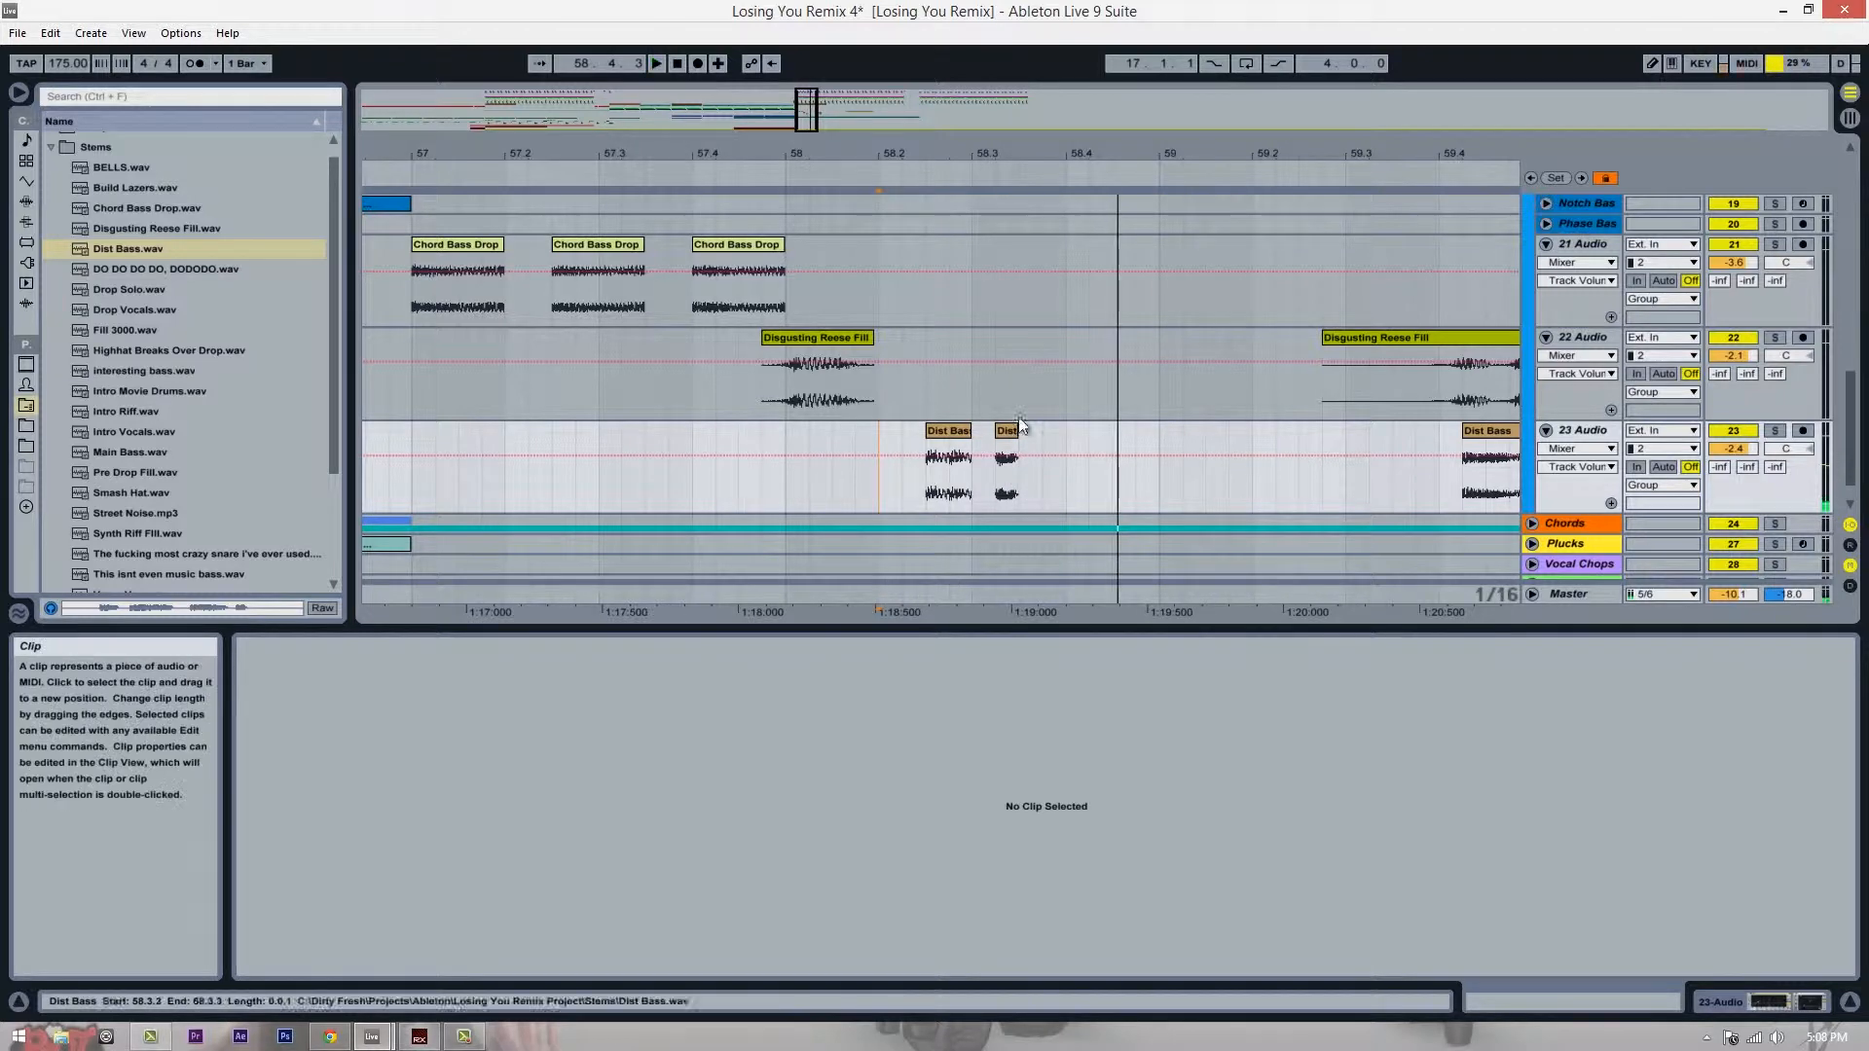
click(878, 506)
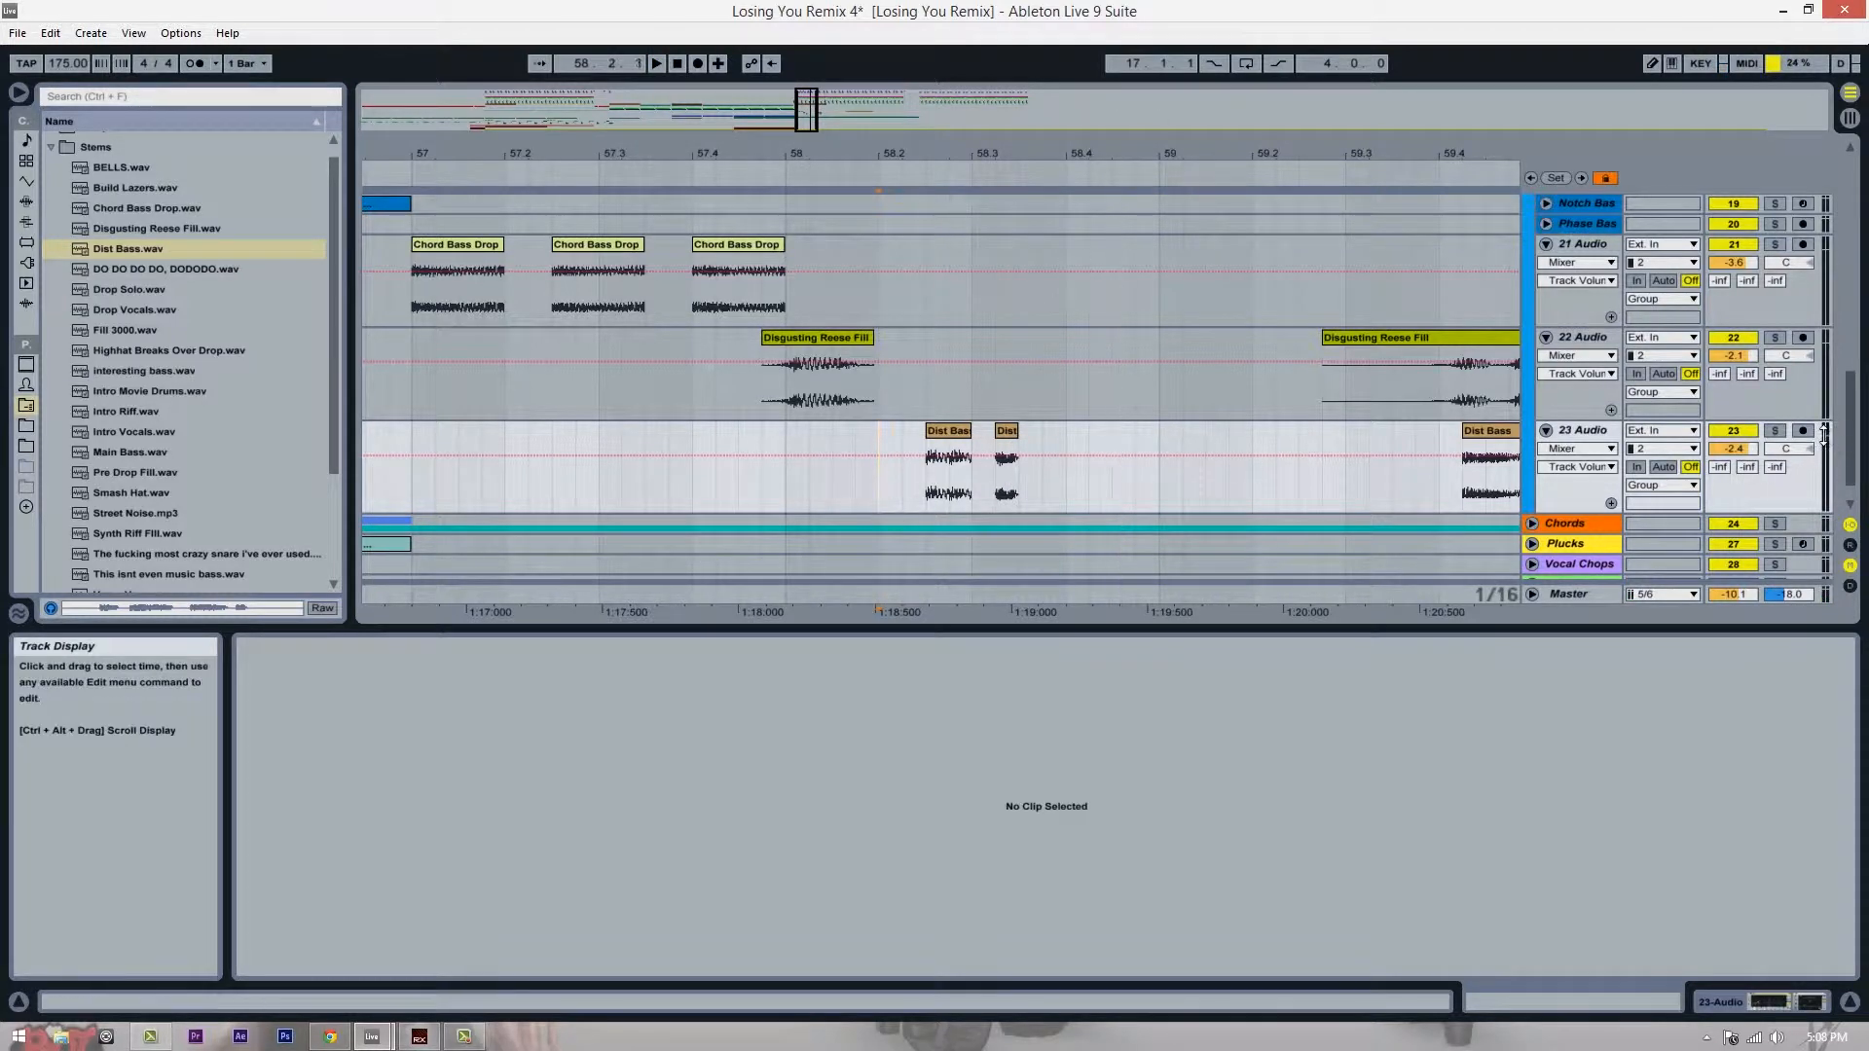
Step: Solo 23 Audio and transpose the short Dist Bass slice at 58.3.2 down to -5 st, auditioning it along the way
click(1773, 431)
click(1011, 433)
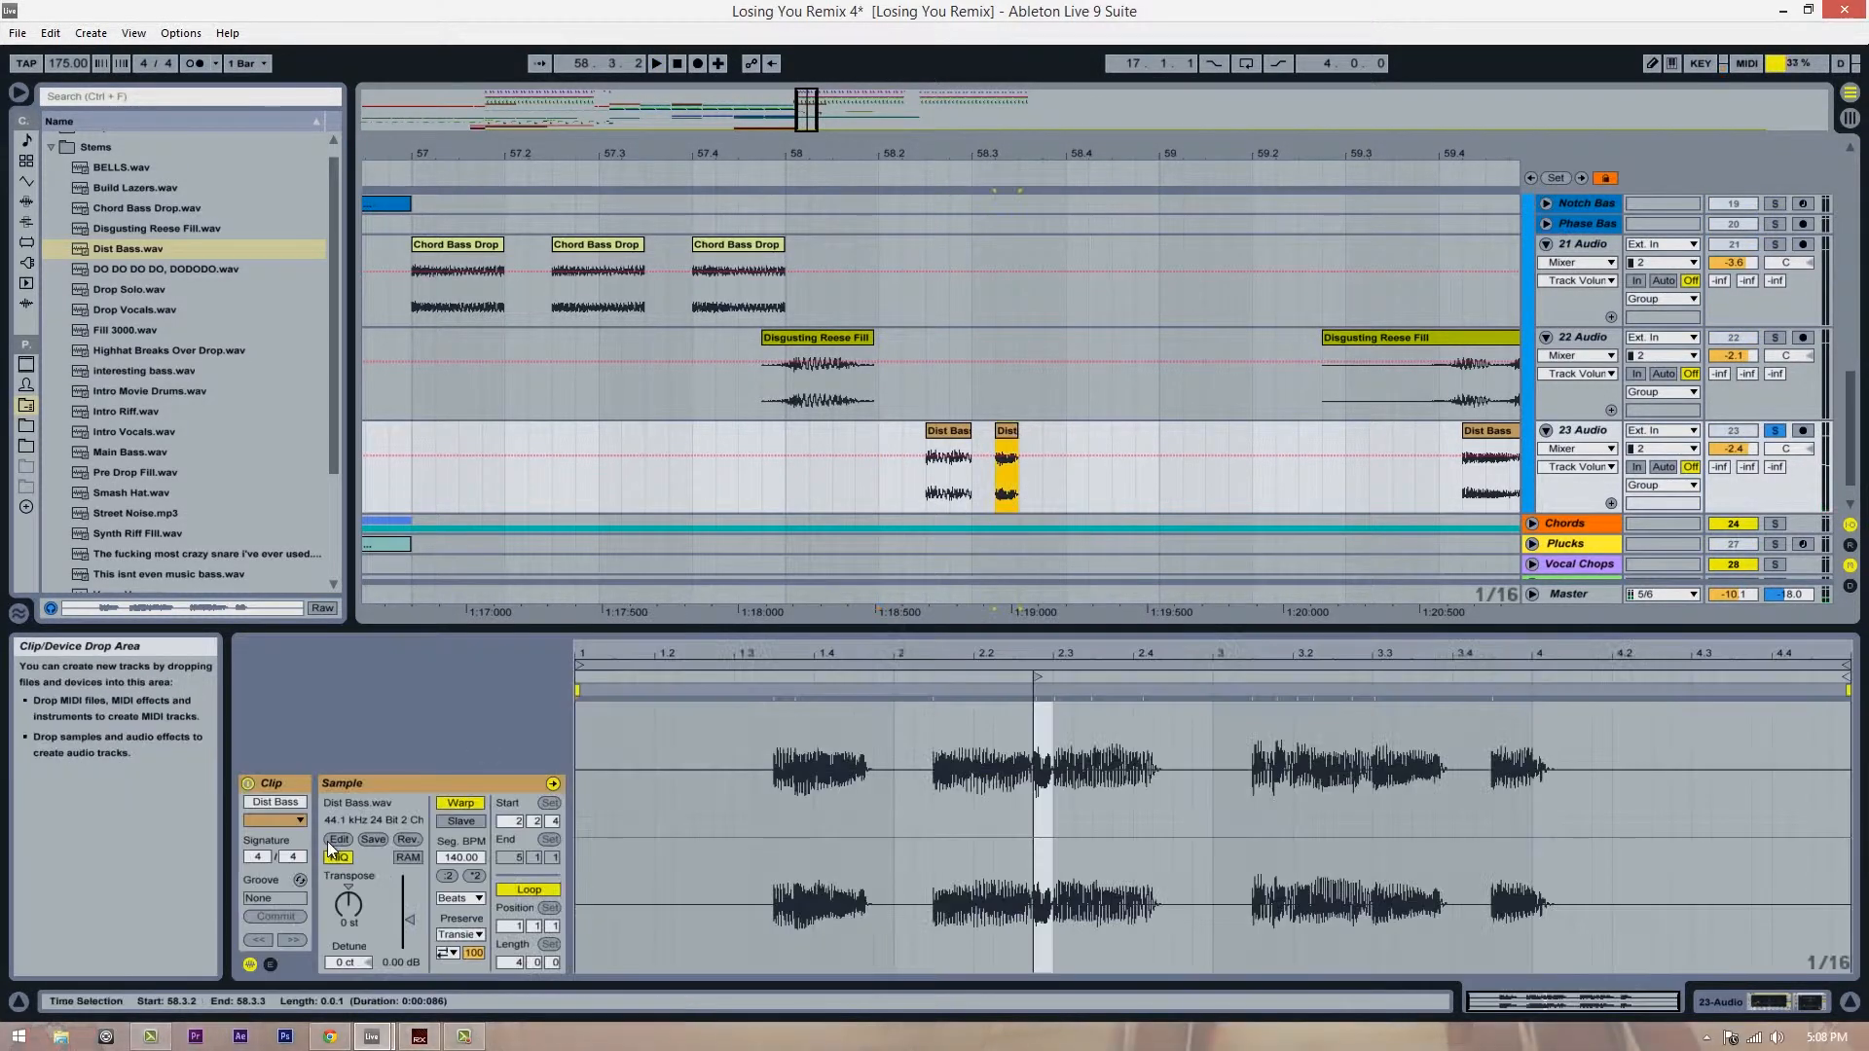
drag(368, 904, 366, 911)
key(space)
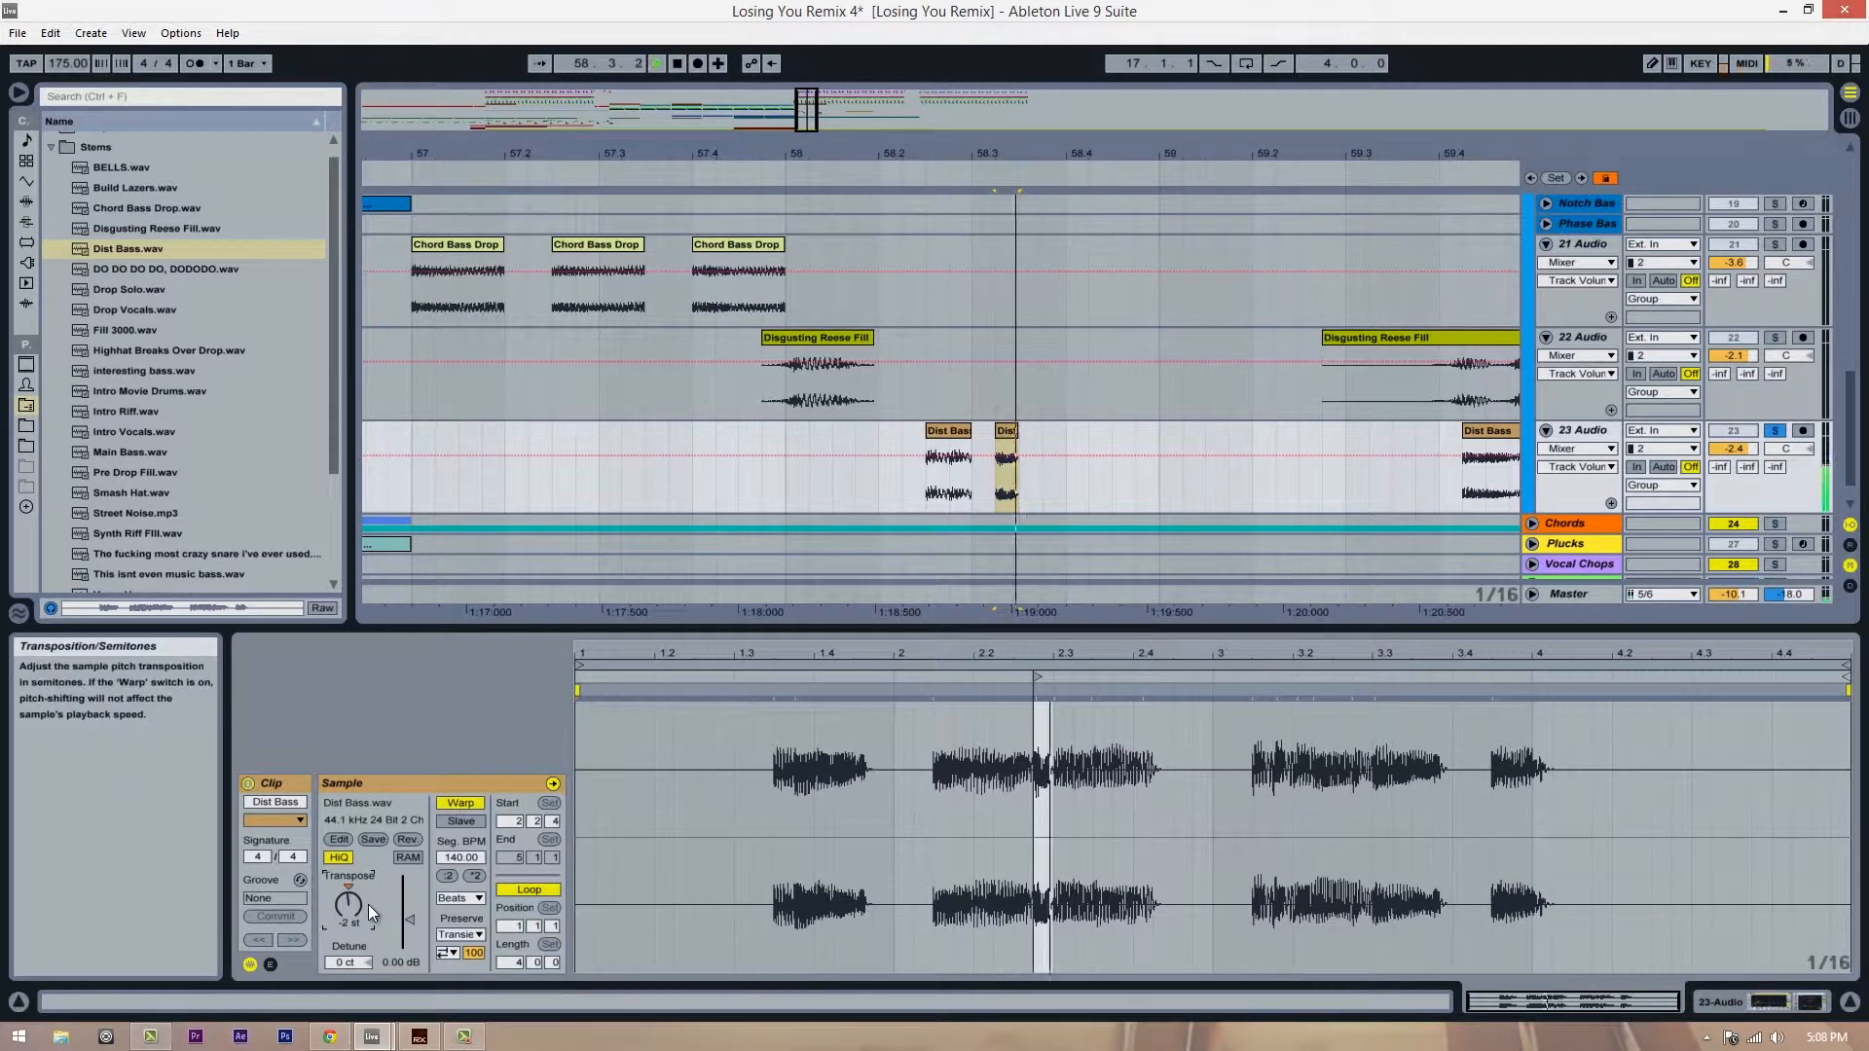
key(space)
key(space)
key(space)
key(Down)
key(space)
key(space)
key(Down)
key(space)
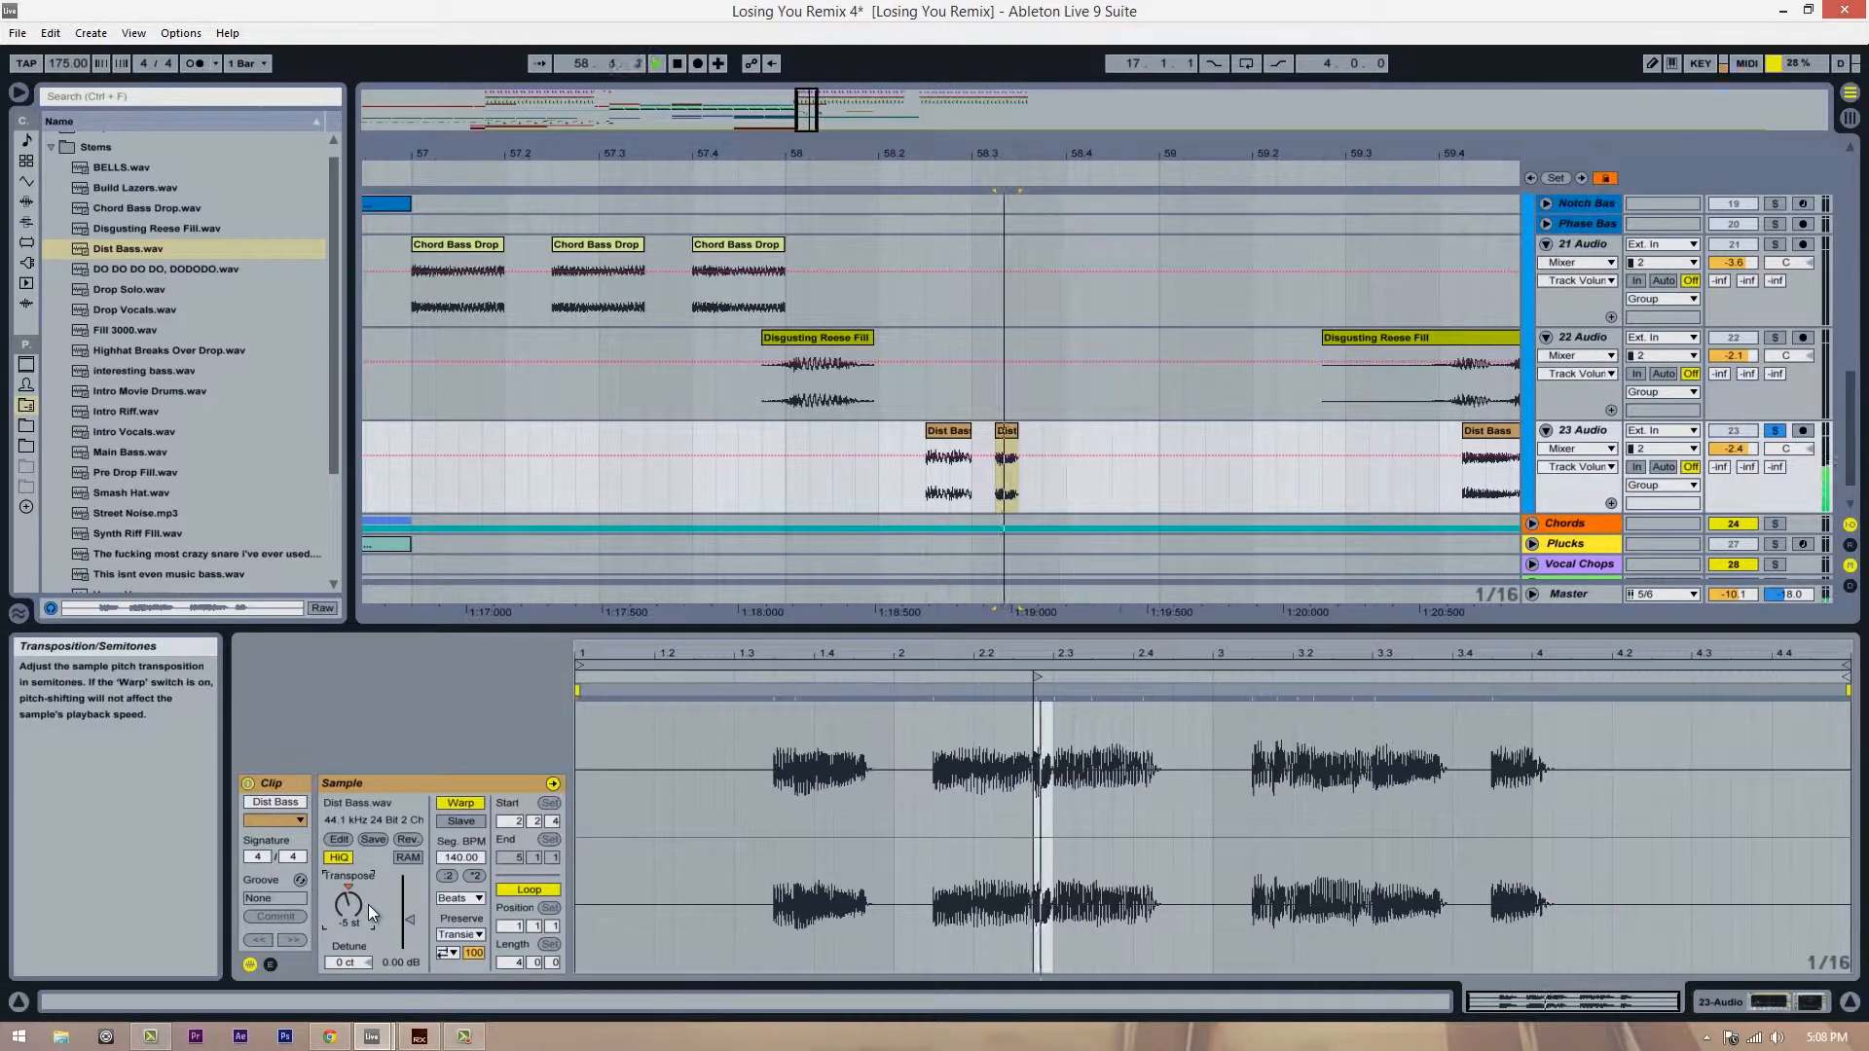
Step: Play the two neighbouring Dist Bass slices soloed from 58.2.3
click(926, 491)
key(space)
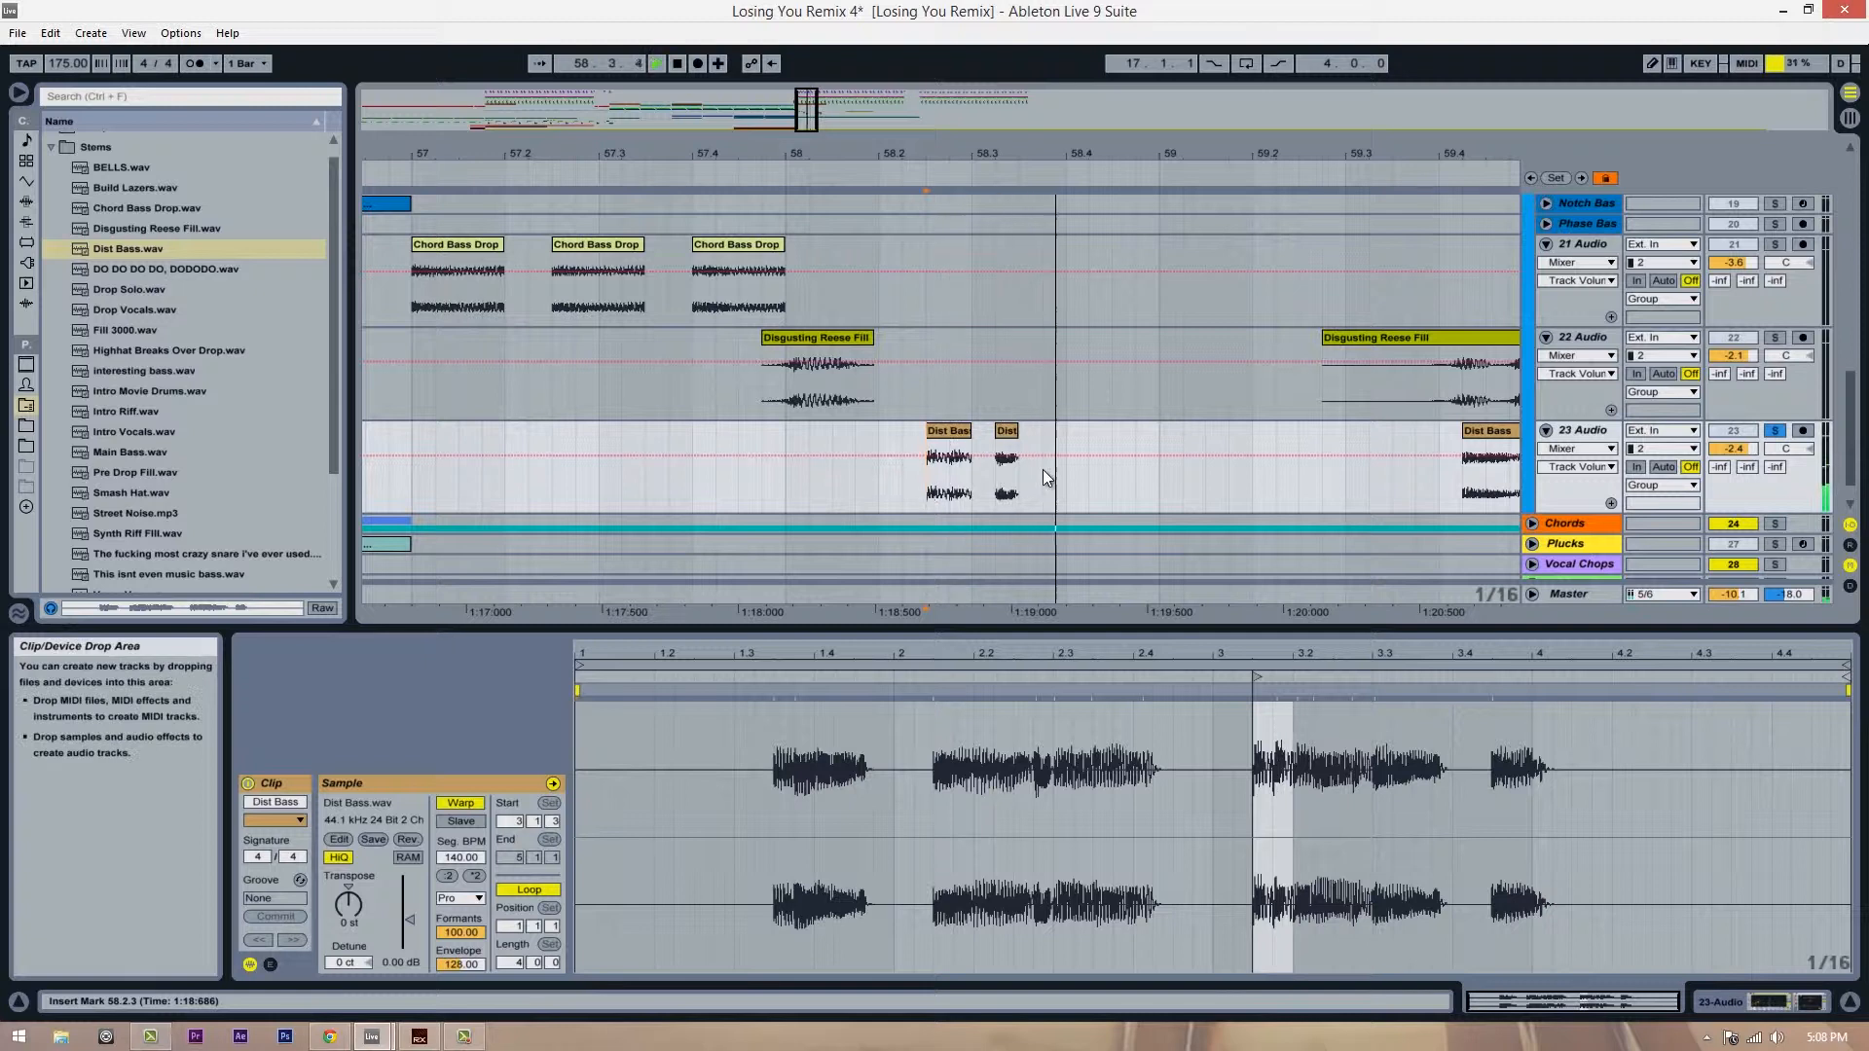
key(space)
Step: Transpose the short Dist Bass slice at 58.3.2 further down to -12 st, auditioning the pitches in between
click(1007, 435)
key(space)
click(348, 901)
key(Down)
key(Down)
key(space)
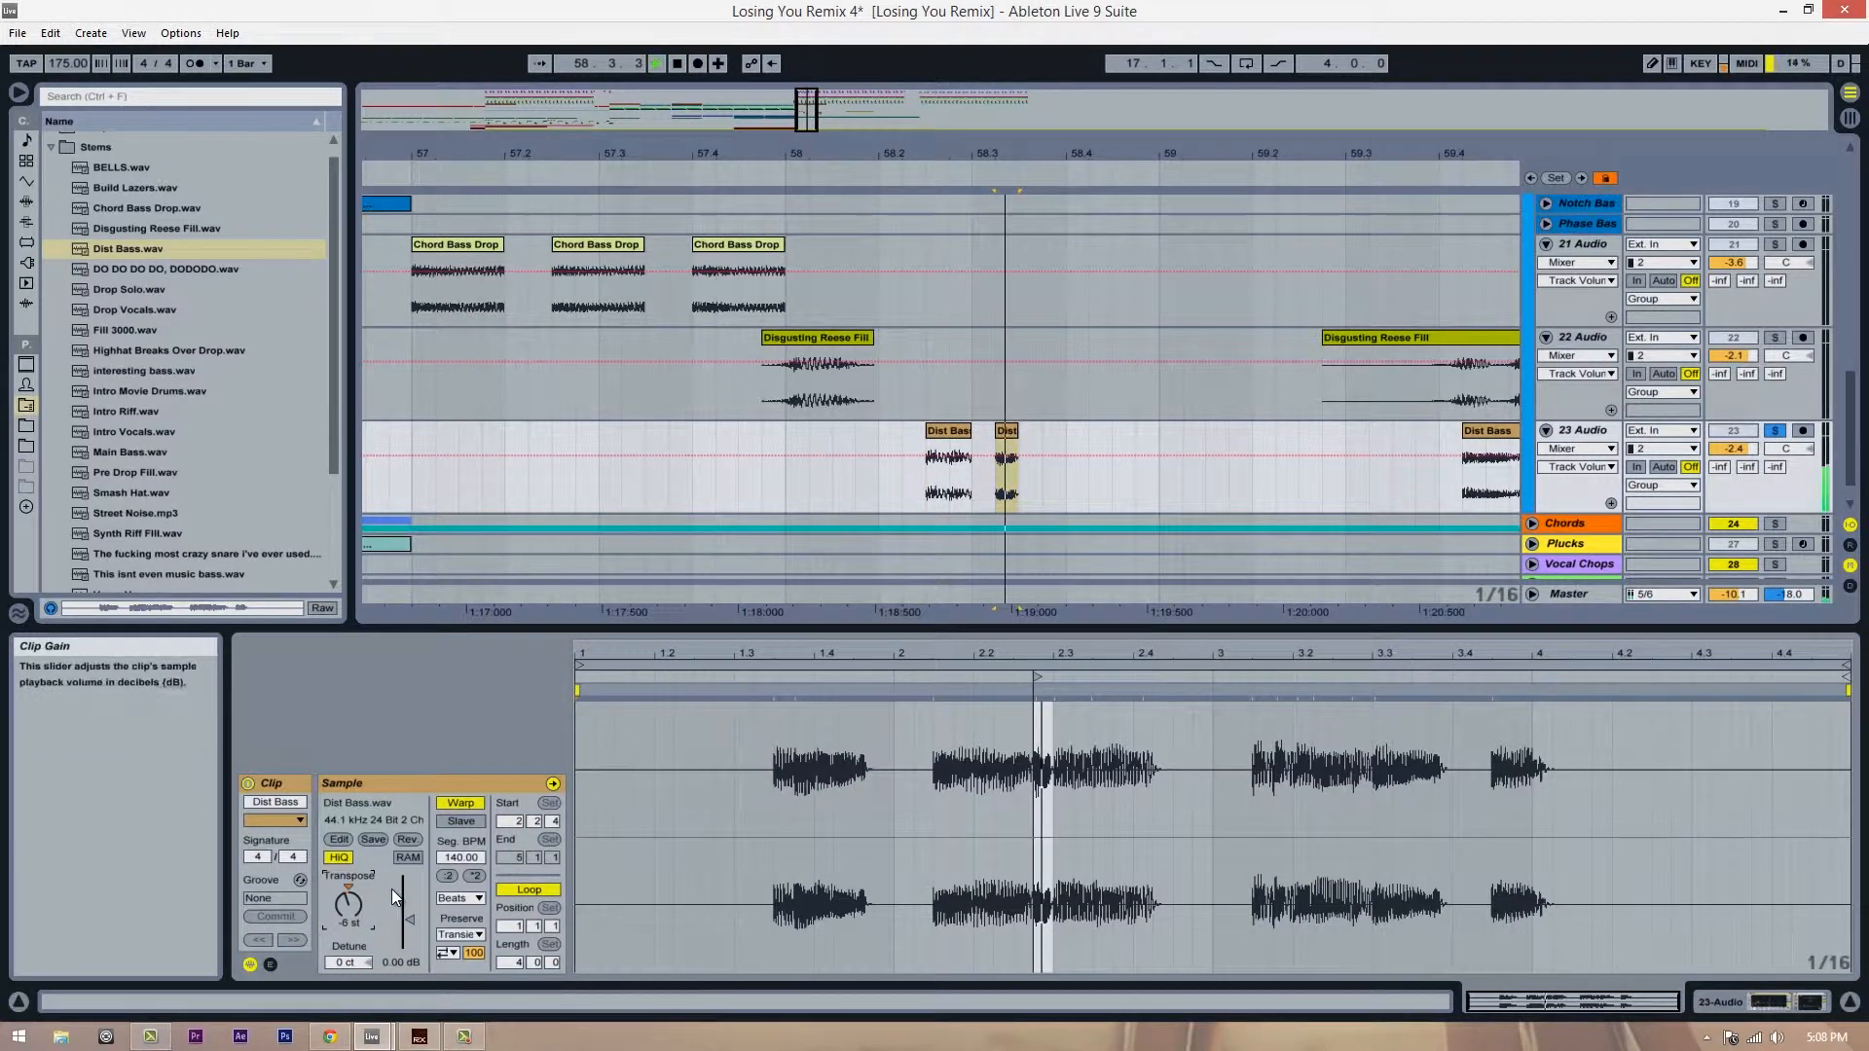
key(space)
key(space)
key(space)
key(Down)
key(Down)
key(space)
key(space)
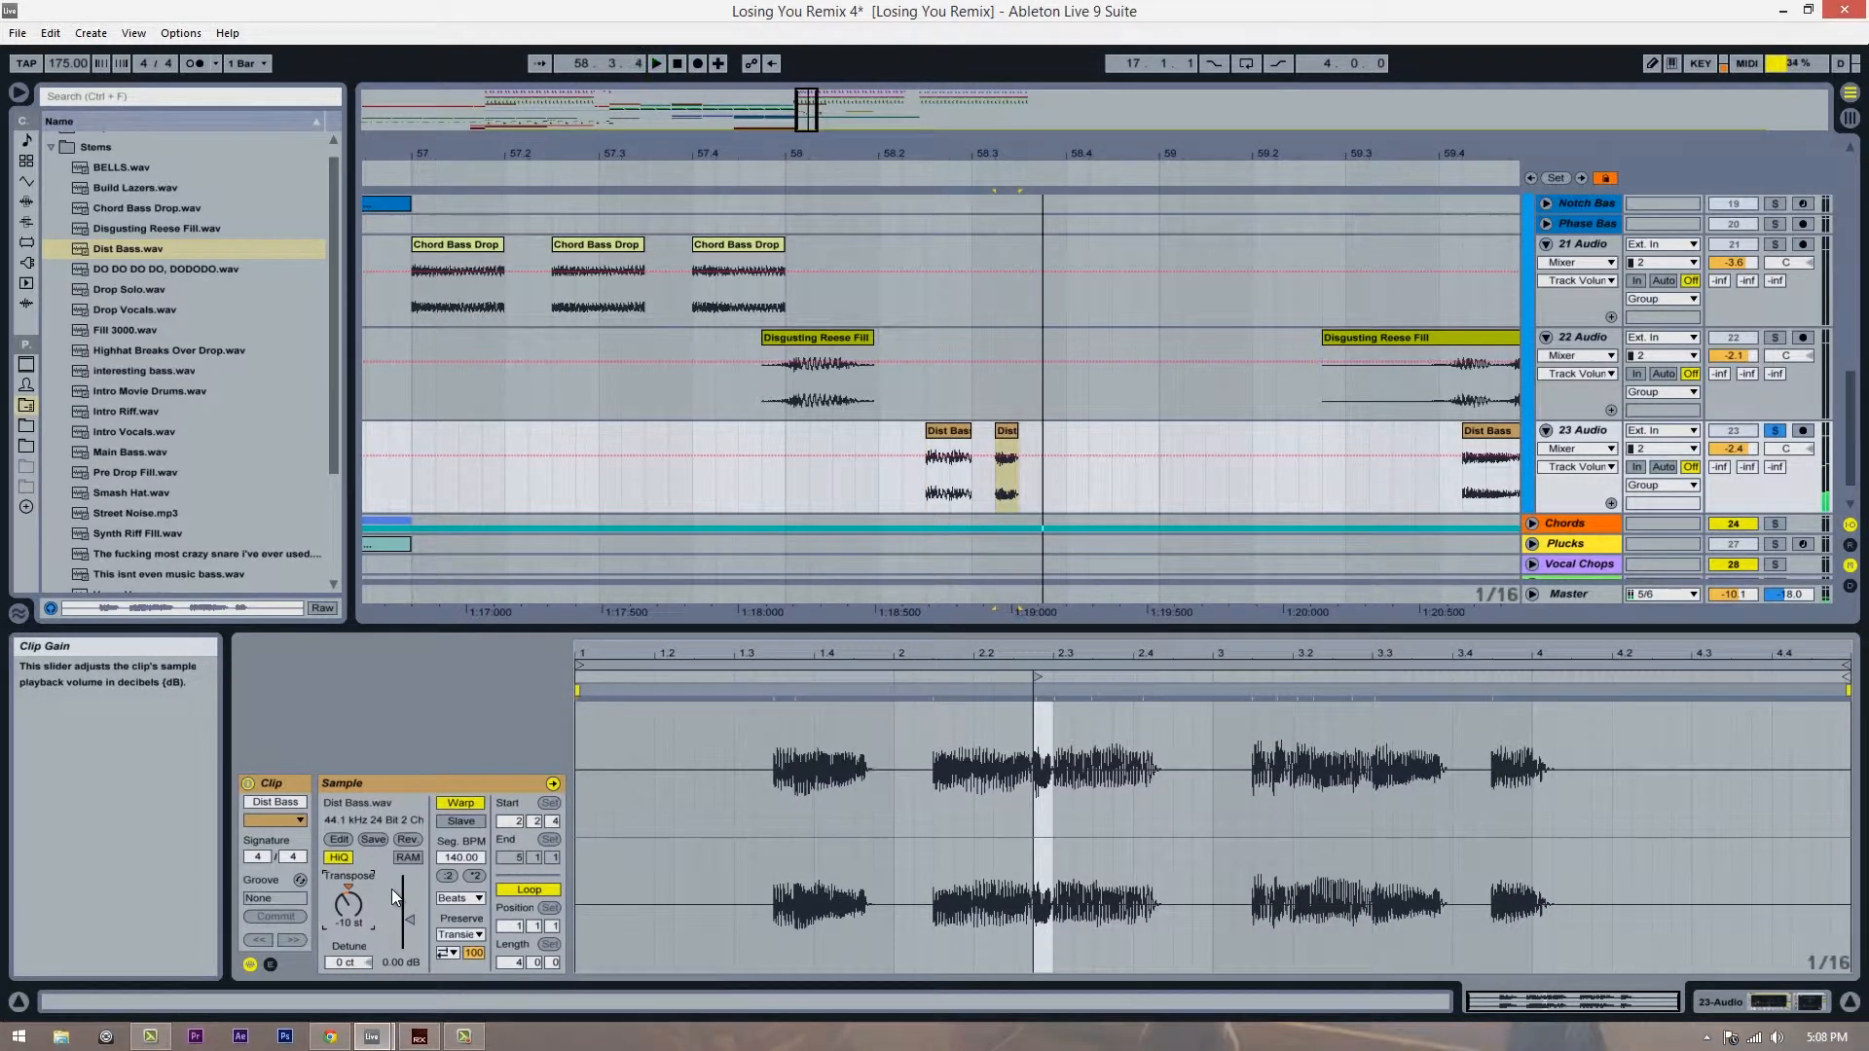
key(Down)
key(Down)
key(space)
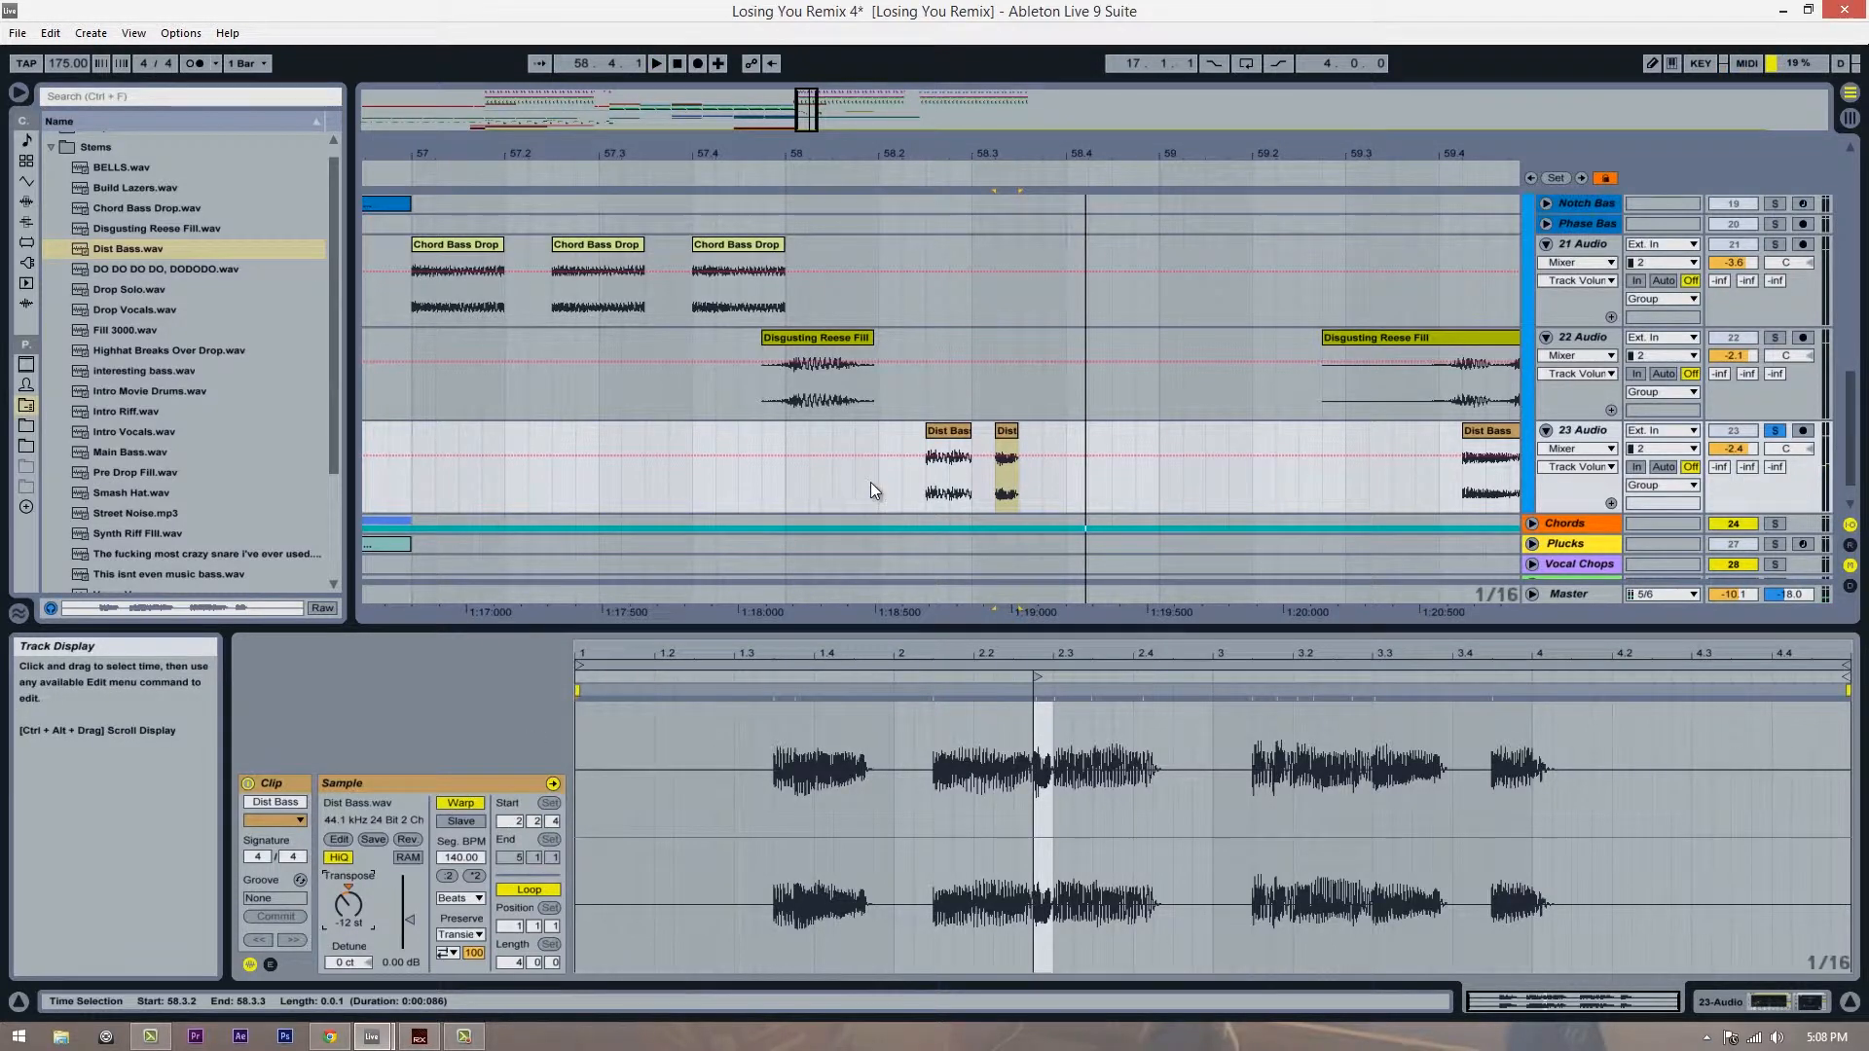
Step: Unsolo 23 Audio and play the transposed slice in context from 58.2.1
click(870, 482)
click(1775, 430)
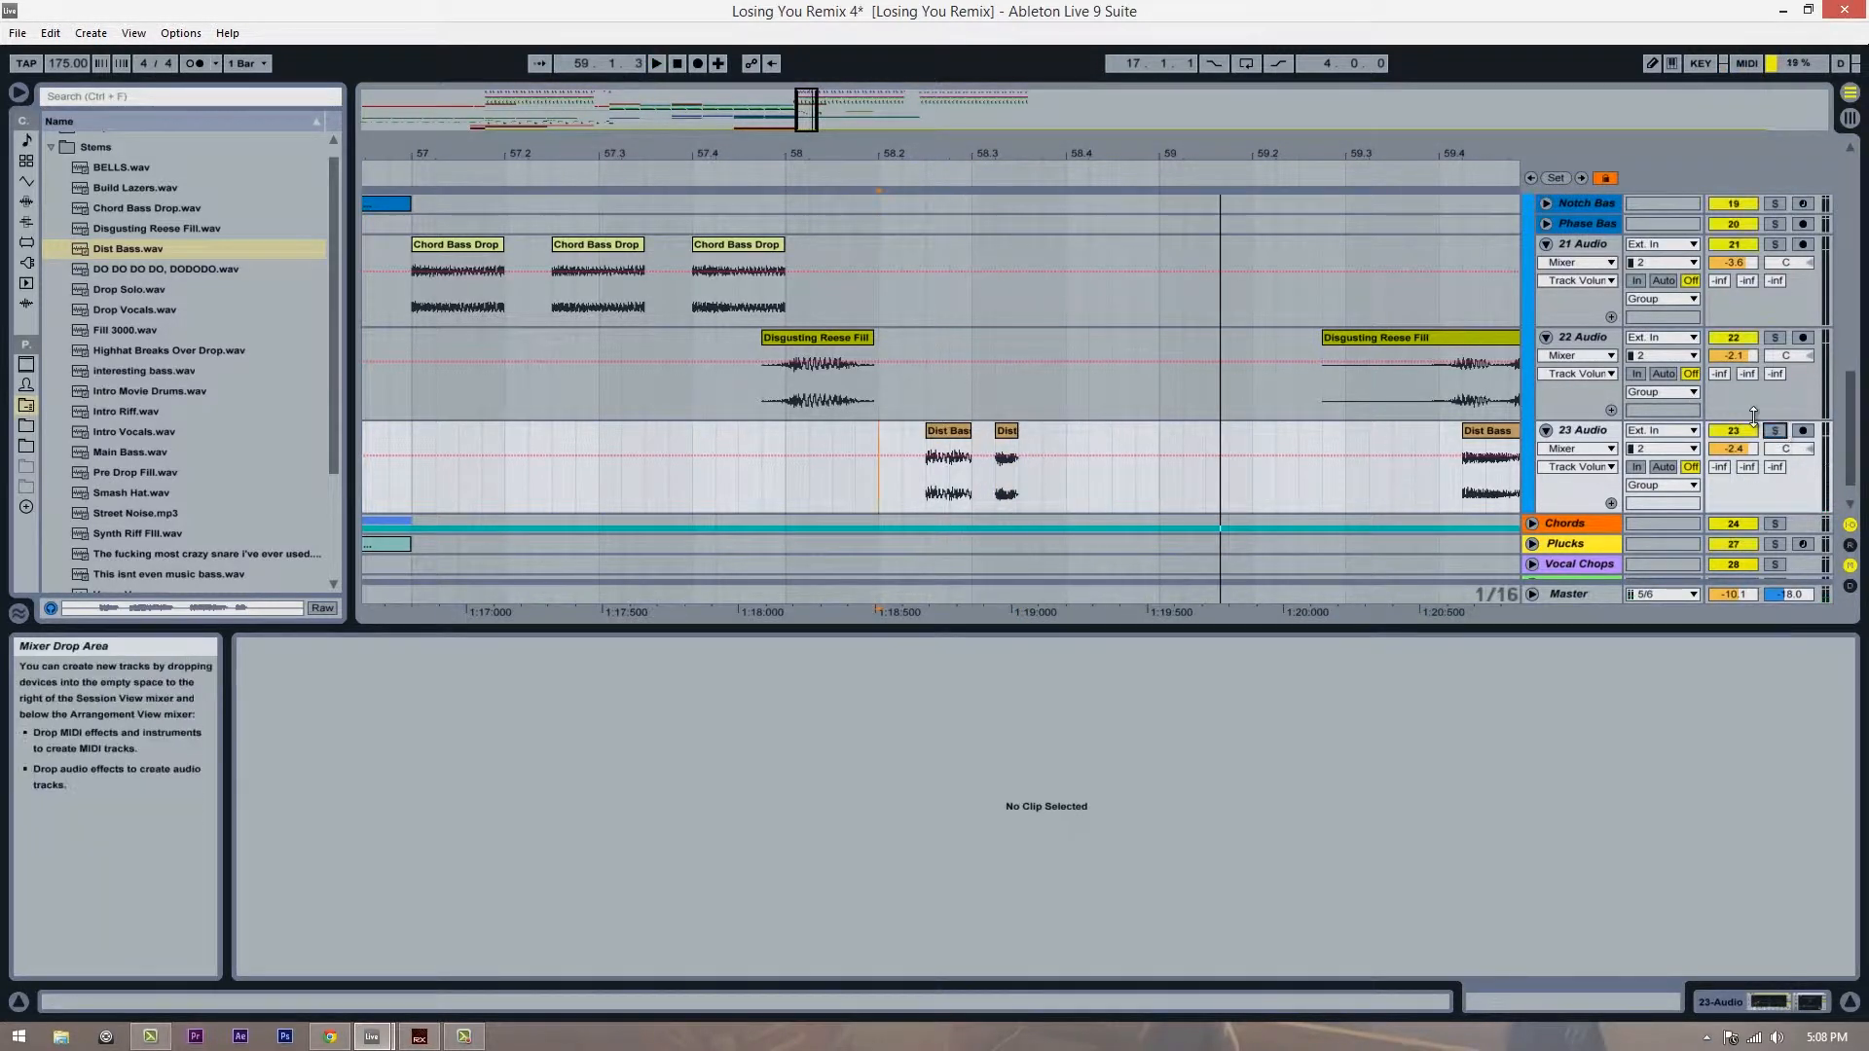
key(space)
key(space)
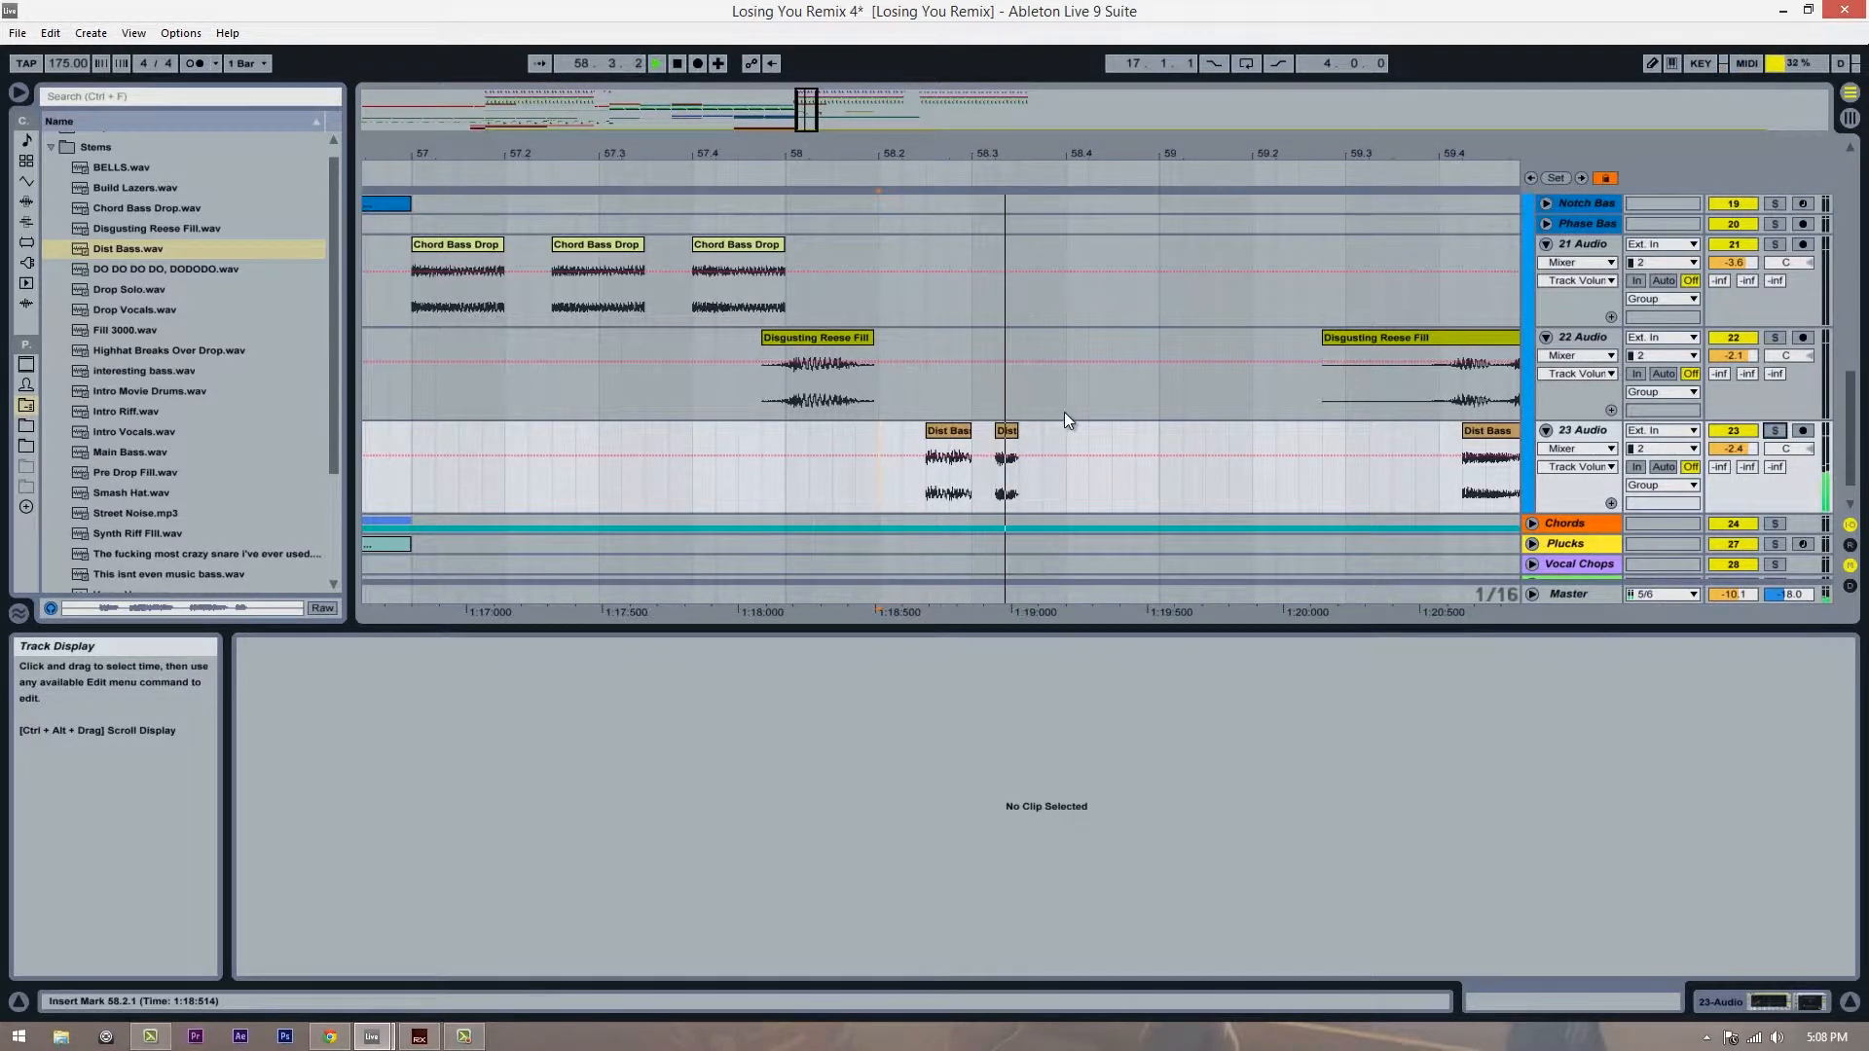
key(space)
Step: Copy the short transposed Dist Bass slice to 58.4.3 and play the sequence from 58.2.2
drag(1041, 146, 1048, 183)
click(988, 431)
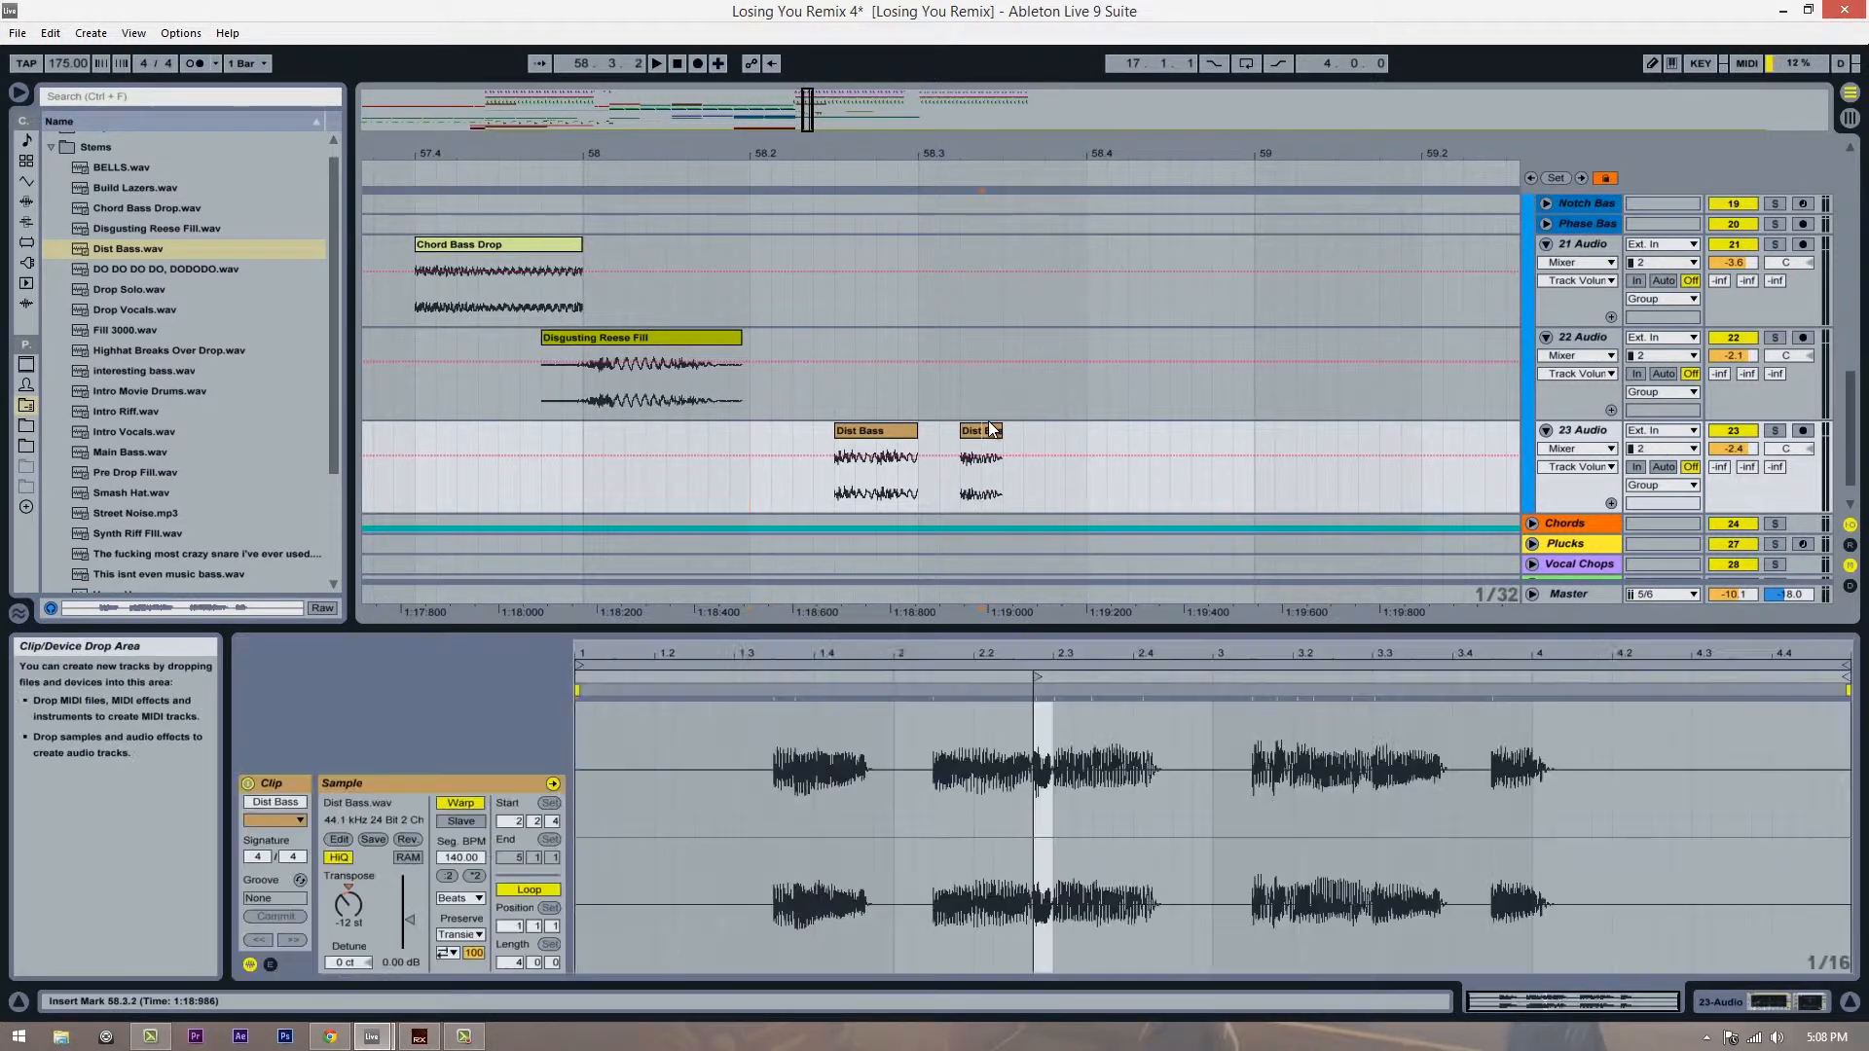
drag(965, 432, 1168, 450)
click(811, 465)
key(space)
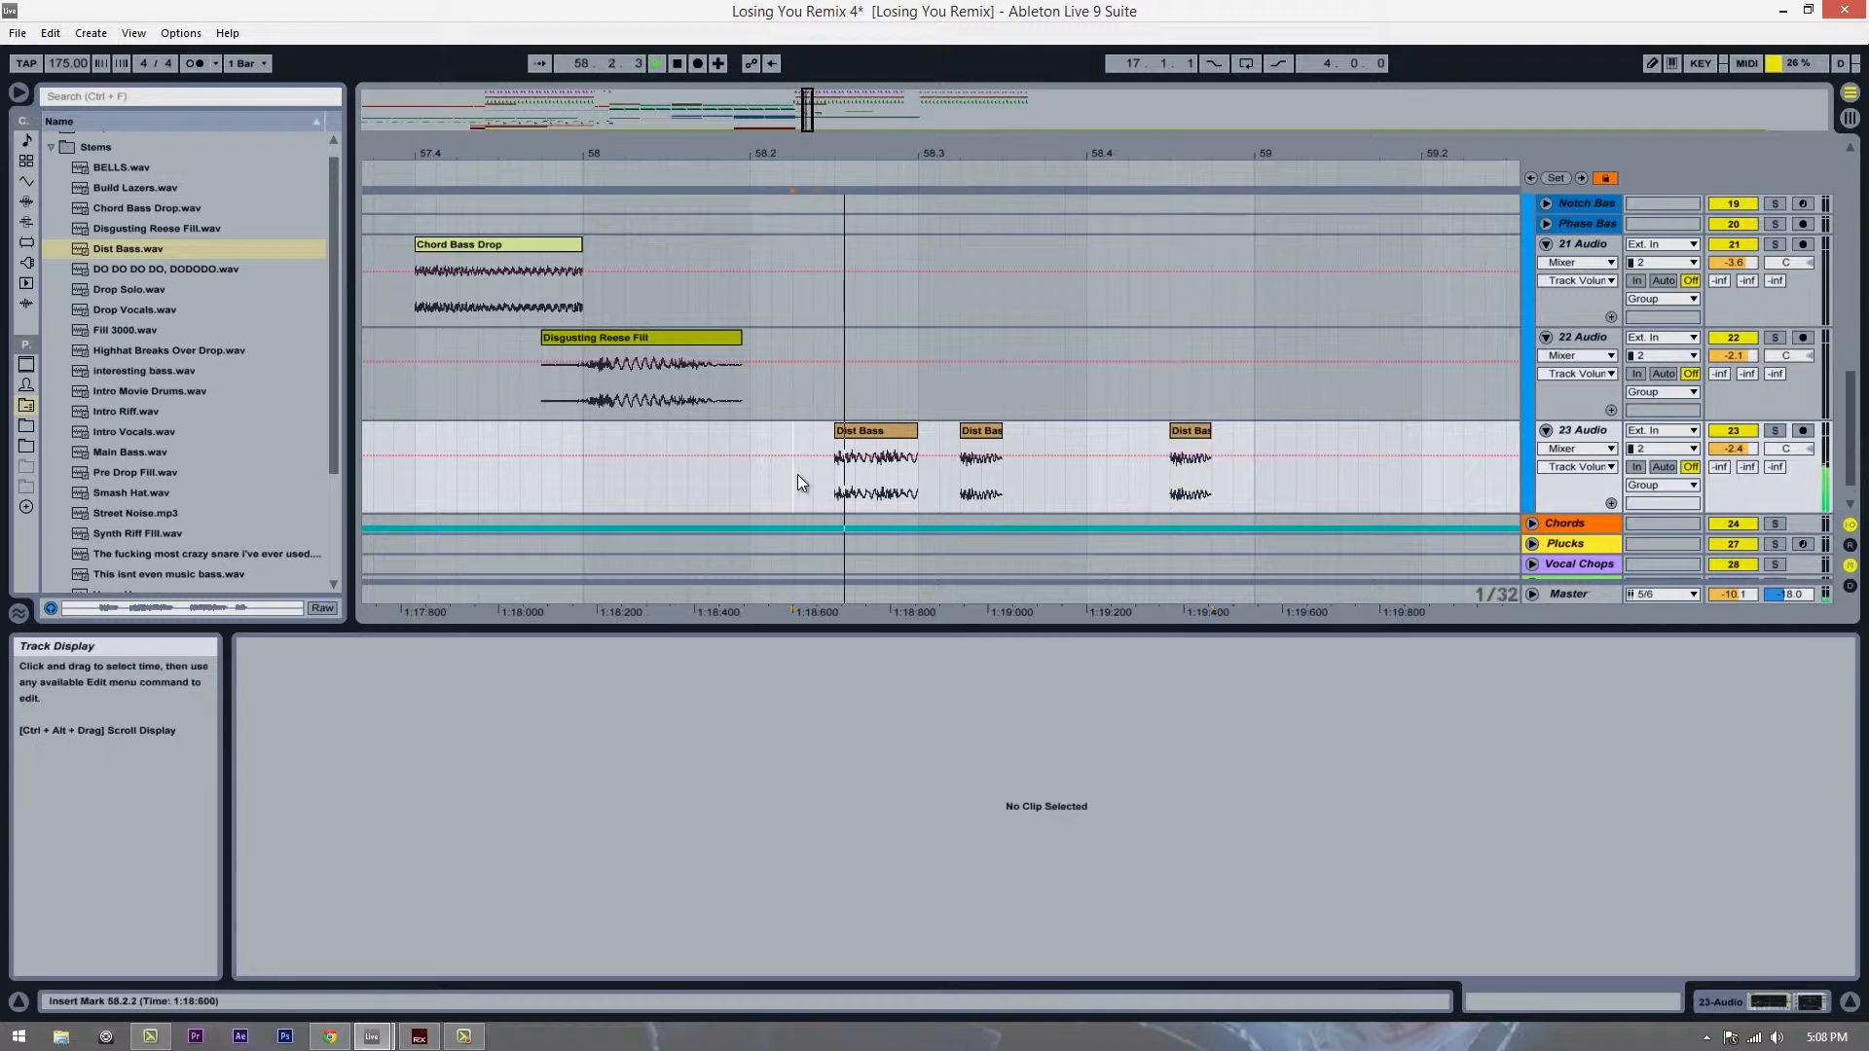
key(space)
Step: Audition the Dist Bass slice from 59.4.2 at about 59.2.1, playing from 58.4.4, and set it aside at about 60.4.1
click(1197, 431)
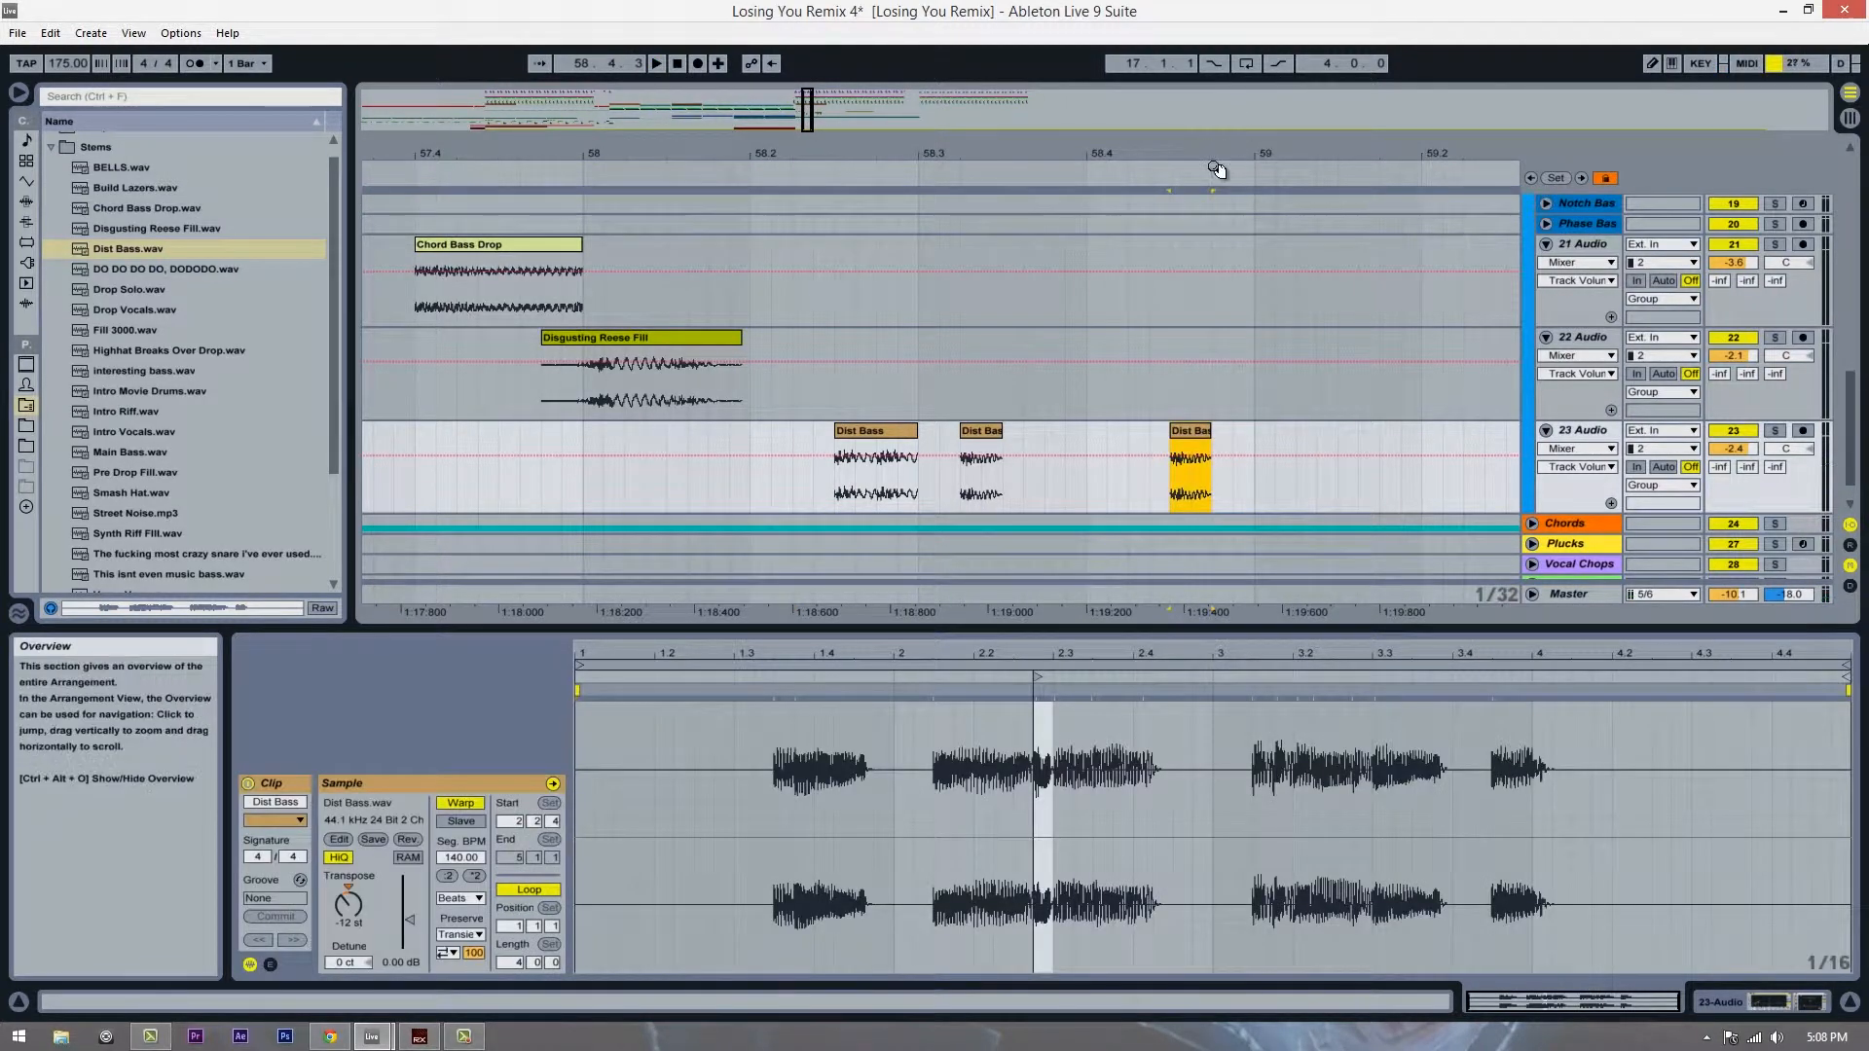
drag(1373, 155, 1212, 160)
click(1121, 440)
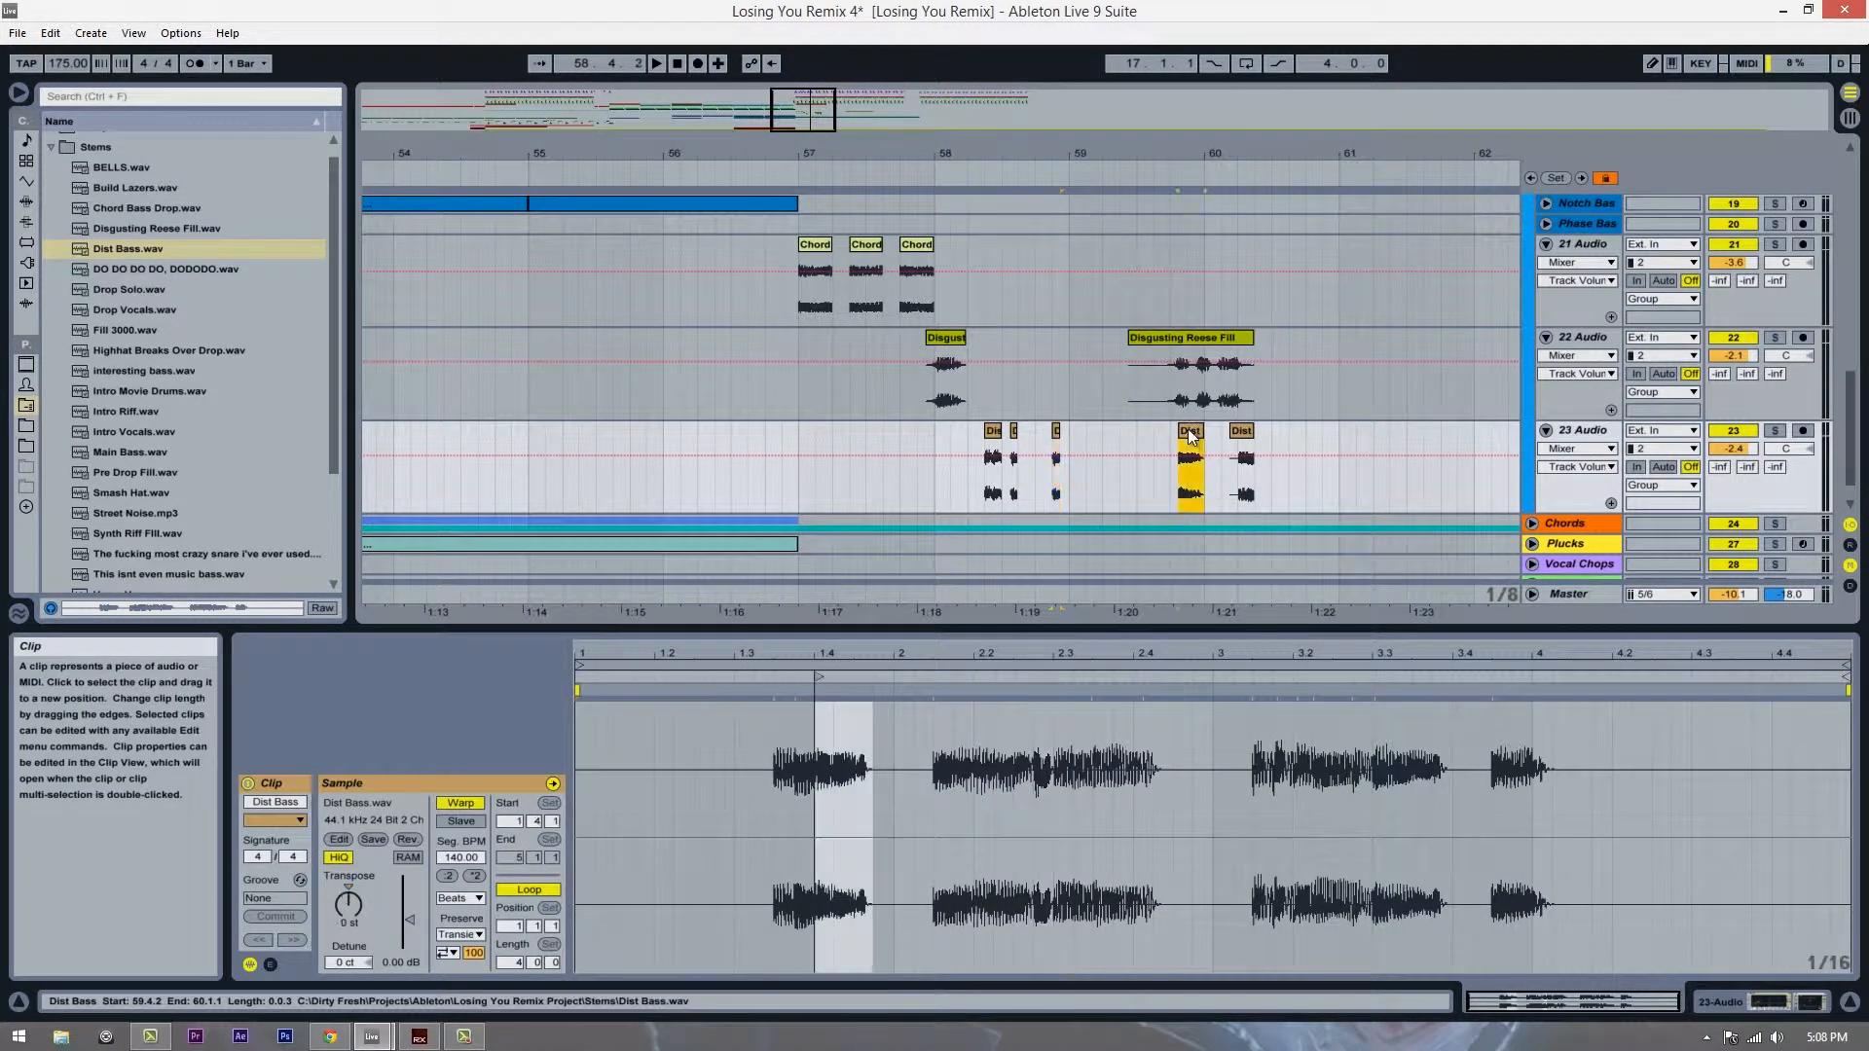
drag(1119, 436, 1110, 438)
click(1064, 481)
key(space)
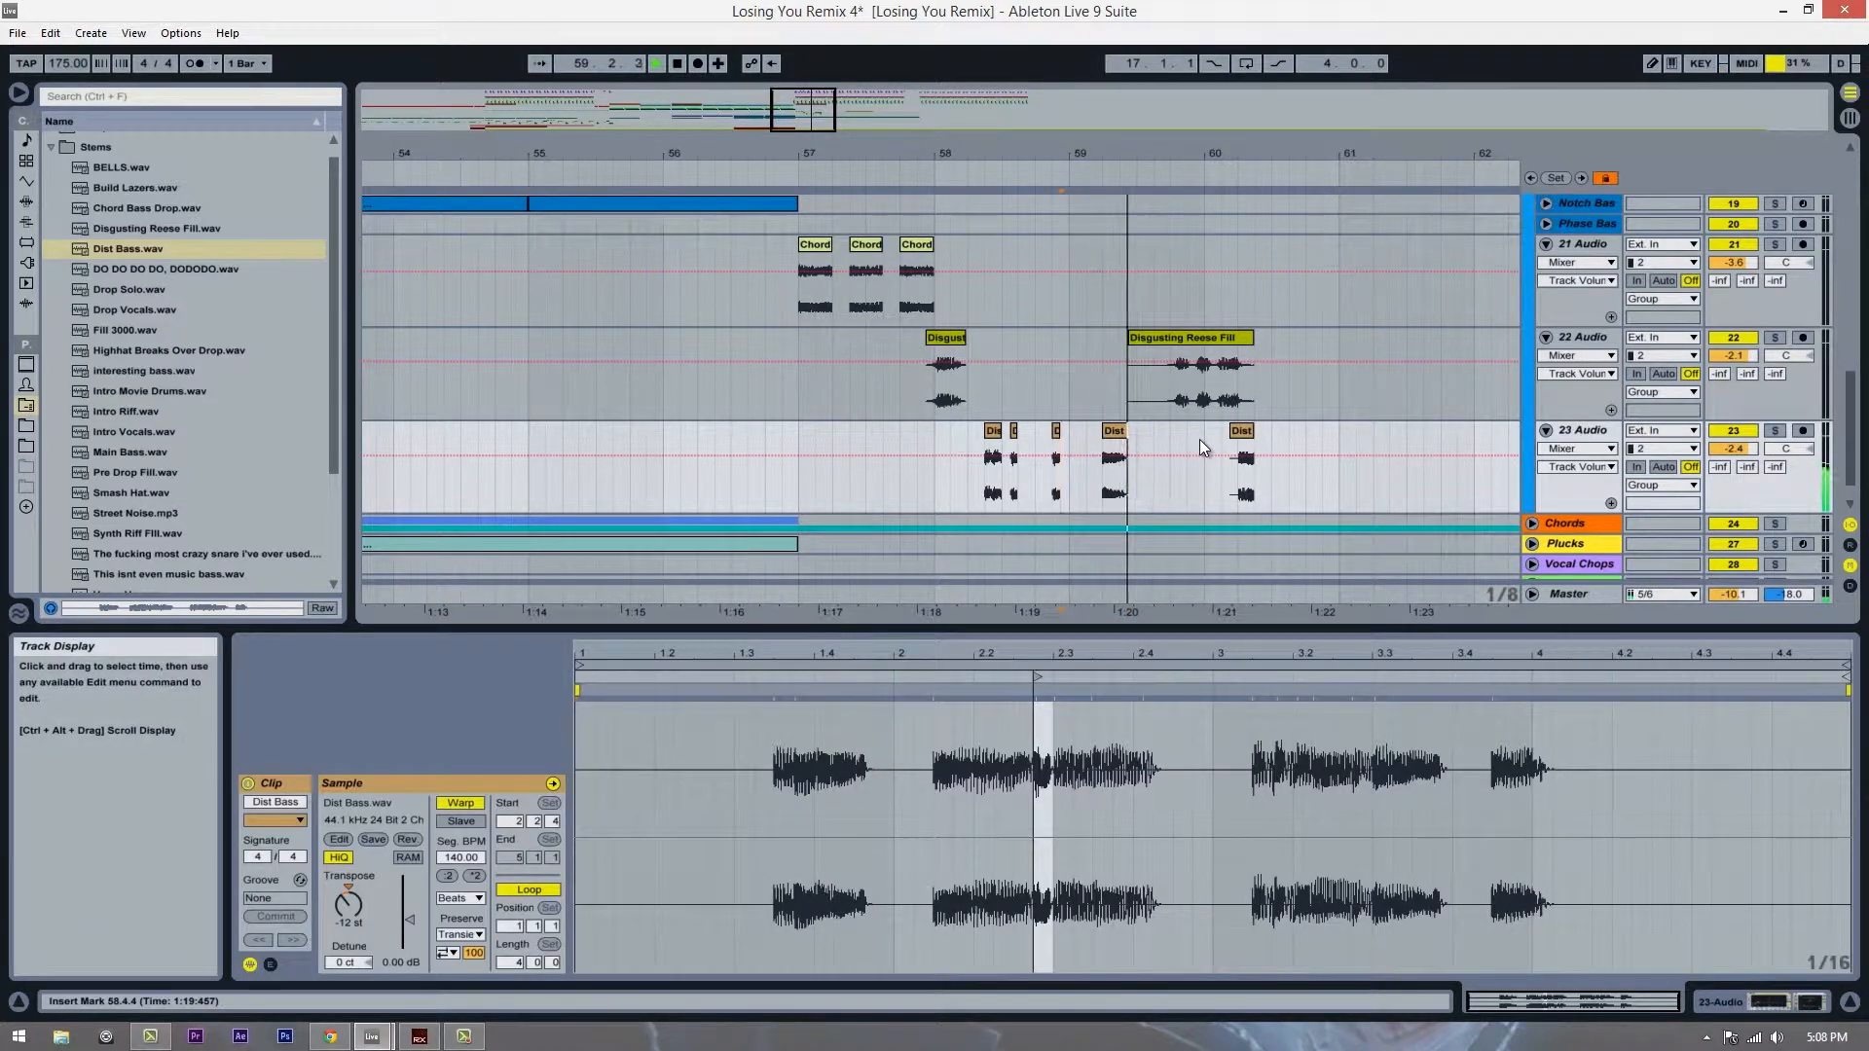
click(1114, 450)
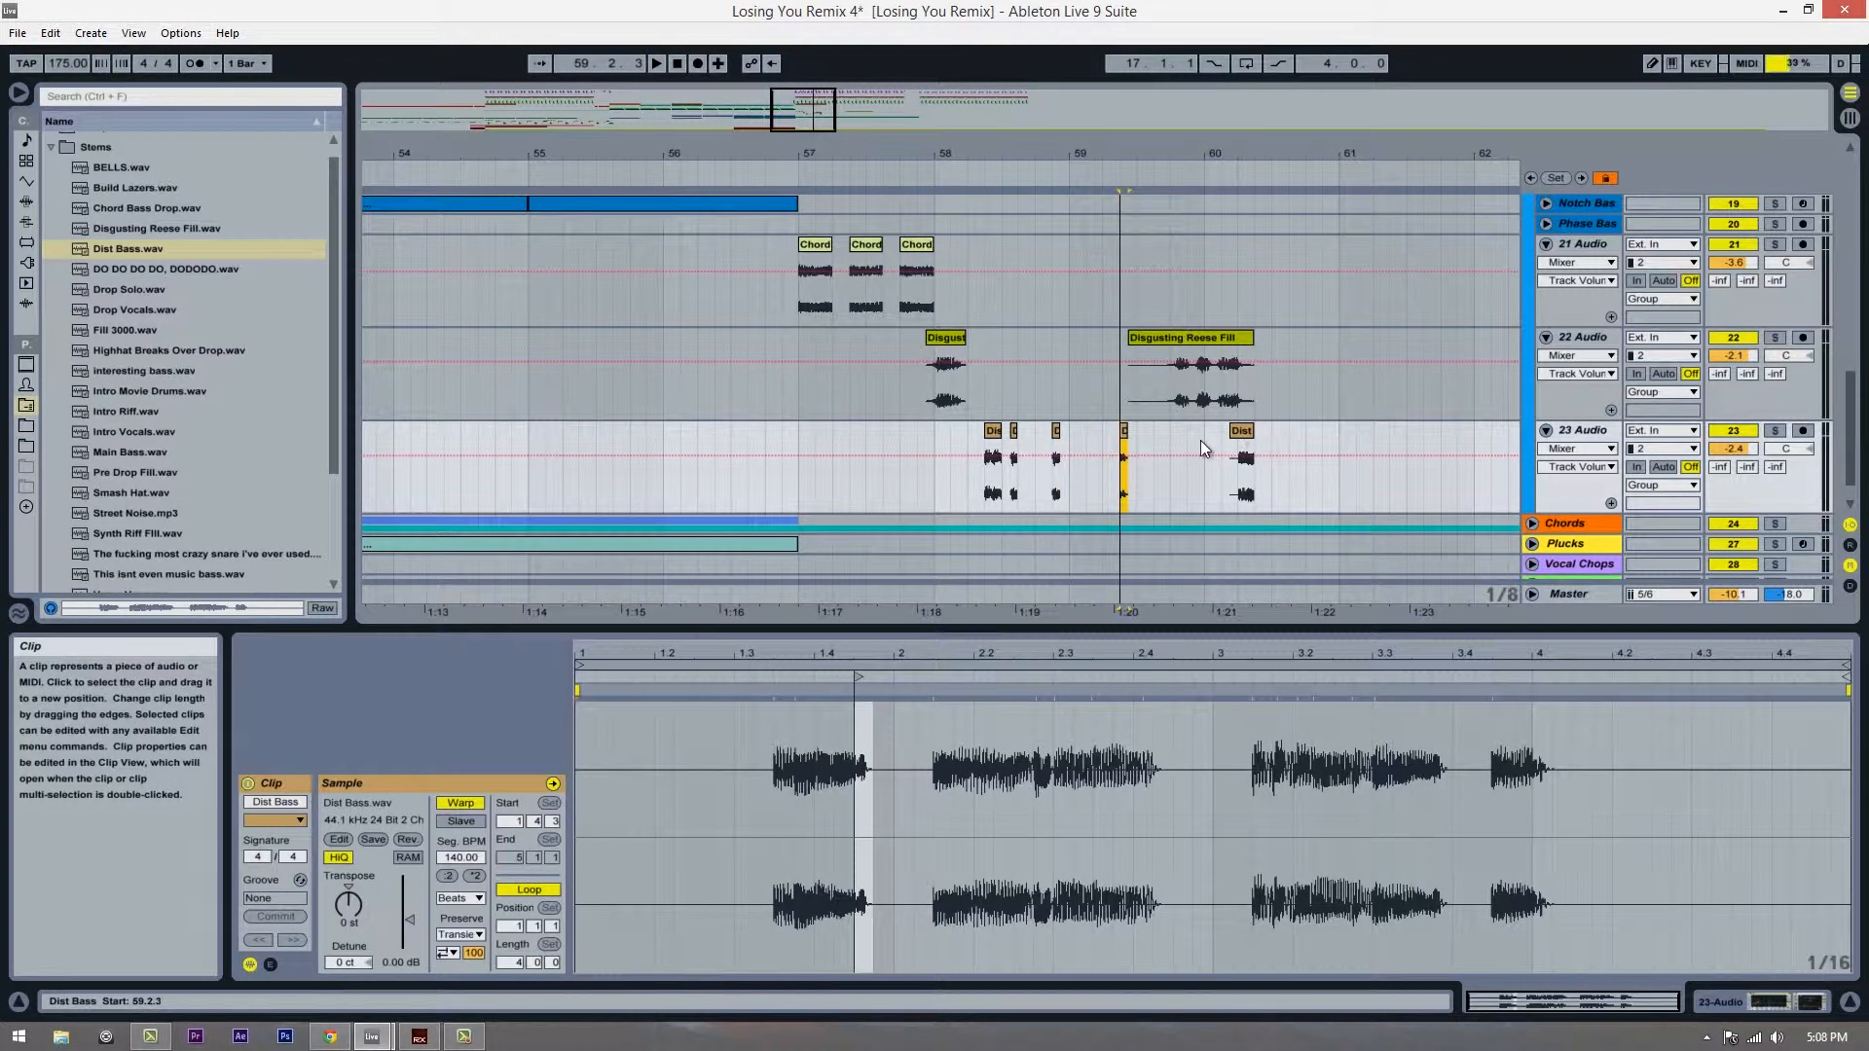
drag(1123, 446, 1325, 448)
Step: Solo 22 Audio and play the second Disgusting Reese Fill clip from 59.4.1 to find a usable piece
click(1181, 400)
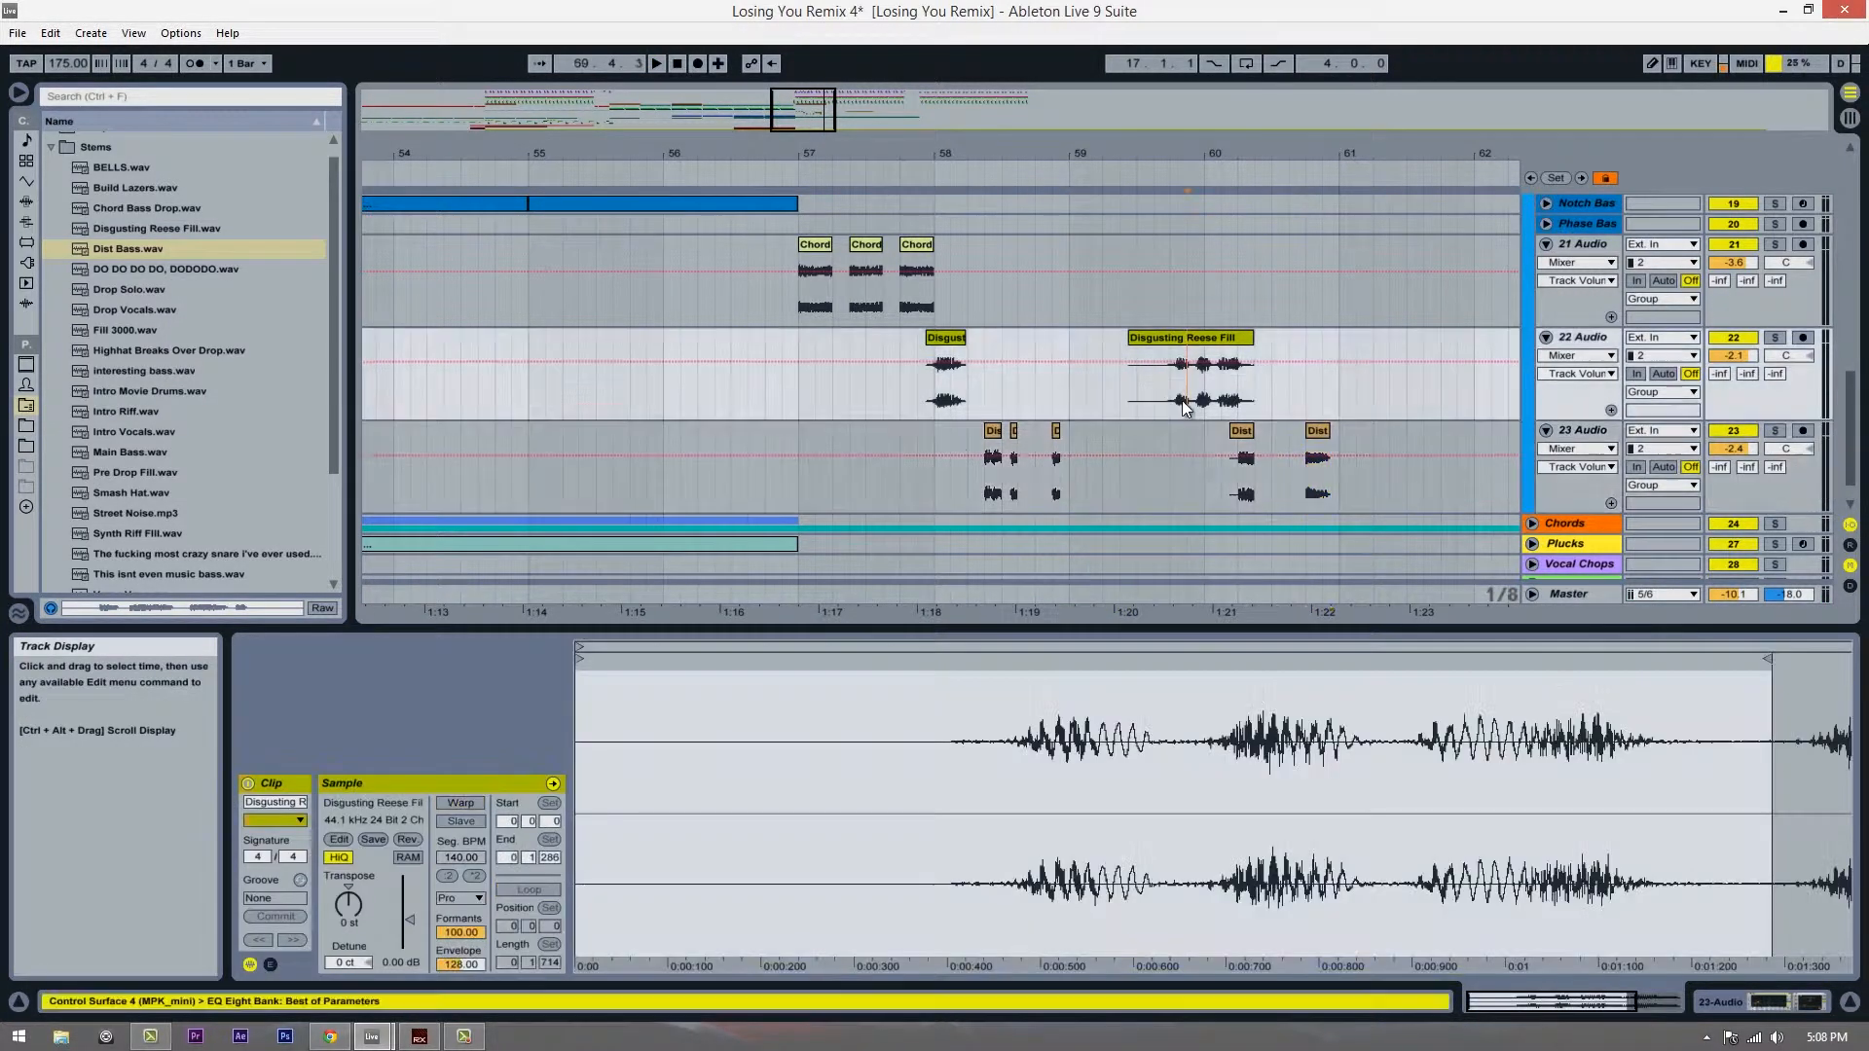
click(1775, 337)
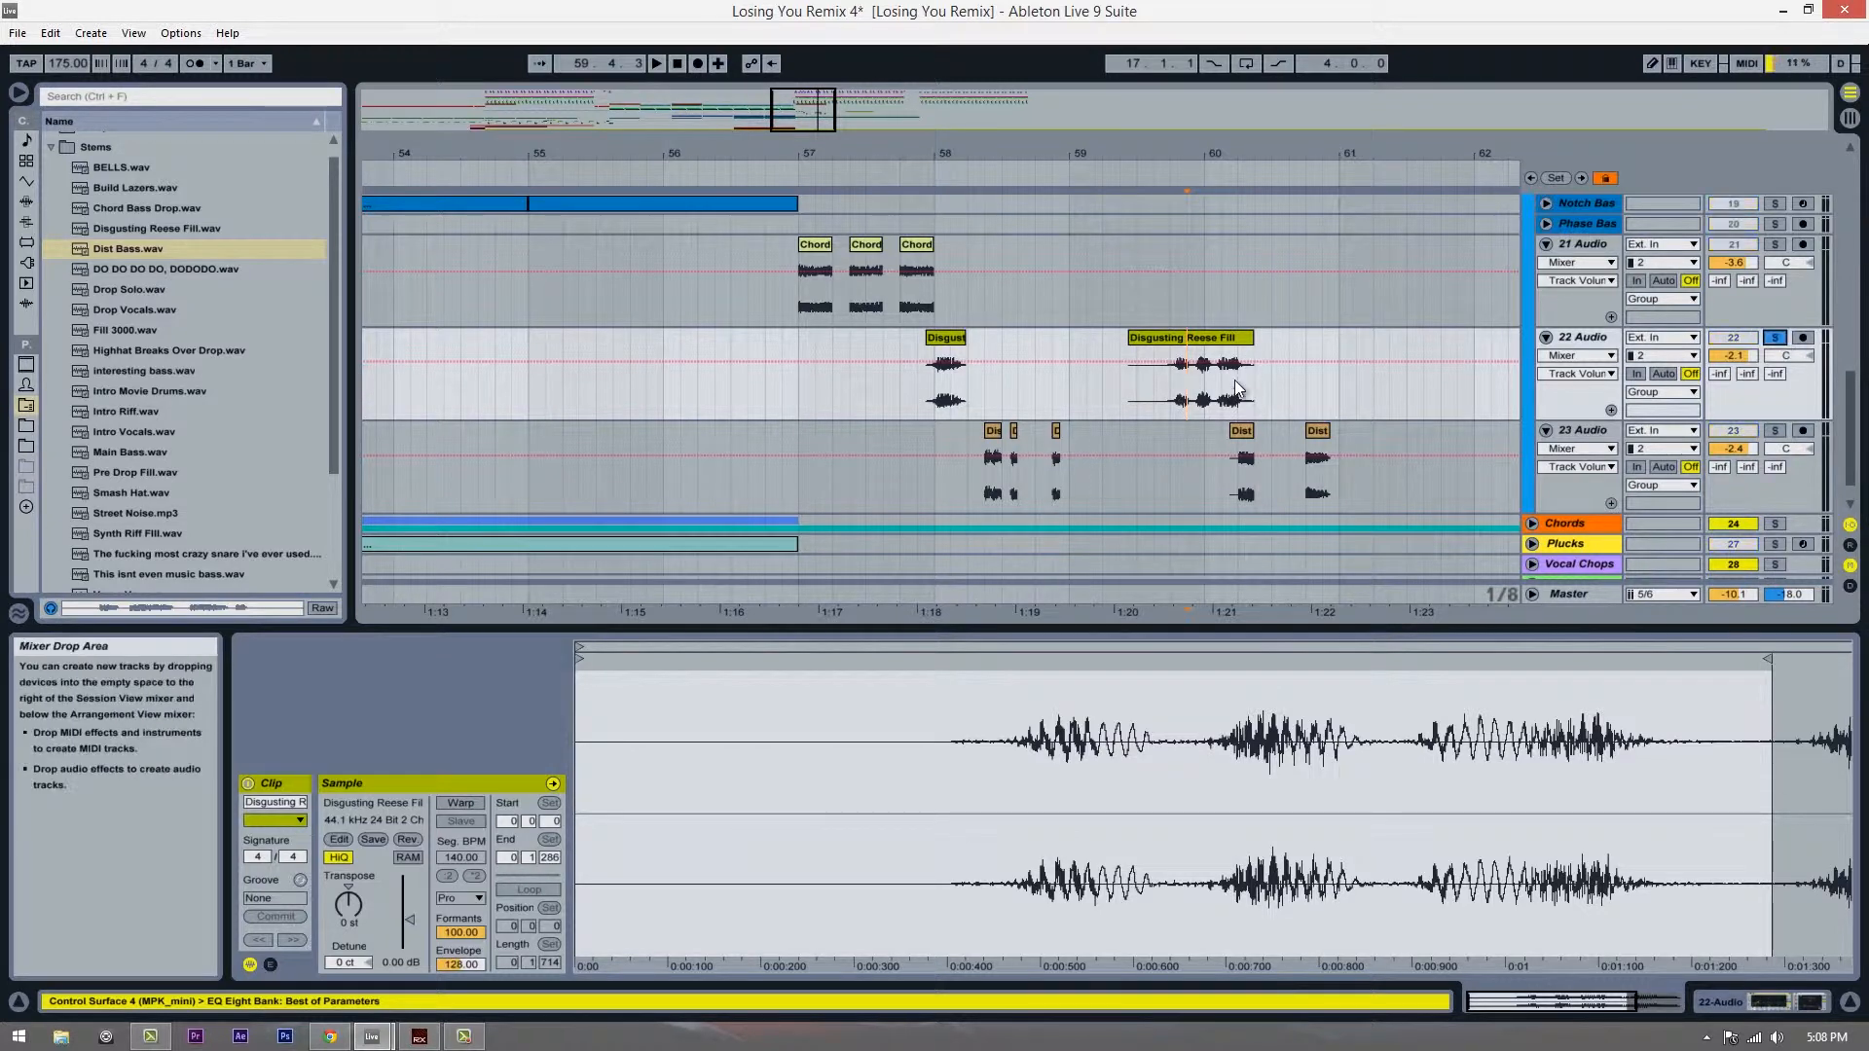
click(1176, 400)
key(space)
key(space)
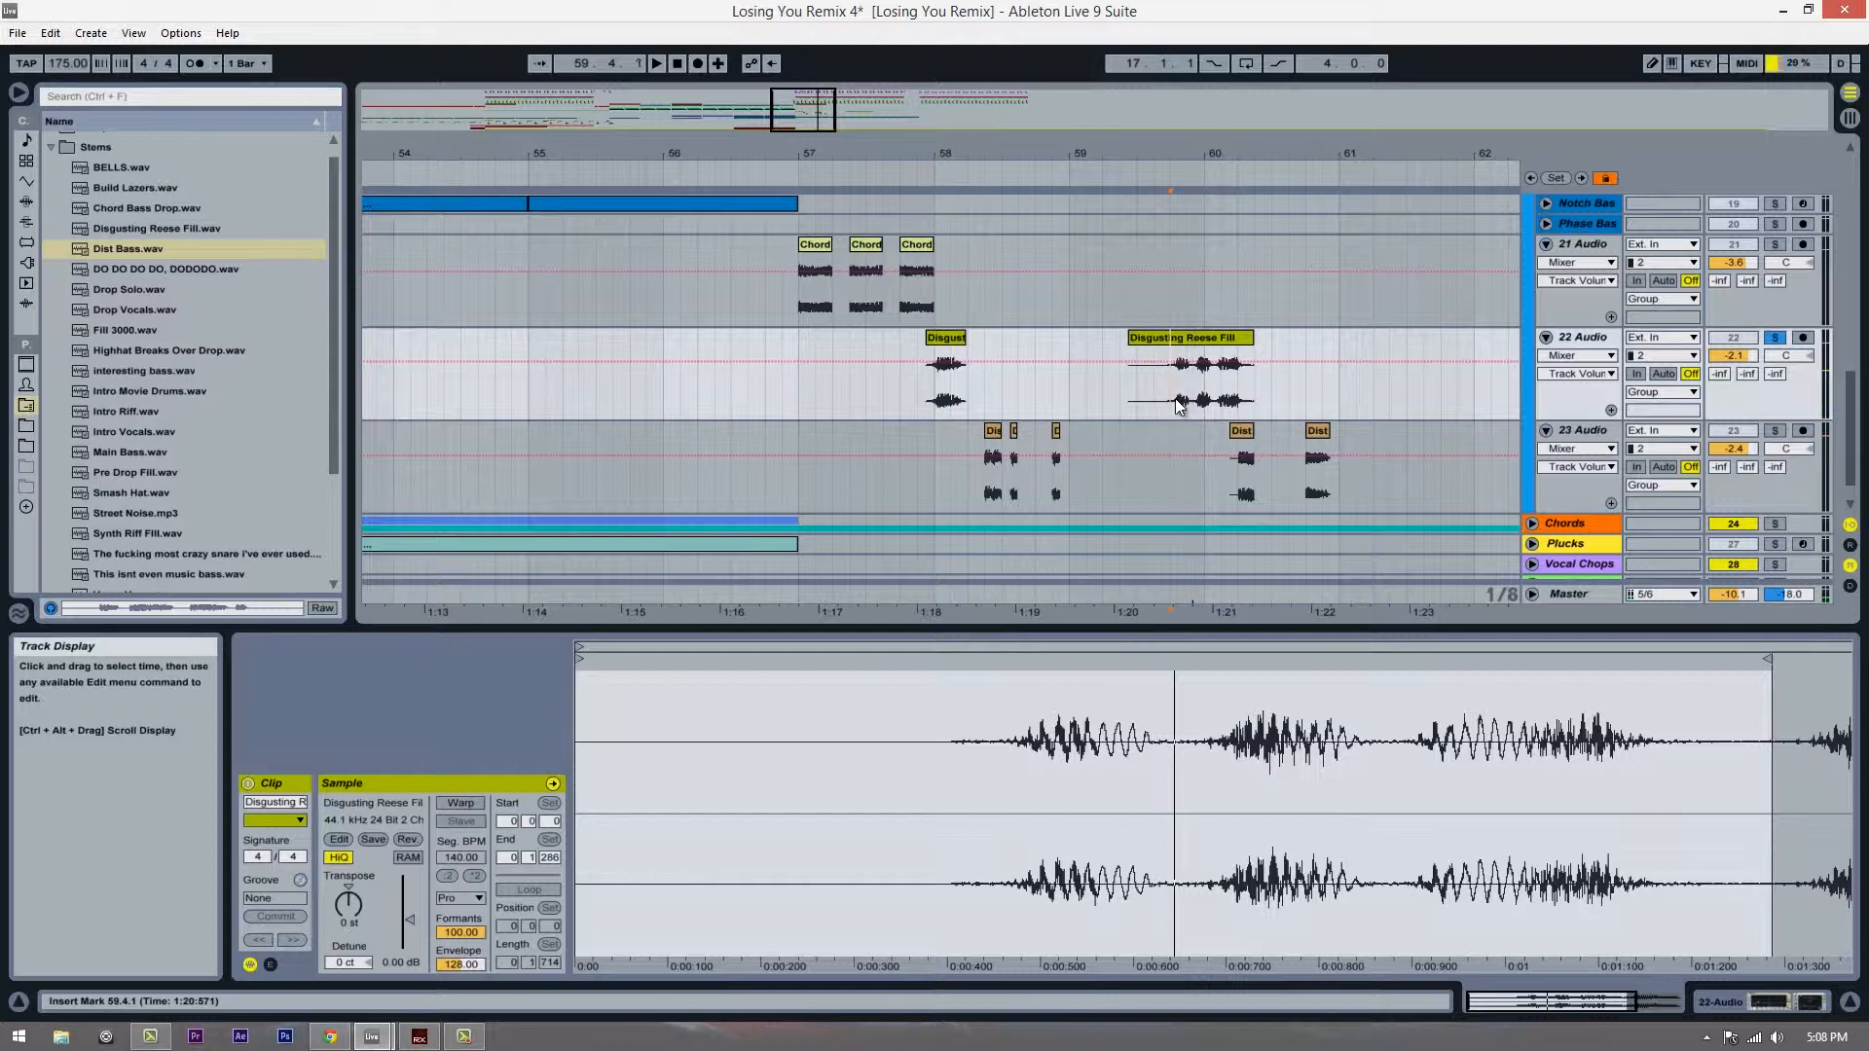
Step: Copy a short Disgusting Reese Fill piece to about 58.4.1 on 22 Audio, unsolo the track and play the passage
drag(1172, 407, 966, 390)
click(1777, 340)
key(space)
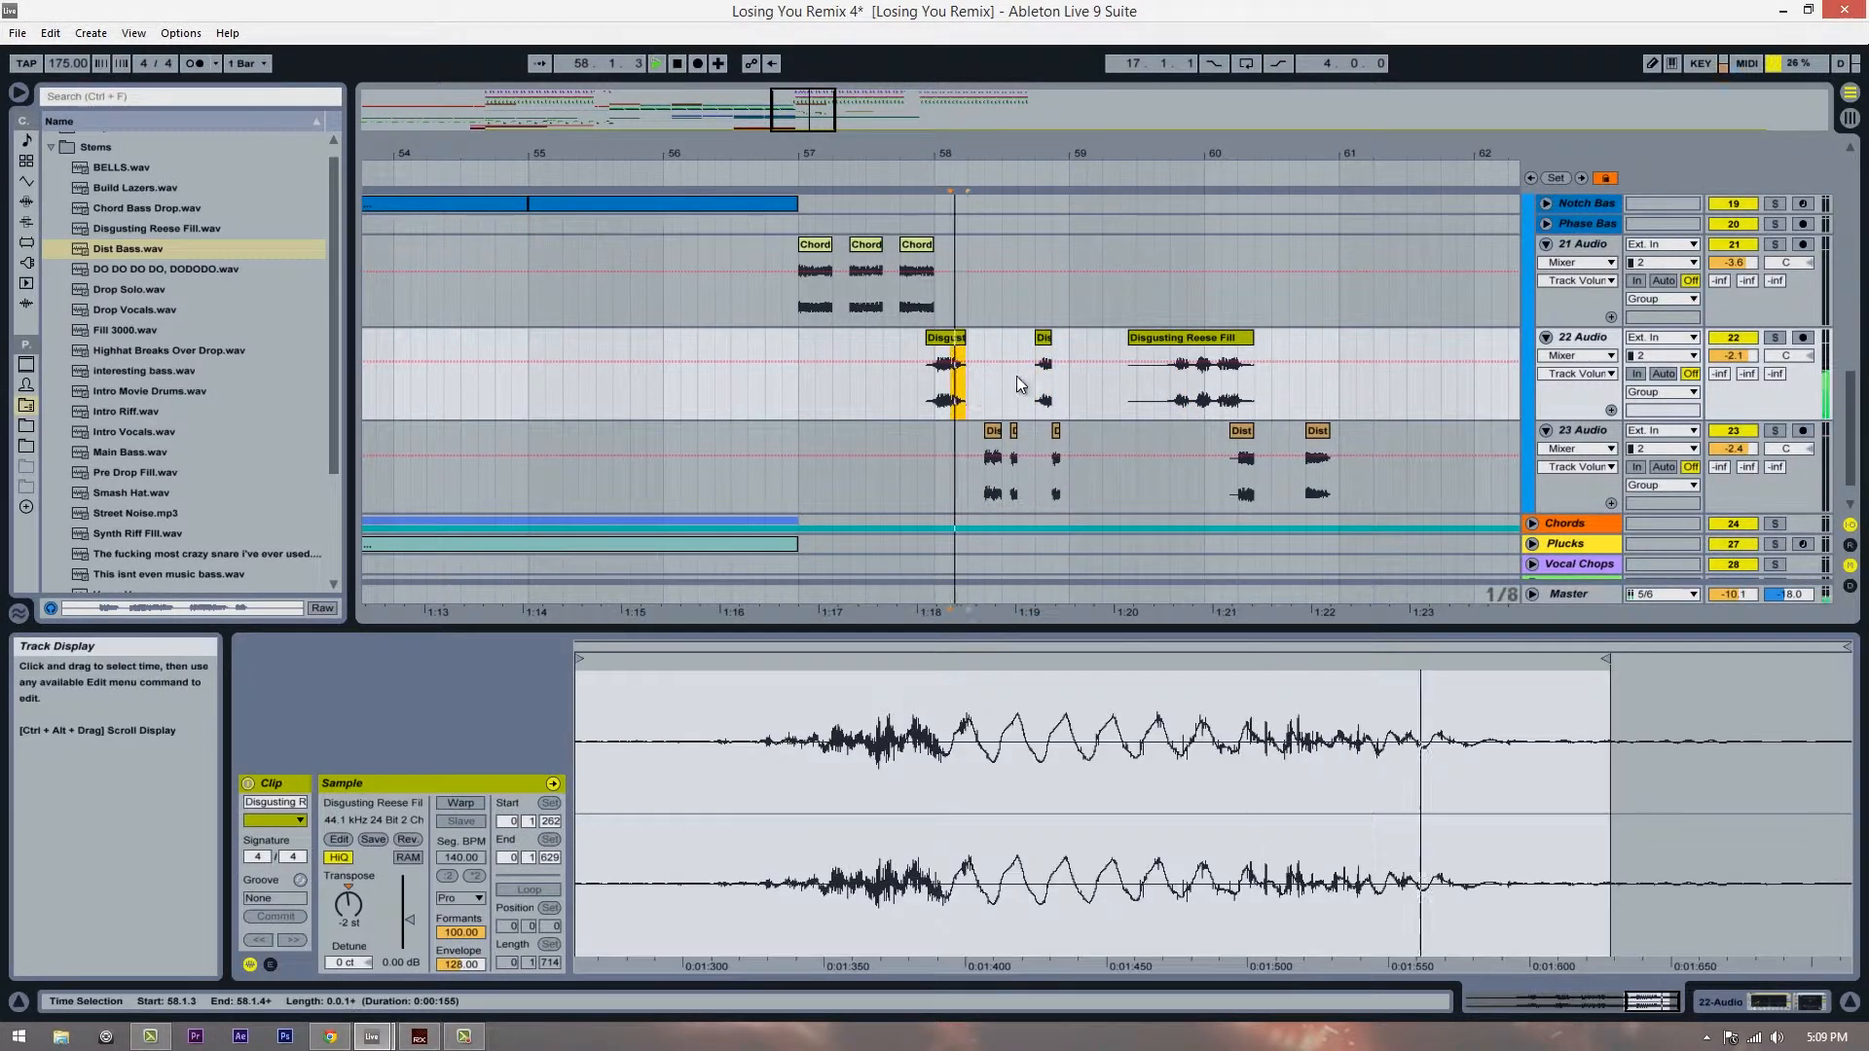
key(space)
Step: Adjust the copied reese piece to start at about 58.3.4 and play it from 58.3.2
drag(1039, 151, 1106, 163)
drag(1122, 338, 1109, 341)
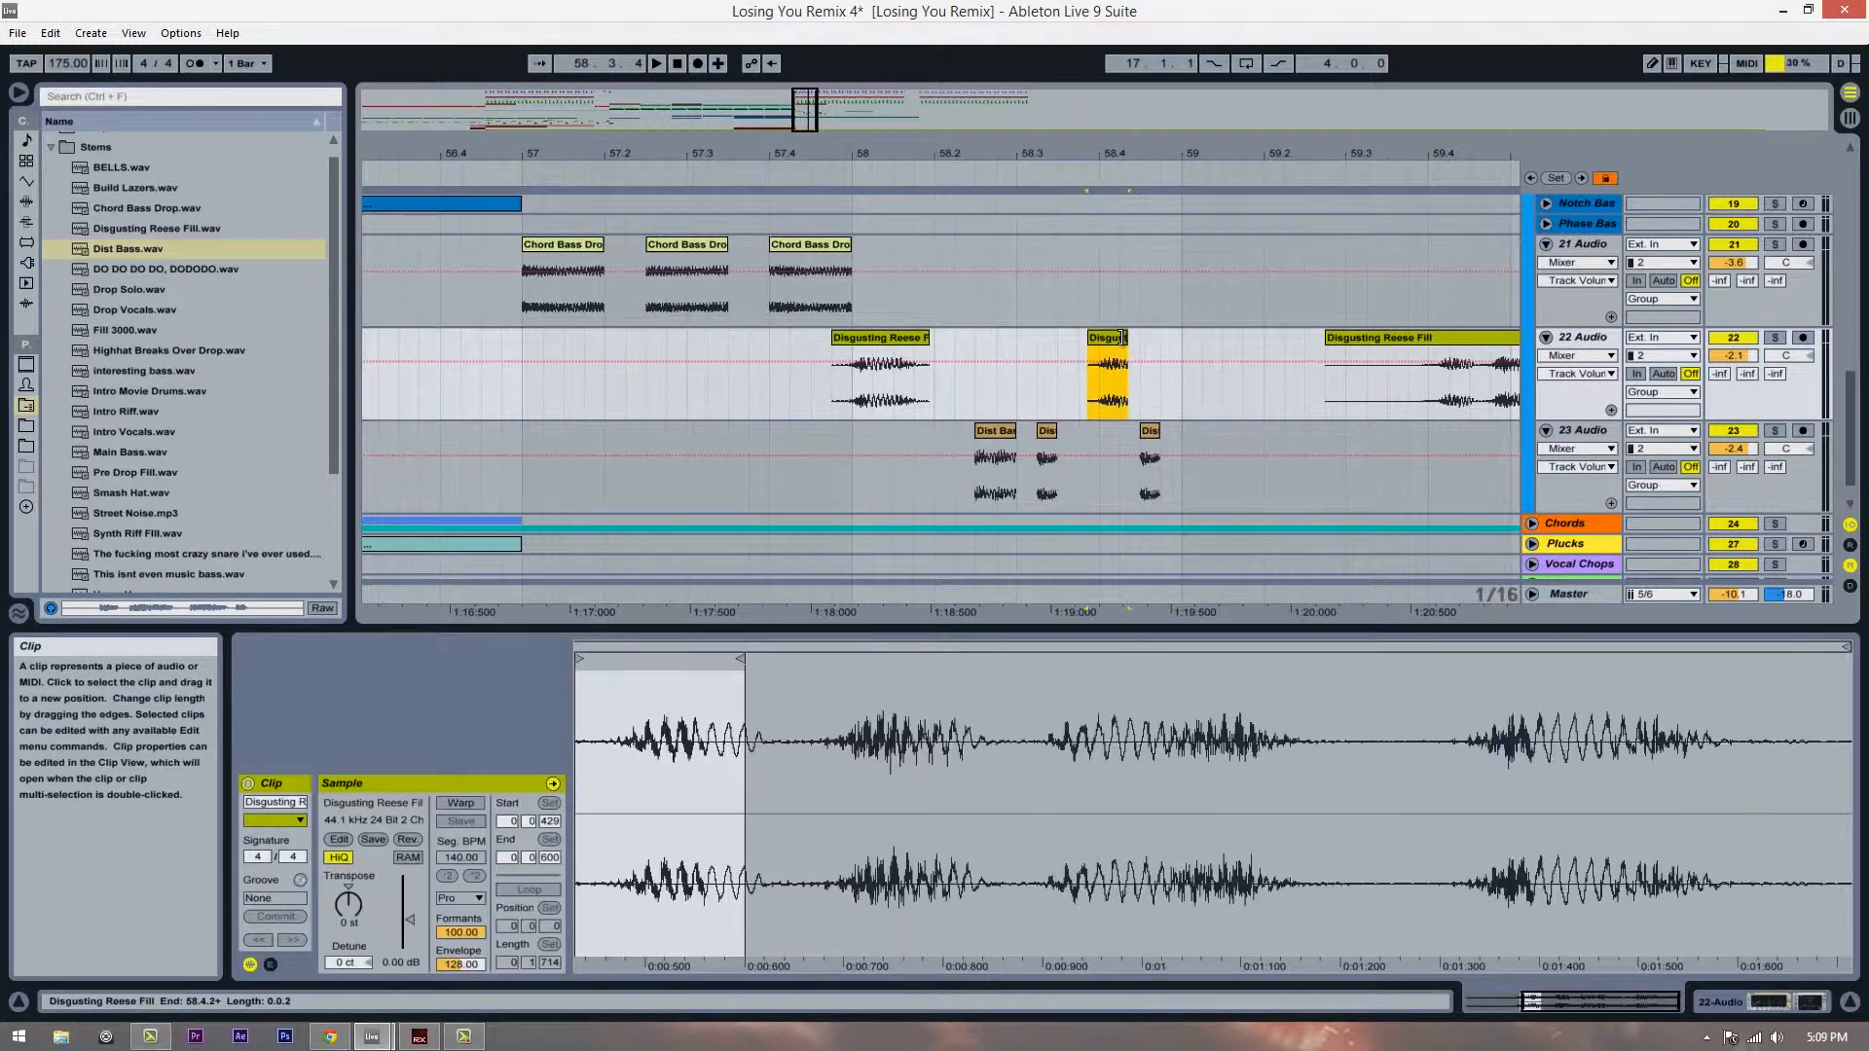
click(1028, 389)
key(space)
key(space)
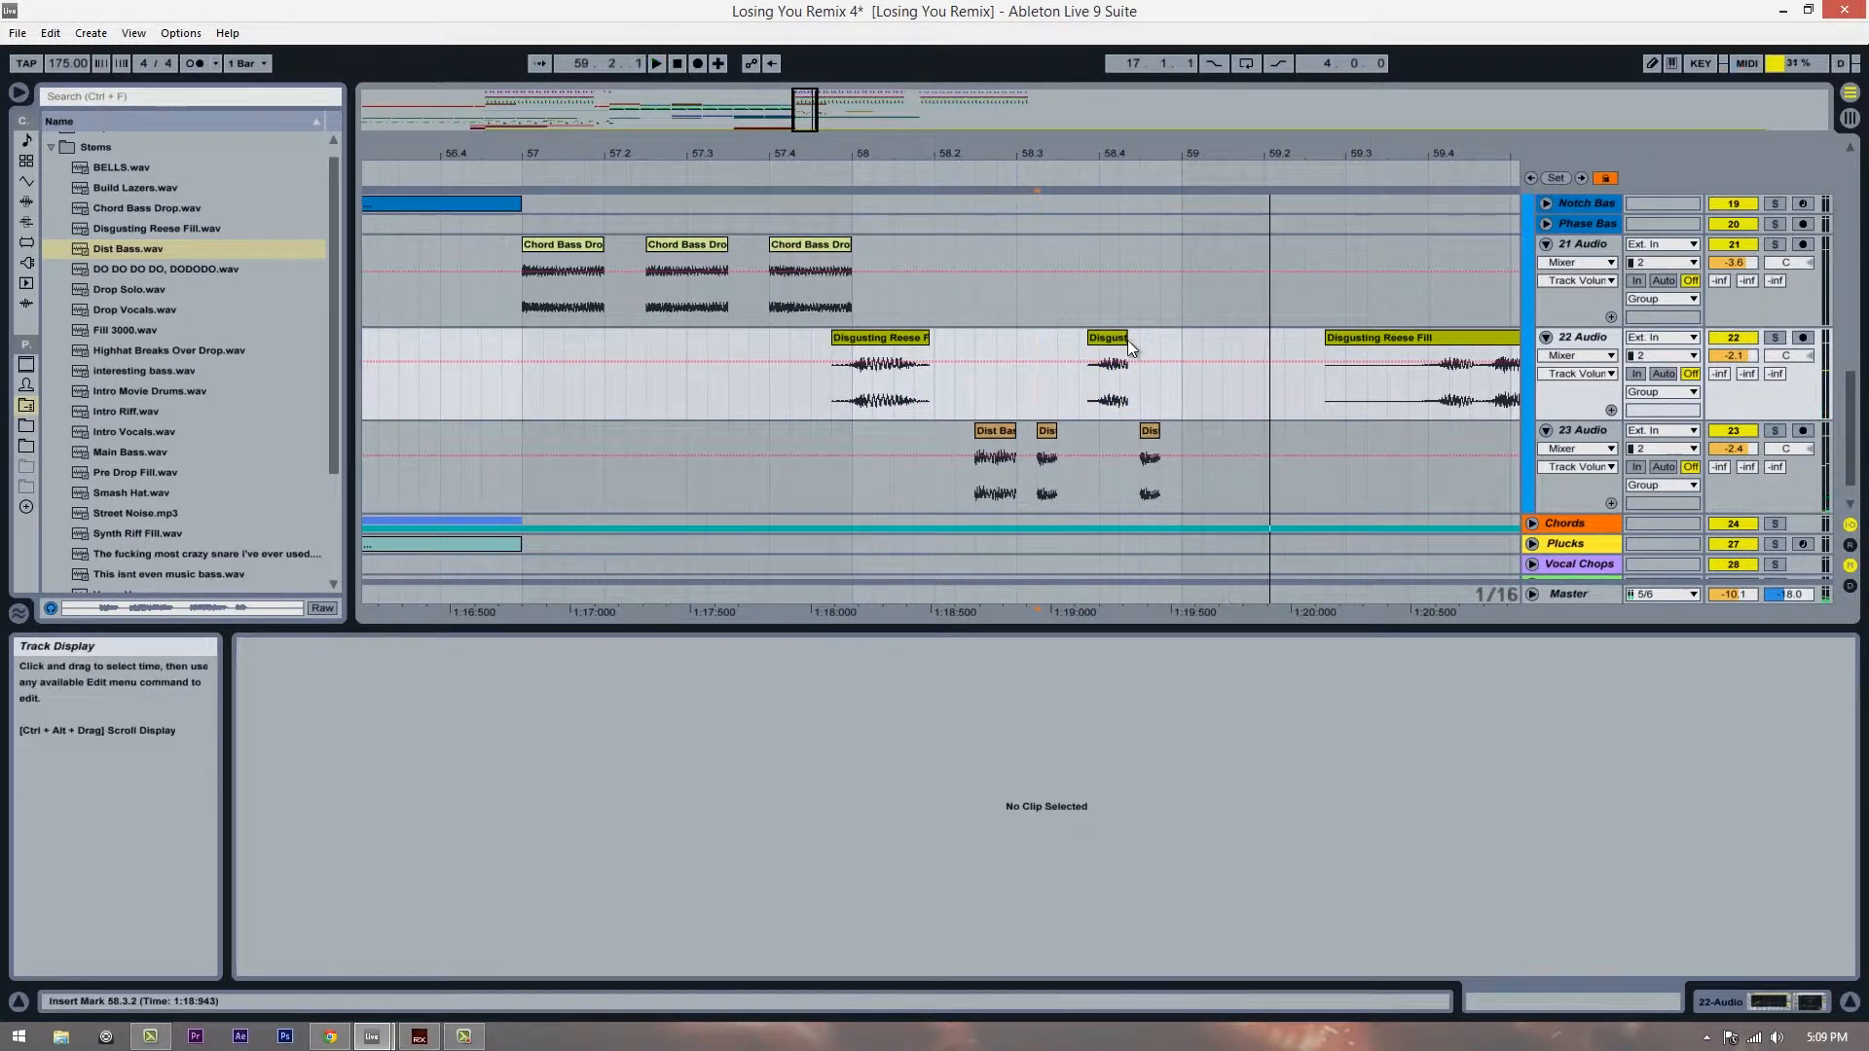
Step: Extend the end of the copied reese piece to about 58.4.3 and play the pattern from 58.3.1 and about 57.3.1
click(1129, 338)
drag(1140, 337, 1146, 338)
click(1024, 383)
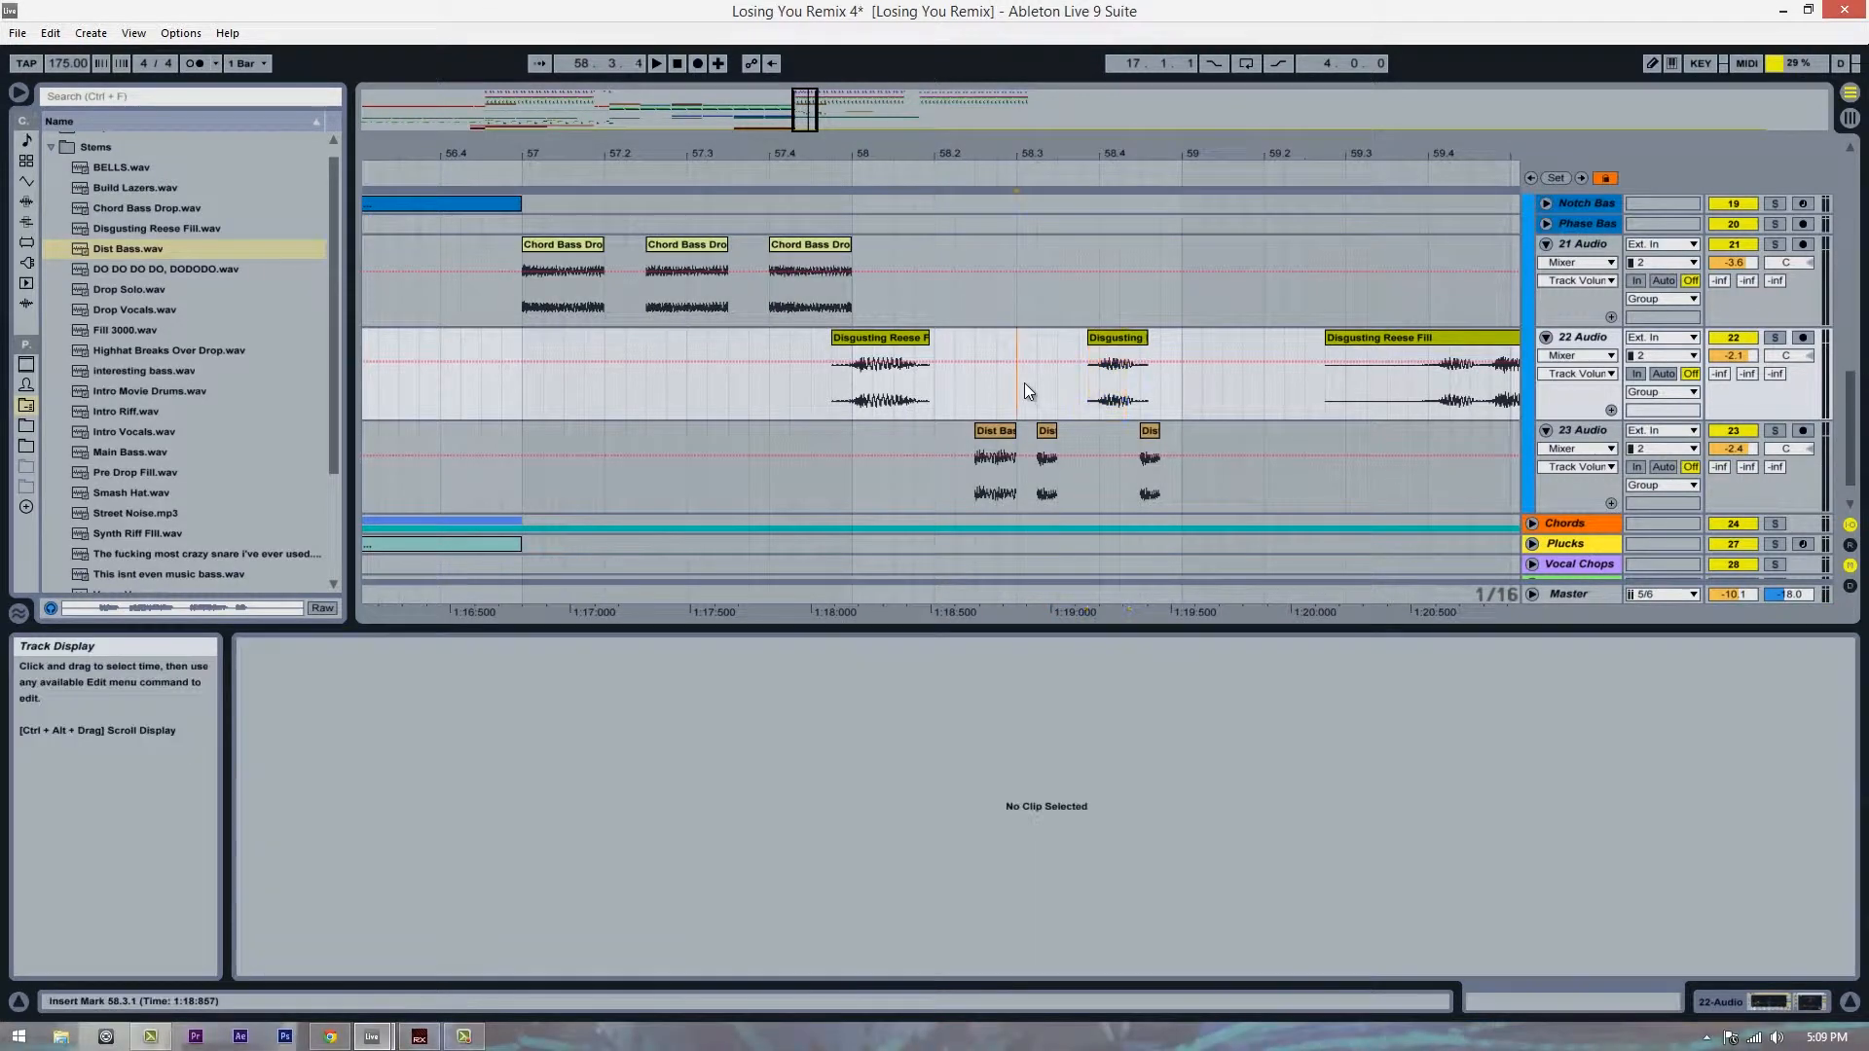
key(space)
click(695, 383)
key(space)
Step: Preview the stem samples one by one, from DO DO DO DO, DODODO.wav through Main Bass.wav
click(144, 276)
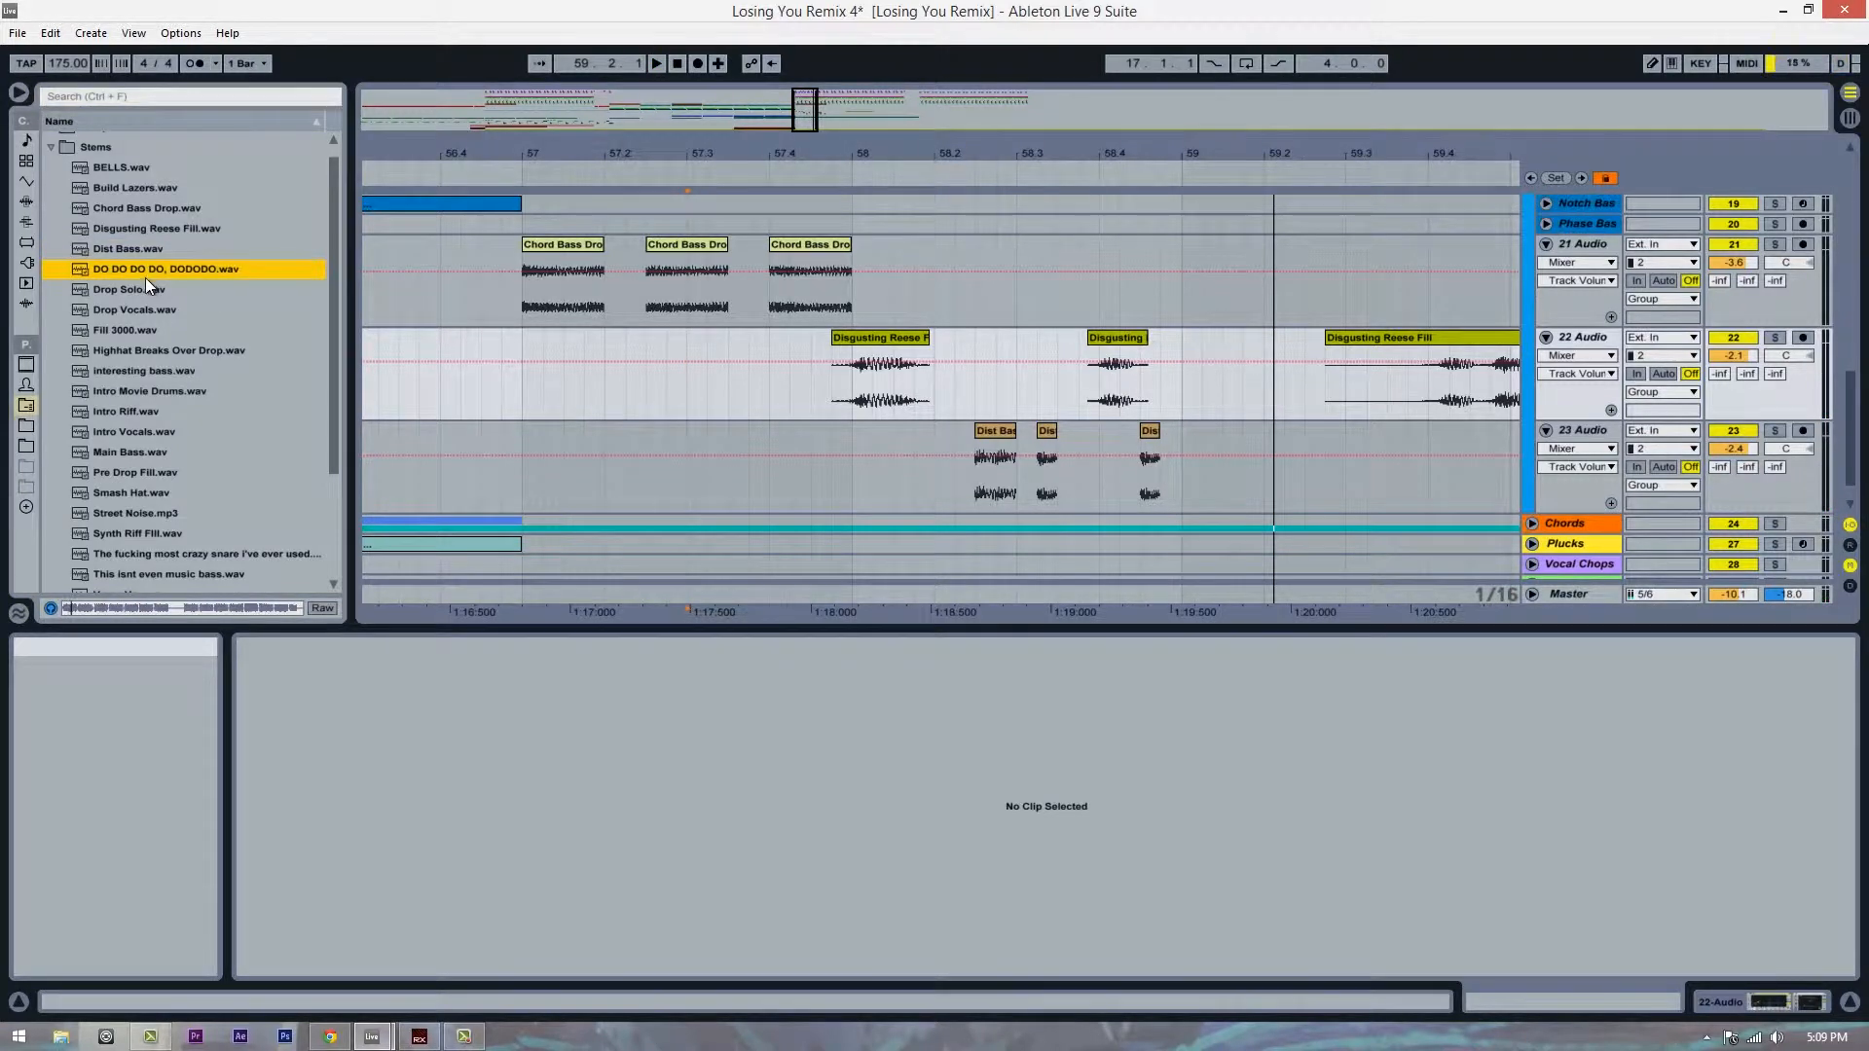
click(146, 284)
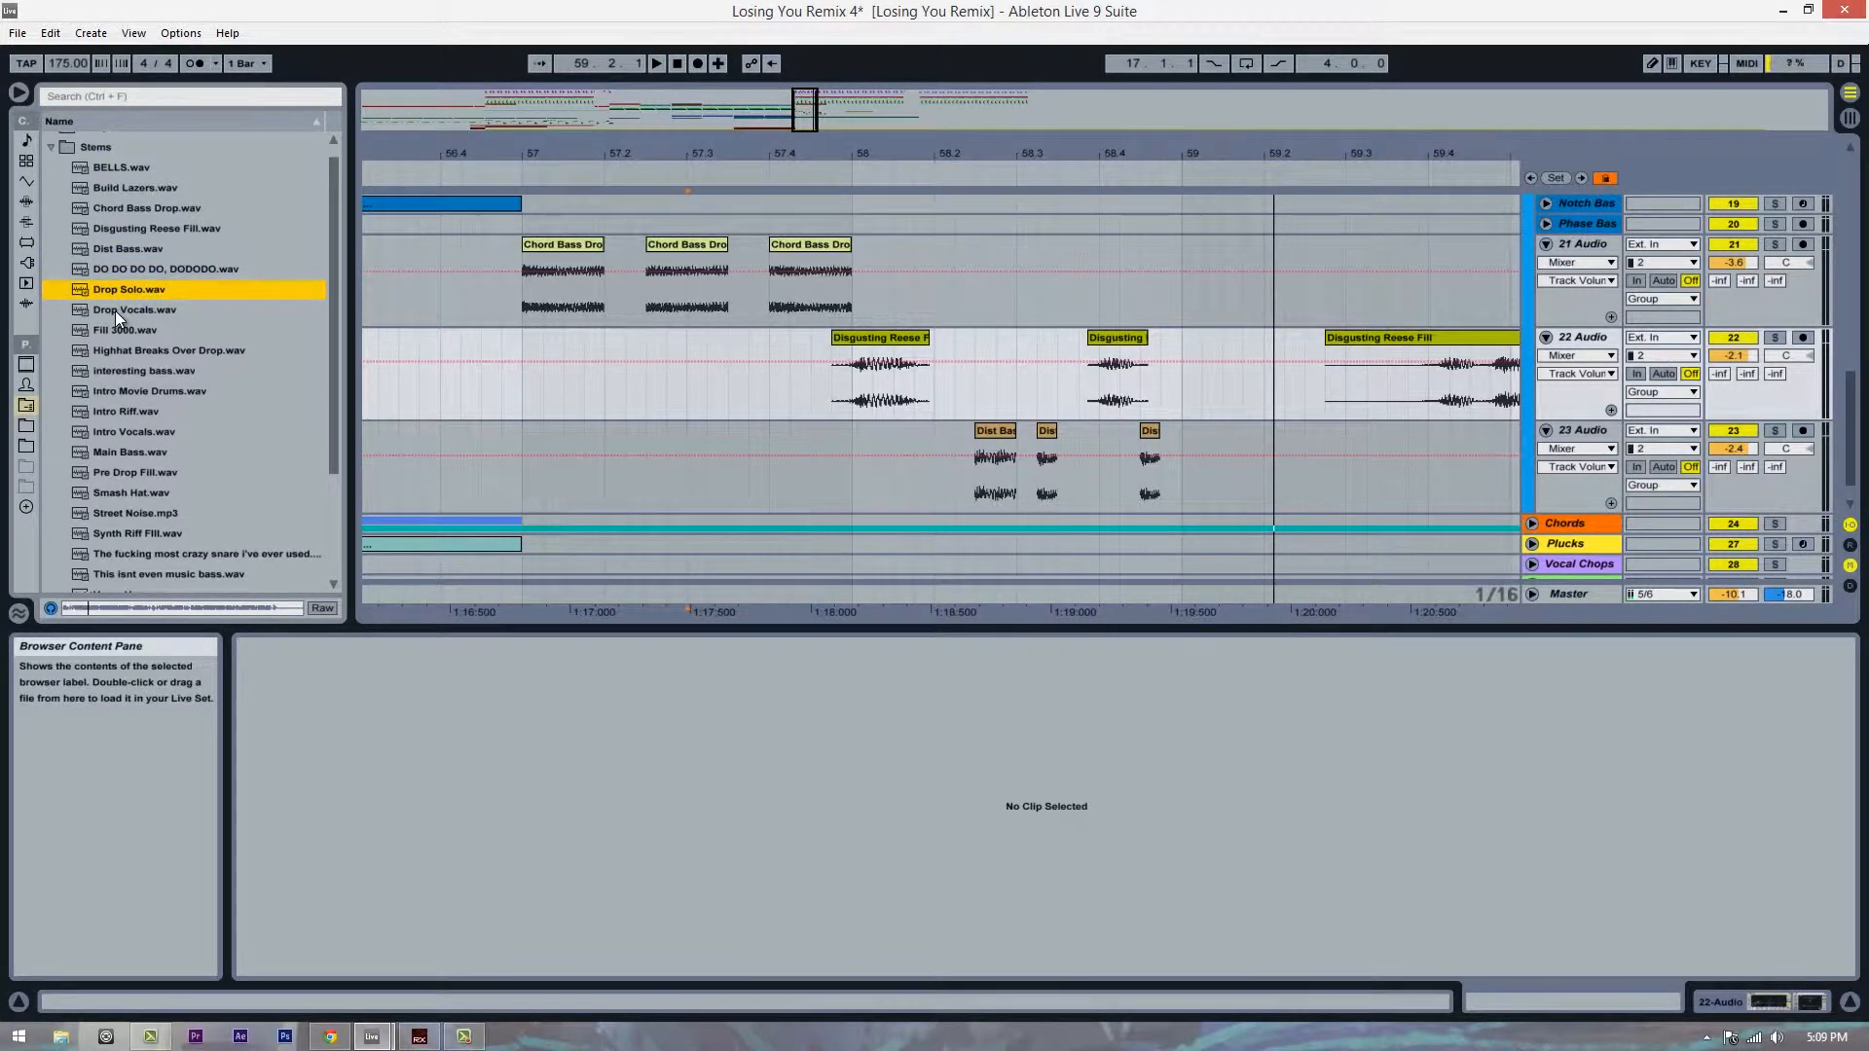
click(114, 312)
click(125, 324)
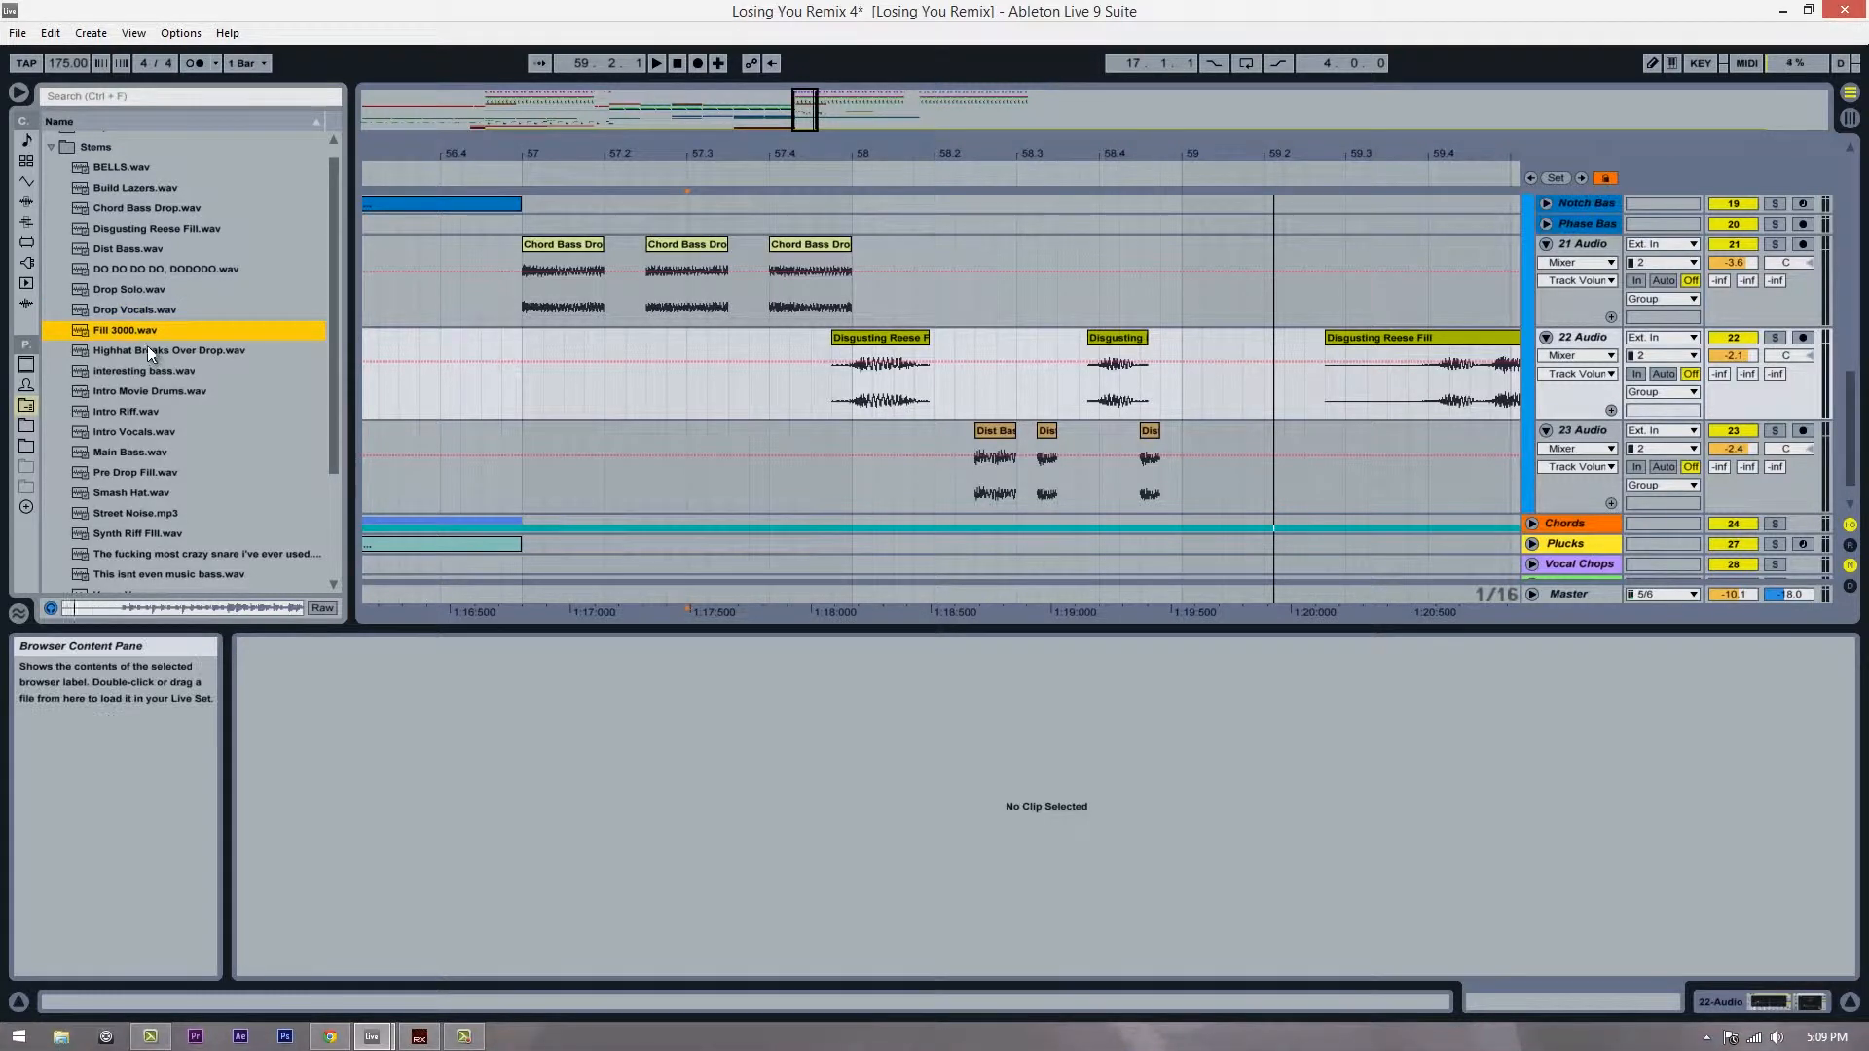
click(144, 348)
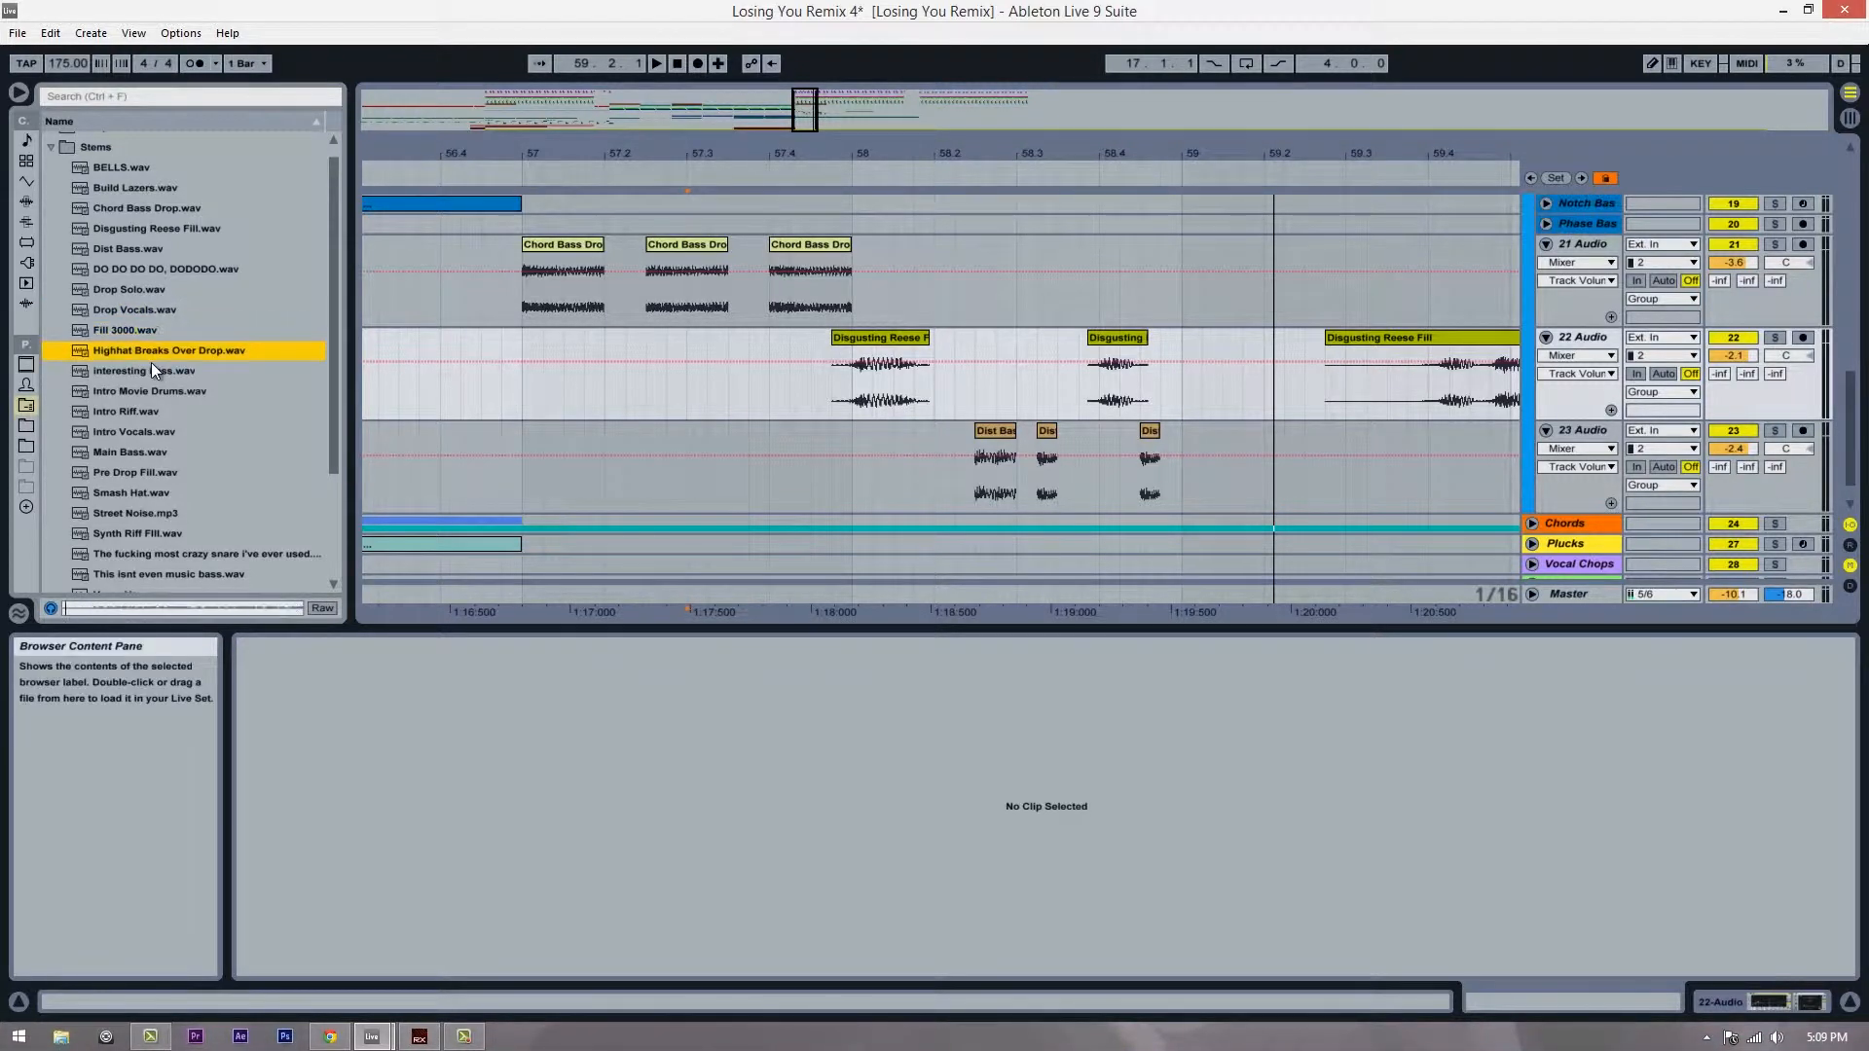
click(150, 371)
scroll(150, 370, down, 1)
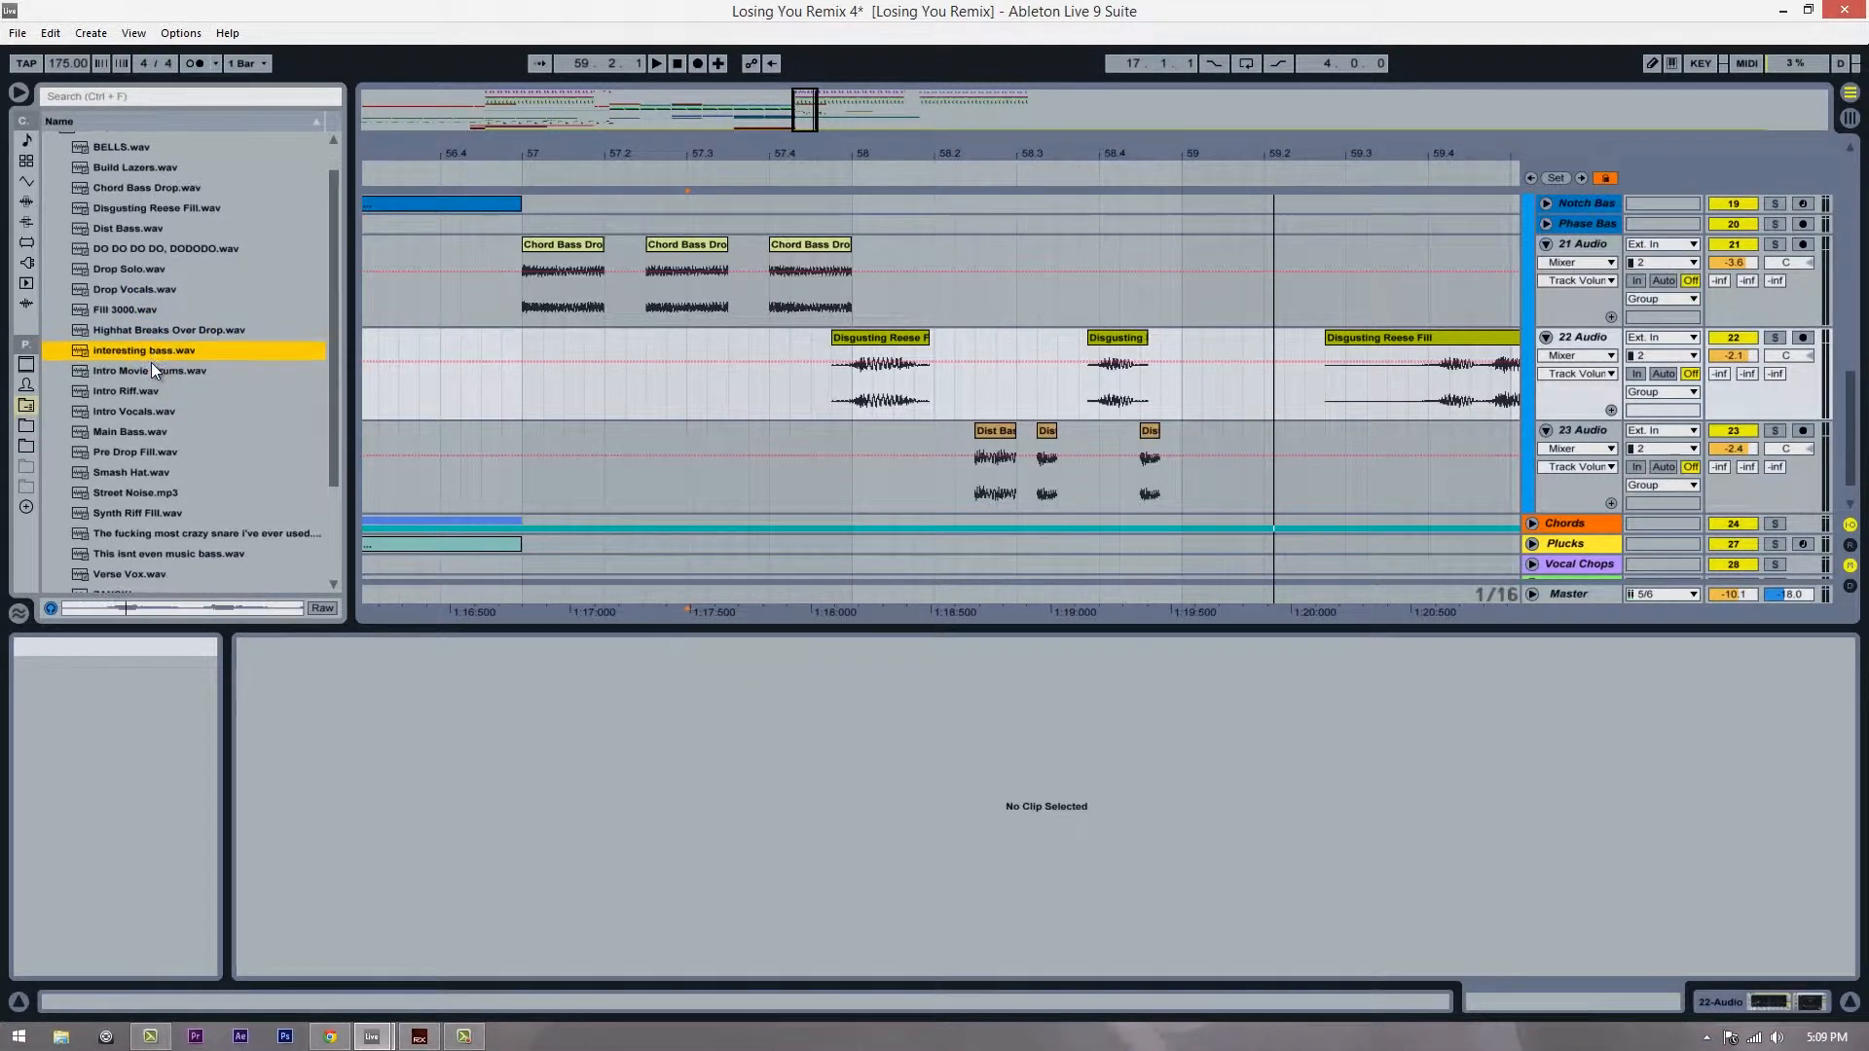
click(149, 370)
scroll(150, 370, down, 1)
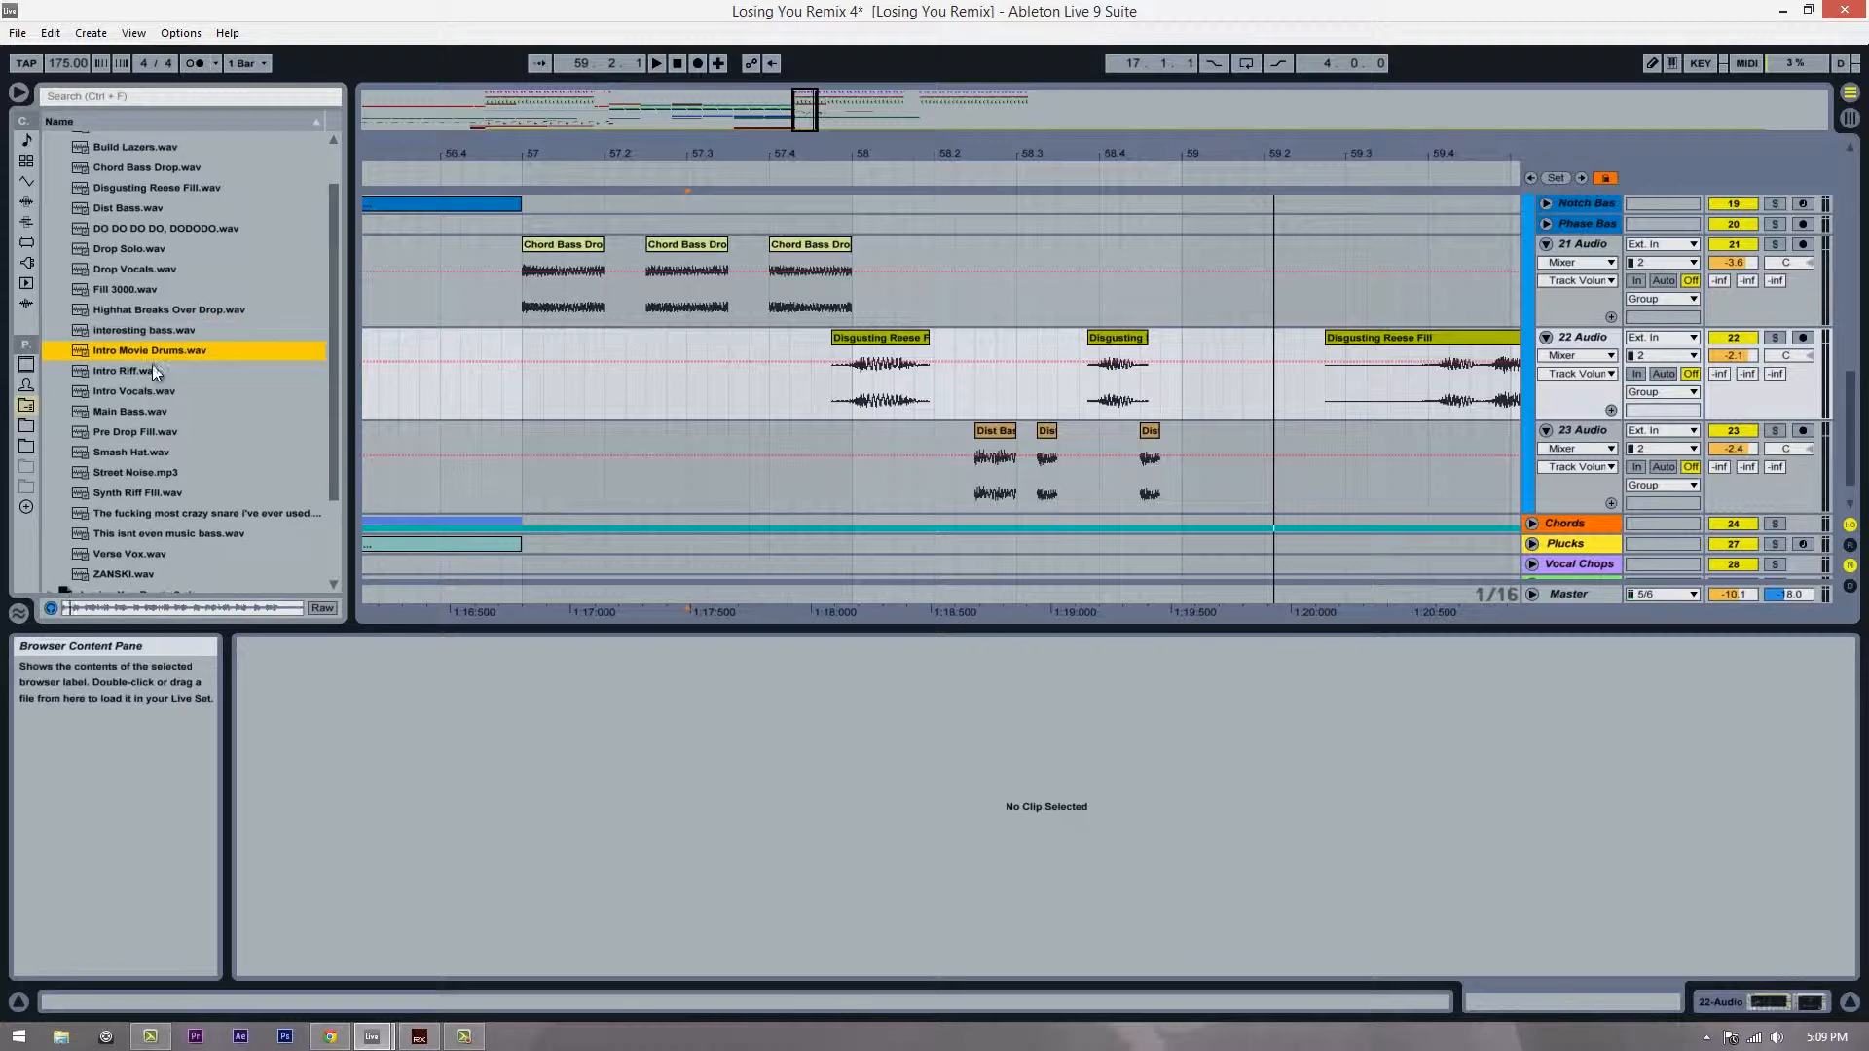
click(148, 371)
scroll(149, 362, down, 2)
click(150, 354)
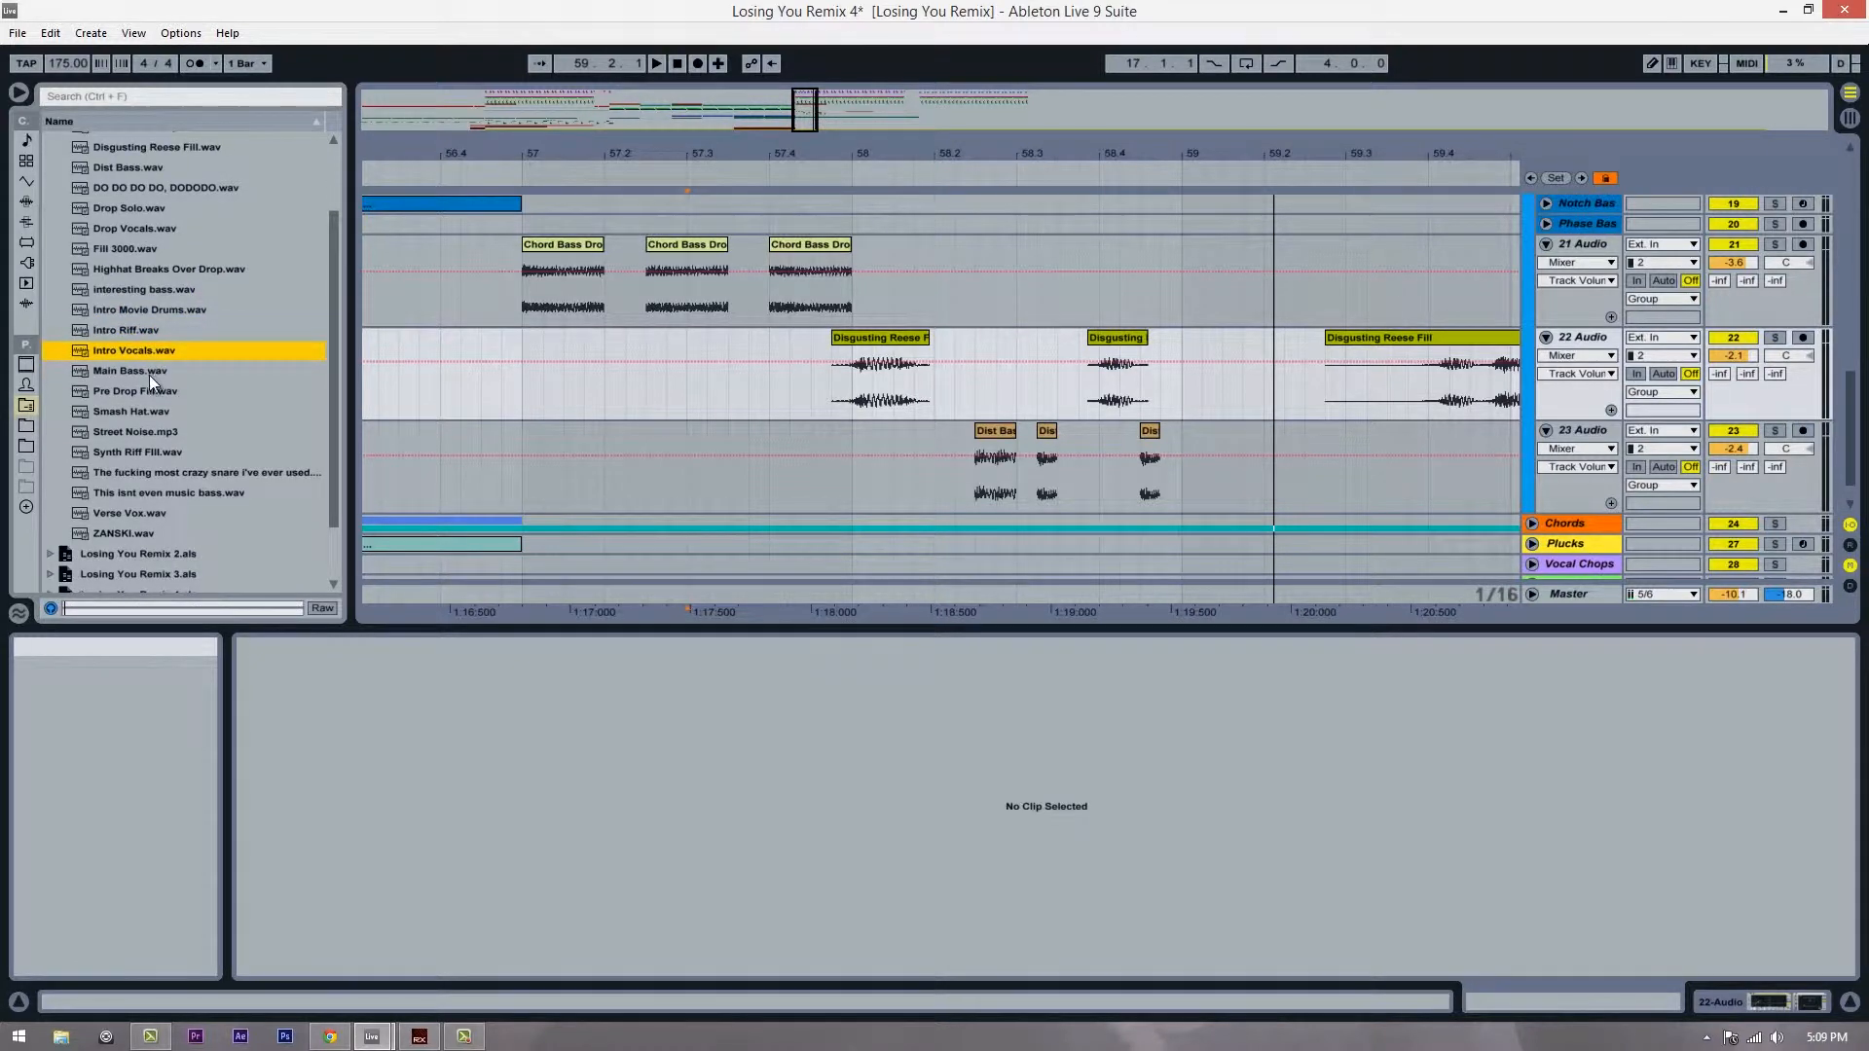
click(143, 370)
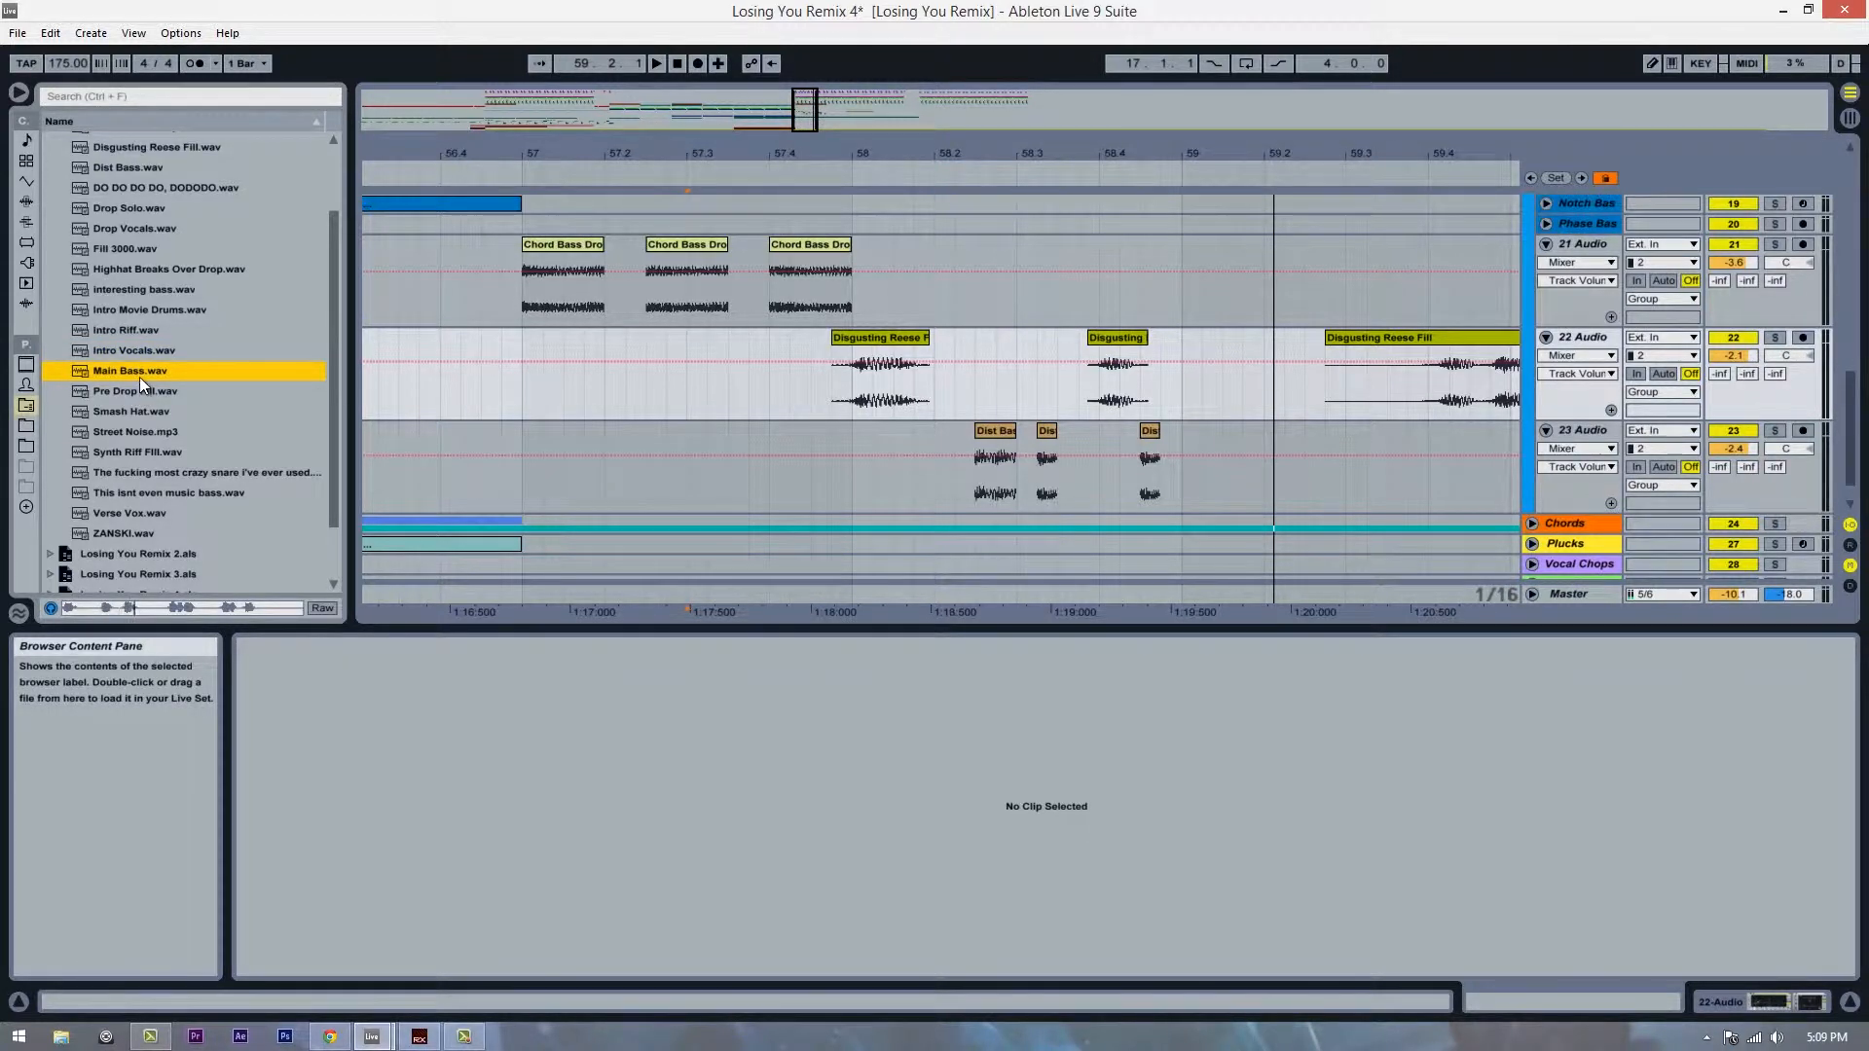
Step: Add Main Bass.wav on a new audio track directly after 23 Audio
click(1602, 429)
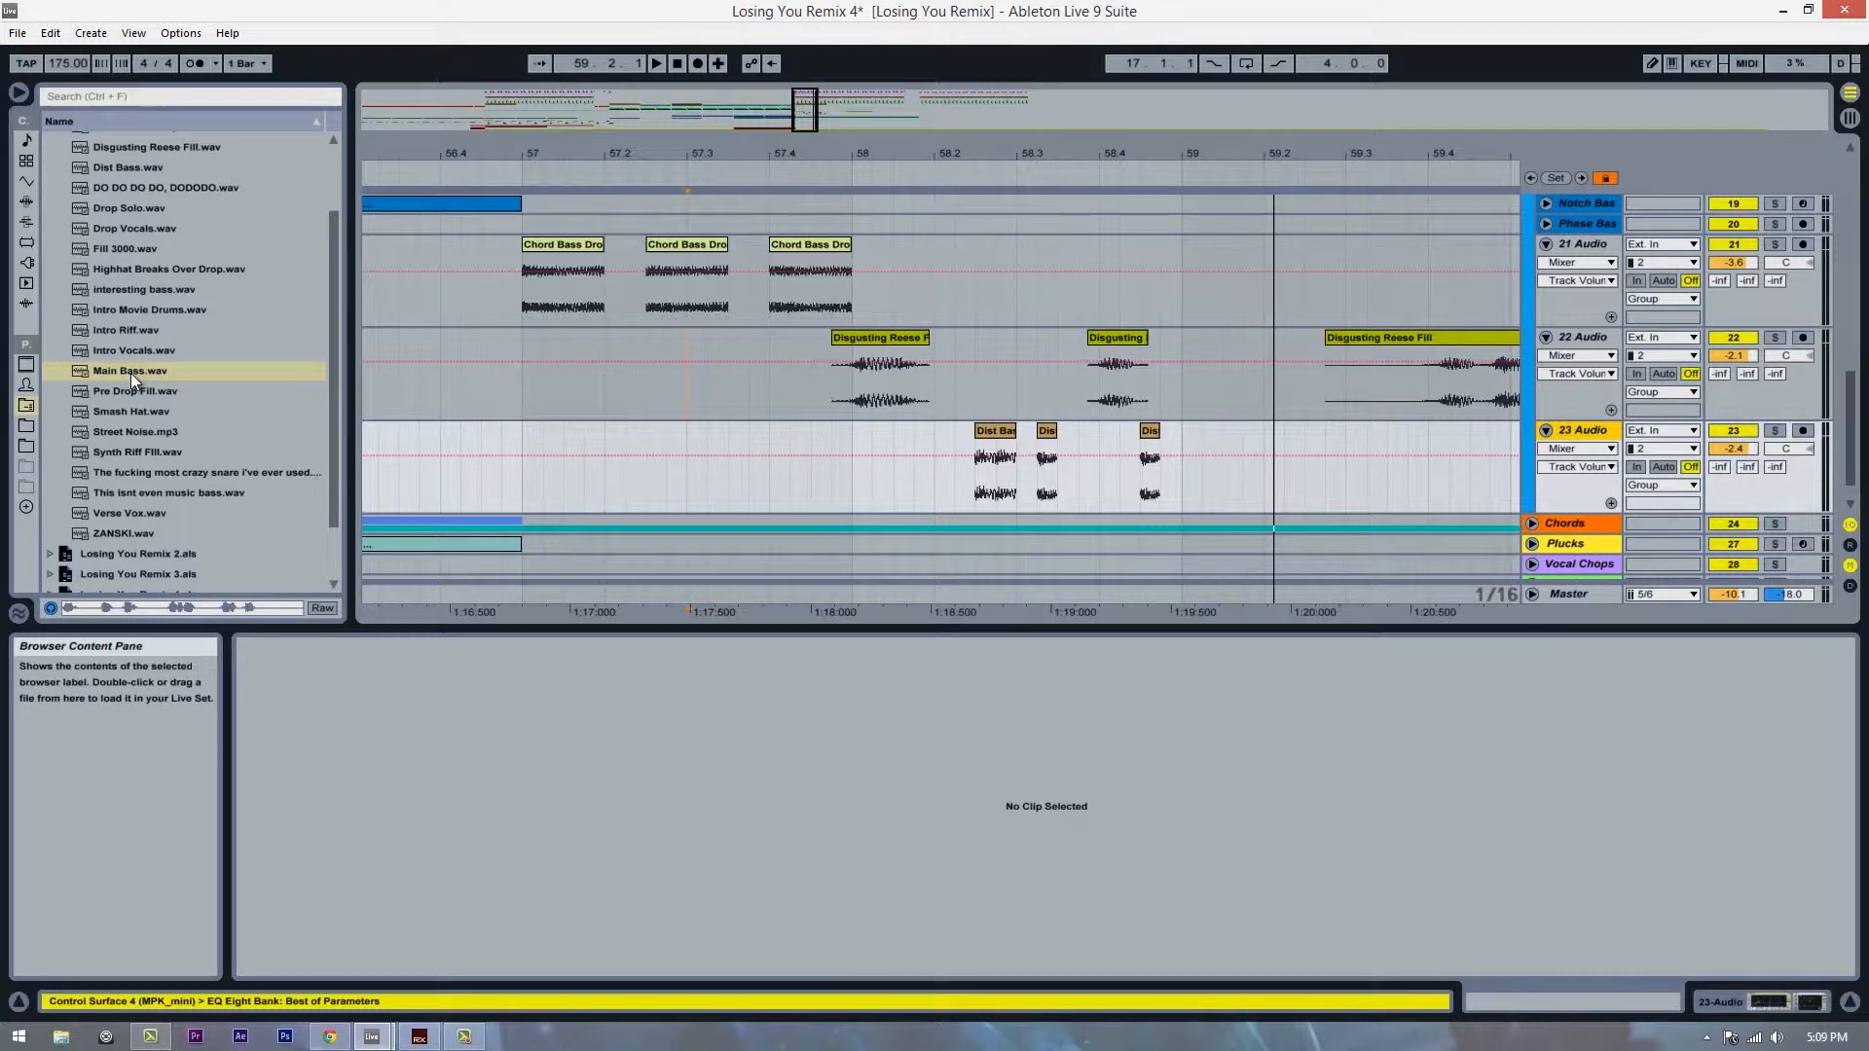
drag(130, 372, 584, 545)
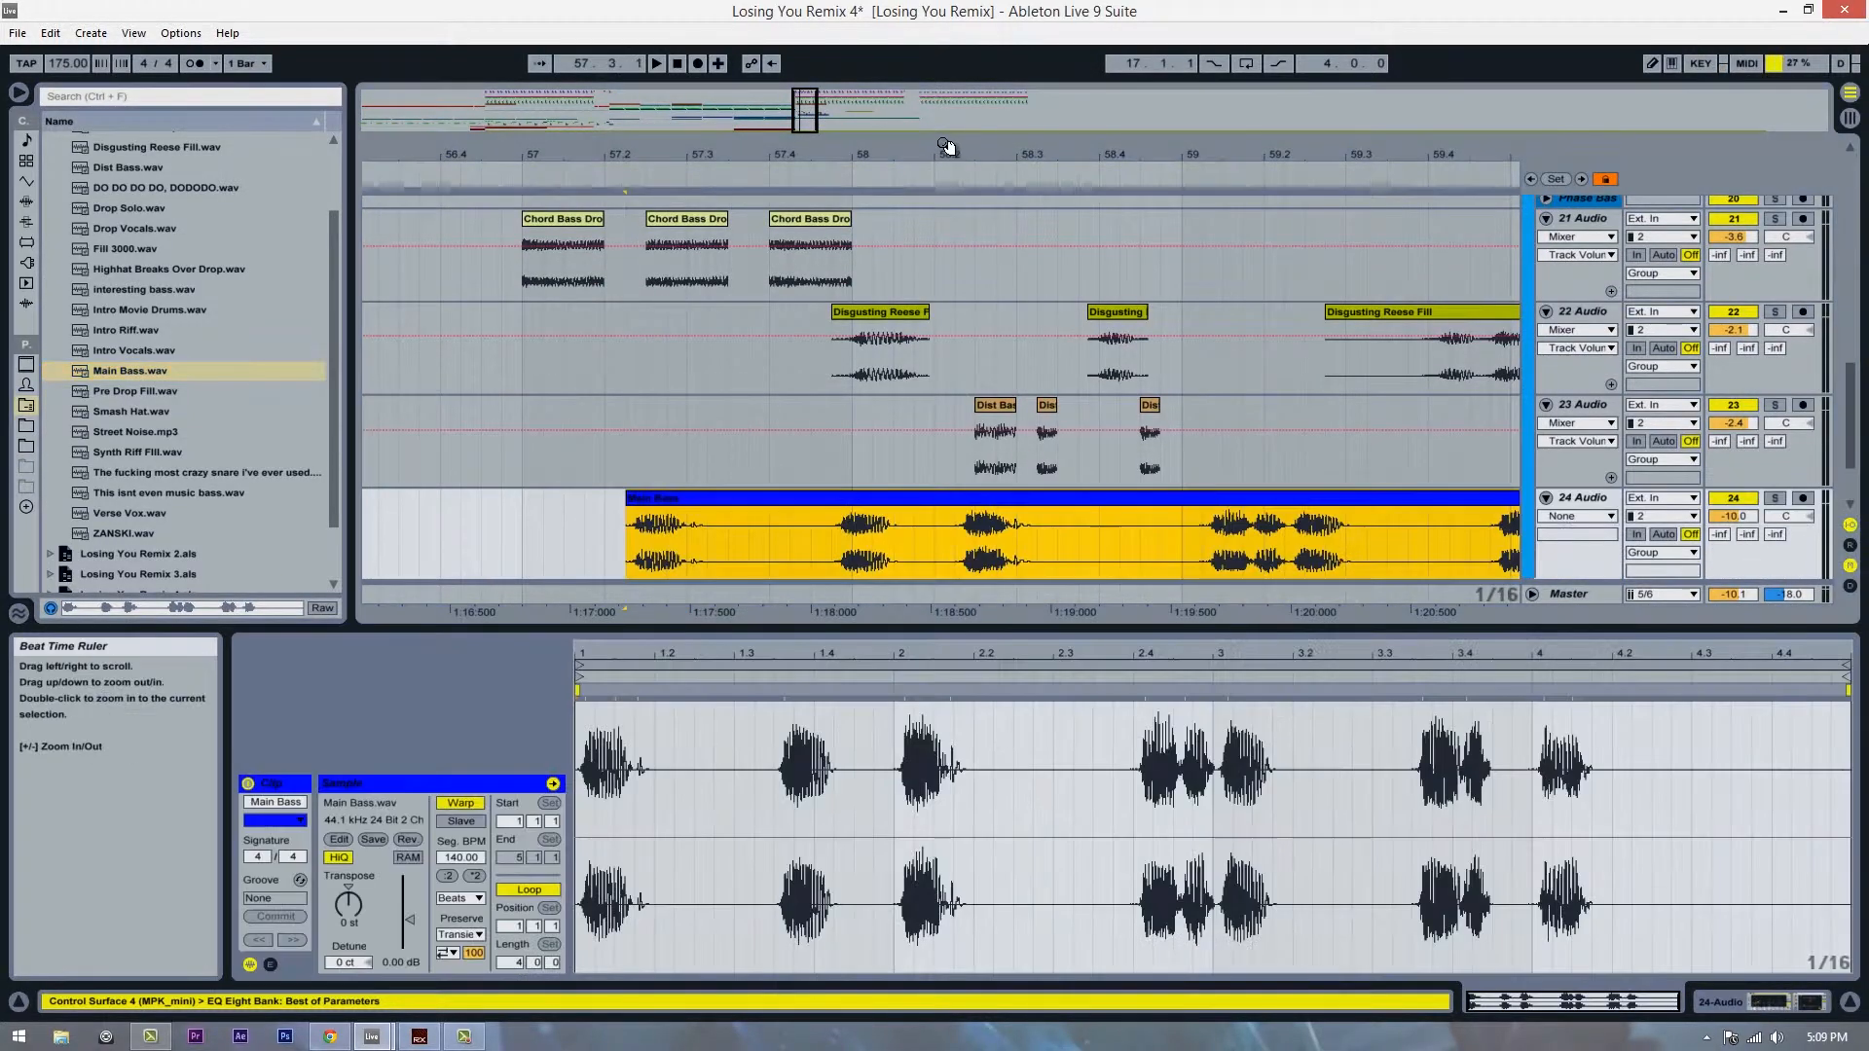
mouse_move(946, 147)
mouse_down()
mouse_move(951, 188)
mouse_move(955, 150)
mouse_up()
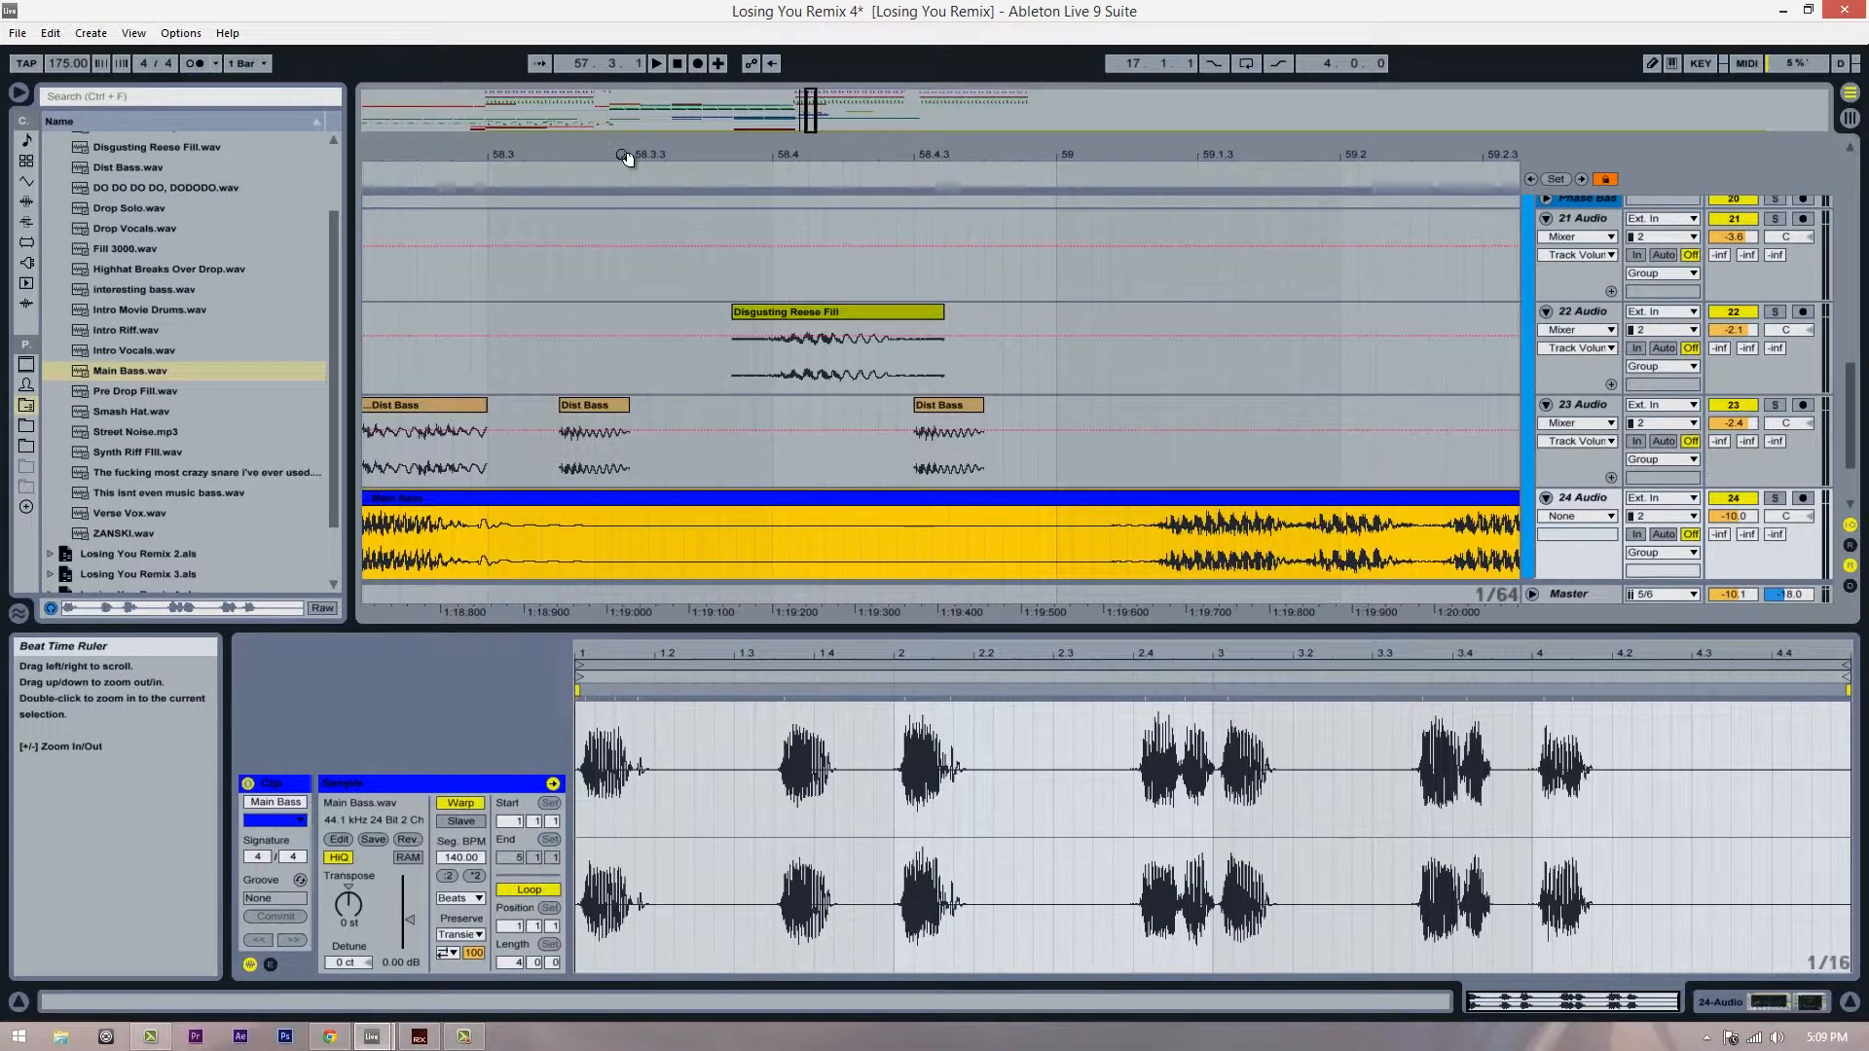
drag(655, 151, 679, 150)
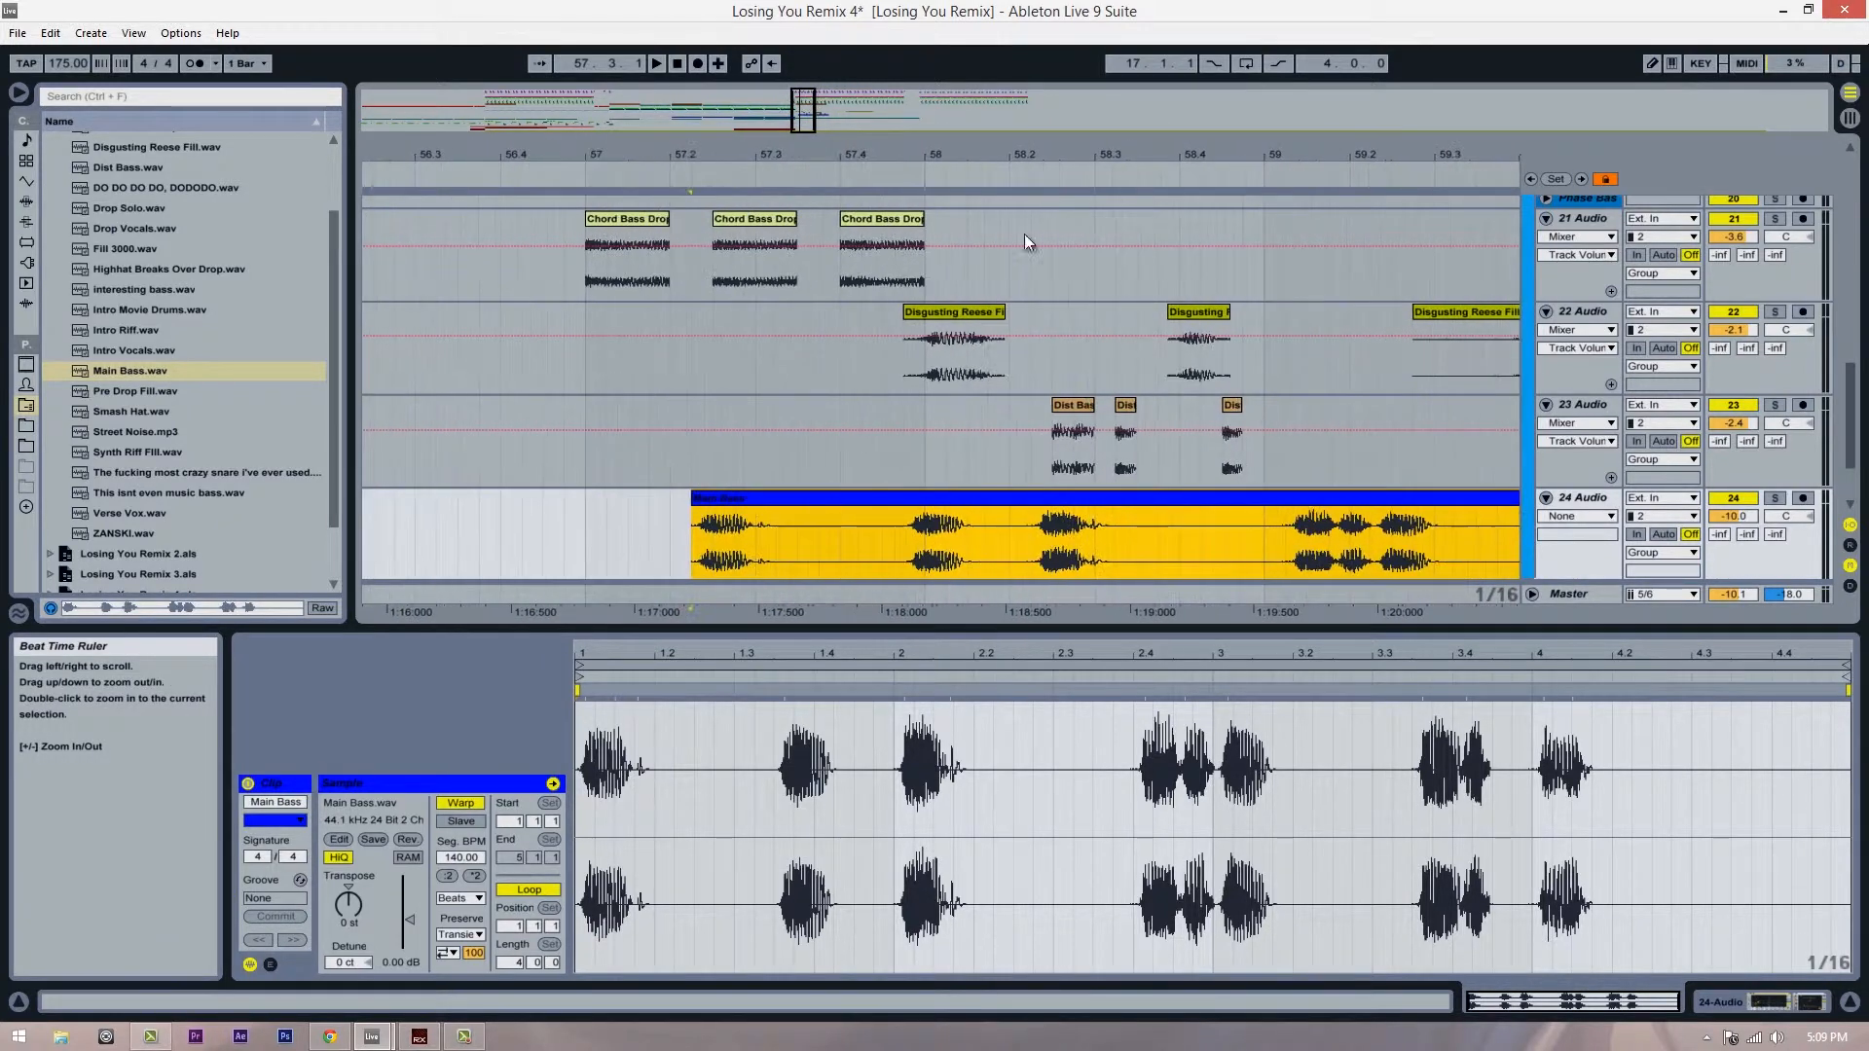
Step: Move the Main Bass clip to start at 57.2.1, solo 24 Audio and split the clip at 57.3.1
click(691, 543)
key(space)
click(1774, 497)
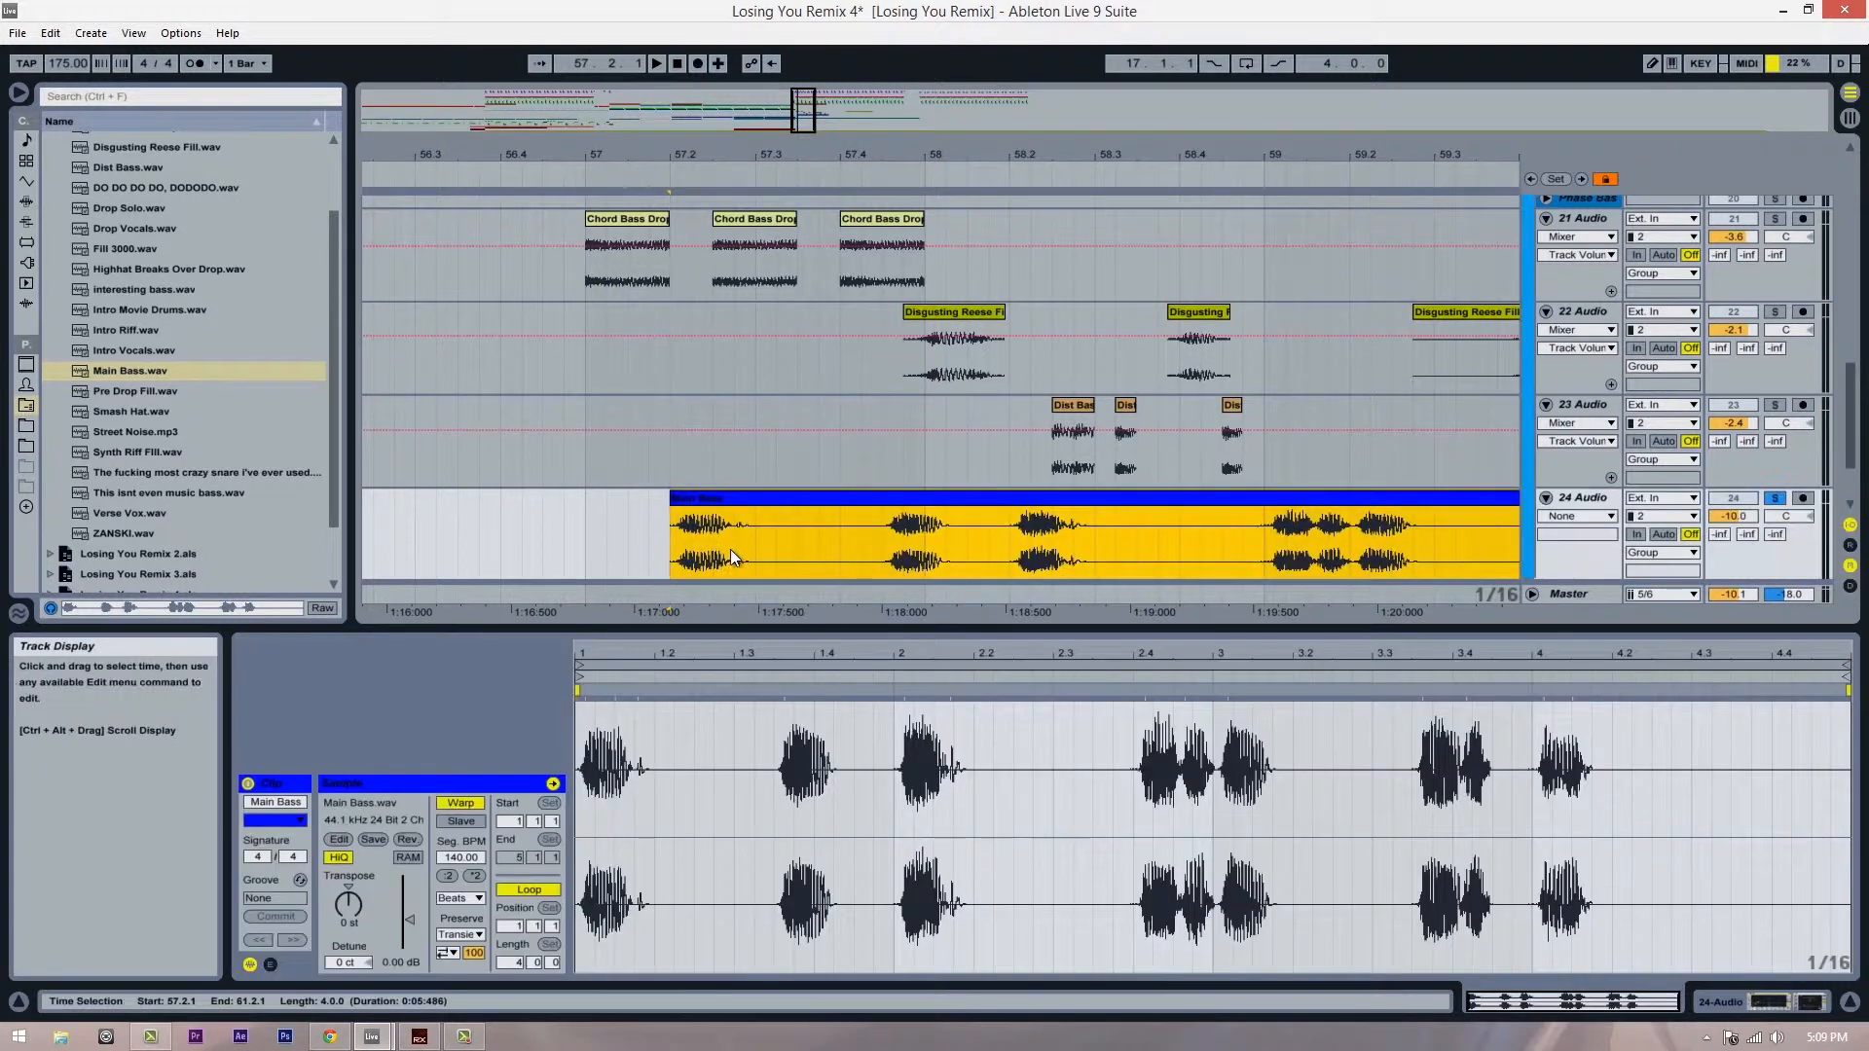
click(750, 537)
key(ctrl+e)
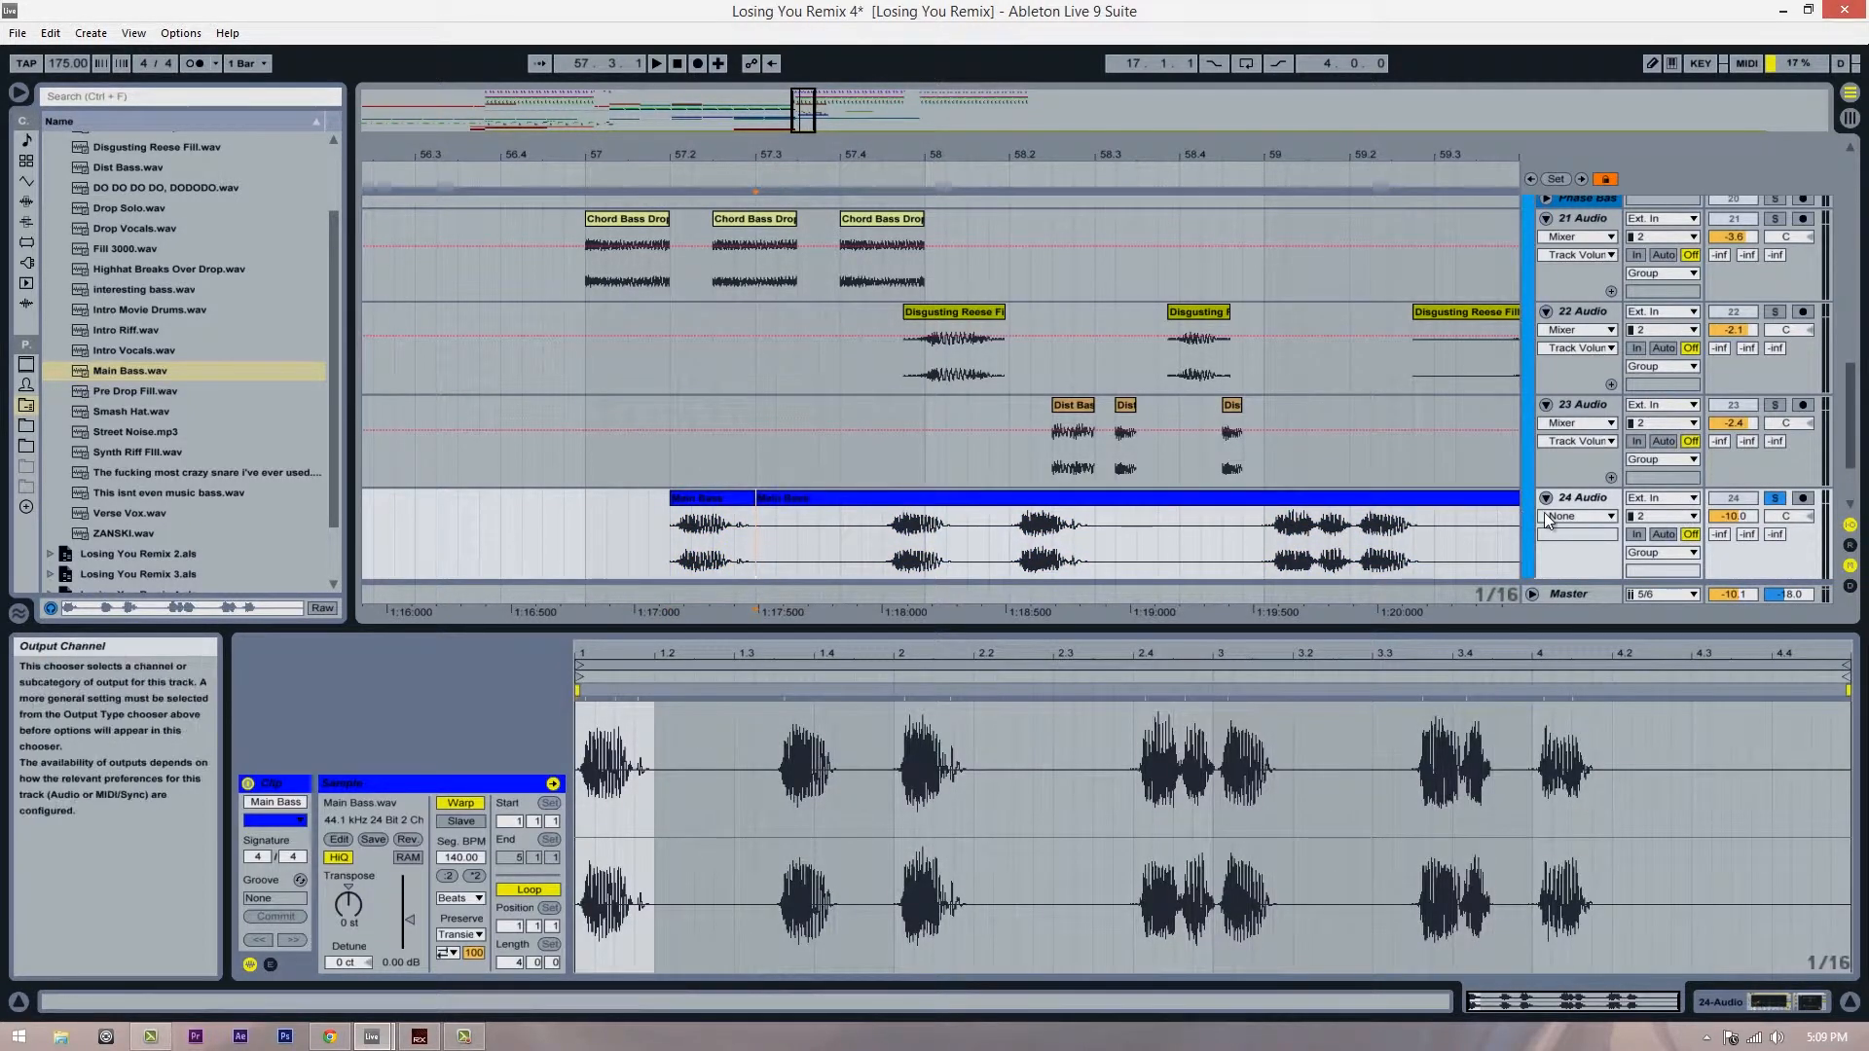
Step: Delete the Compressor from 23 Audio and turn off filter 1 in its EQ Eight
click(1590, 414)
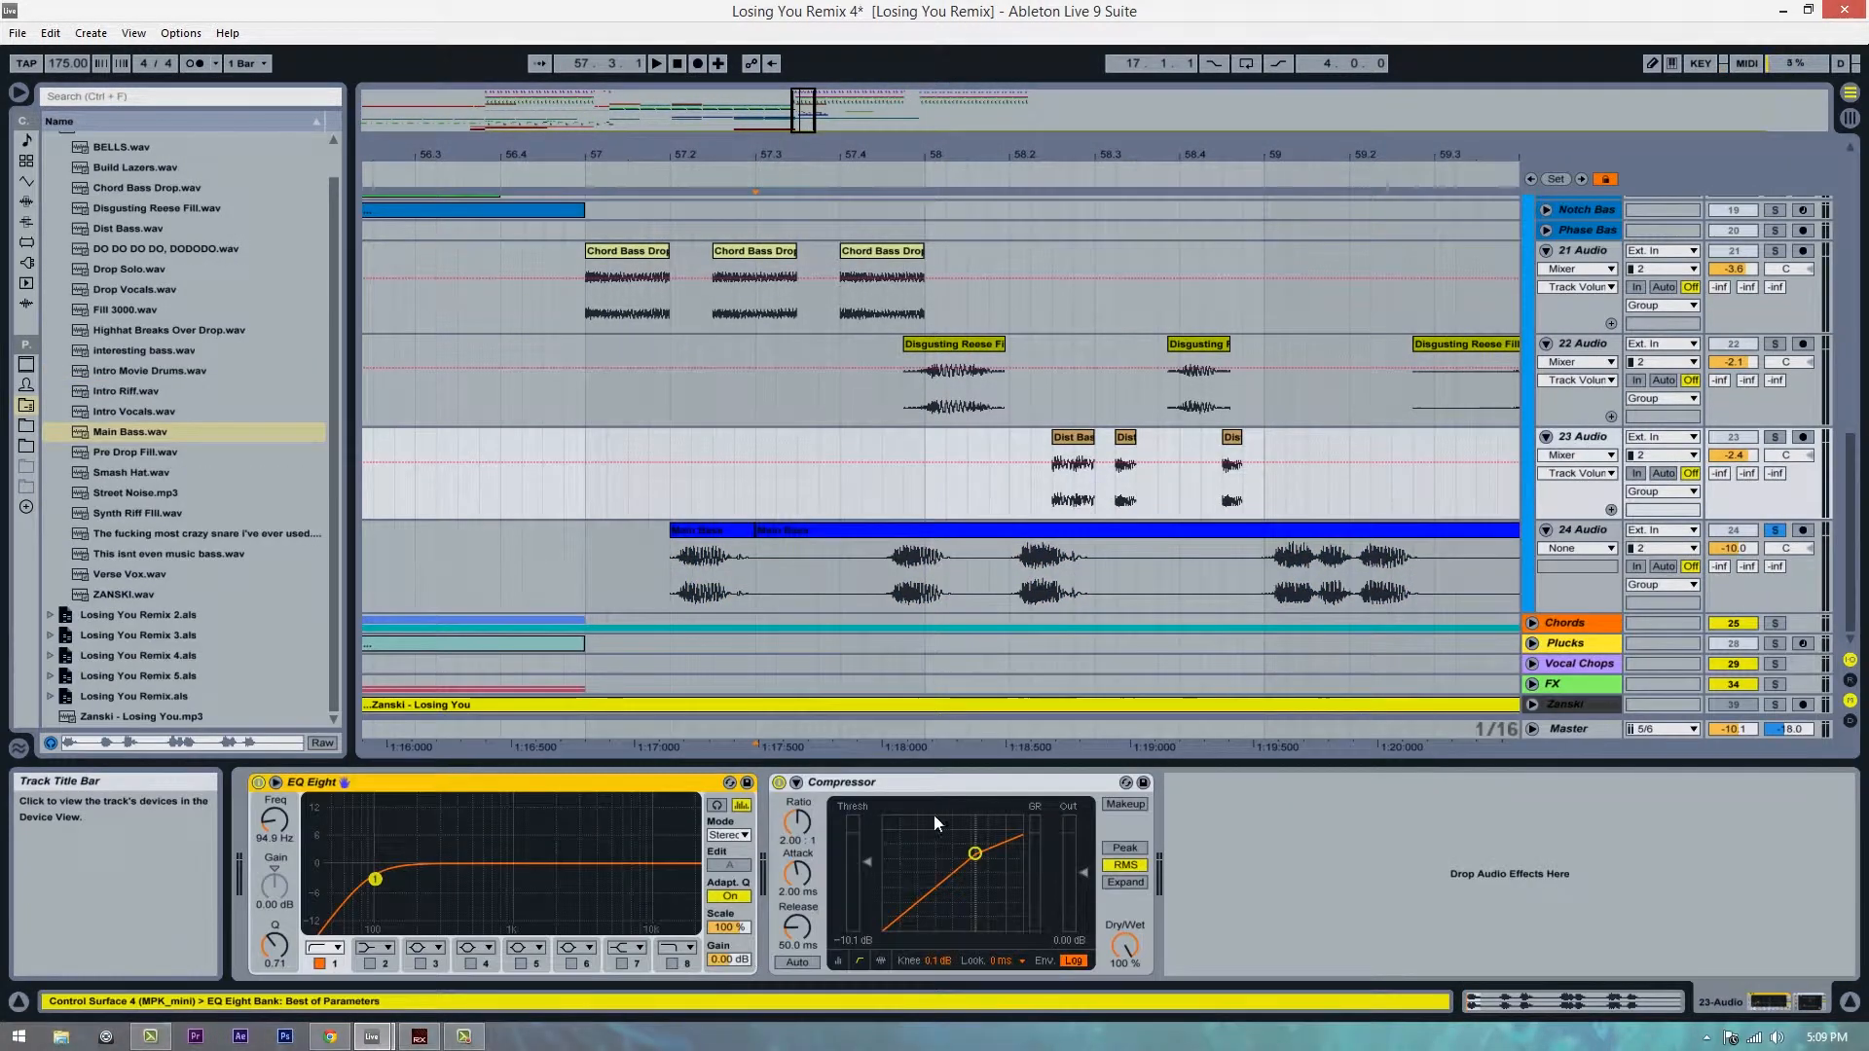
click(967, 782)
key(Delete)
click(319, 963)
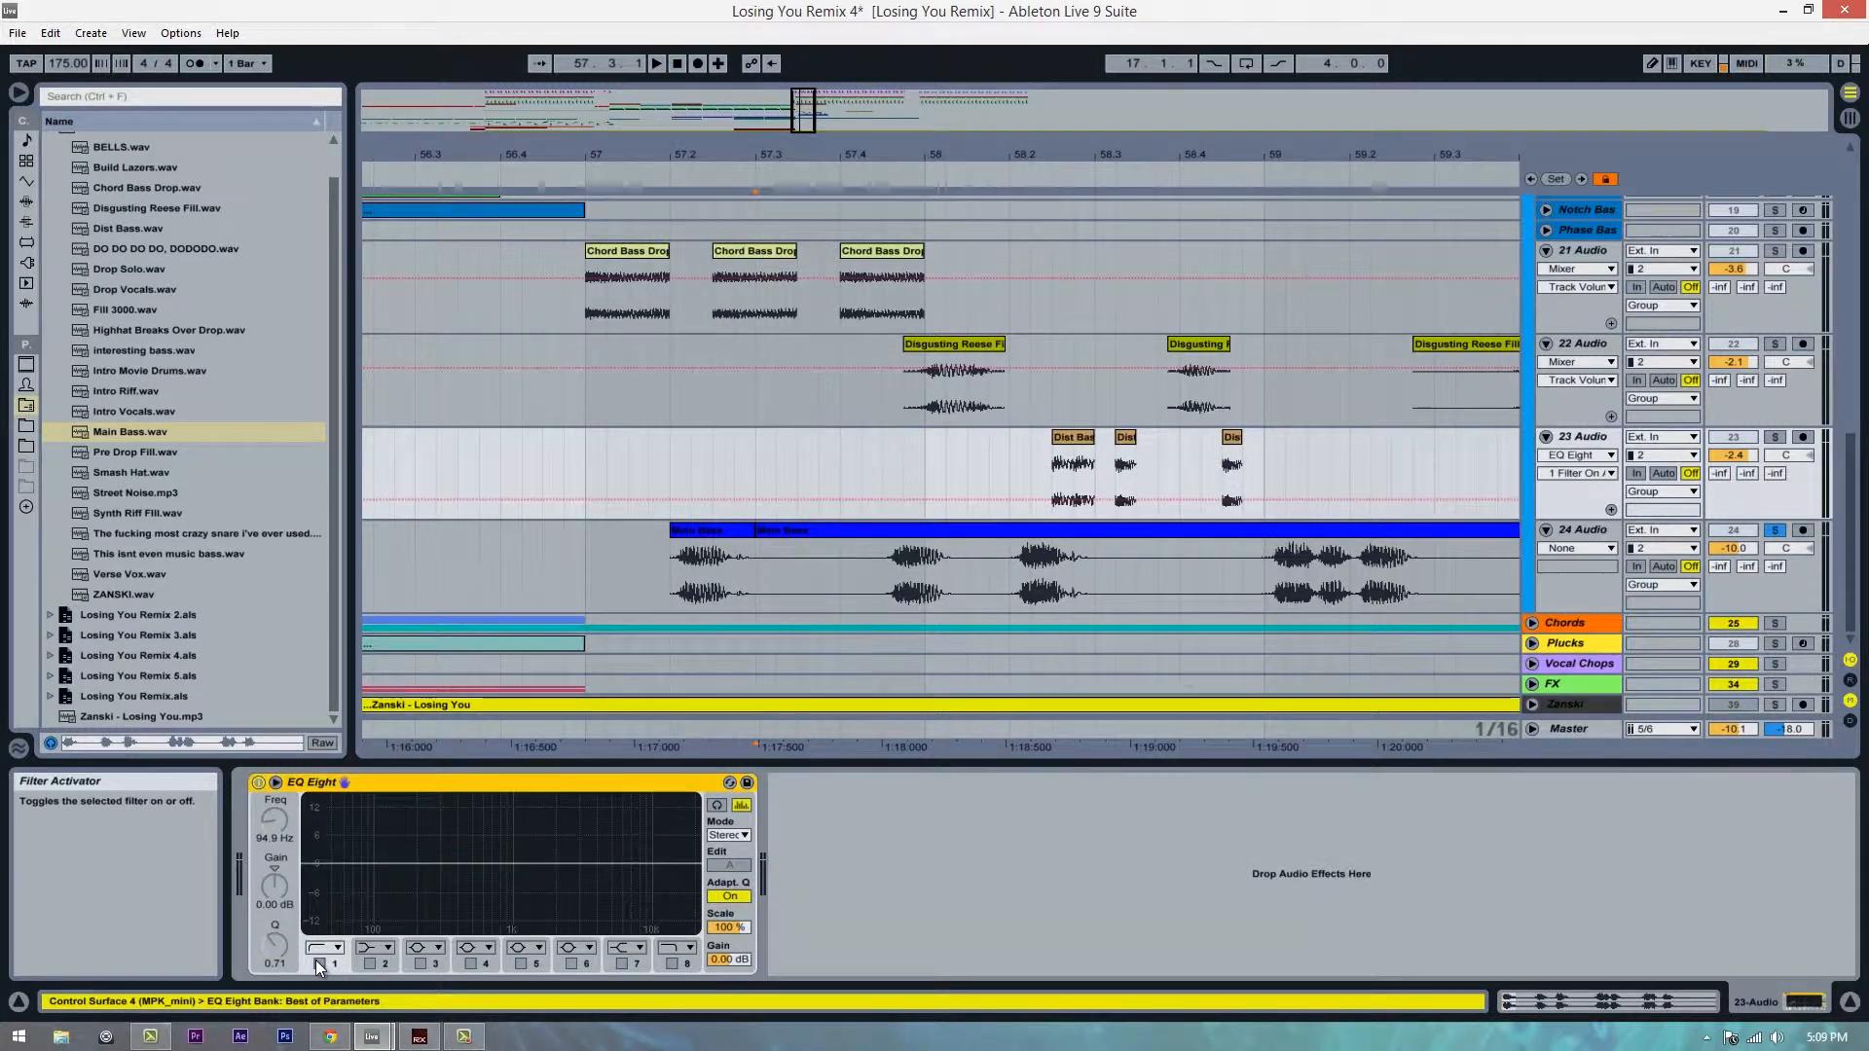
Step: Delete the Compressor from 22 Audio and turn off filter 1 in its EQ Eight
click(1584, 343)
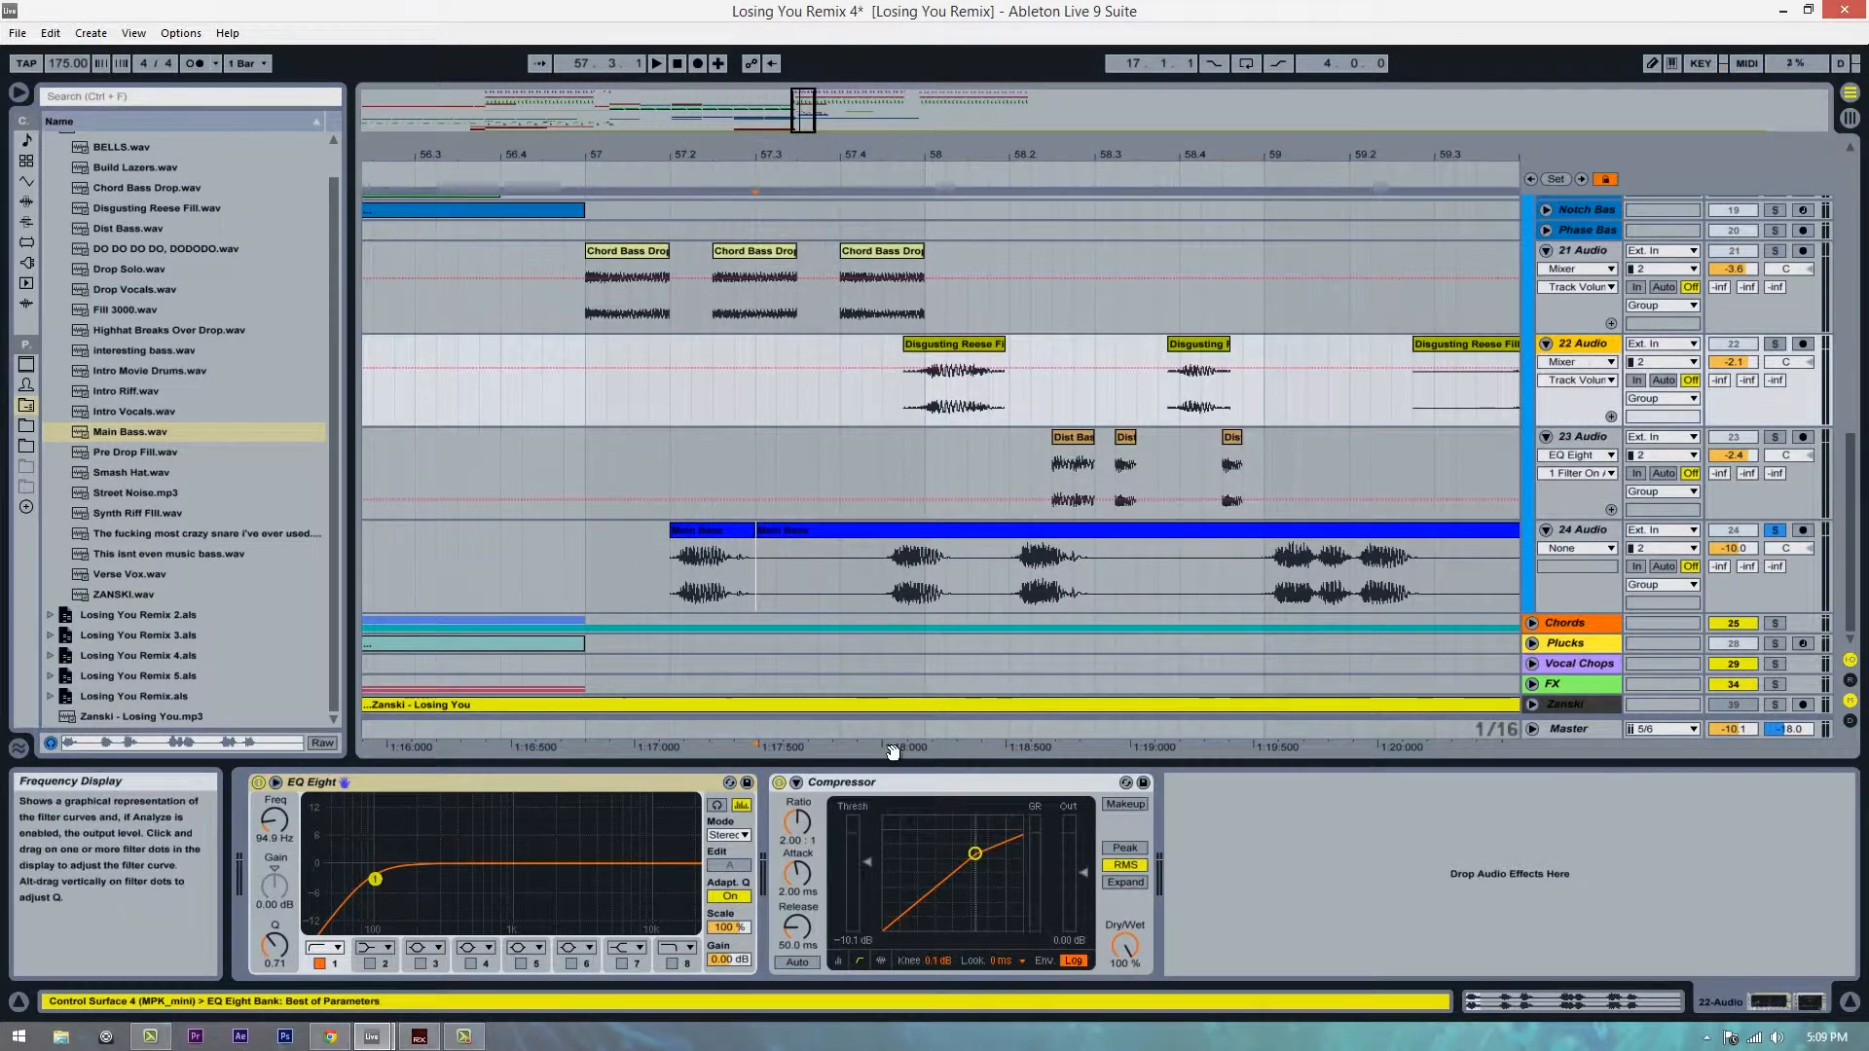
click(915, 779)
key(Delete)
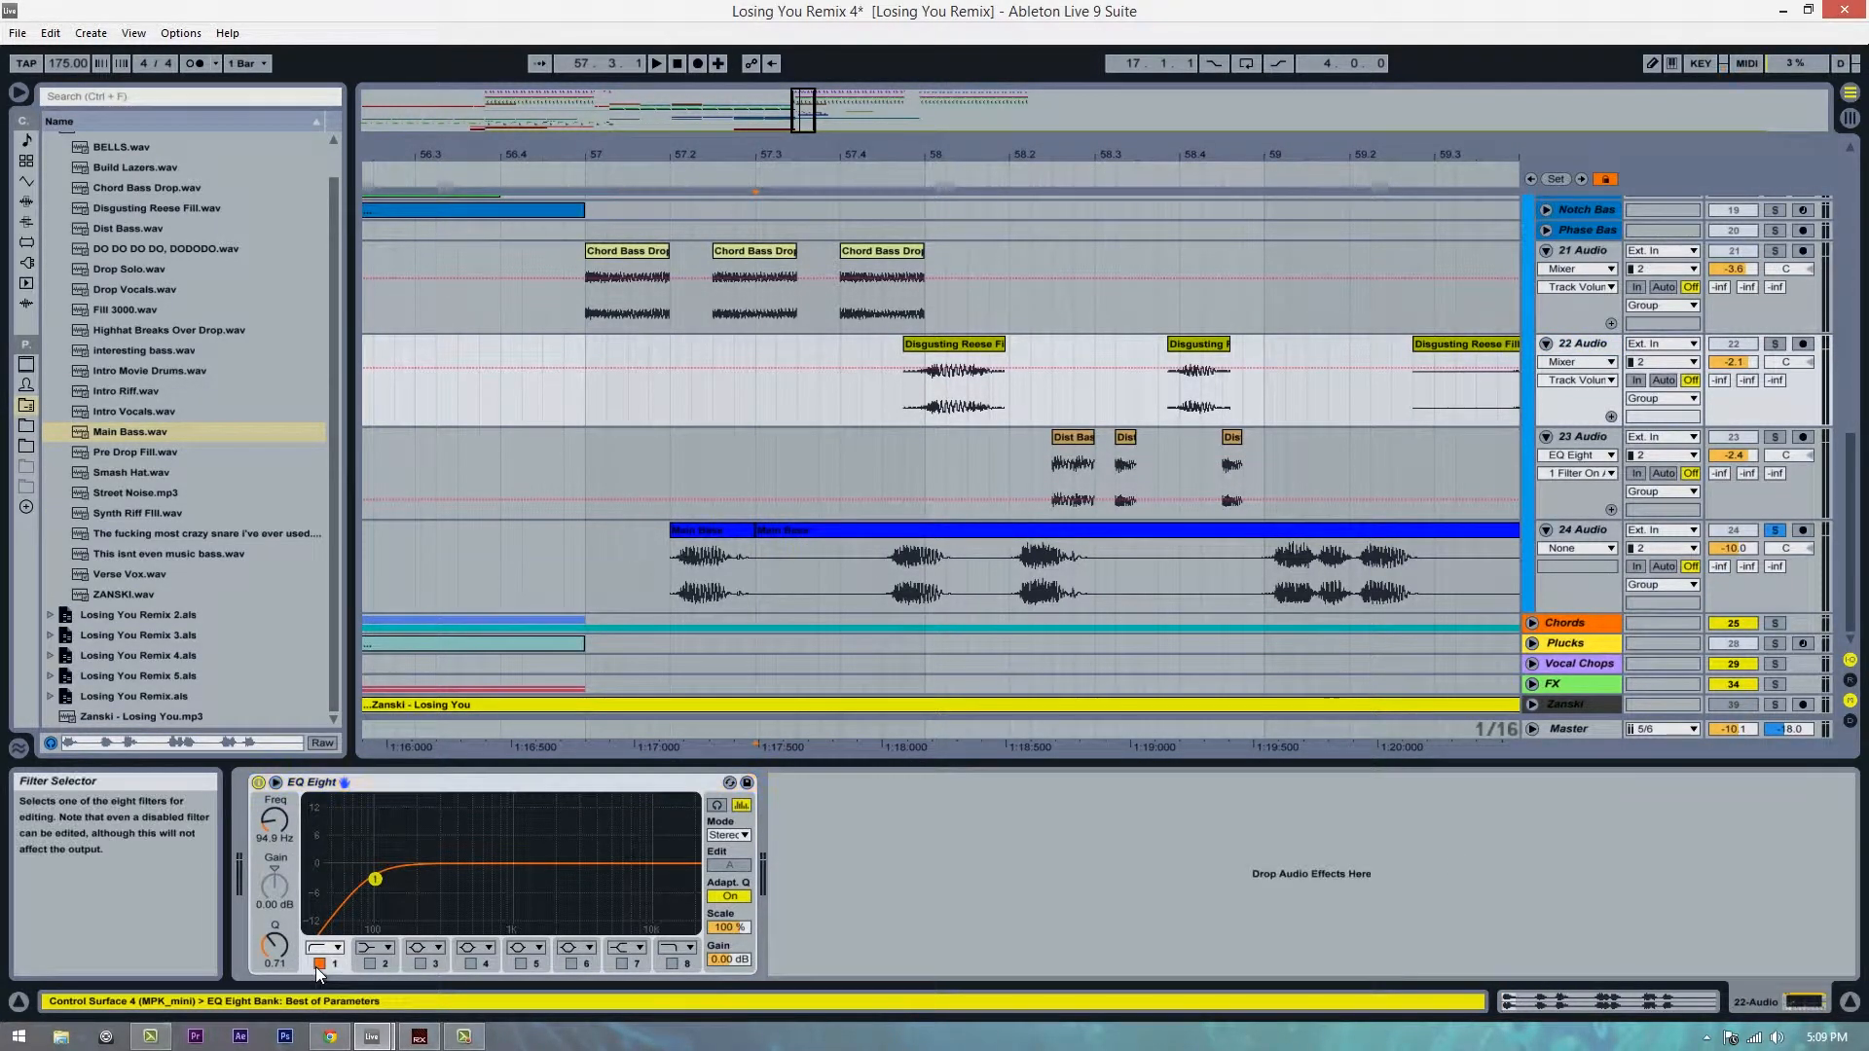
click(319, 964)
Step: Turn off EQ Eight filter 1 on 21 Audio and delete that track's Compressor
click(1590, 249)
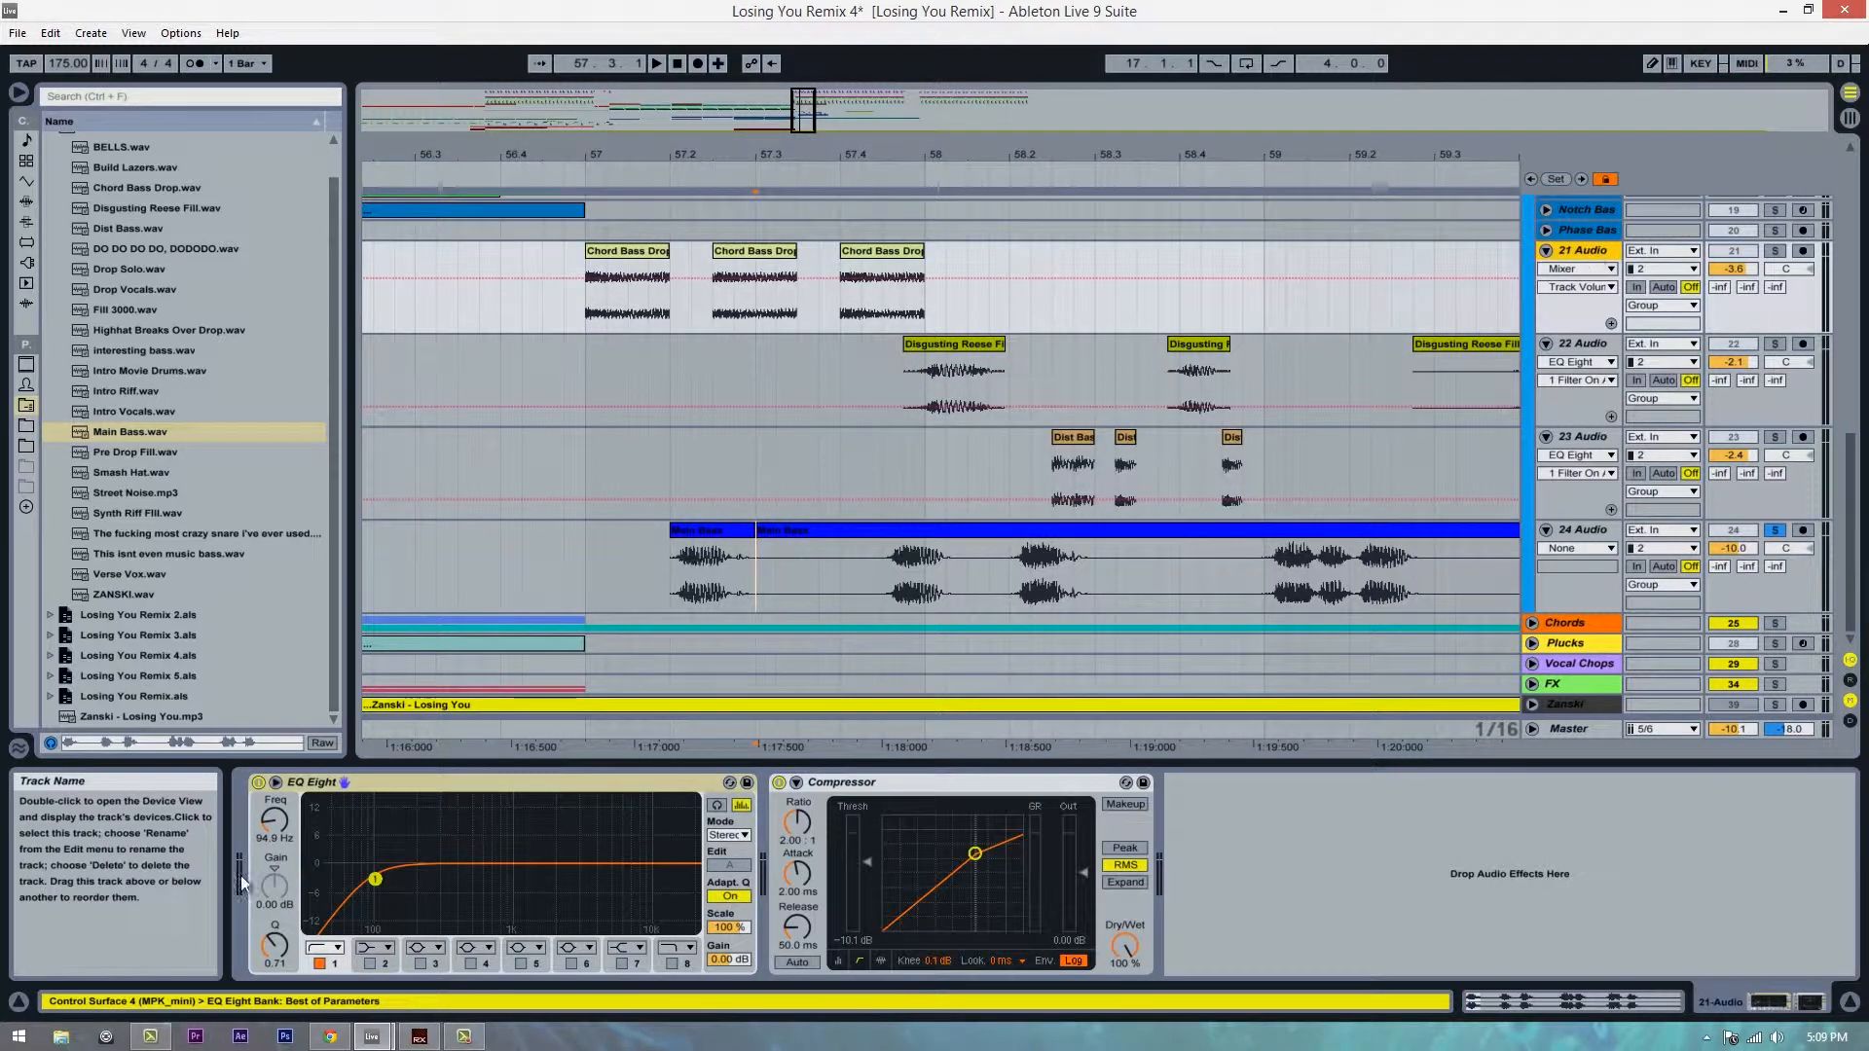
click(319, 963)
click(894, 785)
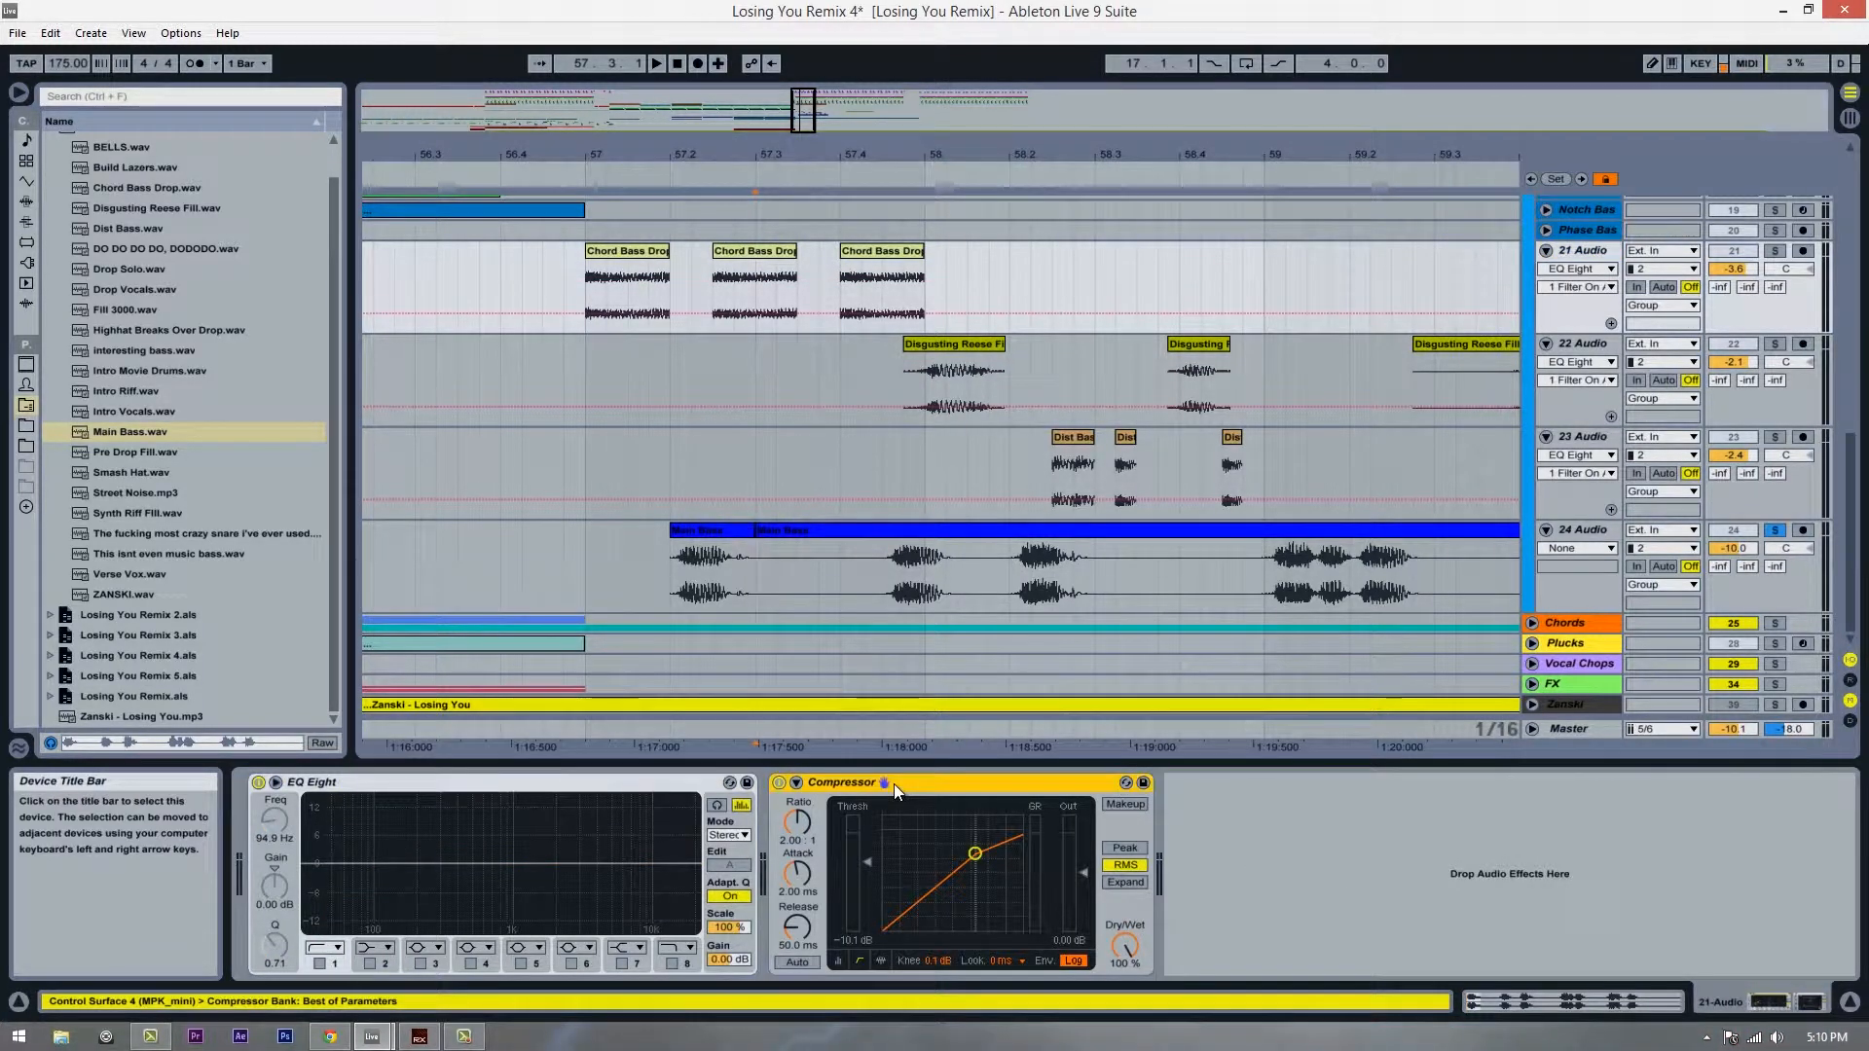
key(Delete)
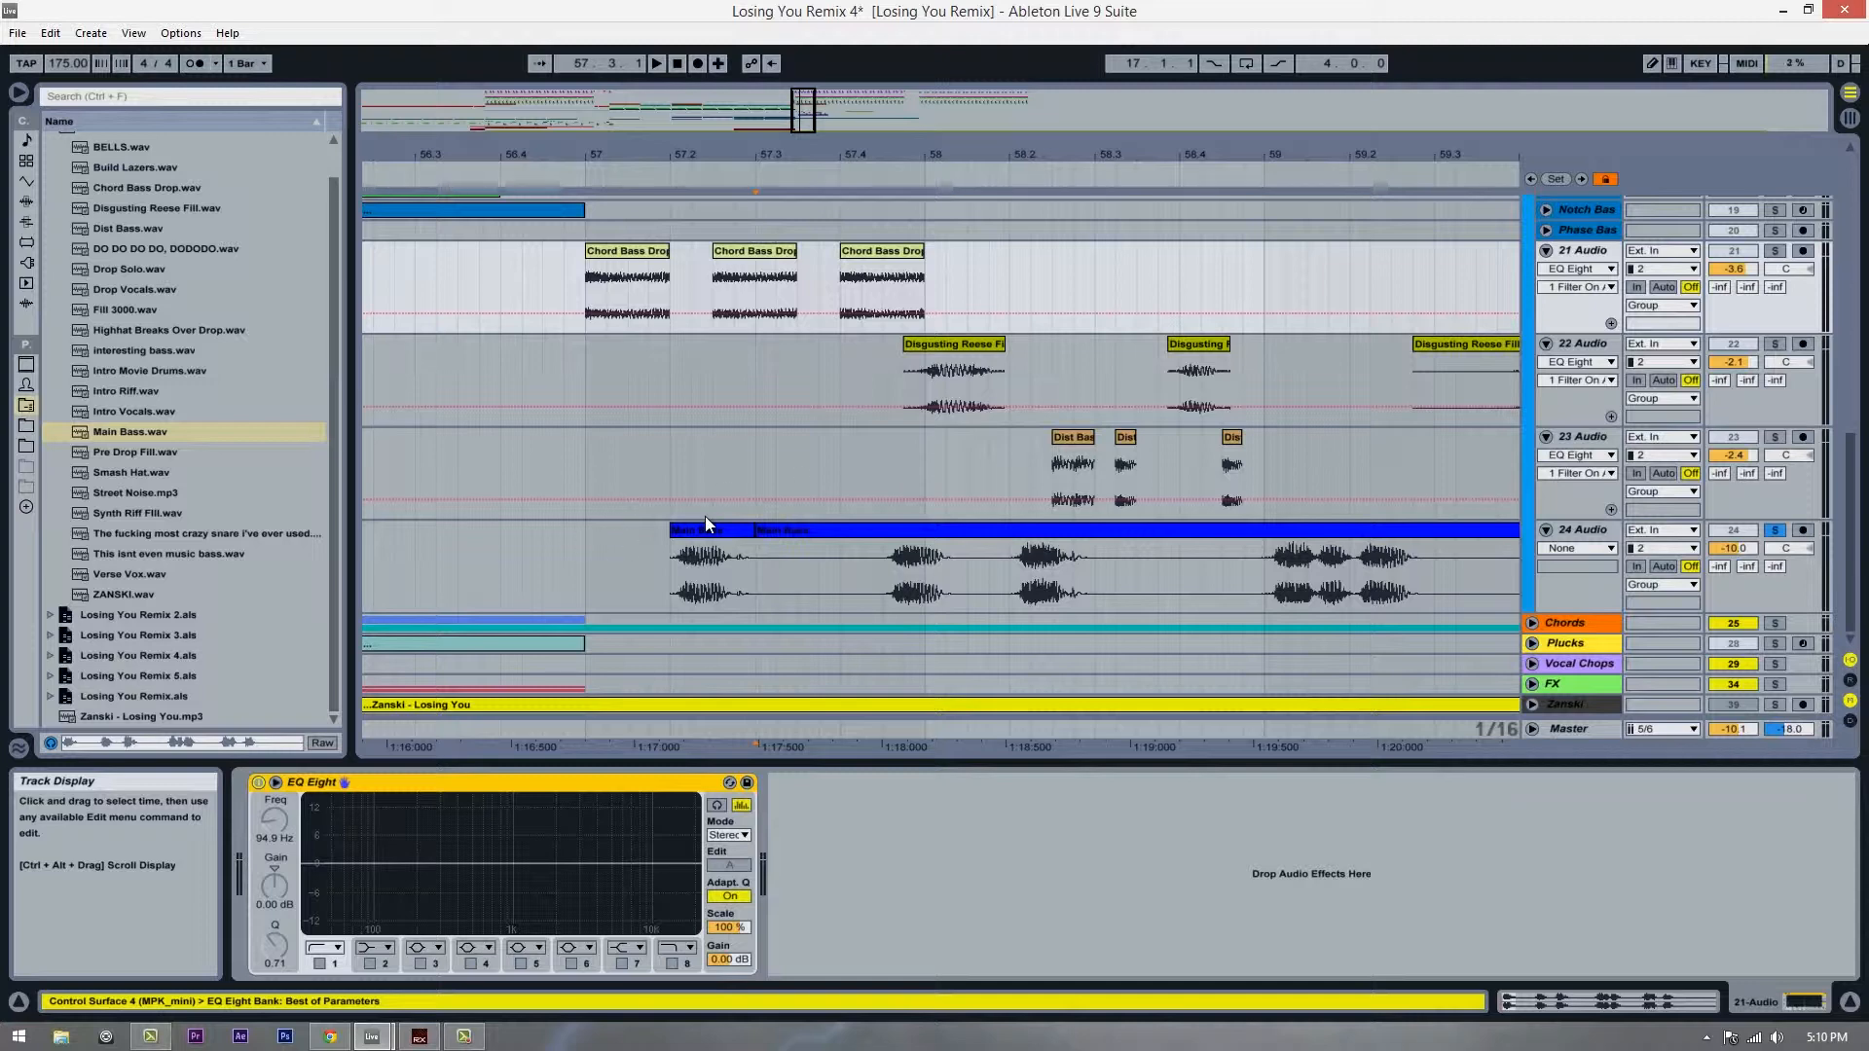
Step: Unsolo 24 Audio and play the drop from 57.1.1 with the first Main Bass slice
click(733, 547)
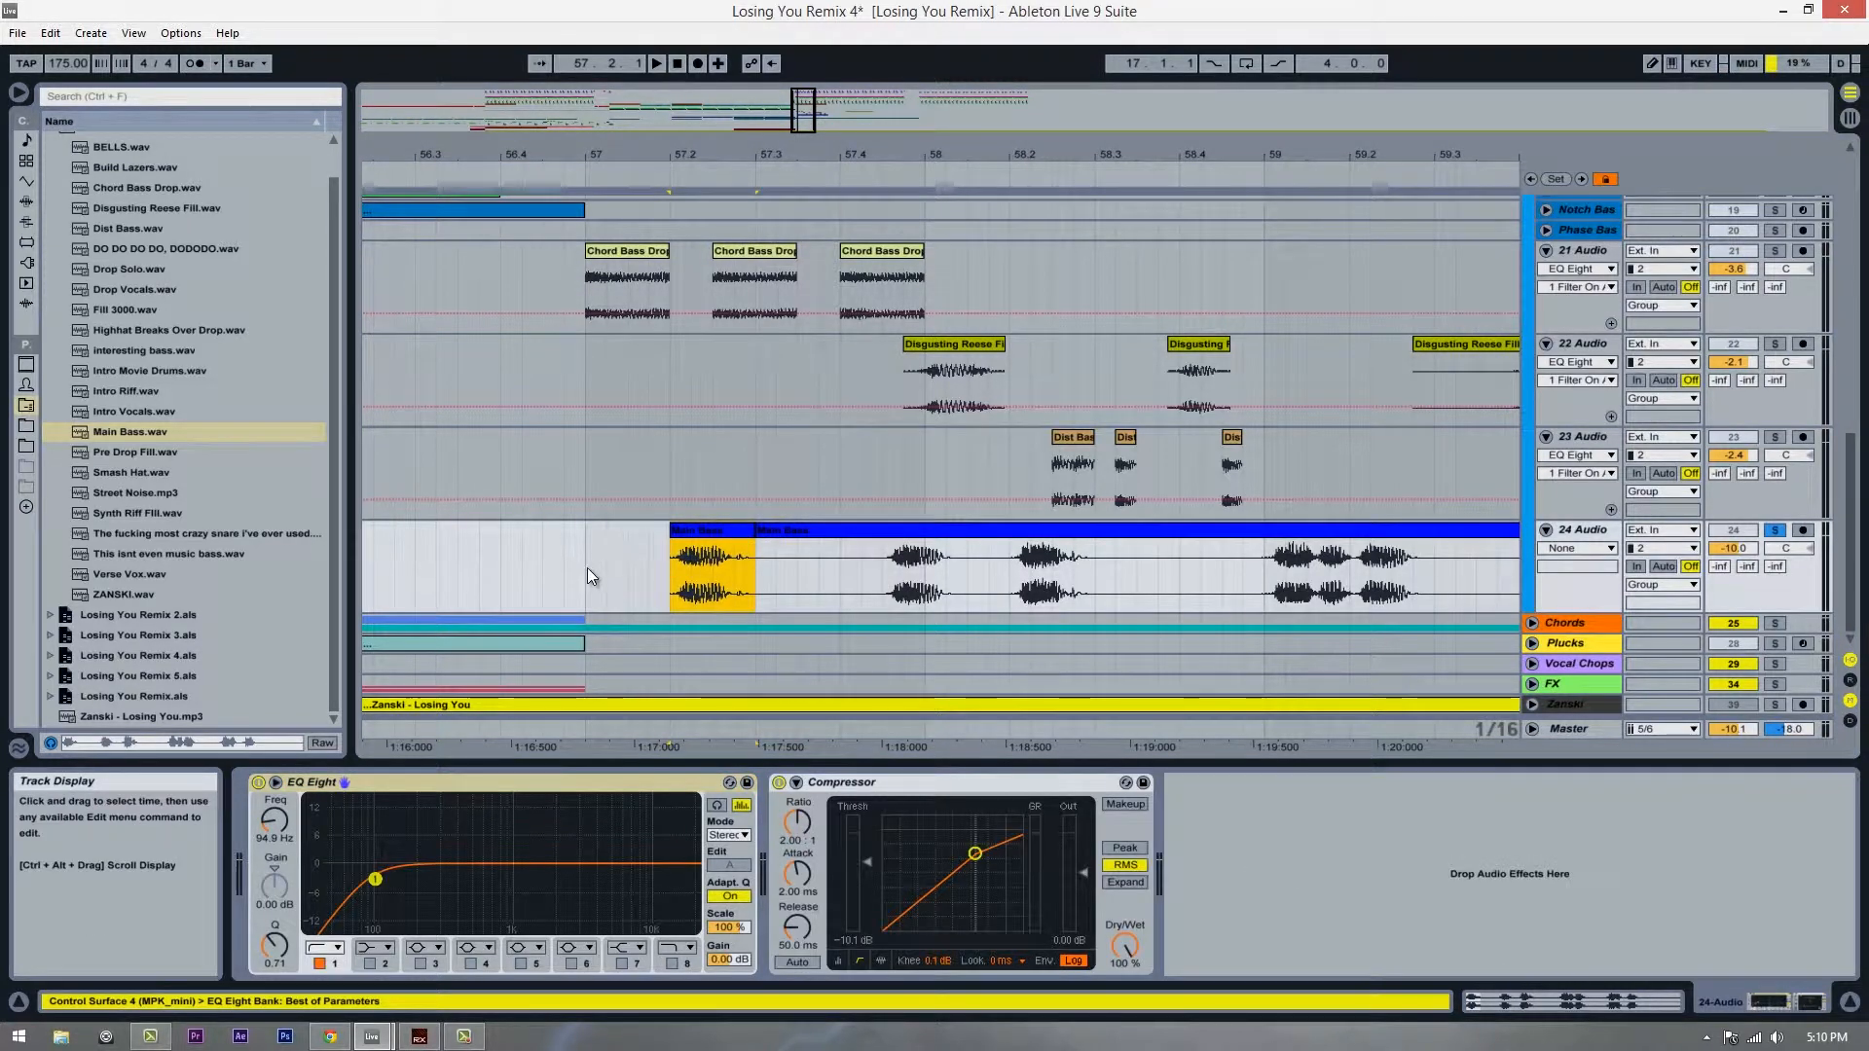
click(1775, 531)
key(space)
key(space)
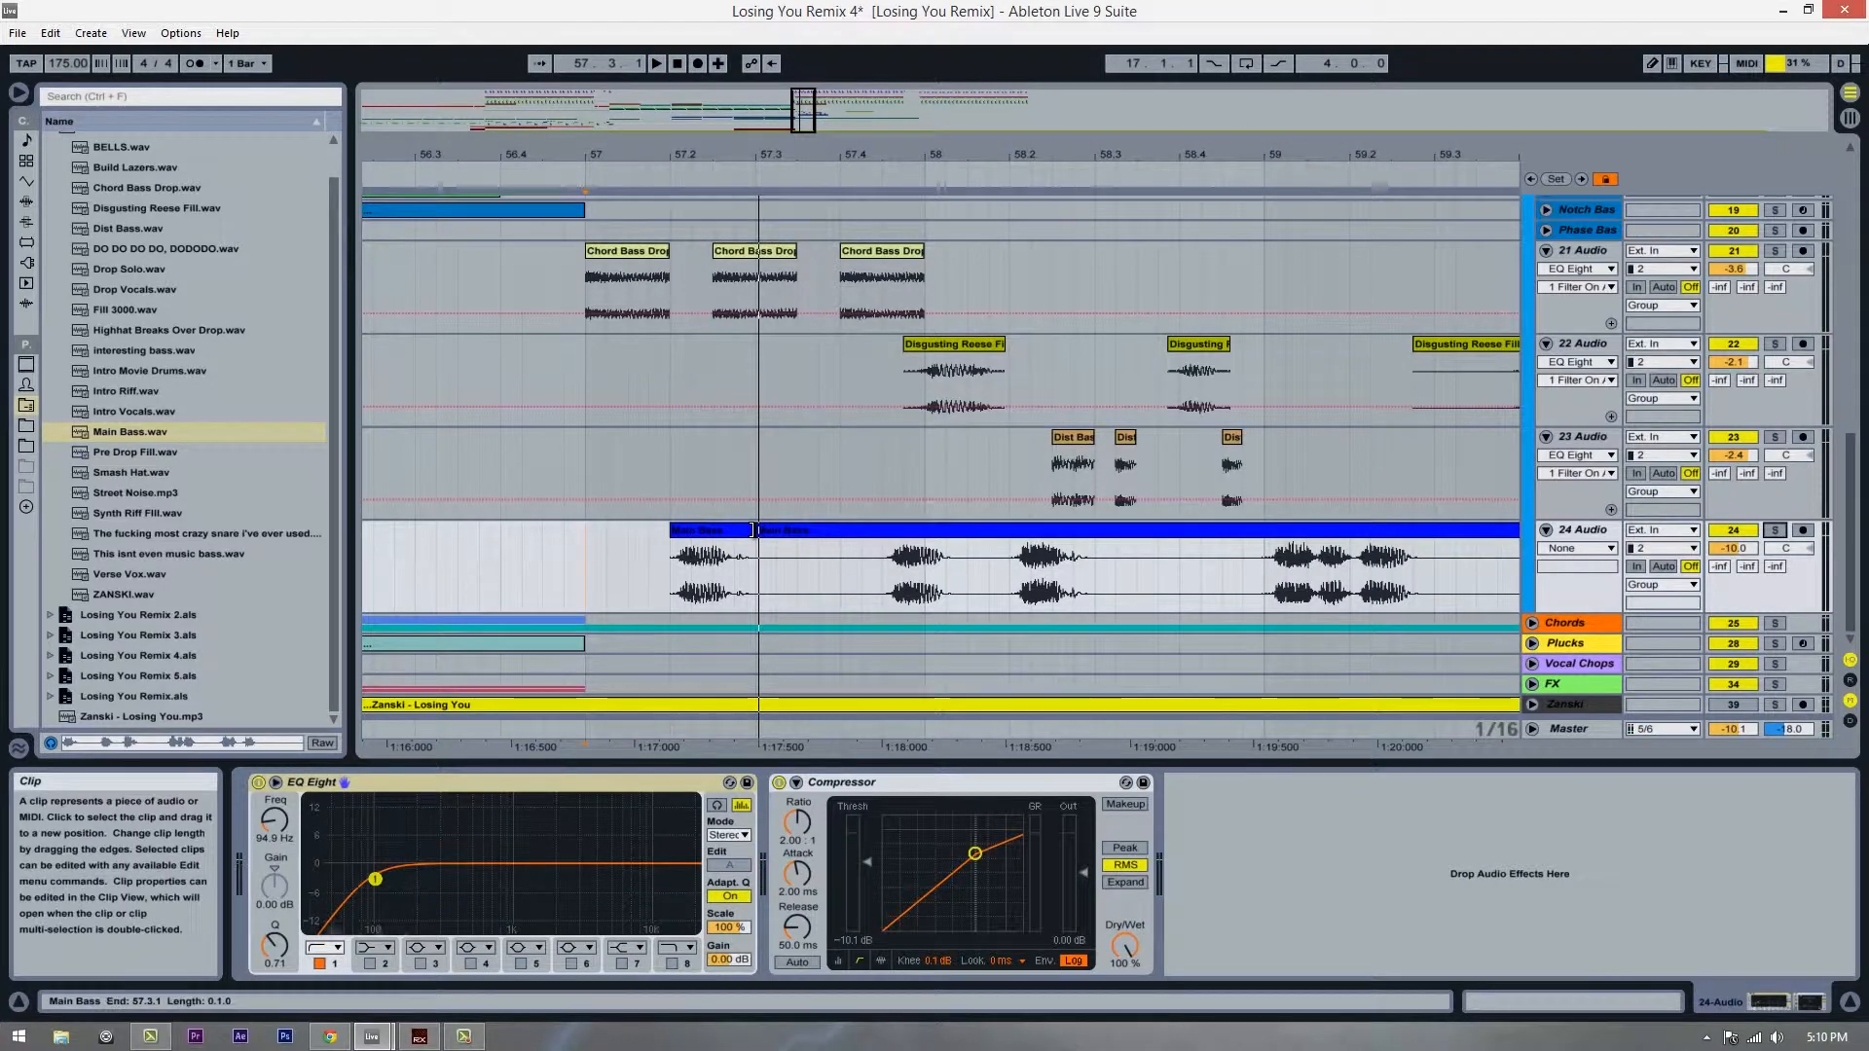
key(space)
Step: Move the first Main Bass slice to 57.1.4, trim its end to about 57.2.4 and play from 57.1.1
drag(721, 180, 807, 537)
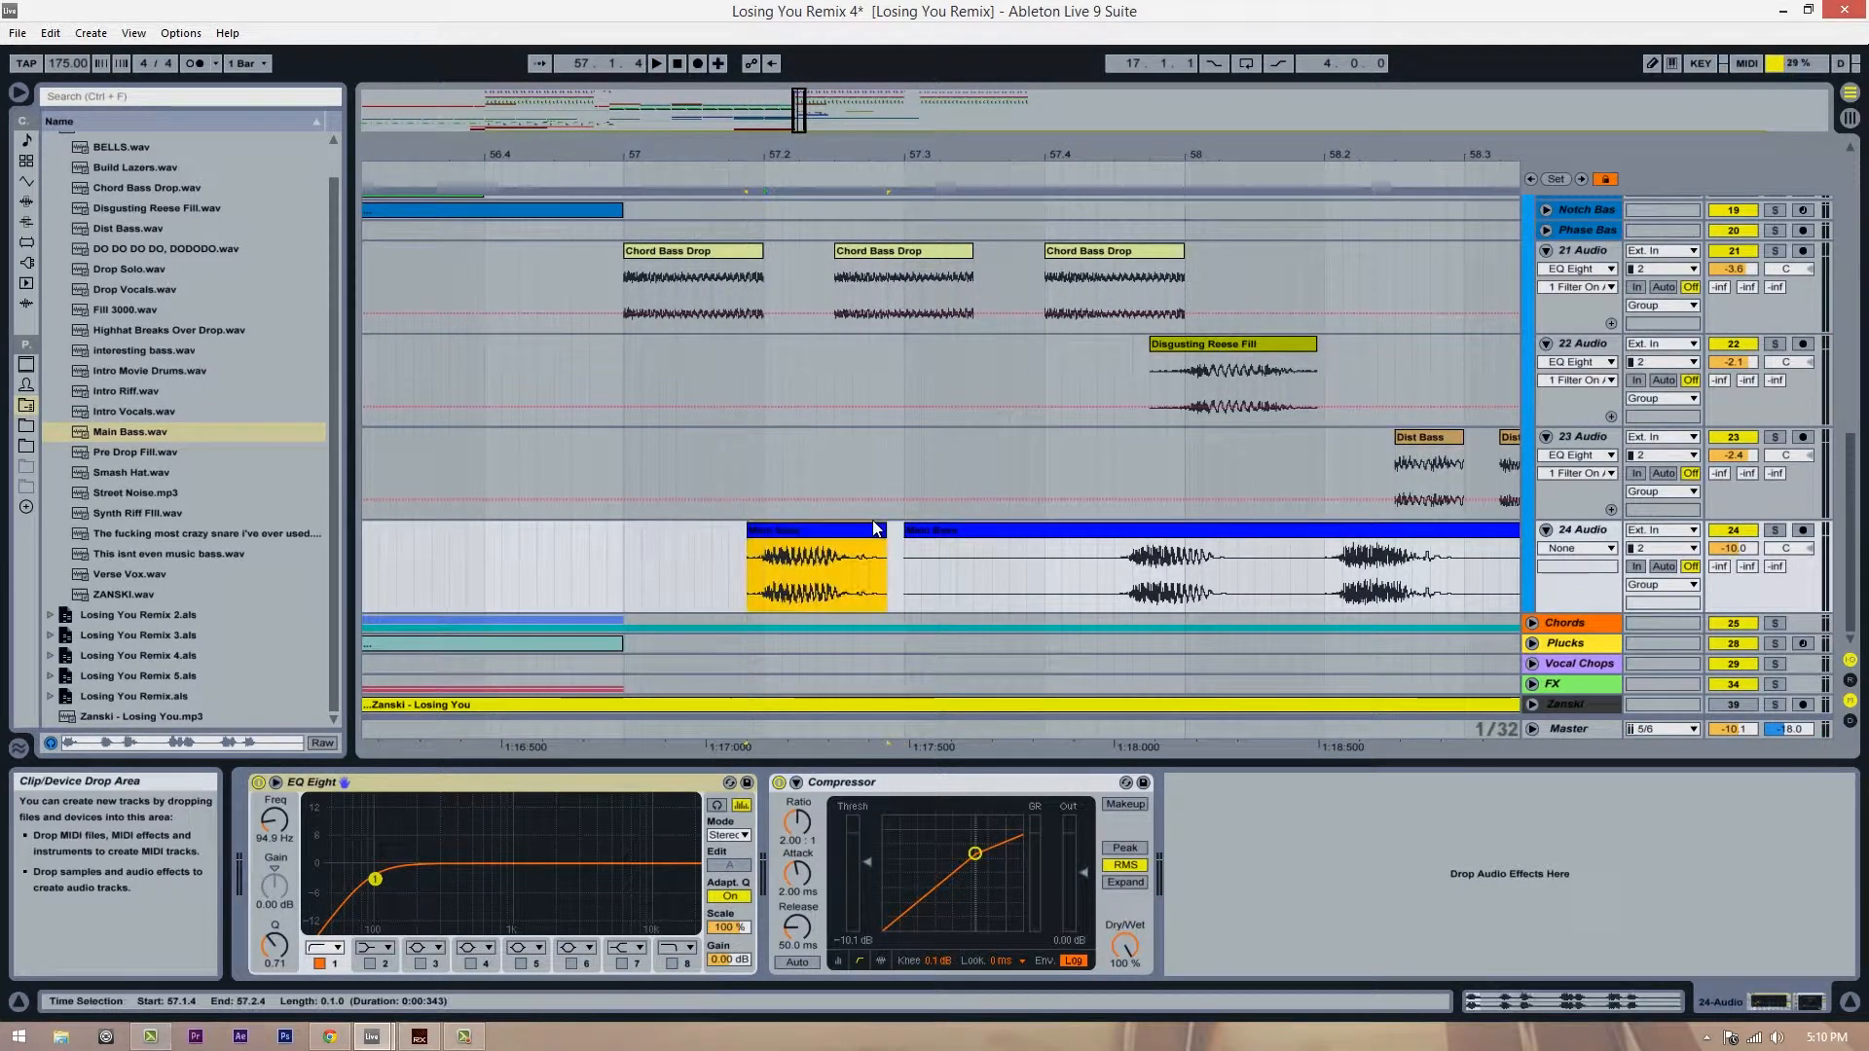
click(618, 552)
key(space)
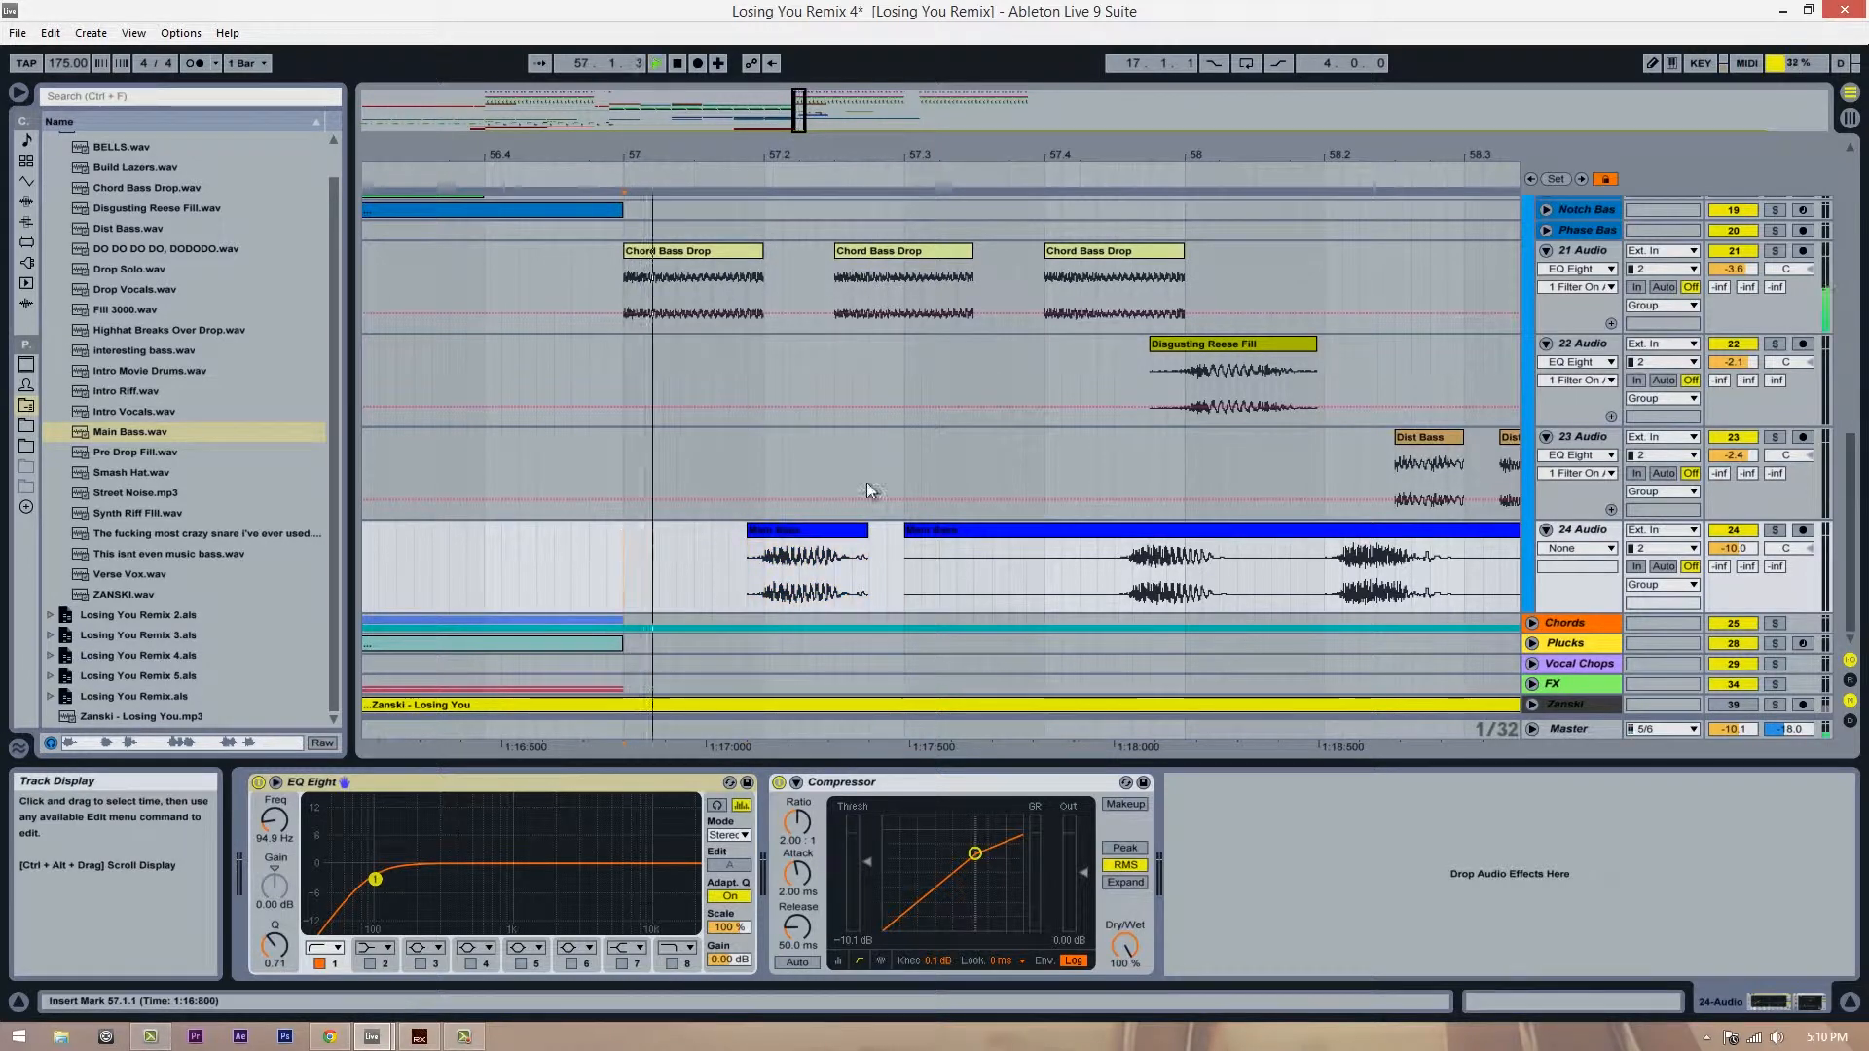
key(space)
Step: Set the volume of 24 Audio to -6.8 and play the passage from 57.1.1
drag(1722, 550, 1729, 558)
key(space)
key(space)
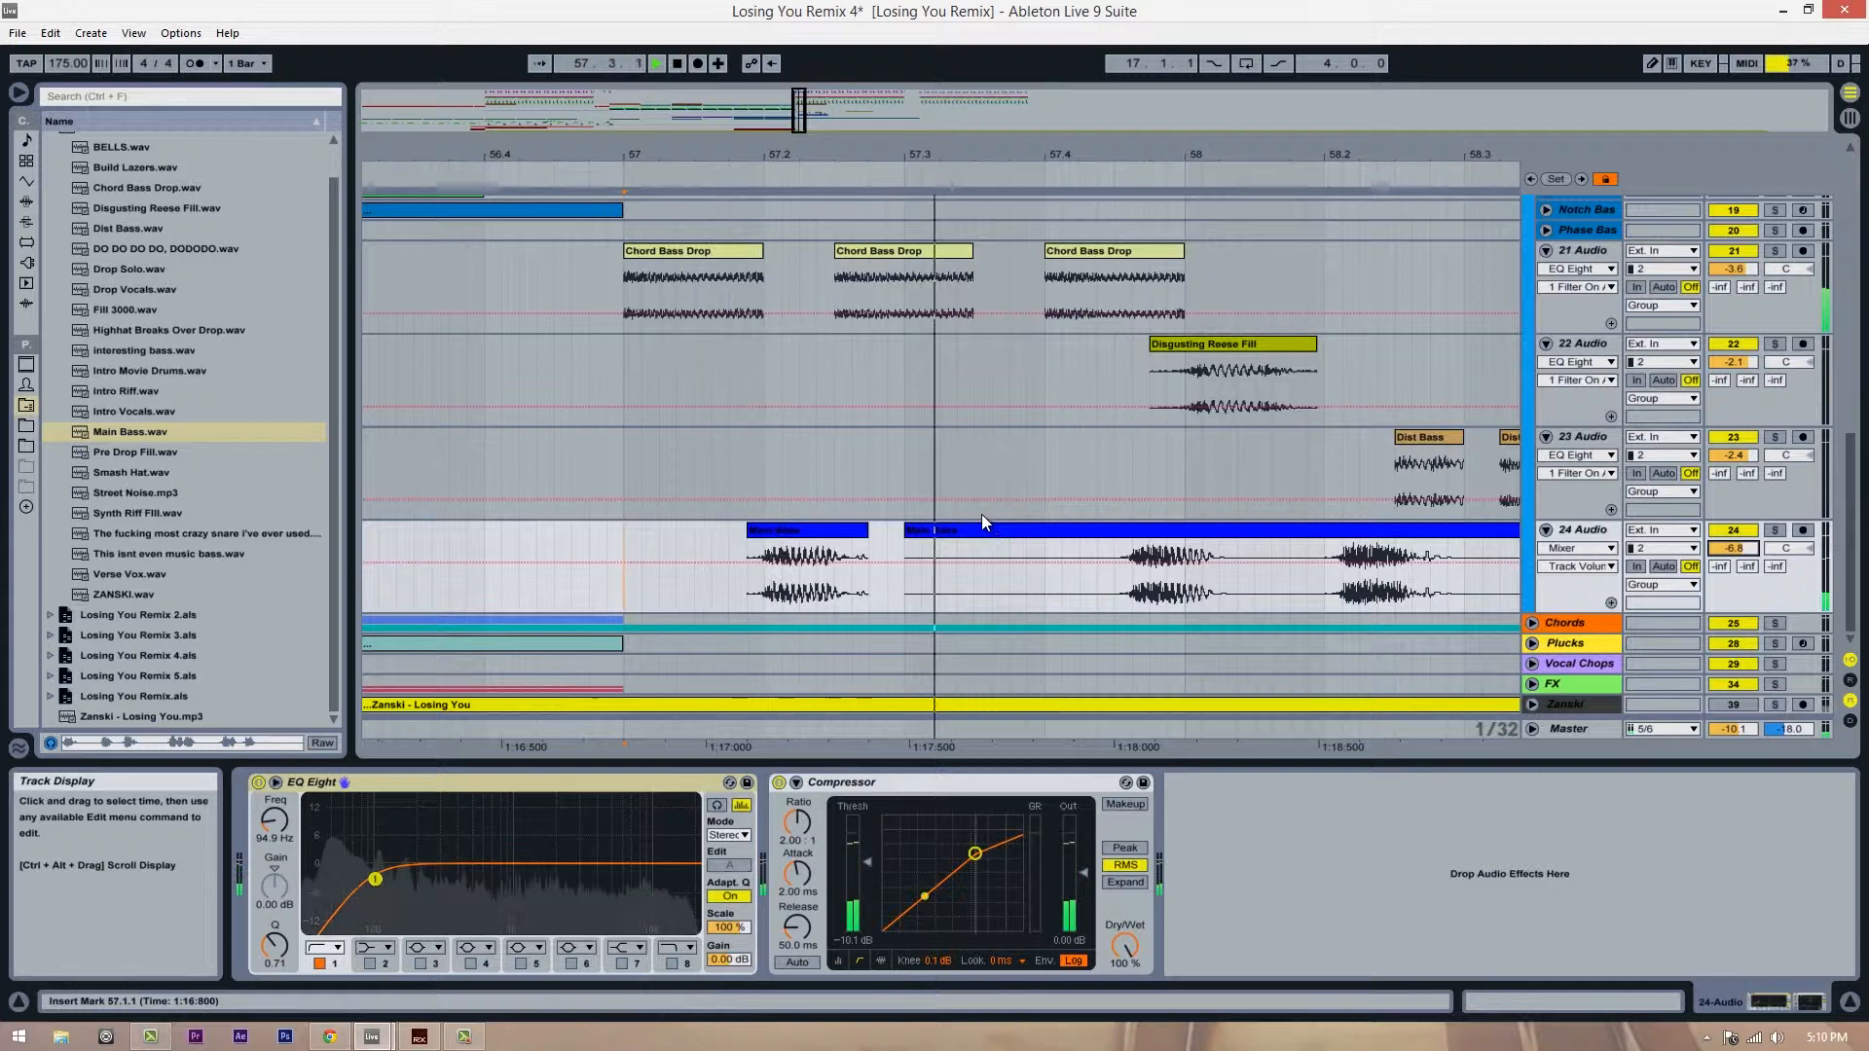
key(space)
Step: Move the short Main Bass slice to start at 56.4.4 and play it with 21 Audio muted
drag(818, 540, 655, 534)
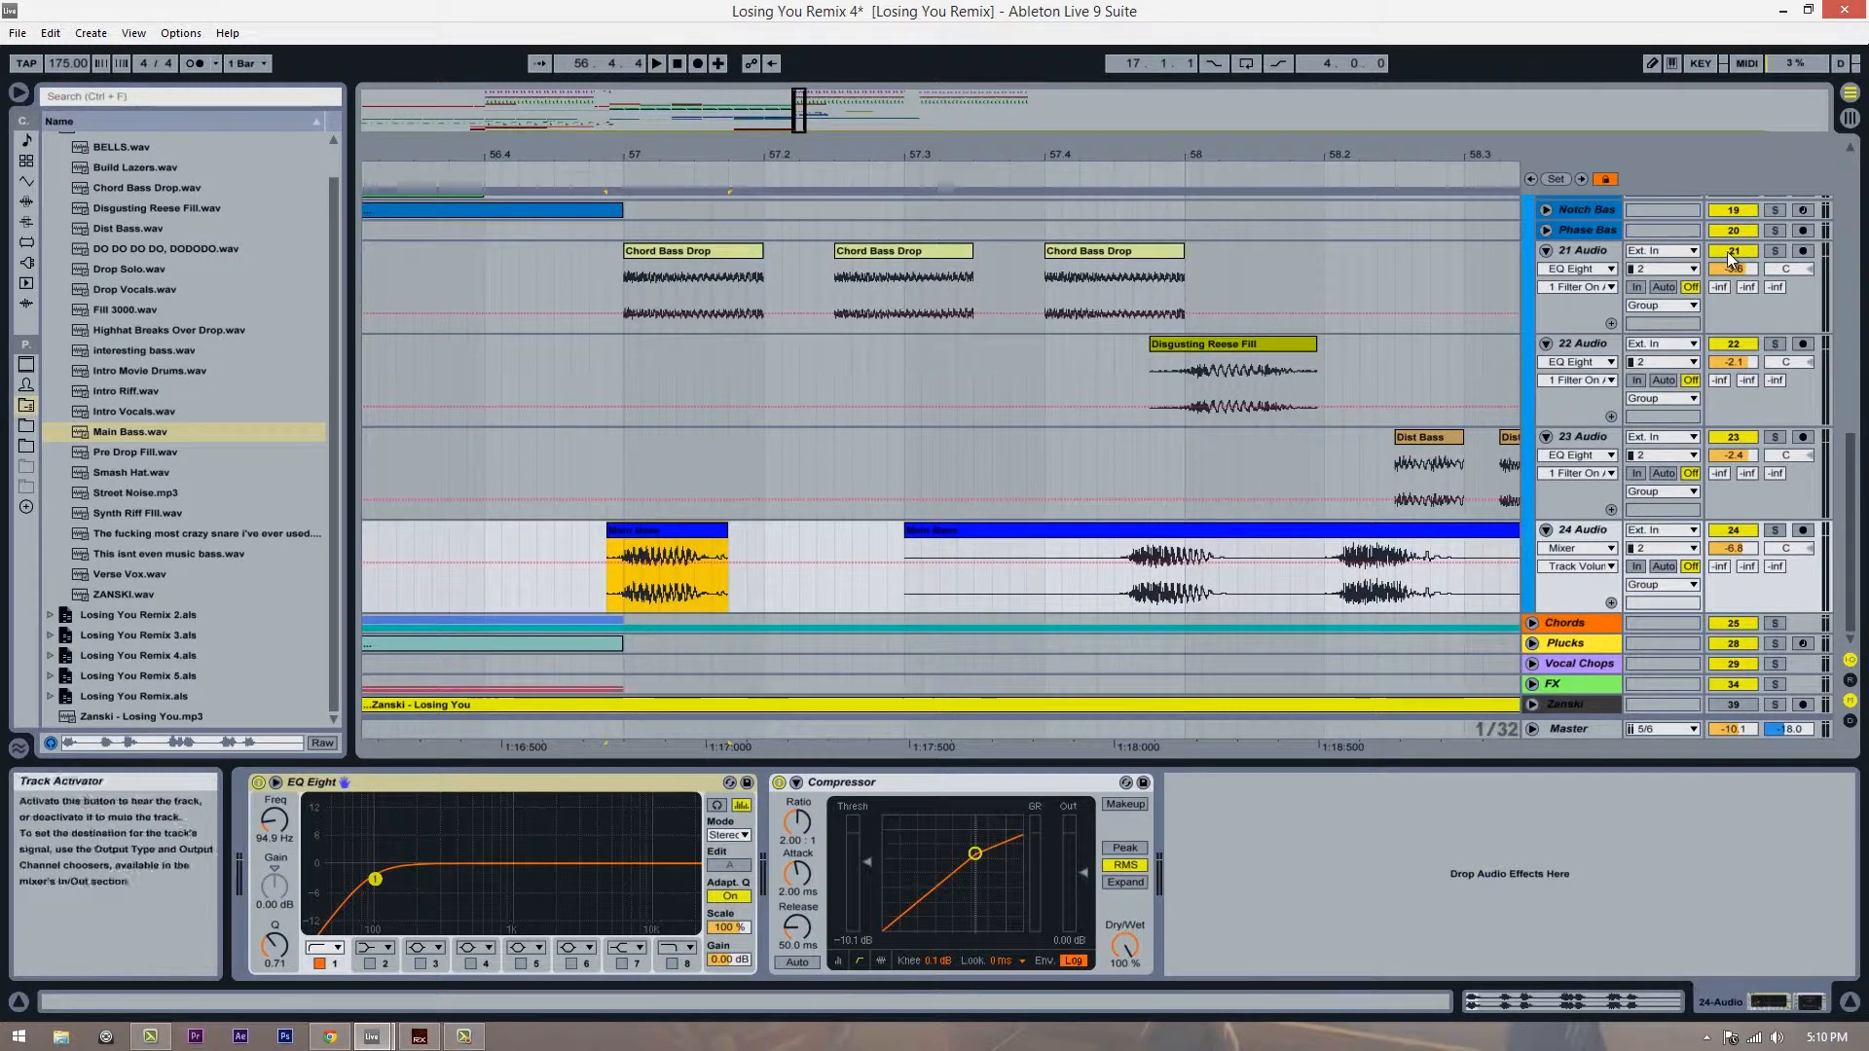
key(space)
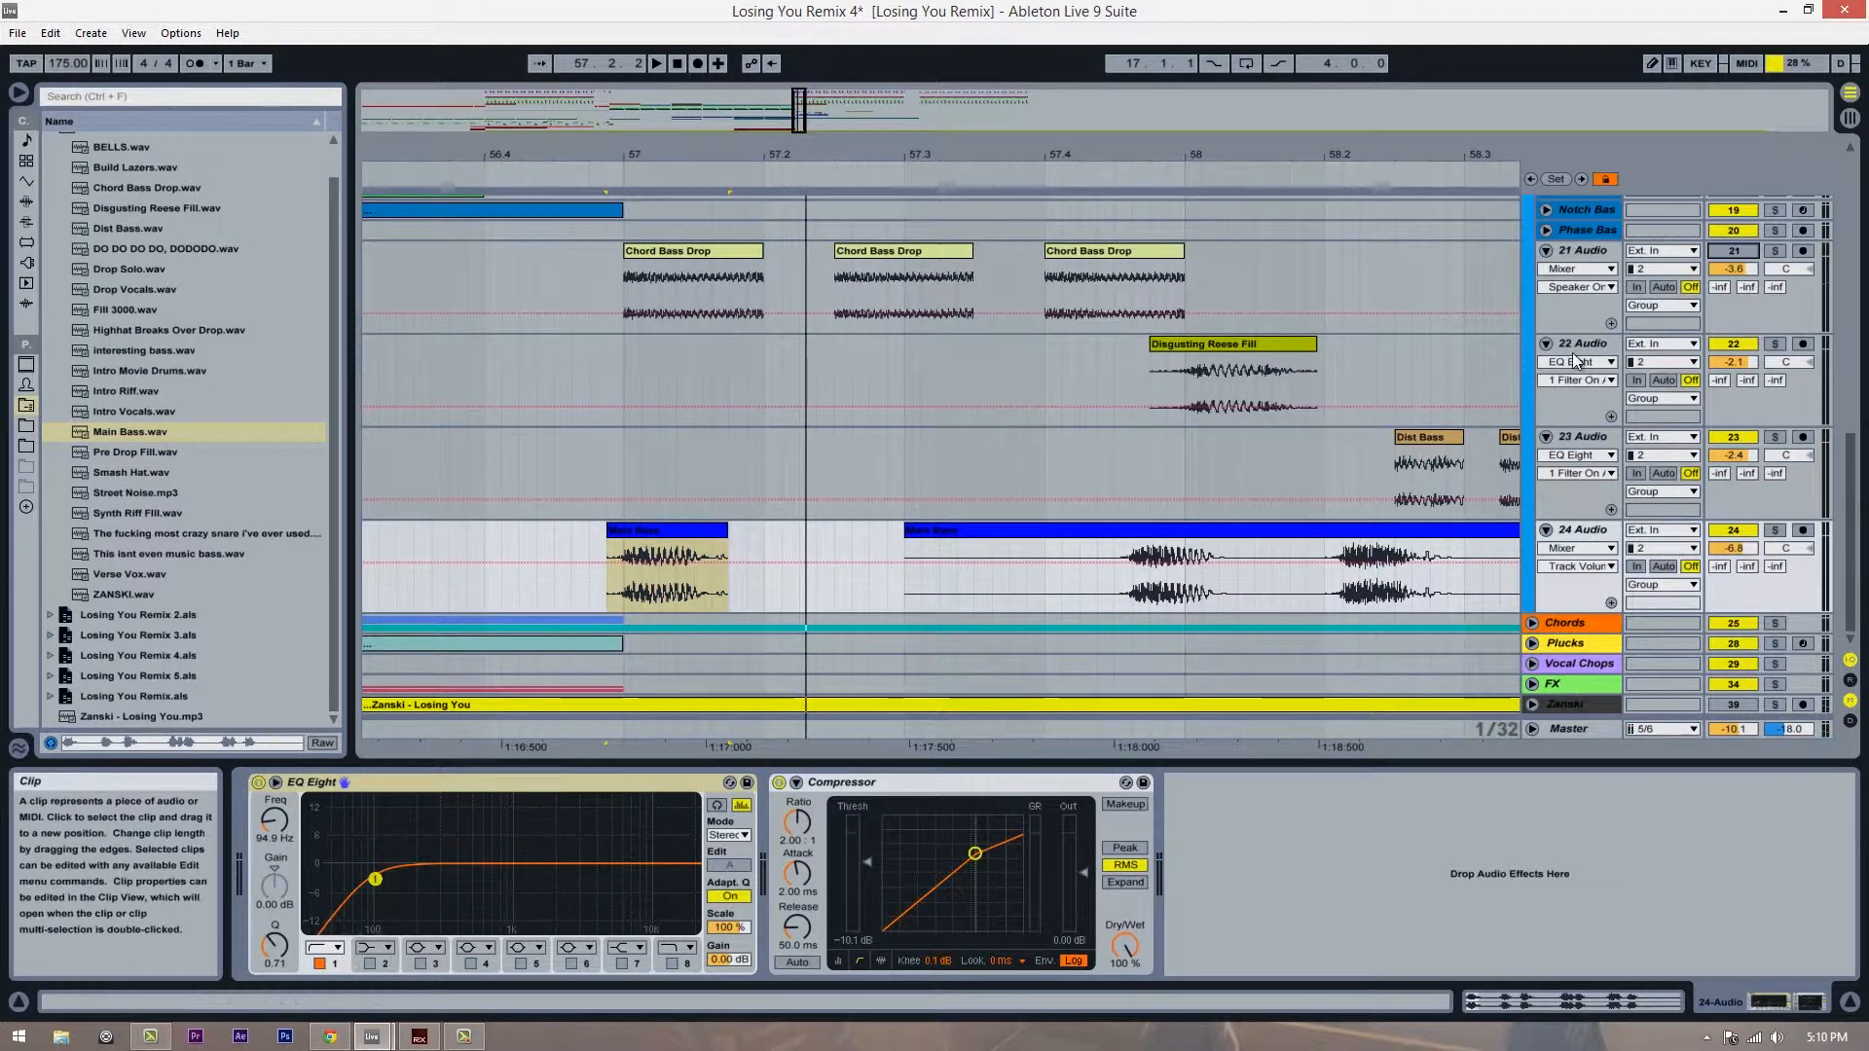
Step: Set the warp mode of the short Main Bass slice to Complex Pro
drag(1424, 153, 1423, 140)
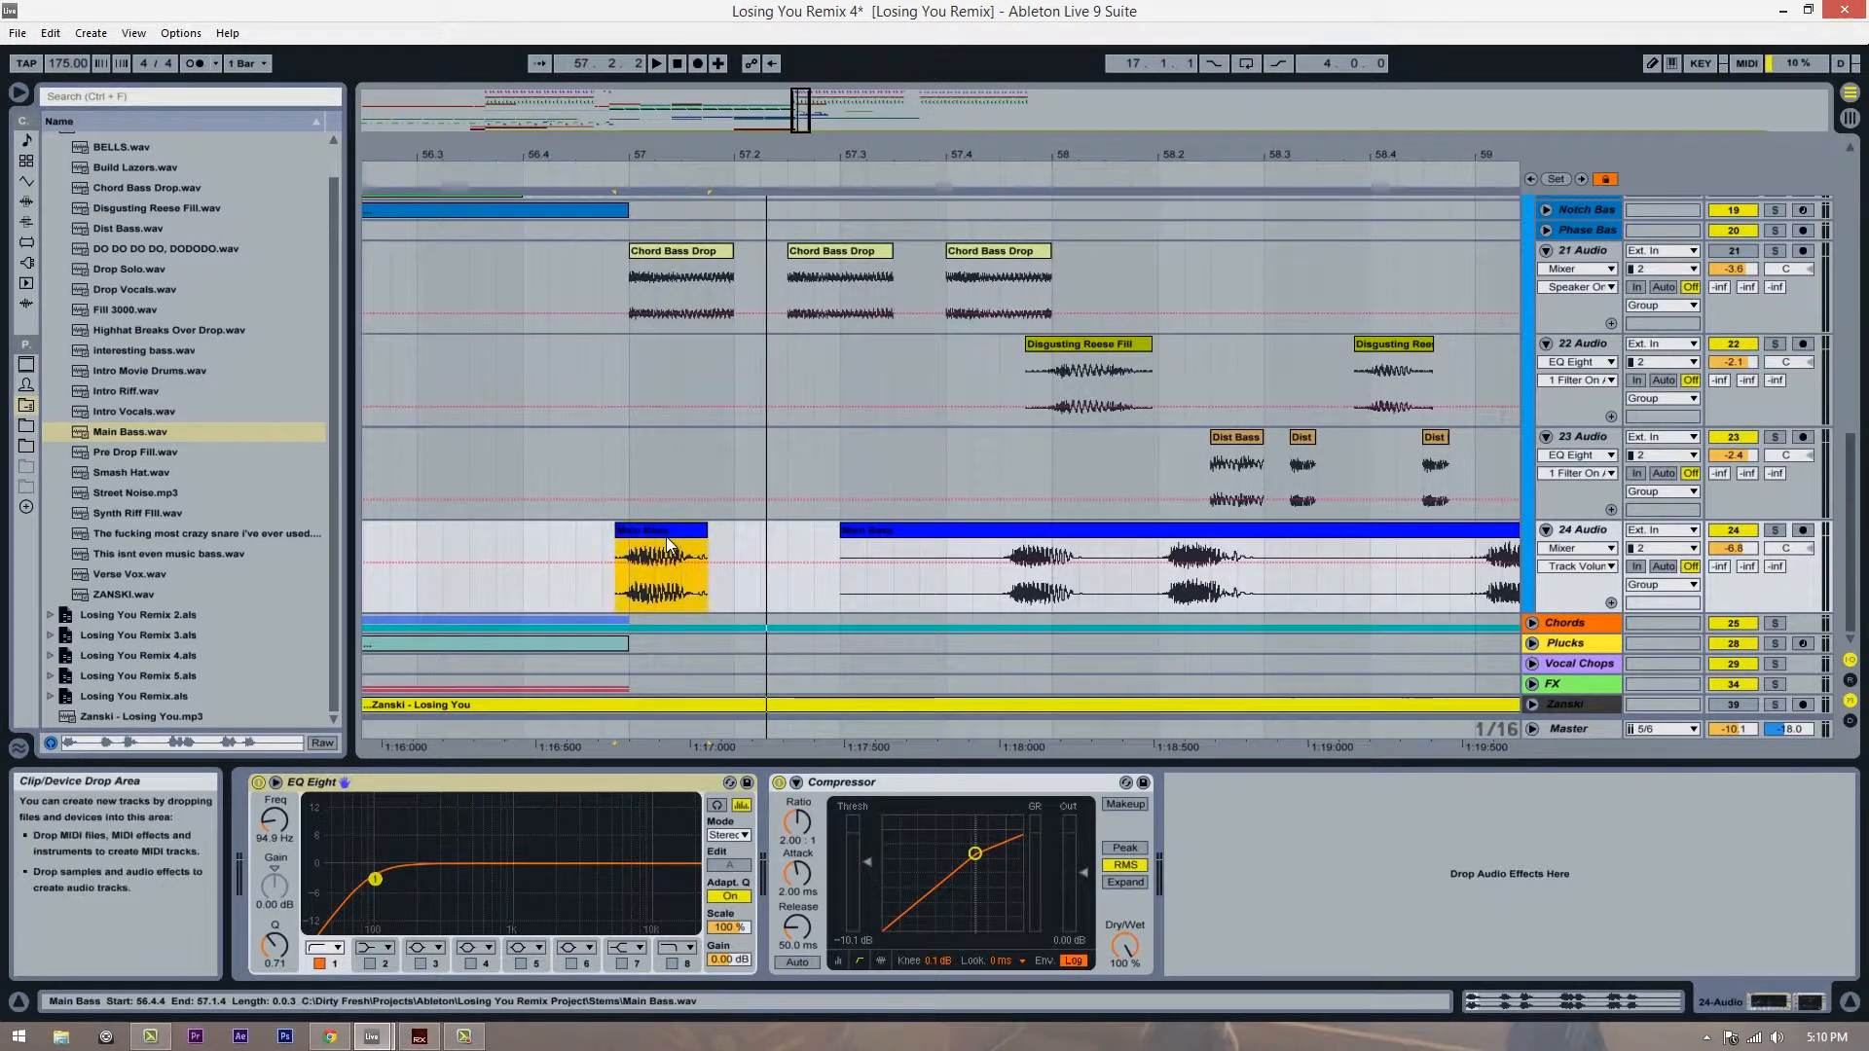
double_click(666, 530)
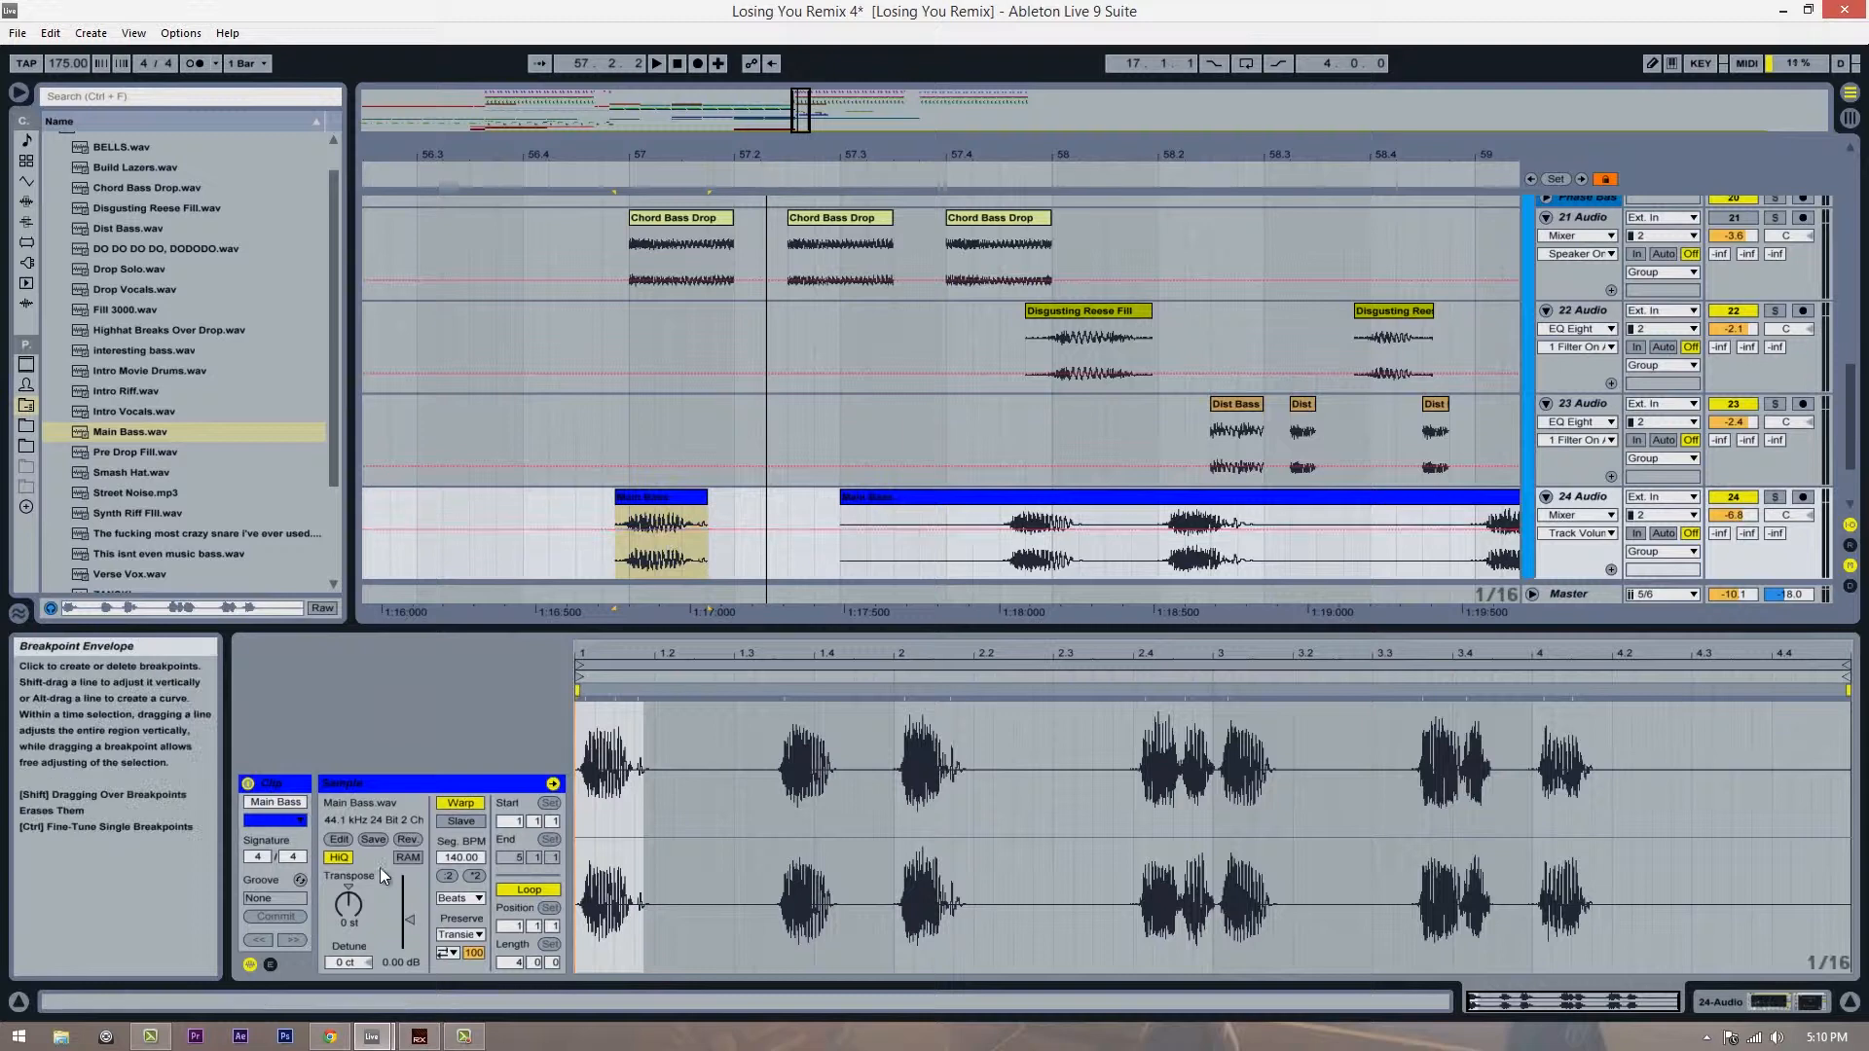
click(456, 897)
click(482, 997)
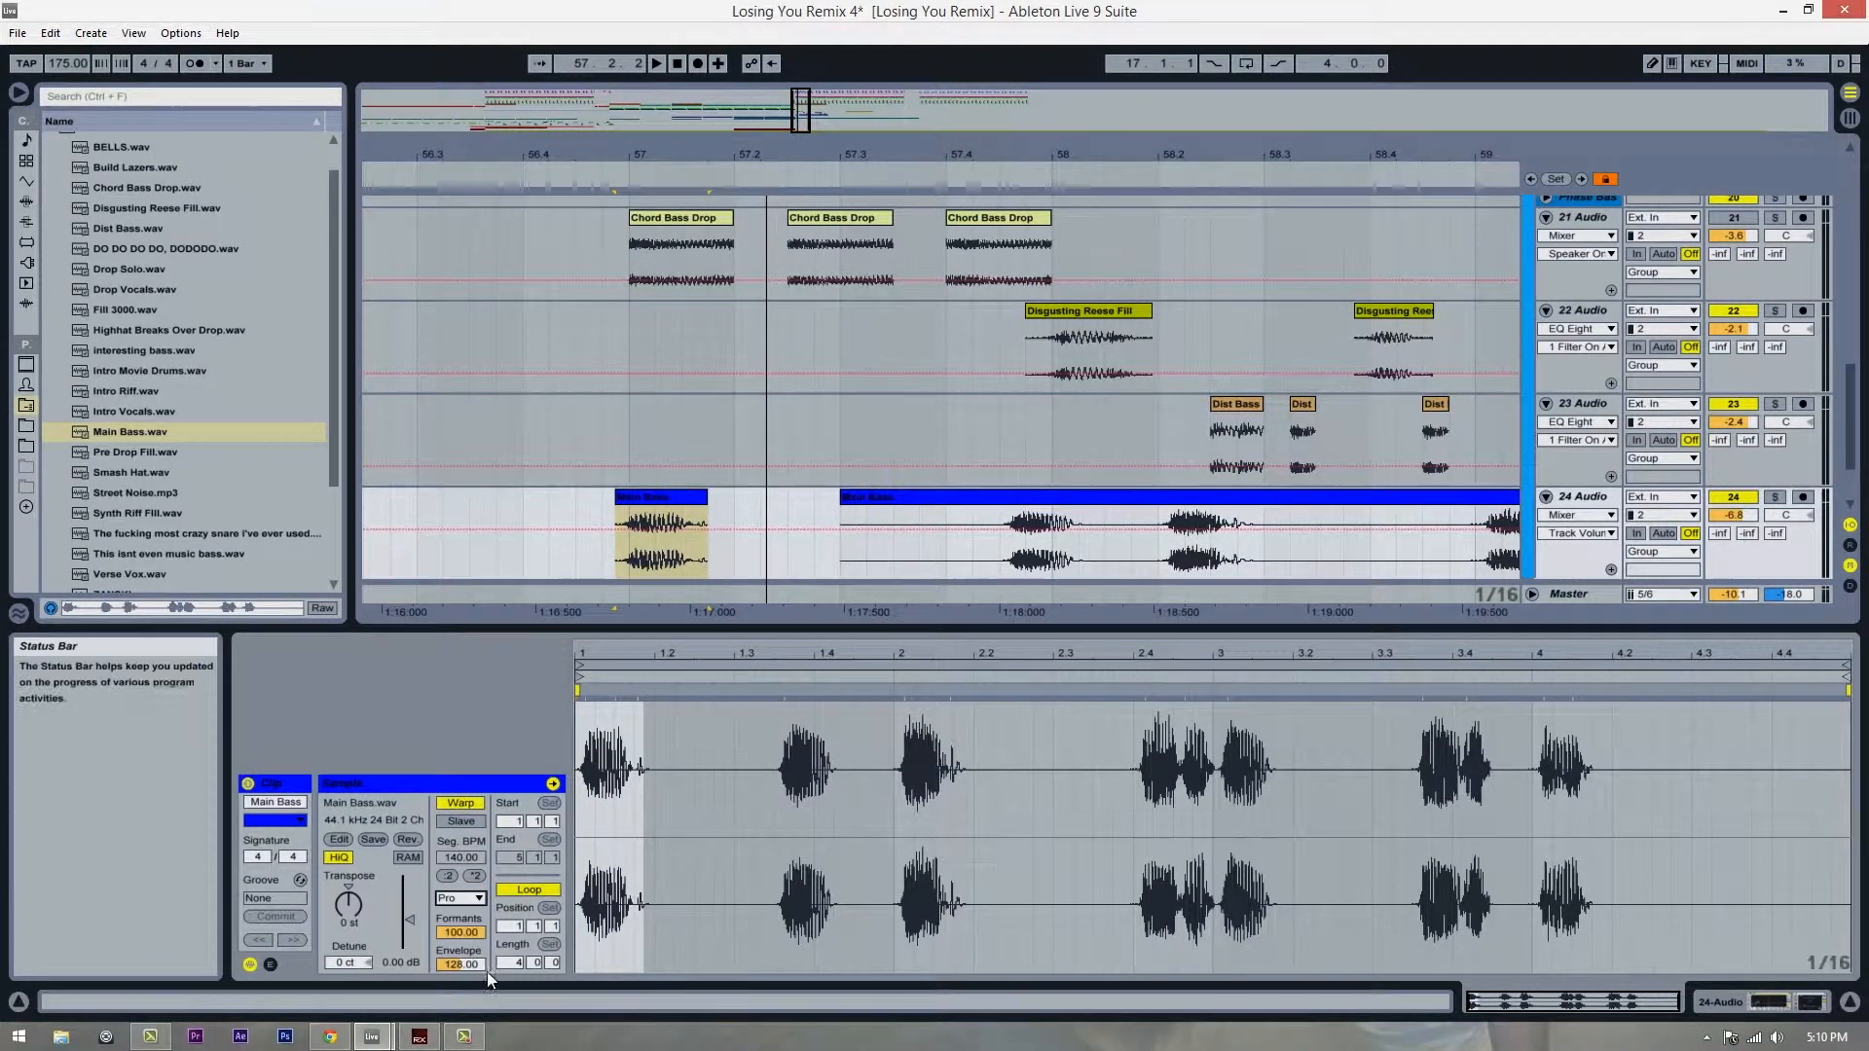
Step: Solo 24 Audio and play the remaining long Main Bass clip from 57.4.3
click(627, 568)
click(999, 545)
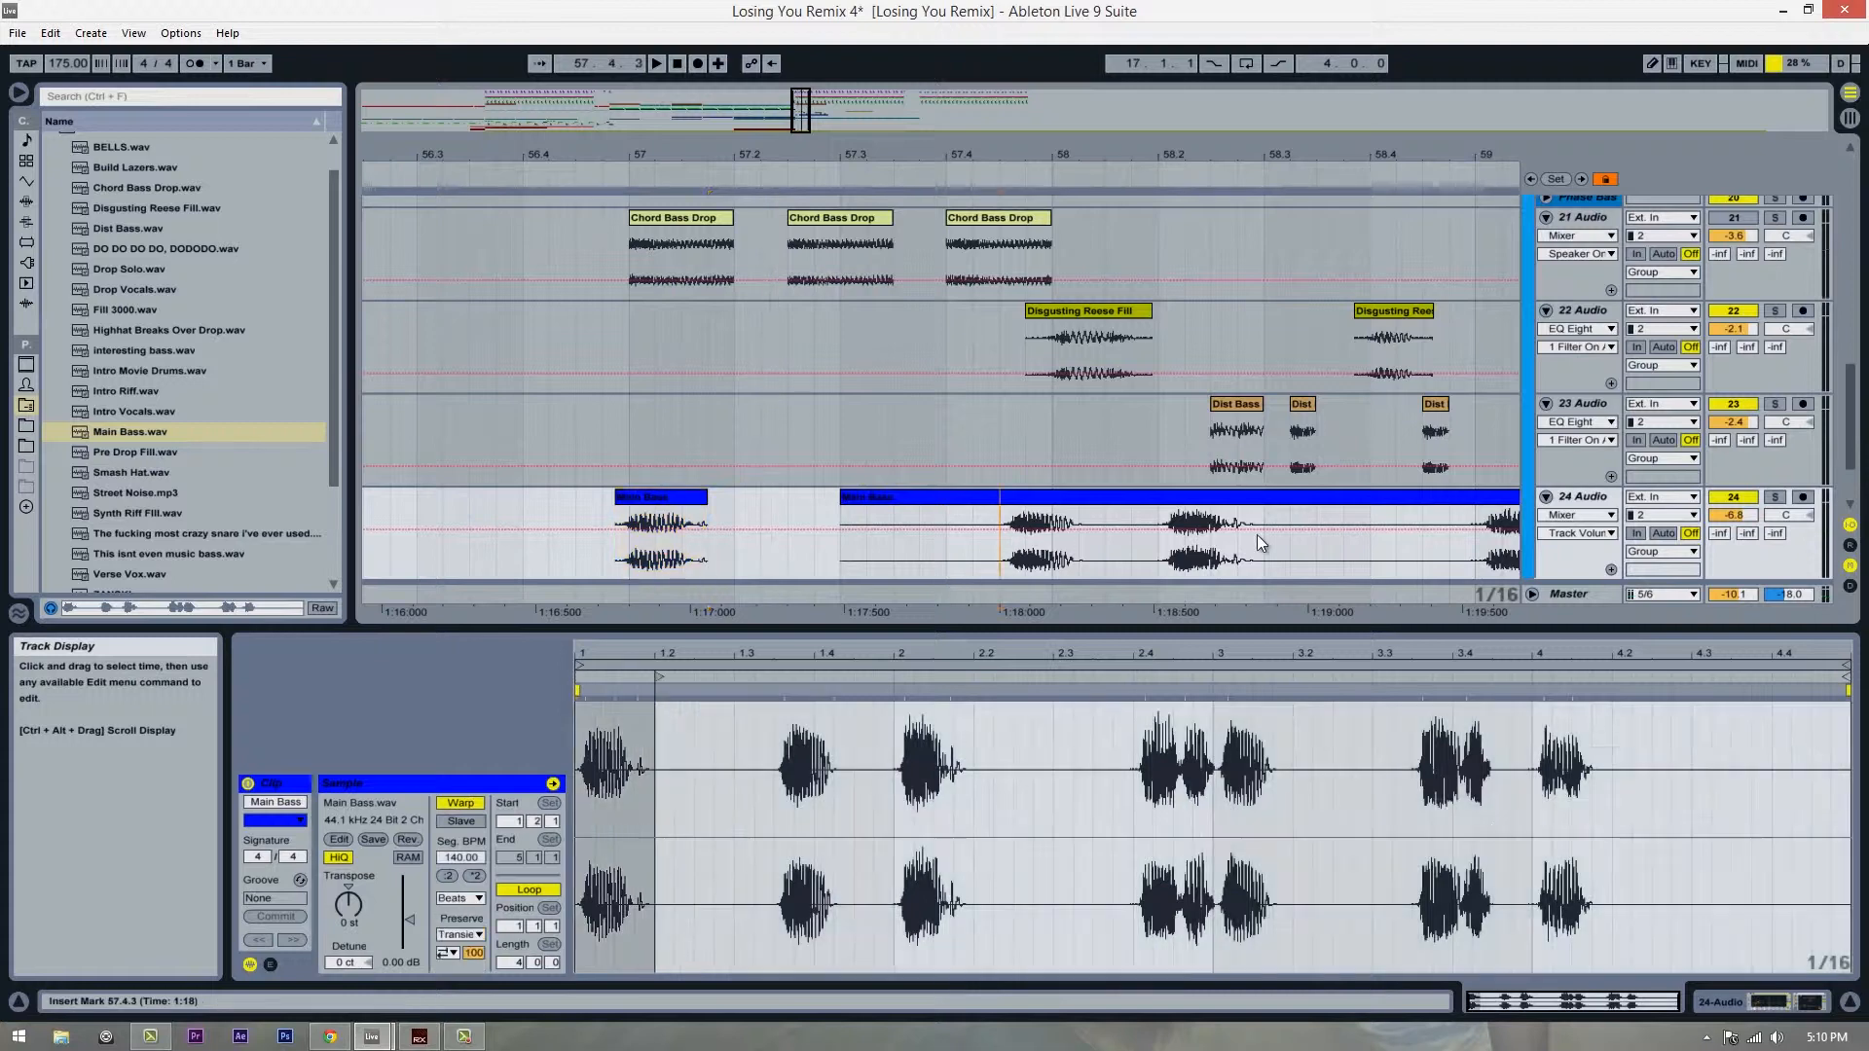
click(1772, 498)
key(space)
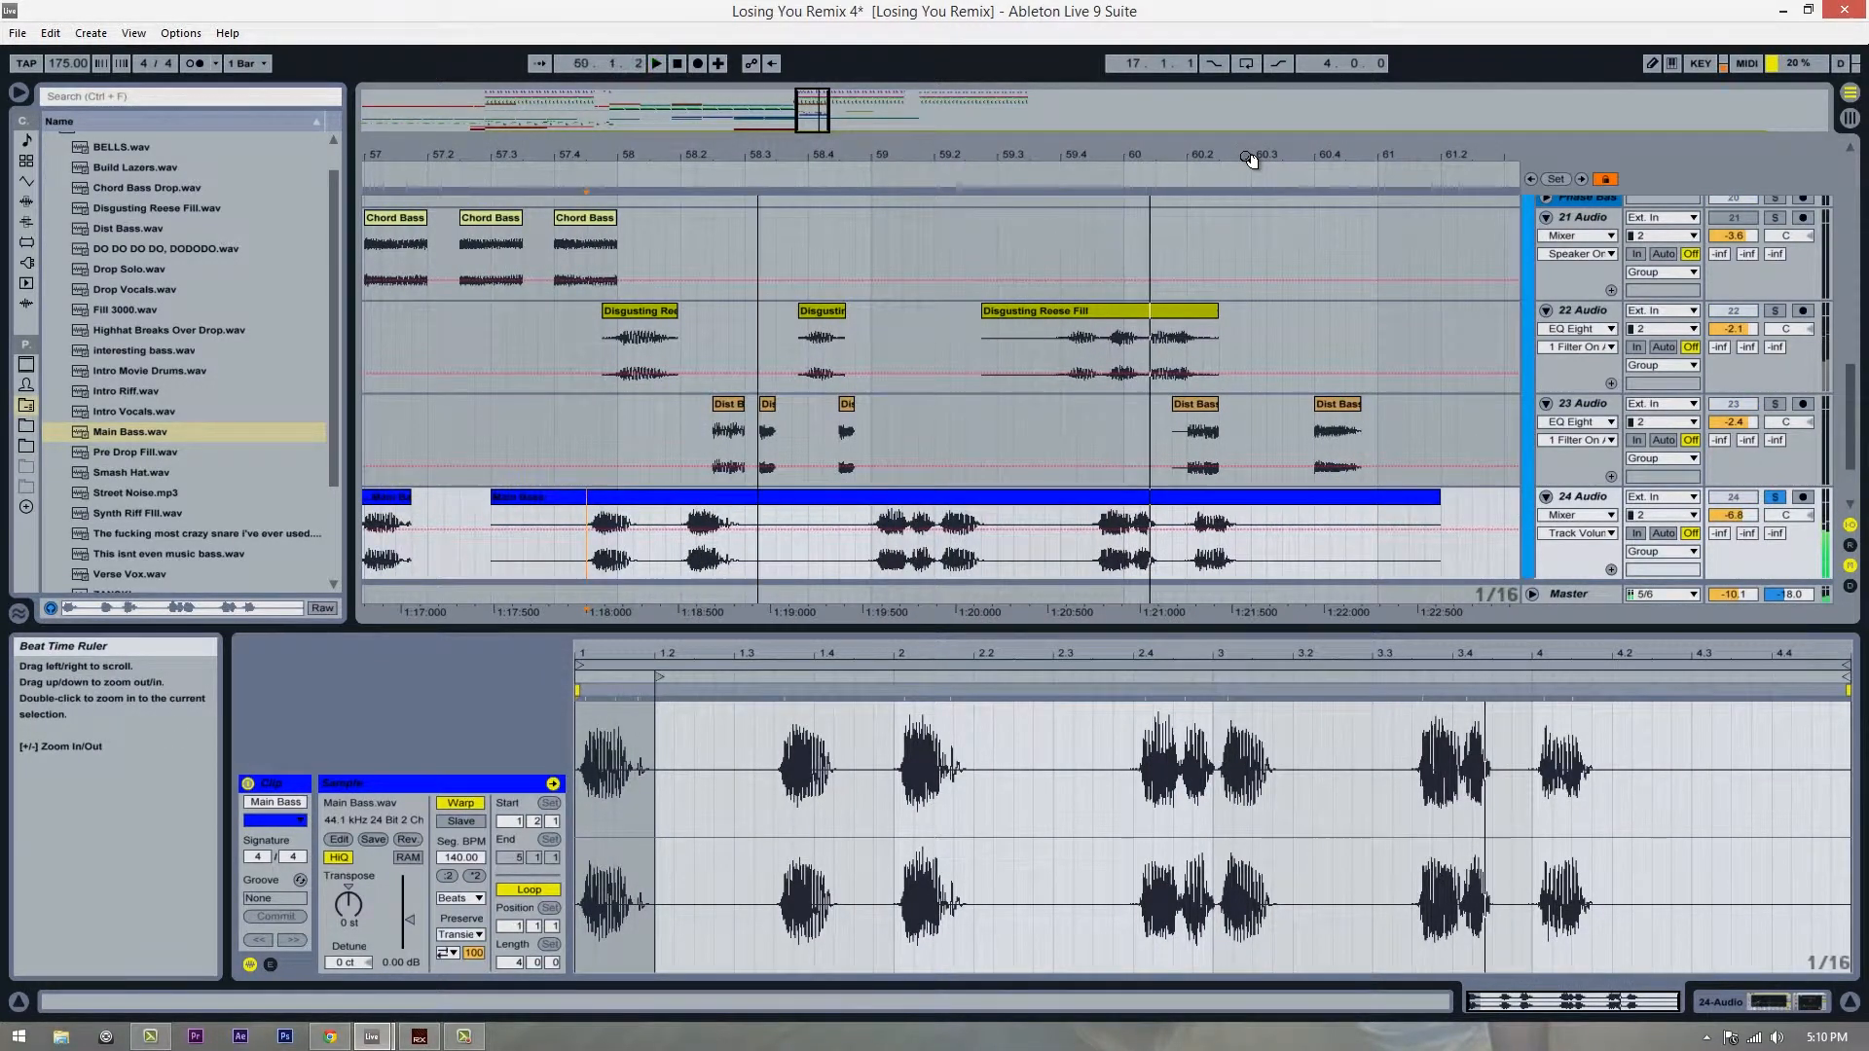
Step: Turn off warping for the short Main Bass slice and play it soloed from 56.4.4
drag(1251, 160, 613, 214)
click(643, 524)
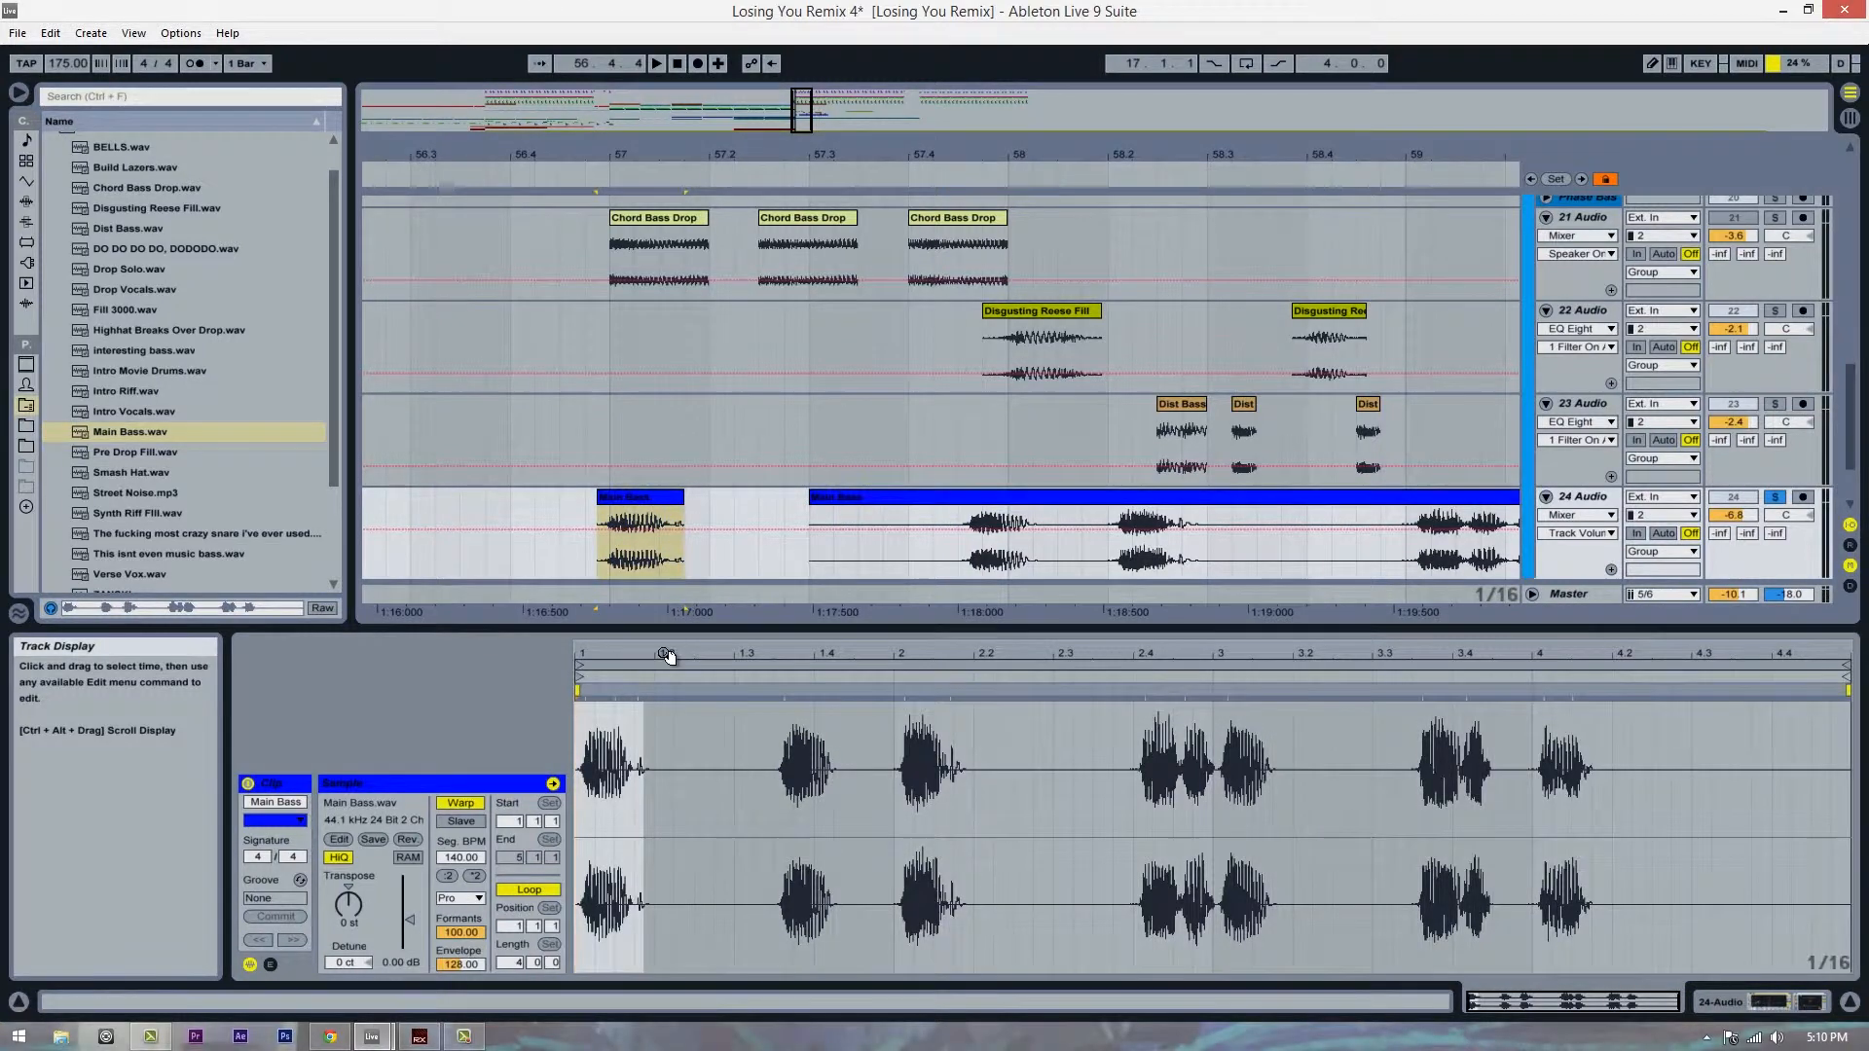
click(456, 804)
click(603, 552)
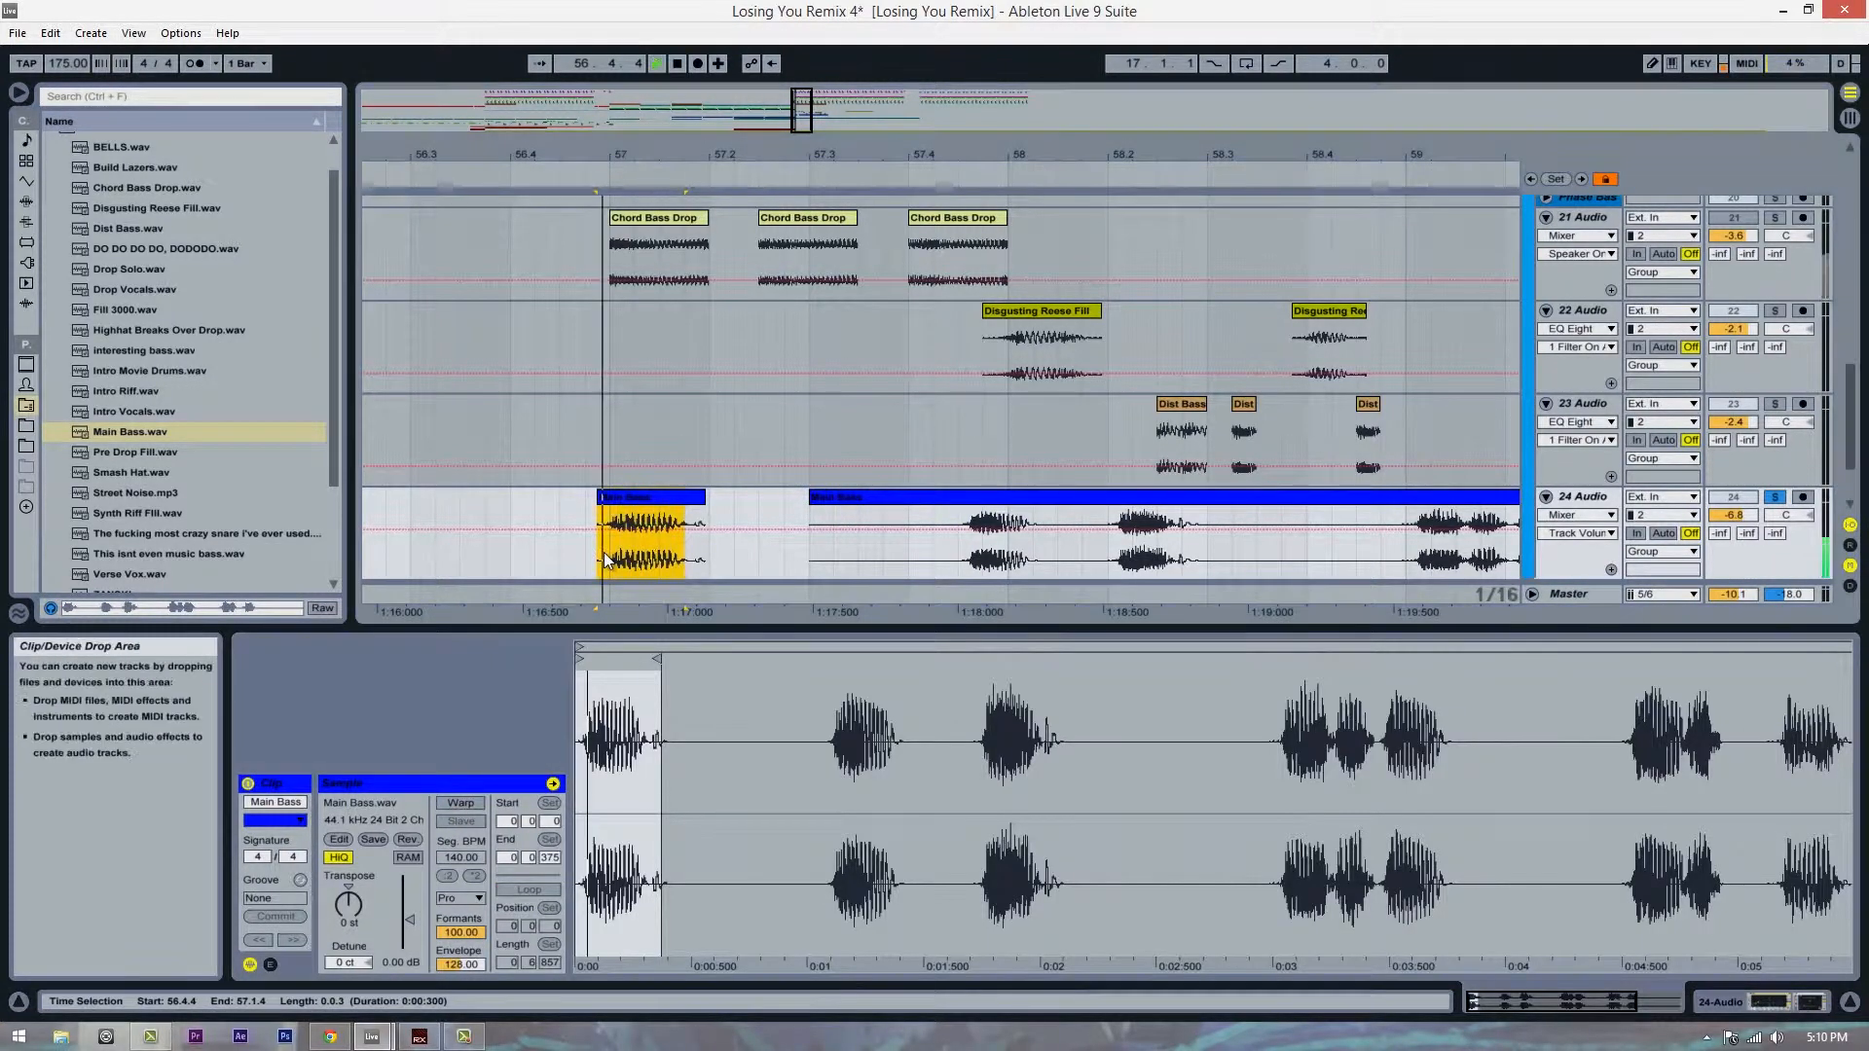
Step: Unsolo 24 Audio and play the short Main Bass slice in the mix from 56.4.4 with 21 Audio muted
key(space)
key(space)
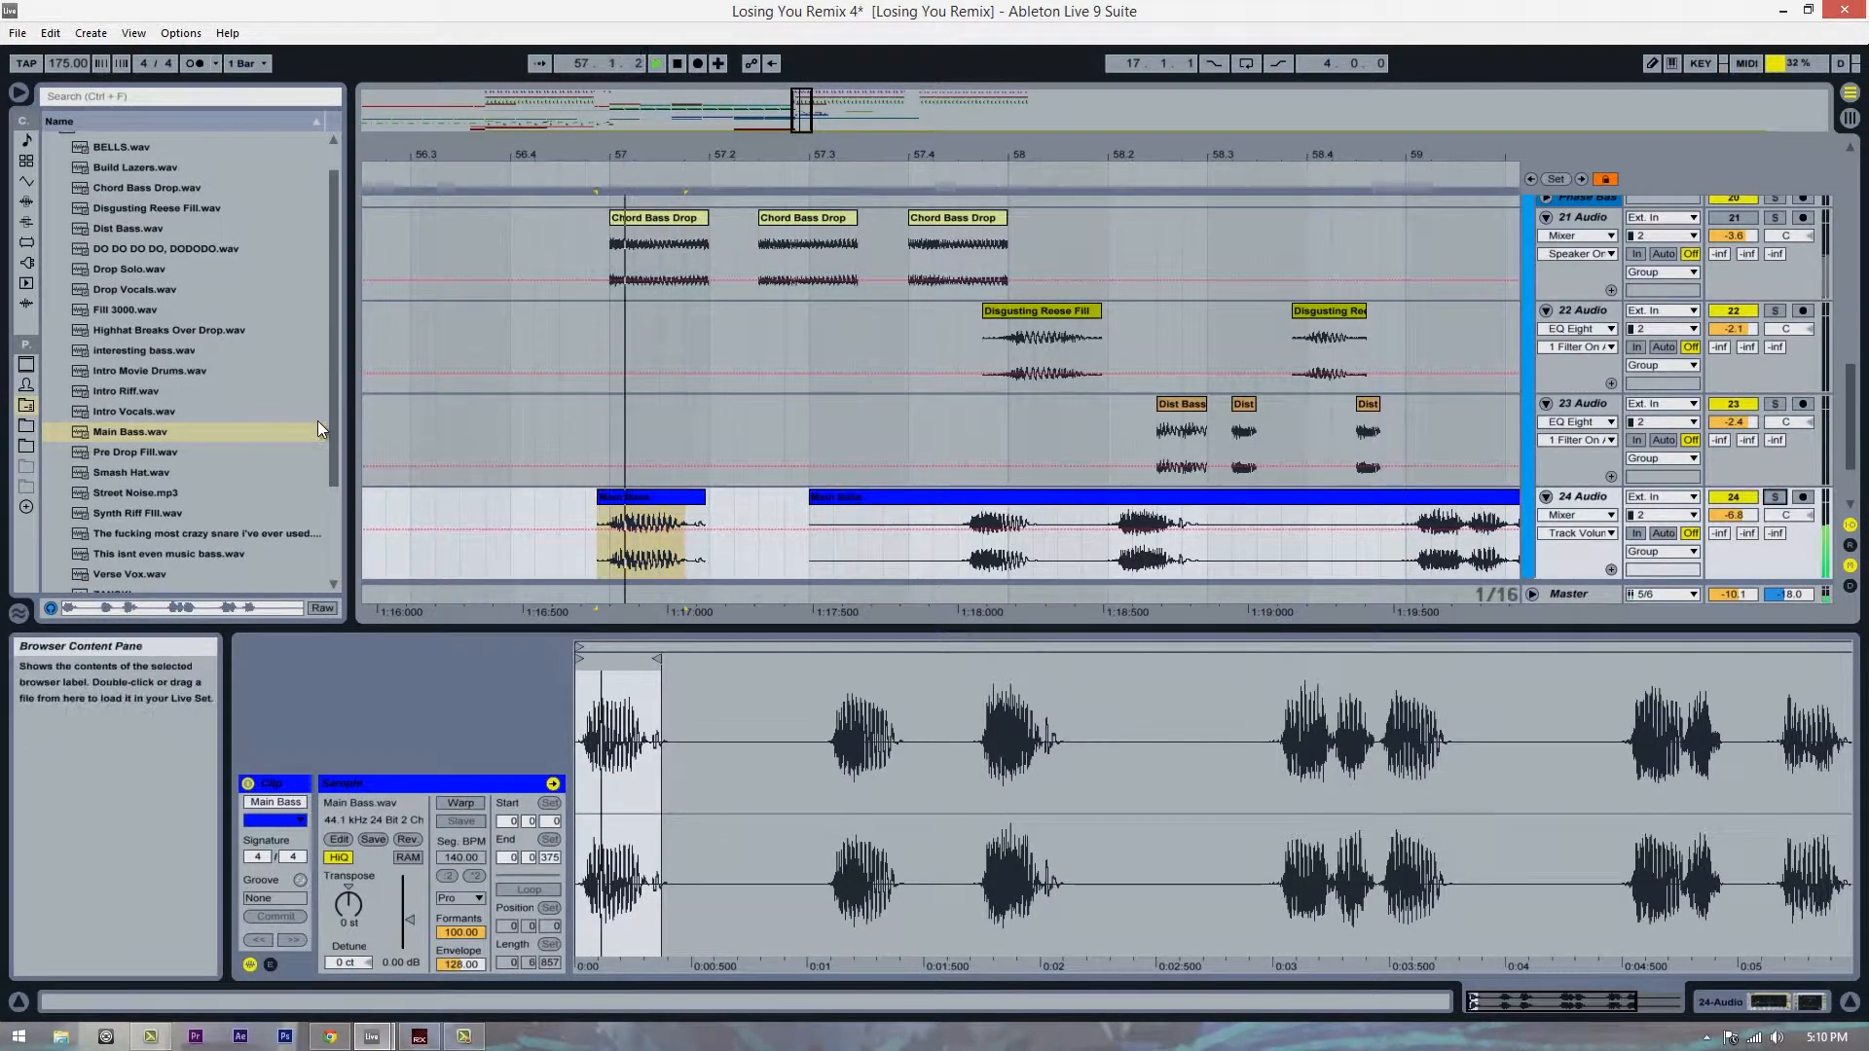
drag(738, 146, 737, 187)
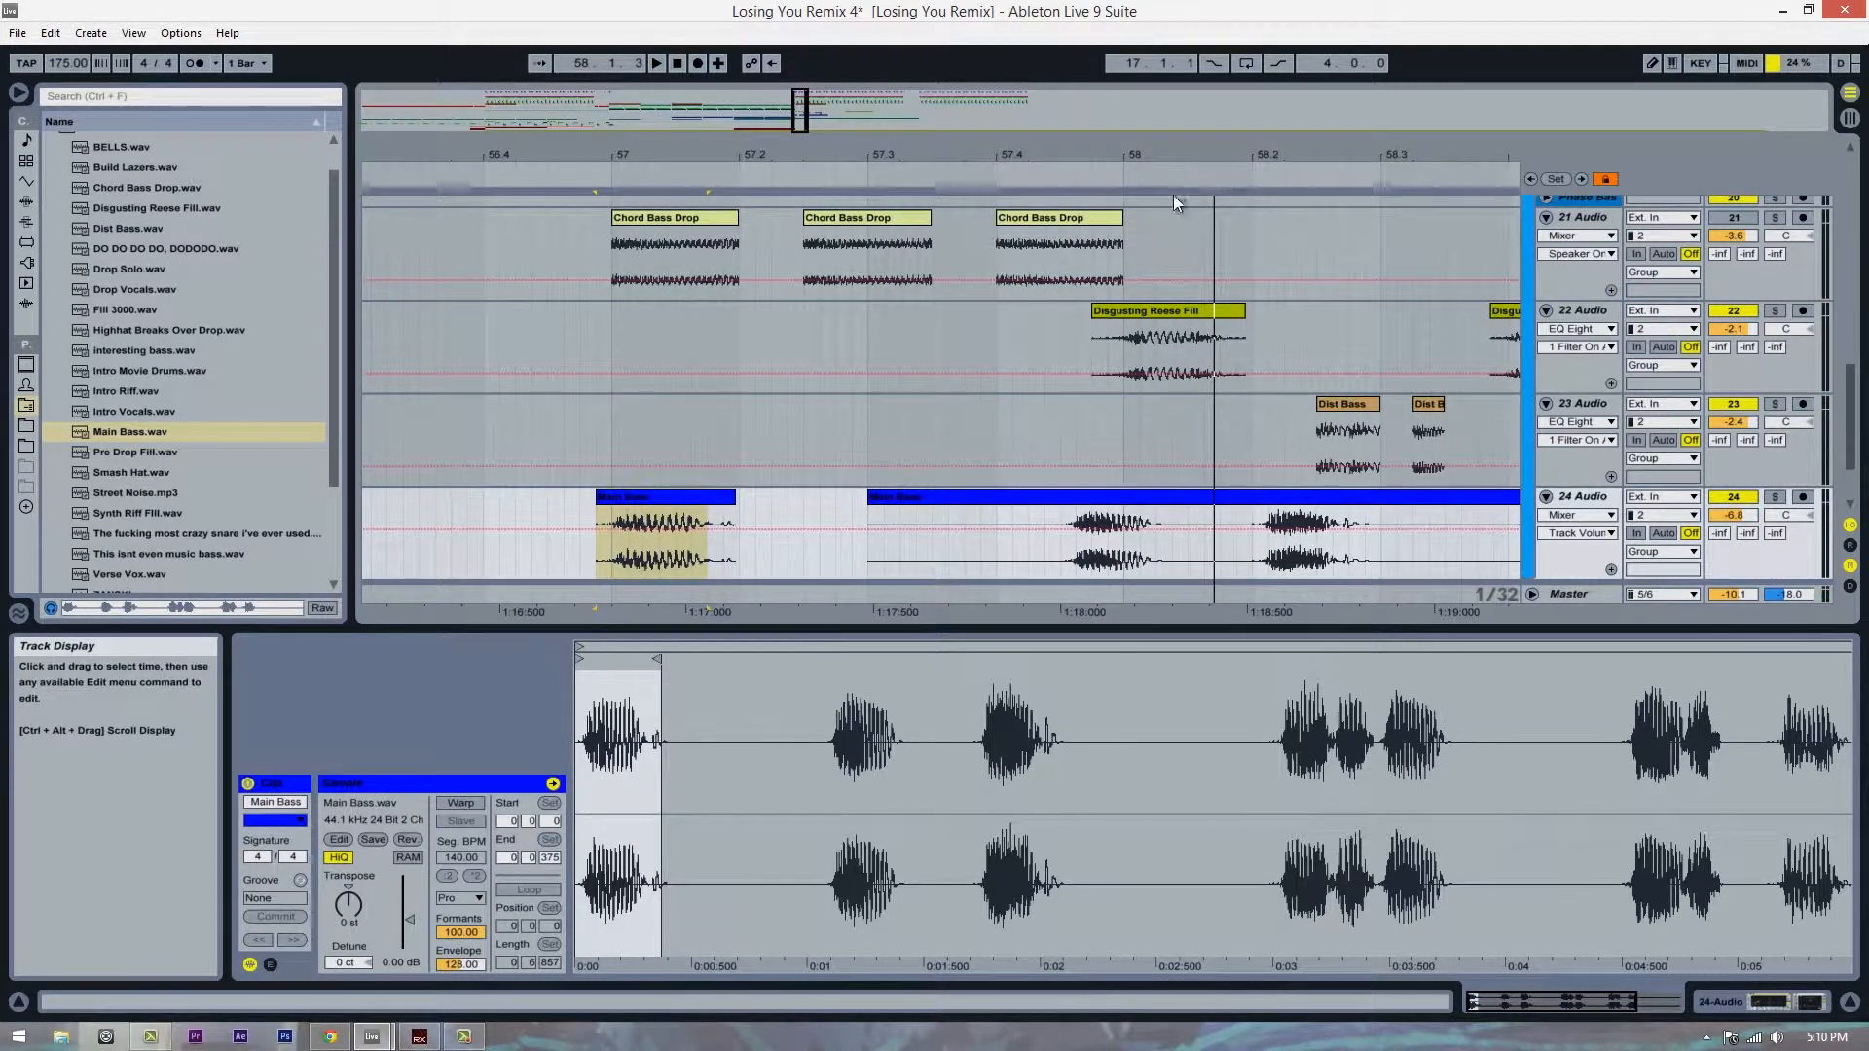
key(space)
drag(1160, 158, 1149, 139)
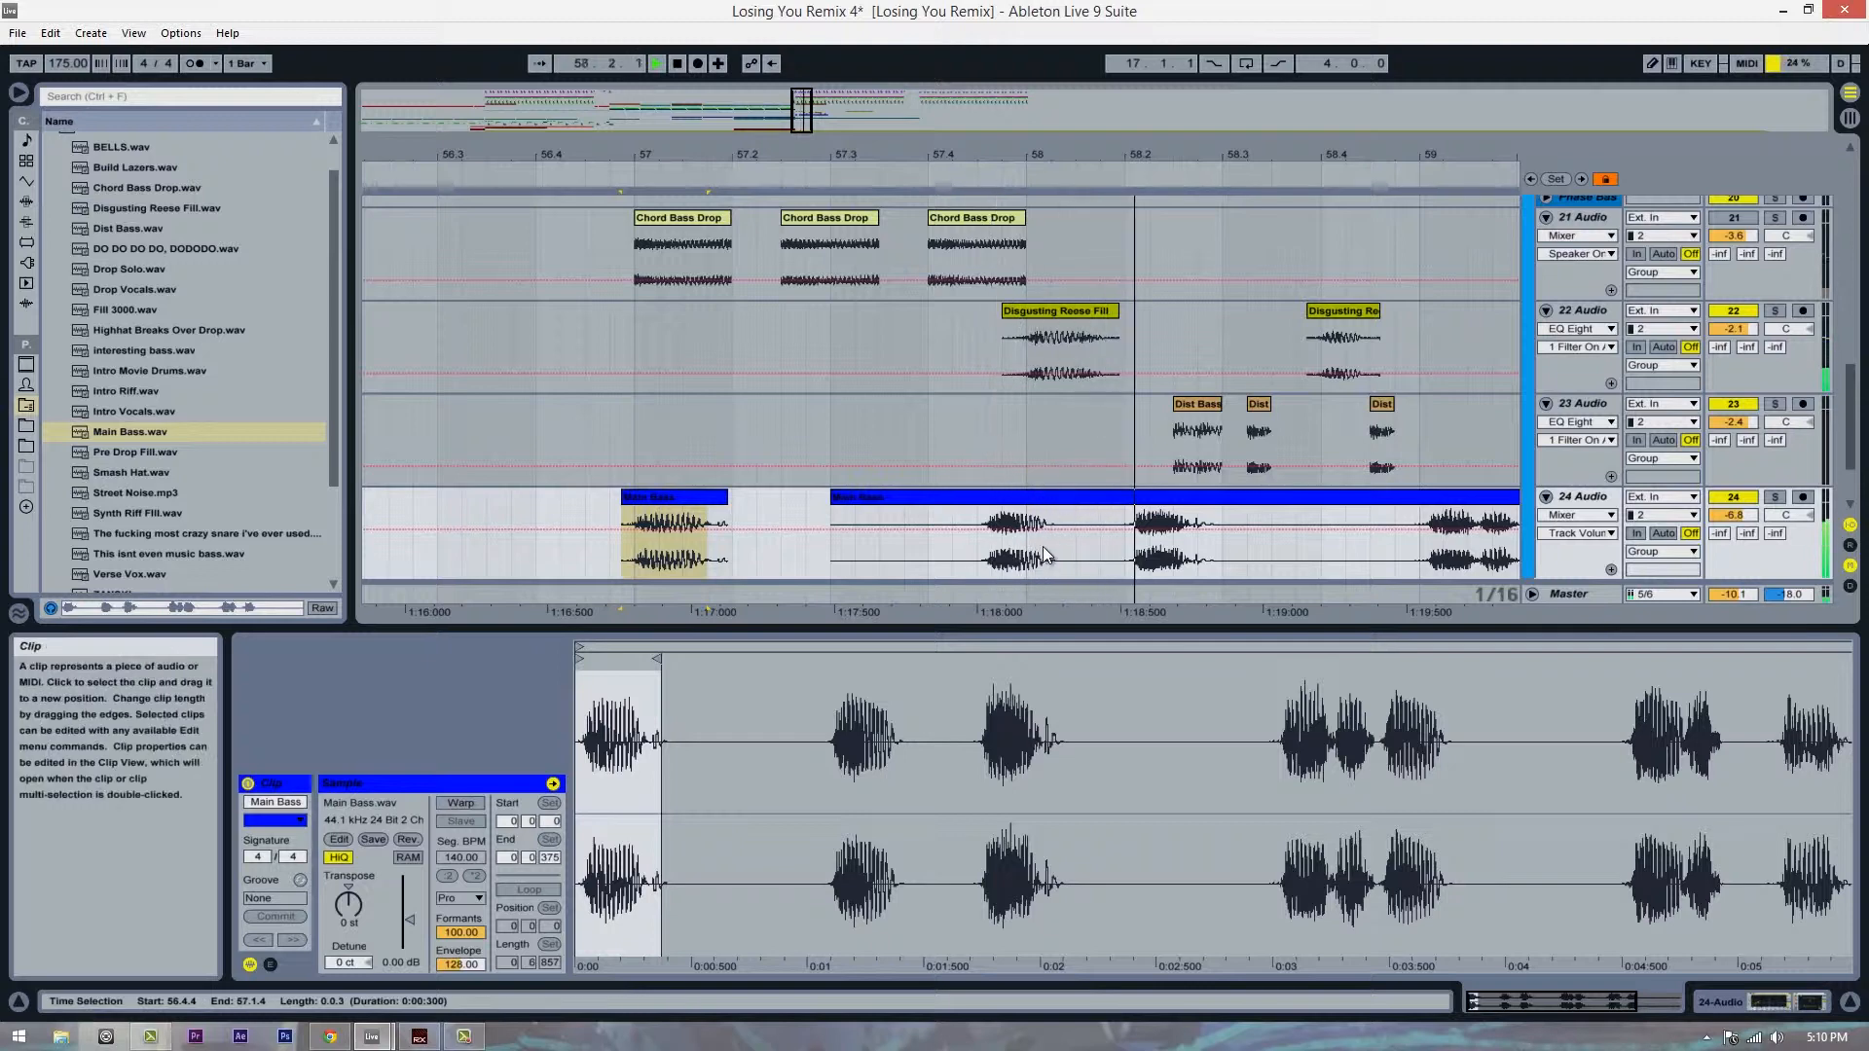
key(space)
drag(1228, 173, 1373, 163)
drag(909, 558, 969, 562)
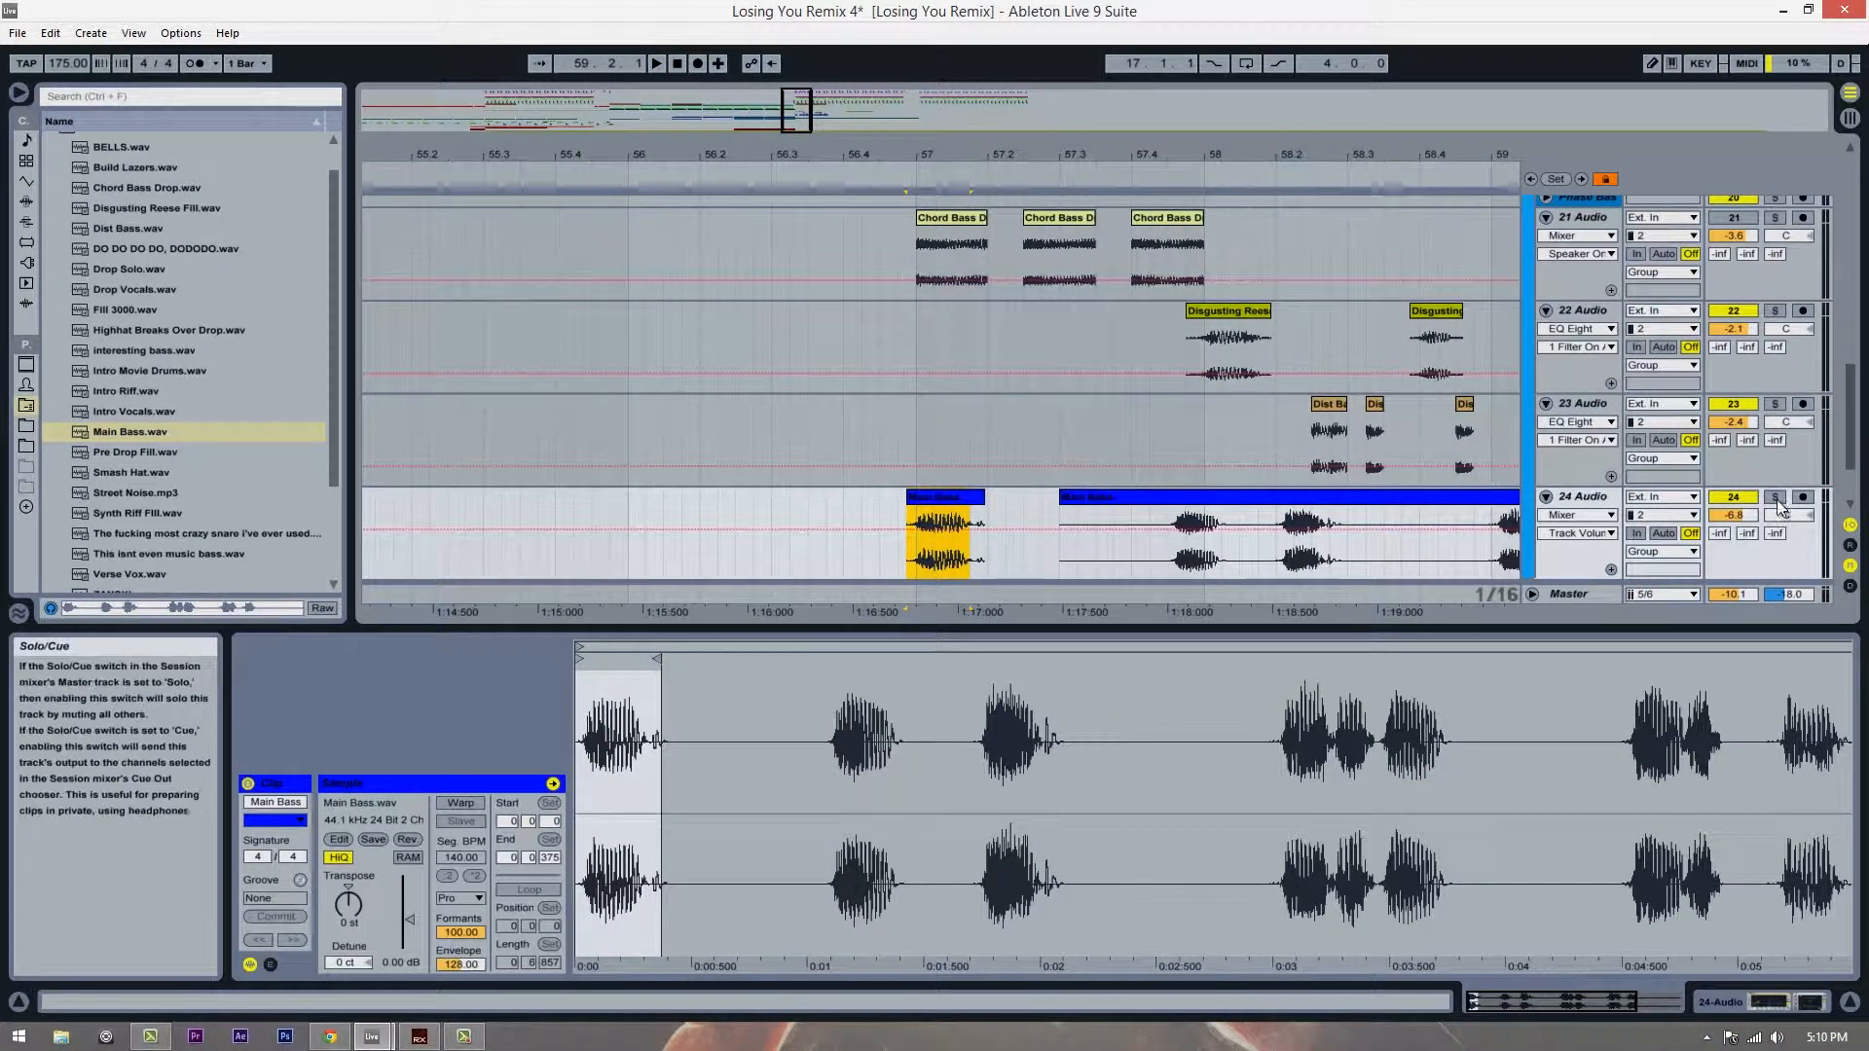
Step: Unmute 21 Audio and play the chord bass together with the Main Bass slice from 57.1.1
scroll(1184, 440, up, 3)
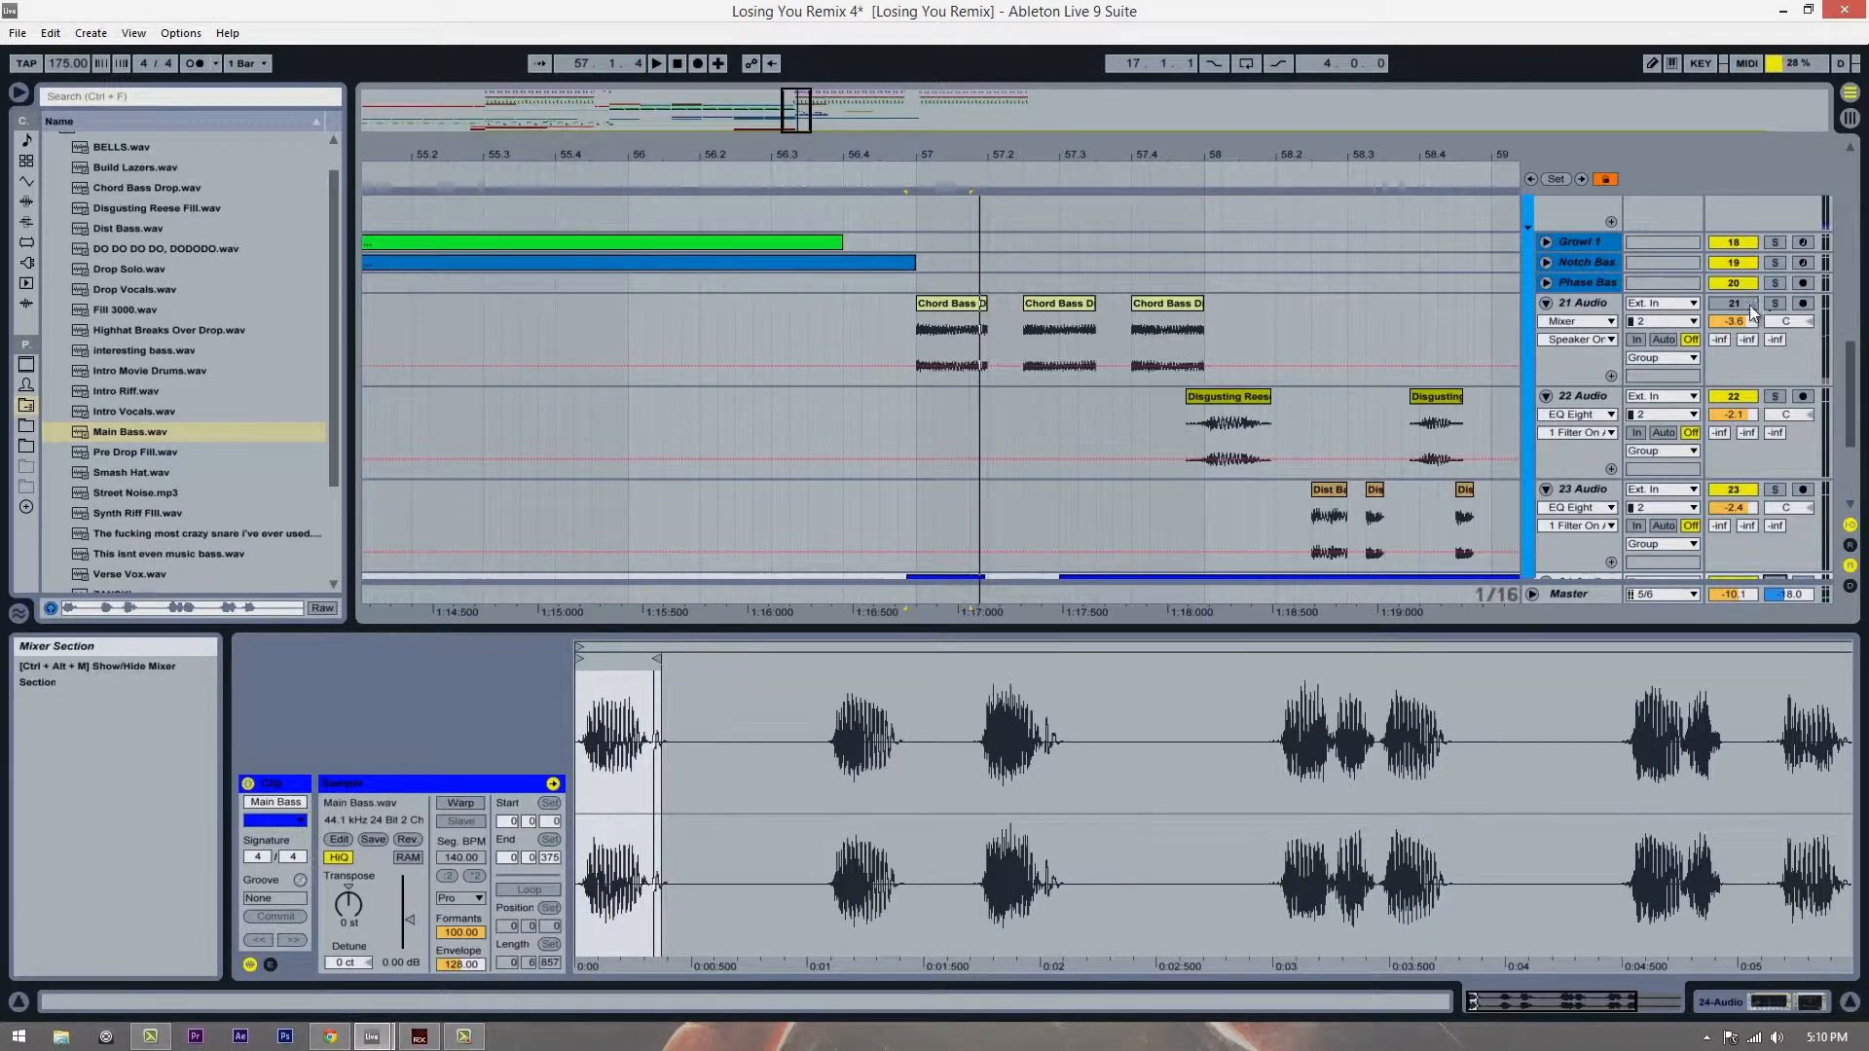
scroll(1105, 405, down, 2)
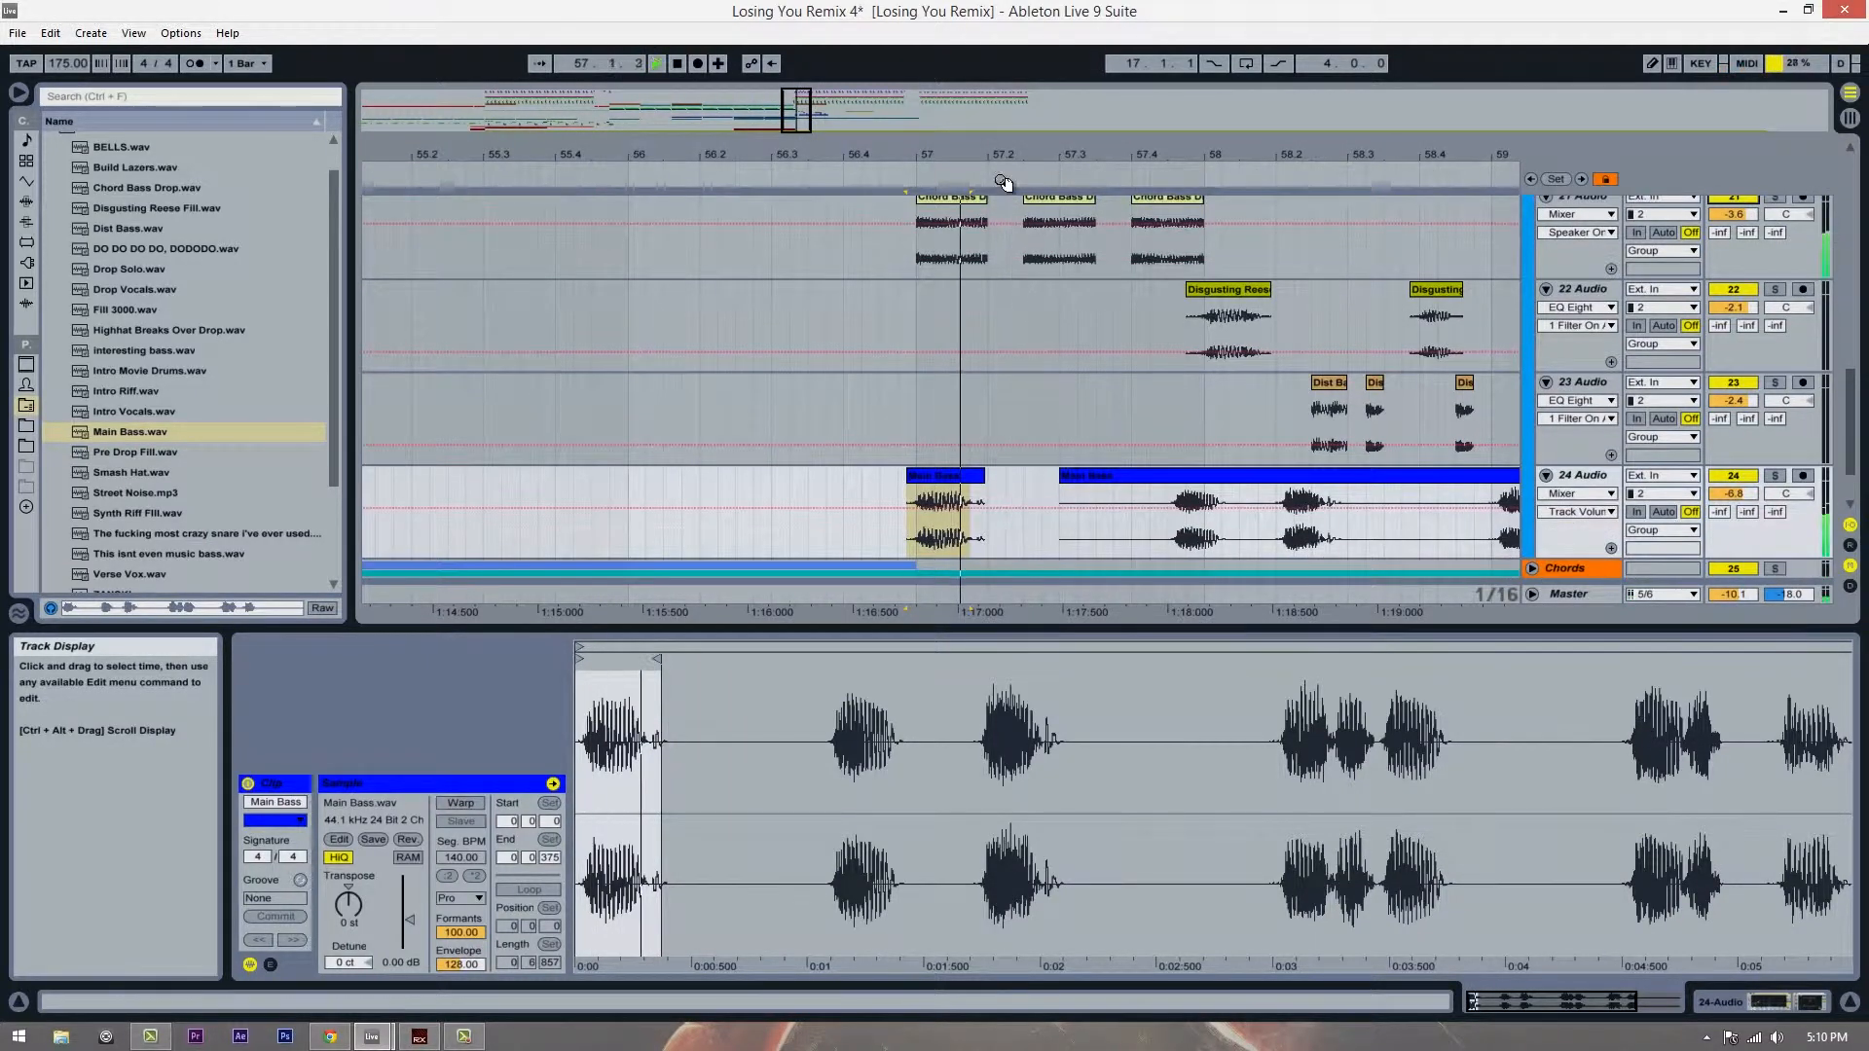
drag(1002, 183, 922, 199)
click(923, 200)
click(750, 267)
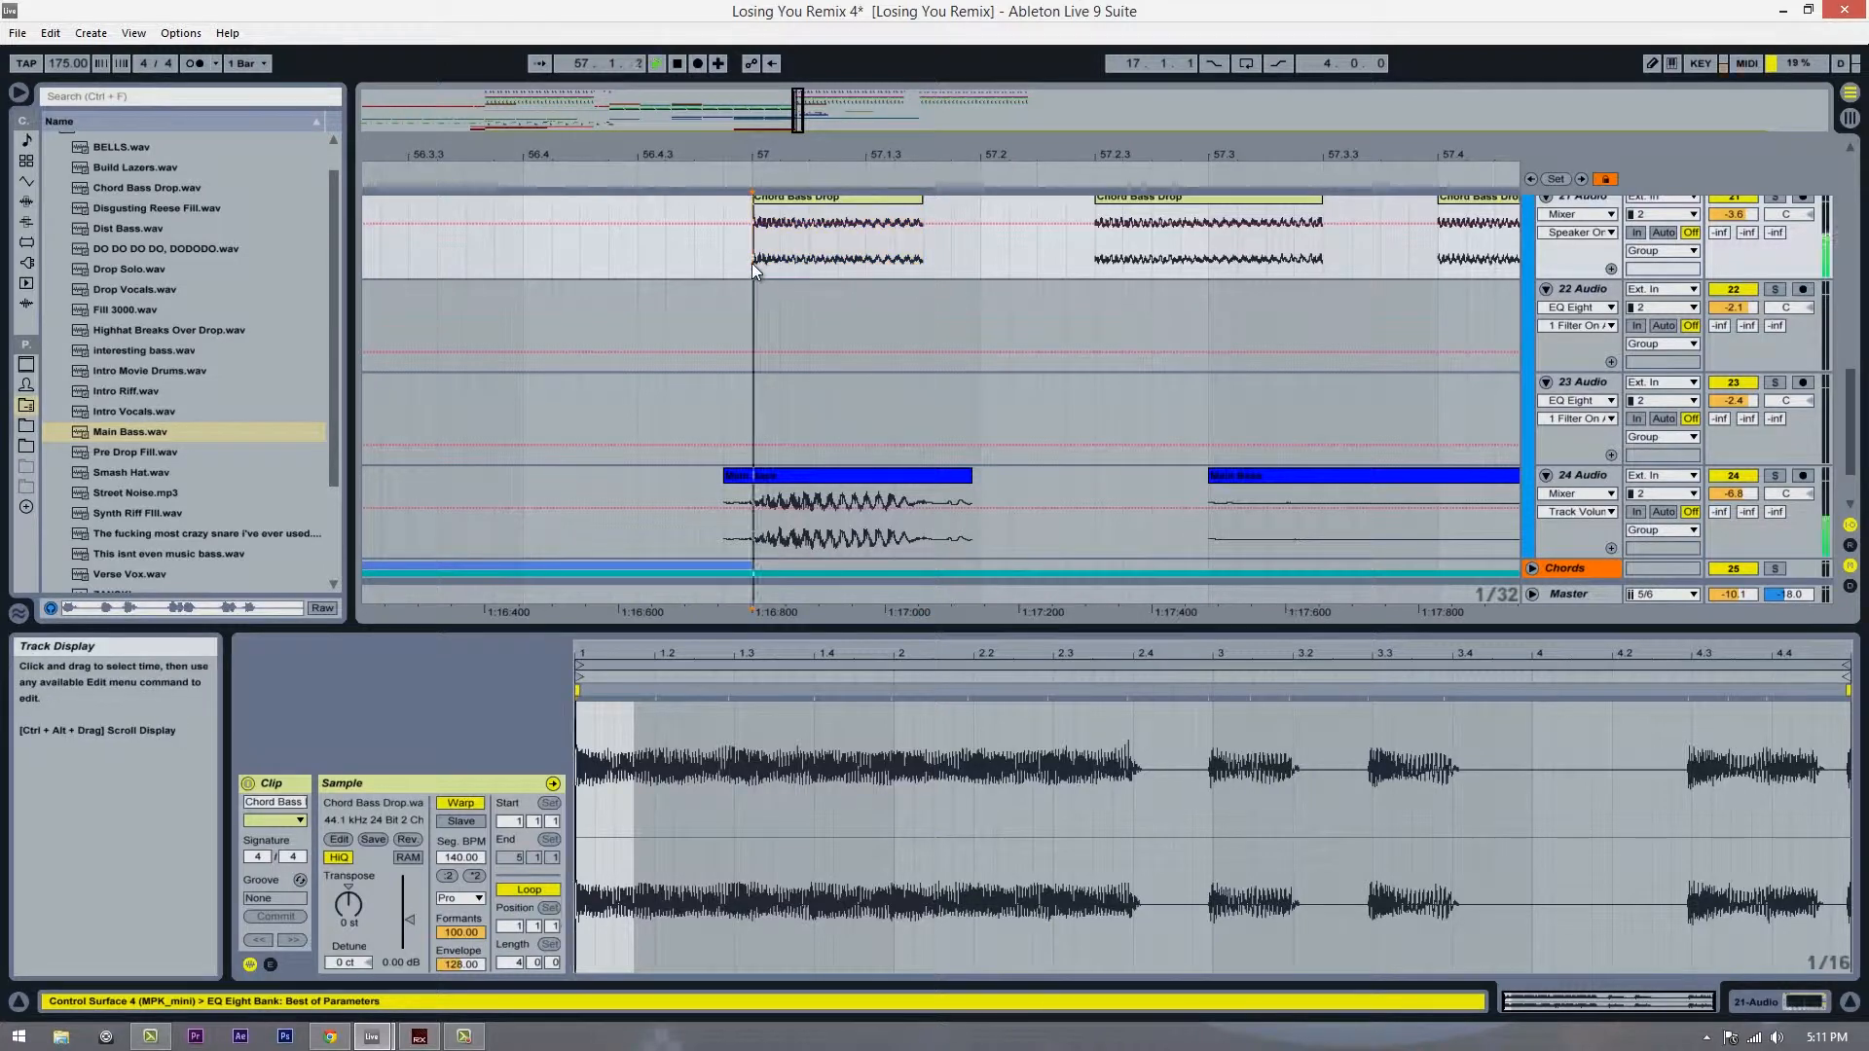
key(space)
key(space)
drag(938, 150, 617, 179)
key(space)
key(space)
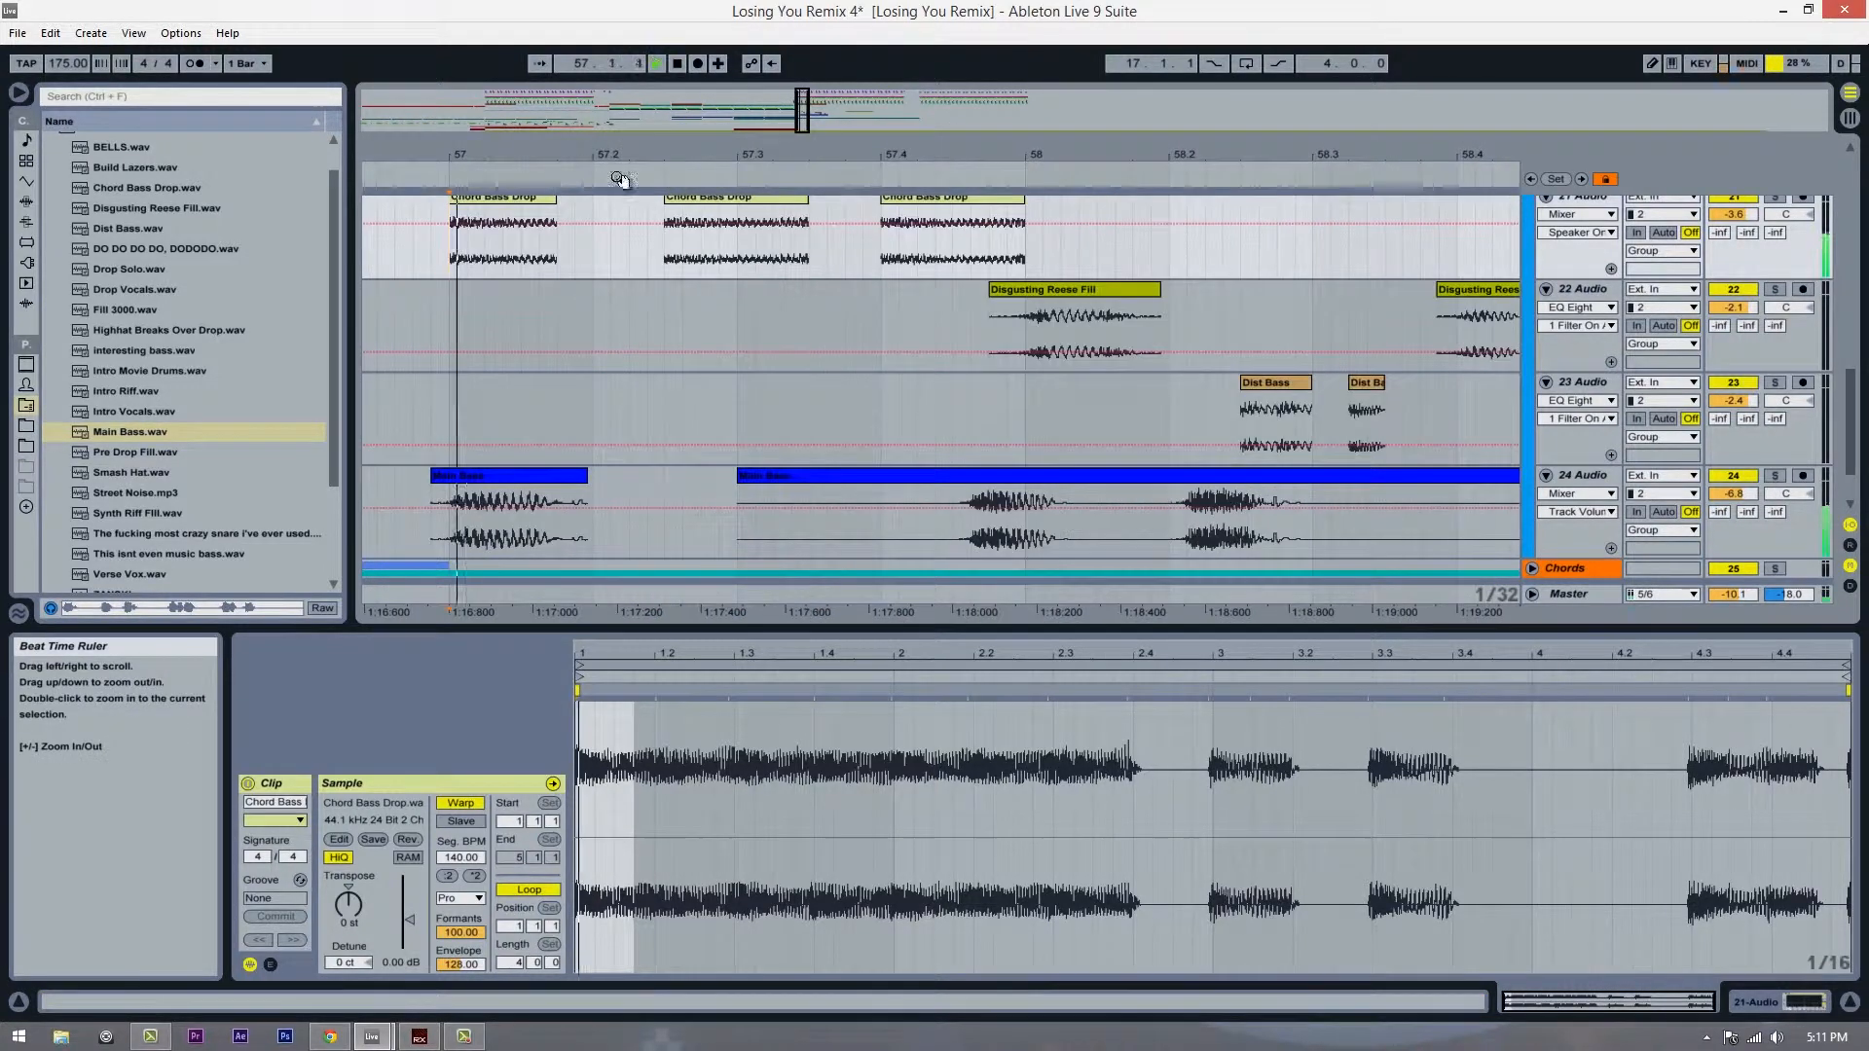
key(space)
Step: Duplicate the short Main Bass slice to 57.2.2 and play the pattern from 57.1.1
drag(528, 476, 708, 476)
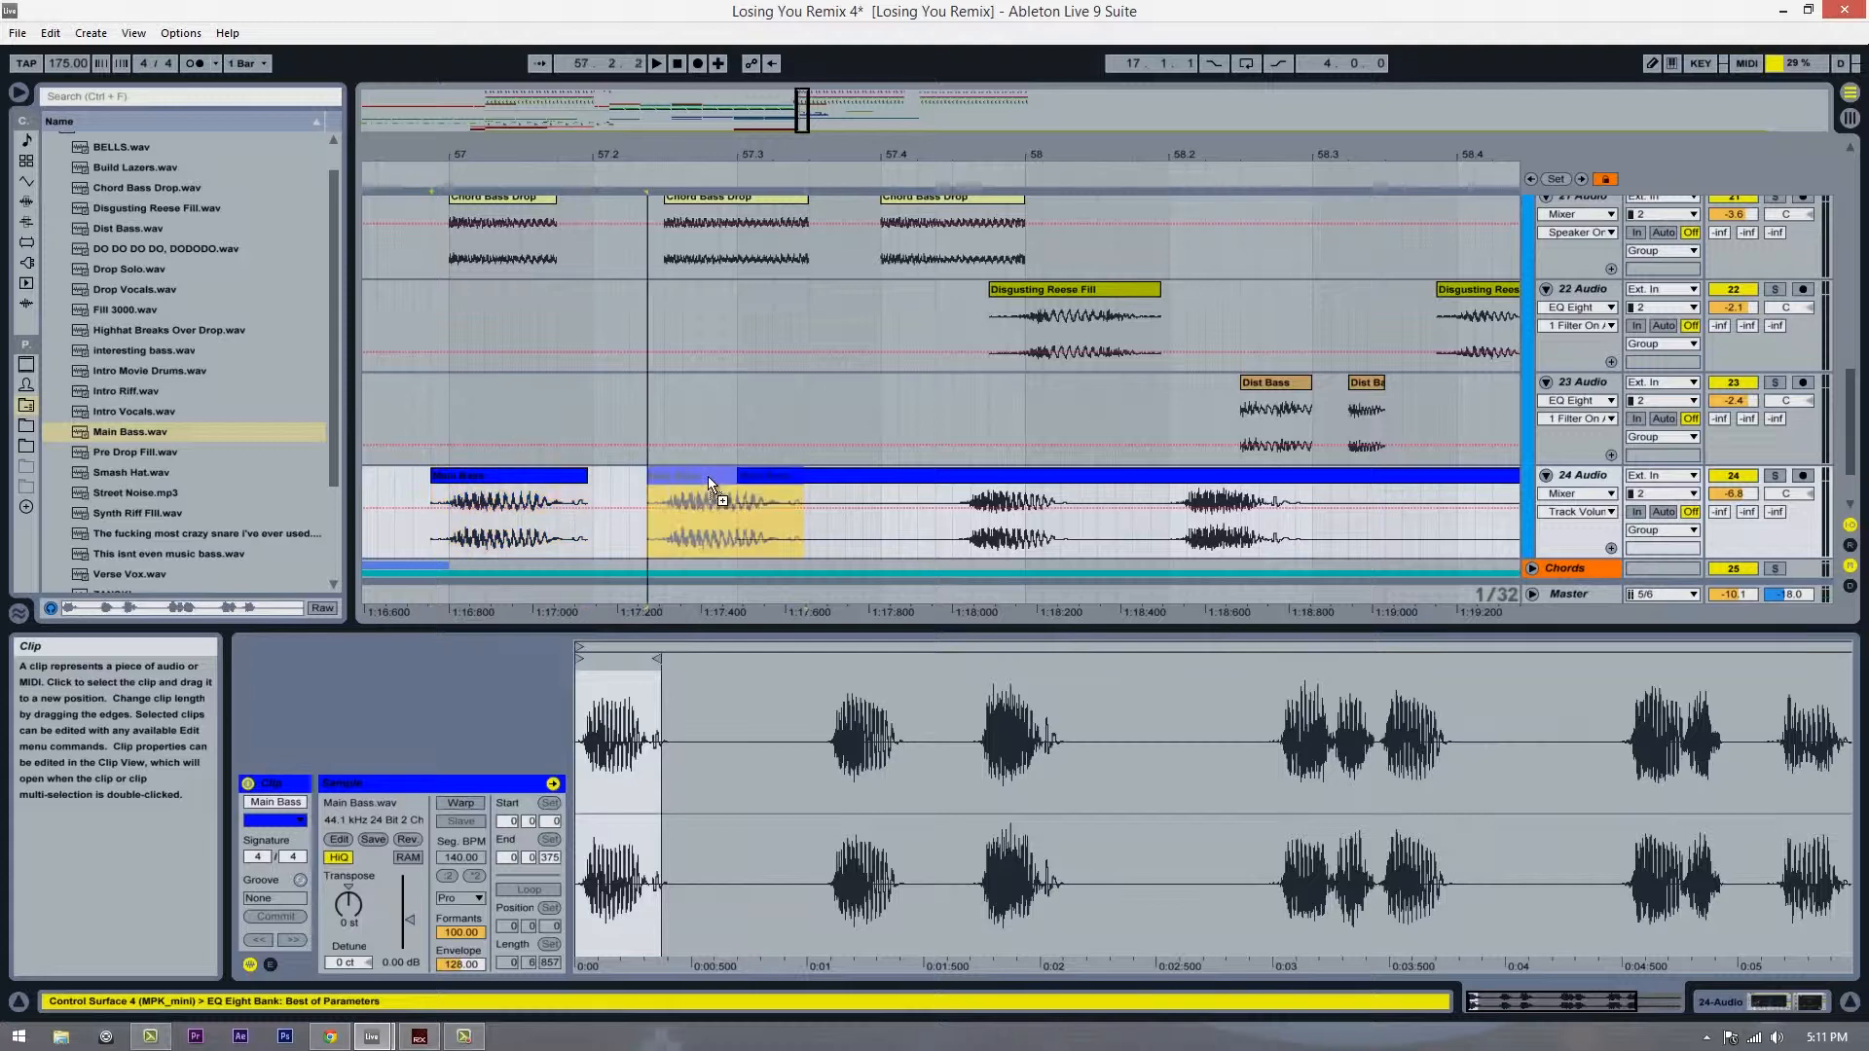
click(454, 539)
key(space)
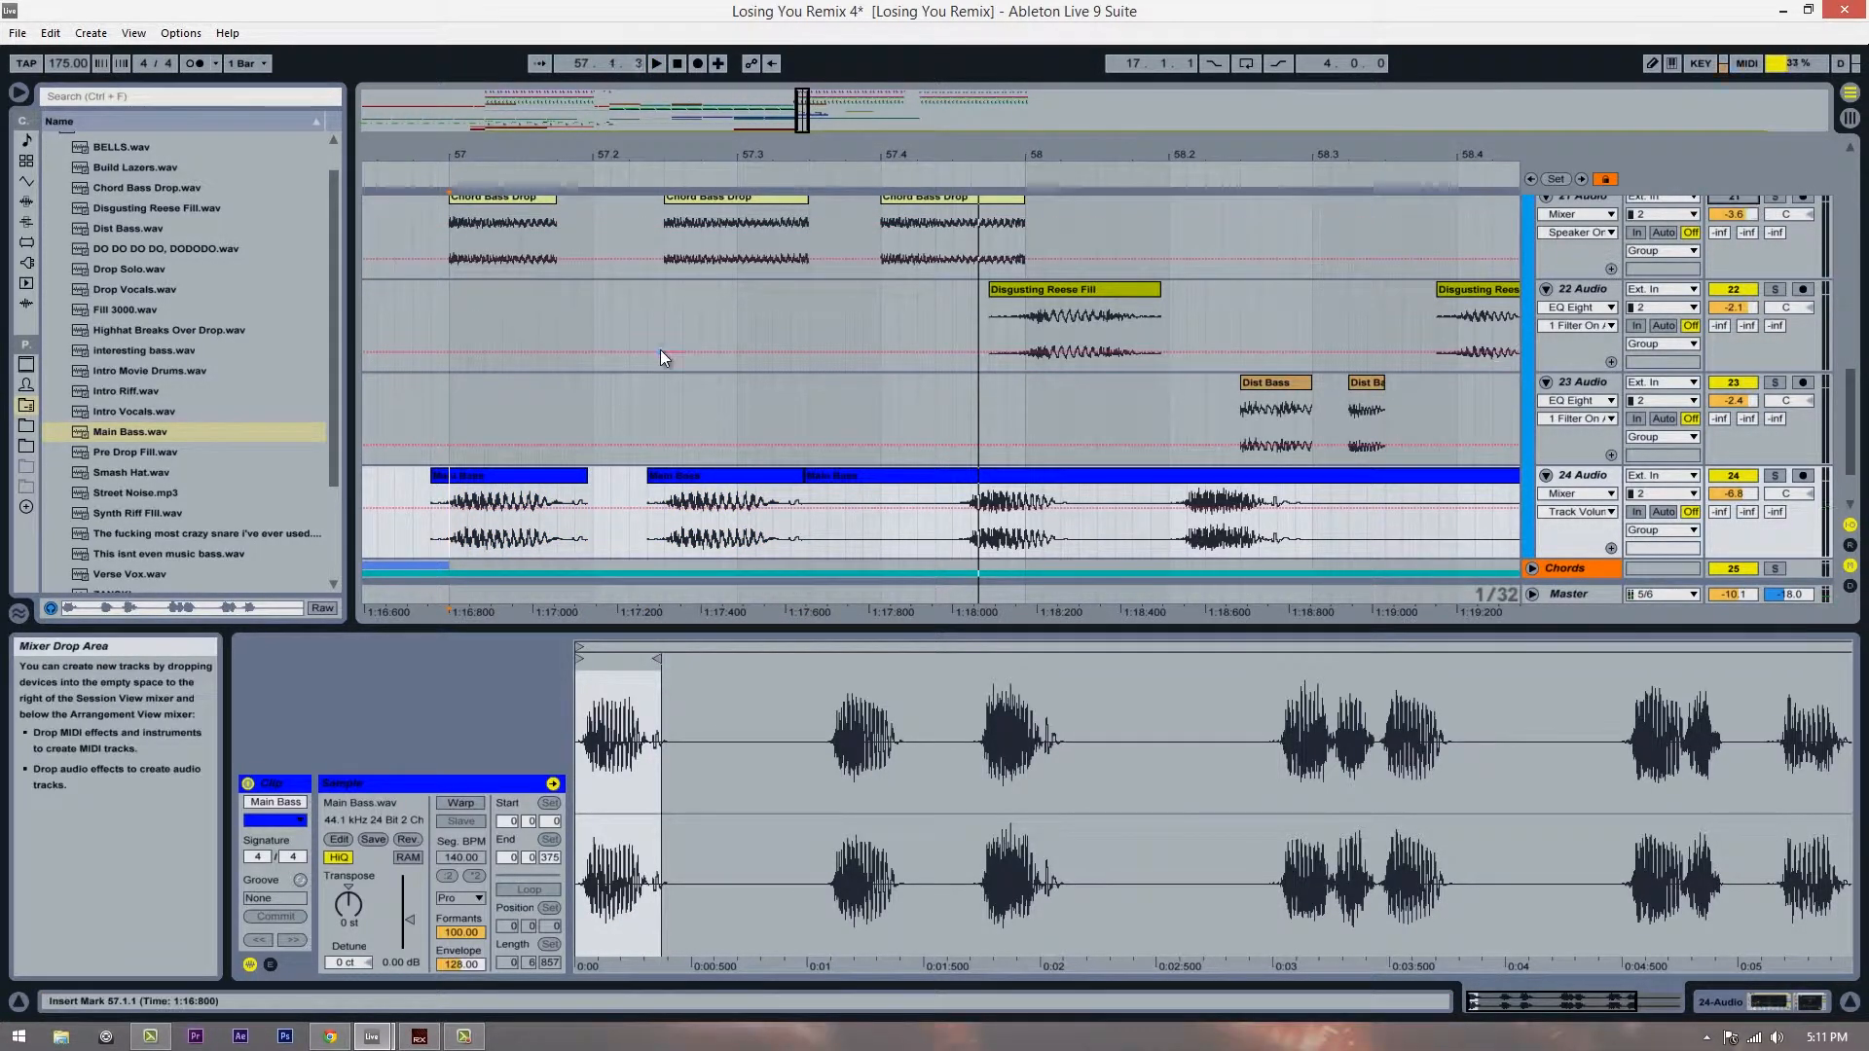
key(space)
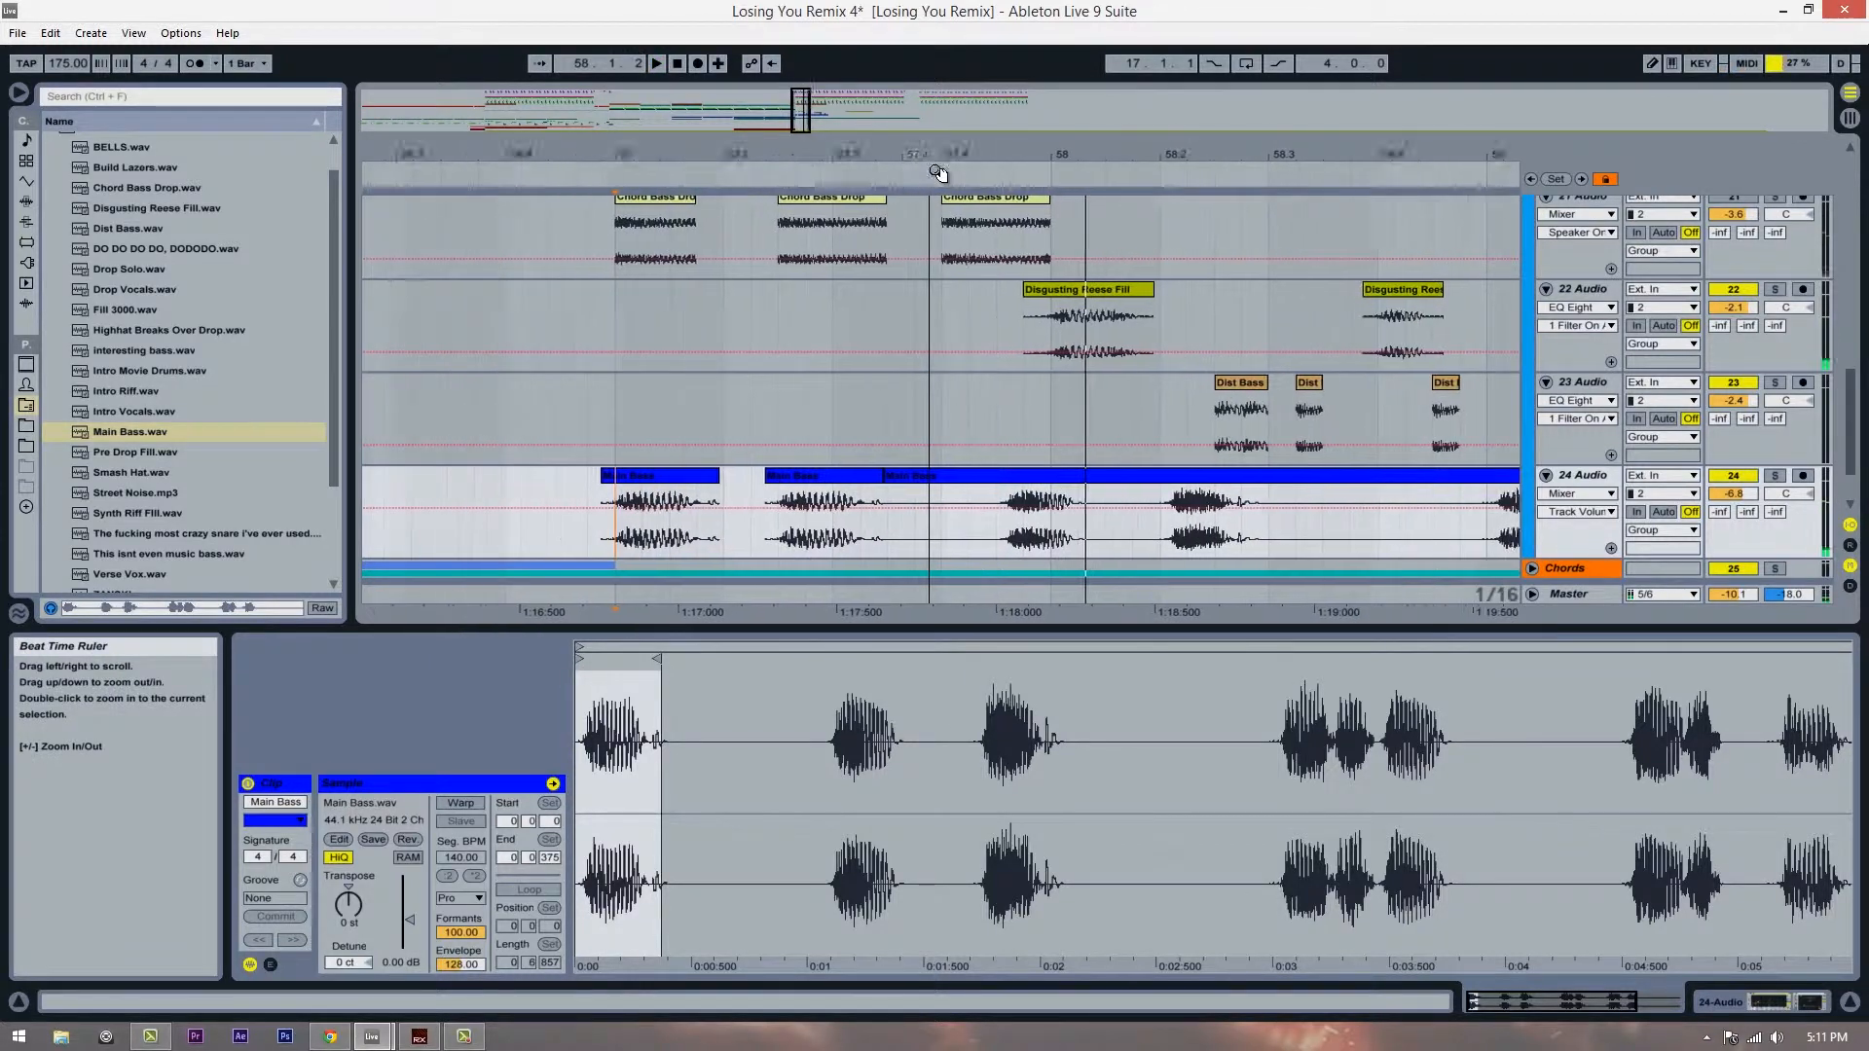
key(space)
Step: Move the next hit of the long Main Bass clip onto 57.2.2 and delete the two leftover fragments behind it
drag(1066, 539, 889, 484)
click(930, 475)
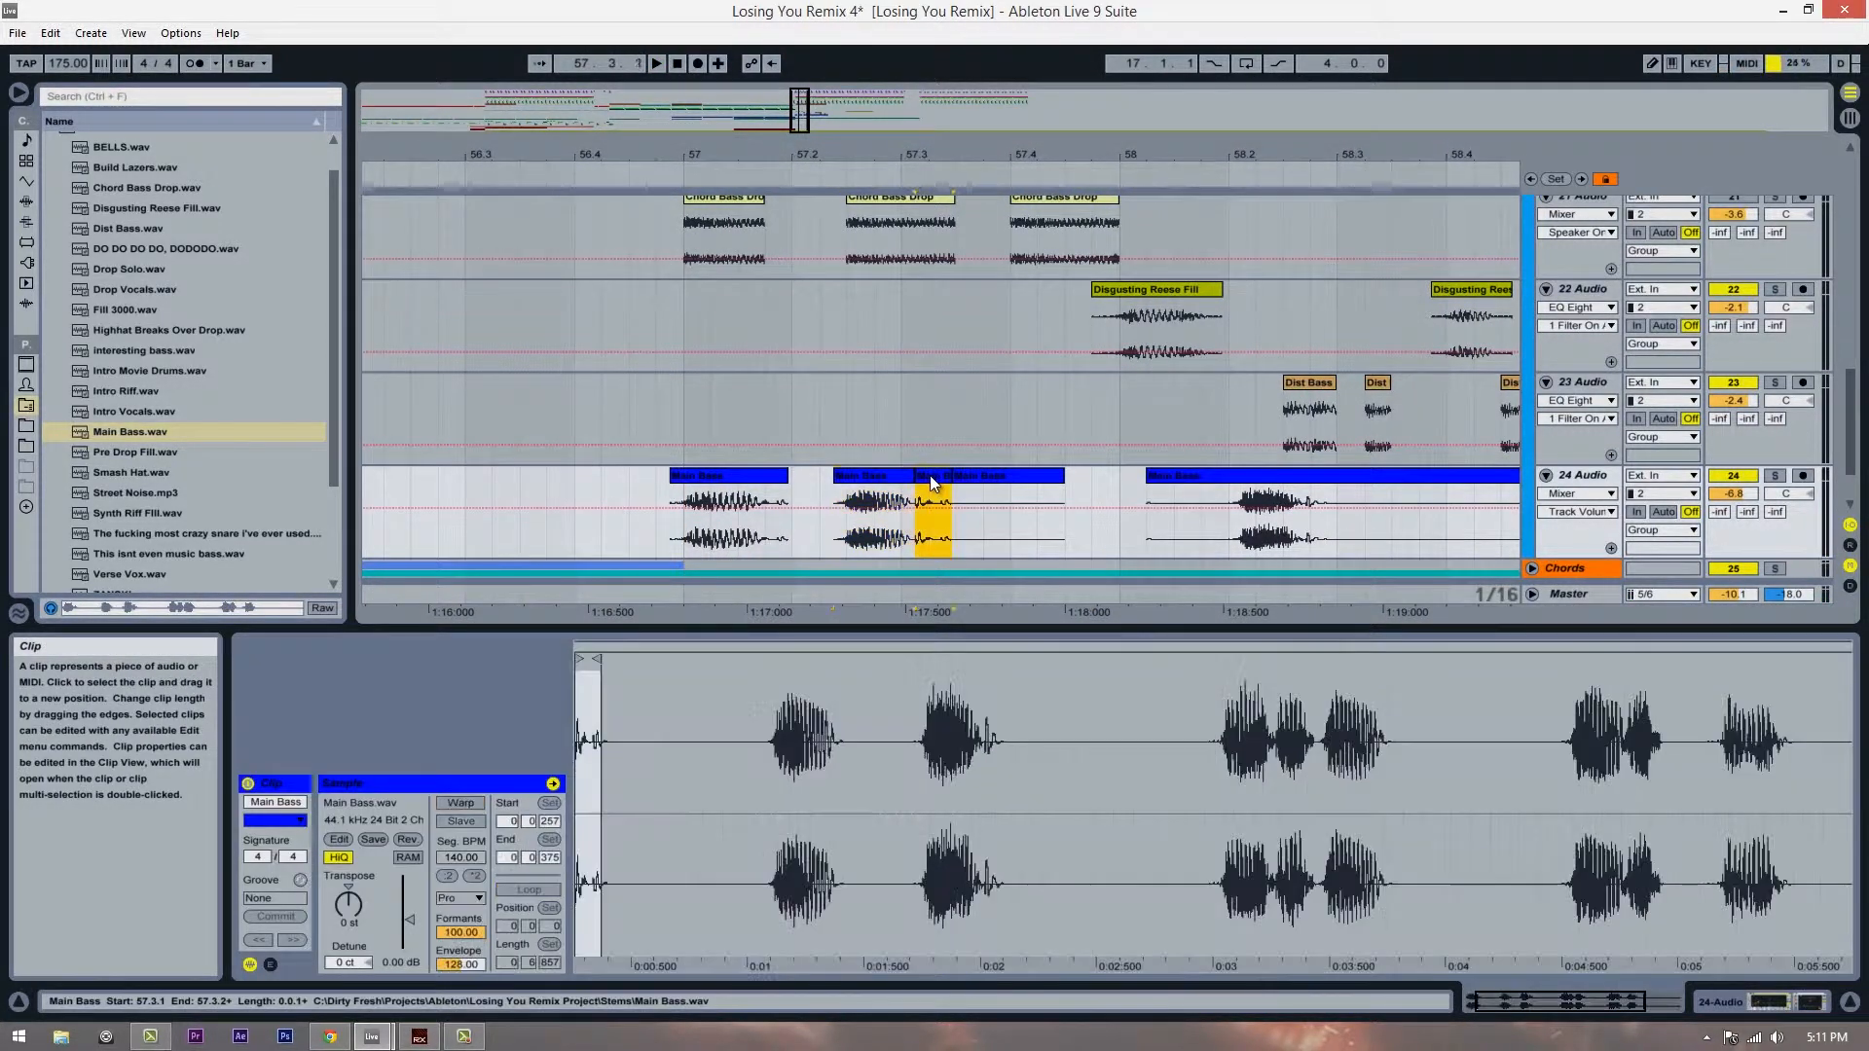
key(Delete)
click(998, 478)
key(Delete)
Step: Extend the second Main Bass slice's end to 57.3.2, turn off its warping and play from 57.1.1
click(915, 474)
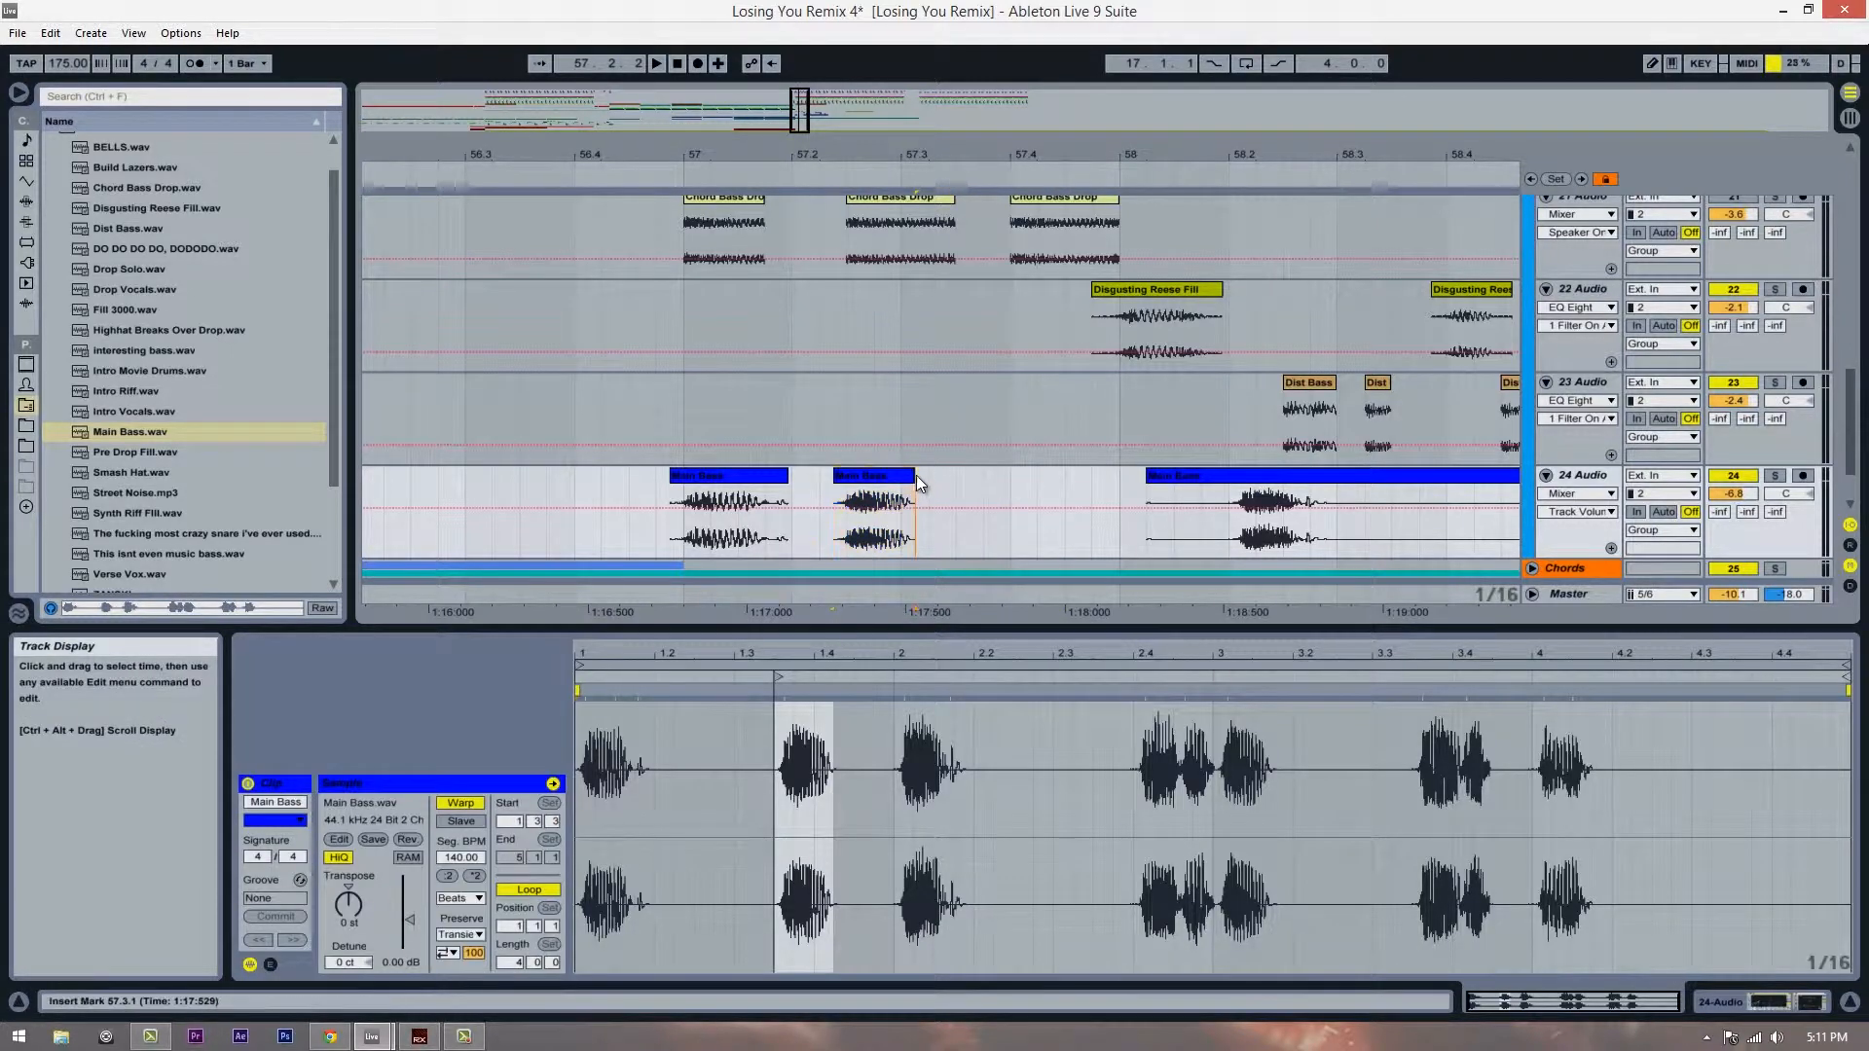
drag(914, 471, 944, 471)
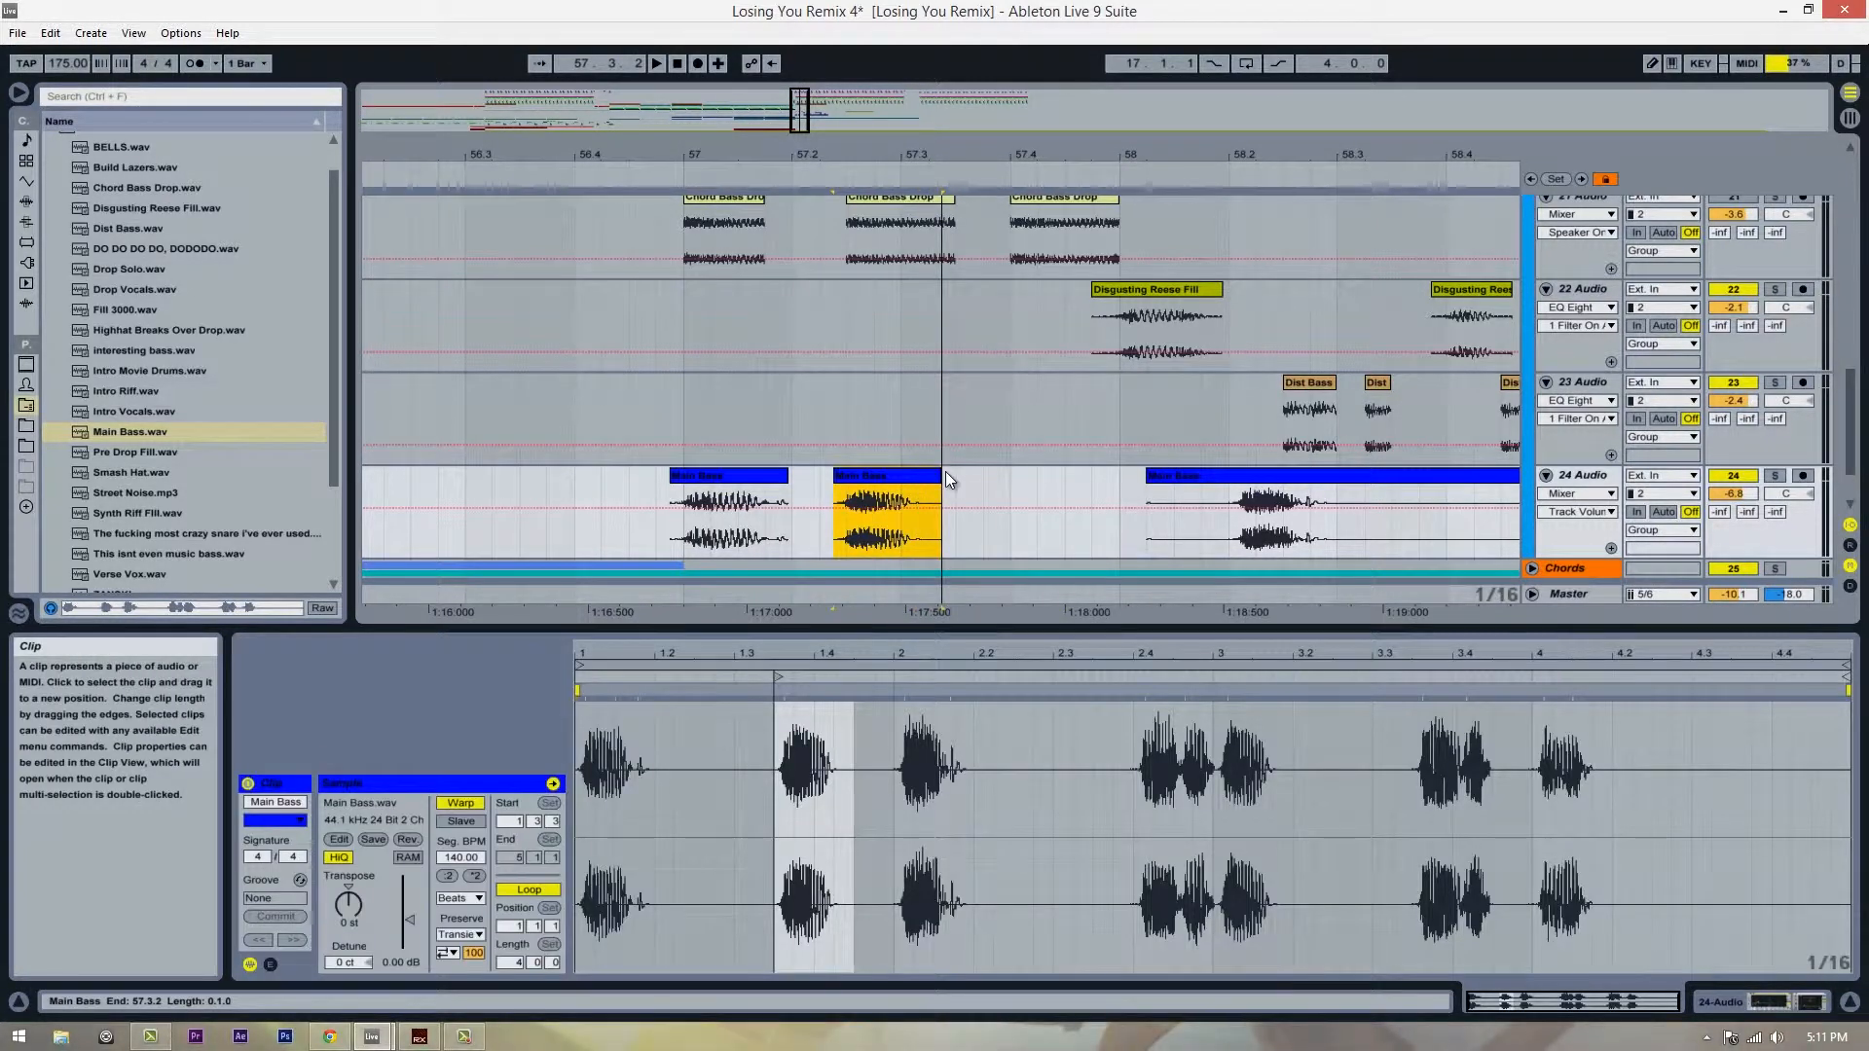
click(460, 806)
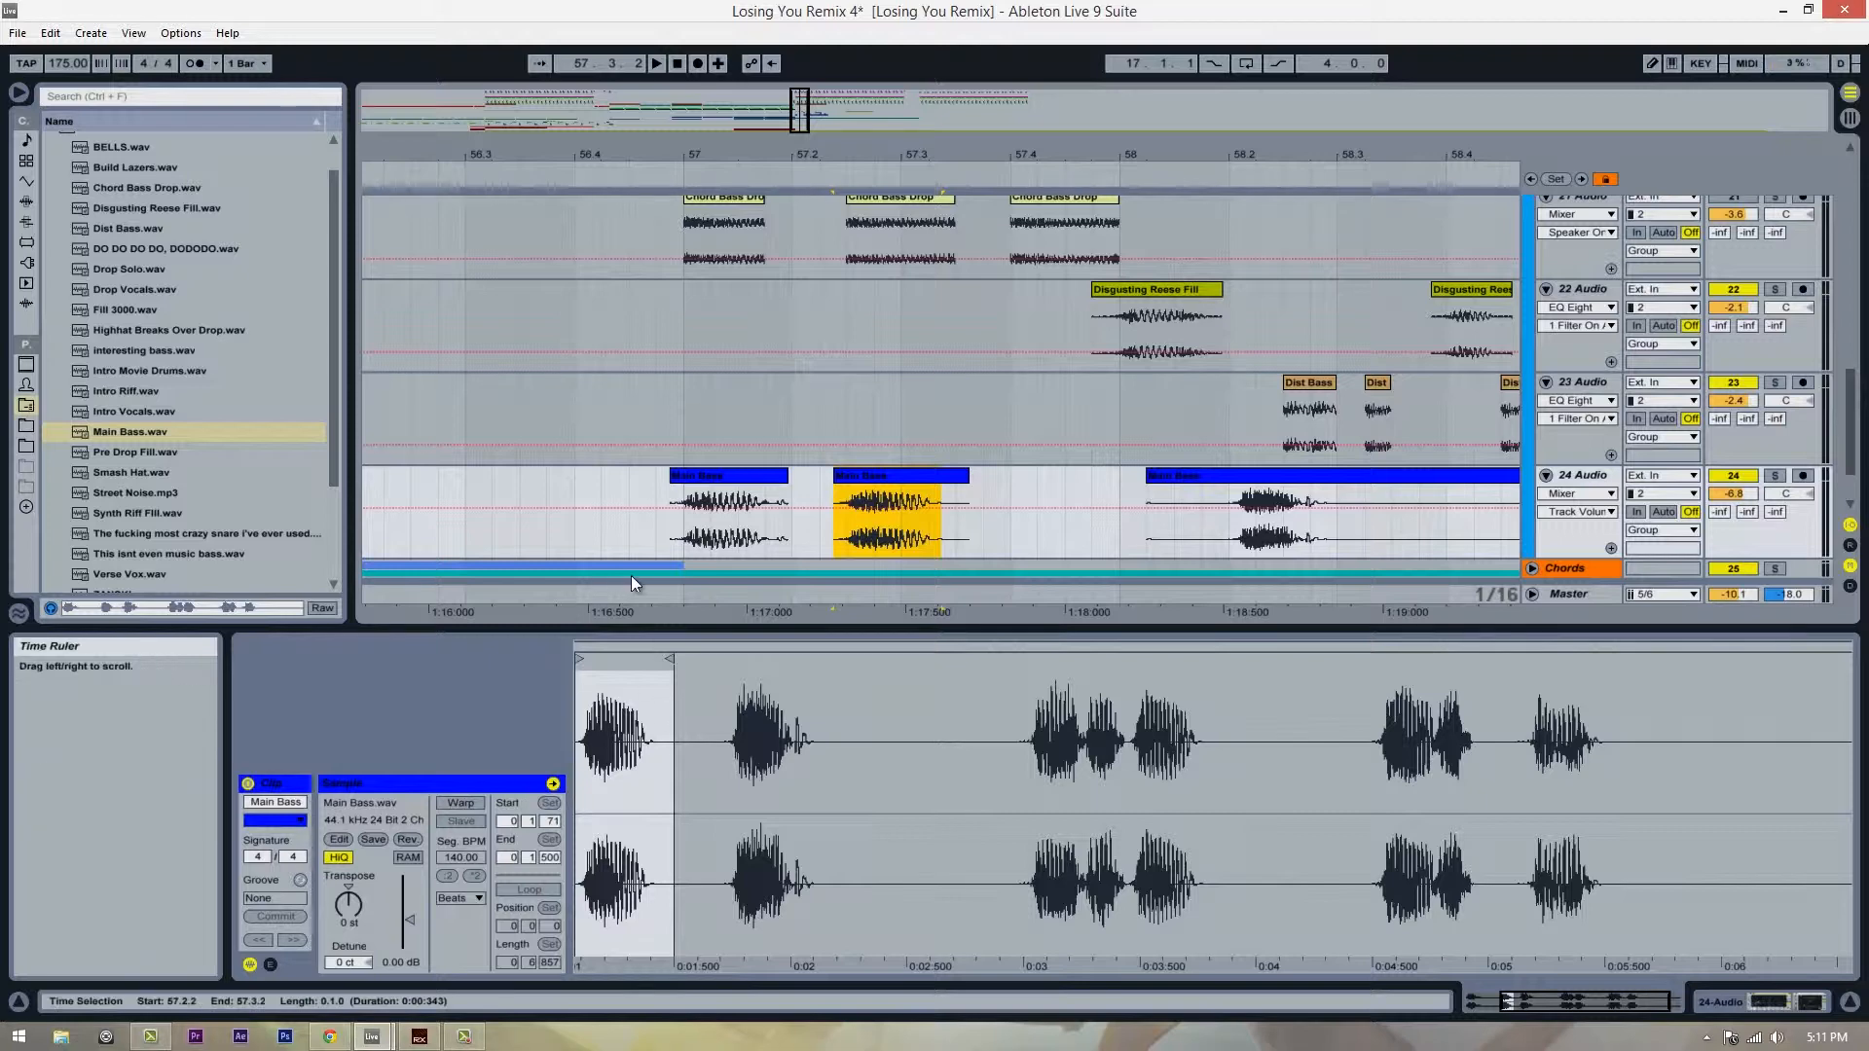
click(686, 540)
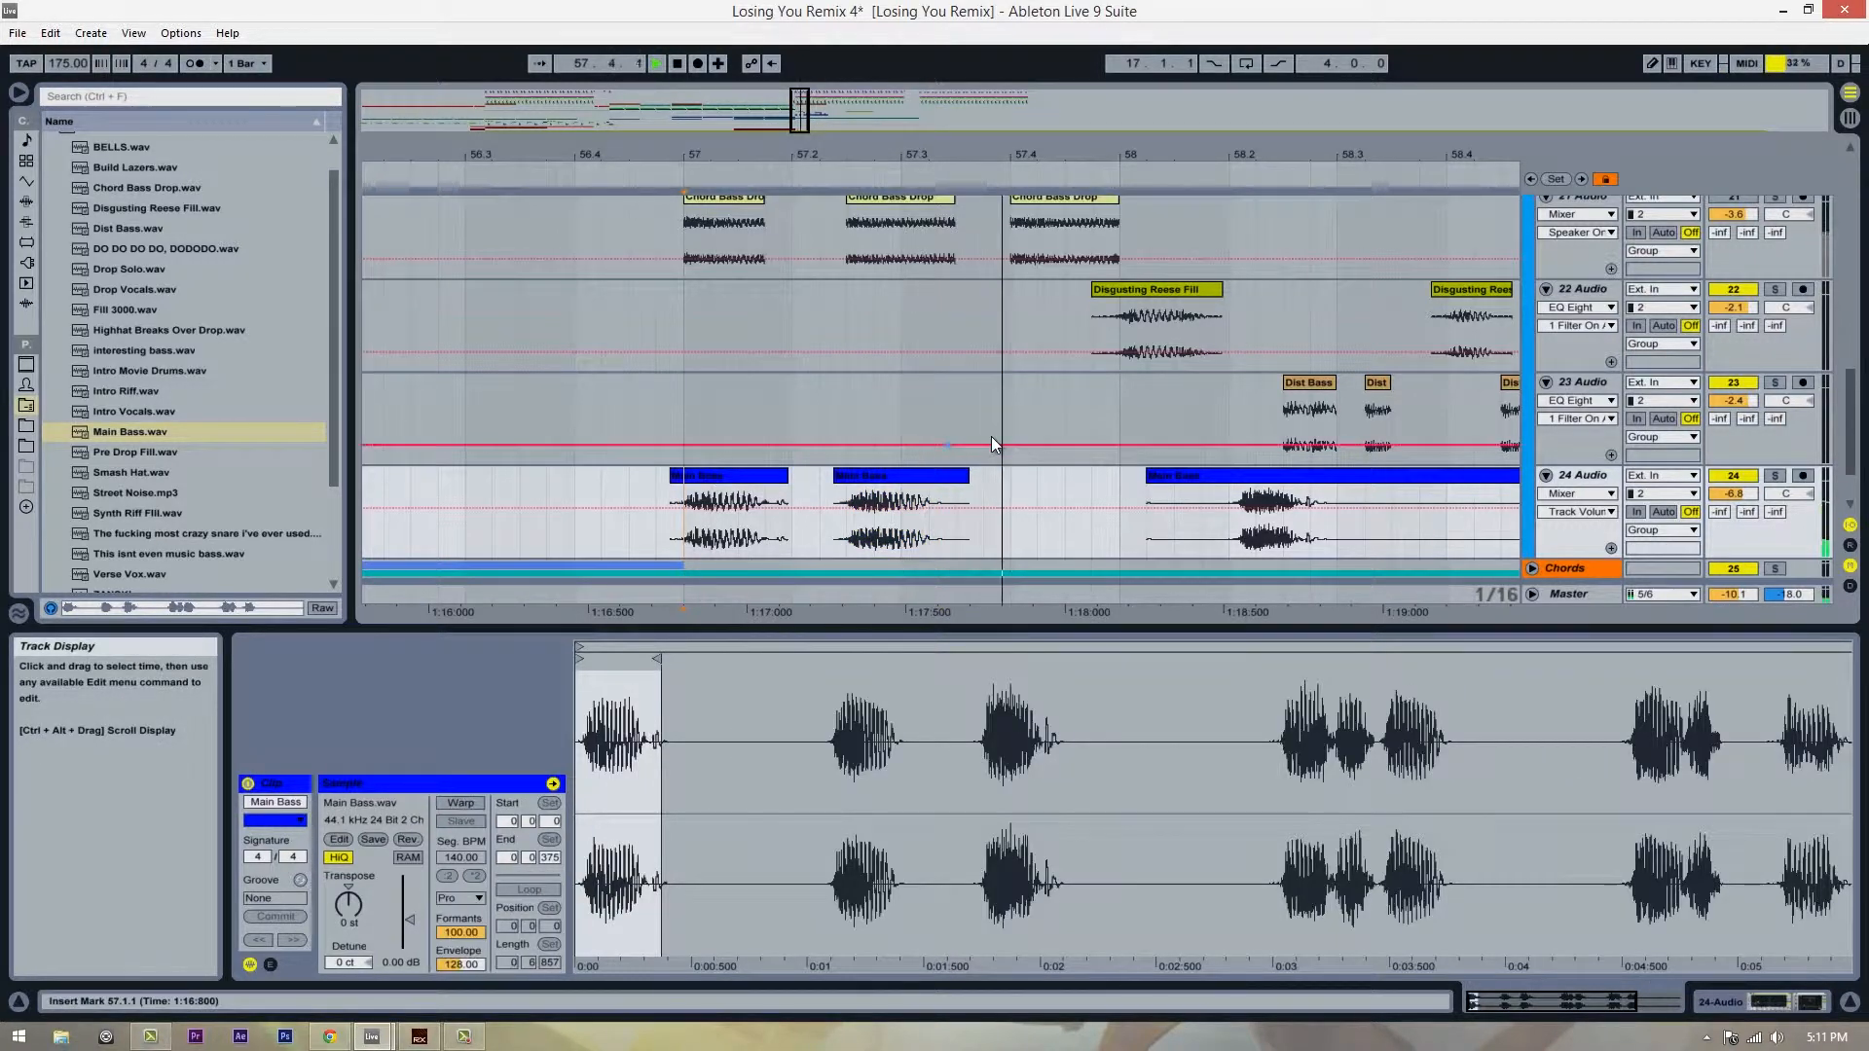
Step: Nudge the second Main Bass slice slightly earlier and play the pattern from 56.4.4
click(882, 475)
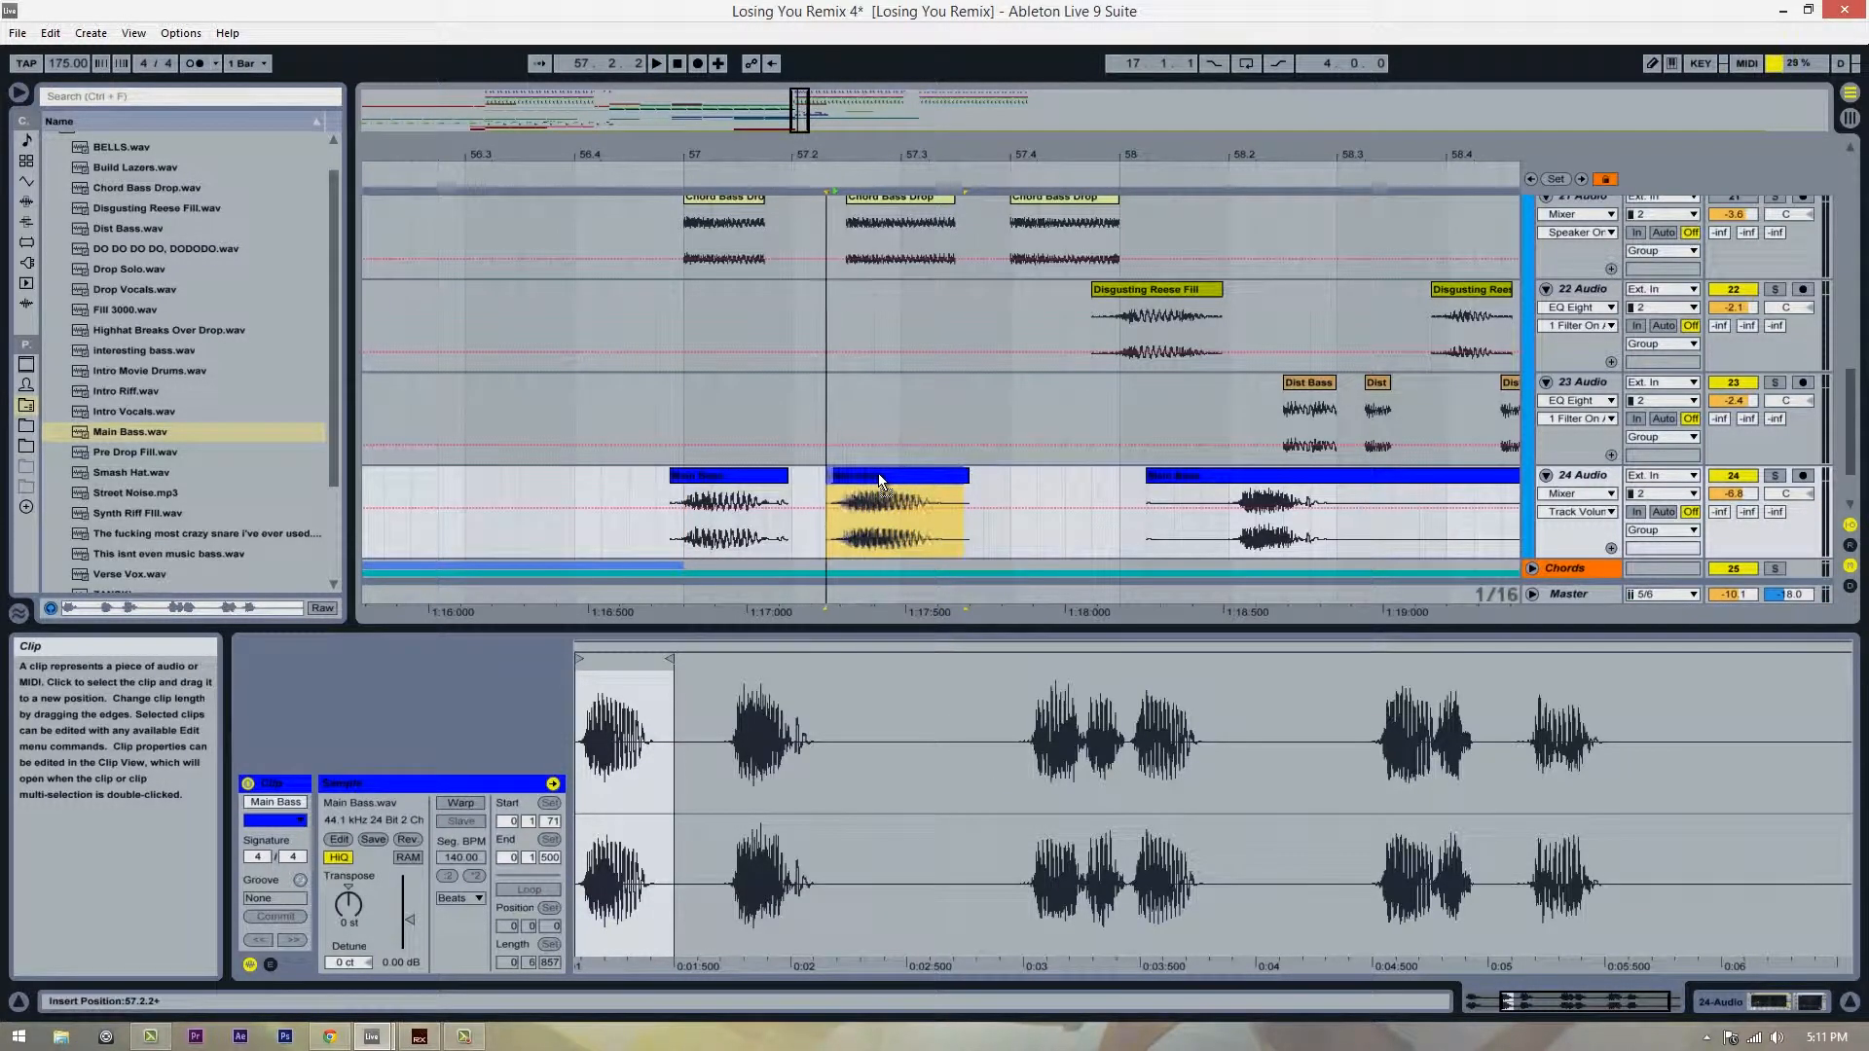
drag(882, 477, 879, 478)
click(673, 539)
key(space)
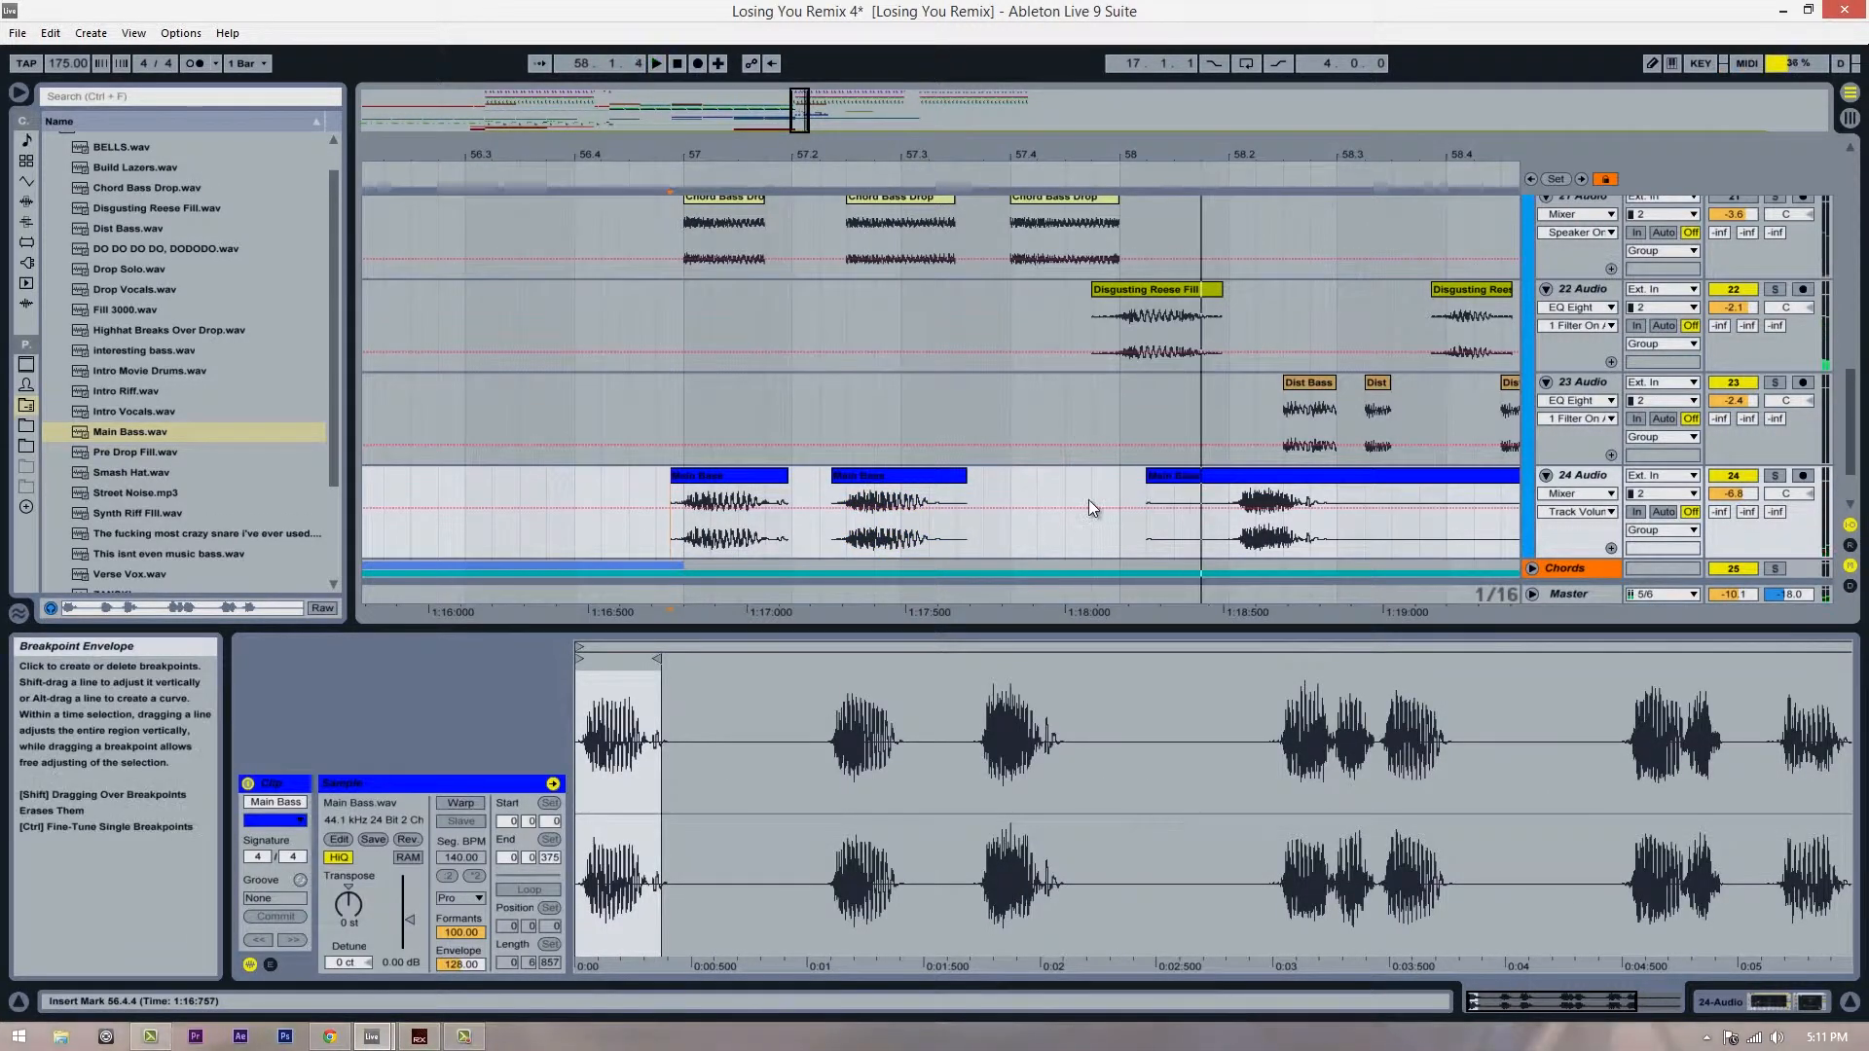
Step: Move the two short Main Bass slices later so they start at 57.2.4 and about 57.4.2
click(1175, 172)
mouse_move(1175, 161)
mouse_down()
mouse_move(1196, 159)
mouse_move(1174, 161)
mouse_up()
drag(1045, 146, 1045, 145)
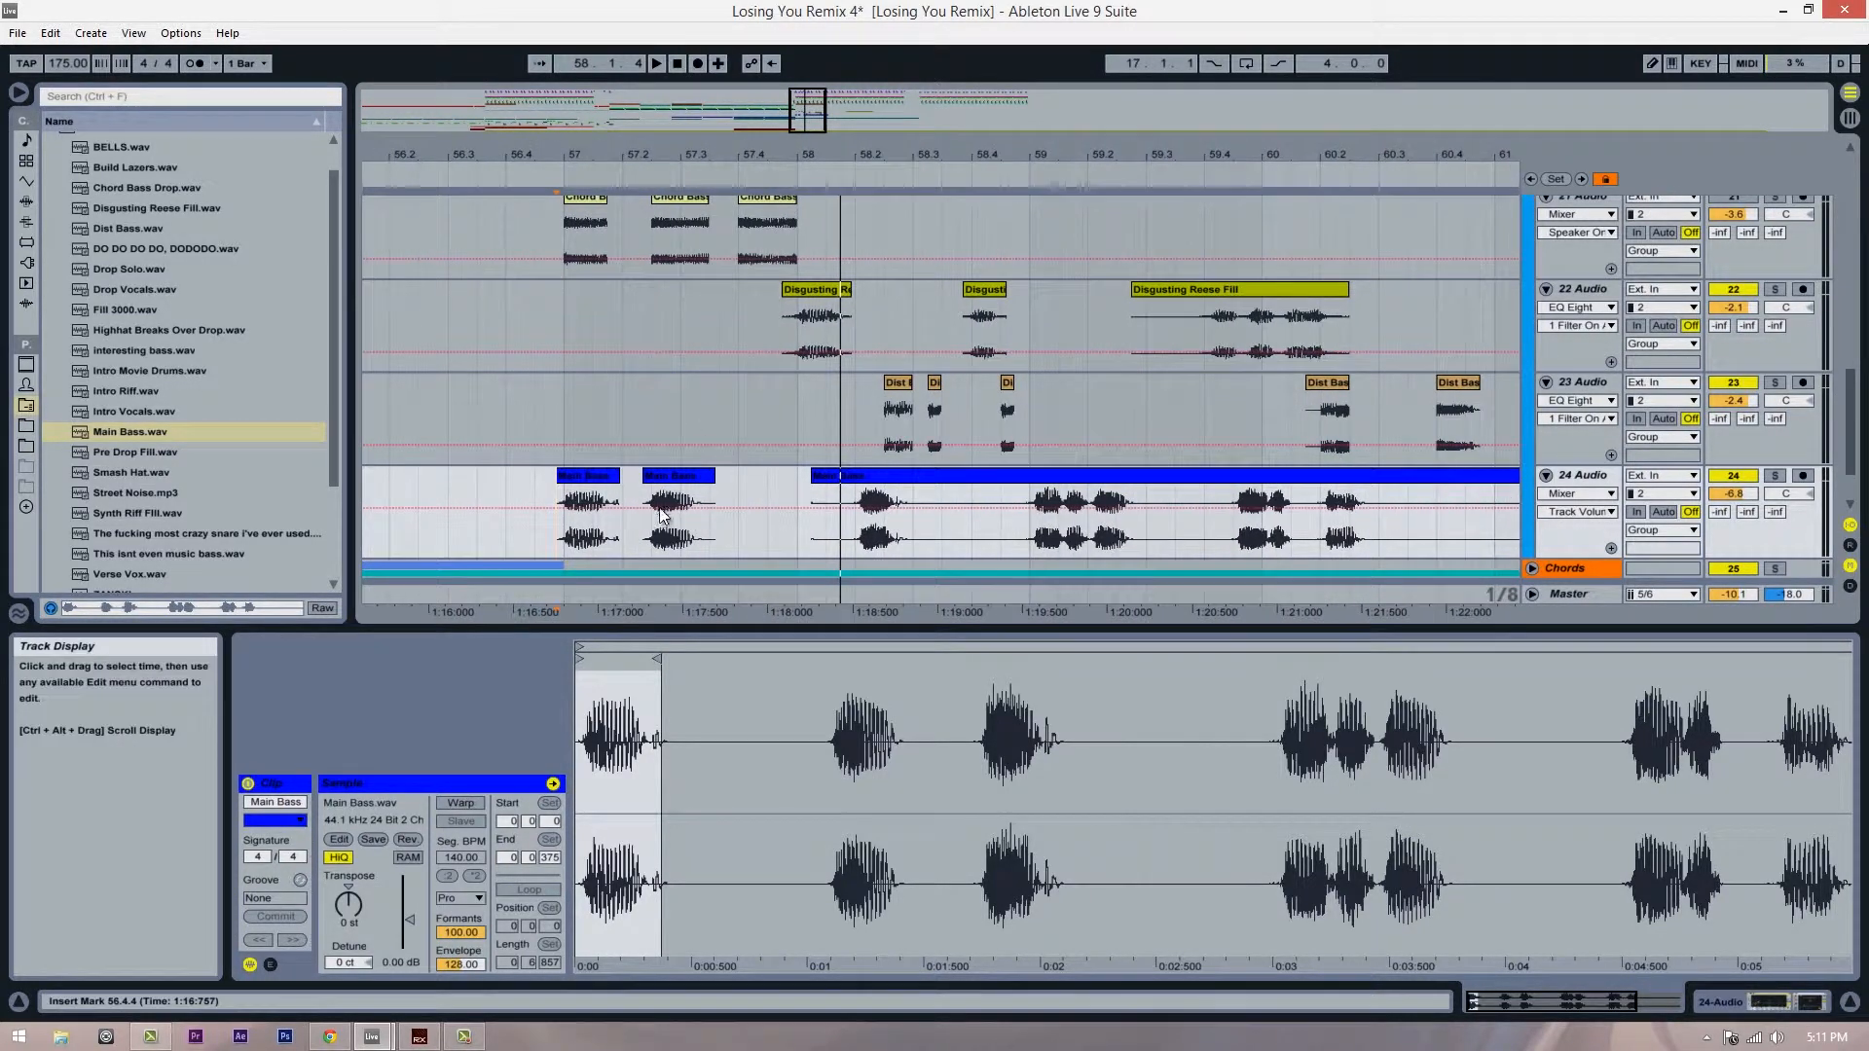
drag(669, 477, 787, 487)
drag(576, 476, 693, 487)
Step: Extend the end of the first Chord Bass Drop clip to 57.2.1
scroll(535, 316, up, 1)
scroll(785, 276, down, 2)
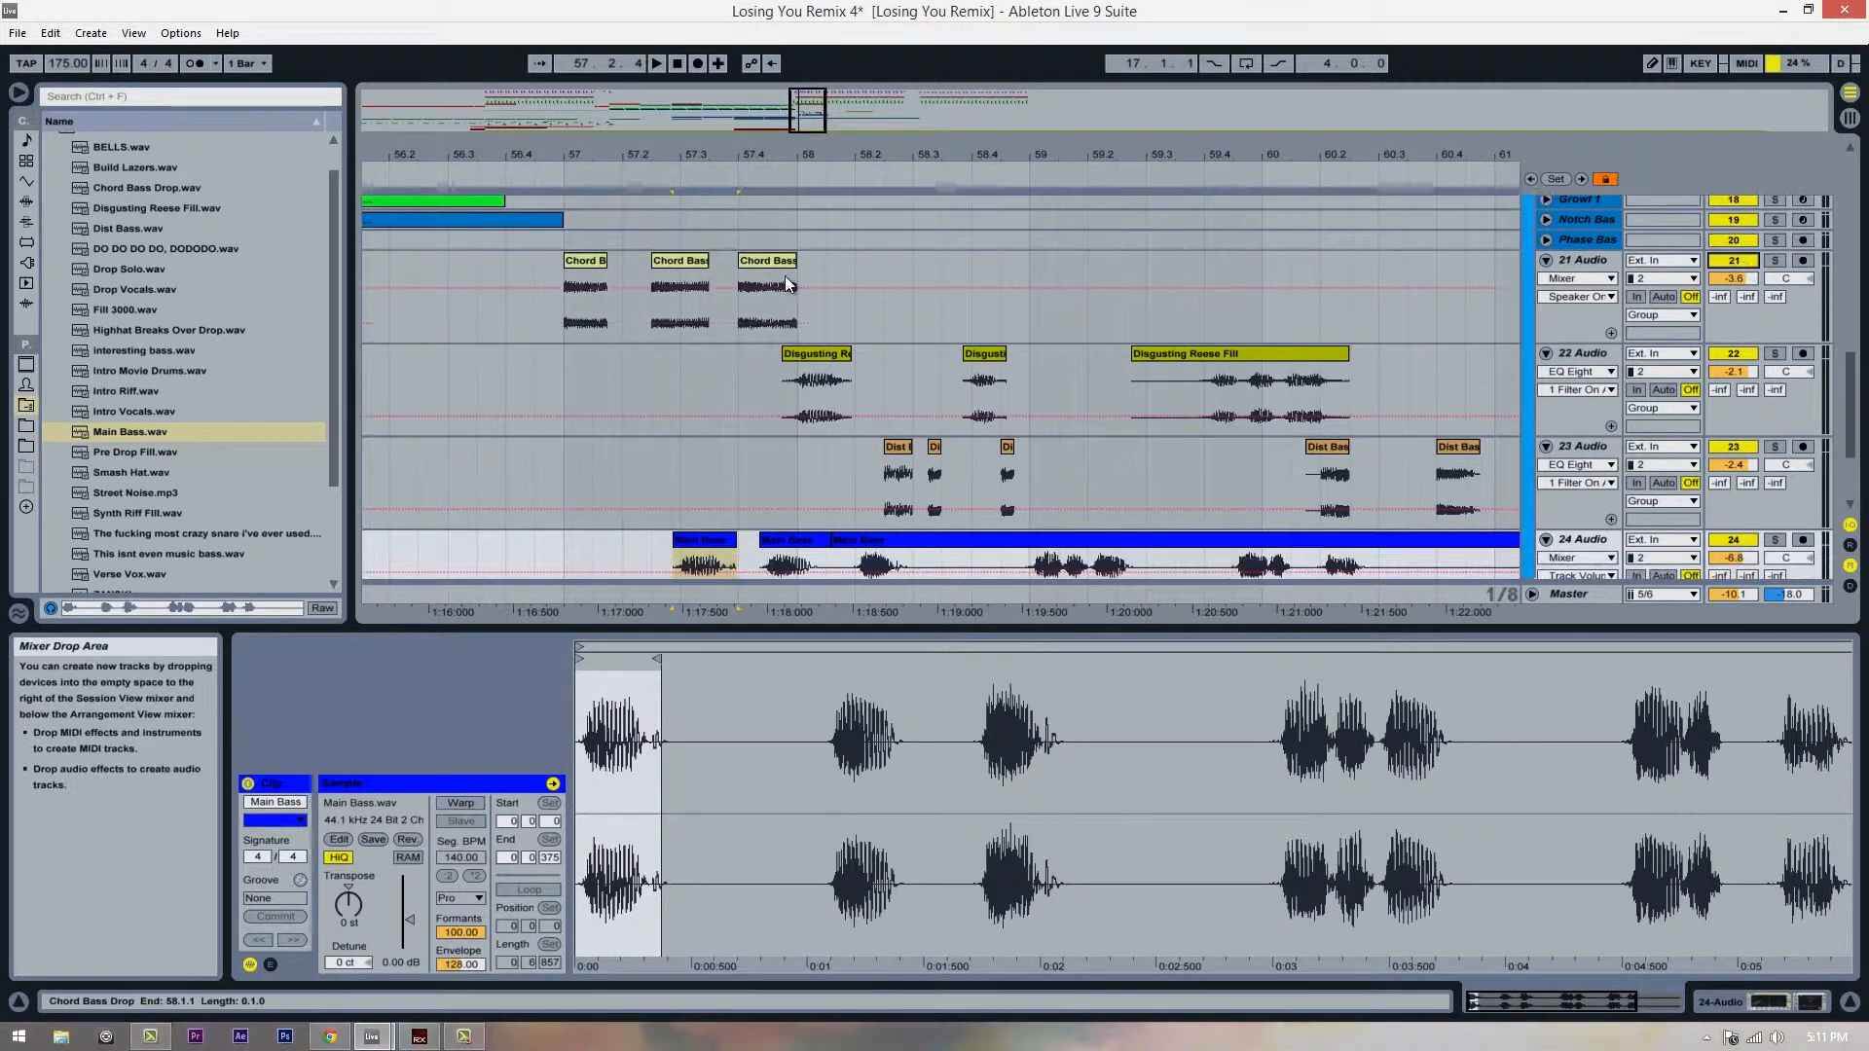
click(565, 255)
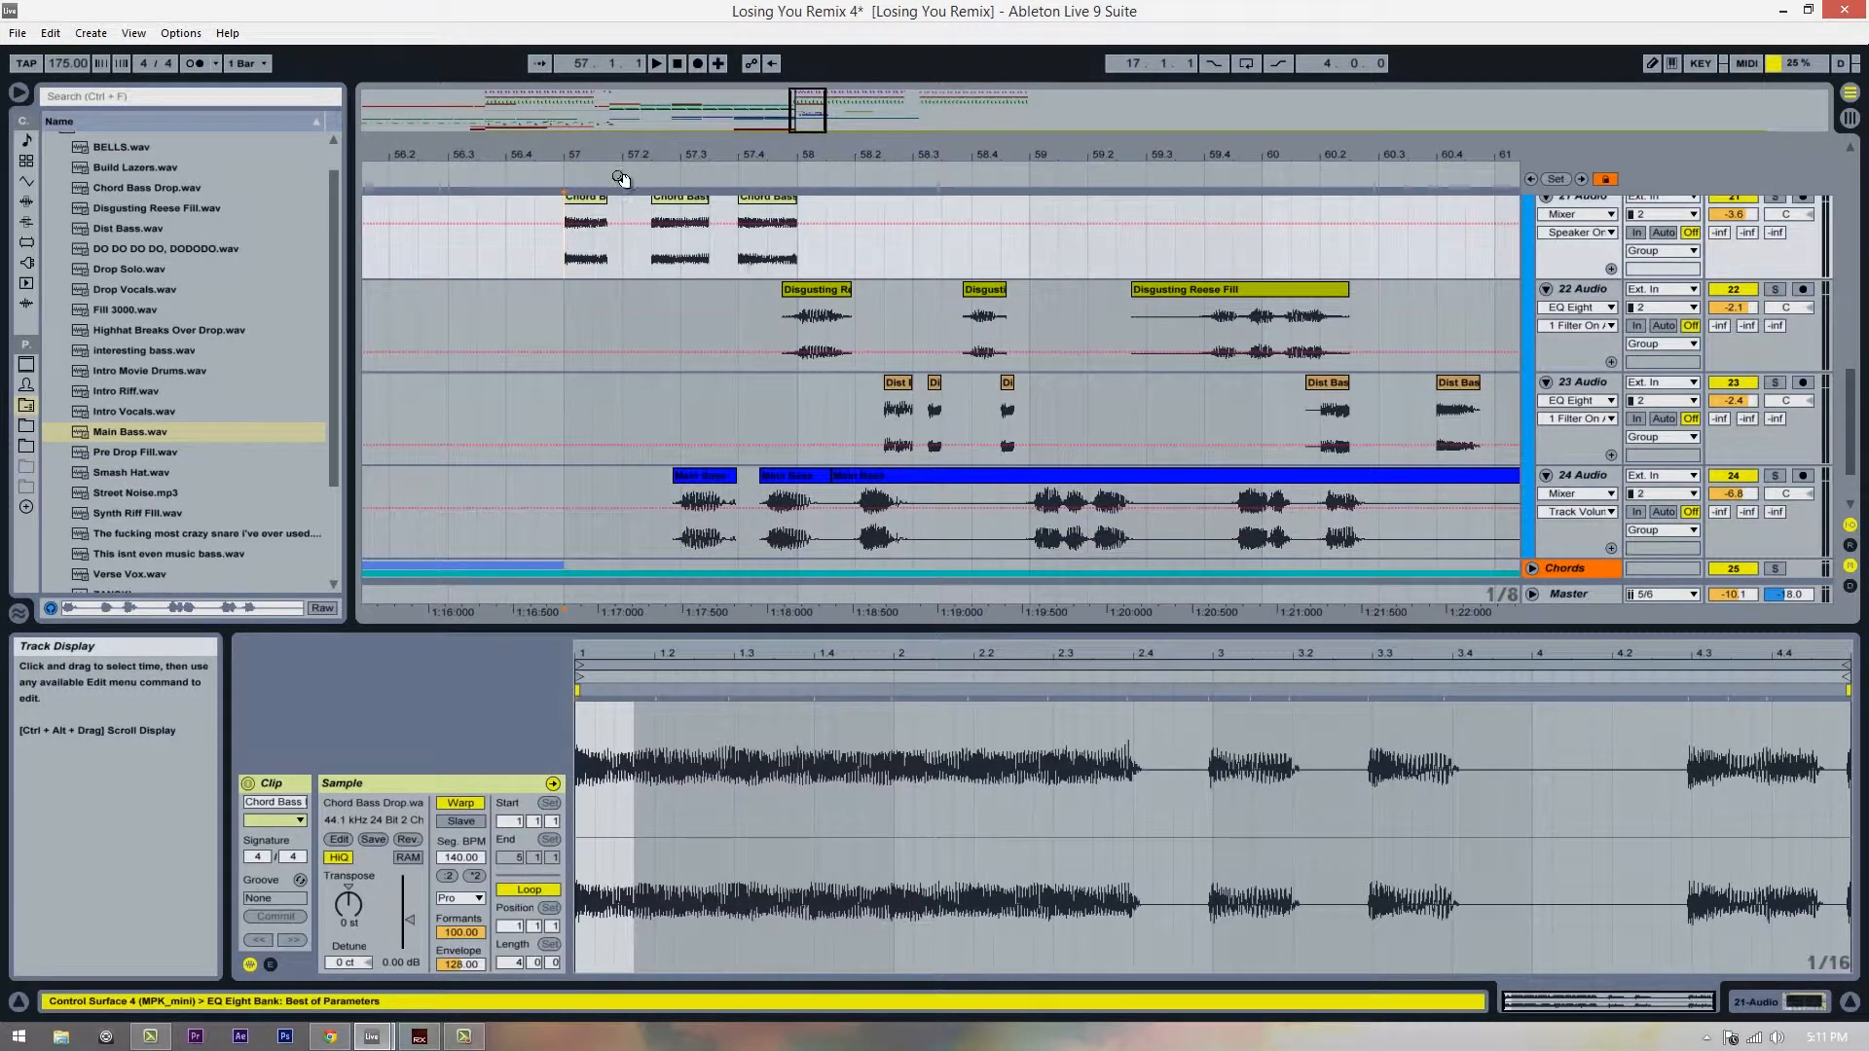
drag(620, 165, 694, 261)
scroll(676, 317, up, 1)
scroll(657, 272, up, 2)
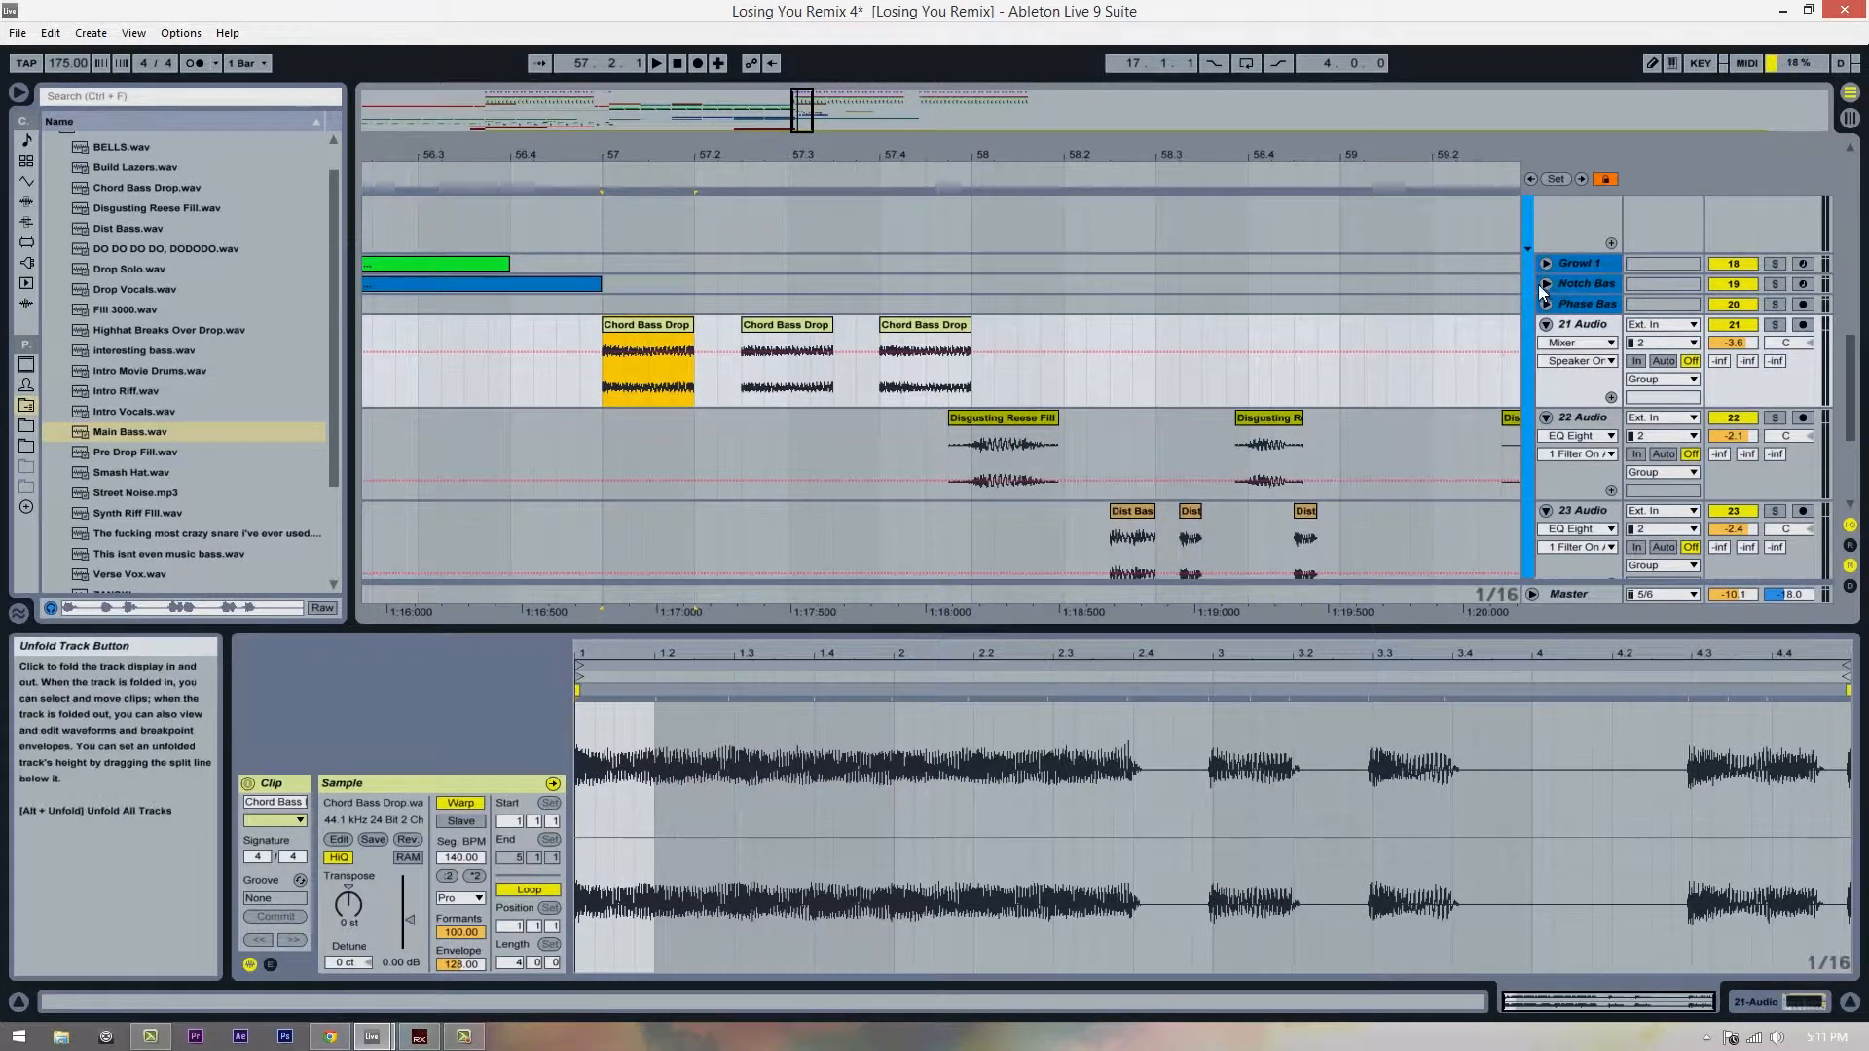
Step: Unfold the Notch Bass track and play it soloed from the note at 56.2.3
click(1532, 287)
drag(630, 163, 680, 249)
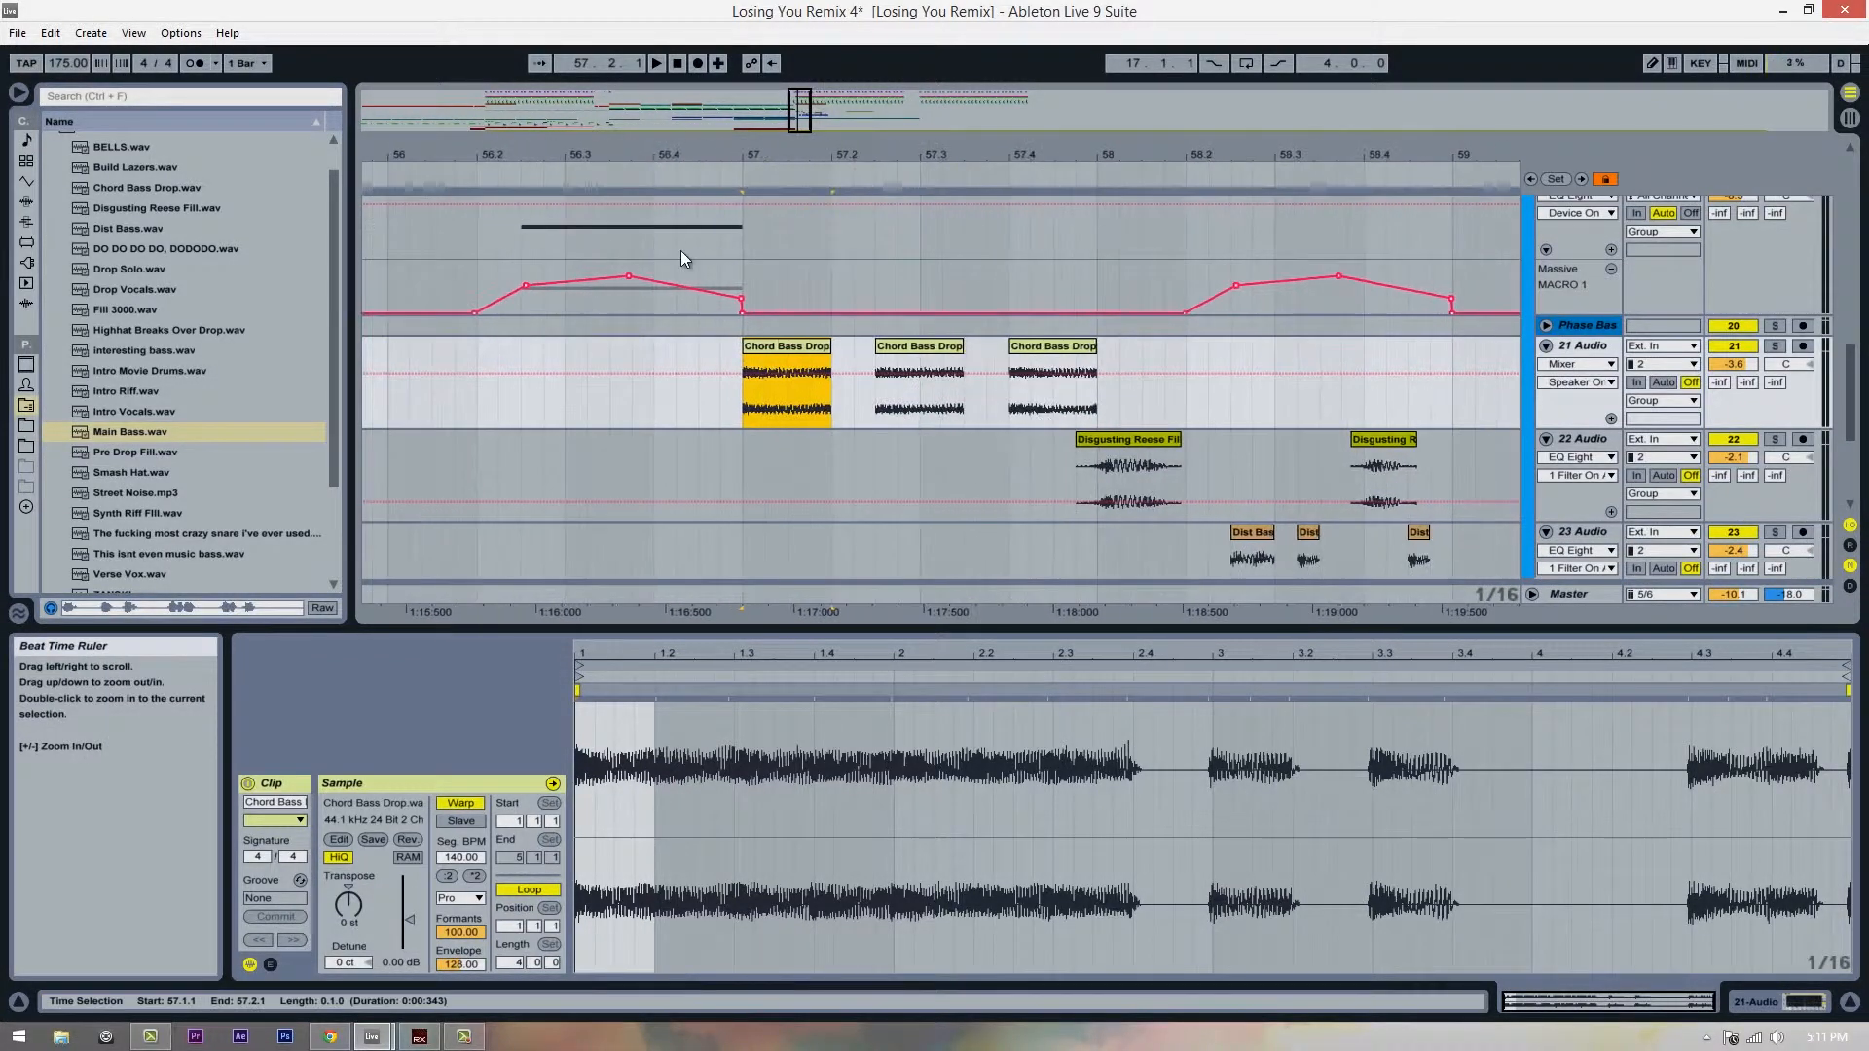
scroll(517, 317, up, 3)
click(518, 317)
key(space)
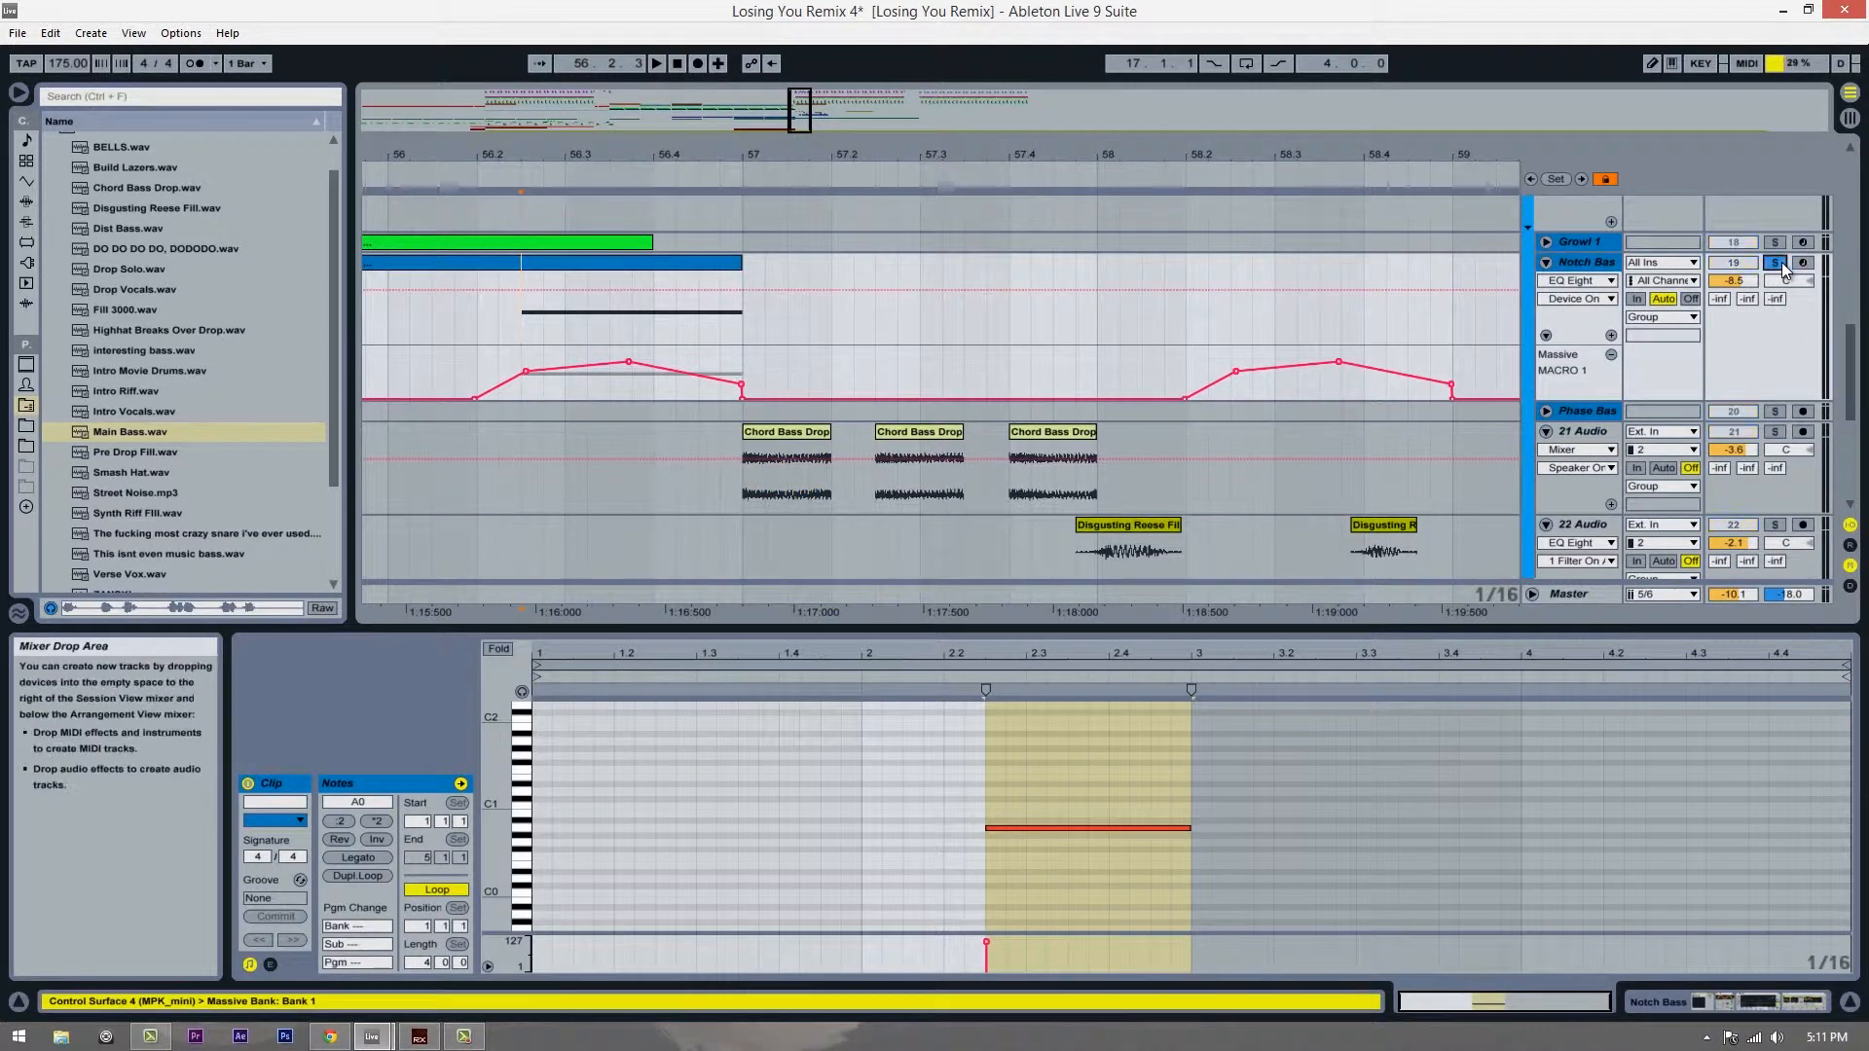
scroll(1095, 271, down, 1)
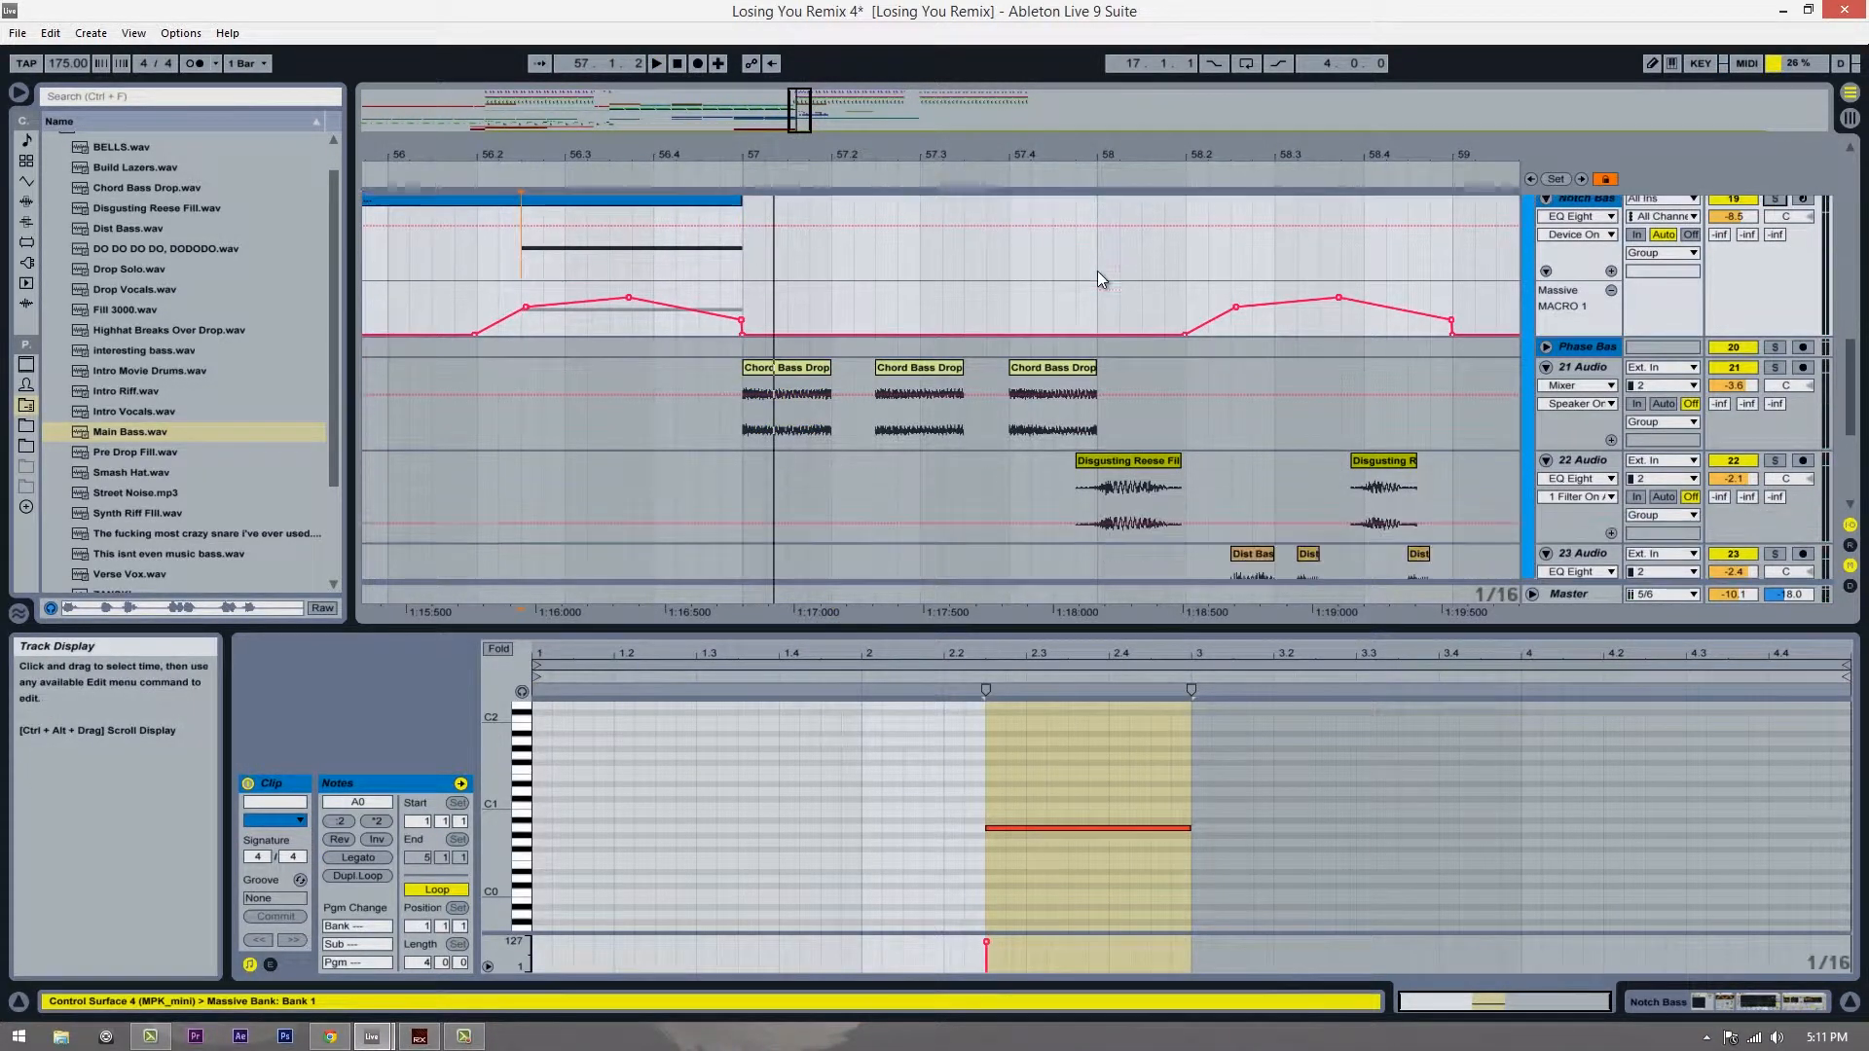
drag(843, 145, 646, 224)
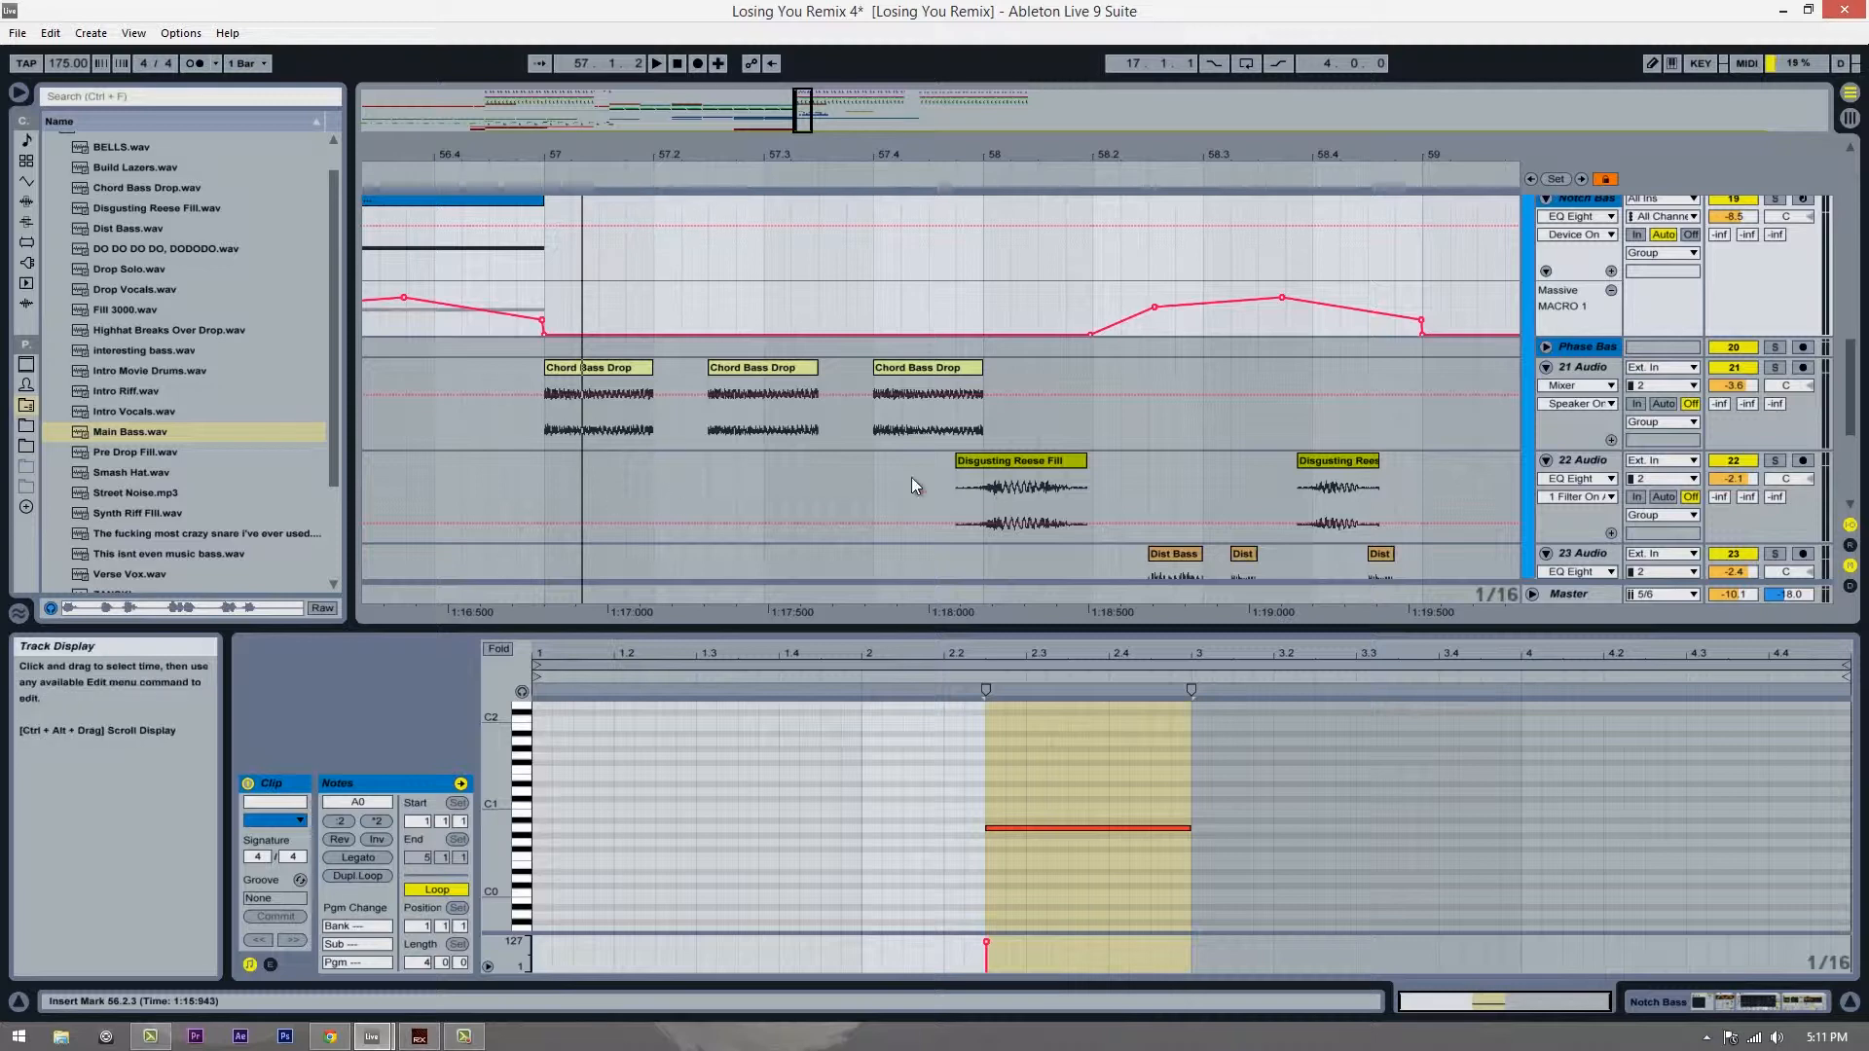
Step: Solo 21 Audio and play the Chord Bass Drop clips from 57.1.1
scroll(541, 409, up, 2)
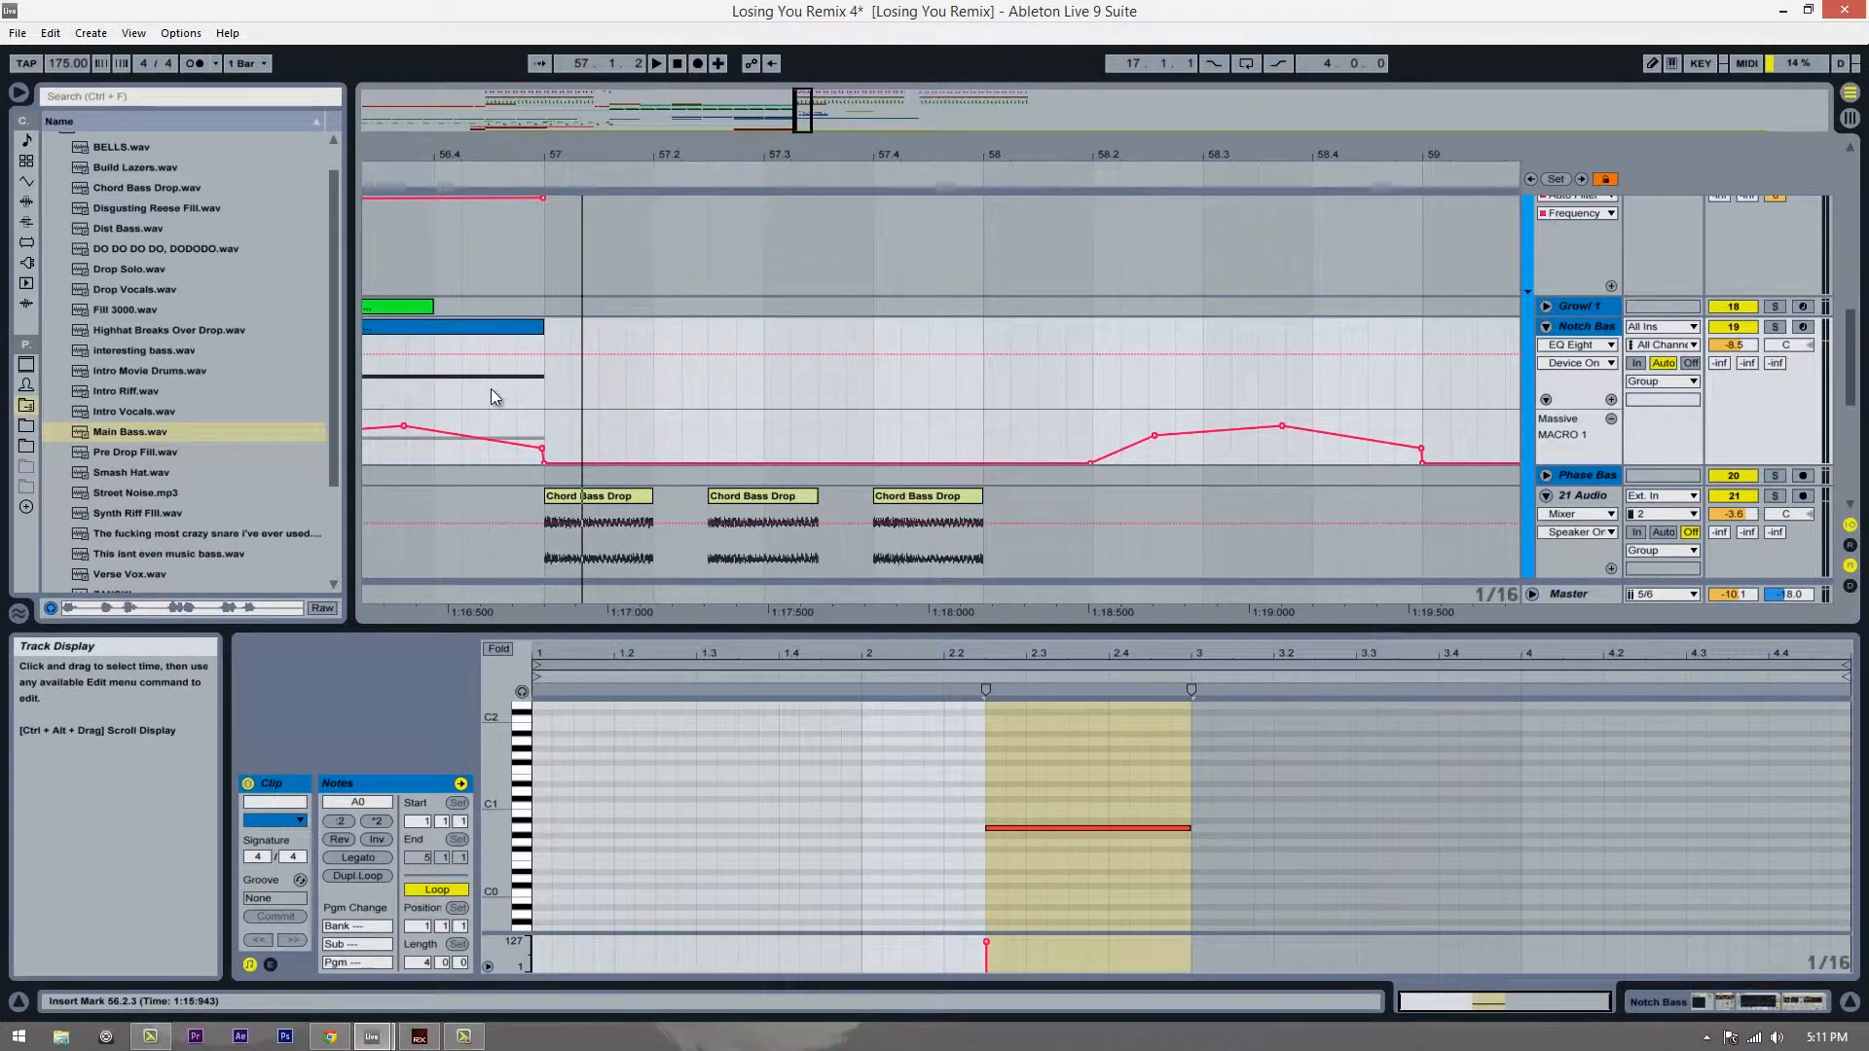
scroll(492, 428, down, 1)
click(552, 499)
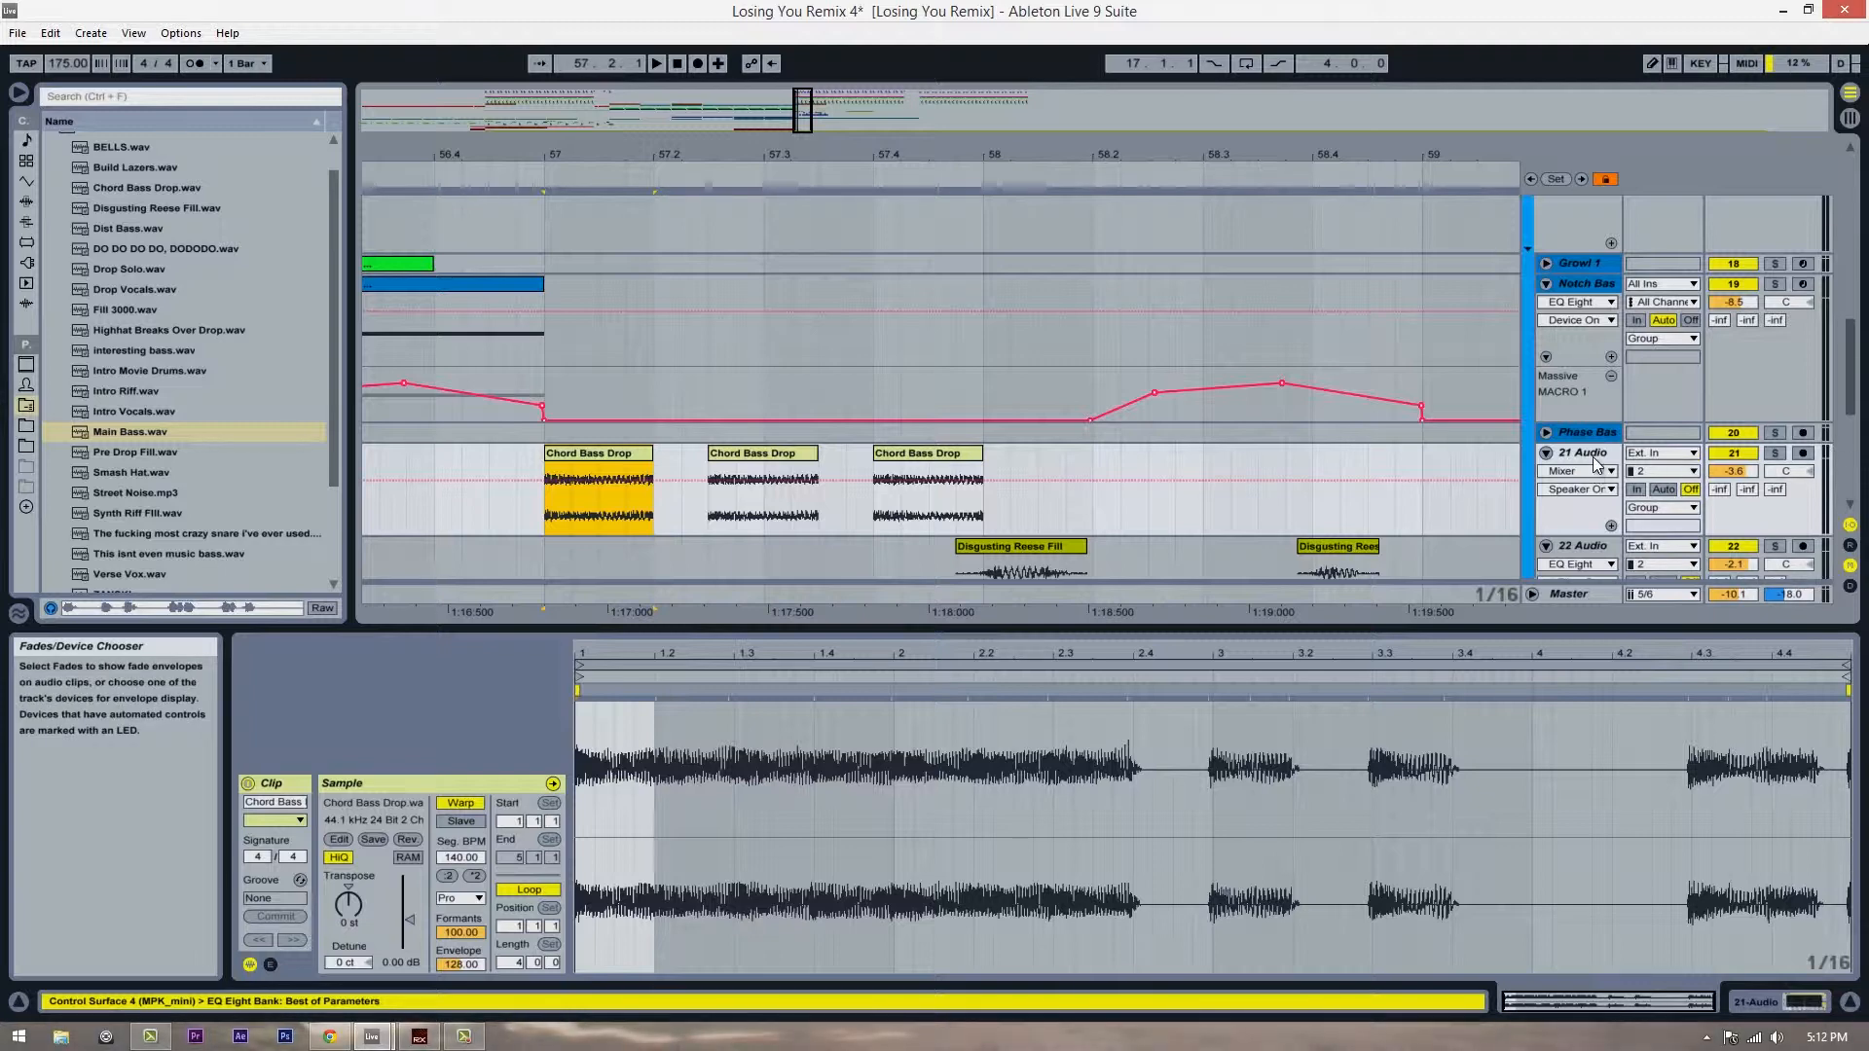
click(1775, 454)
key(space)
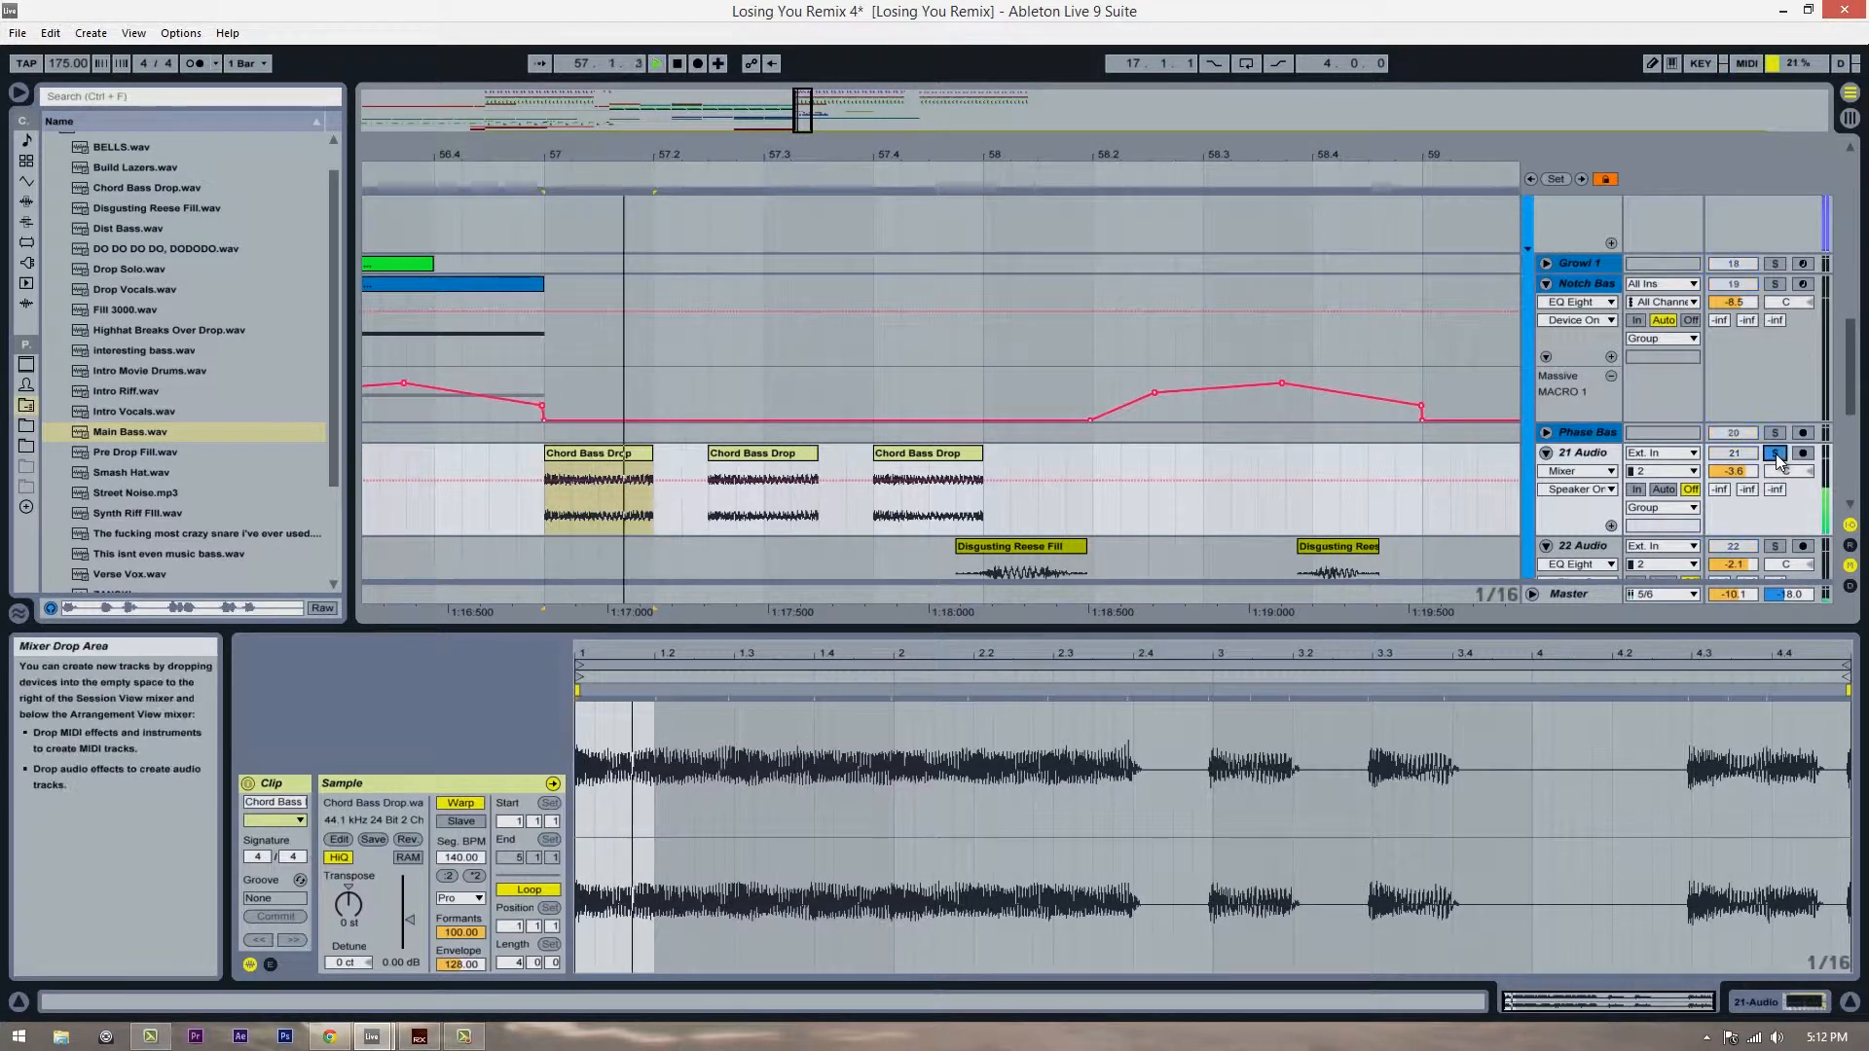
key(space)
Step: Open the device chain of 21 Audio to view its EQ Eight
double_click(1610, 454)
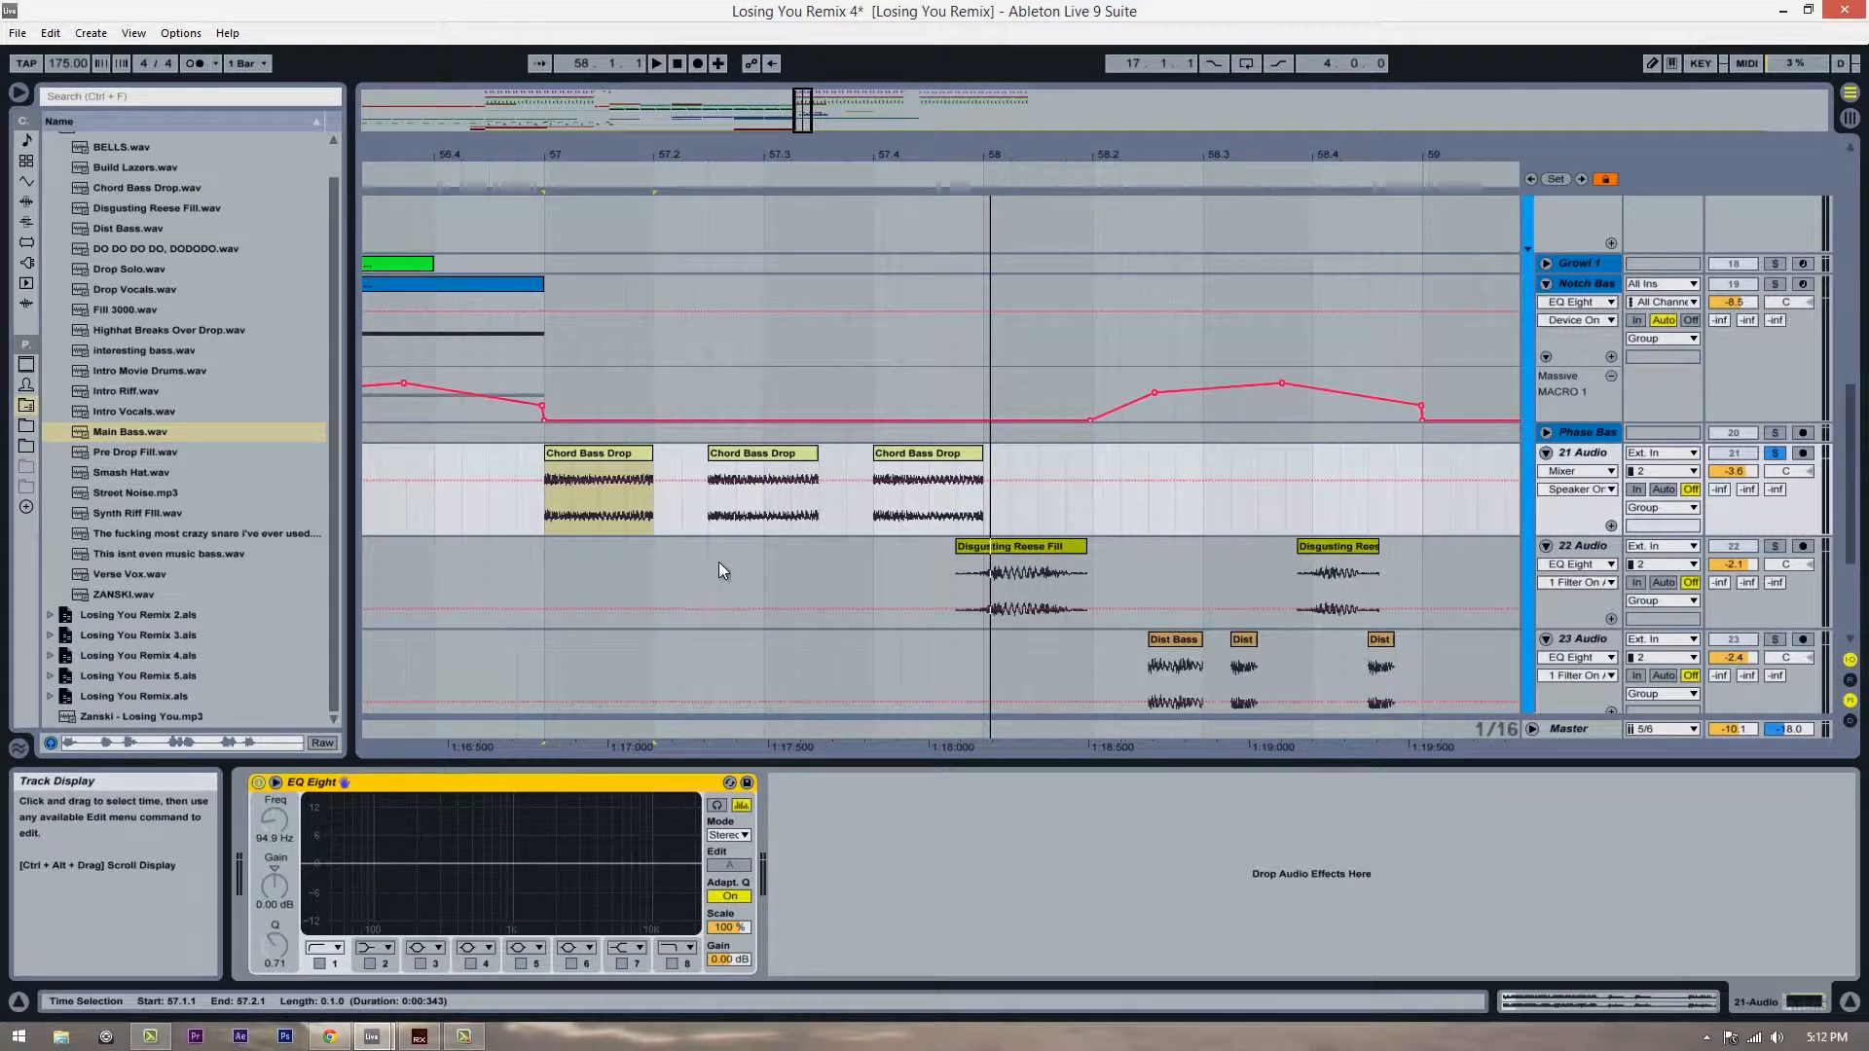
scroll(646, 548, up, 1)
scroll(545, 506, down, 3)
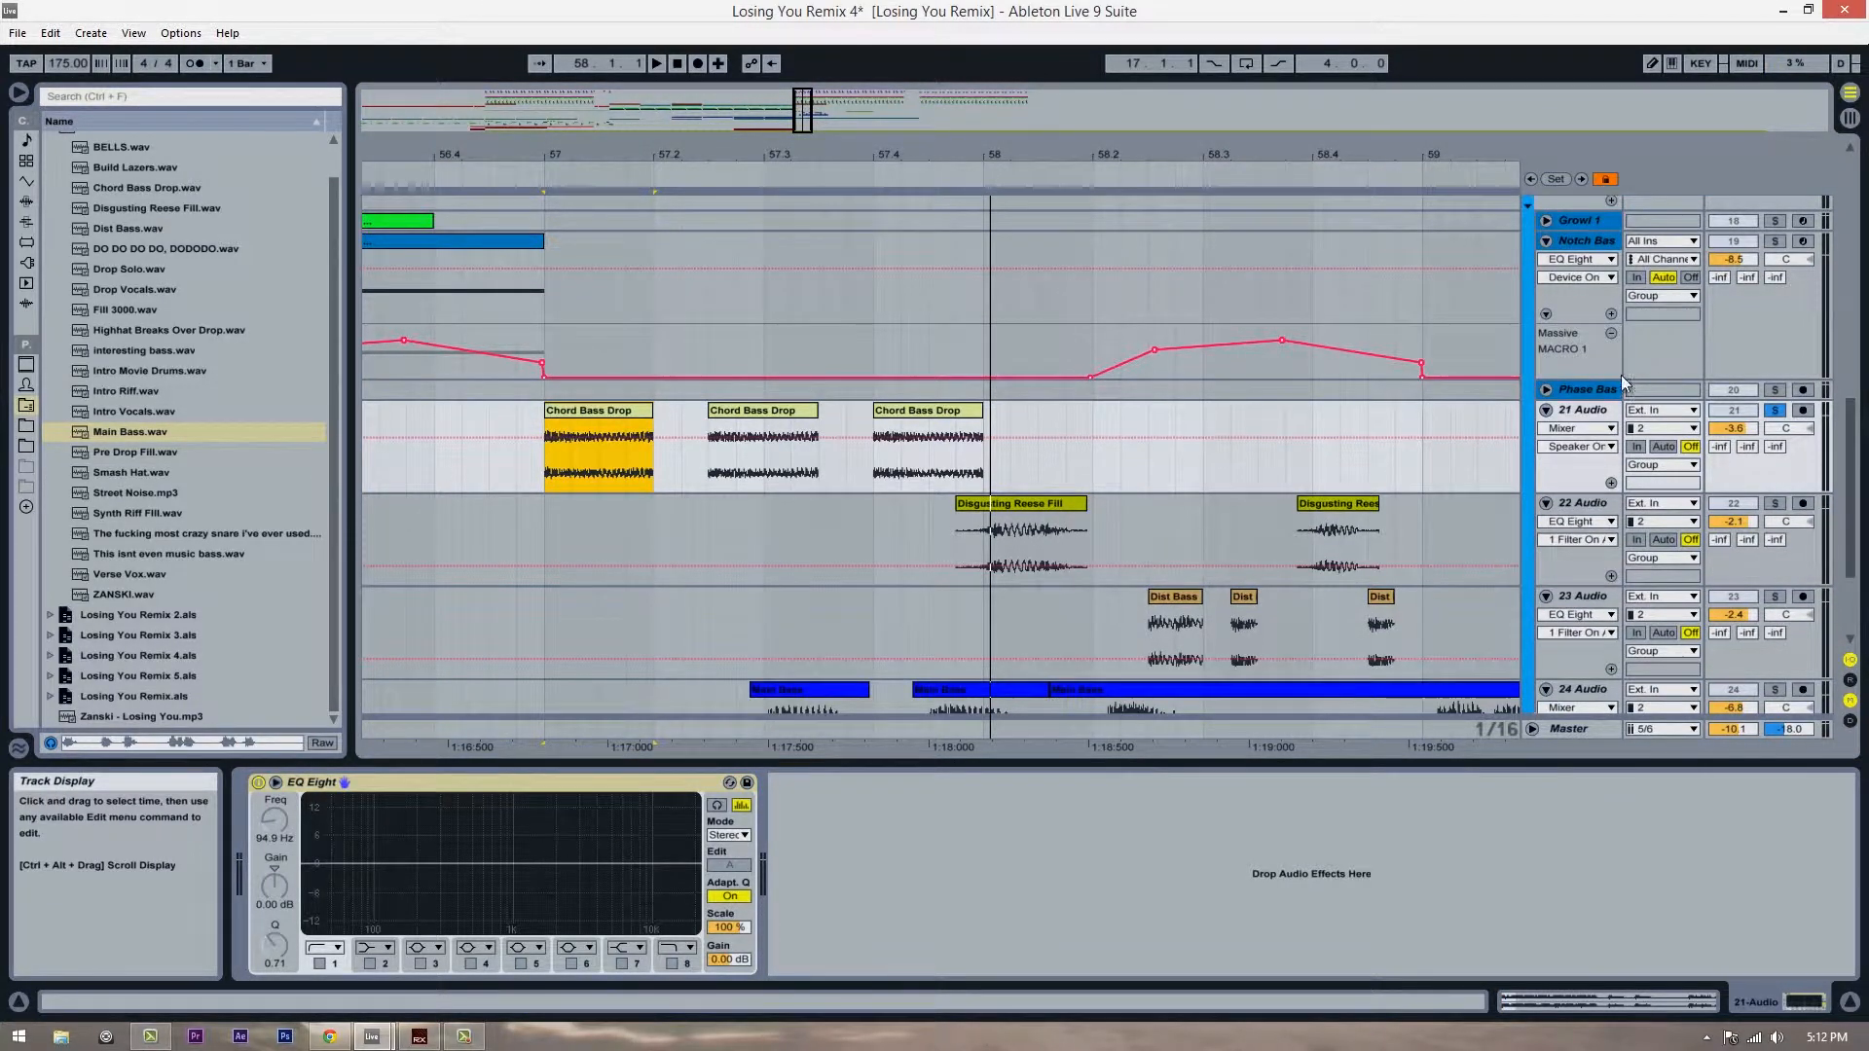
scroll(1621, 380, up, 2)
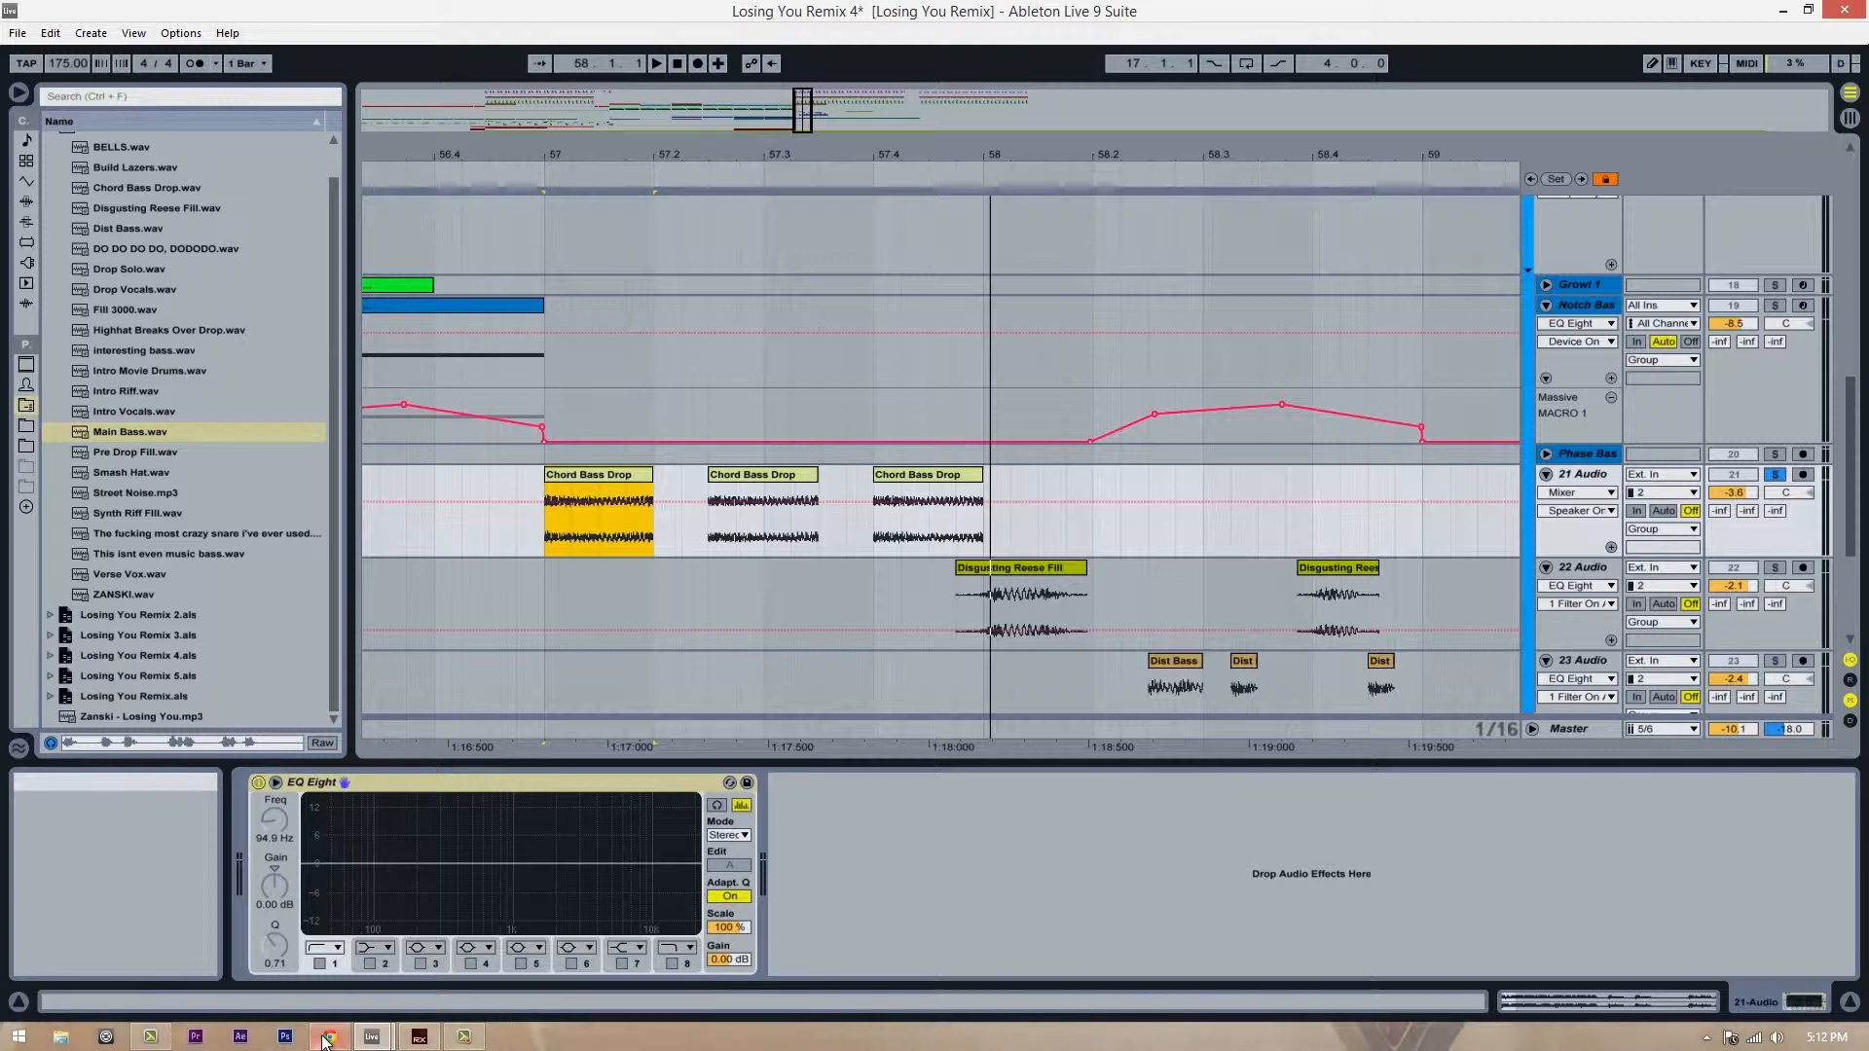
click(467, 1037)
click(467, 1037)
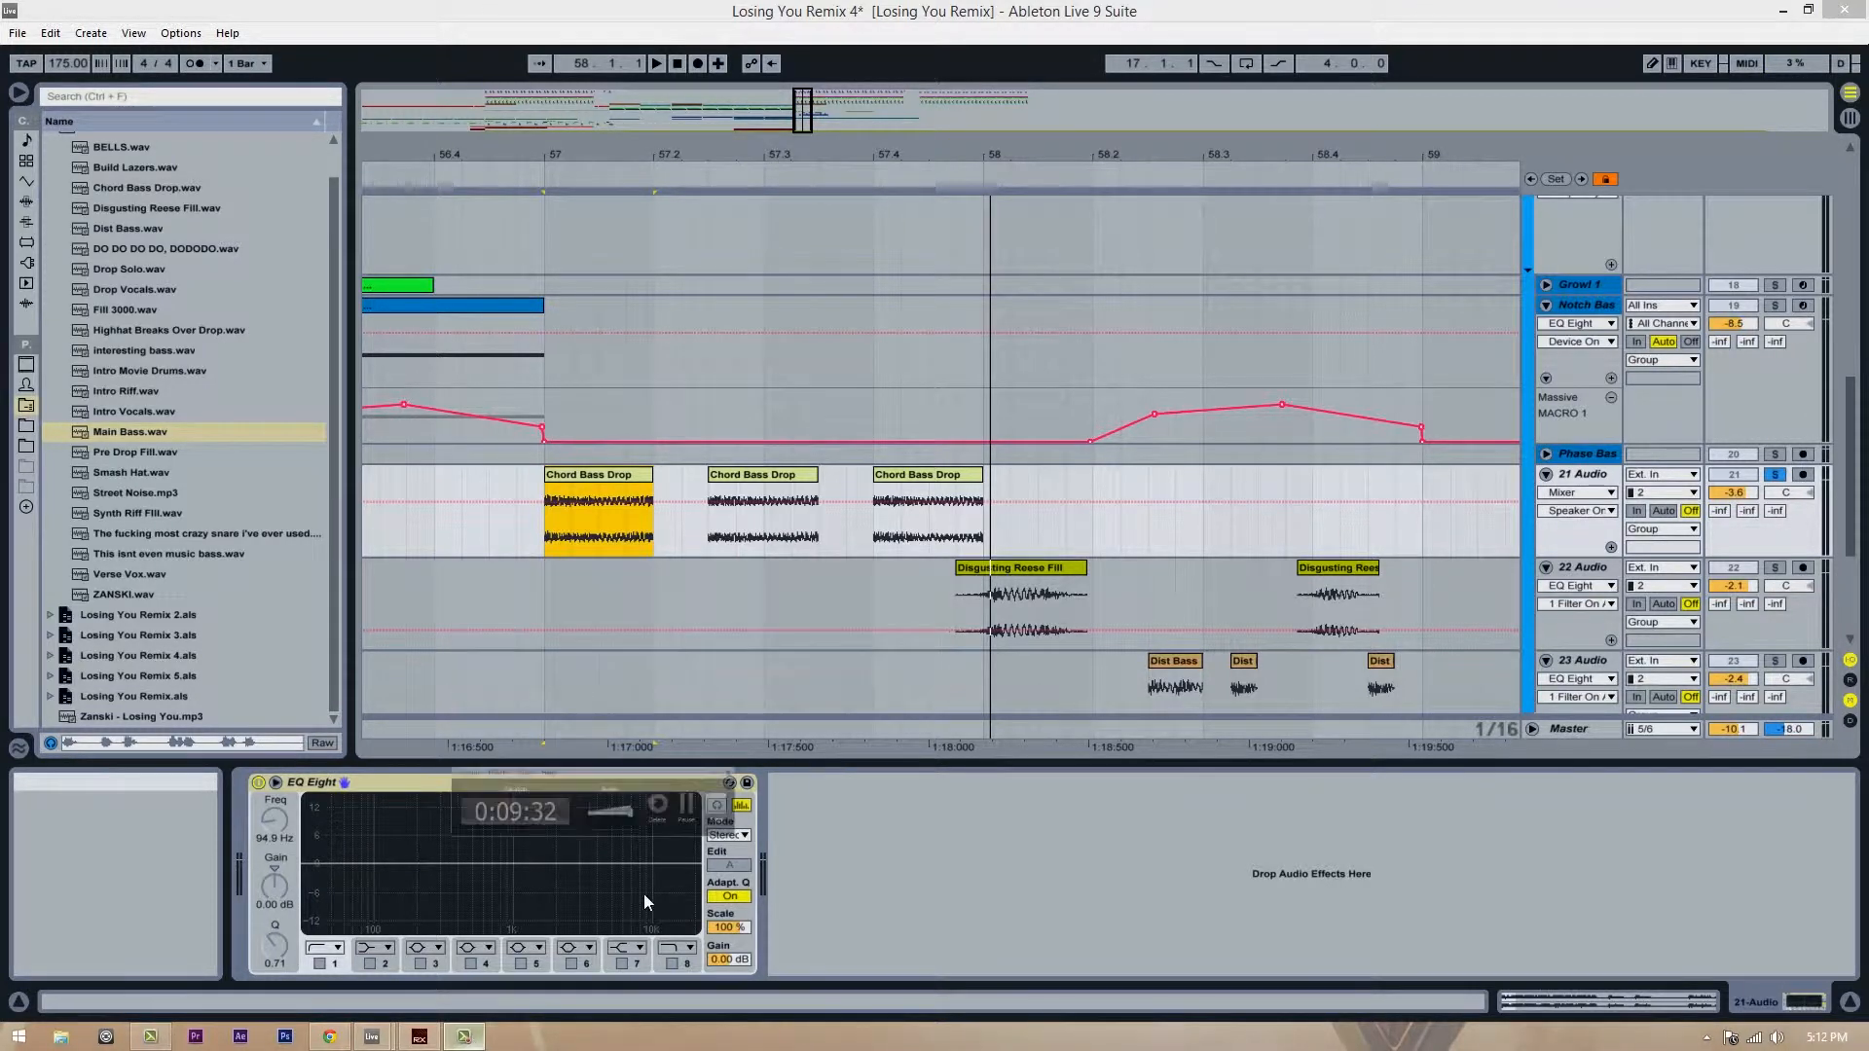
Step: Set the insert marker to 57.1.1 on 21 Audio and display the Notch Bass track's device chain
click(557, 545)
scroll(407, 457, up, 3)
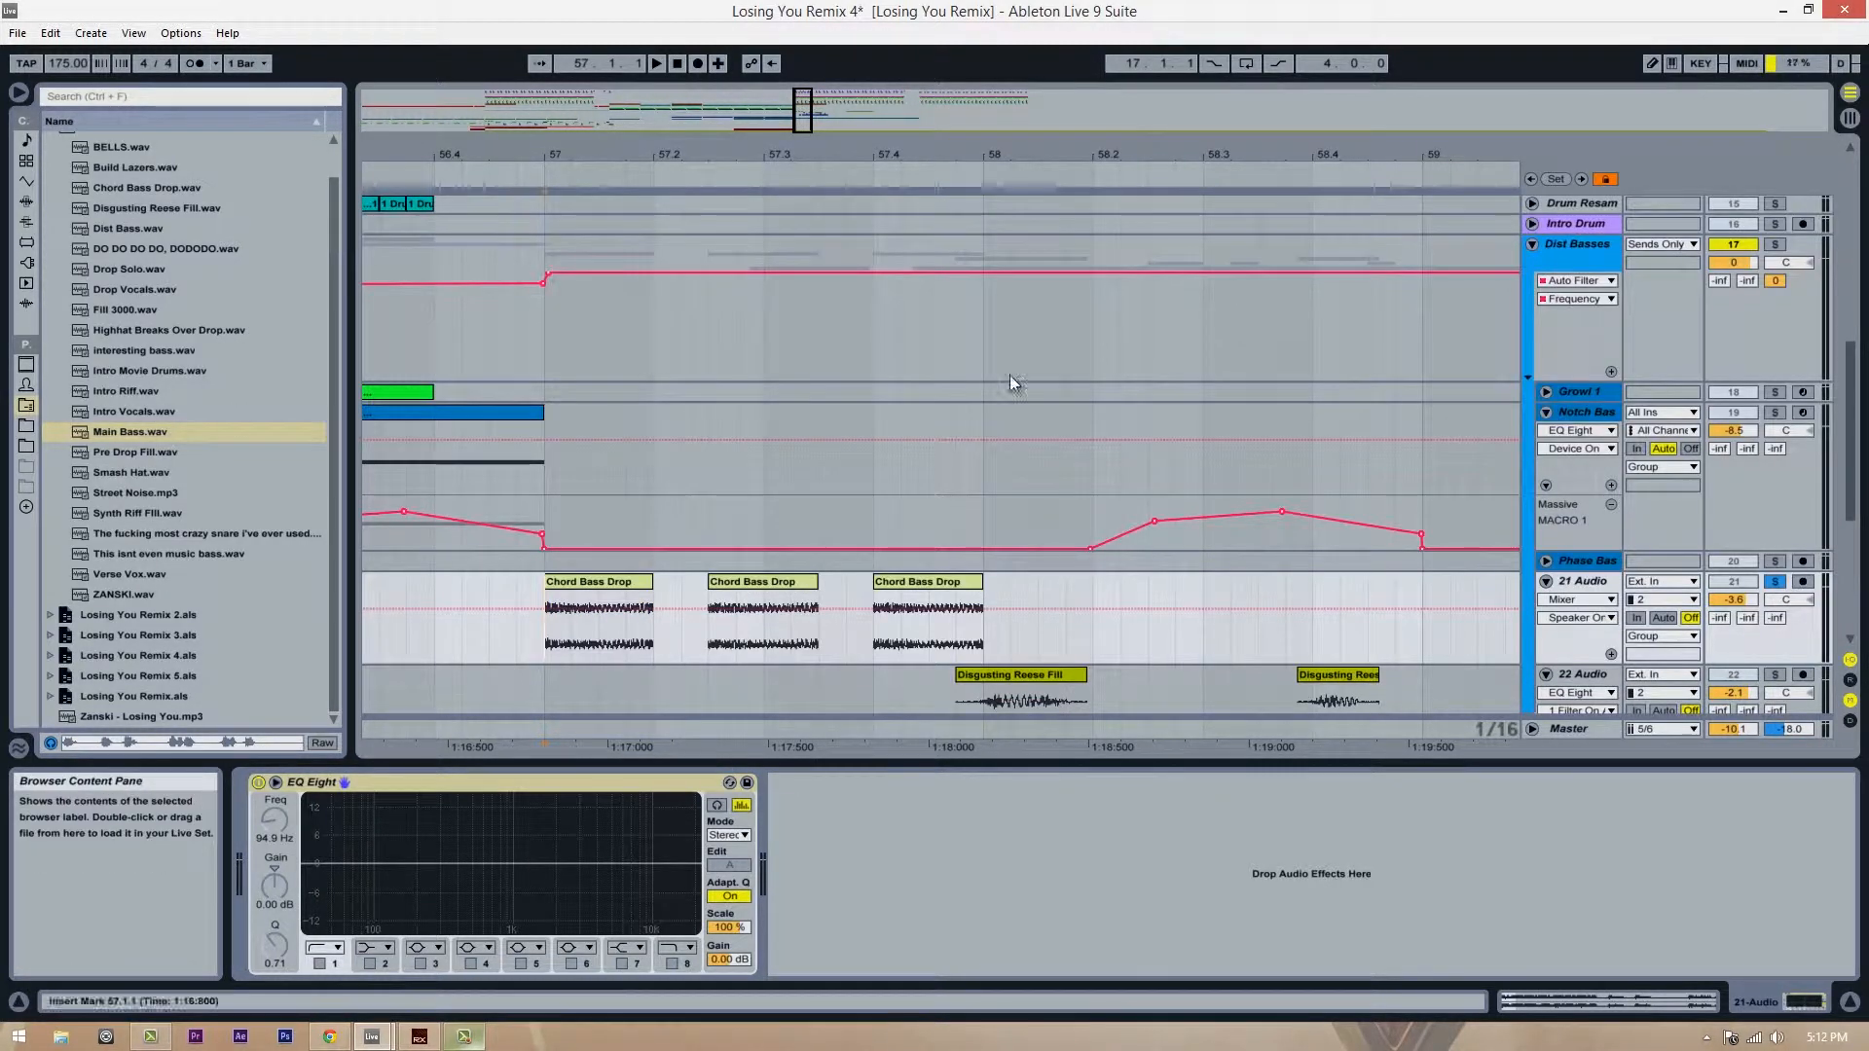
click(1607, 416)
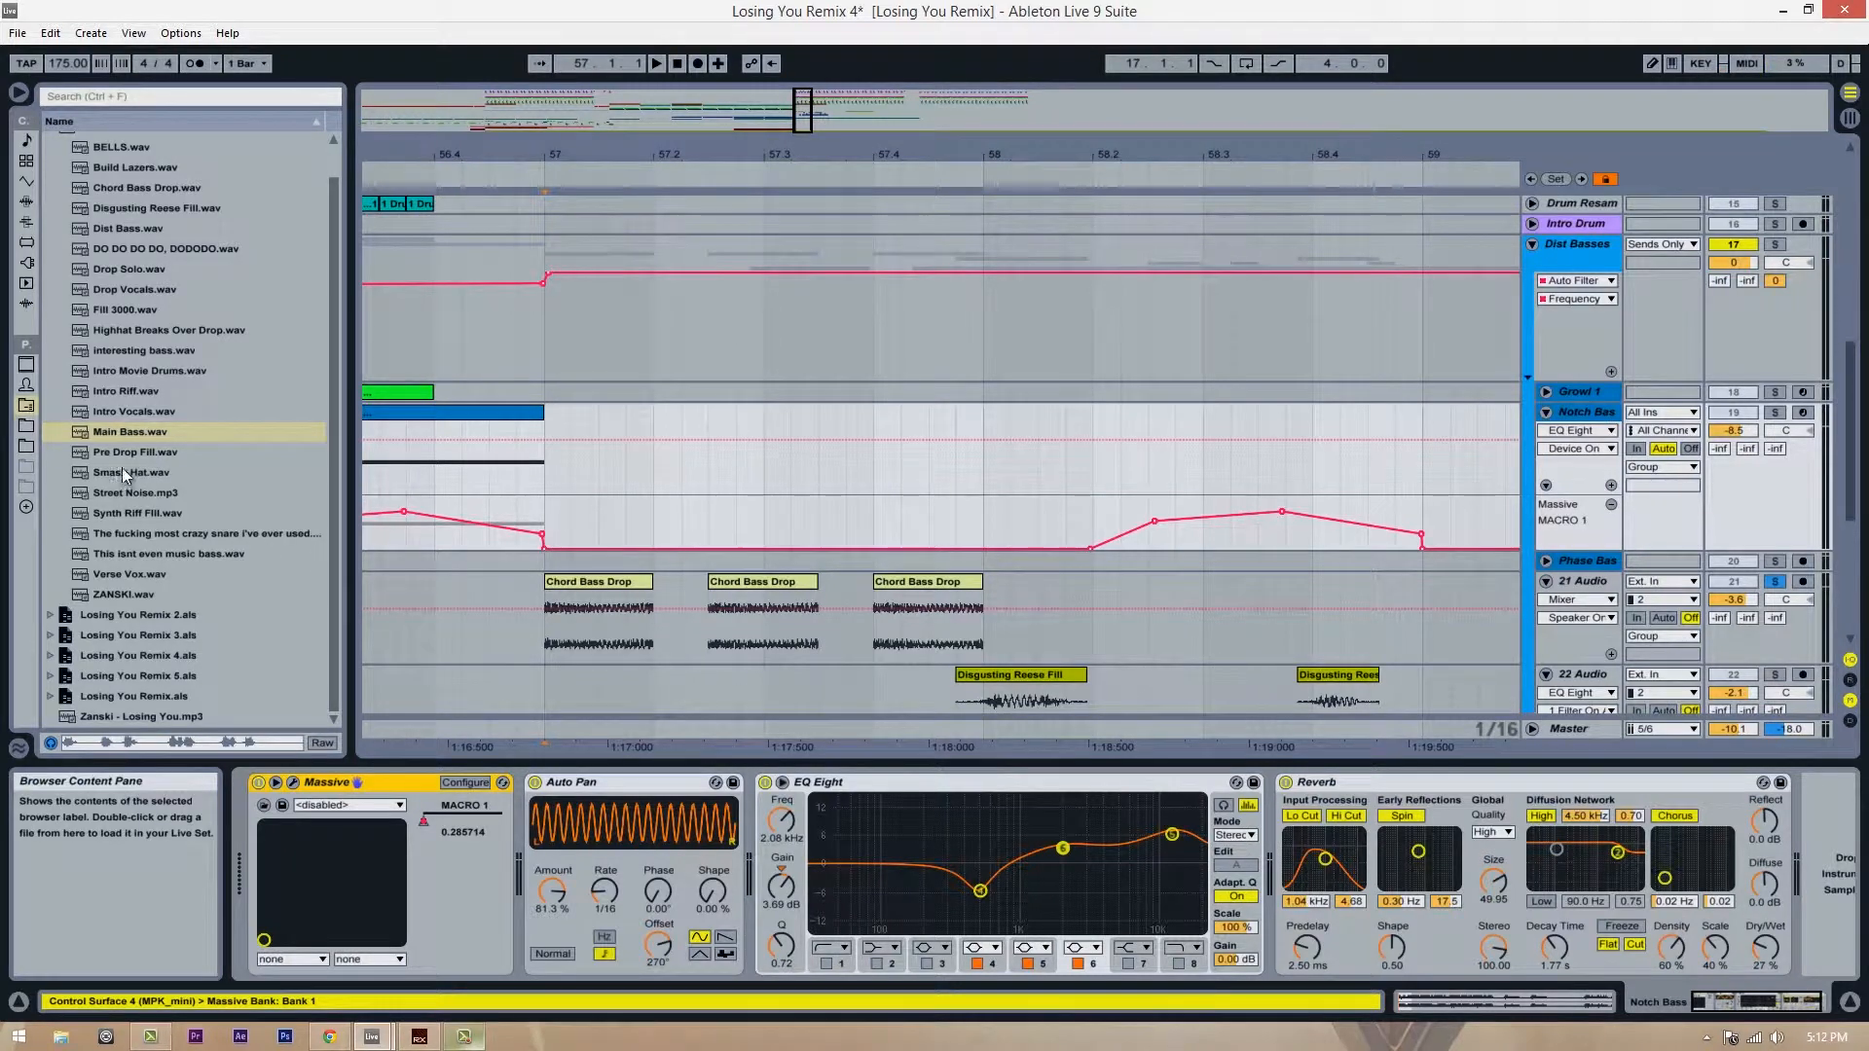
Step: Automate the Auto Pan on the Notch Bass track to switch off from 57.1.1 onward
drag(922, 156, 930, 140)
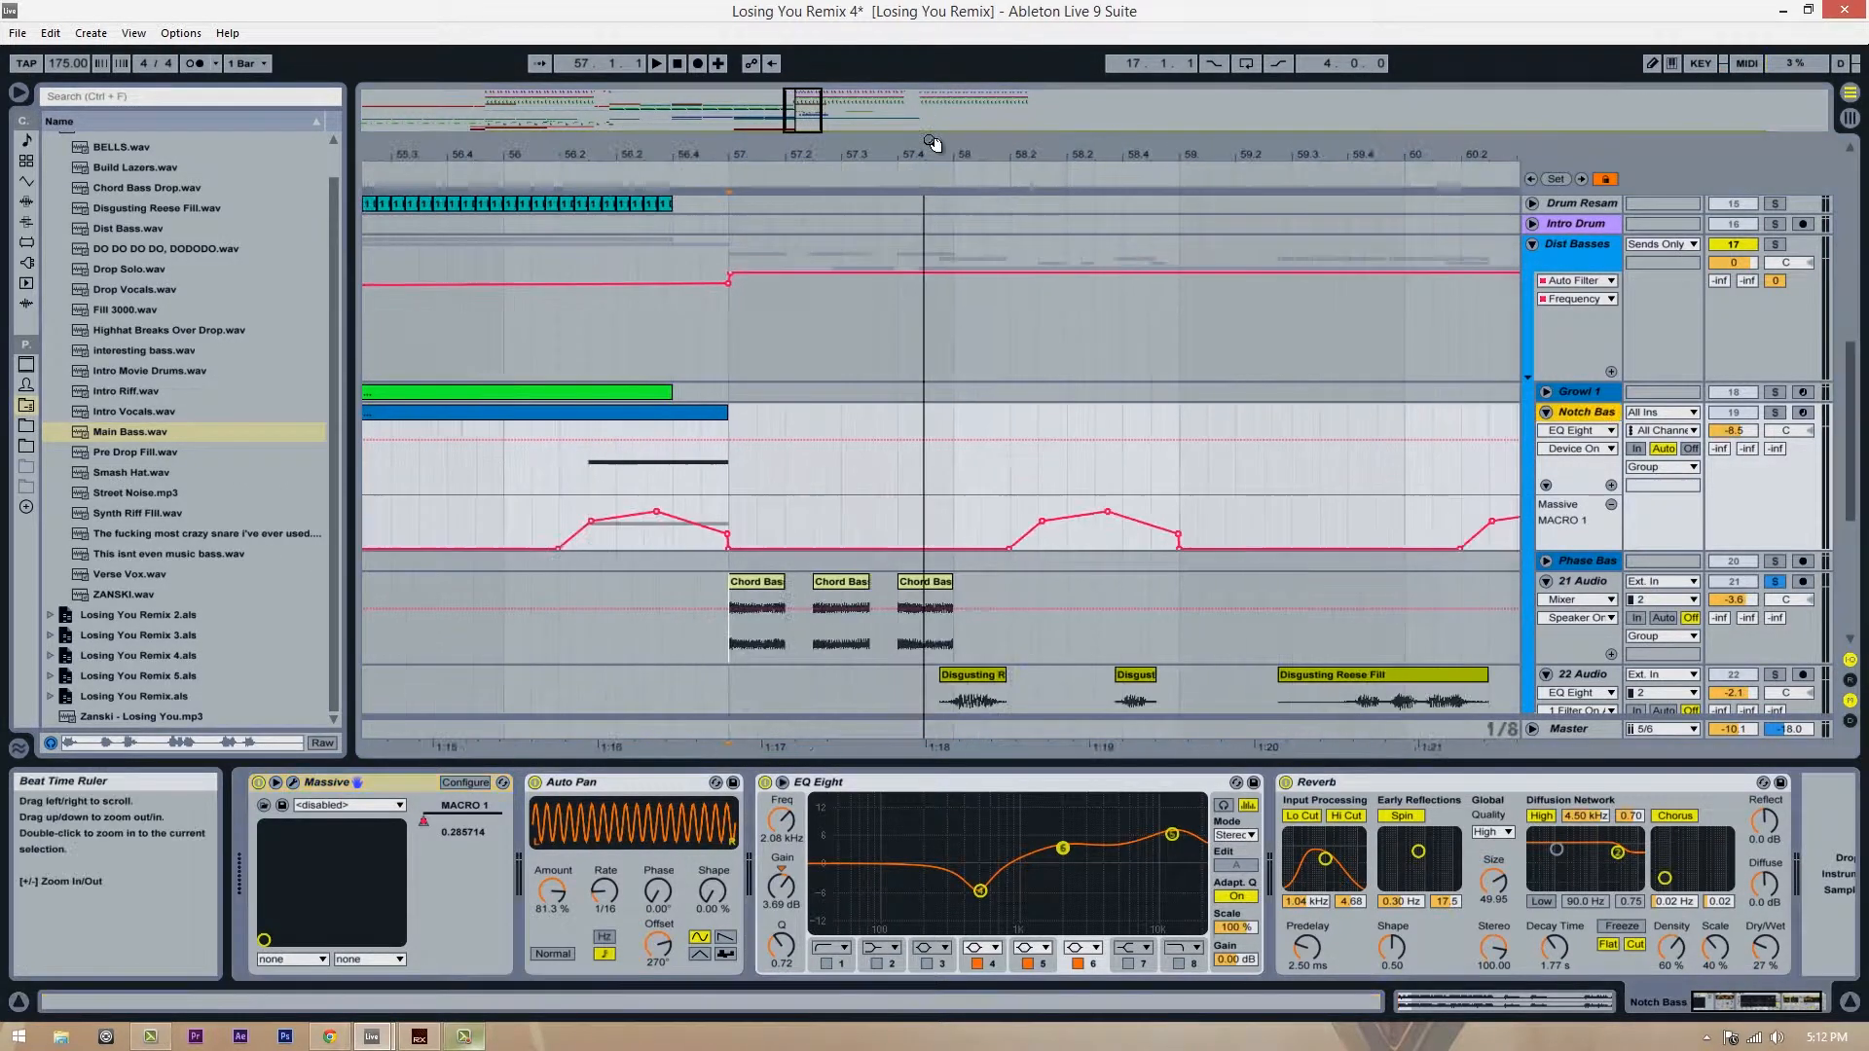
right_click(535, 783)
click(552, 785)
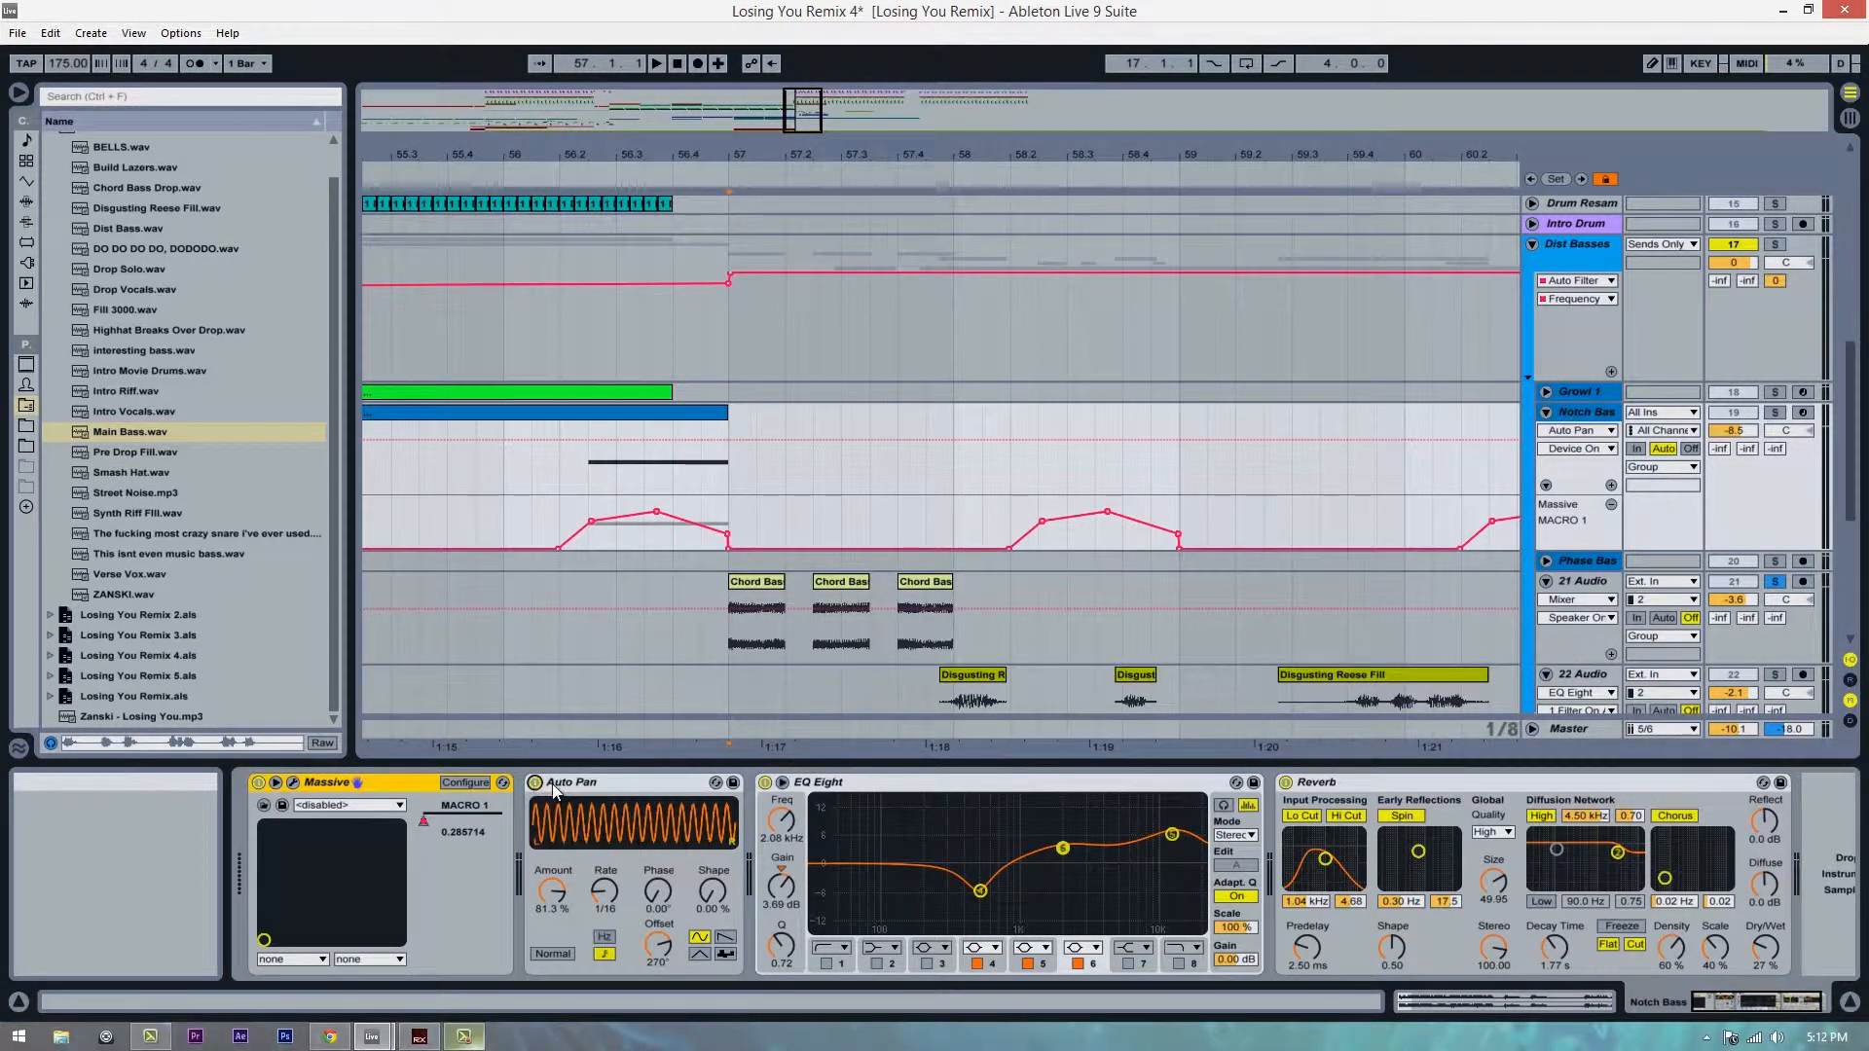
drag(728, 466, 839, 473)
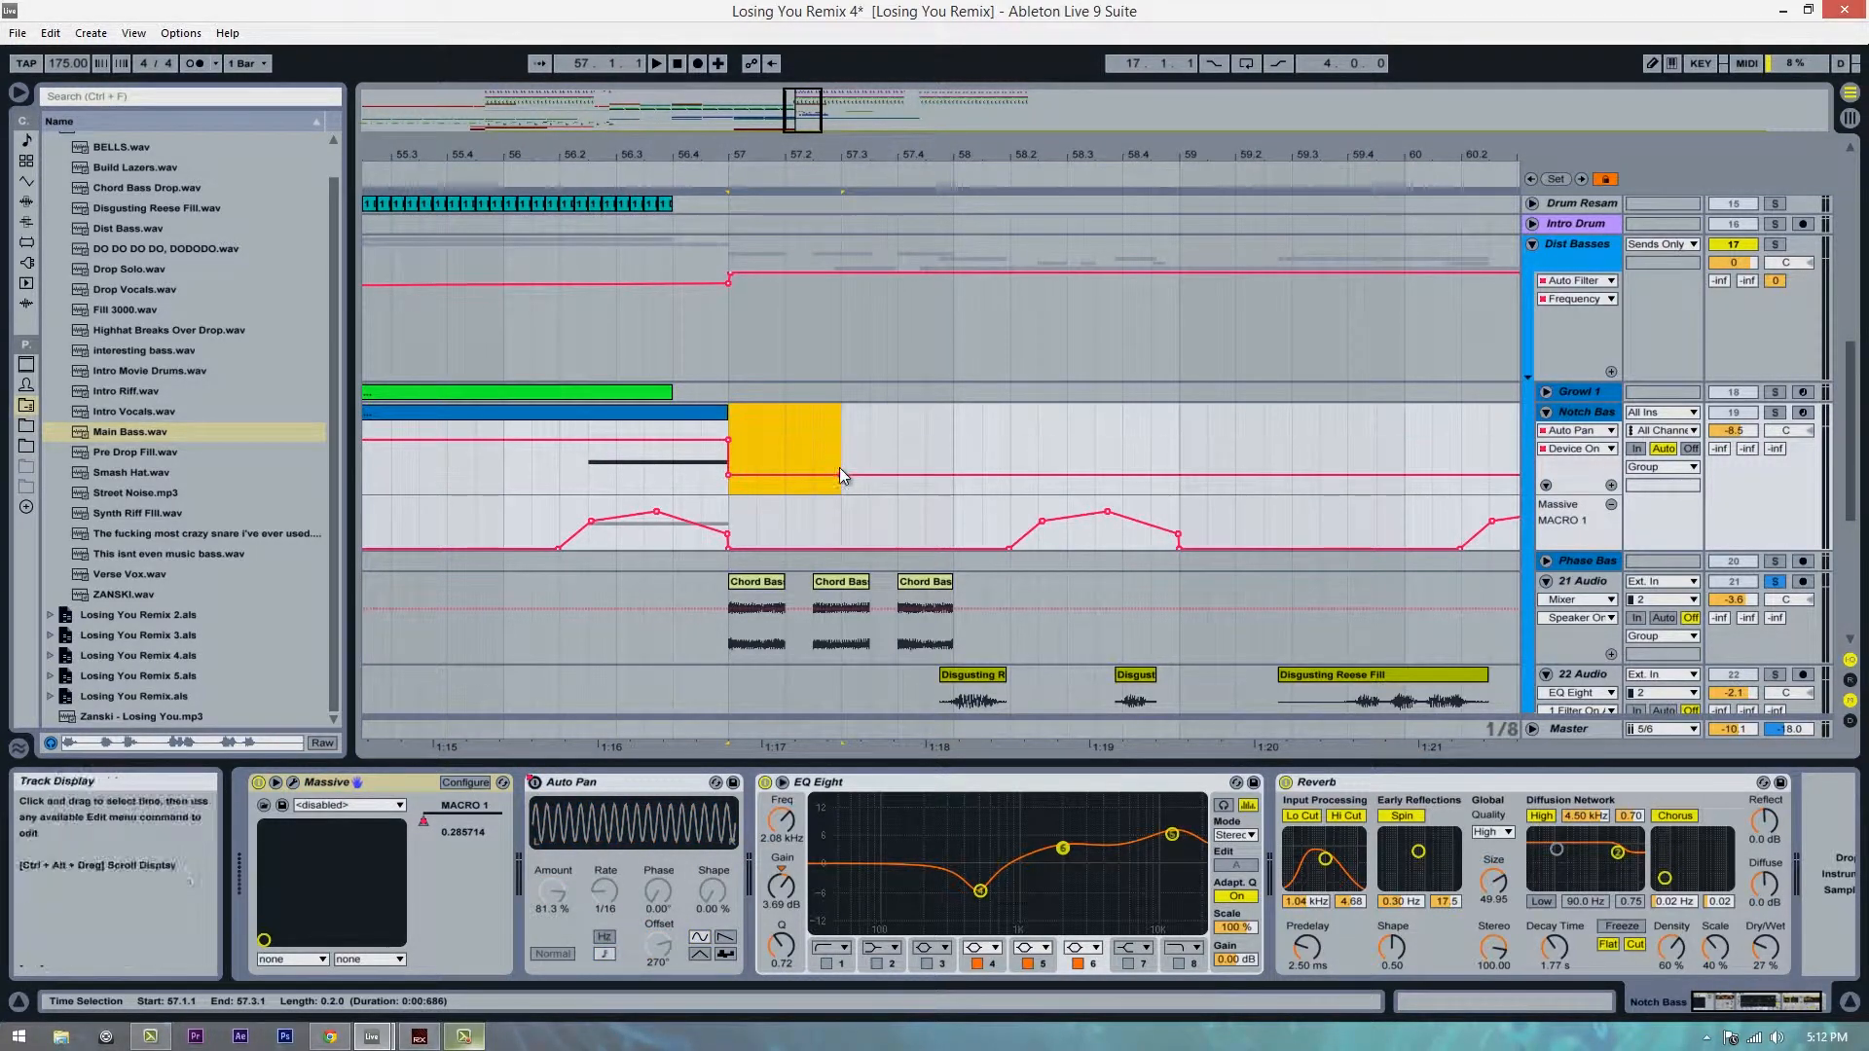
Step: Insert an empty one-bar MIDI clip on the Notch Bass track from 57.1.1 to 58.1.1 and open its notes
click(820, 418)
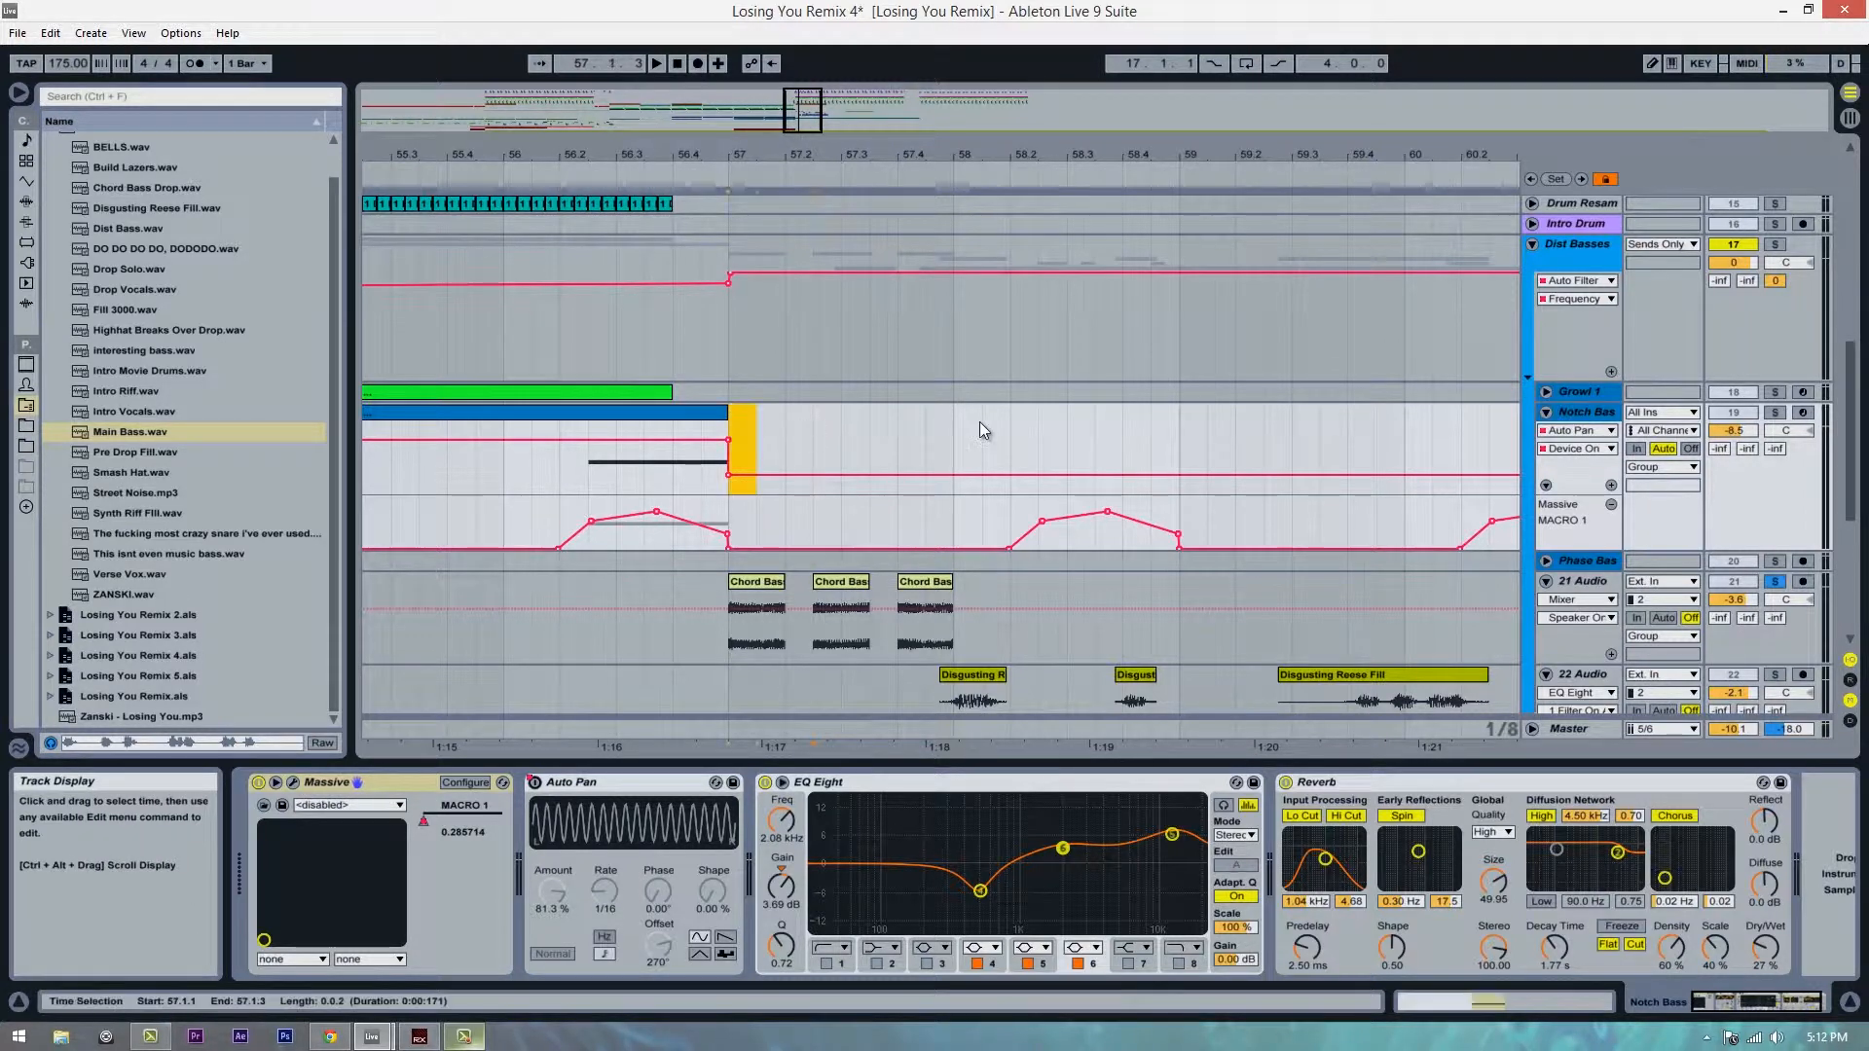
drag(979, 422, 953, 423)
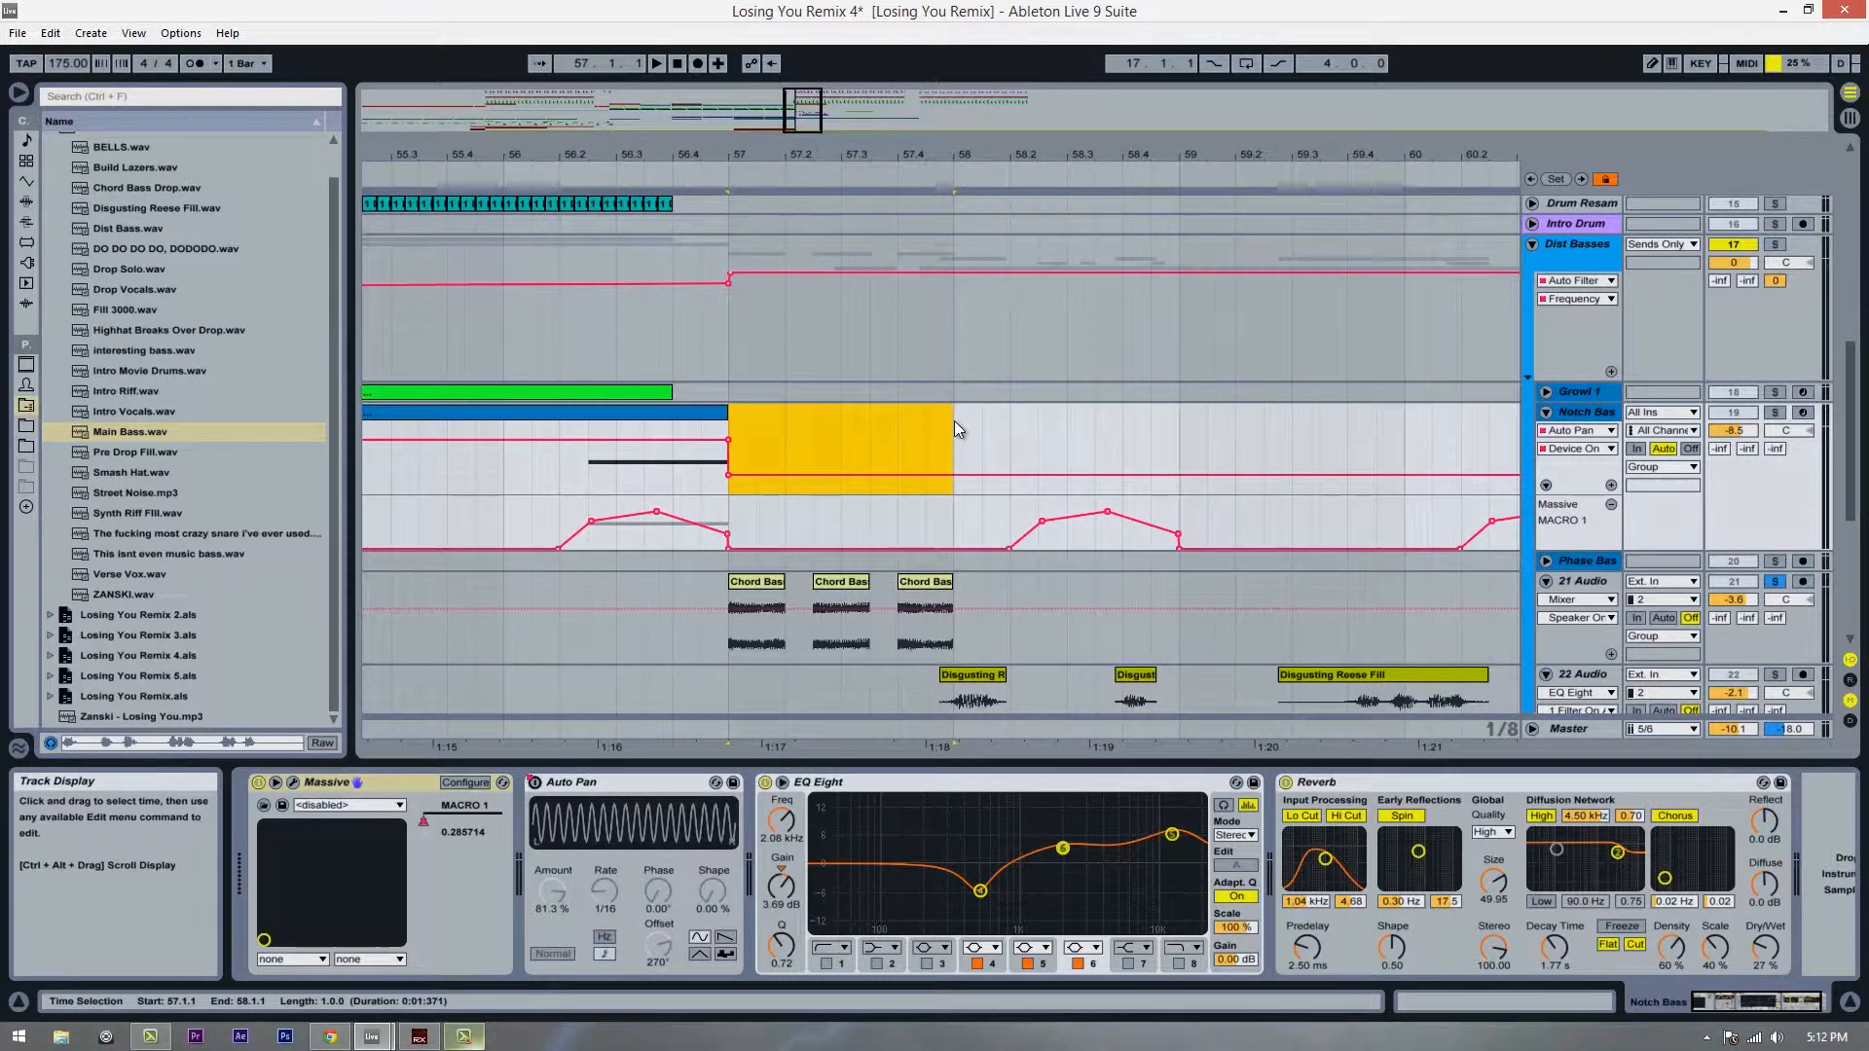
key(ctrl+shift+m)
click(905, 410)
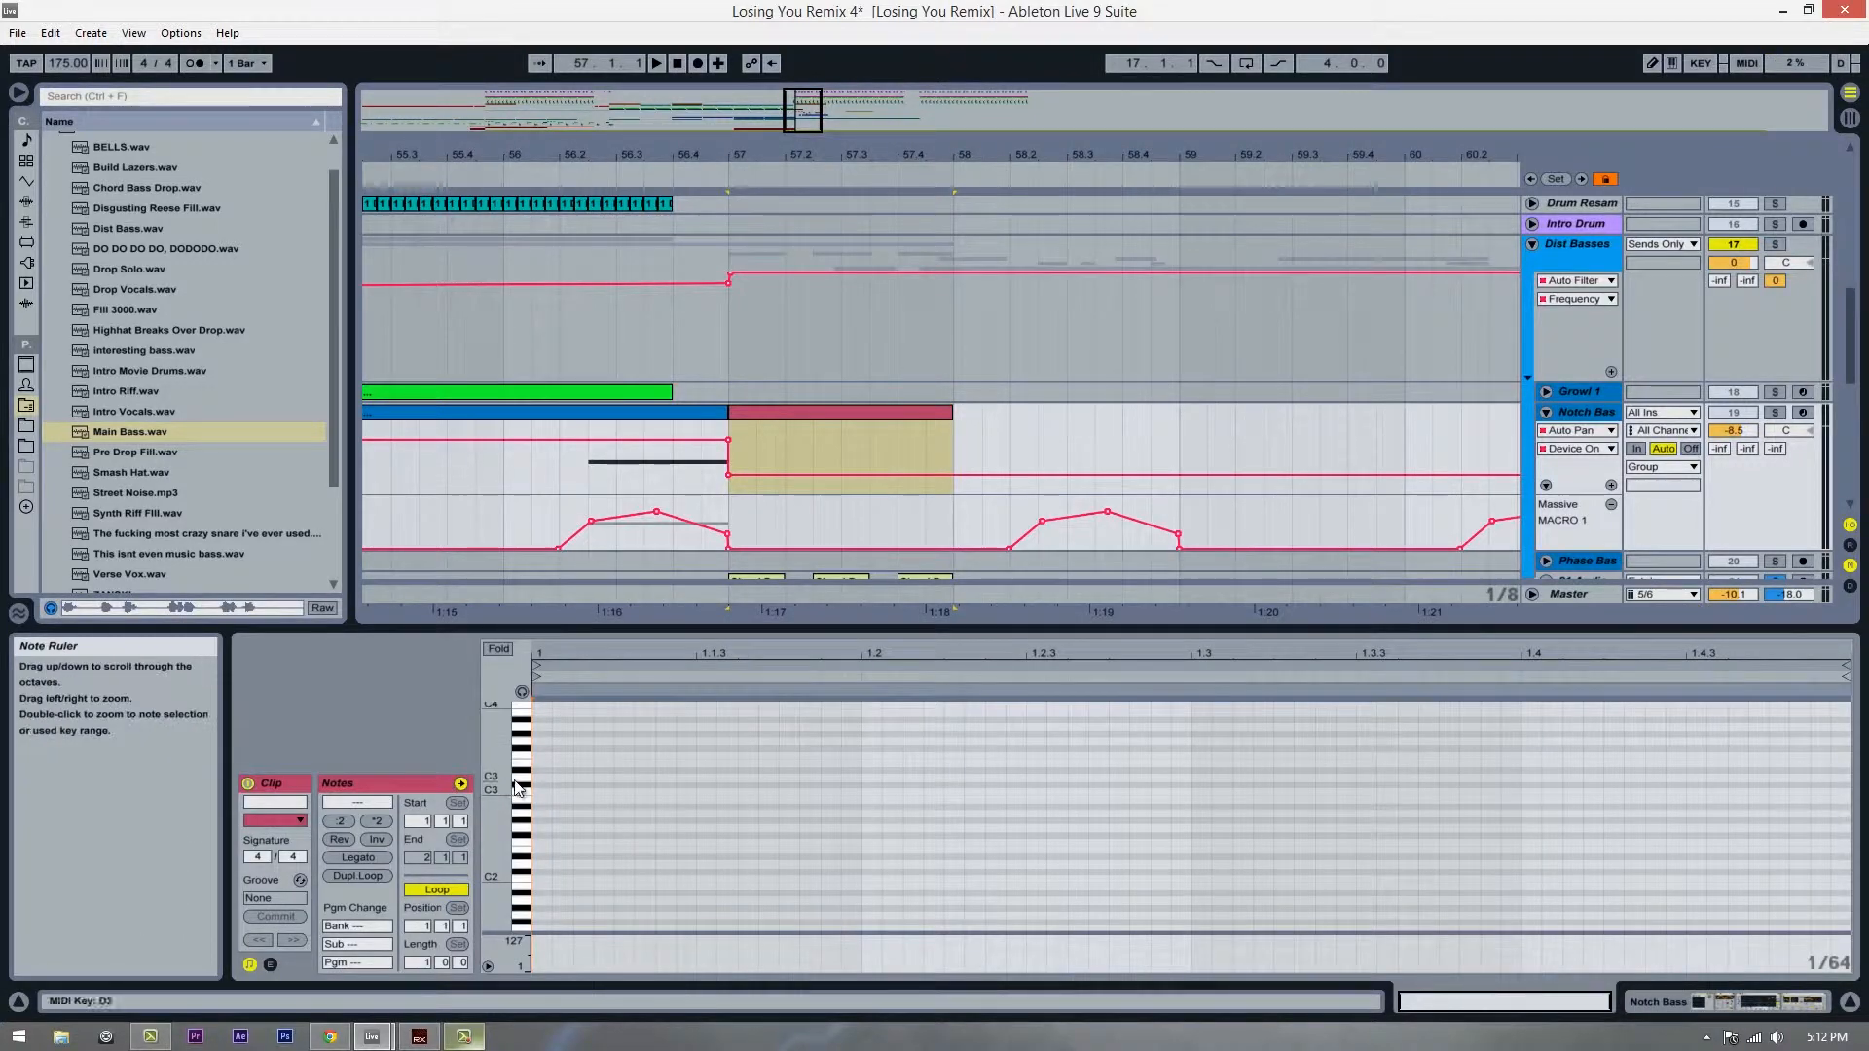
Step: Add an A2 note at the start of the new clip and transpose it down two octaves to A0
drag(518, 789, 604, 844)
double_click(542, 803)
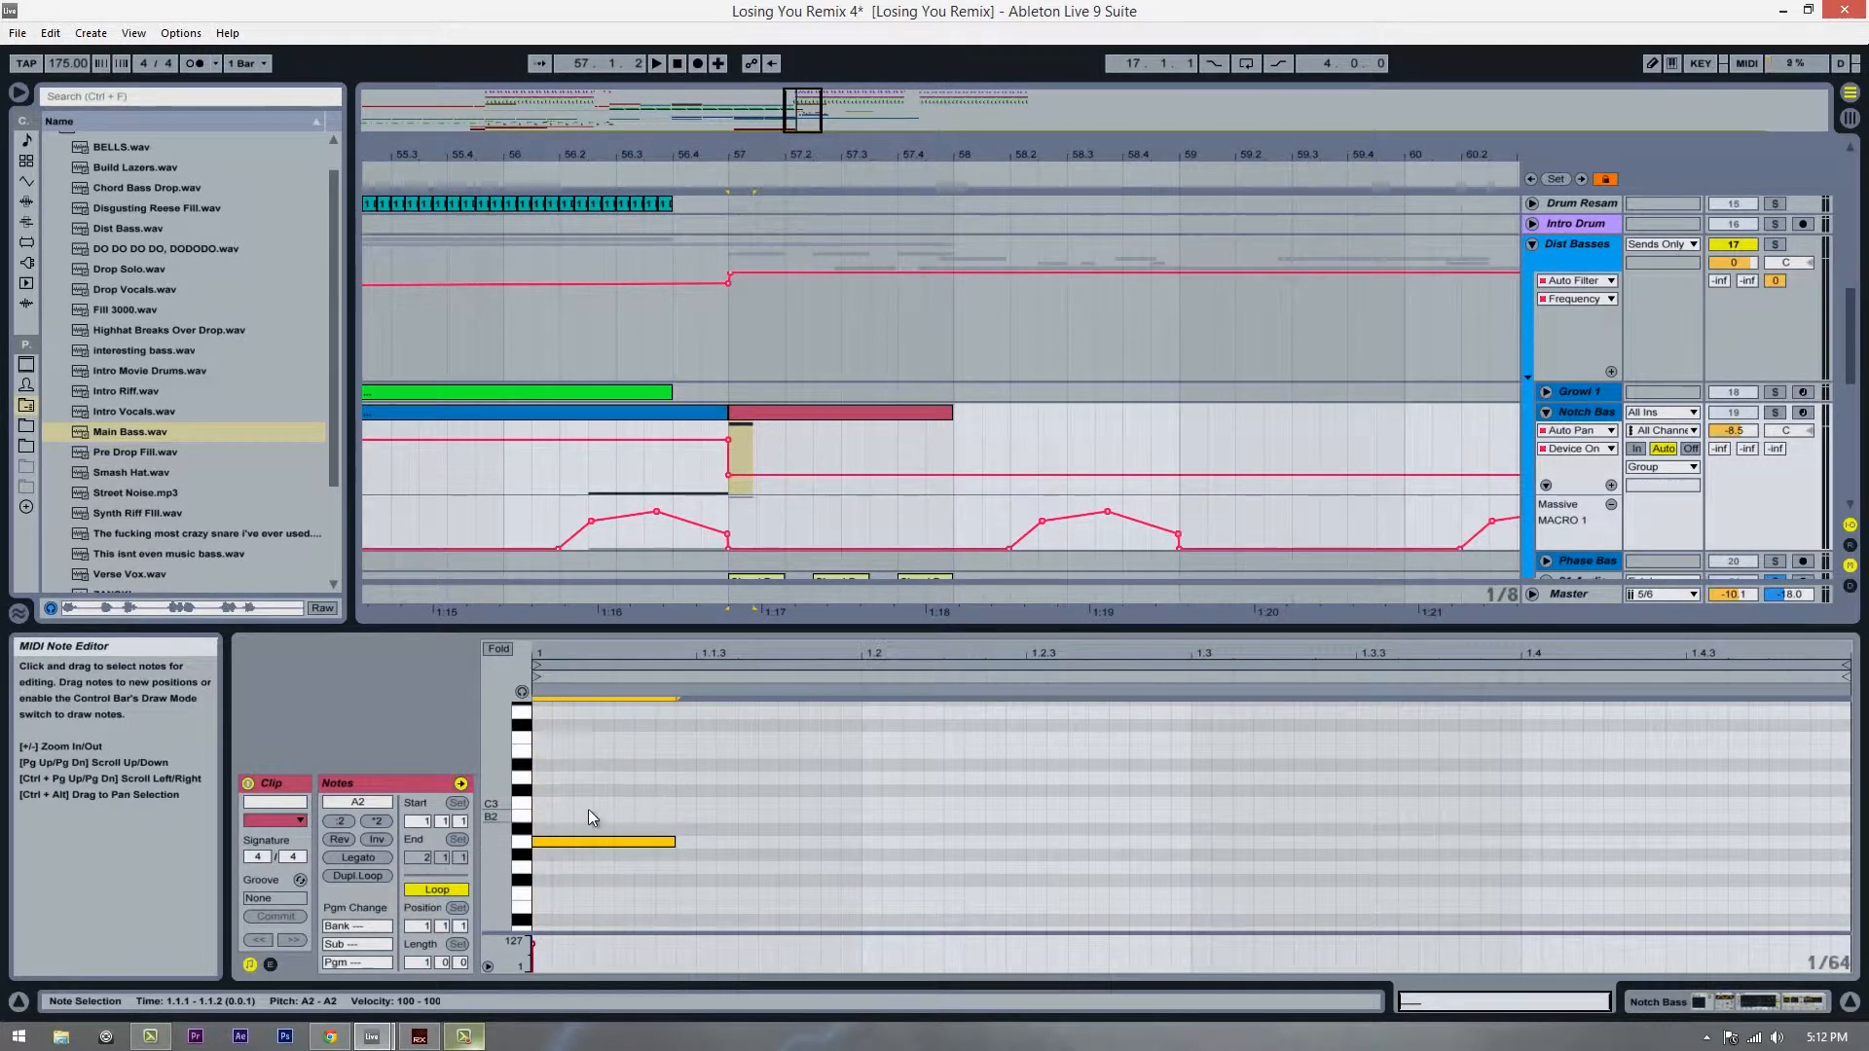
key(shift+Down)
key(shift+Down)
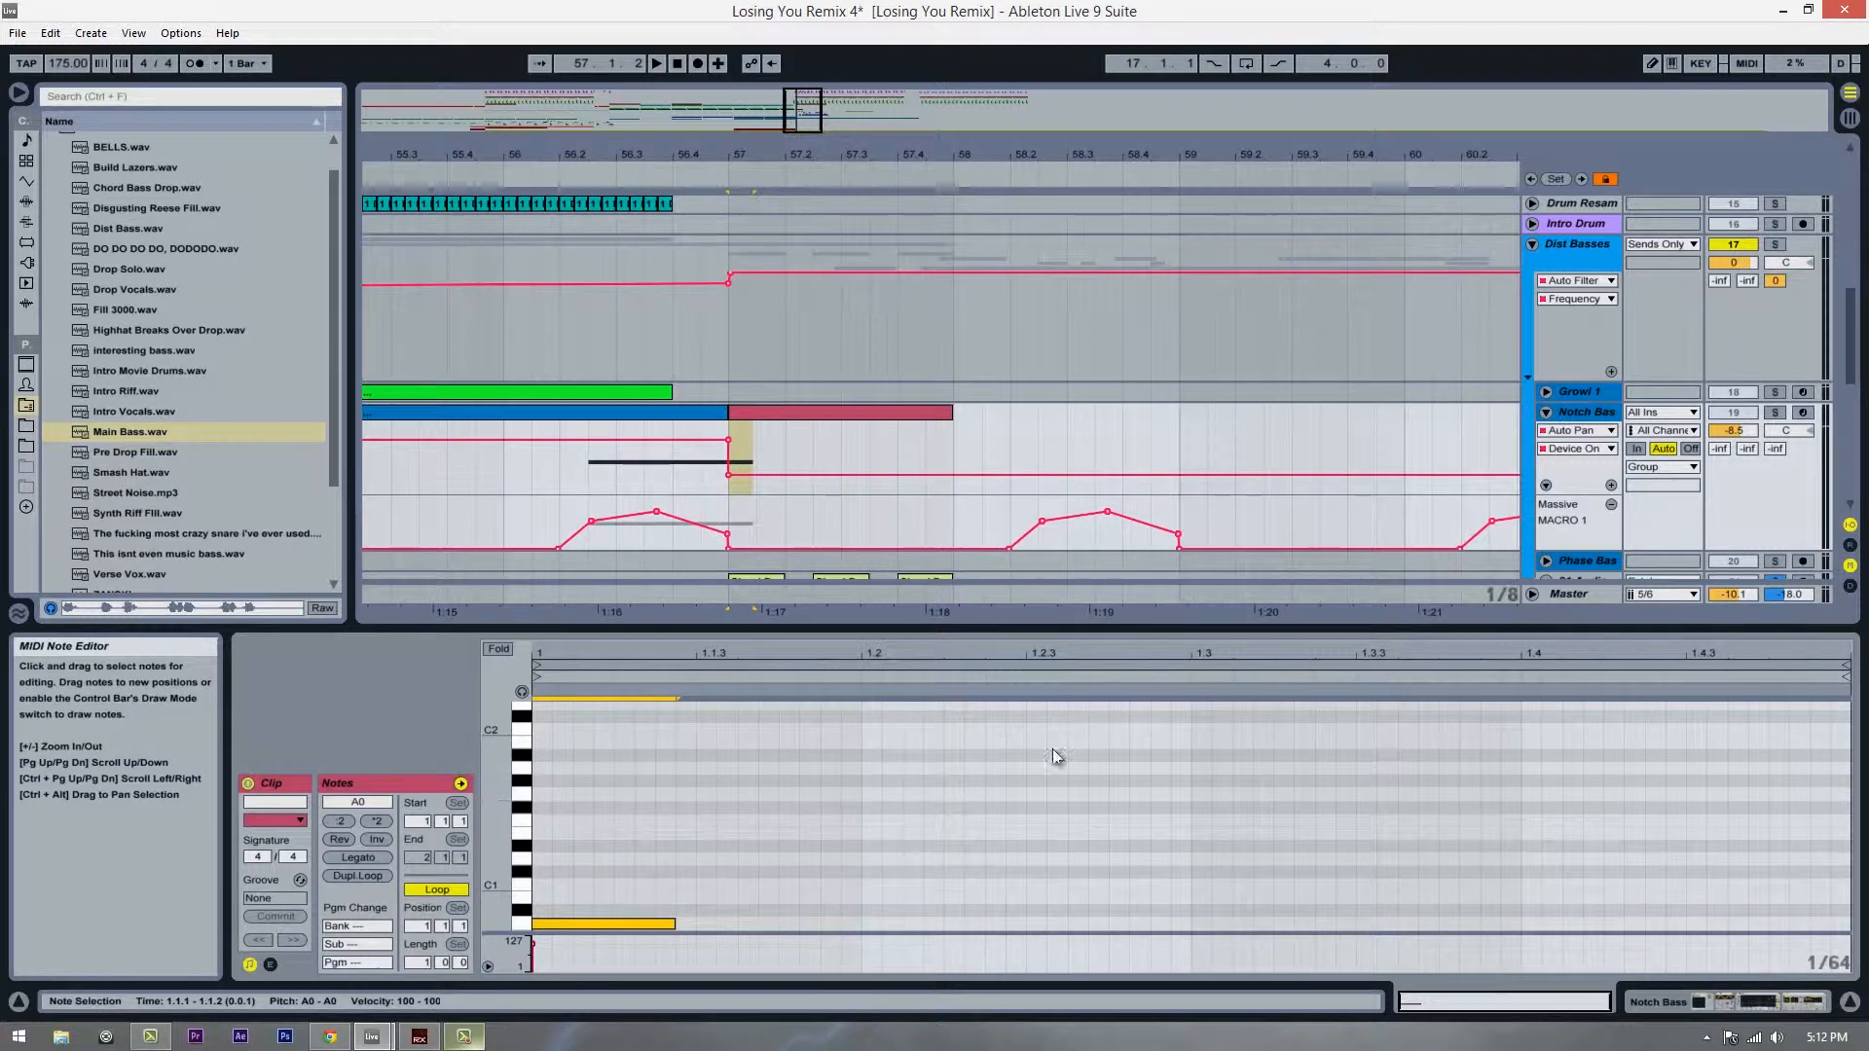
Step: Solo the Notch Bass track and play the new A0 note
key(space)
key(space)
click(1775, 412)
key(space)
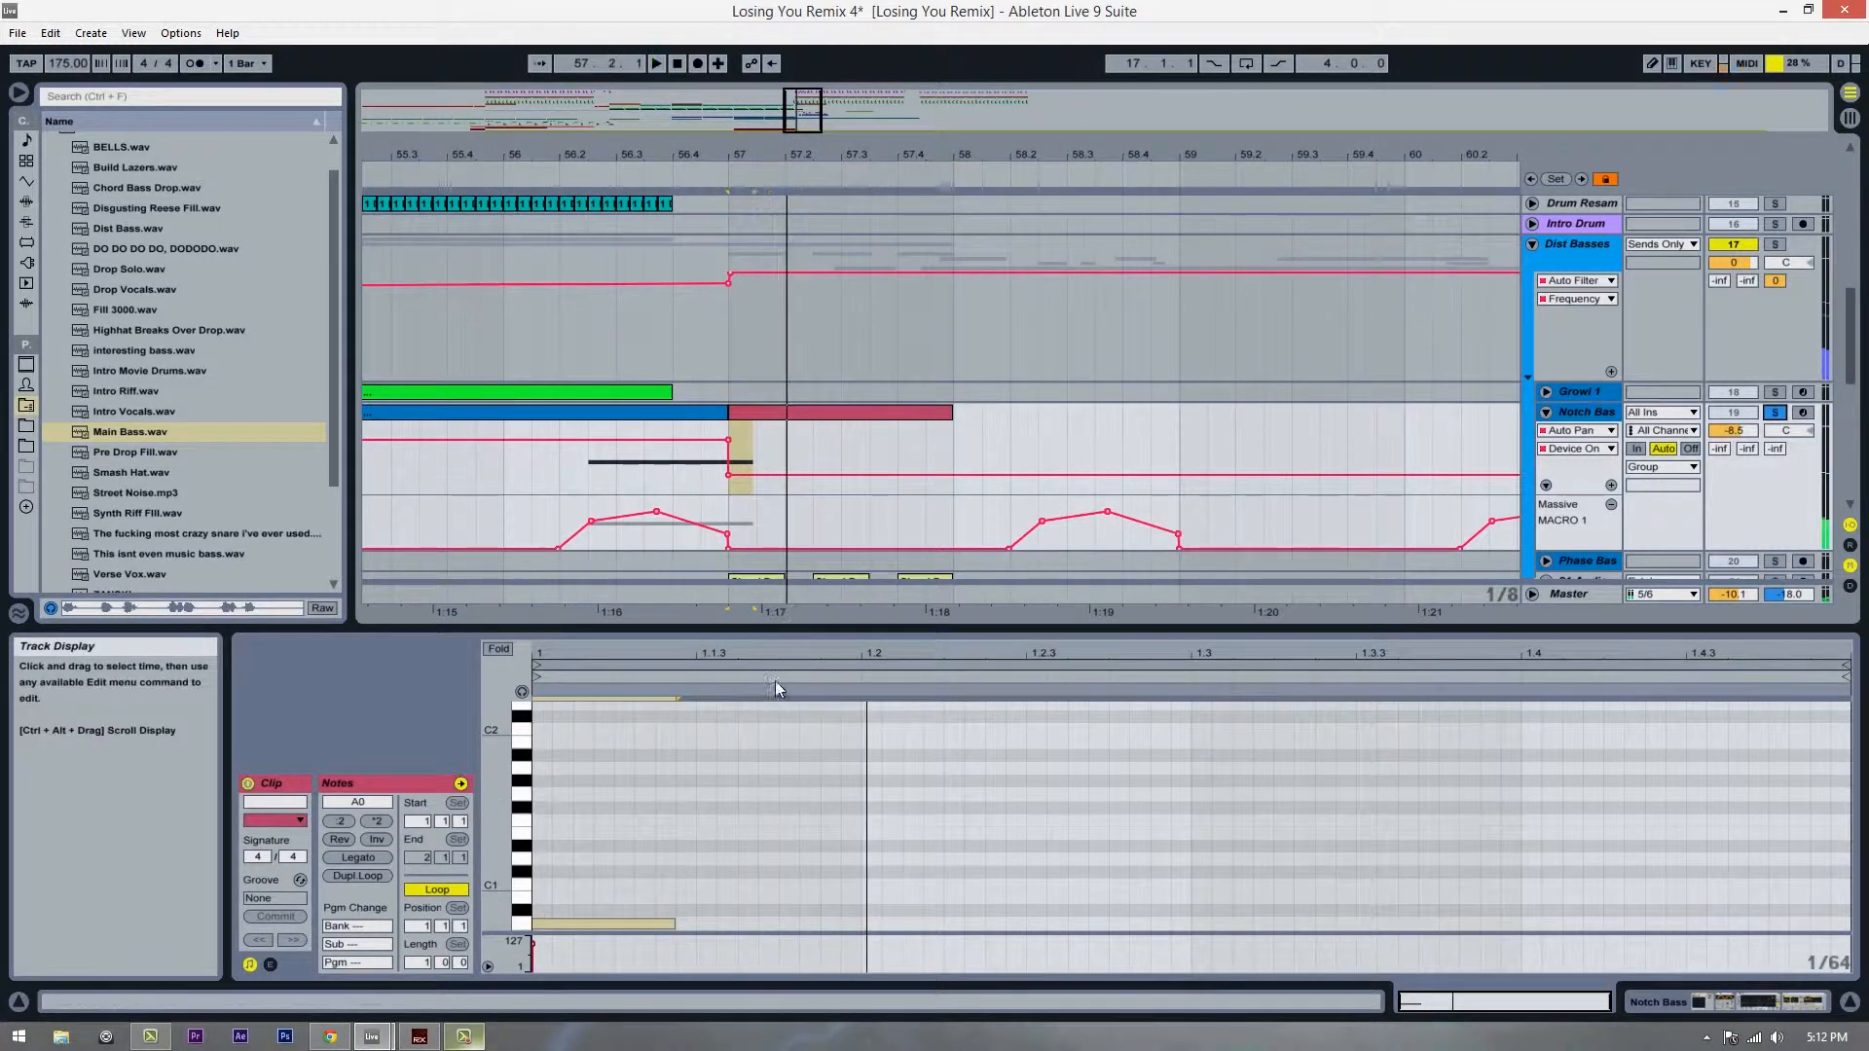
Step: Lengthen the A0 note to one beat, repeat it at 1.2.3 and 1.4 to match the chord bass rhythm, and play it
scroll(870, 334, down, 3)
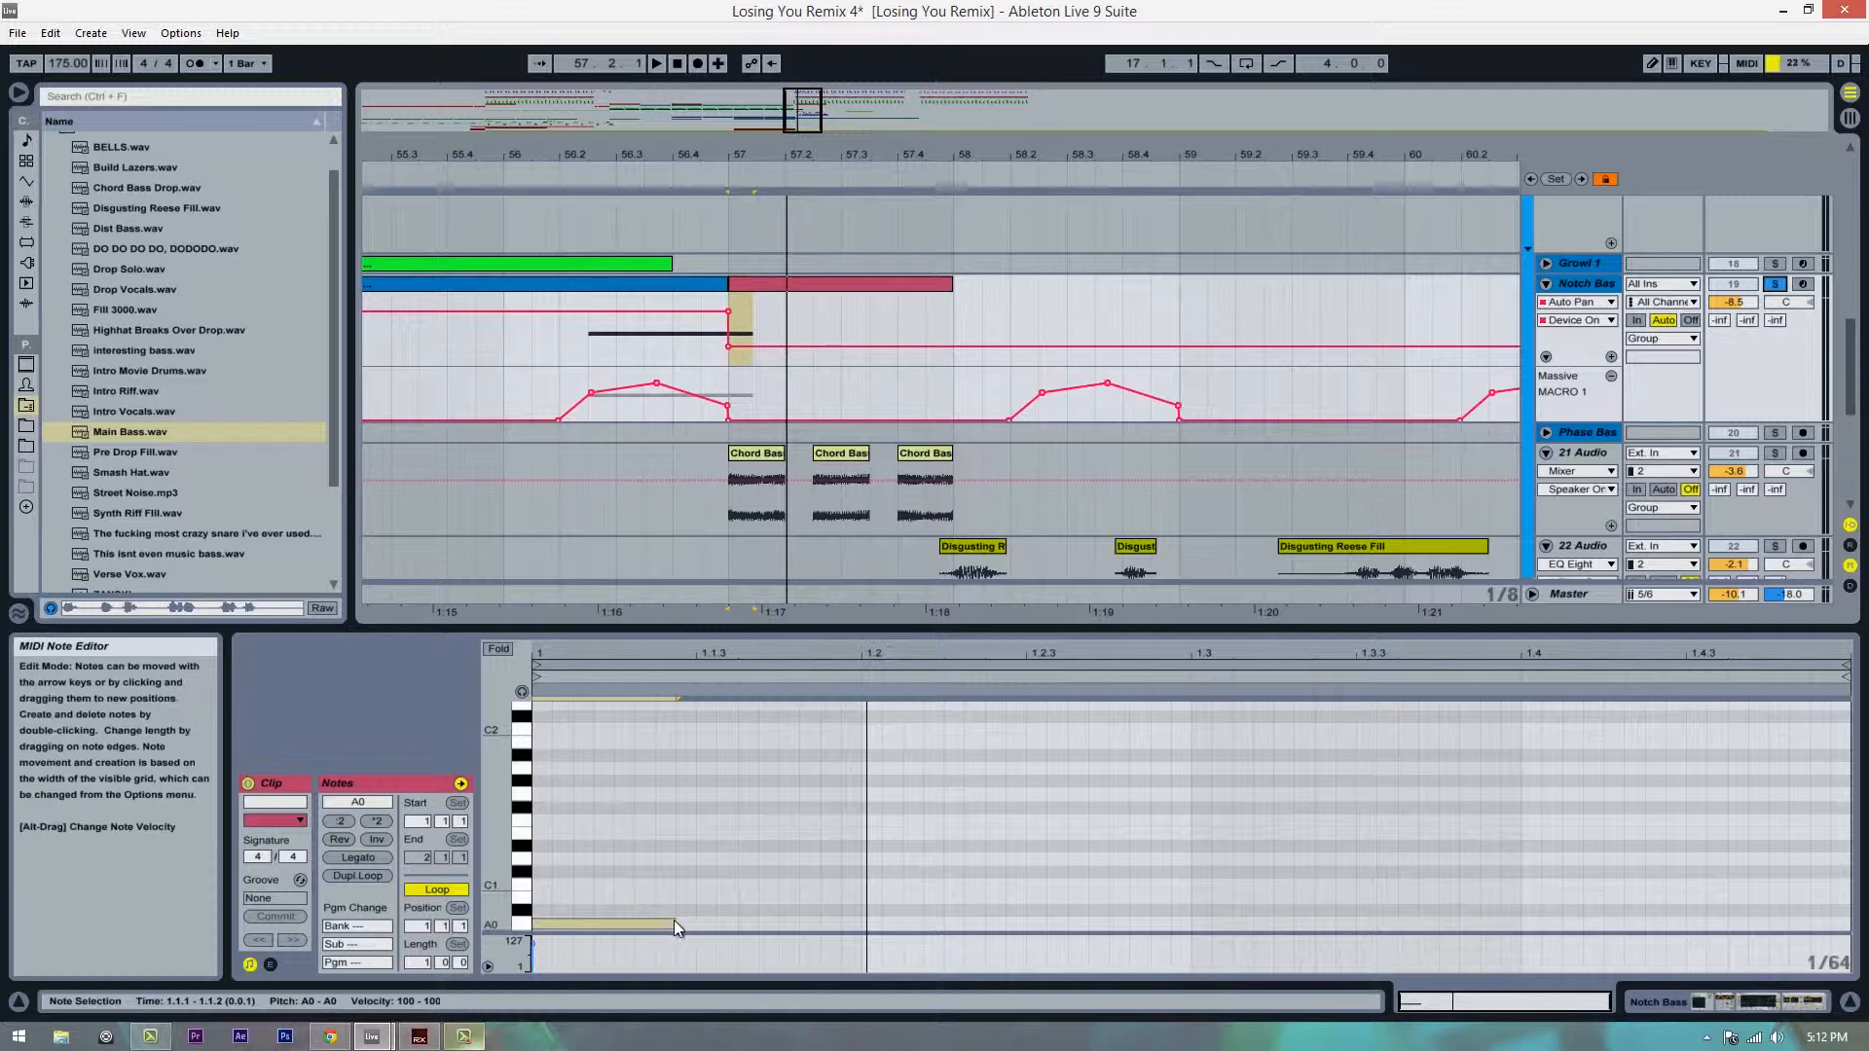
drag(675, 921, 852, 920)
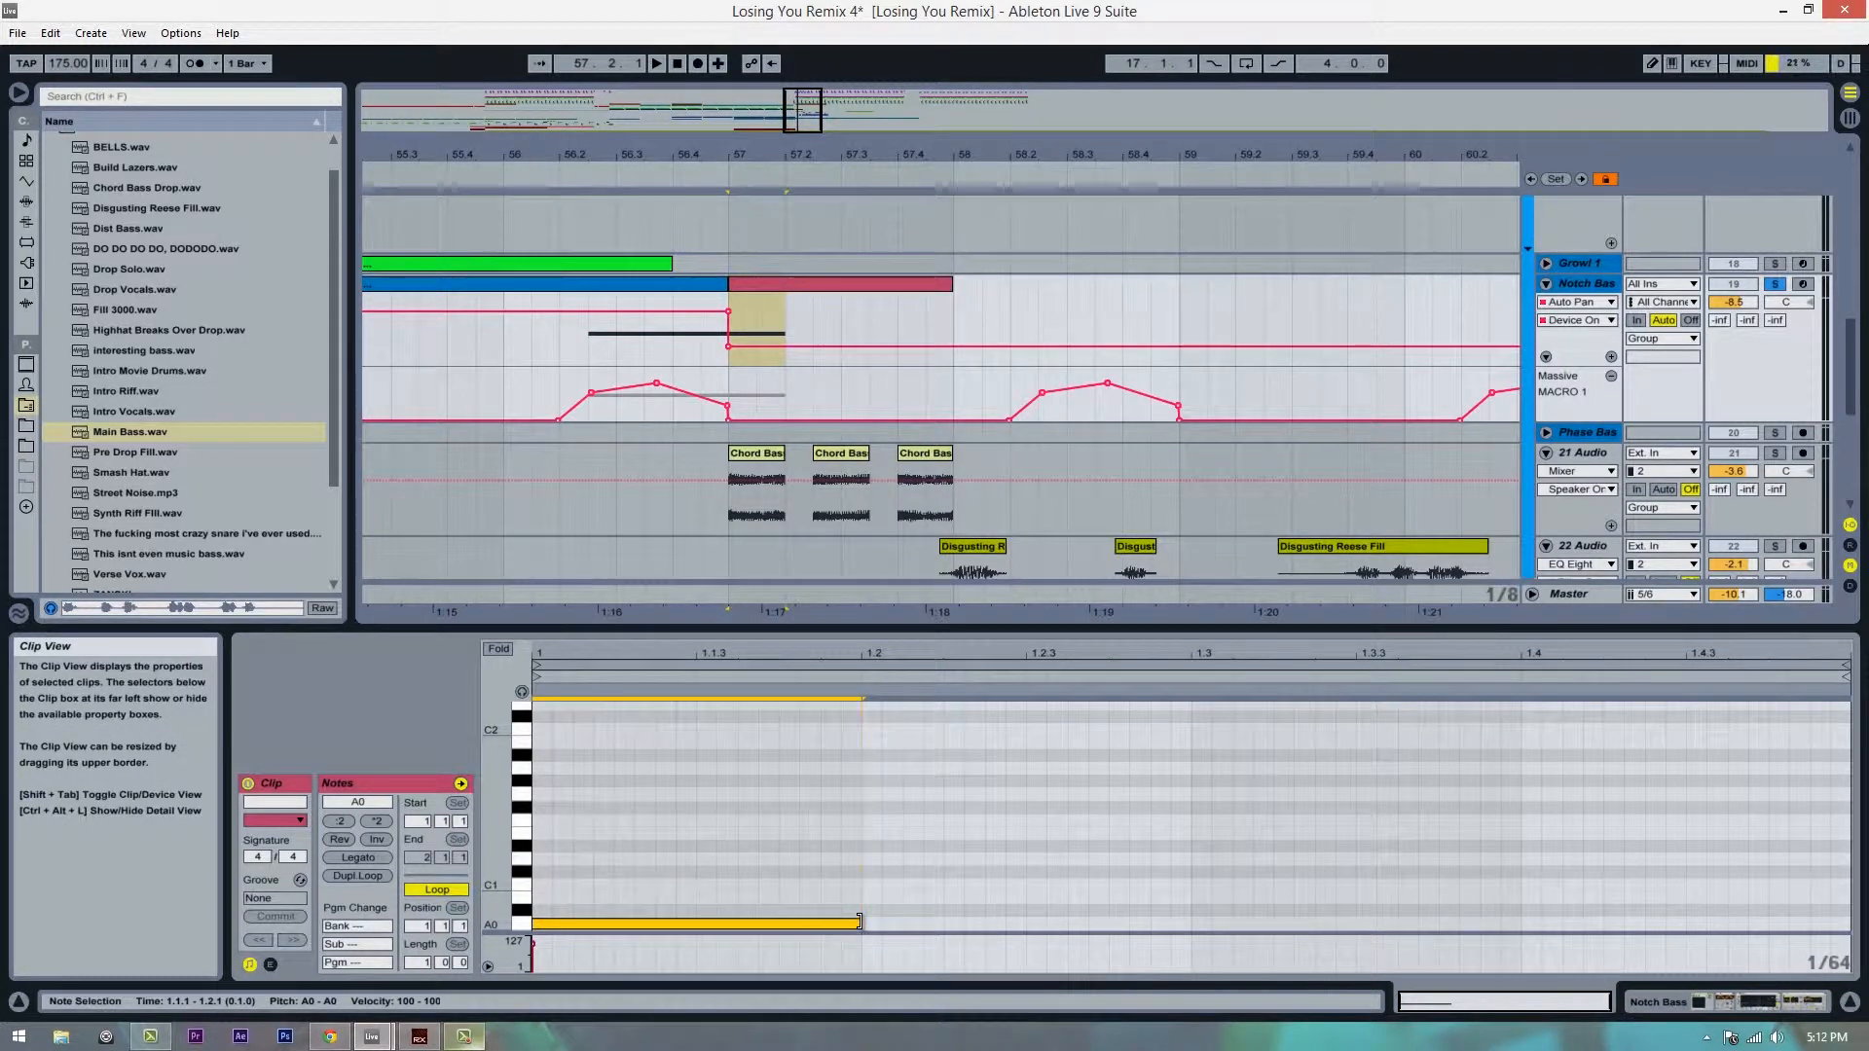
scroll(1042, 913, down, 2)
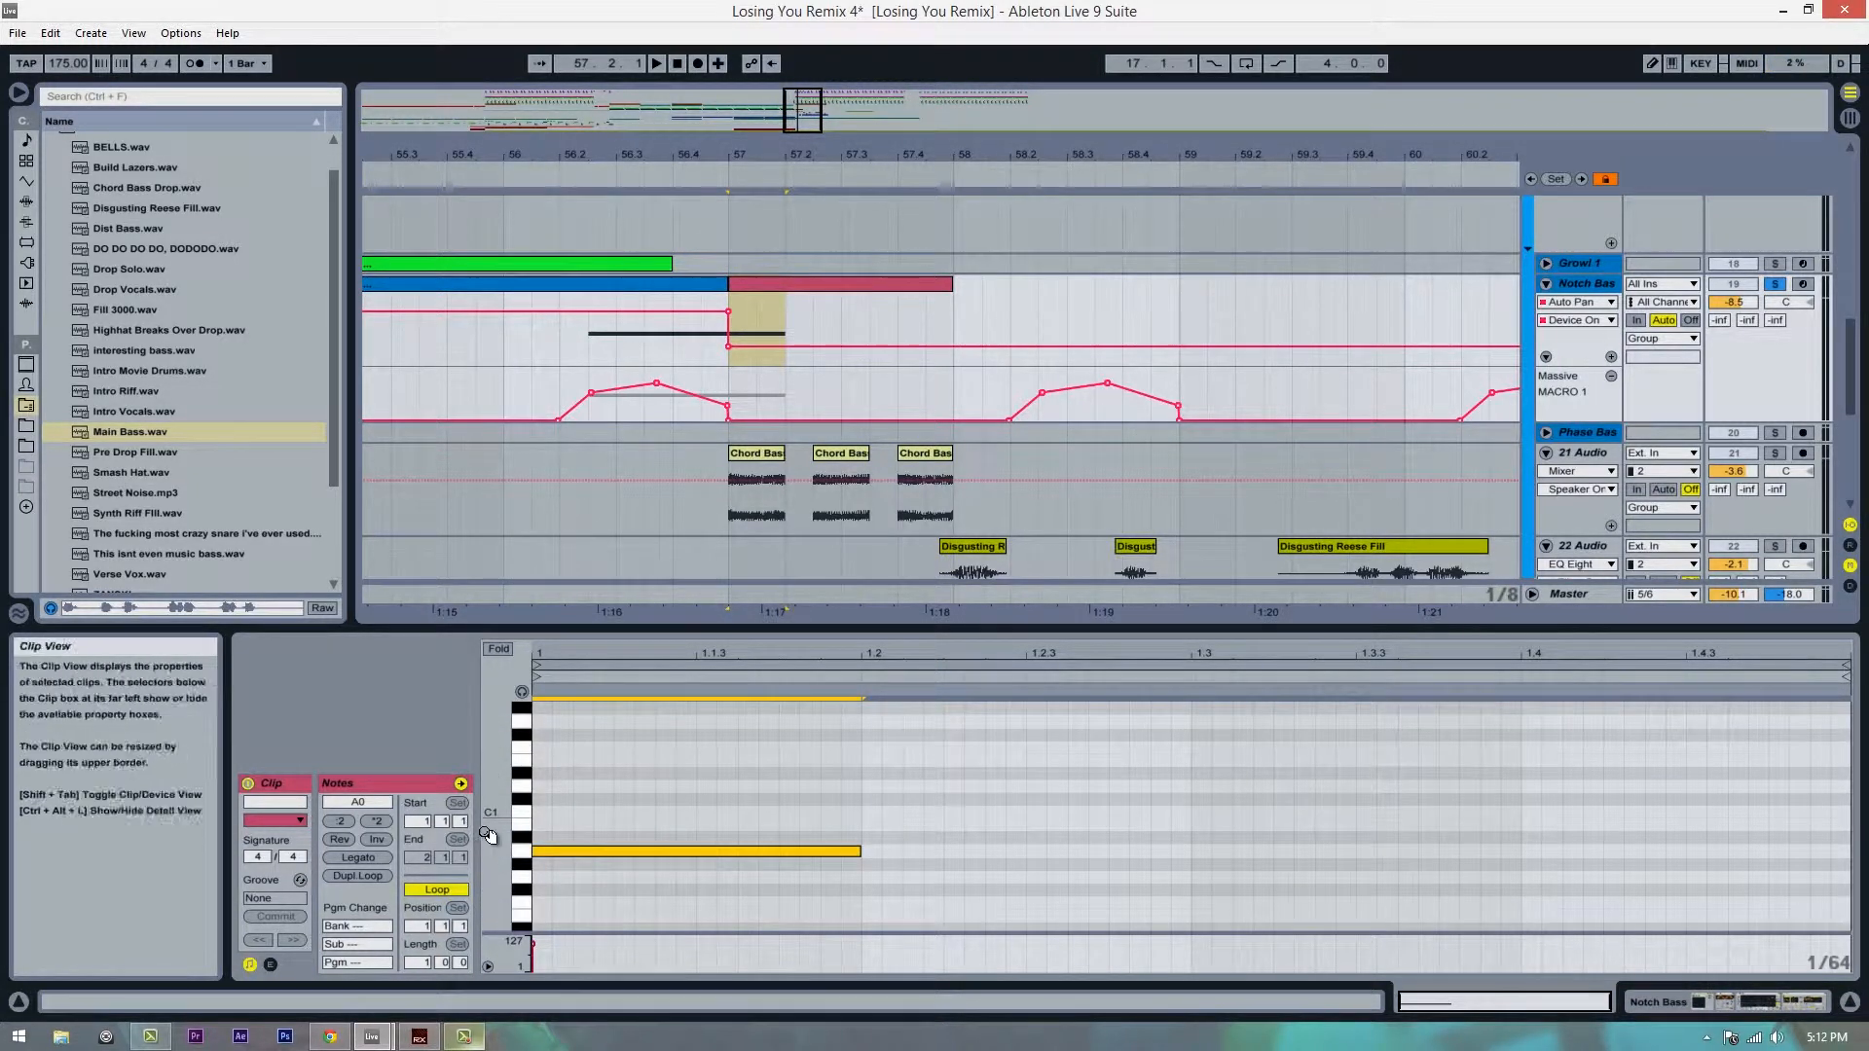
drag(491, 834, 1596, 867)
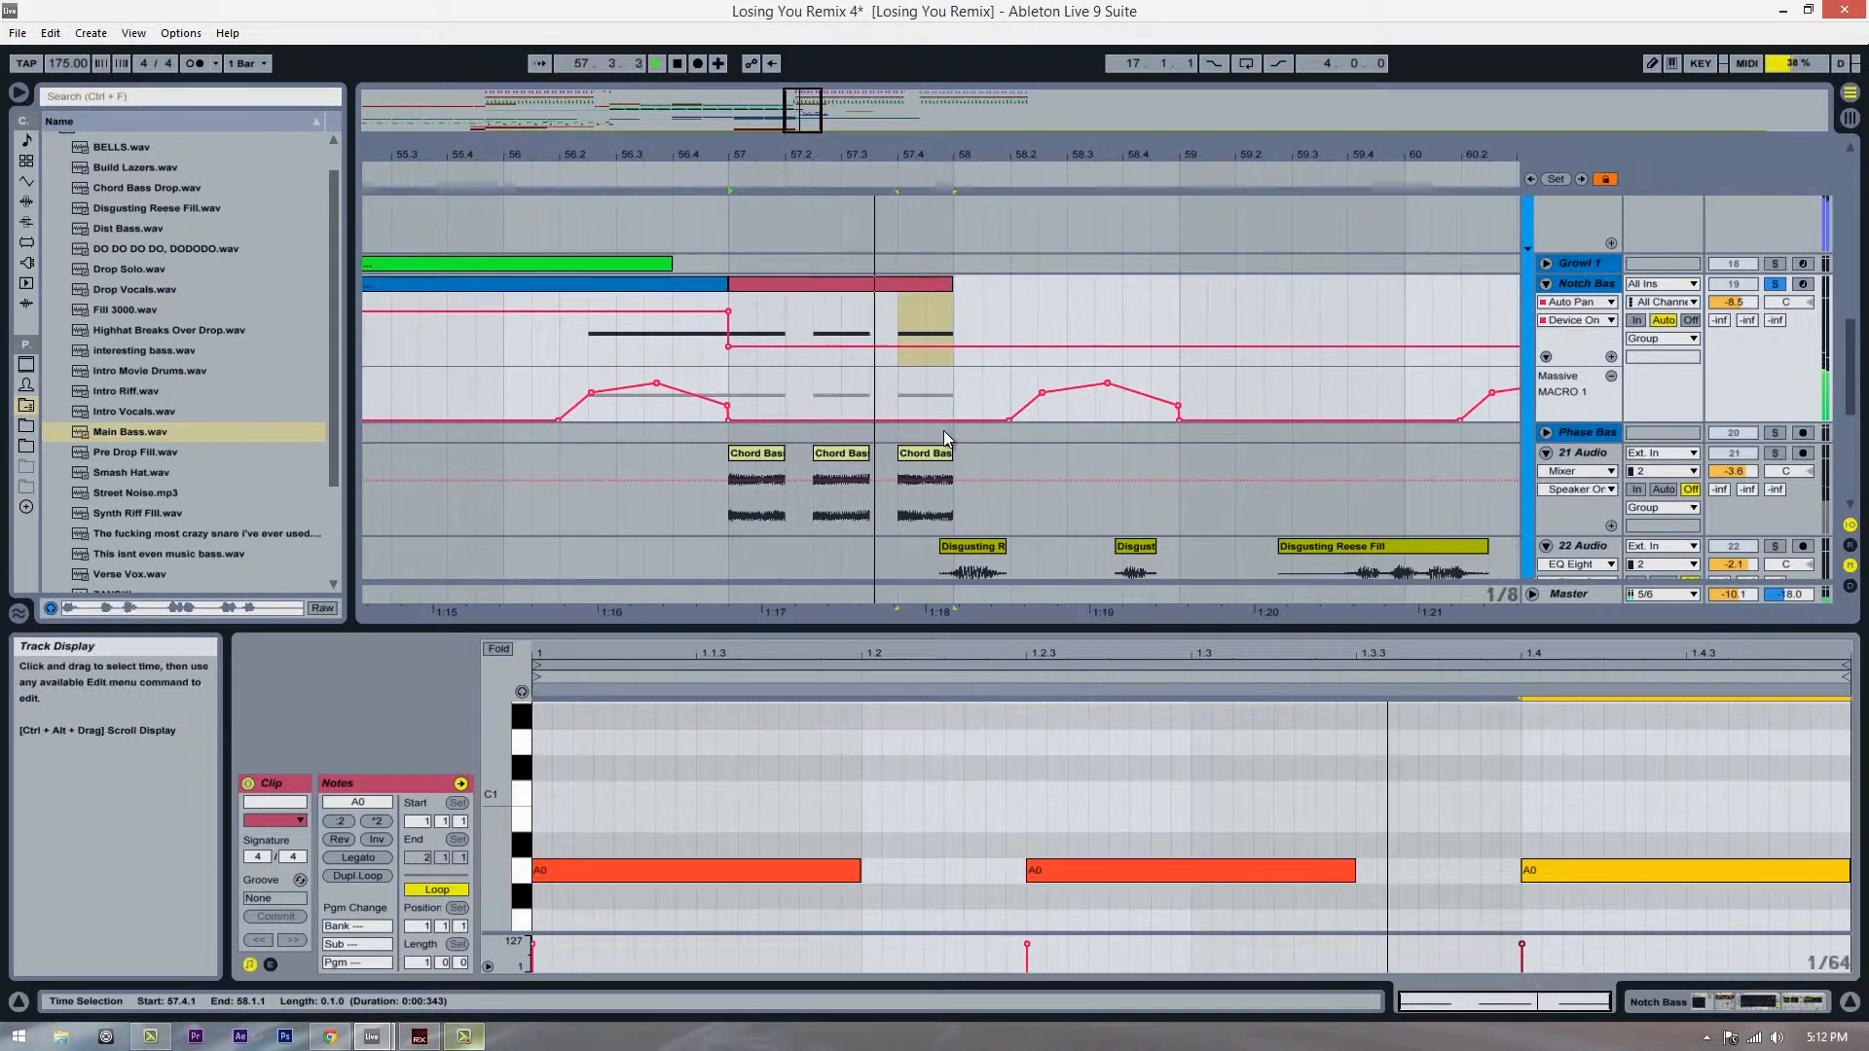
Step: Show the Massive MACRO 1 automation on the Notch Bass track, raise a peak at 57.2.1 and play the result
click(839, 329)
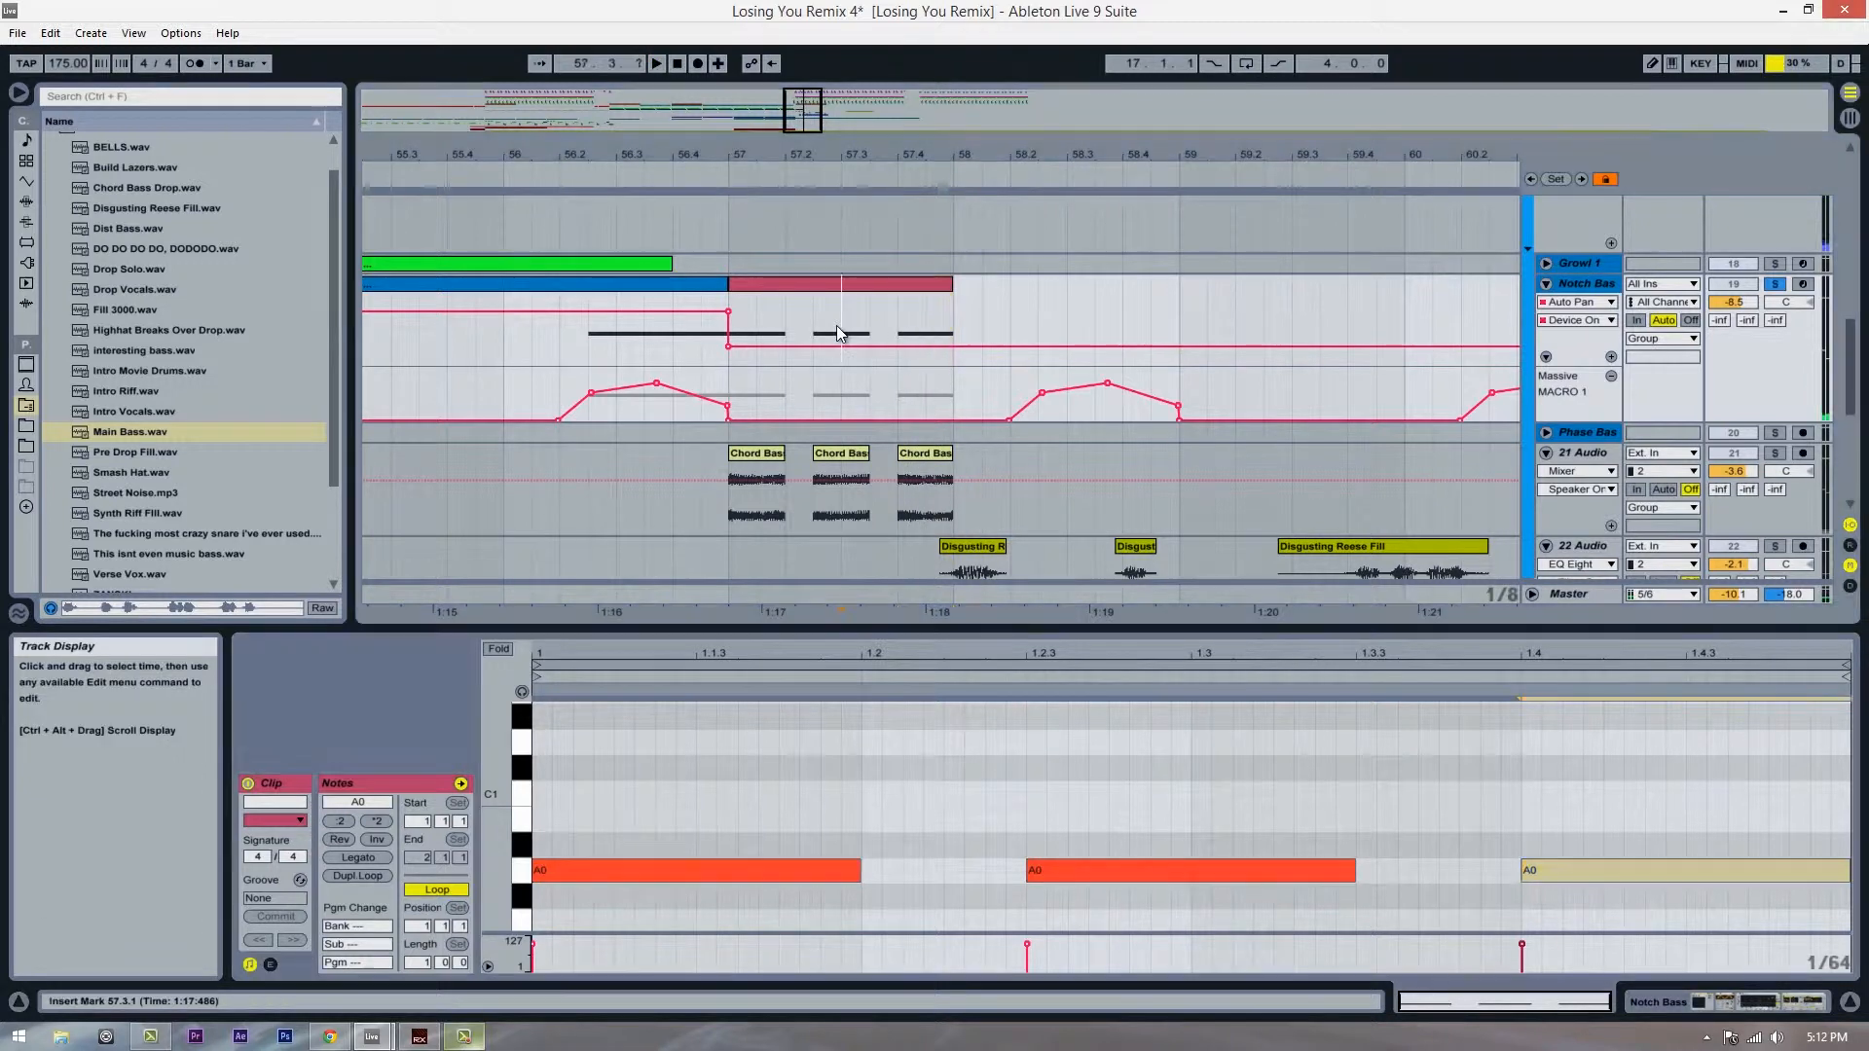
click(1589, 284)
click(424, 824)
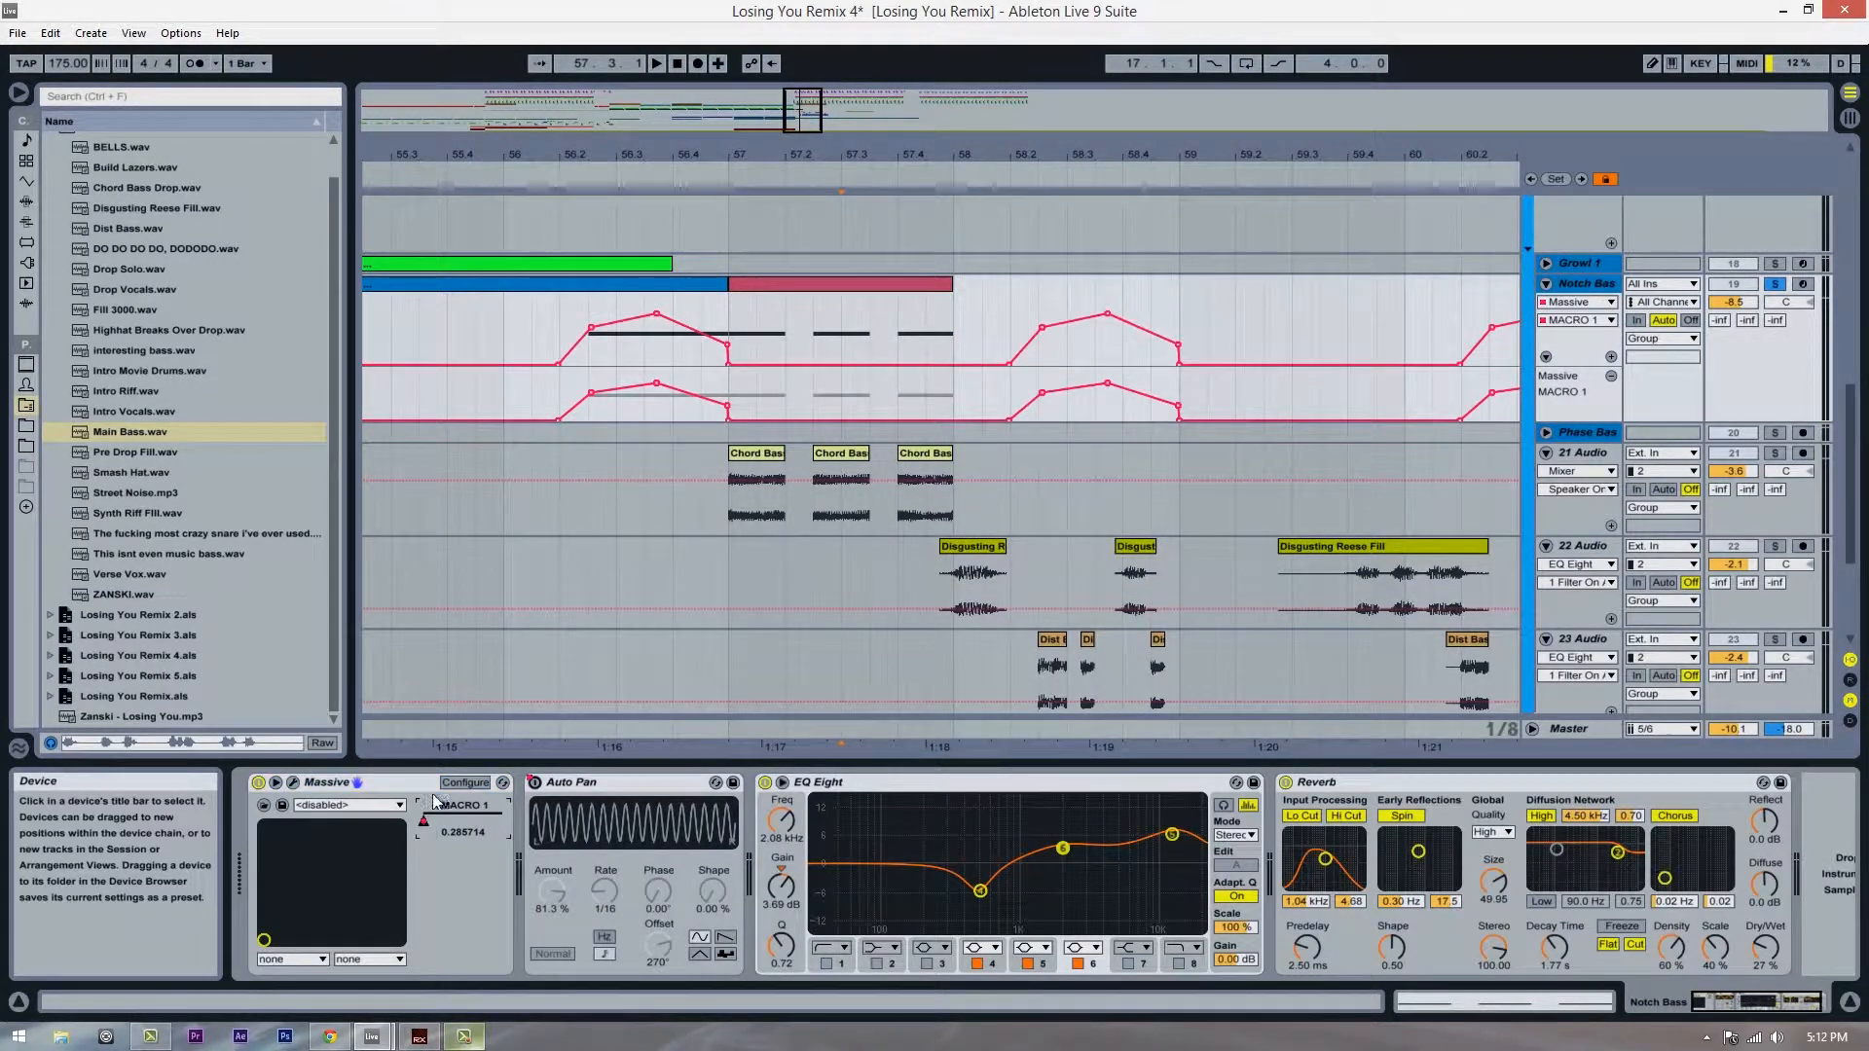
drag(783, 364, 785, 312)
key(space)
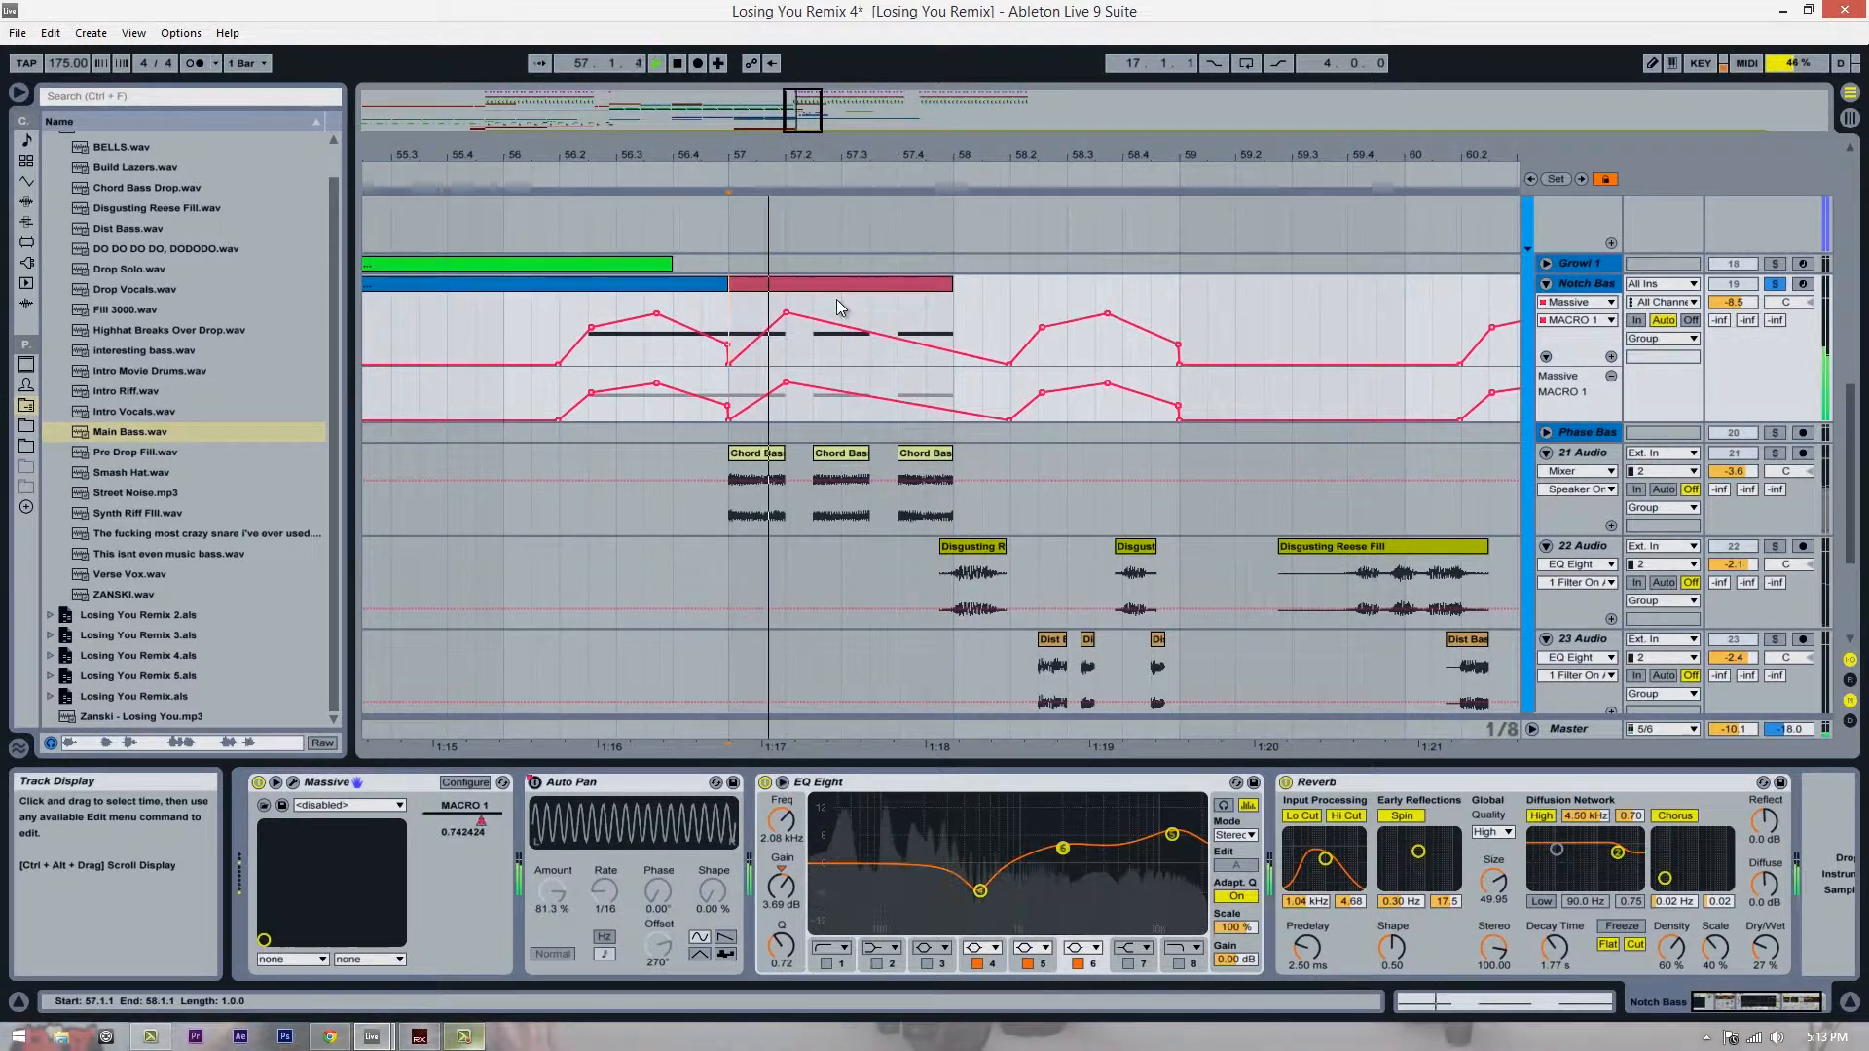
Step: Reshape the MACRO 1 curve over the first note with an early peak after 57.1.1 and a lower point at 57.2.1, auditioning it
key(space)
mouse_move(785, 313)
mouse_down()
mouse_move(729, 315)
mouse_move(784, 351)
mouse_up()
key(space)
key(space)
key(space)
key(space)
key(space)
Step: Extend the MACRO 1 curve with a dip under the second note and a rise through the third note to a peak at 58.1.1
click(813, 353)
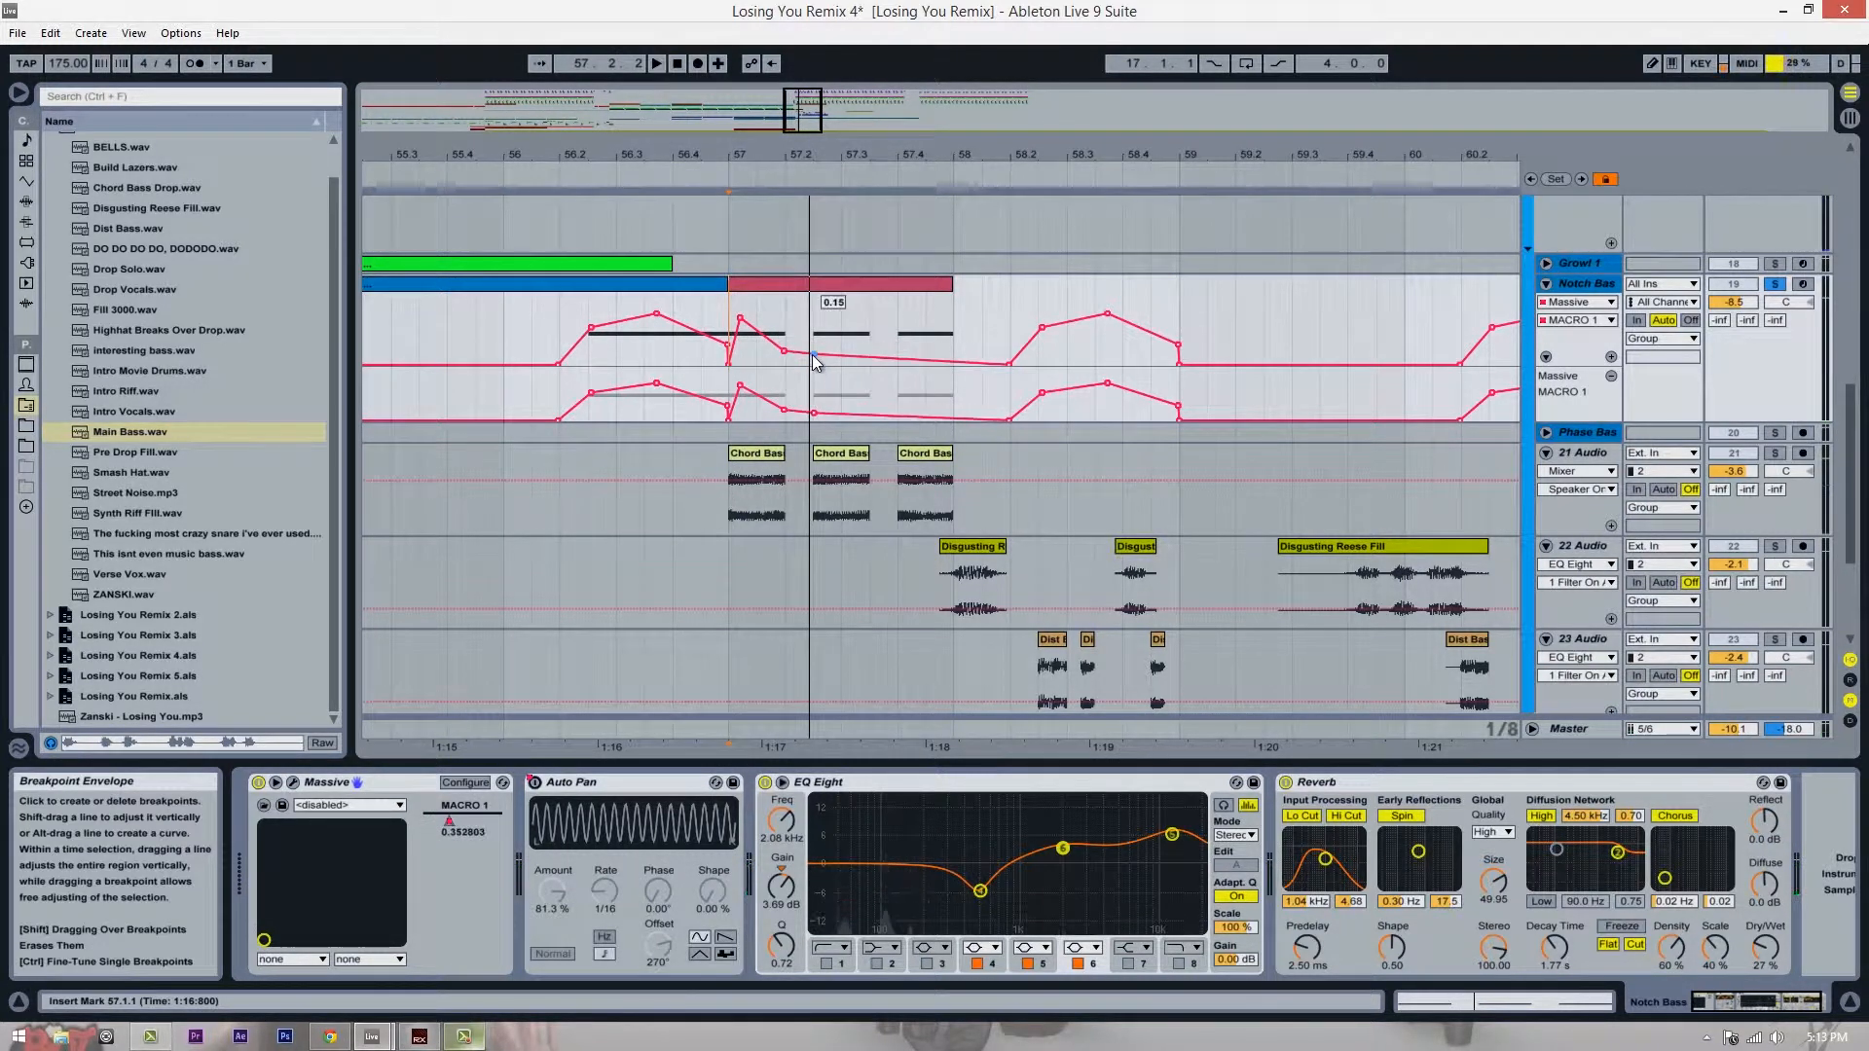
mouse_move(848, 353)
mouse_down()
mouse_move(872, 345)
mouse_move(868, 364)
mouse_up()
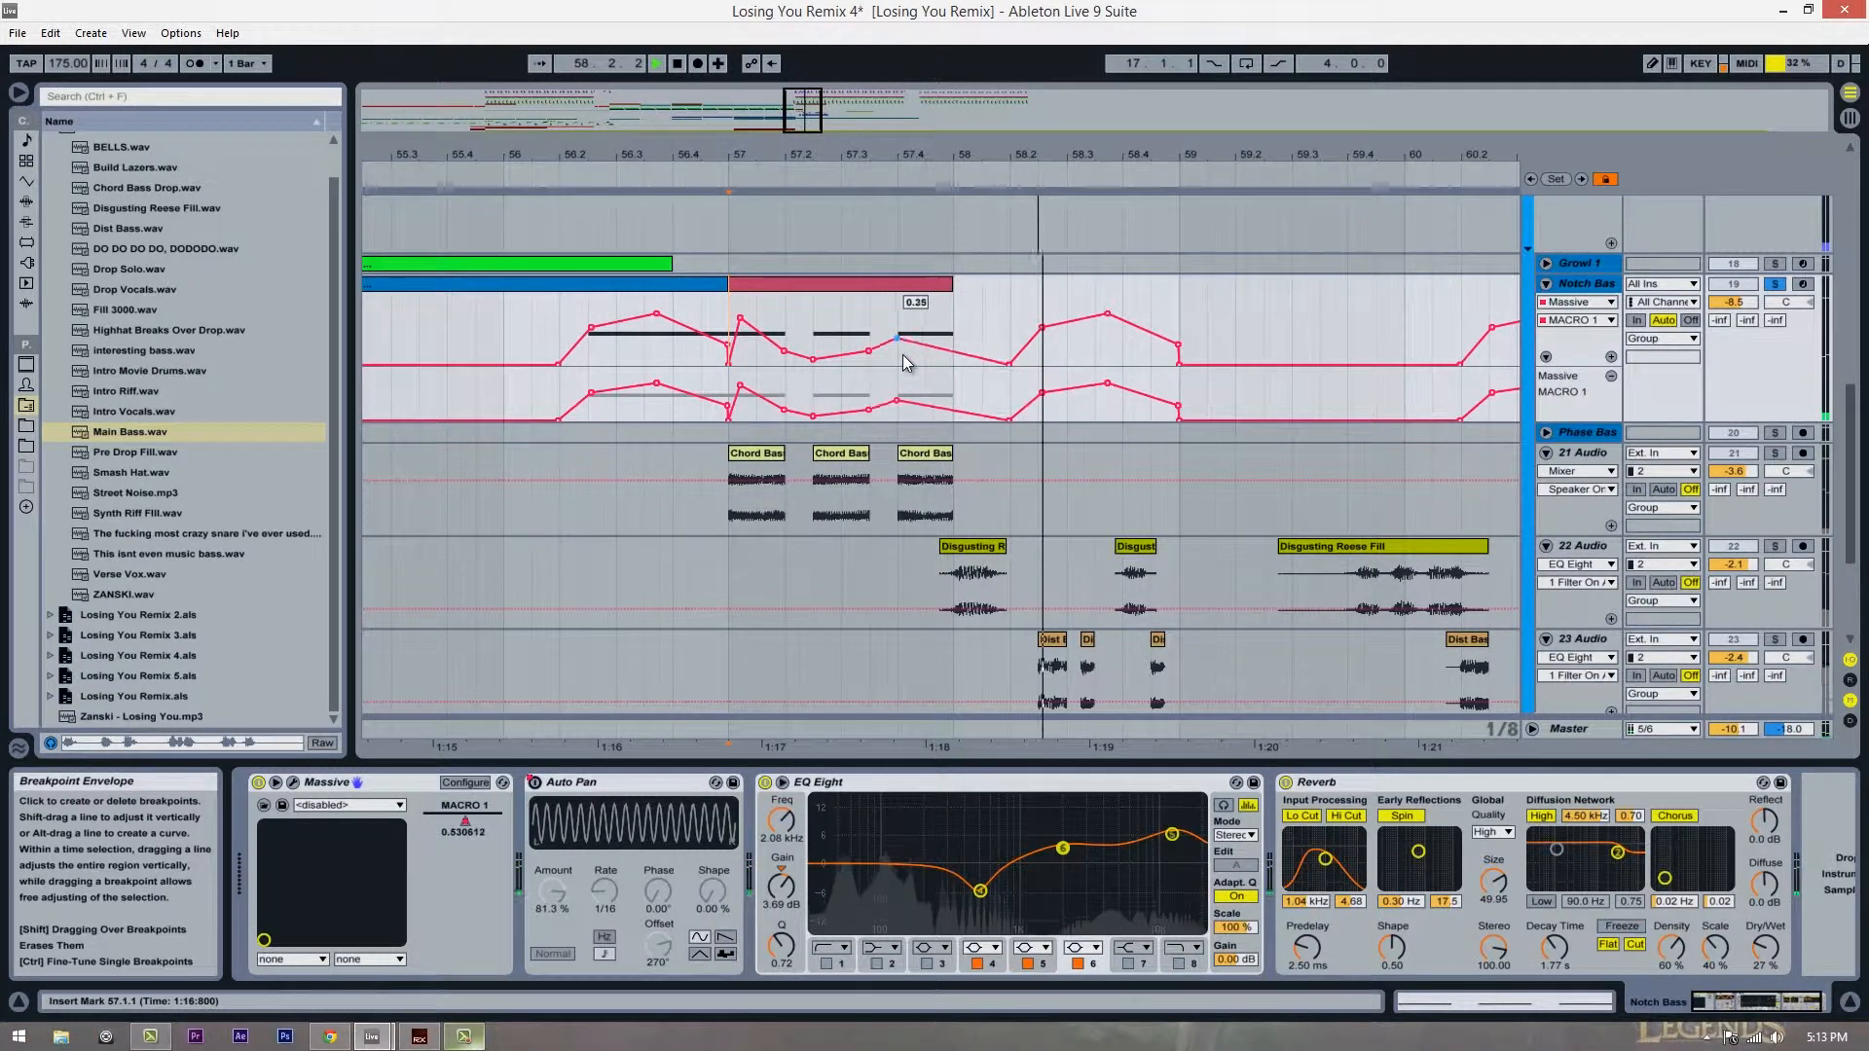
drag(904, 354, 954, 303)
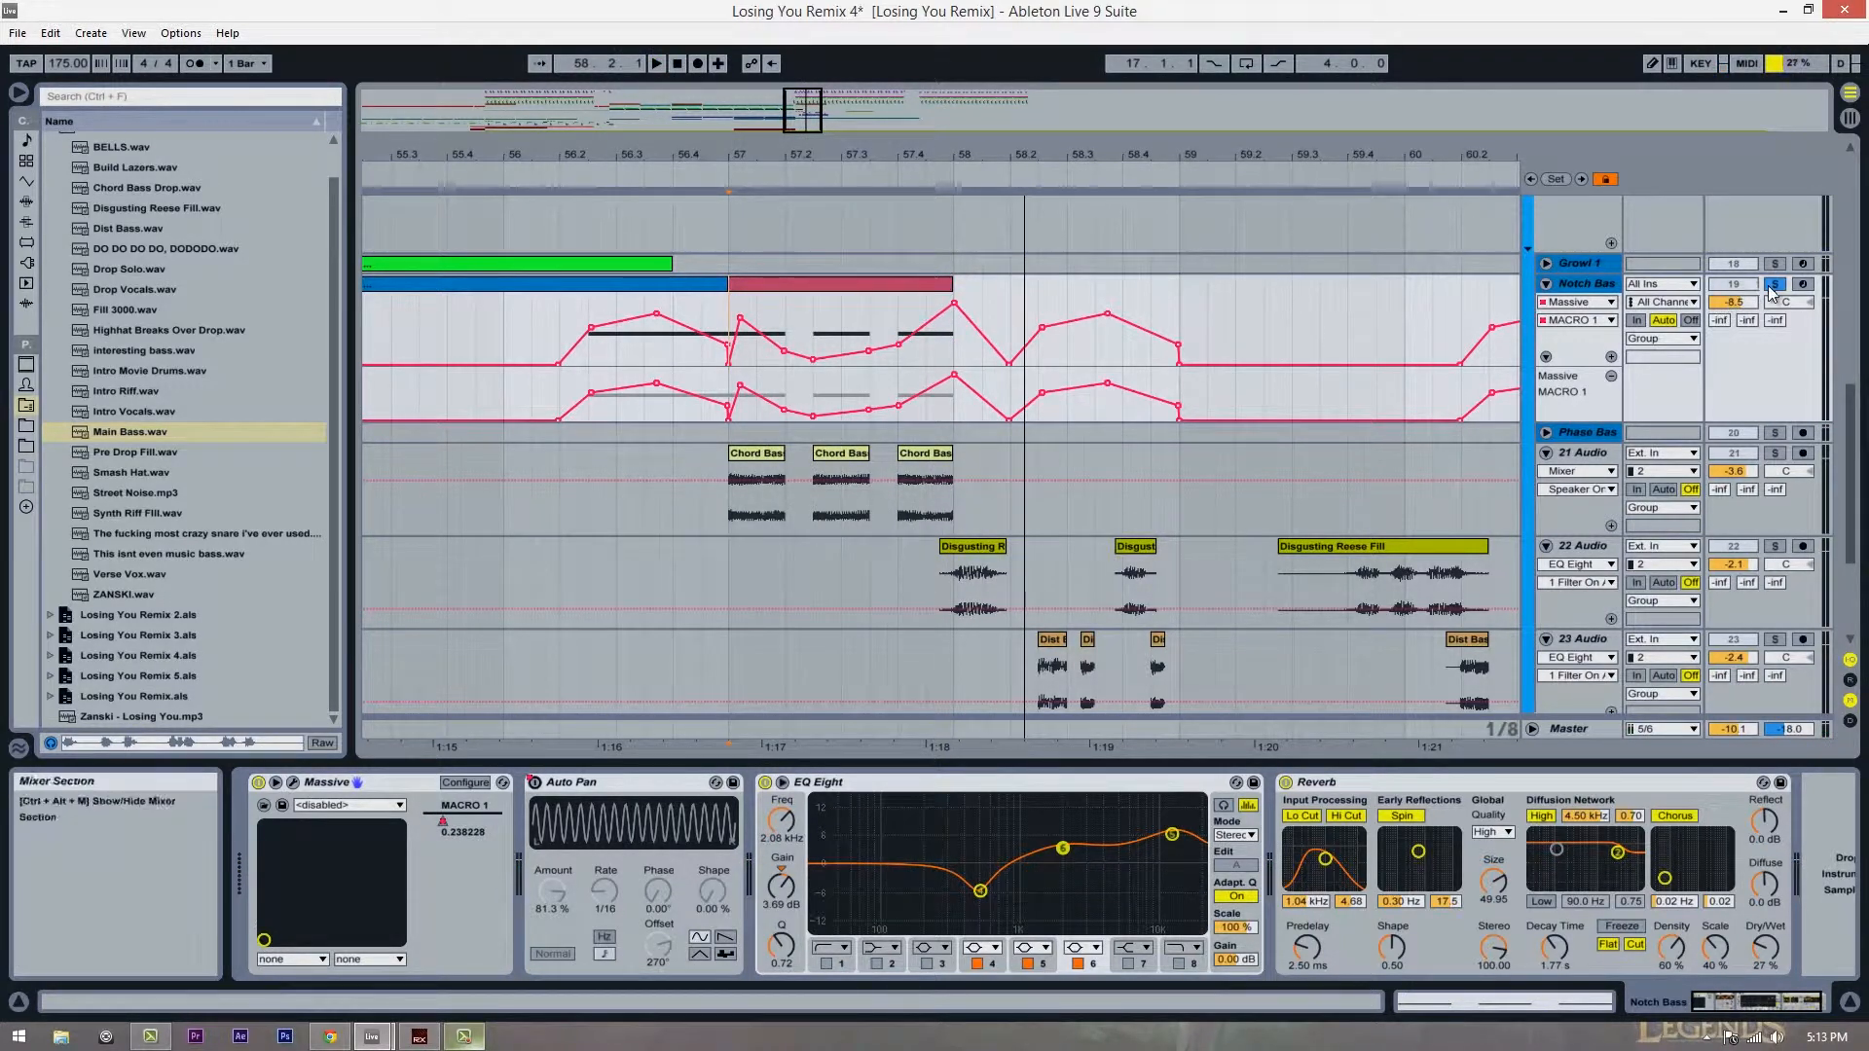
Step: Unsolo the Notch Bass track and play the full drop from 57.1.1
click(729, 303)
key(space)
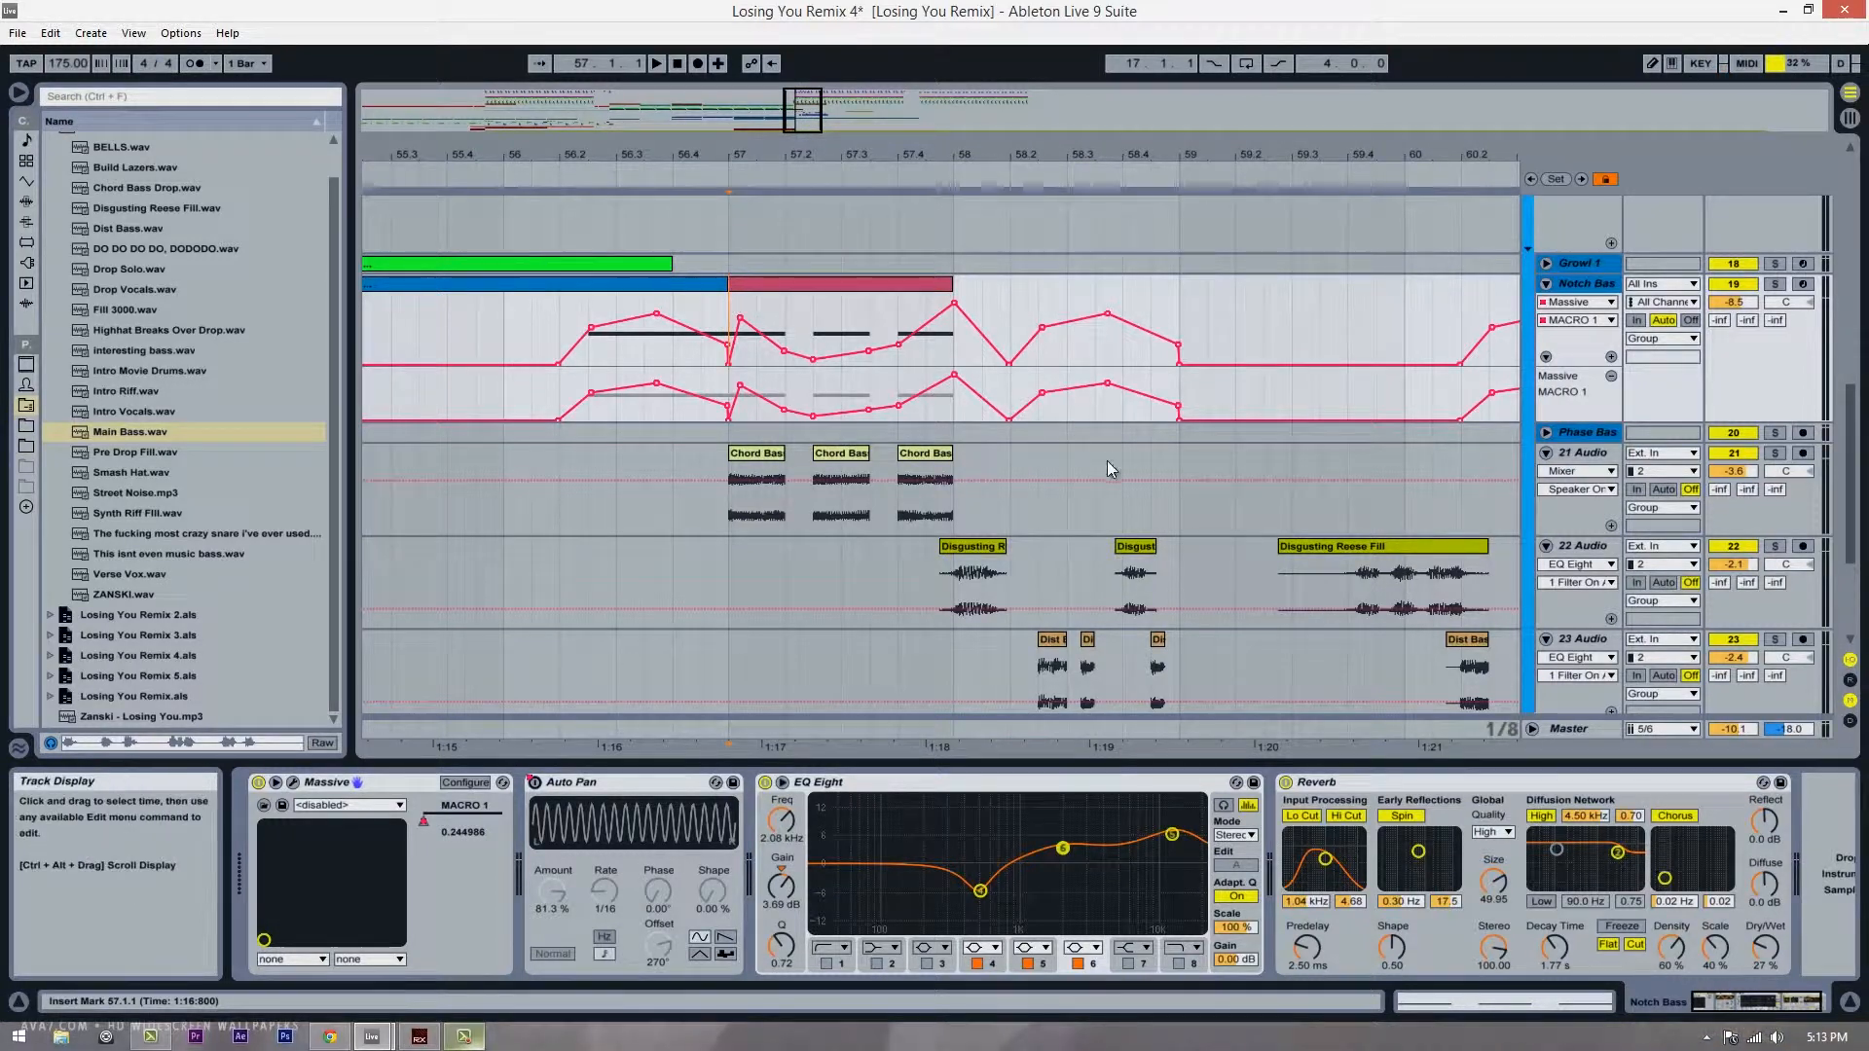
scroll(1089, 419, up, 4)
key(space)
scroll(1089, 418, down, 4)
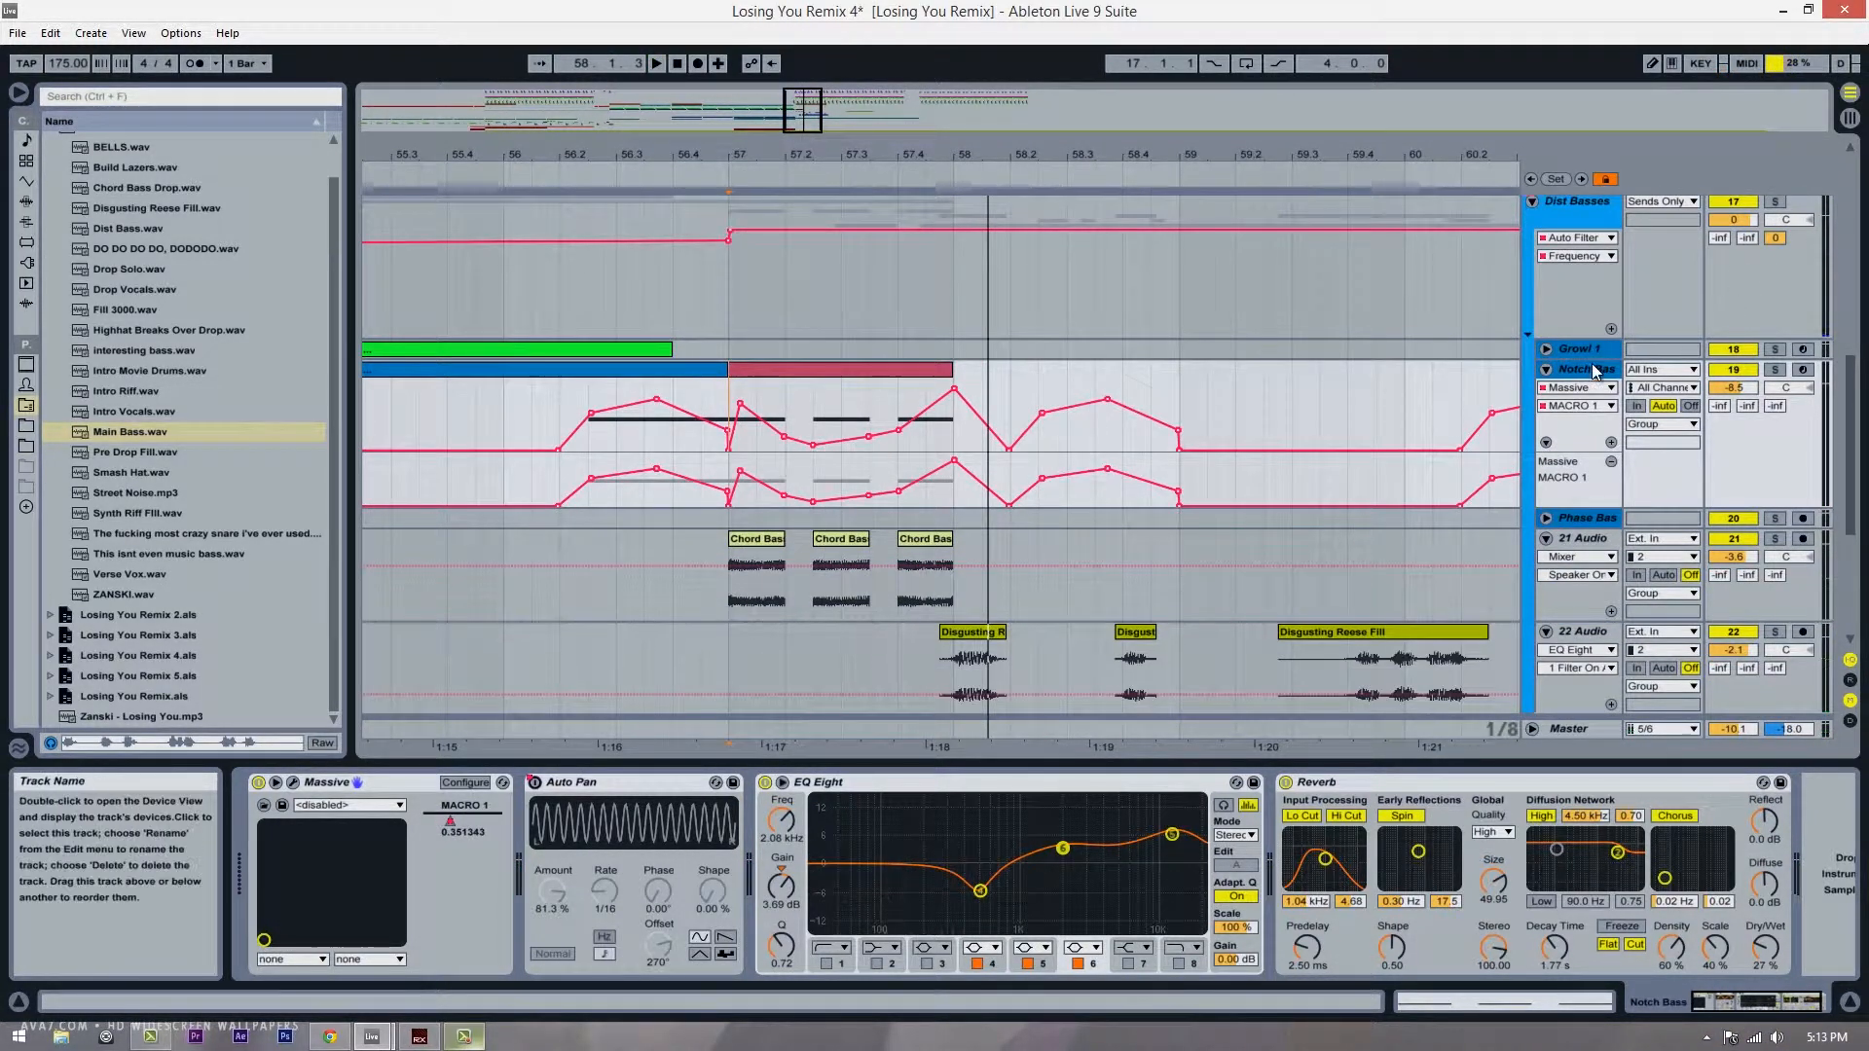
scroll(951, 789, down, 2)
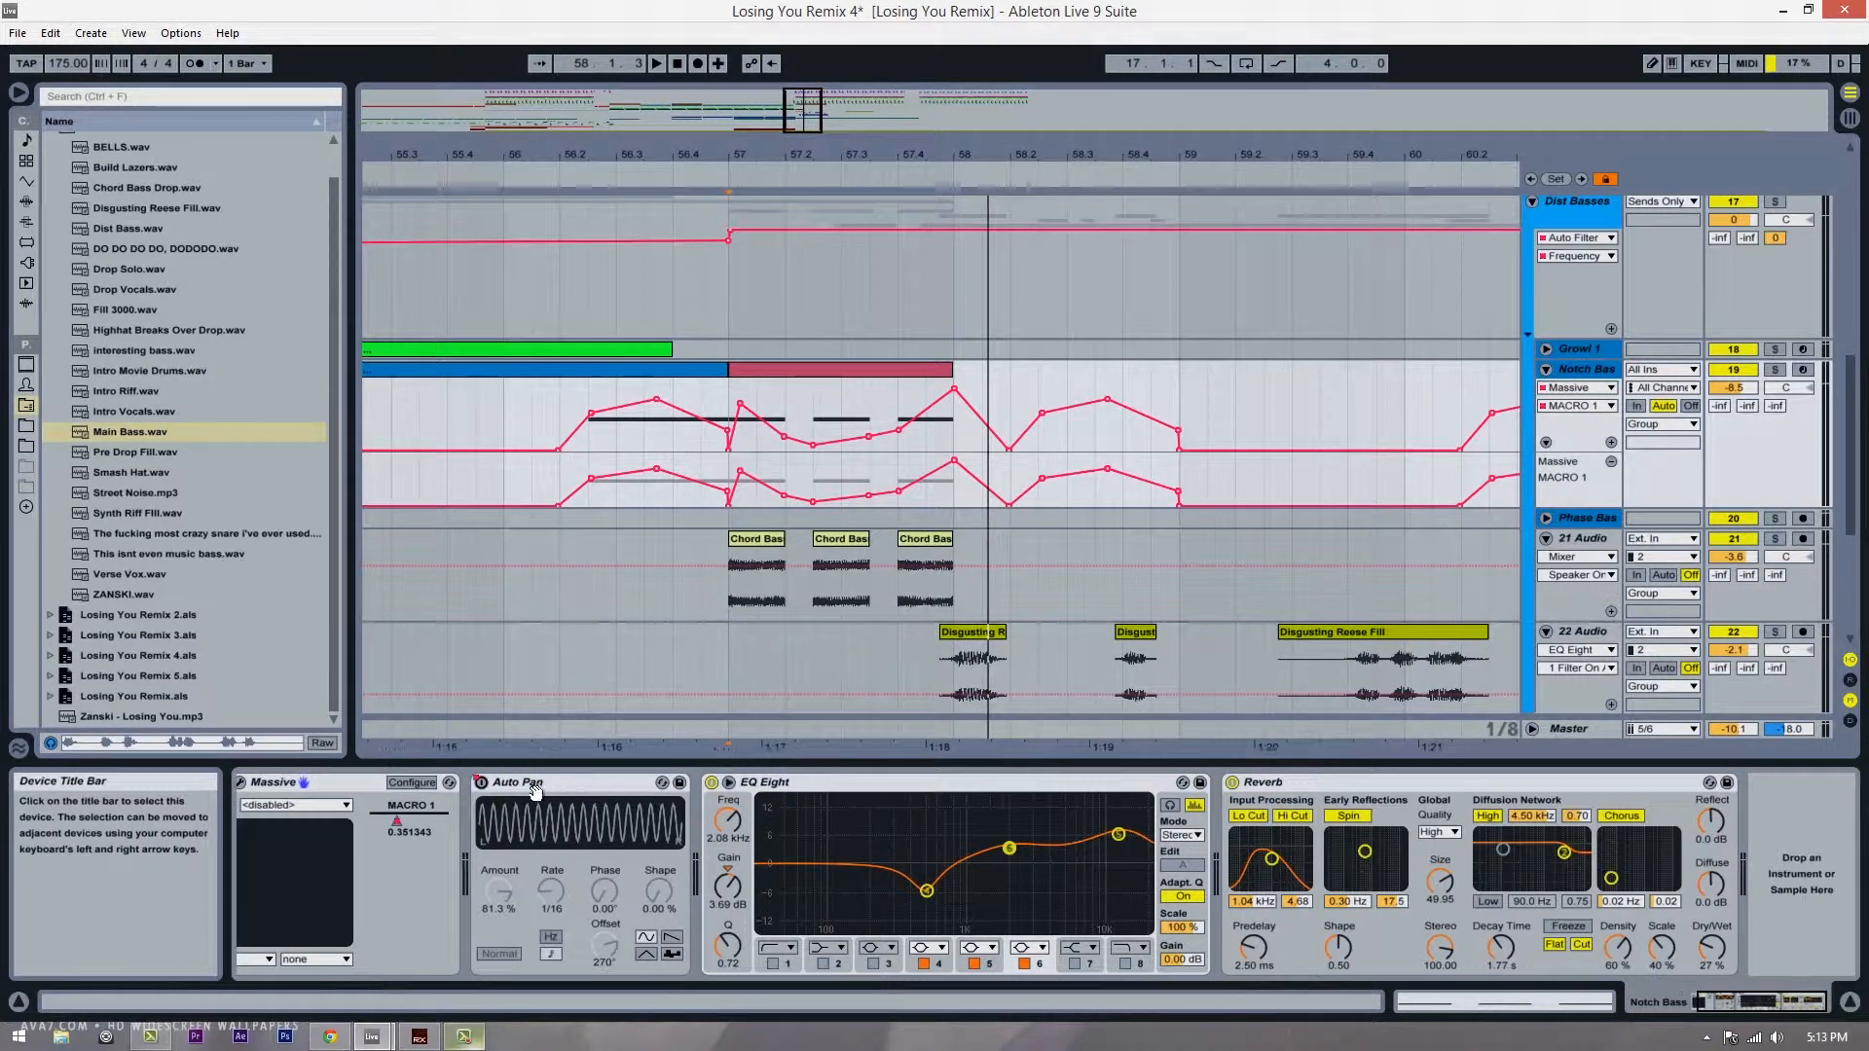
Step: Duplicate the Notch Bass track with its devices, clips and automation
click(27, 162)
click(25, 183)
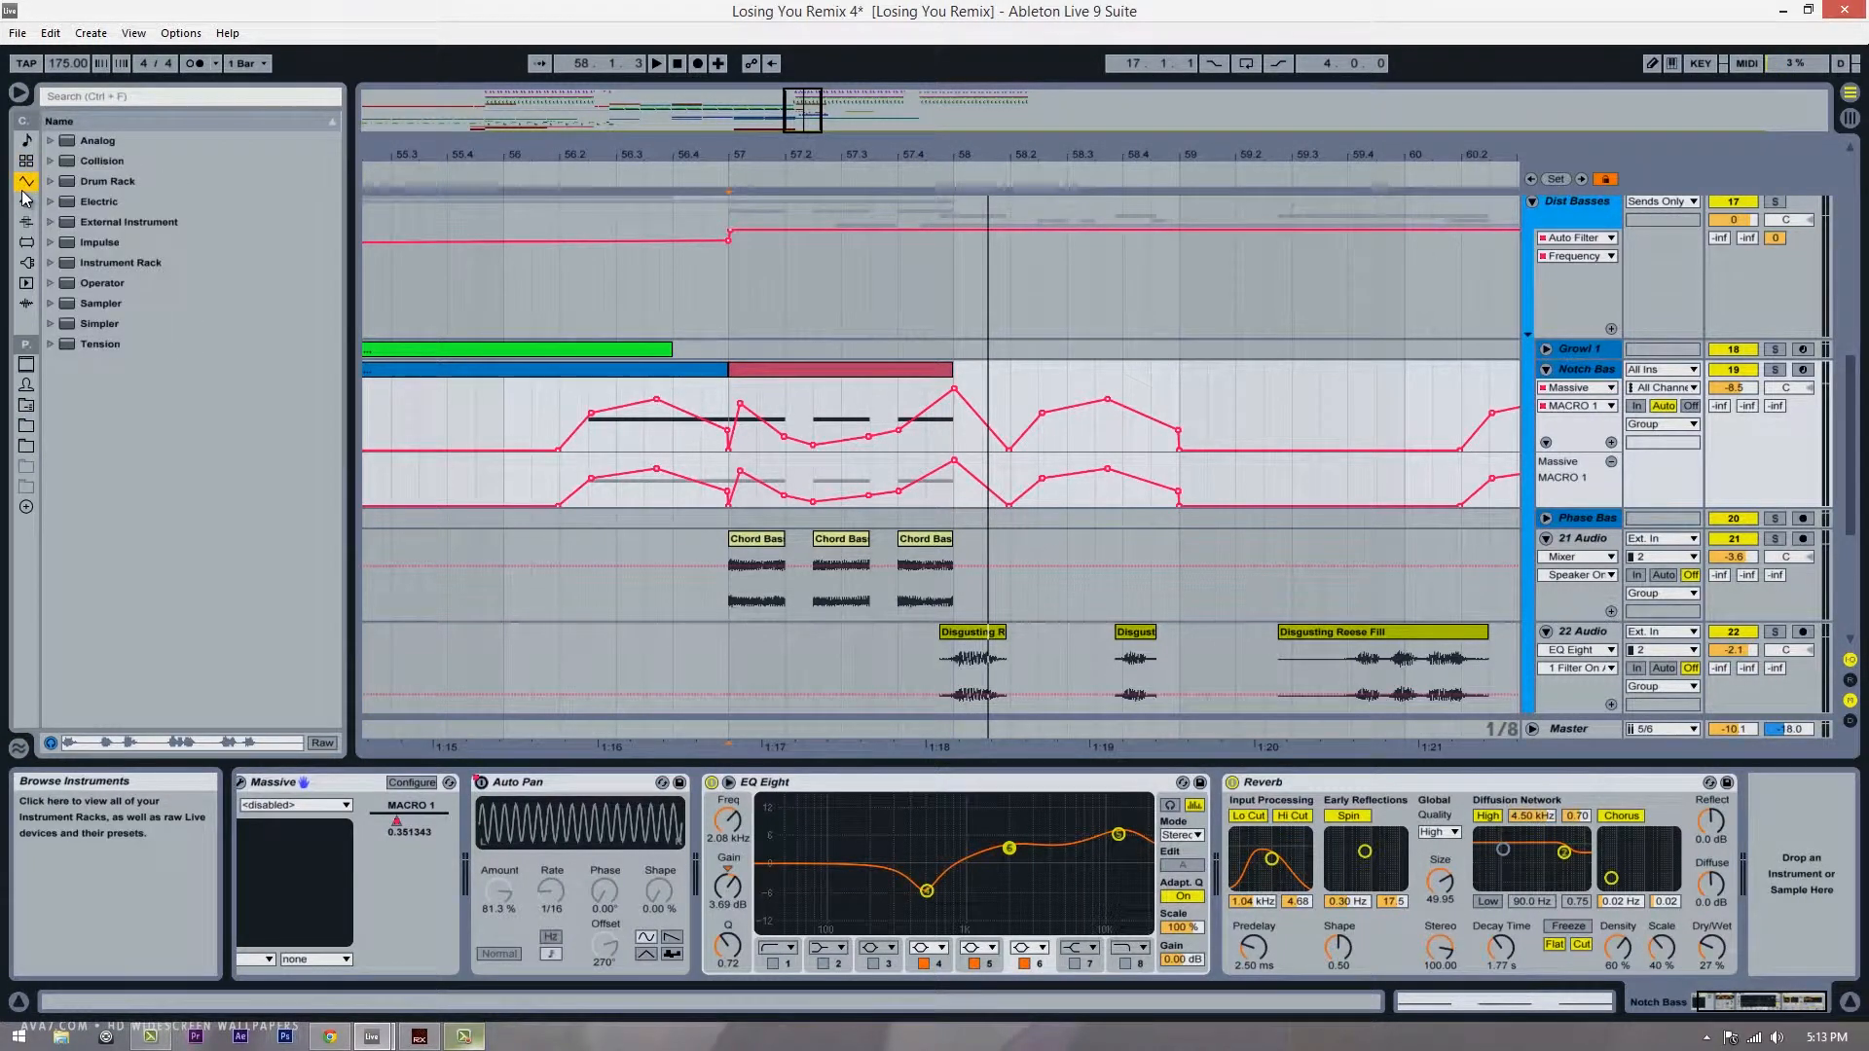
click(1588, 372)
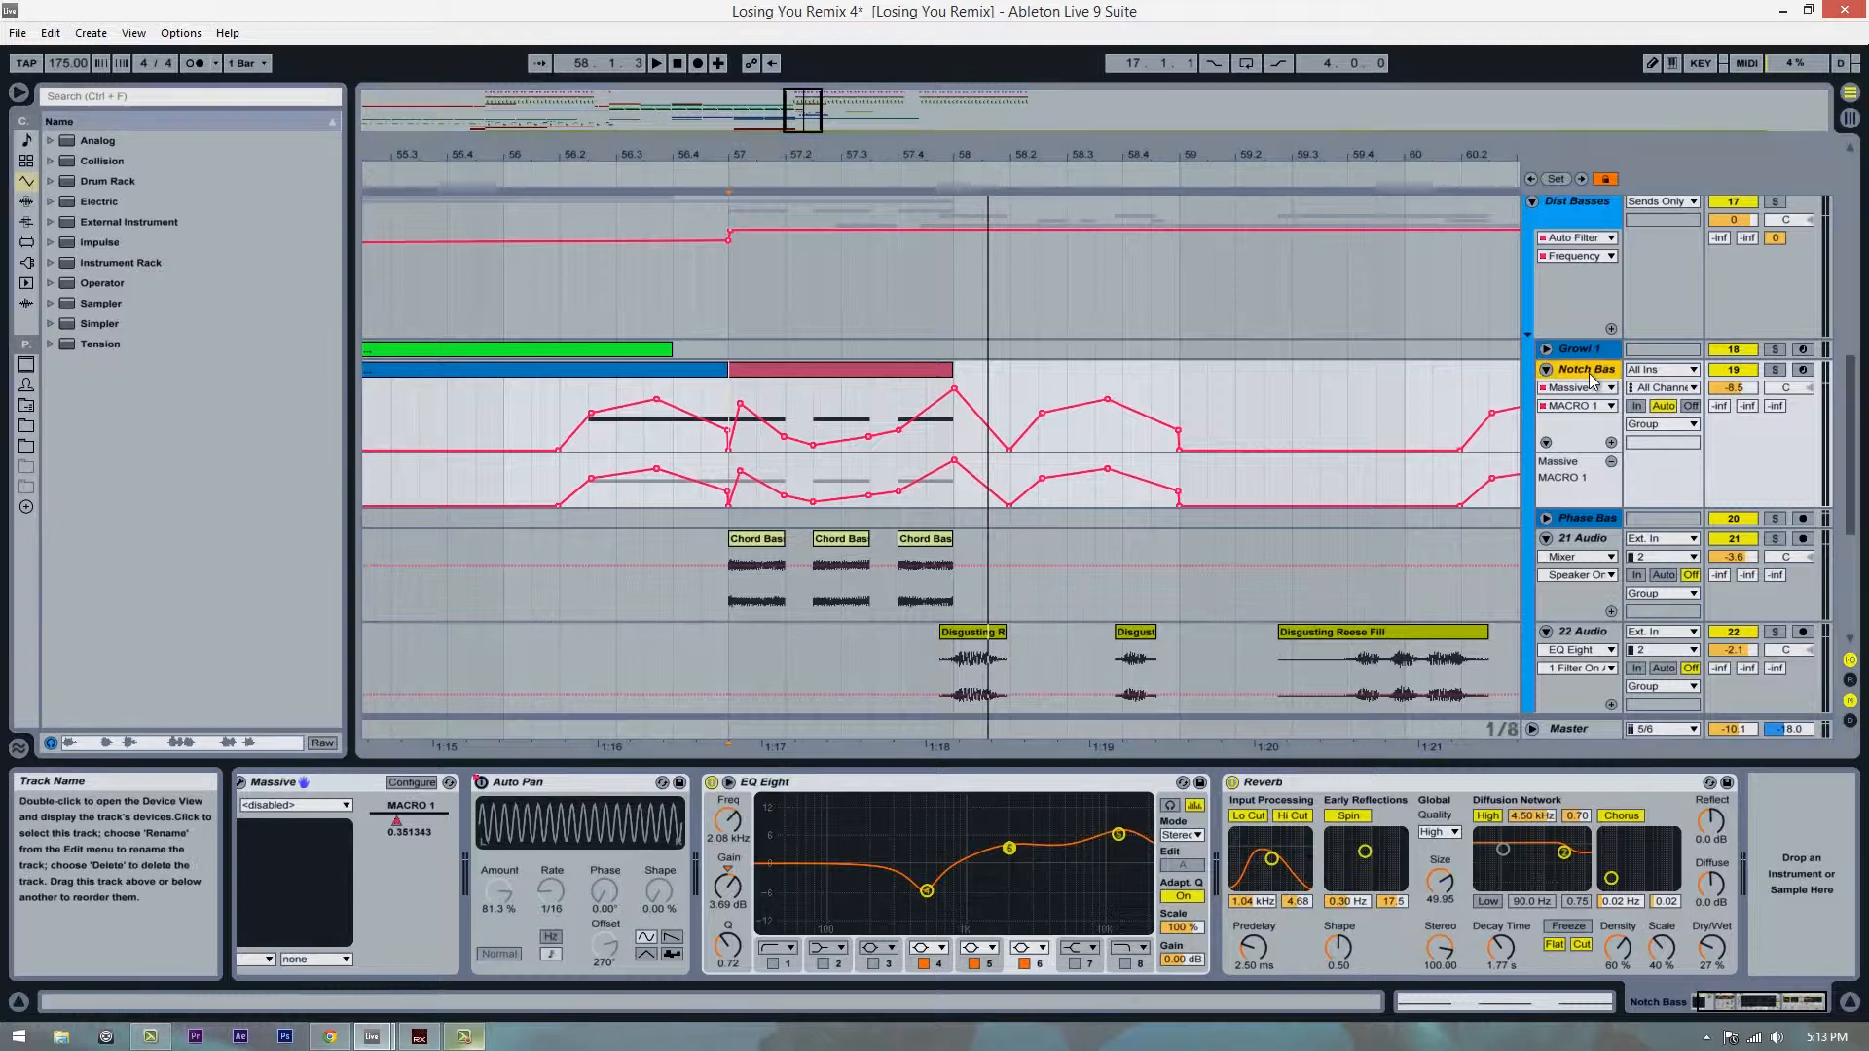
drag(1127, 148, 1136, 152)
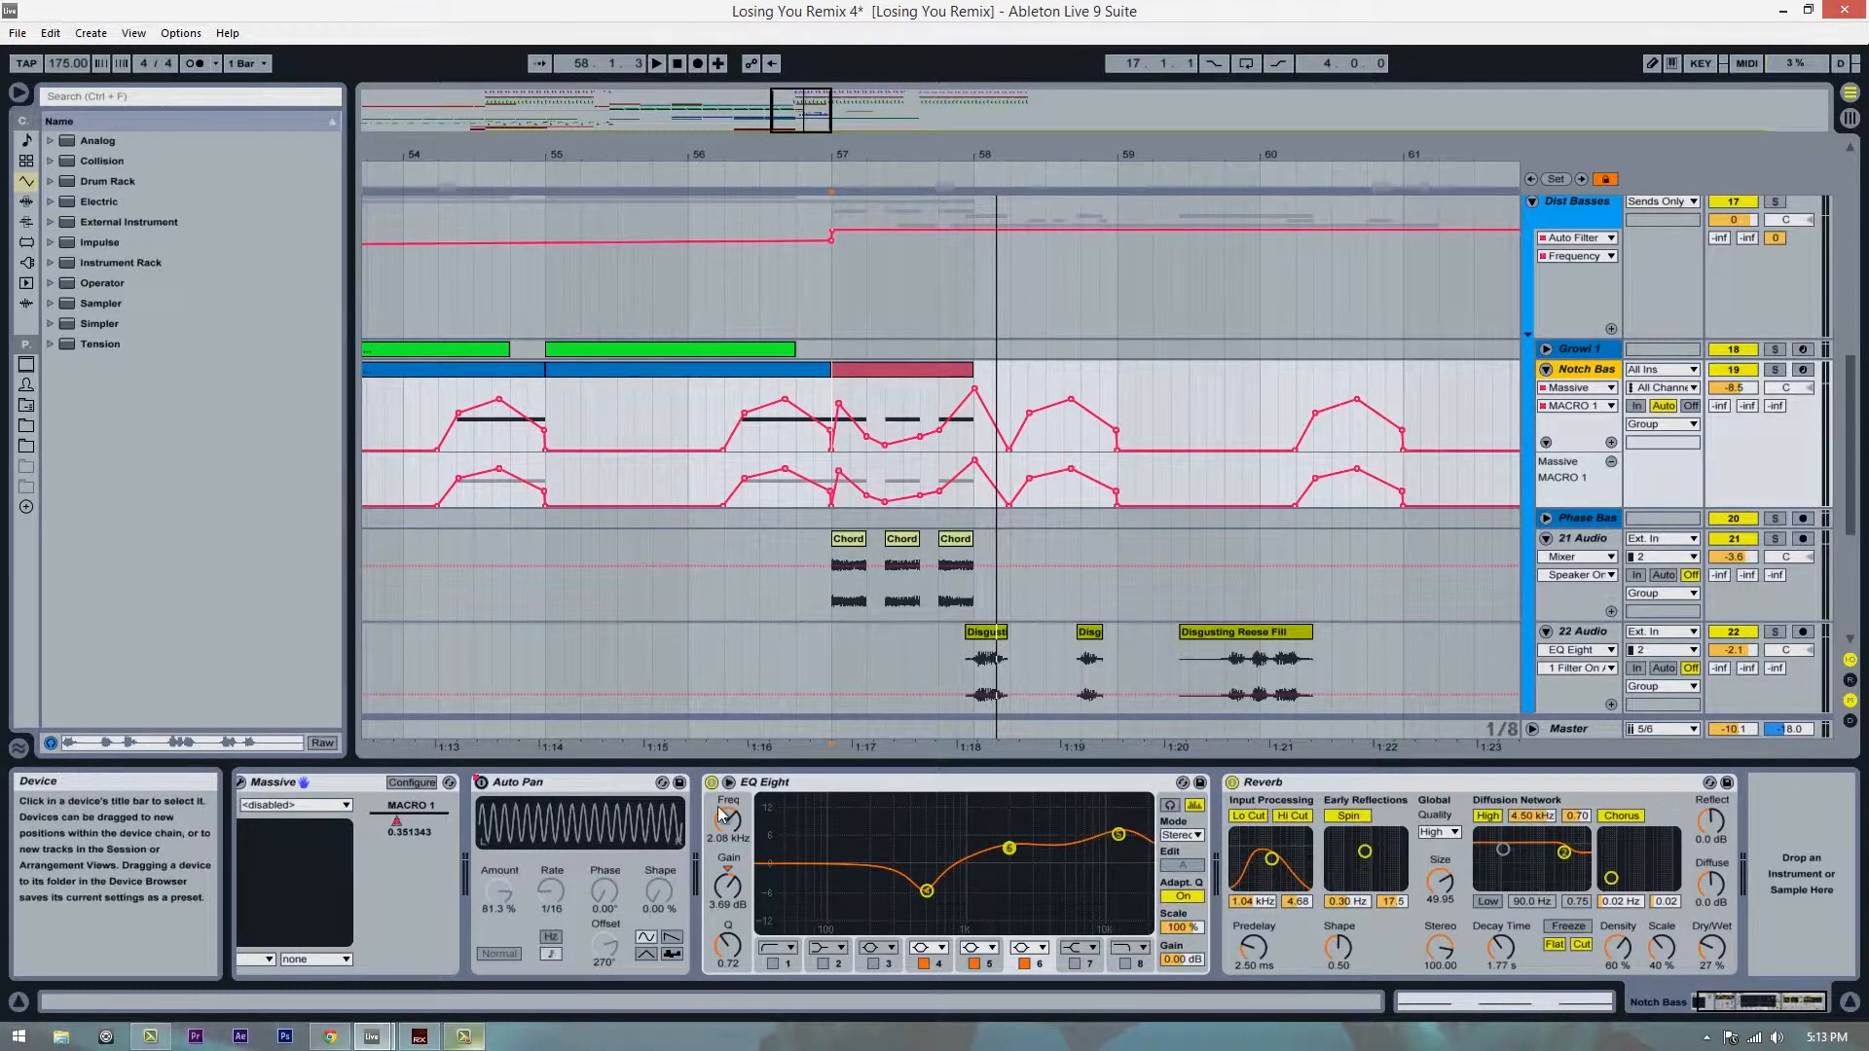
mouse_move(917, 154)
mouse_down()
mouse_move(949, 172)
mouse_move(931, 172)
mouse_up()
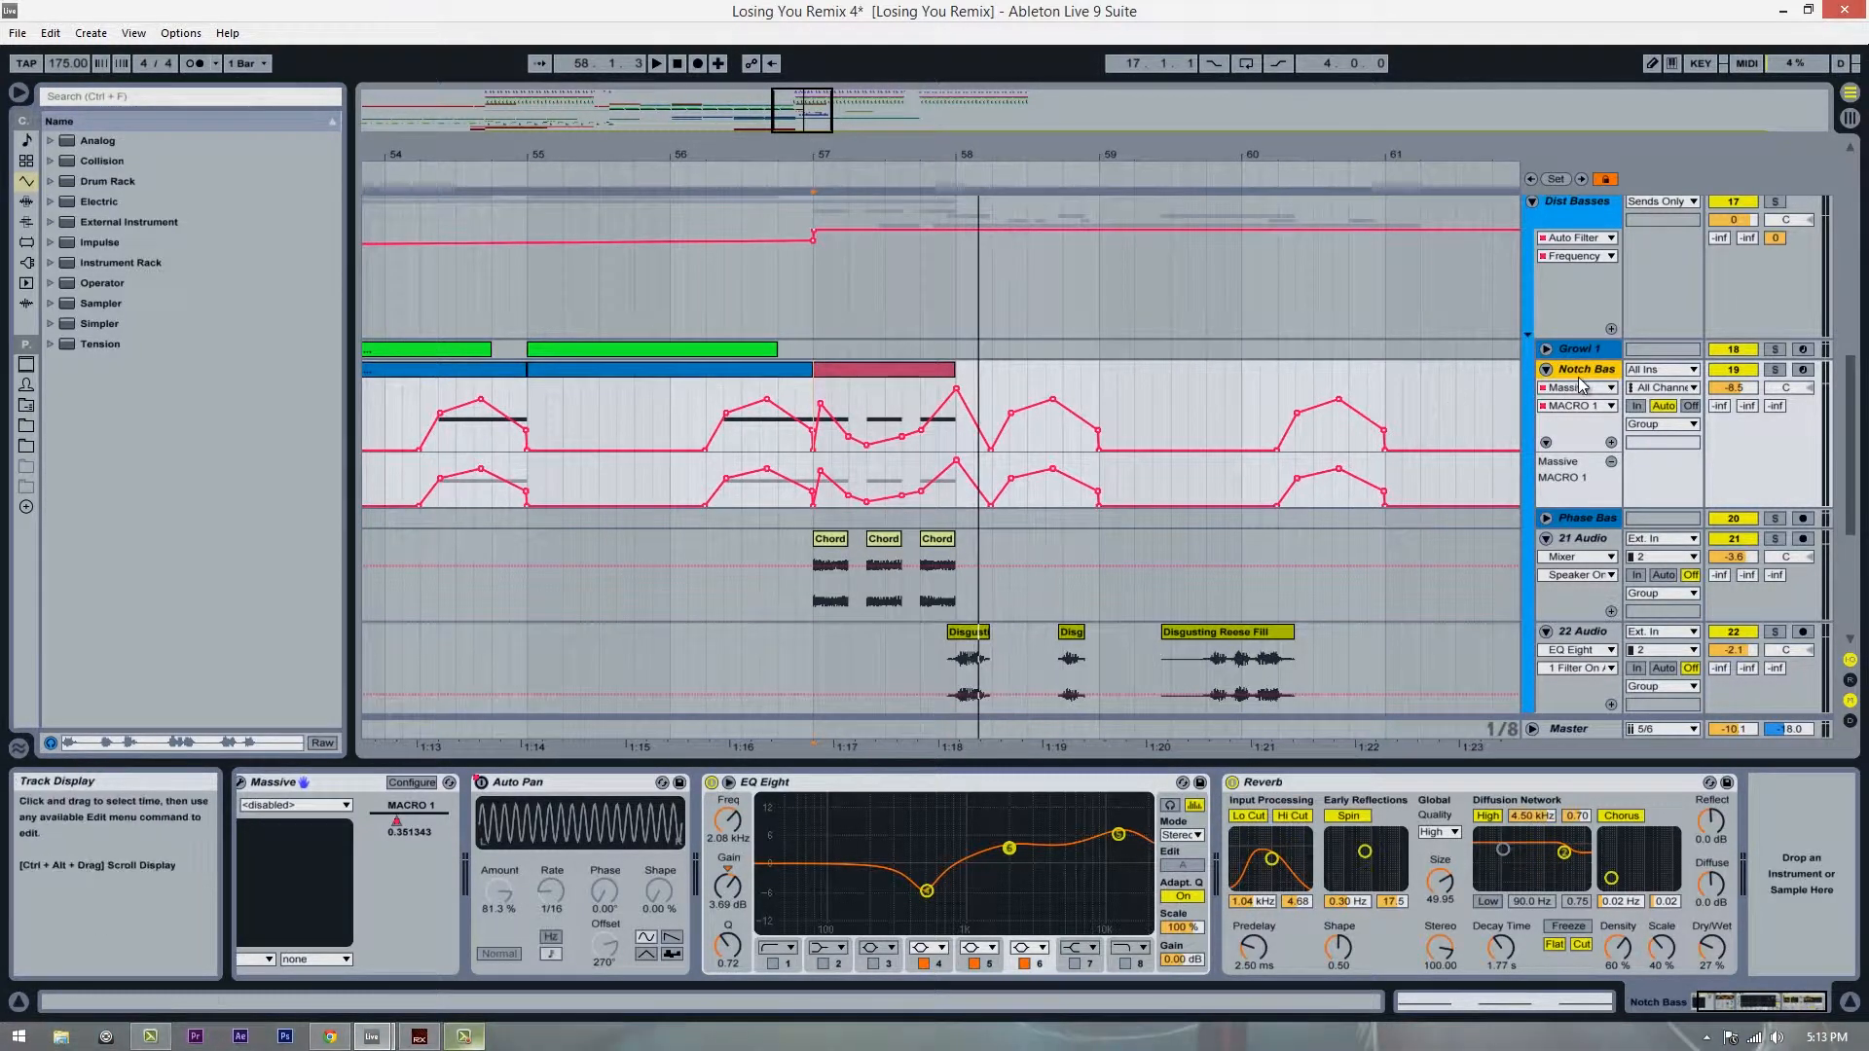
key(ctrl+d)
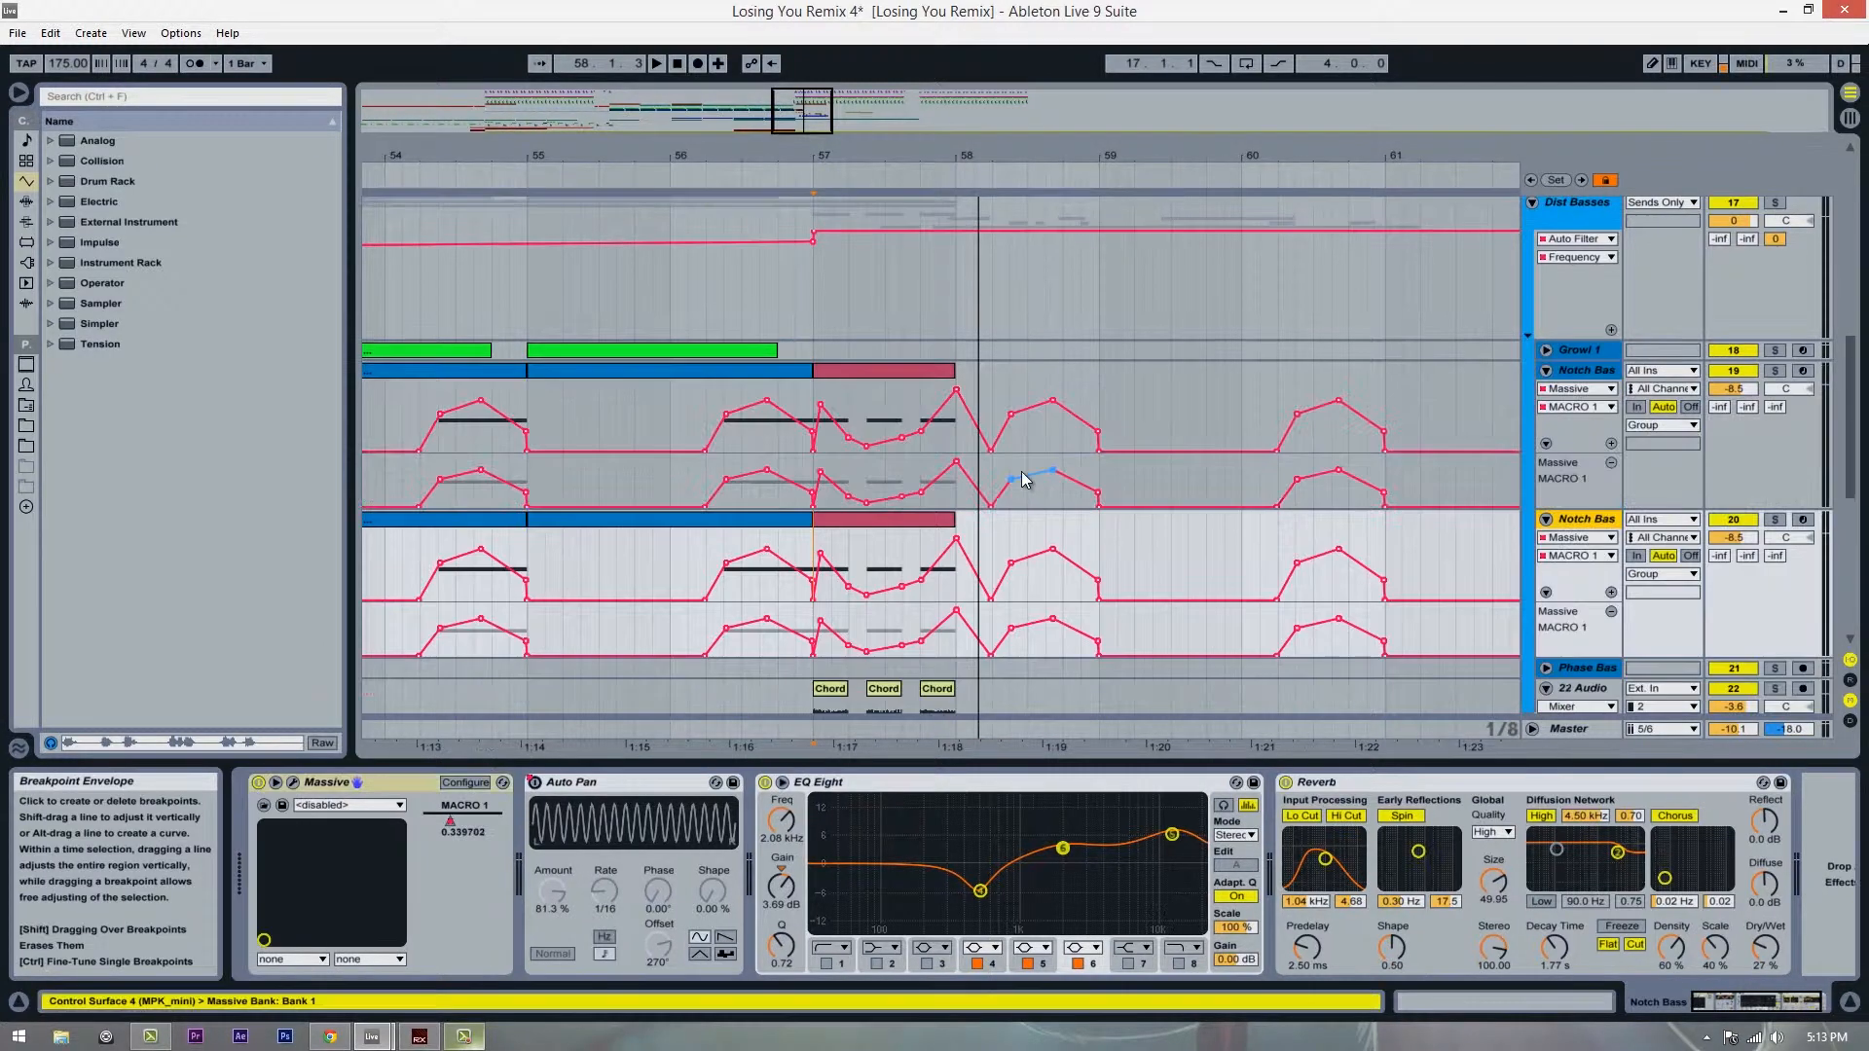
Step: Delete the one-bar clip at 57.1.1 from the original Notch Bass track
click(931, 359)
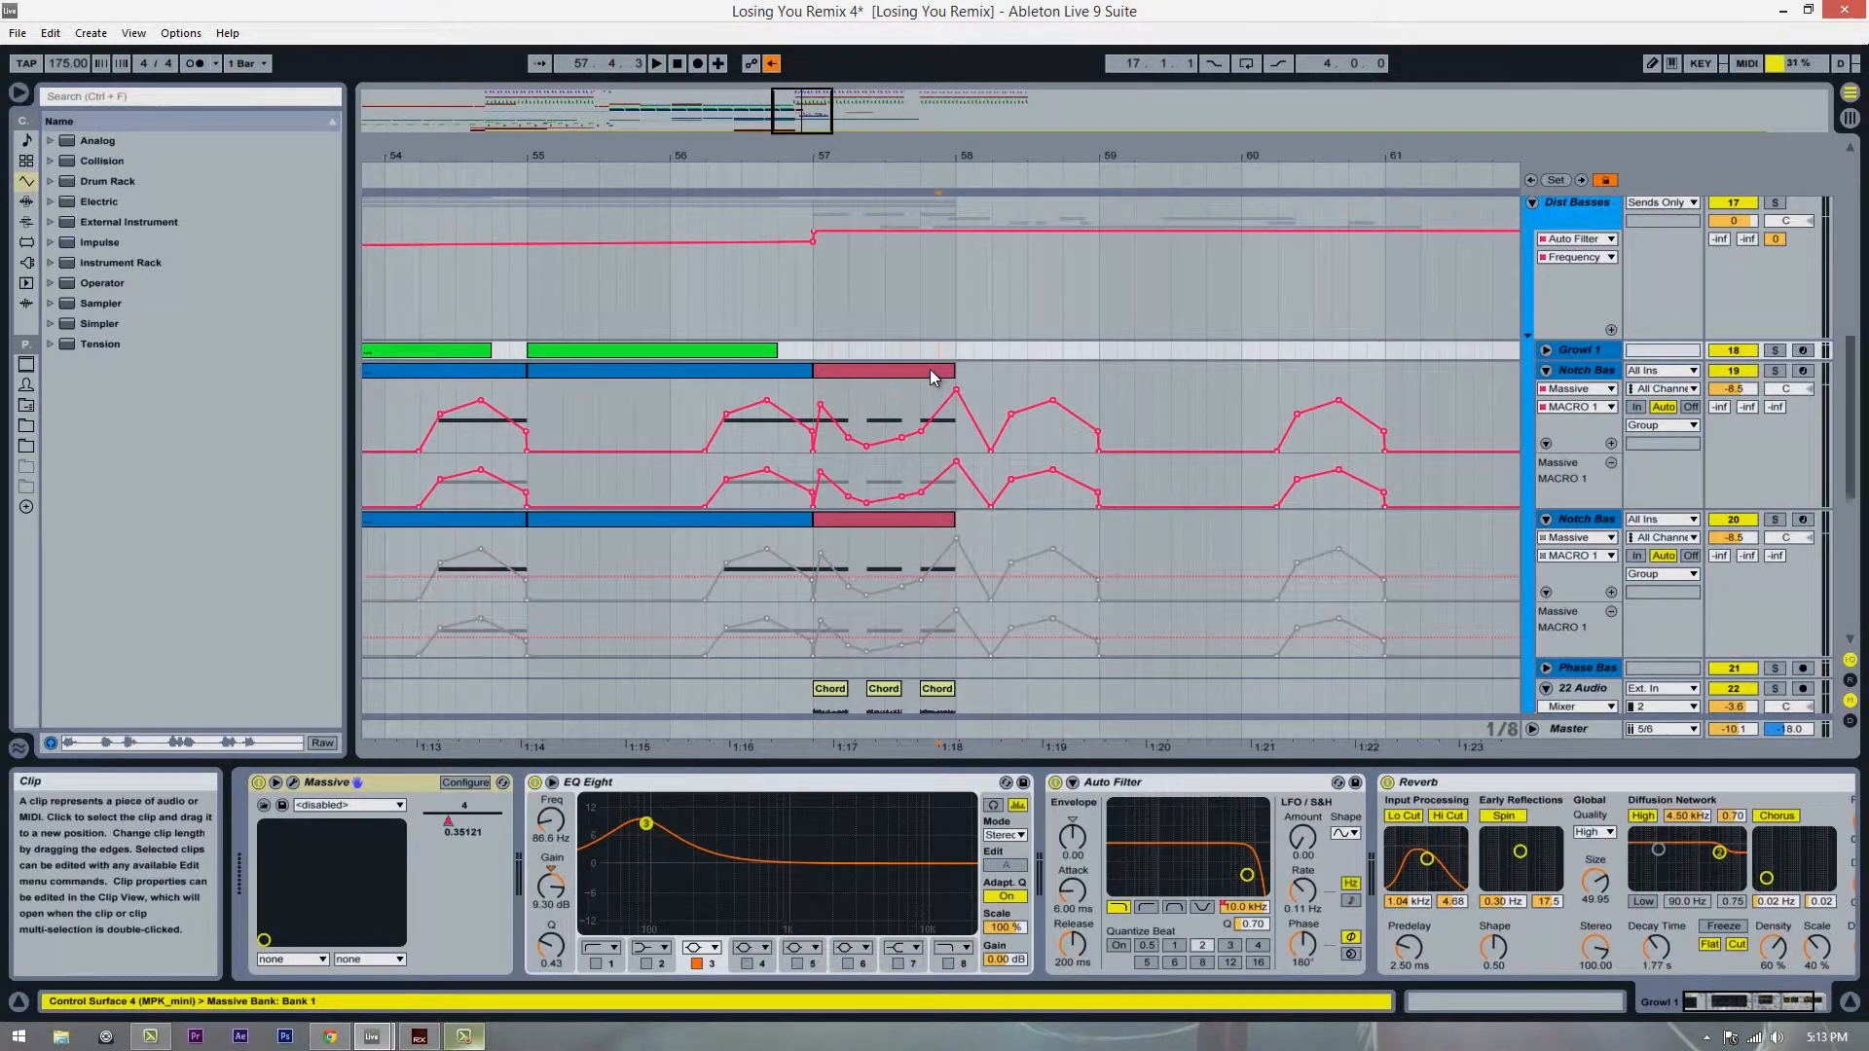
click(930, 369)
key(Delete)
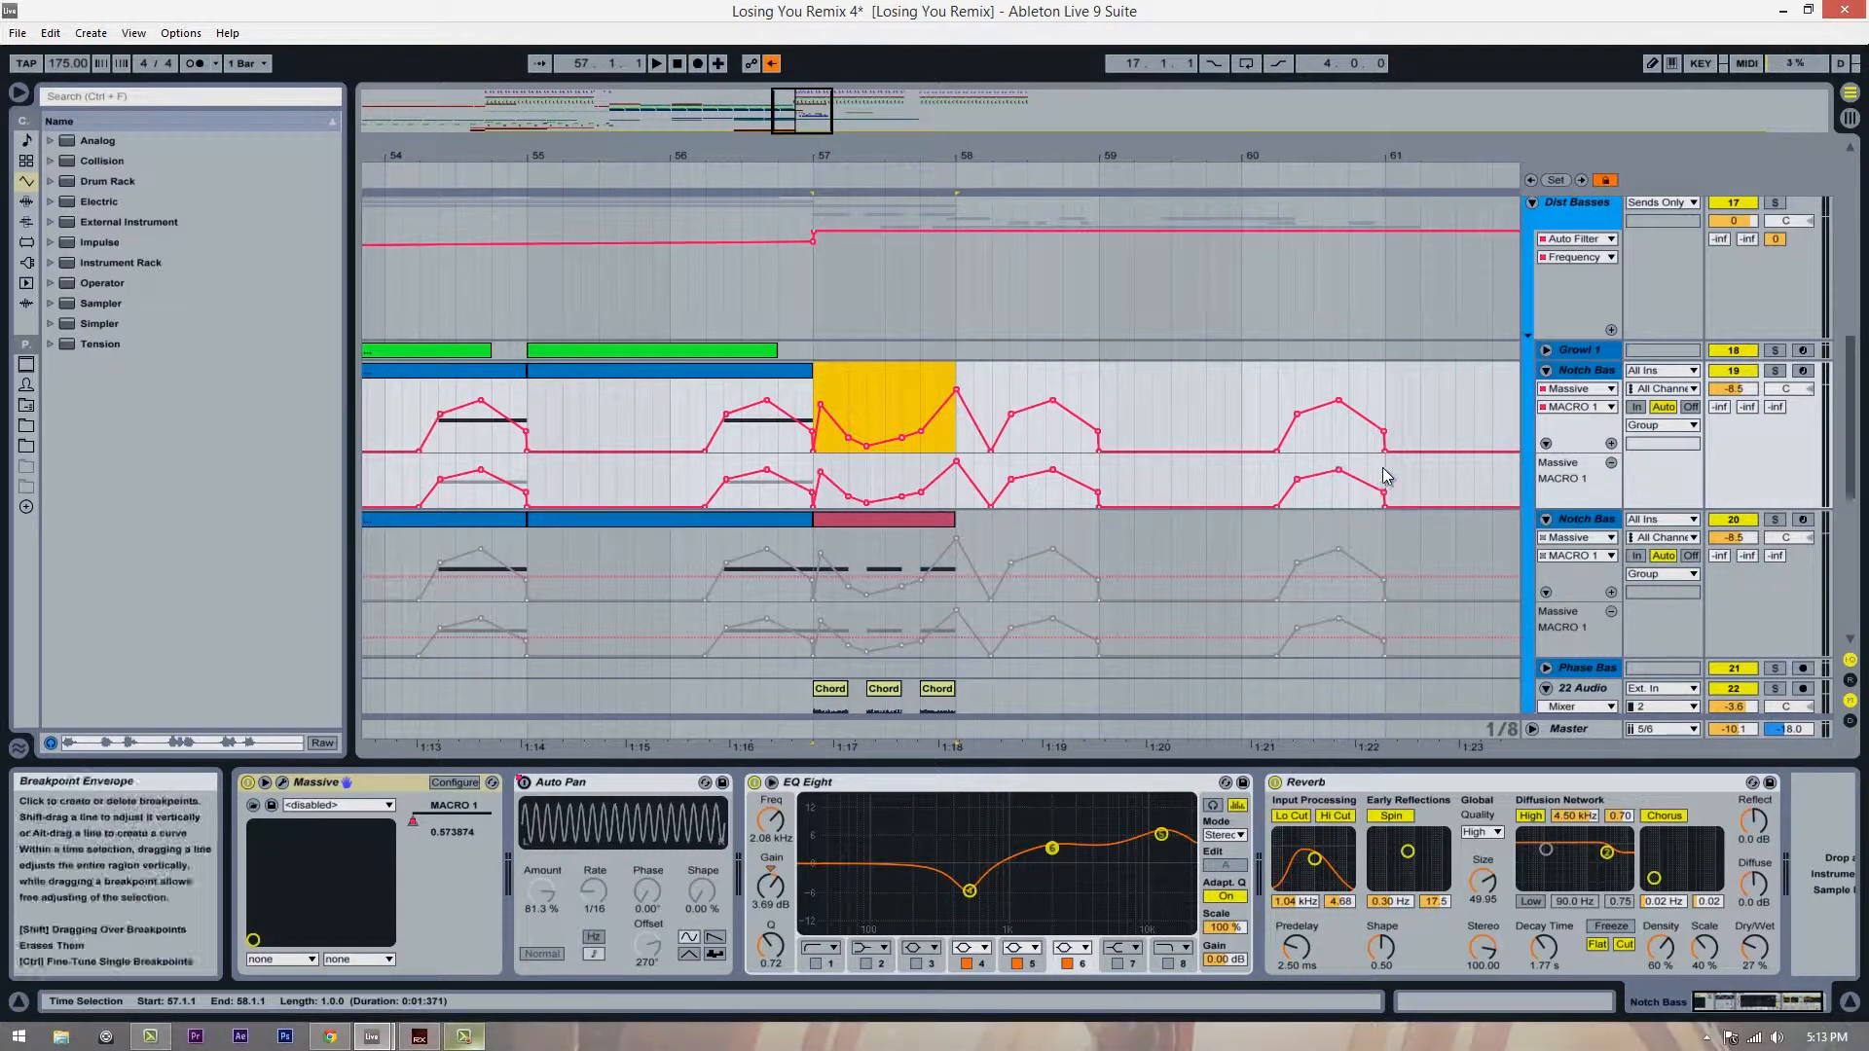
Step: Clear the MACRO 1 automation on the original Notch Bass track from 57.1.1 through the last curves near bar 65
drag(1387, 480, 804, 476)
key(Delete)
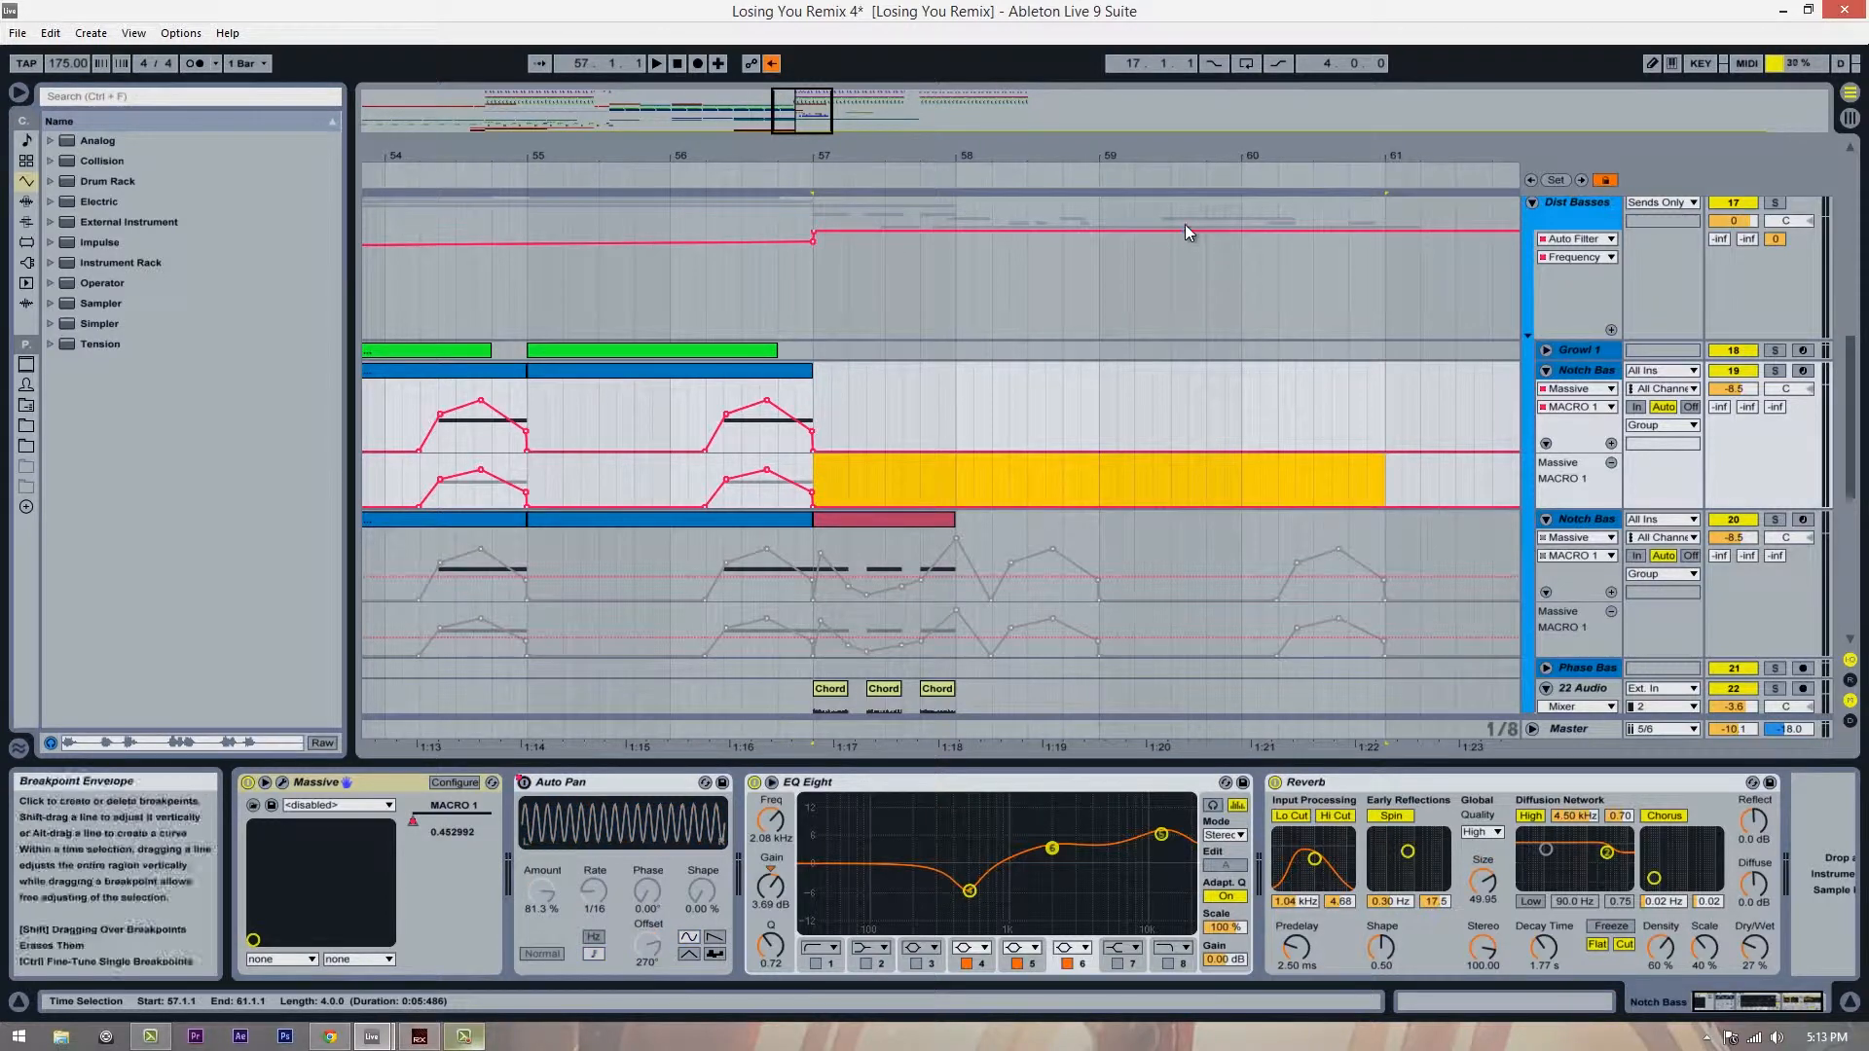
drag(1167, 162, 1234, 138)
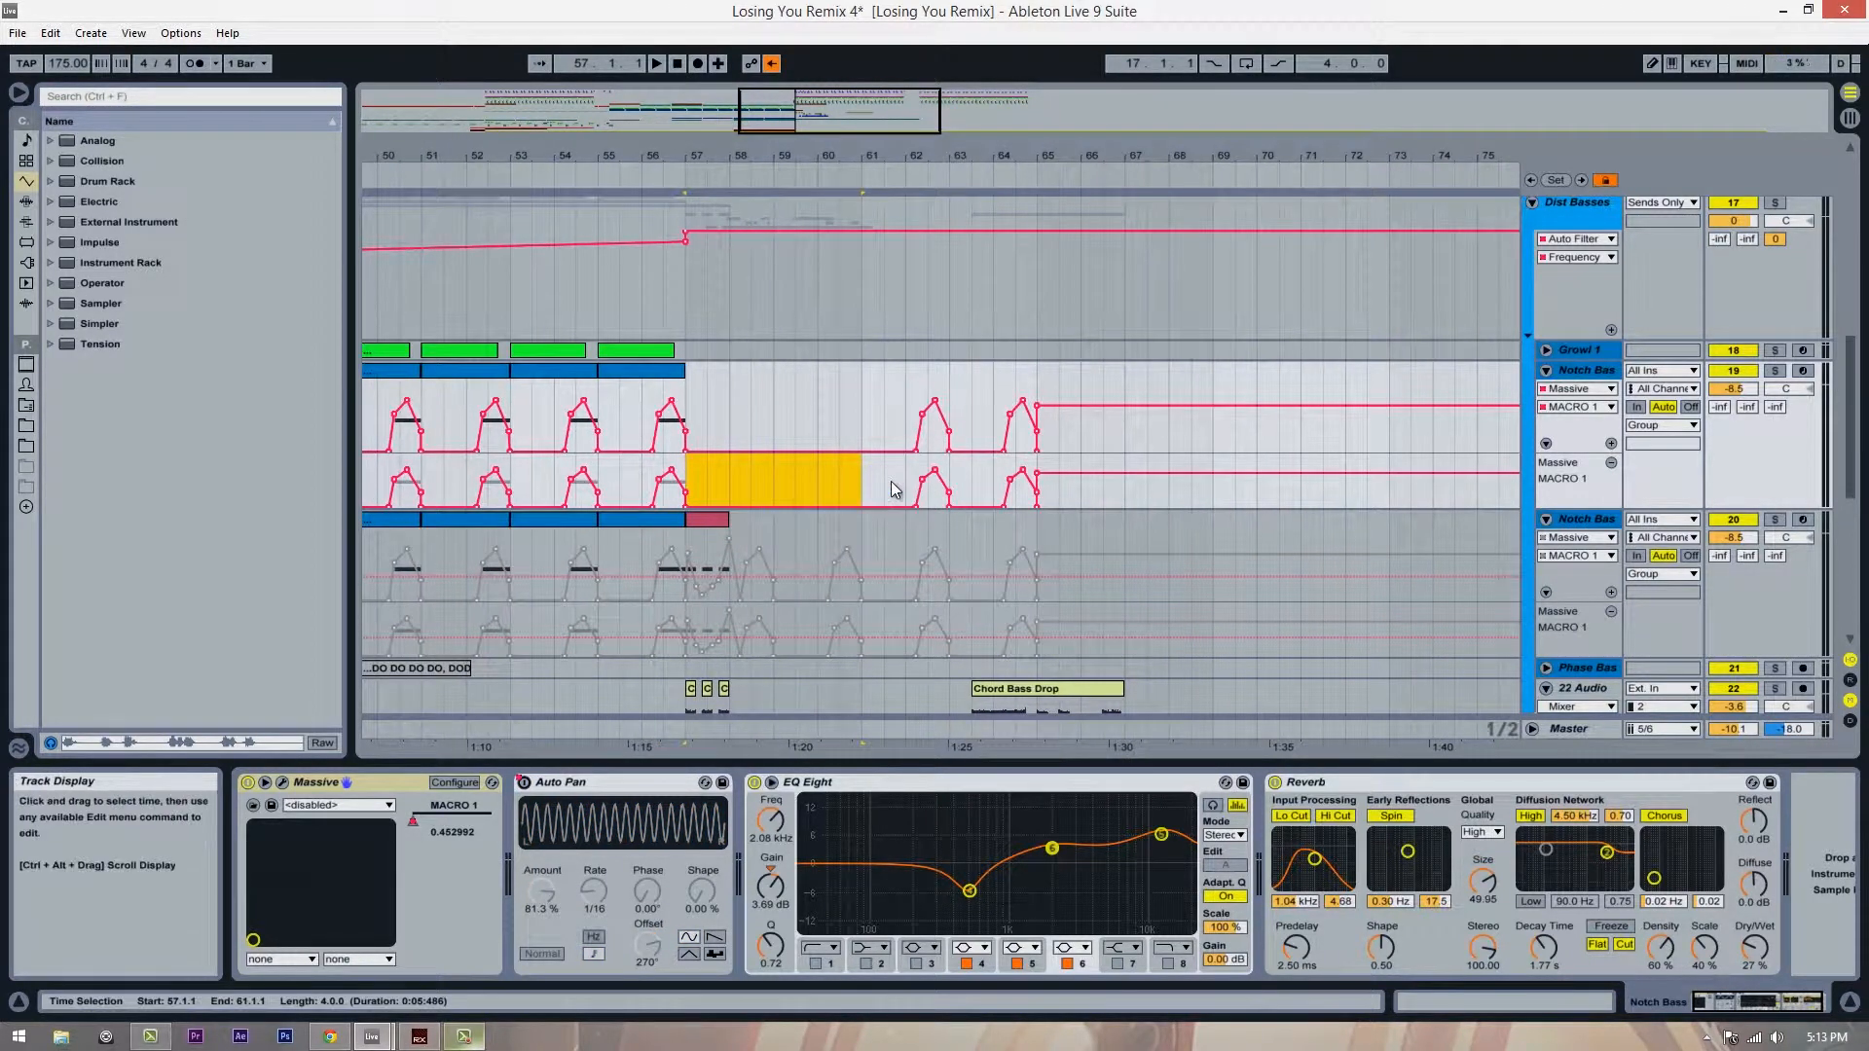
drag(884, 480, 1081, 472)
key(Delete)
Step: Delete the clips and MACRO 1 automation between 33.1.1 and 57.1.1 on the duplicated Notch Bass track
drag(737, 159, 747, 206)
click(859, 520)
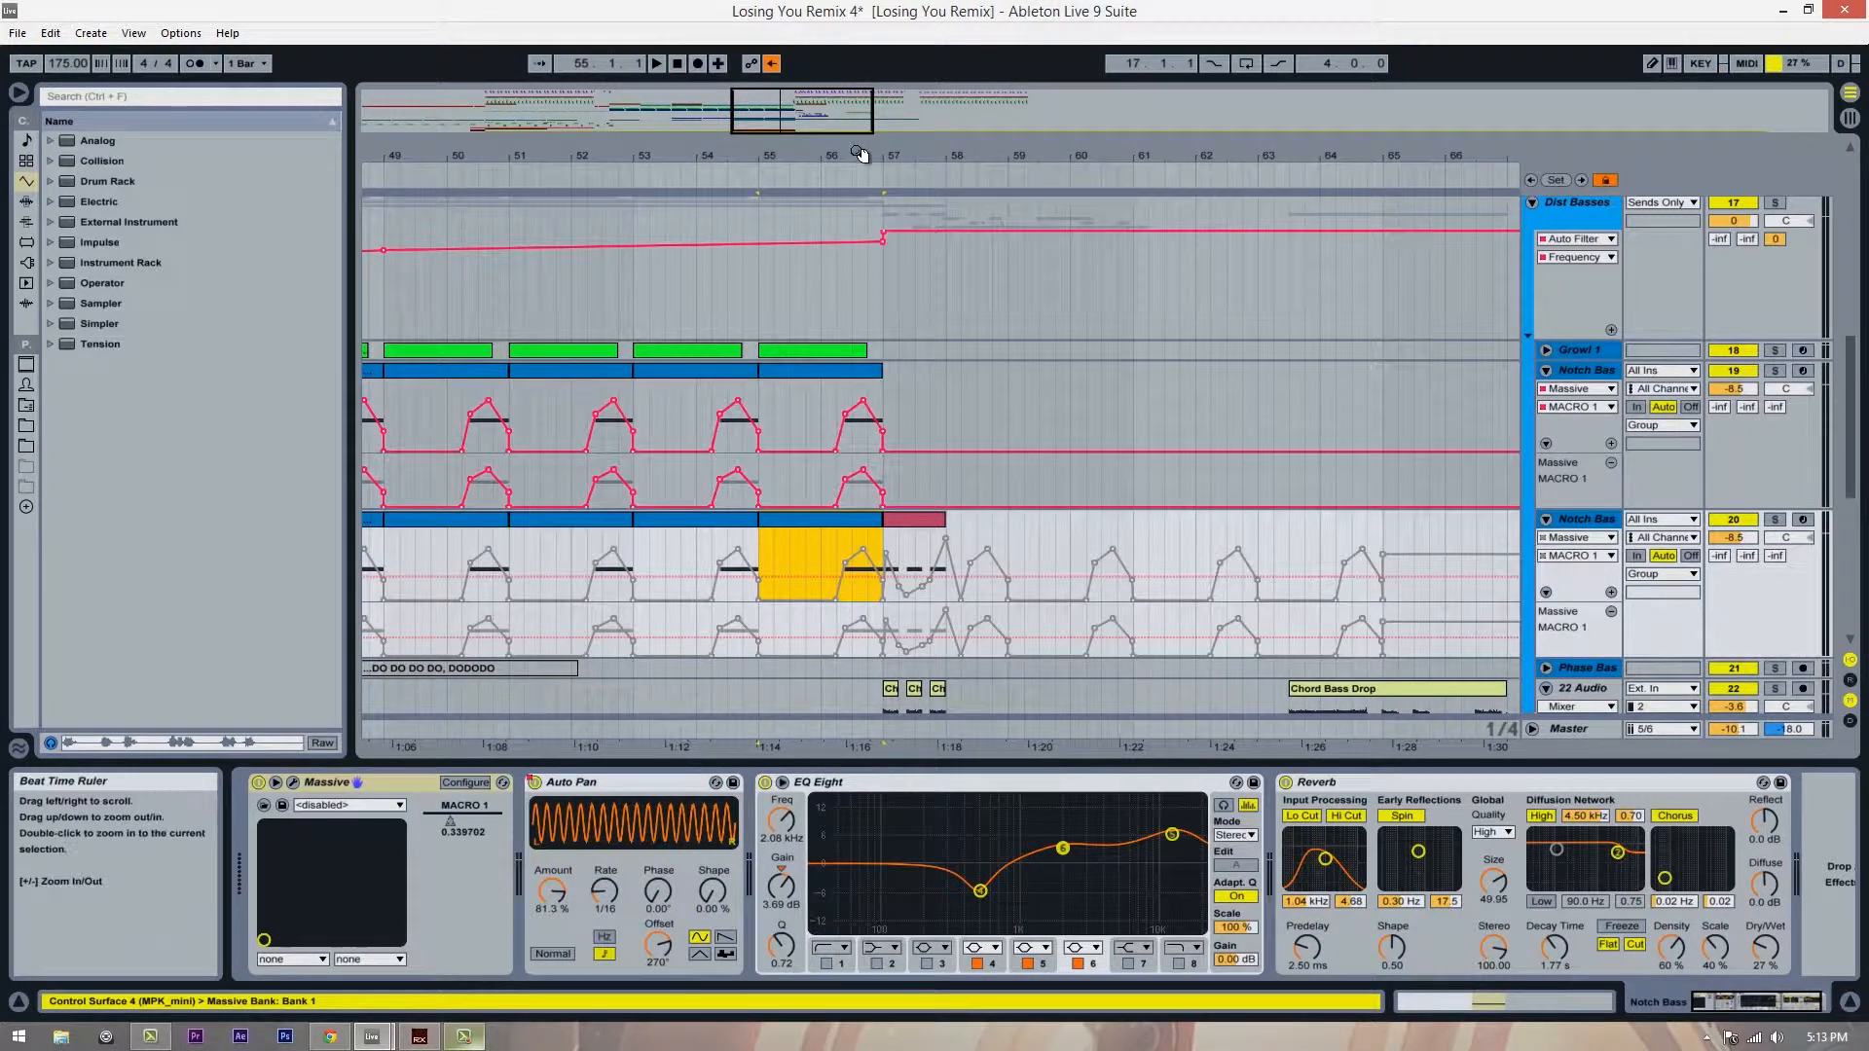
mouse_move(863, 158)
mouse_down()
mouse_move(877, 151)
mouse_move(867, 187)
mouse_up()
key(space)
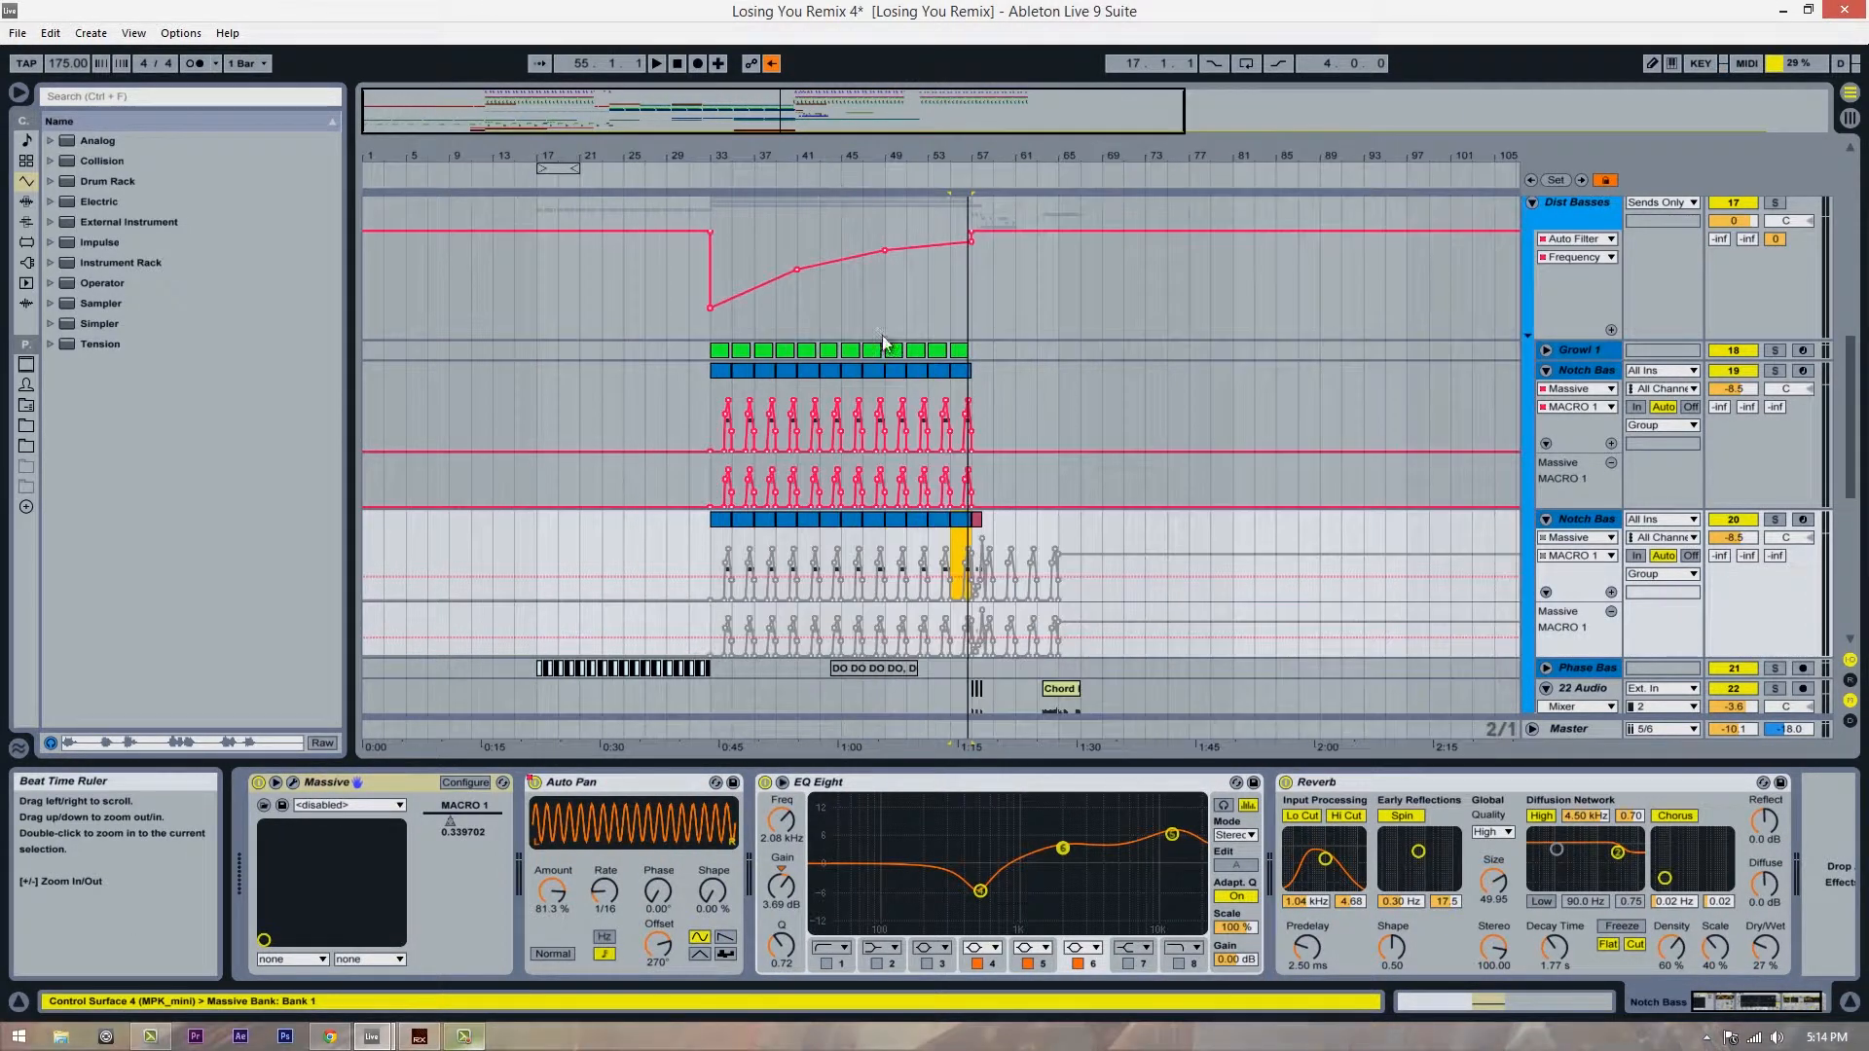
shift+click(717, 520)
key(Delete)
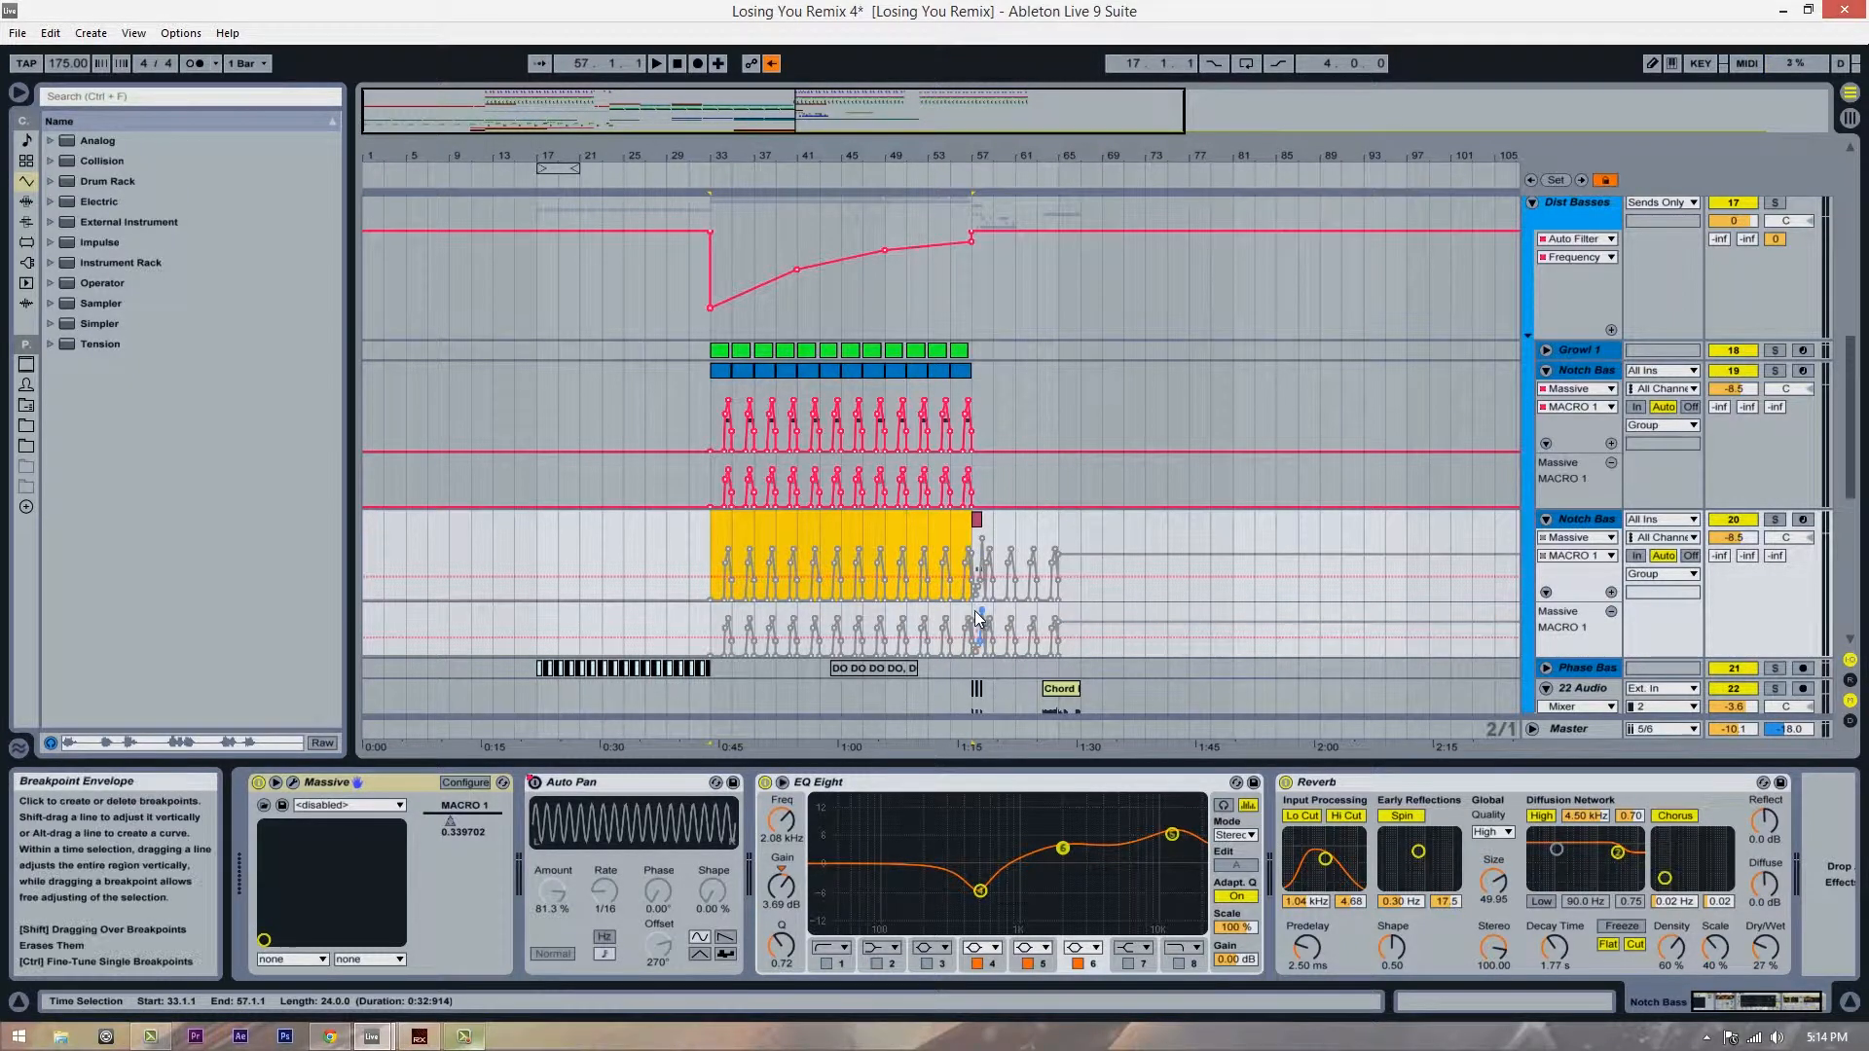
drag(971, 628, 724, 622)
key(Delete)
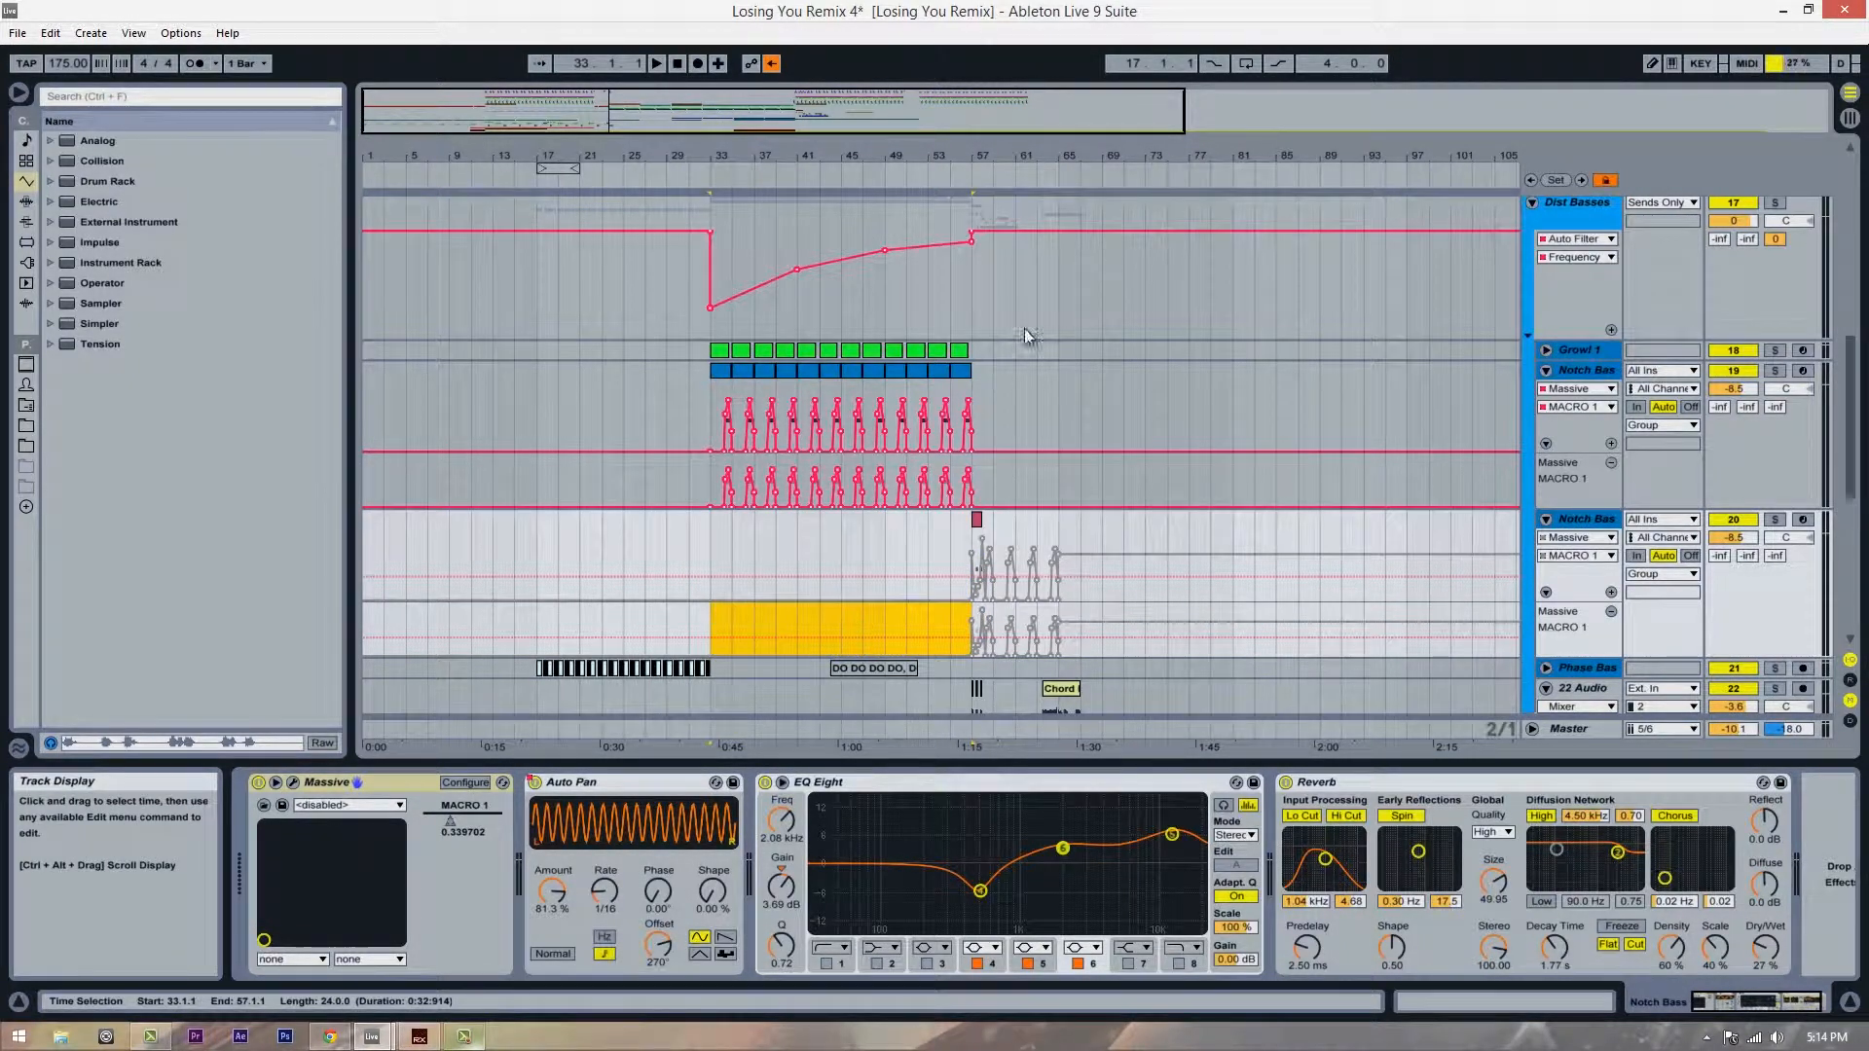
Step: Re-enable the overridden automation and delete the MACRO 1 automation from 58.2.1 to 65.4.1 on the duplicated Notch Bass track
drag(1014, 159, 1014, 179)
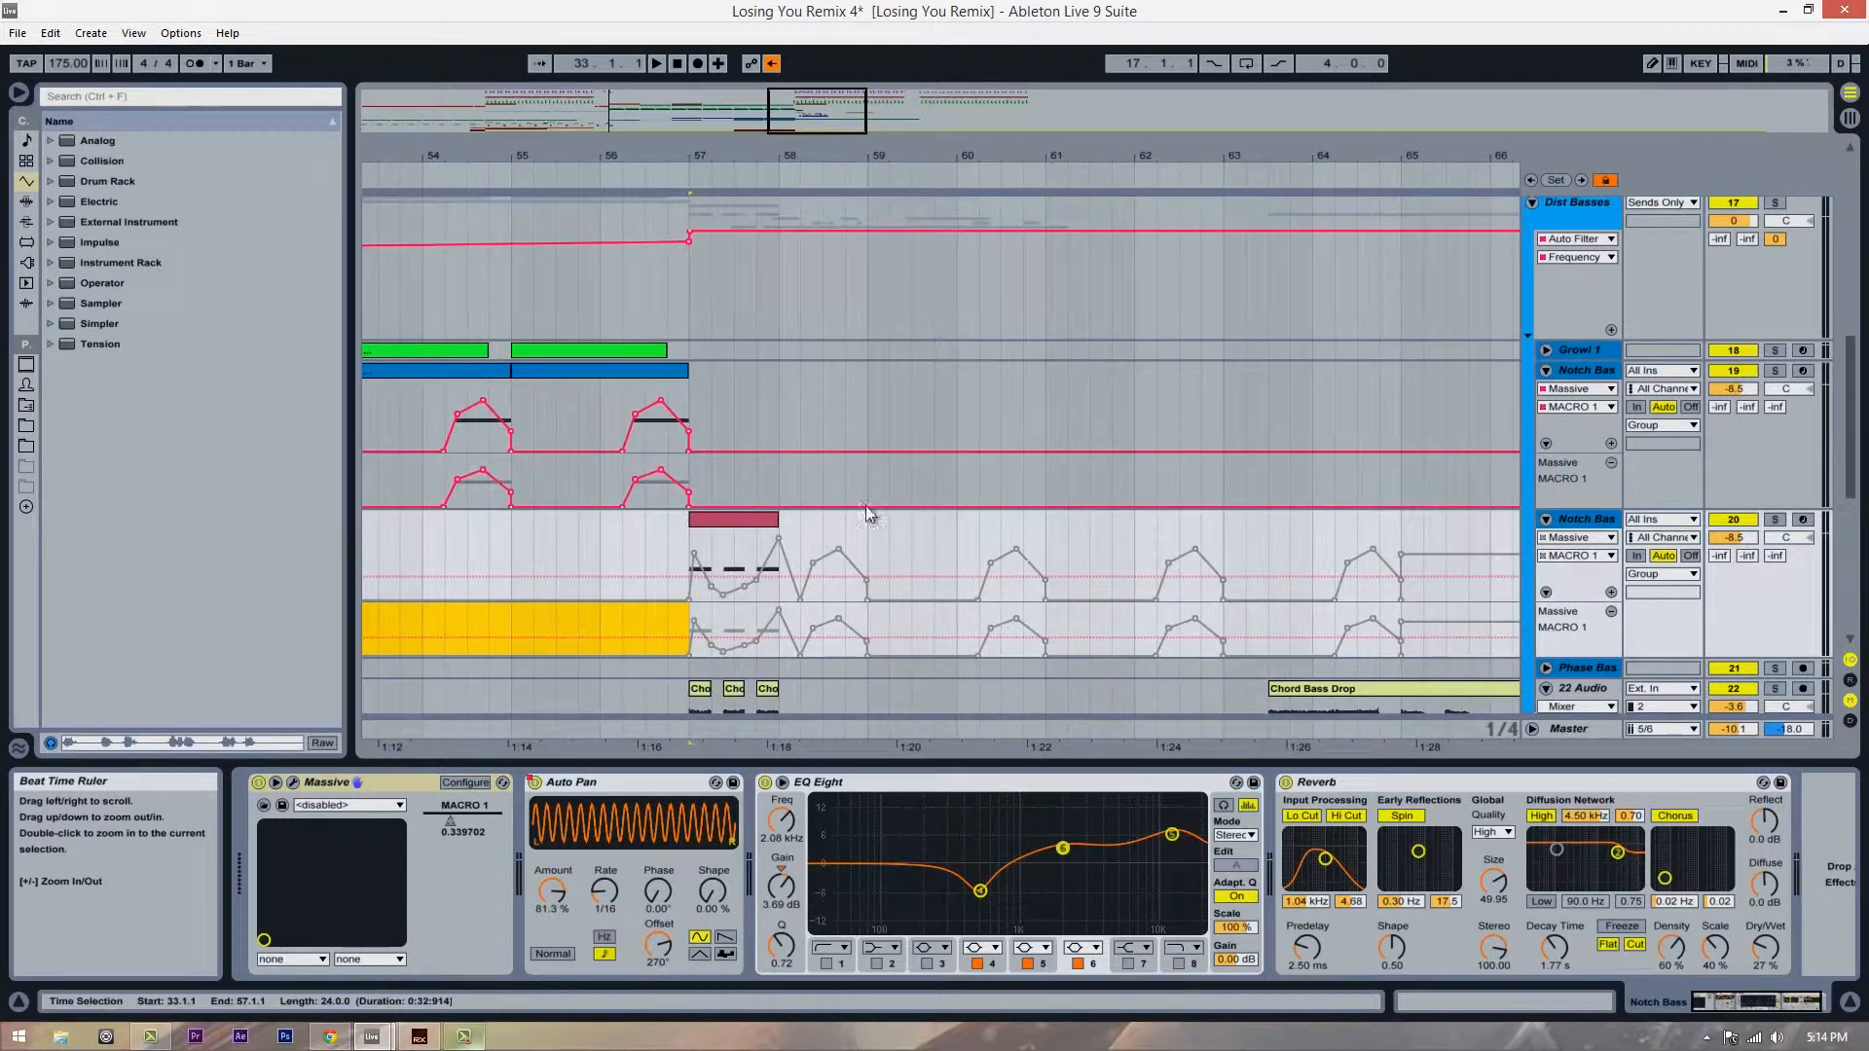
click(770, 63)
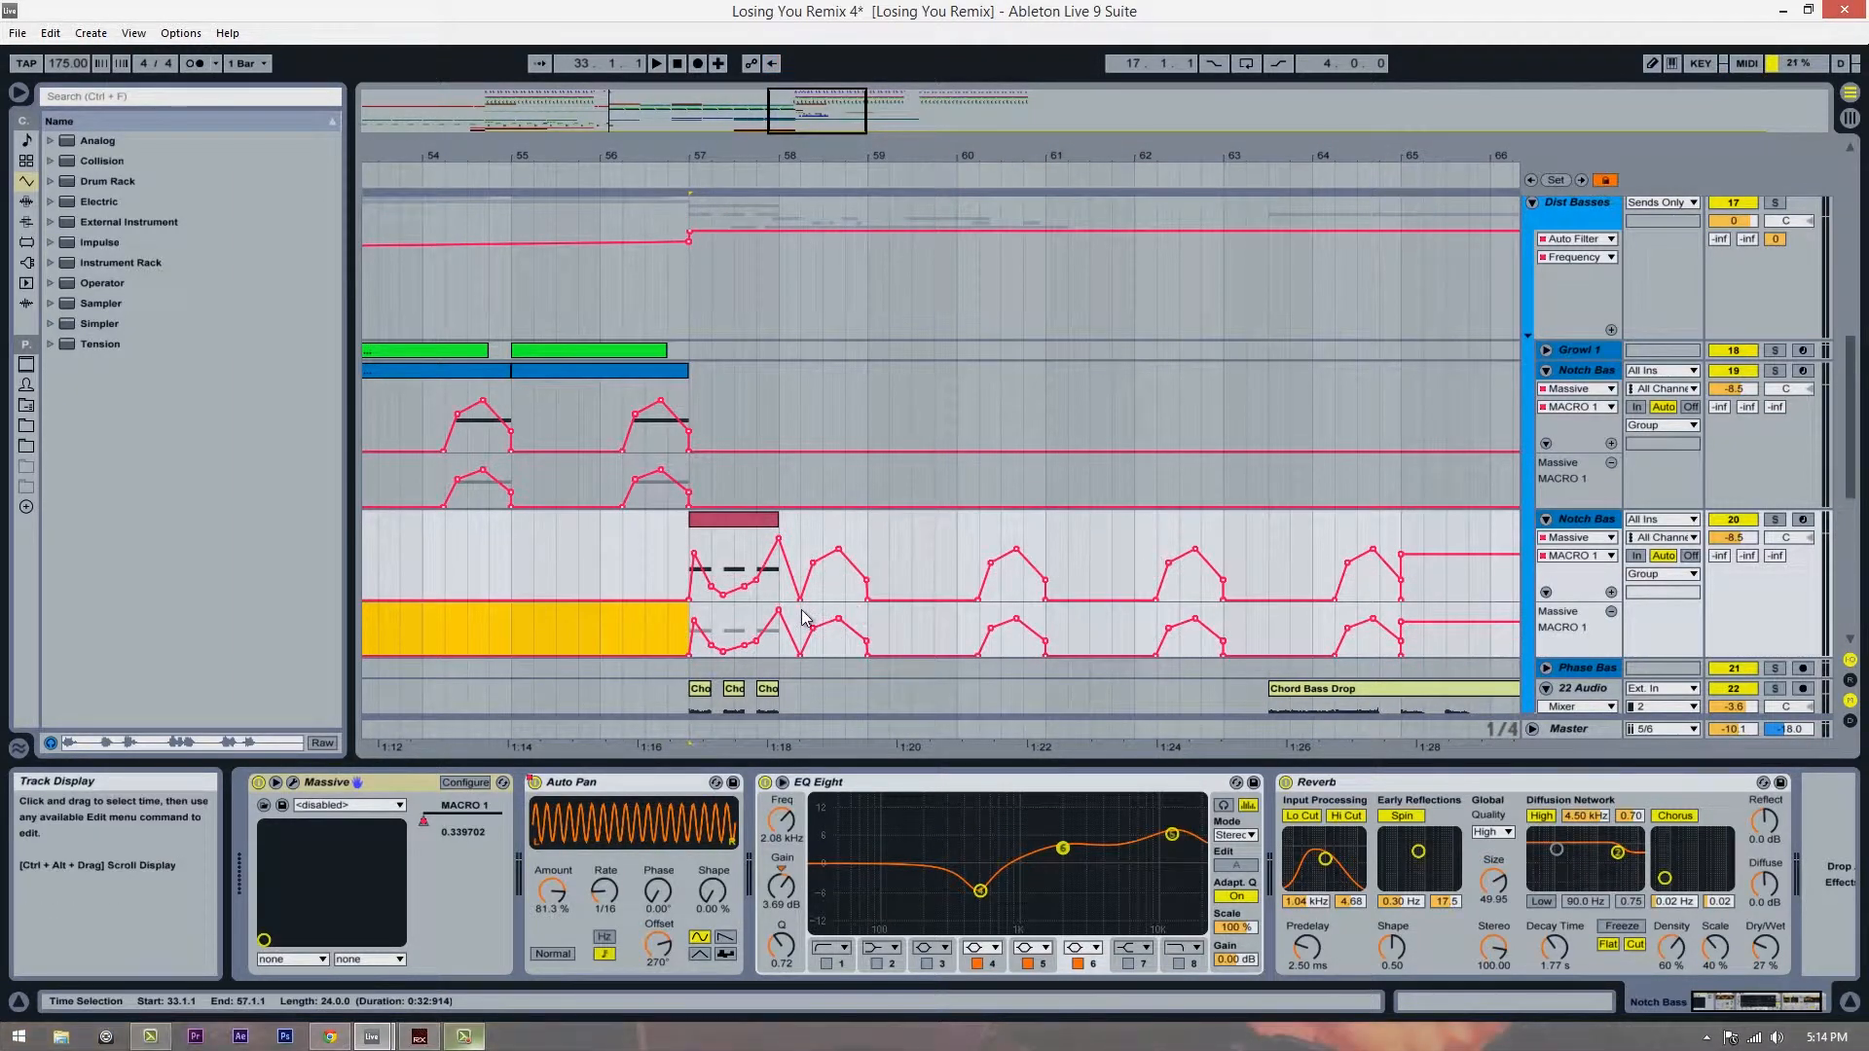
drag(800, 622, 1471, 628)
key(Delete)
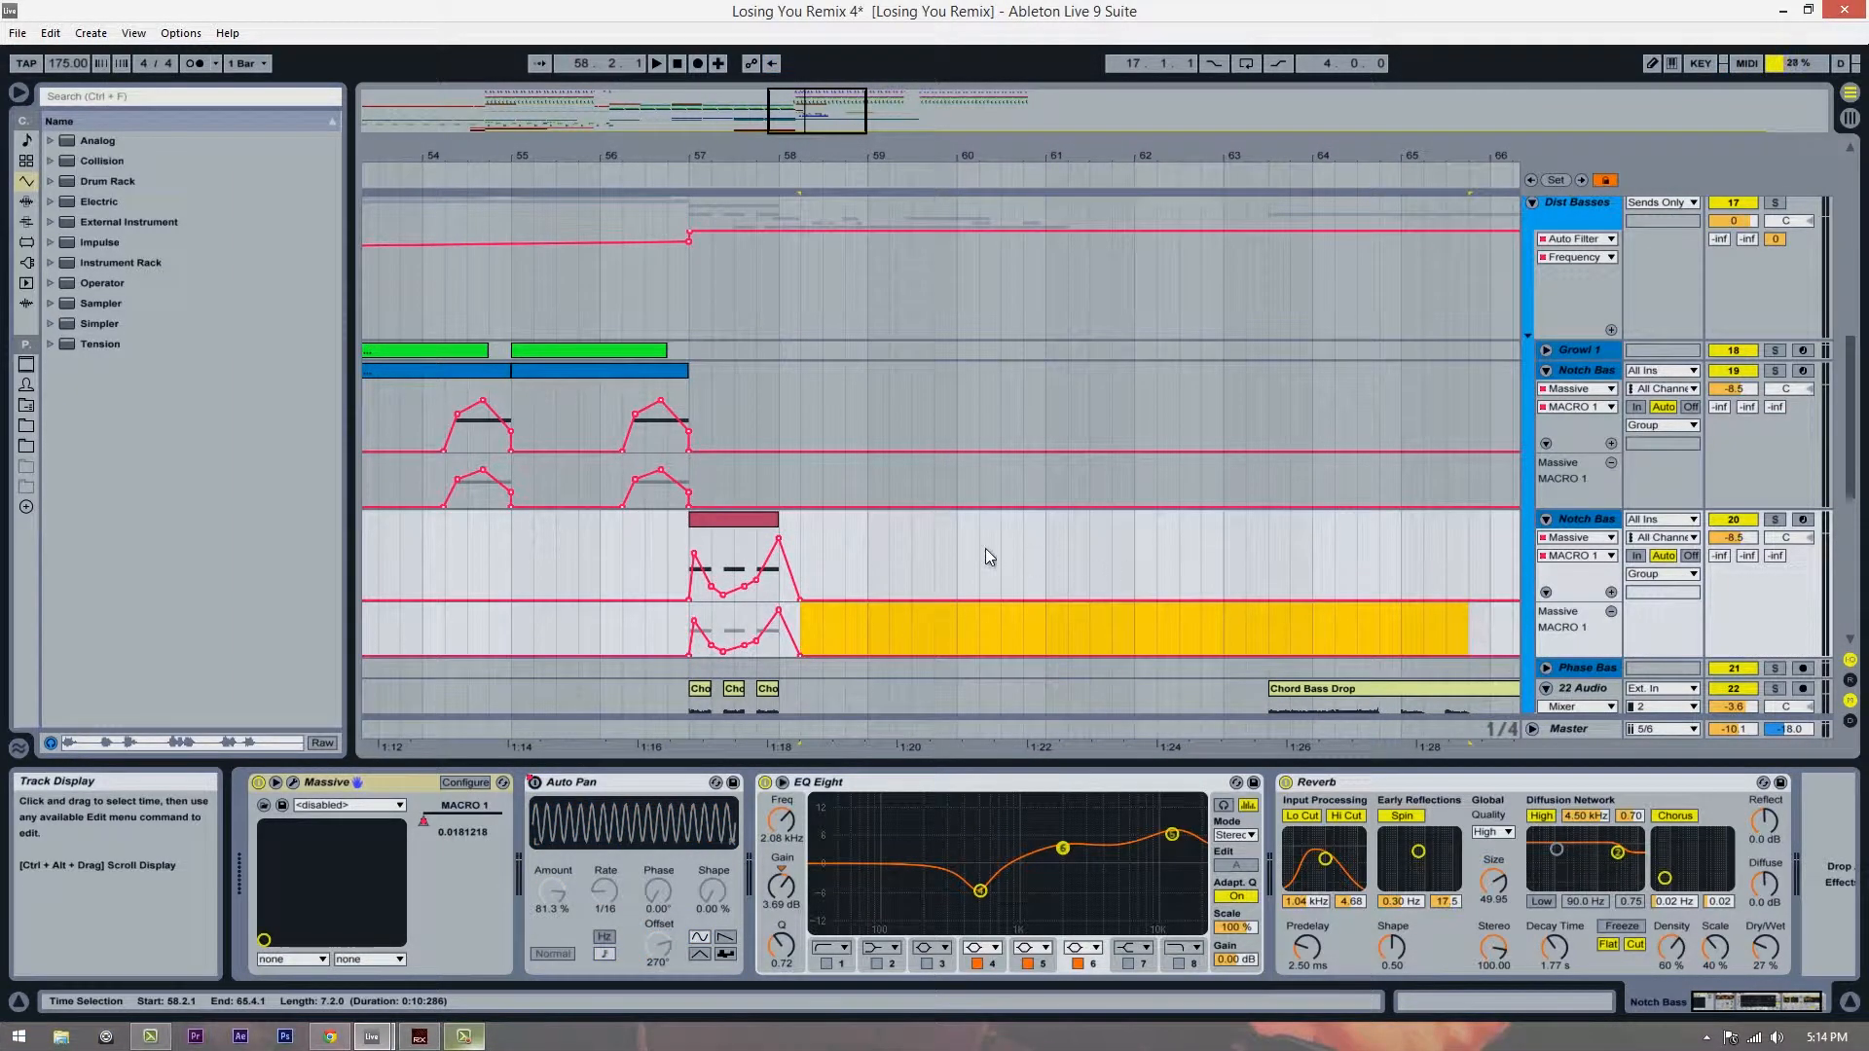
click(911, 555)
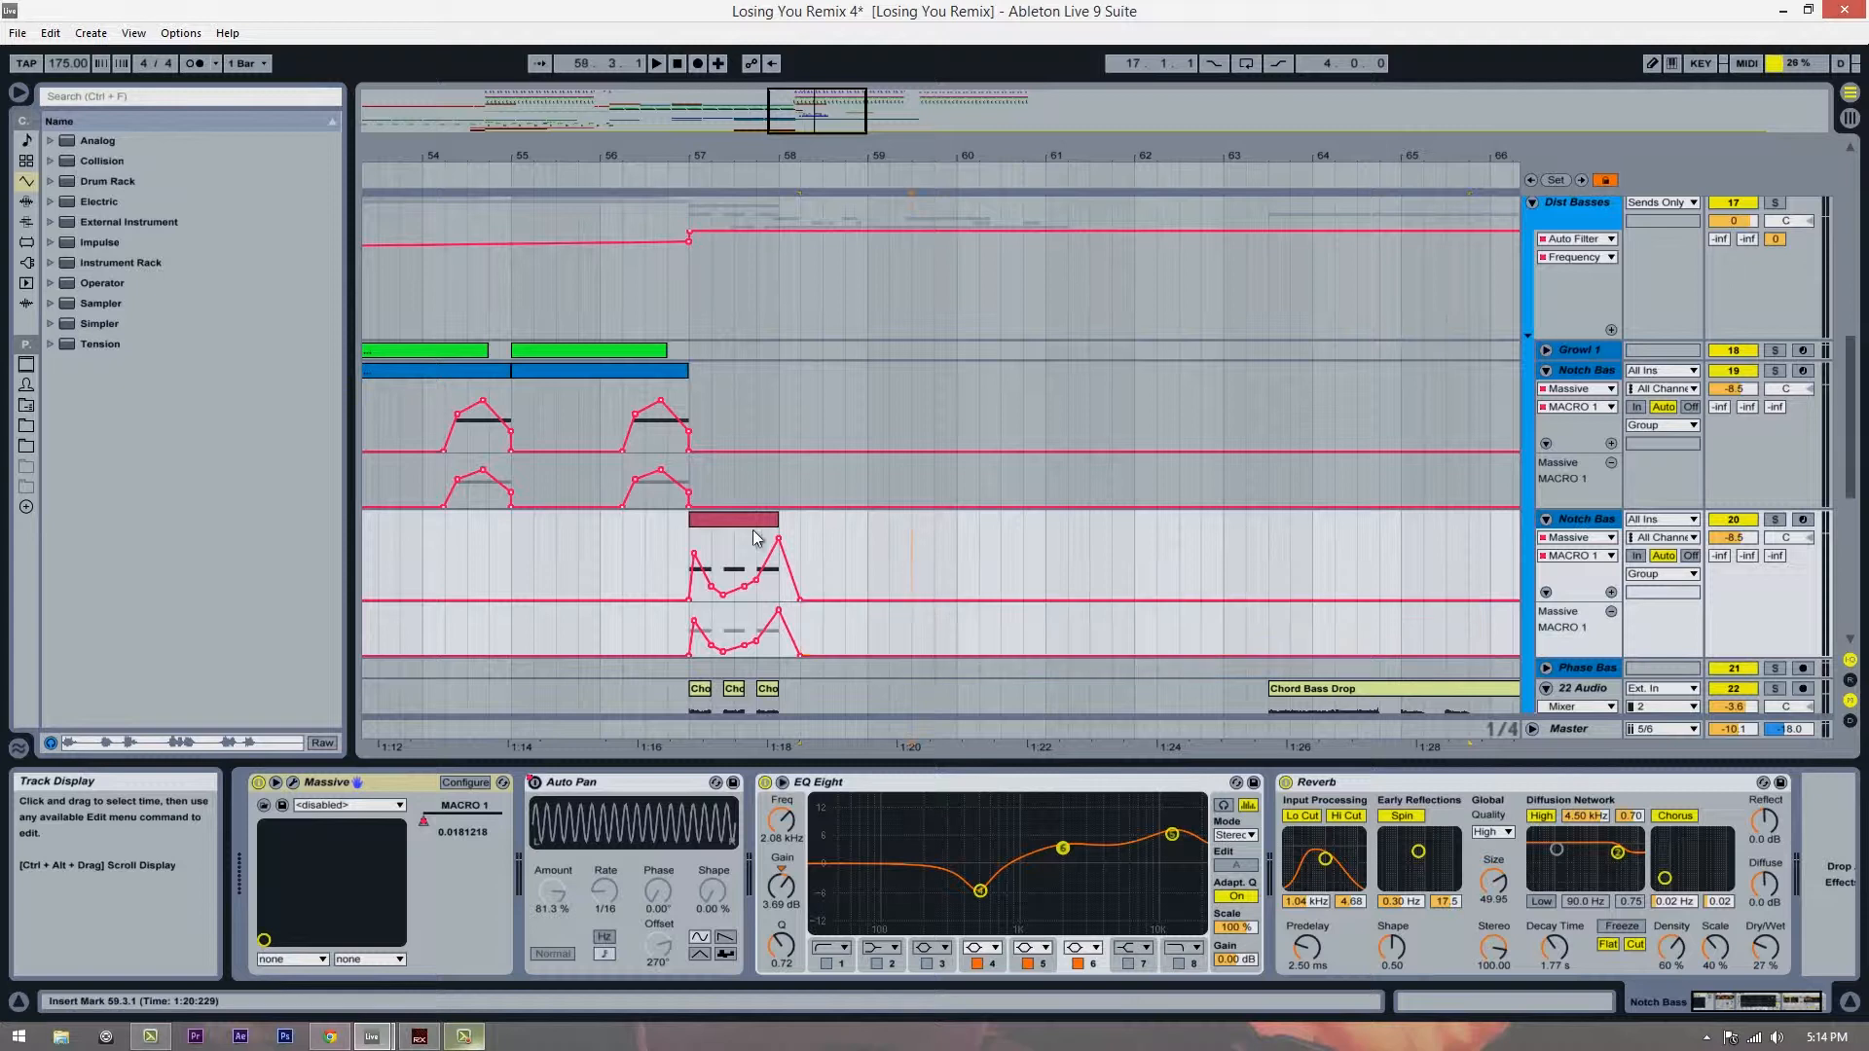
Step: Lower the duplicated Notch Bass track's volume to -13.1 dB and play it soloed from 57.1.1
mouse_move(1734, 539)
mouse_down()
mouse_move(1736, 573)
mouse_move(1736, 548)
mouse_up()
key(space)
key(space)
click(1774, 520)
key(space)
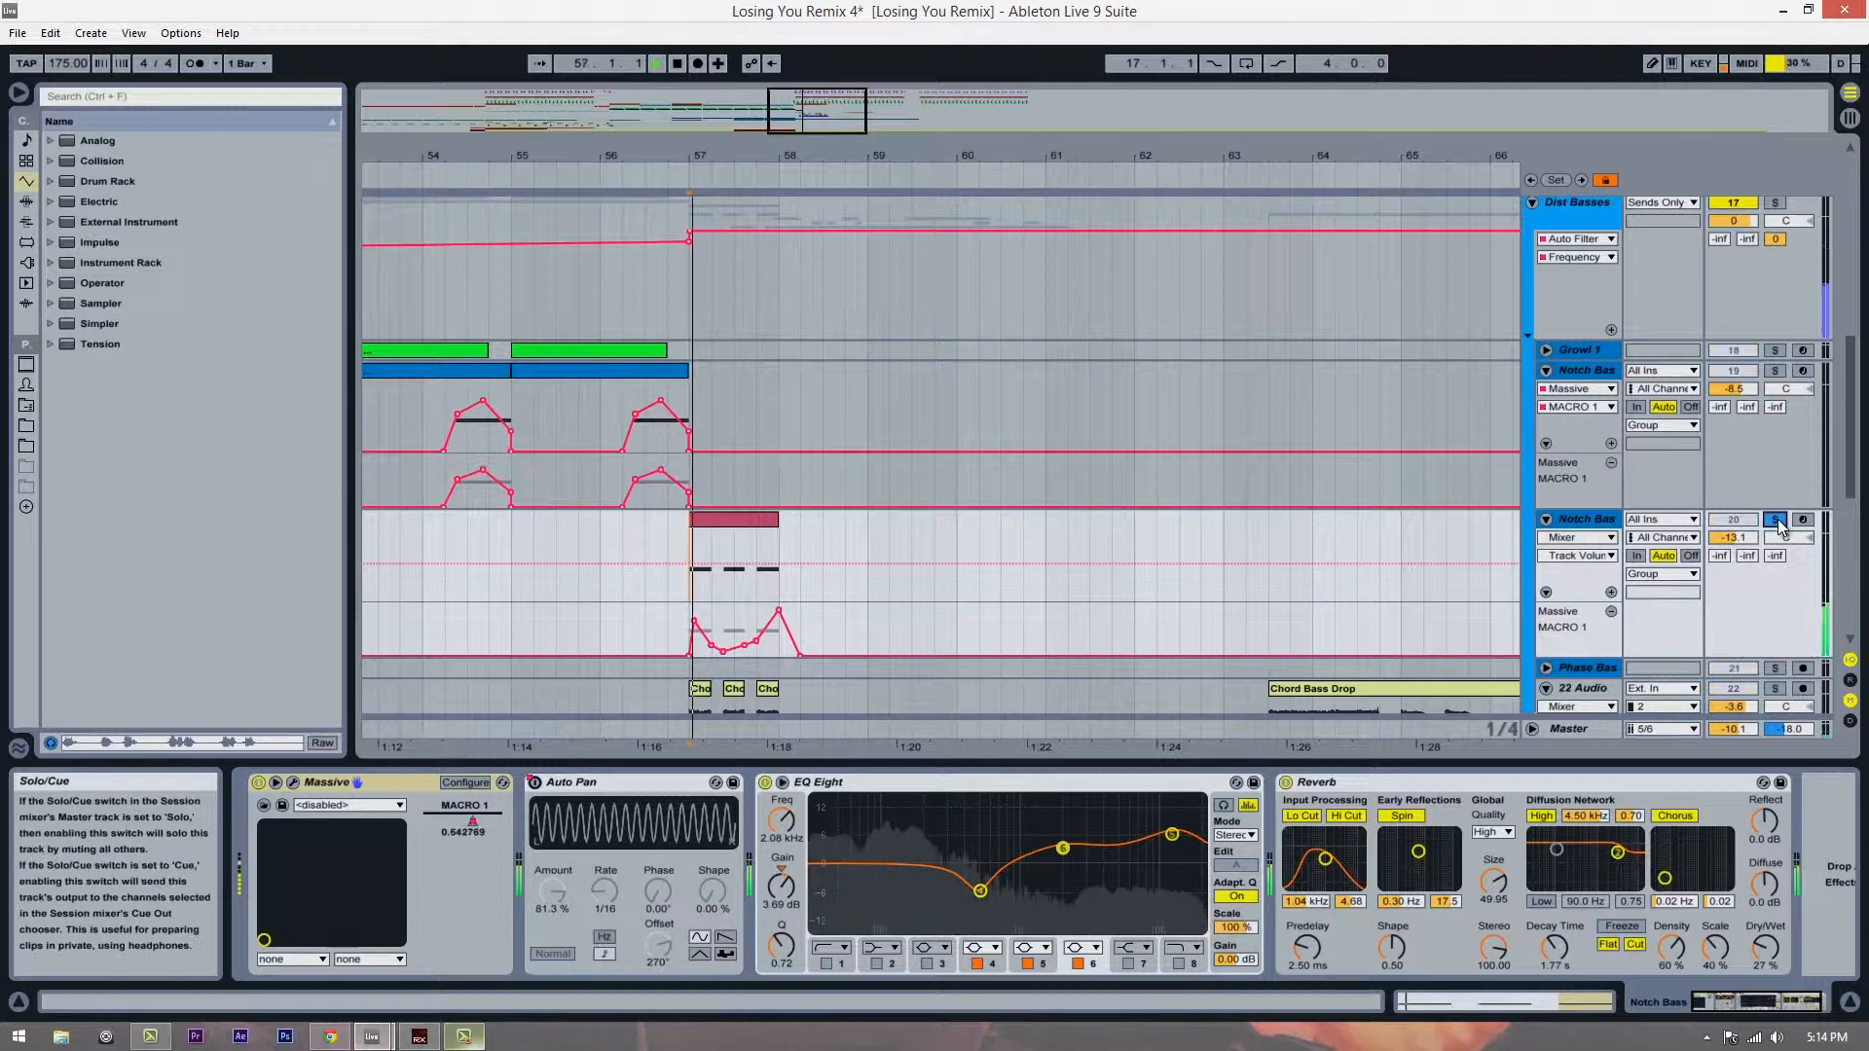
Step: Deactivate all the Main Bass clips on the 25 Audio track
scroll(817, 403, up, 2)
scroll(838, 434, down, 5)
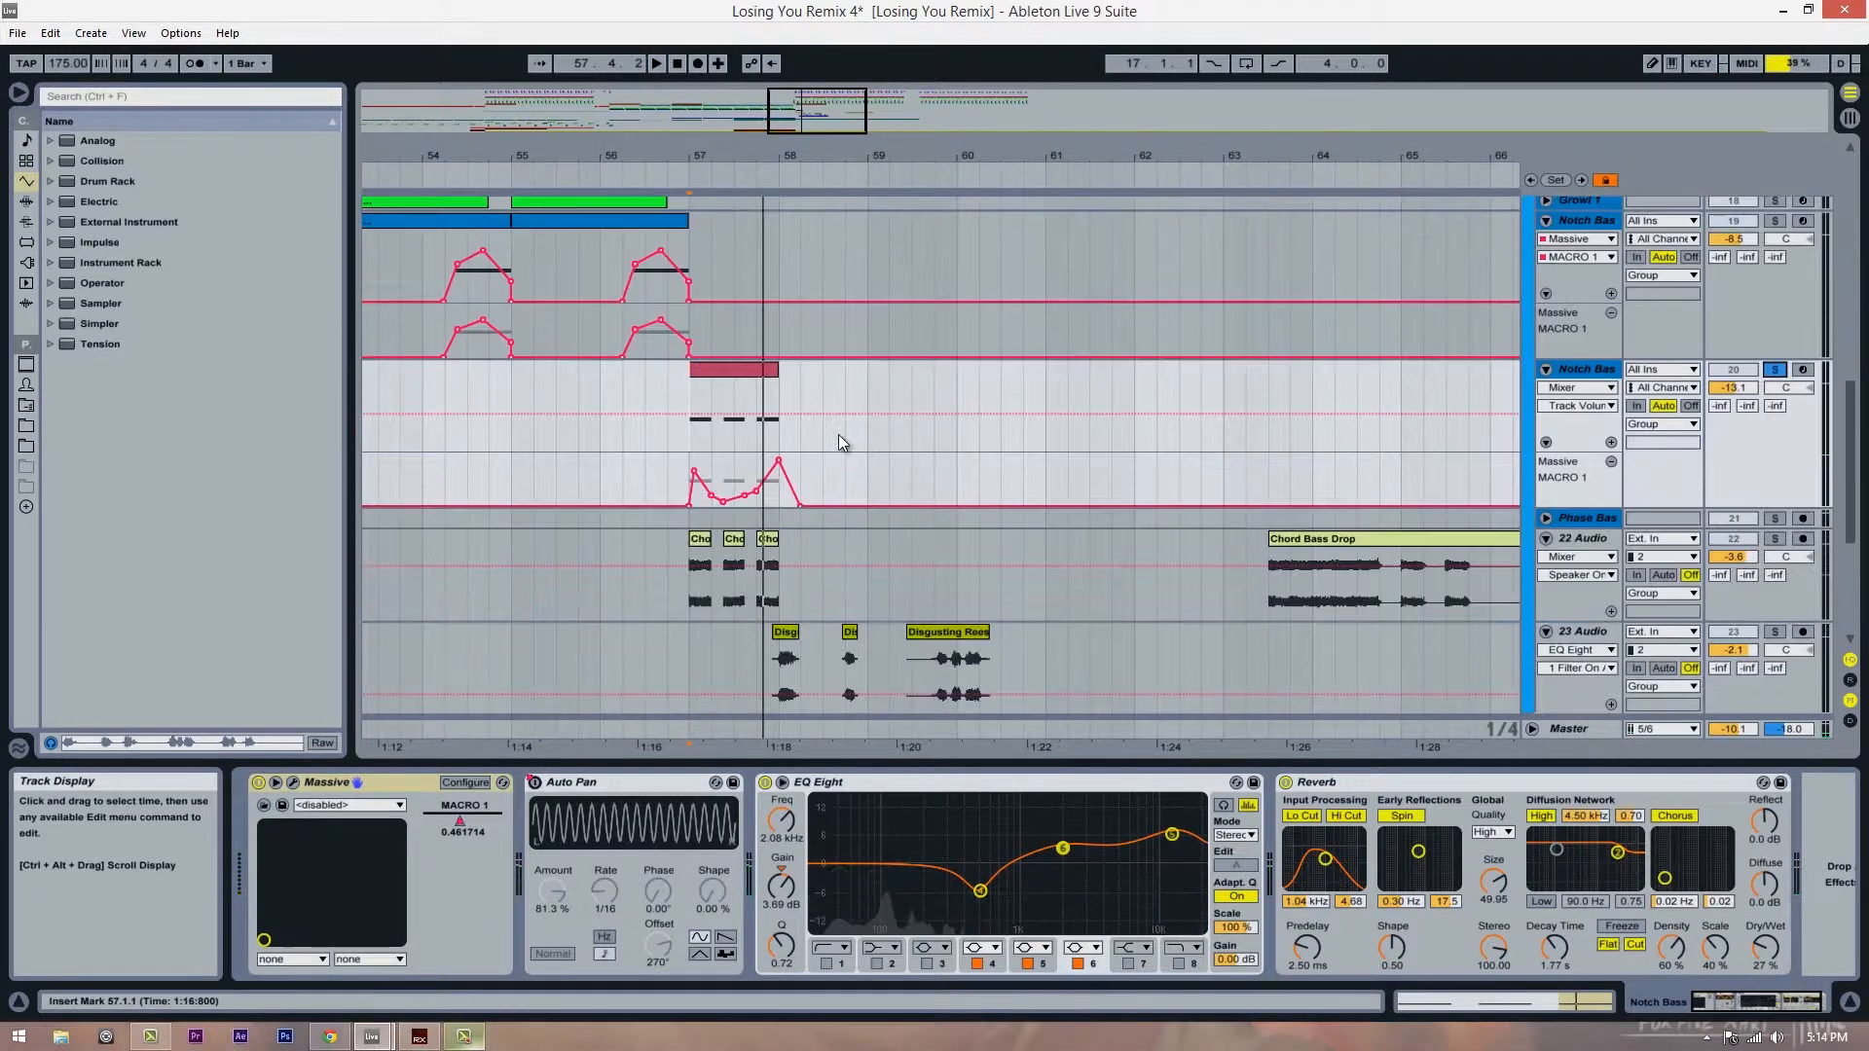
scroll(759, 587, down, 2)
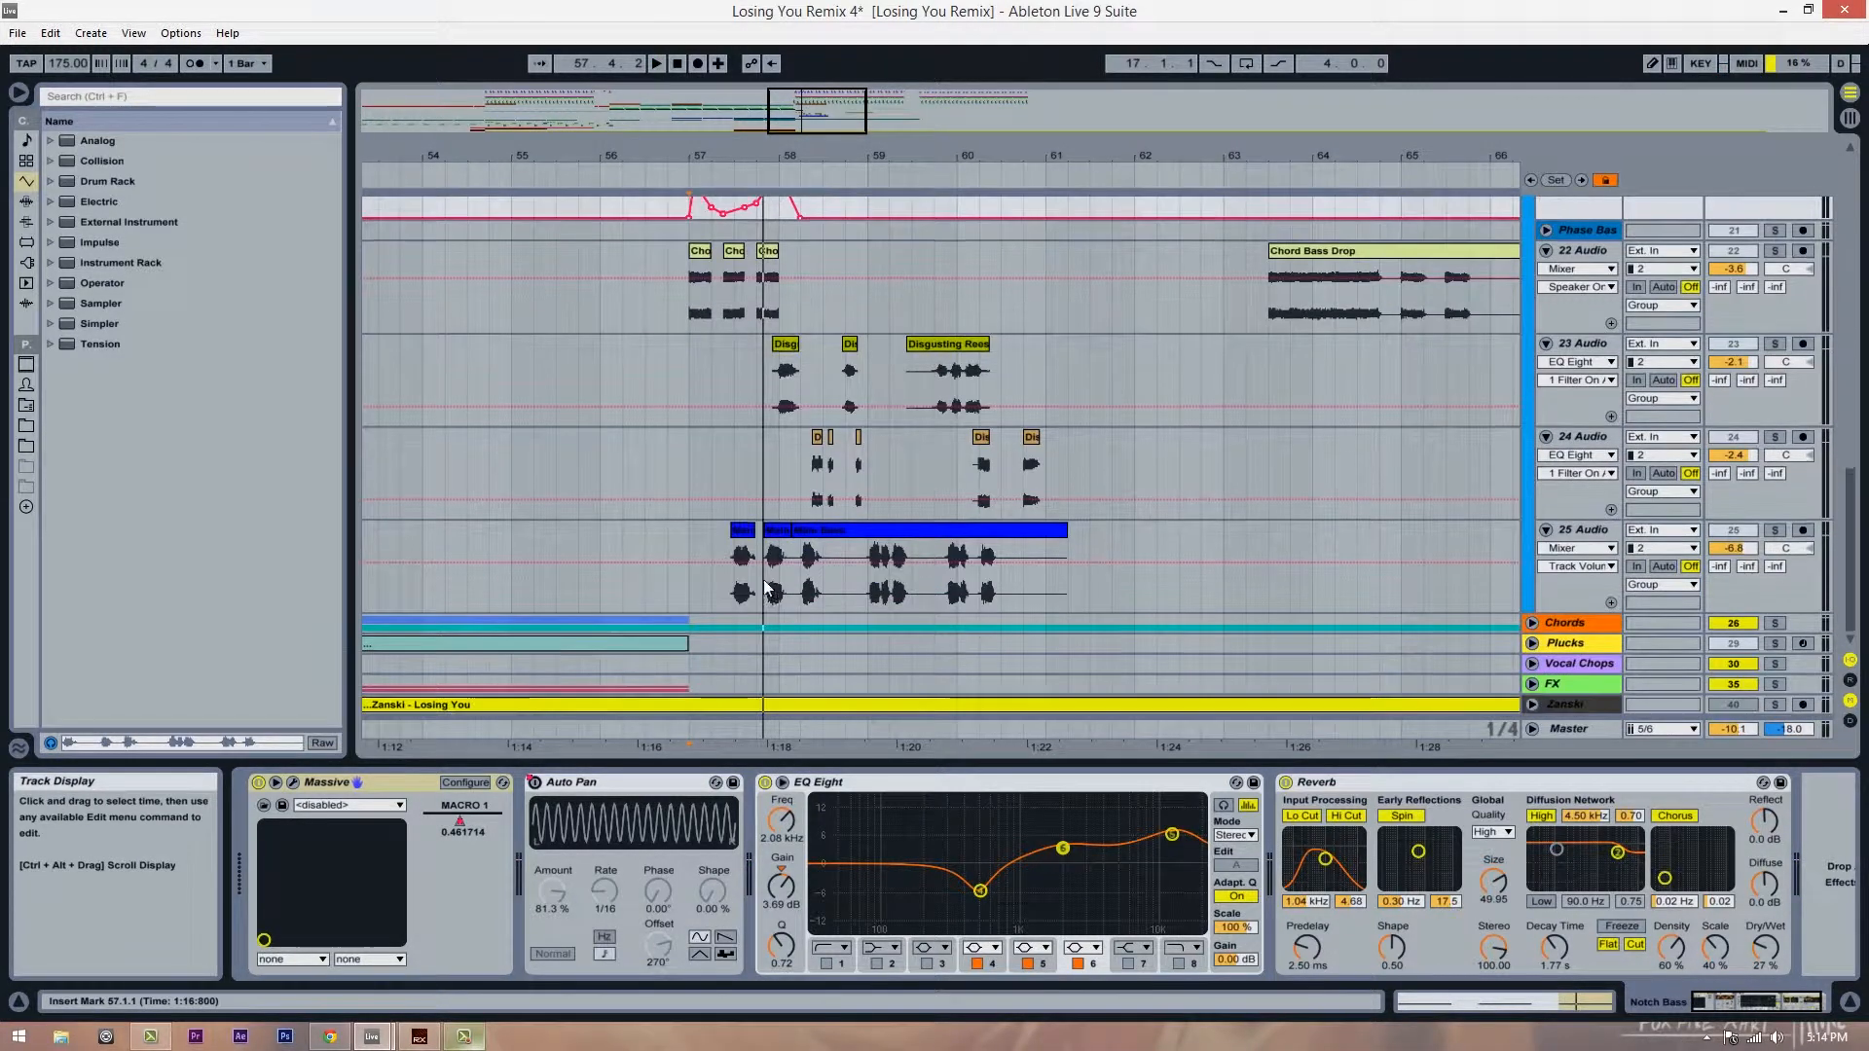
drag(760, 550, 784, 532)
shift+click(888, 536)
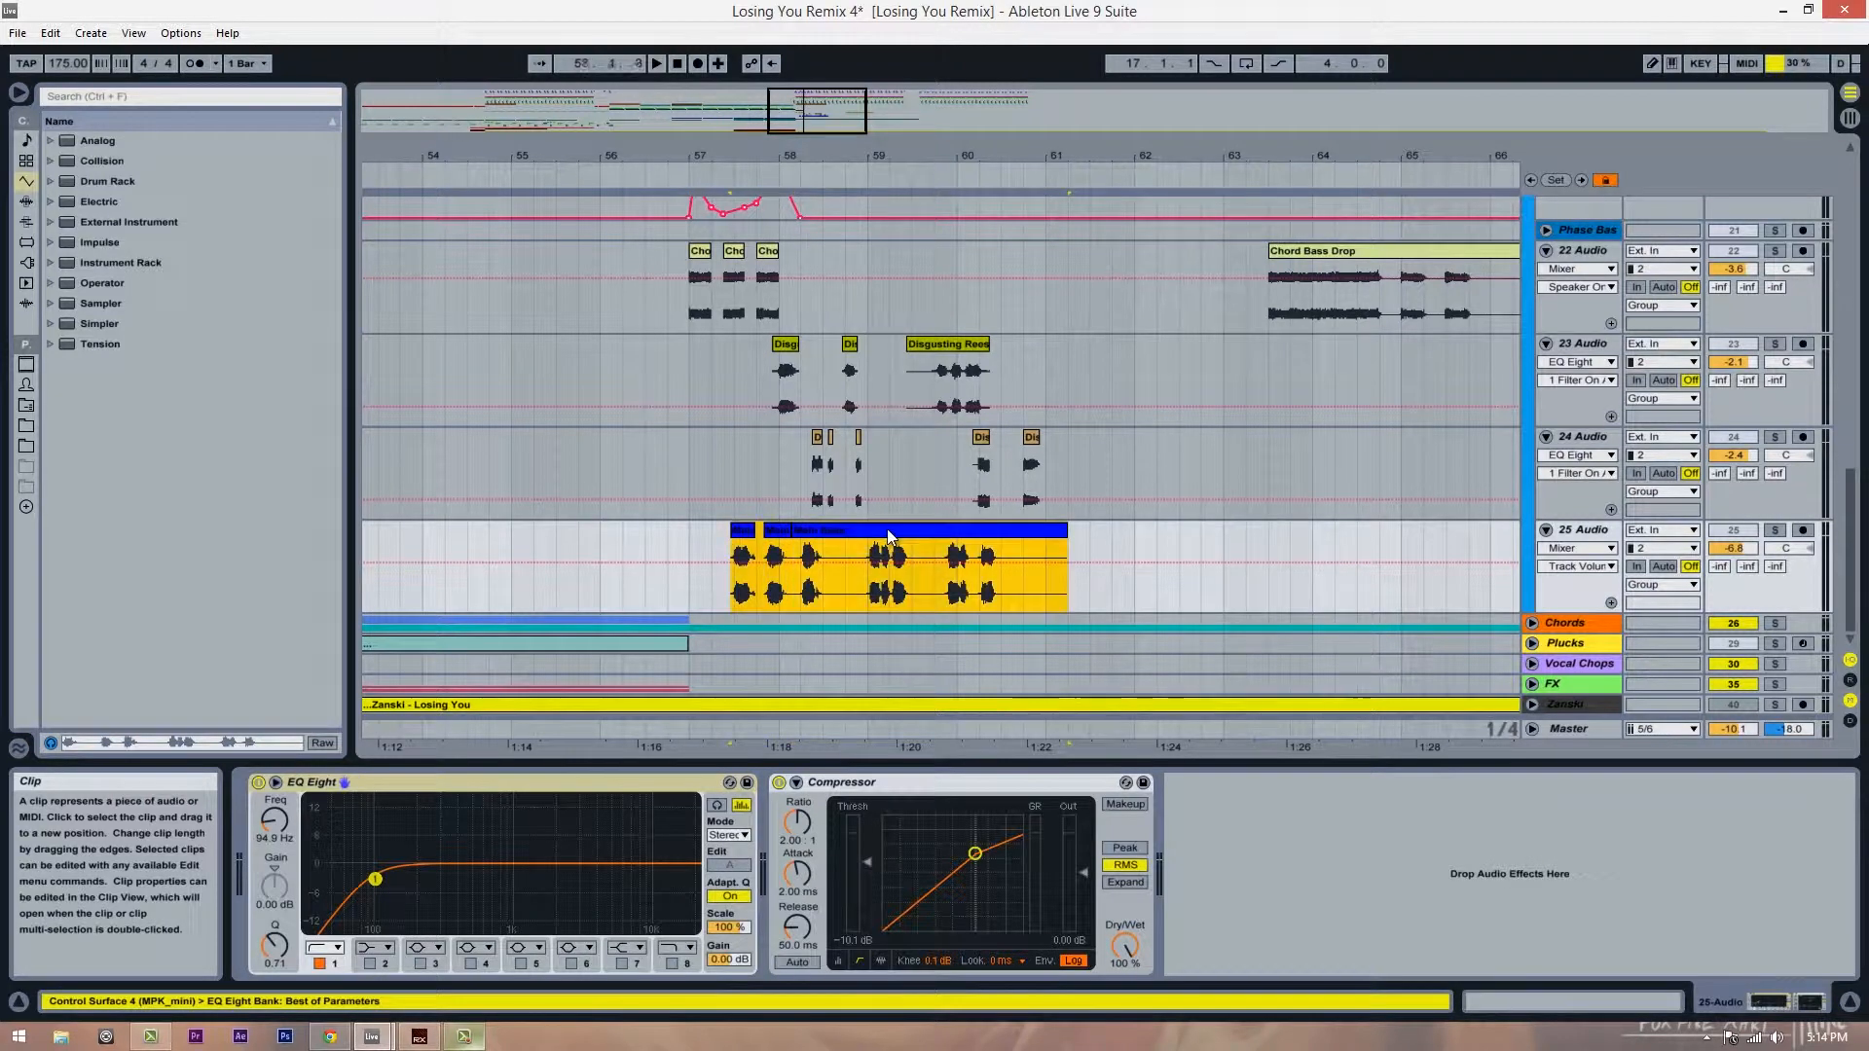
key(0)
scroll(749, 553, up, 1)
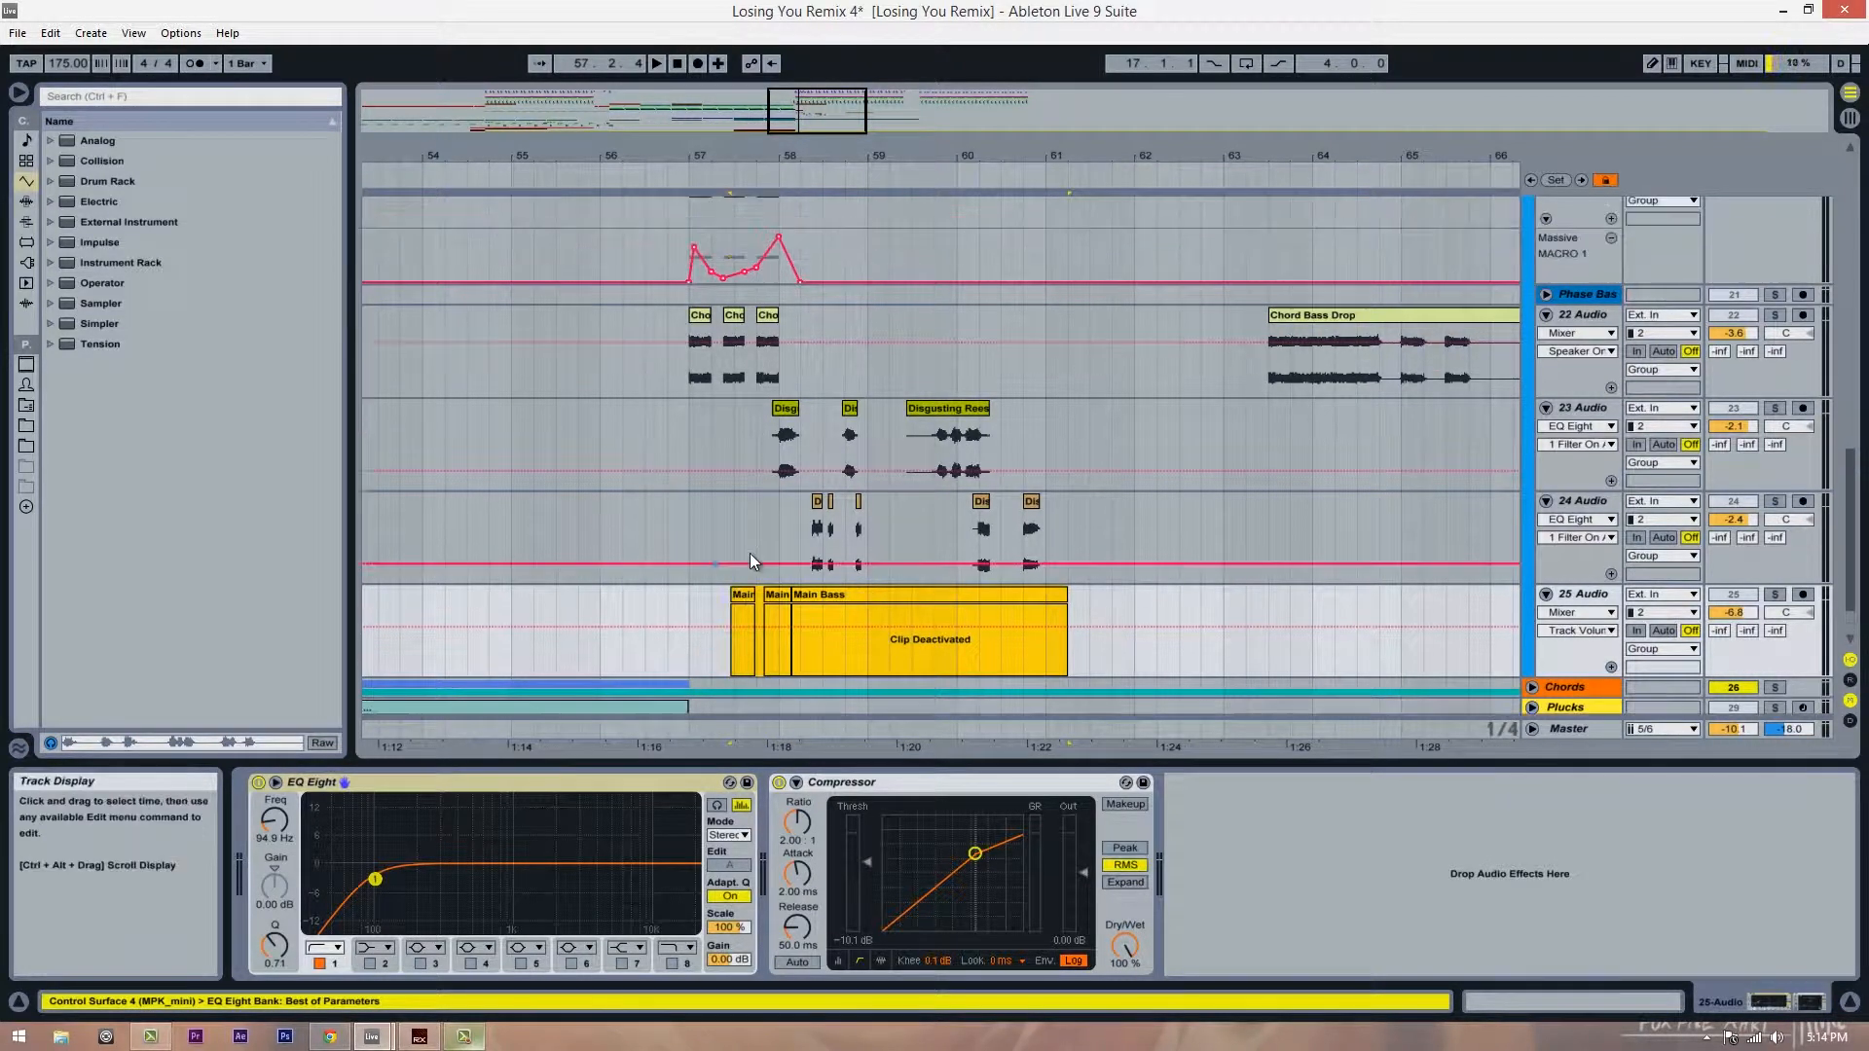
Step: Unsolo the duplicated Notch Bass track and play the drop from 57.1.1 with the other basses
click(689, 571)
scroll(658, 460, up, 4)
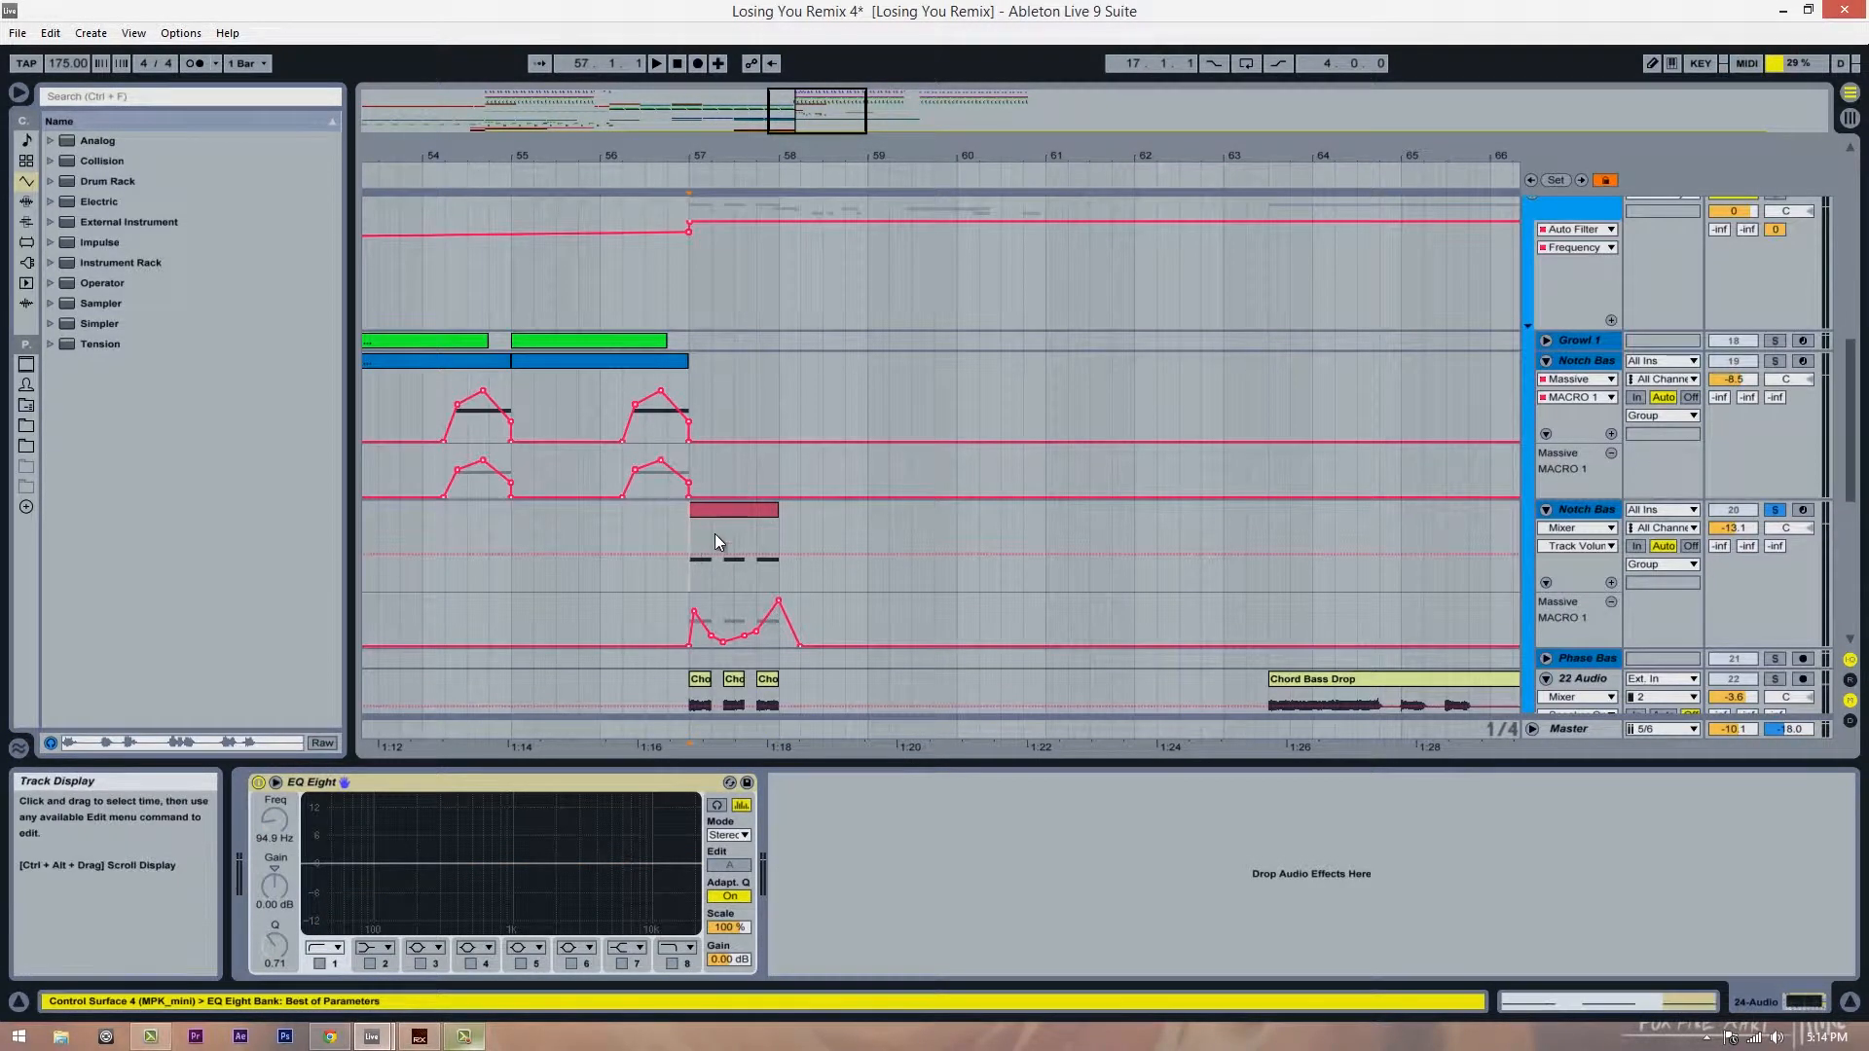
click(714, 533)
key(space)
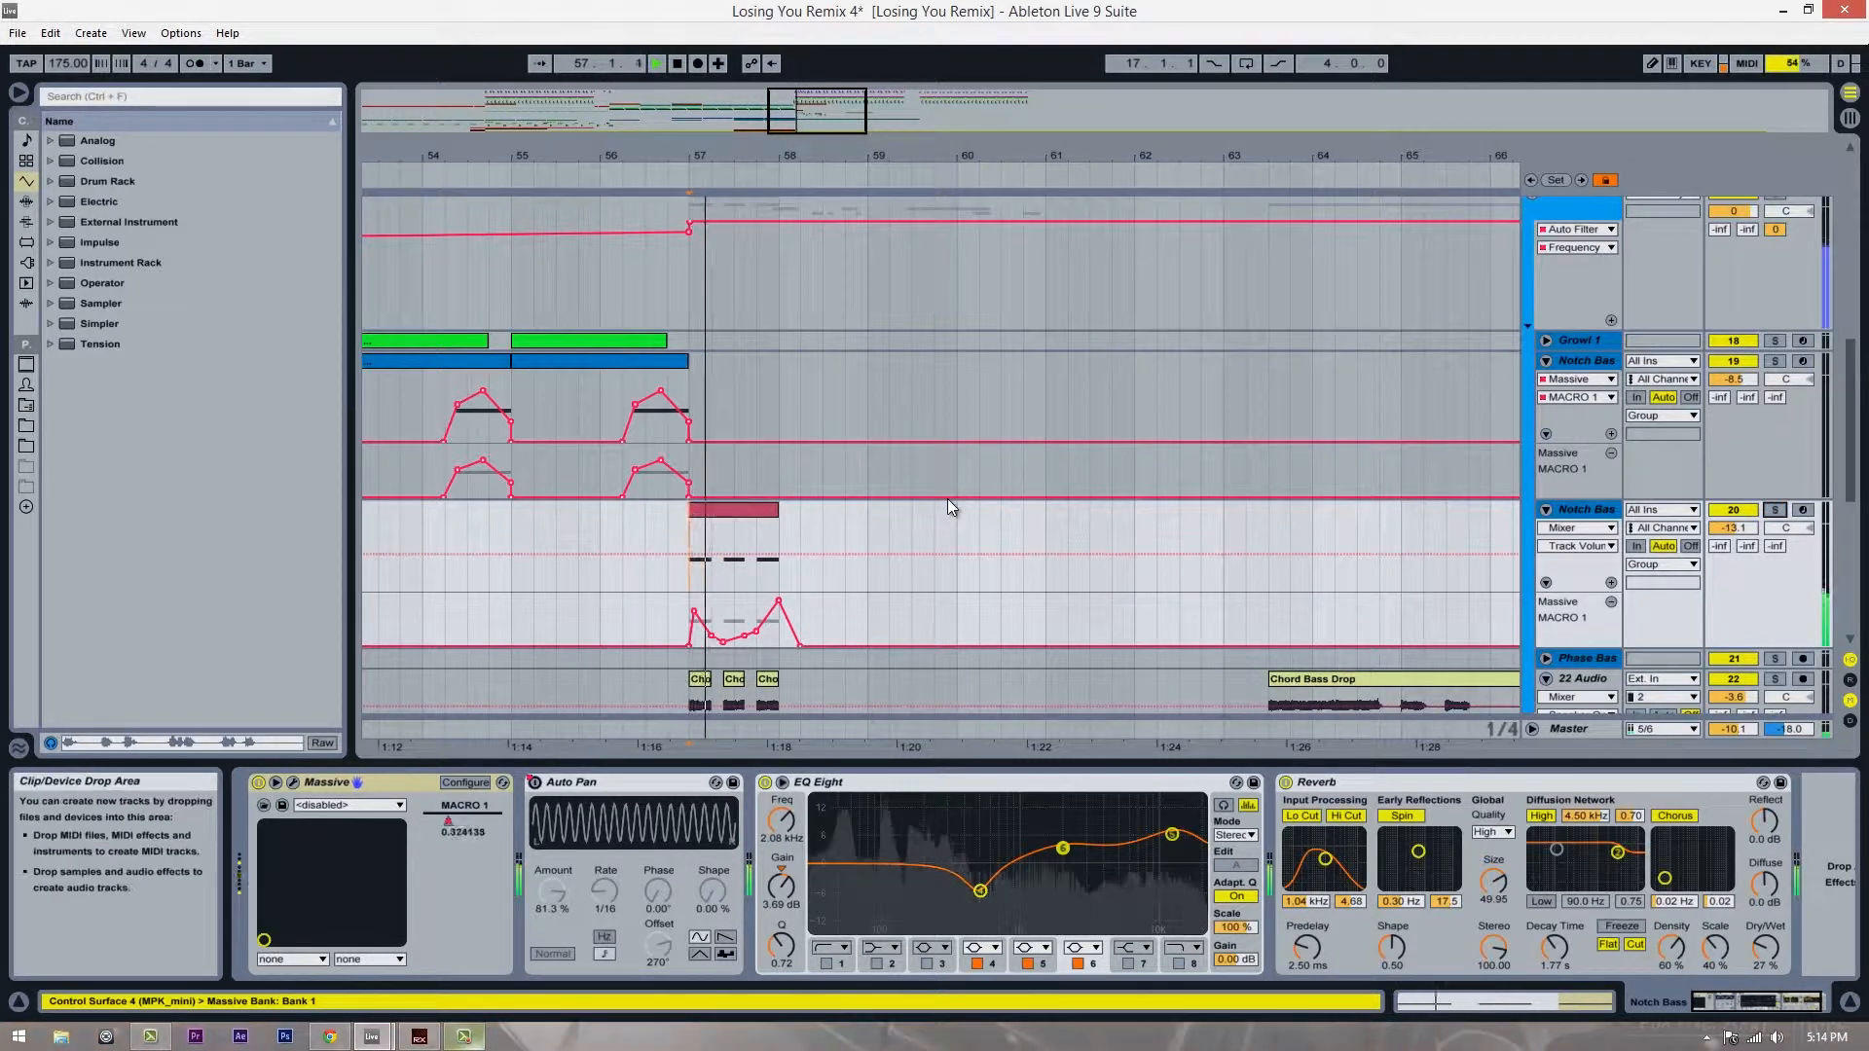
scroll(948, 498, down, 1)
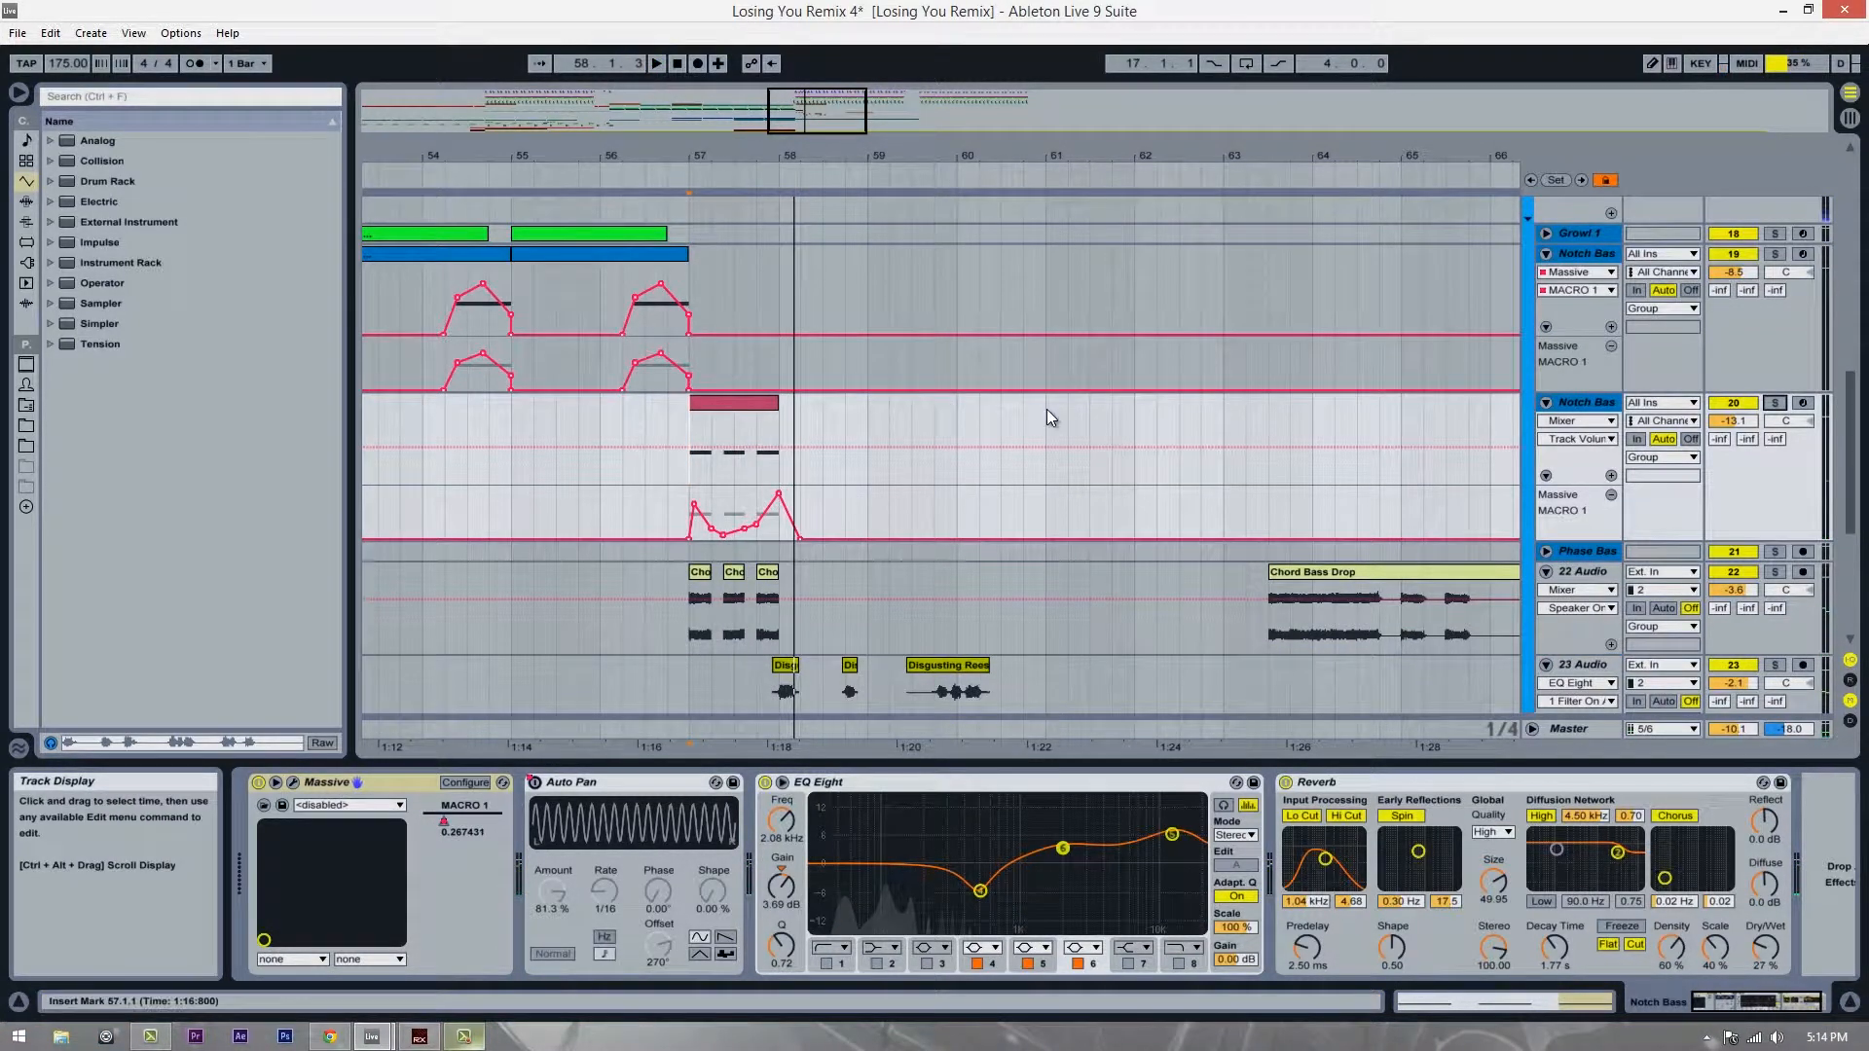
scroll(1047, 409, down, 1)
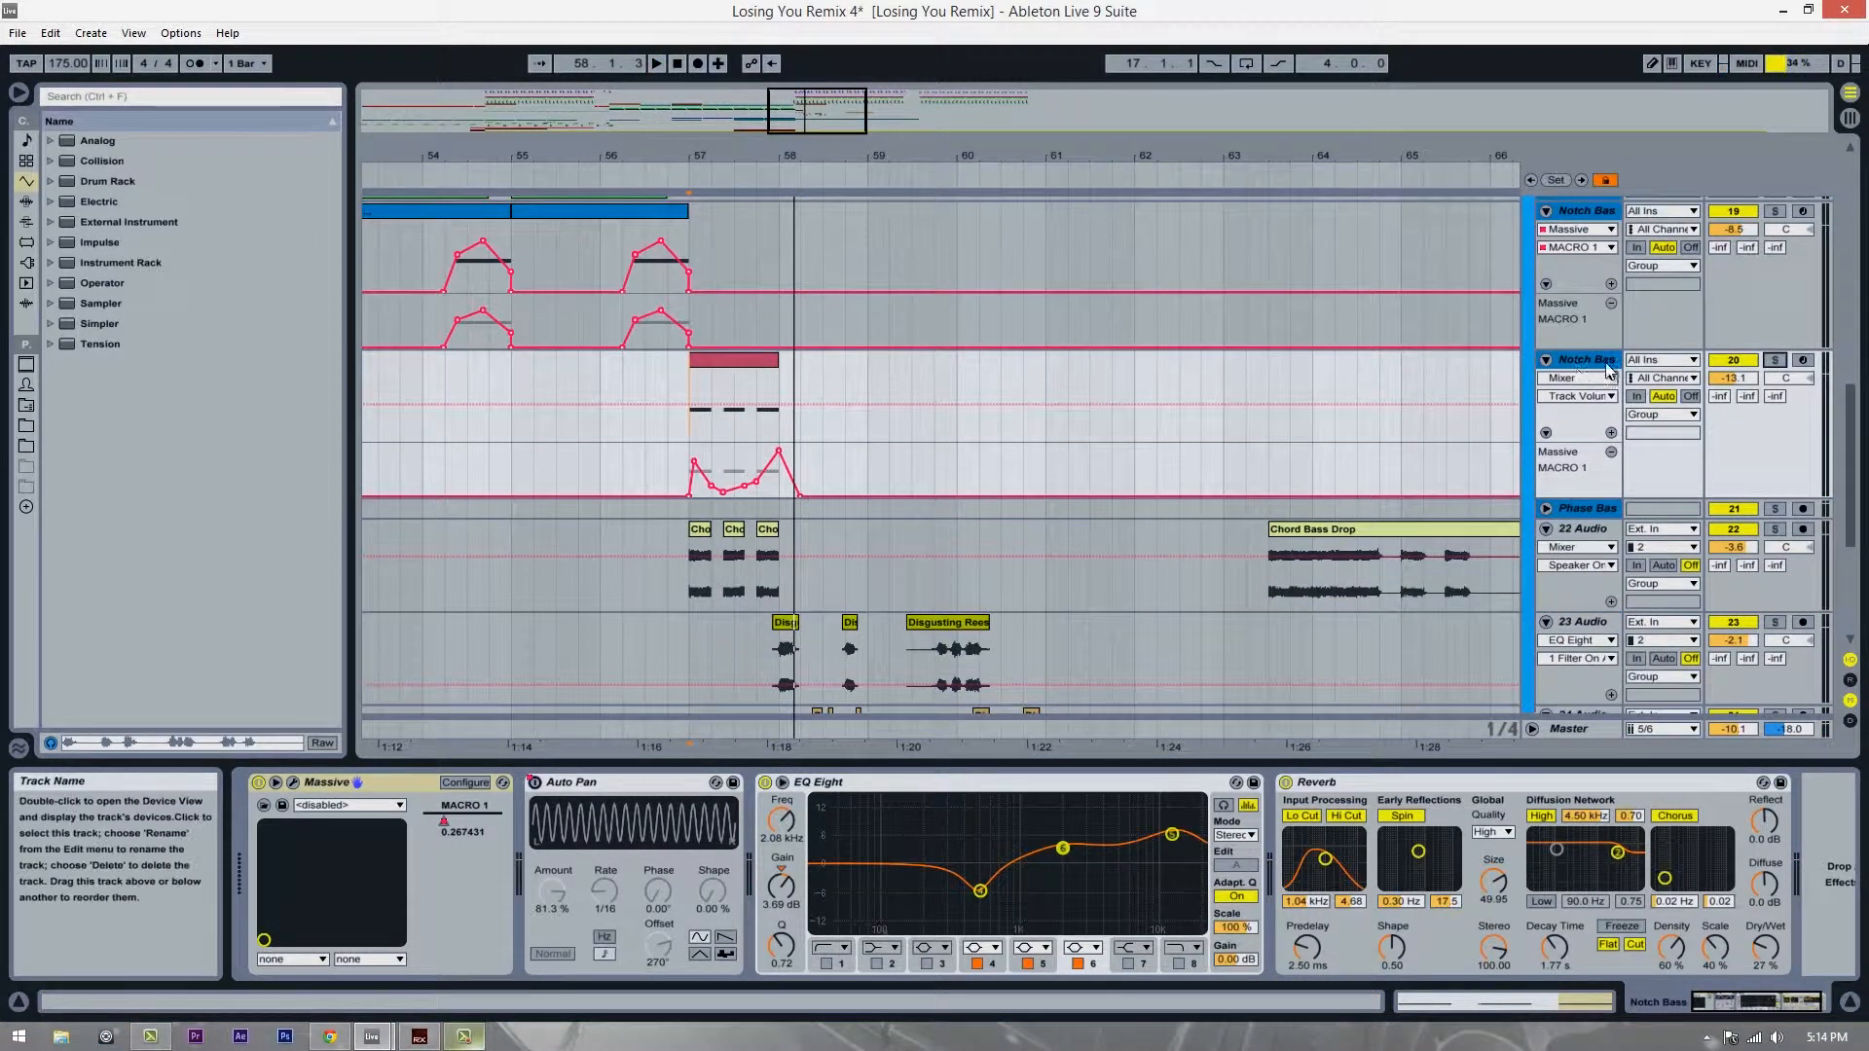
Step: Enable low-cut band 1 in the duplicated Notch Bass track's EQ Eight and set its frequency to 208 Hz
click(826, 963)
click(784, 823)
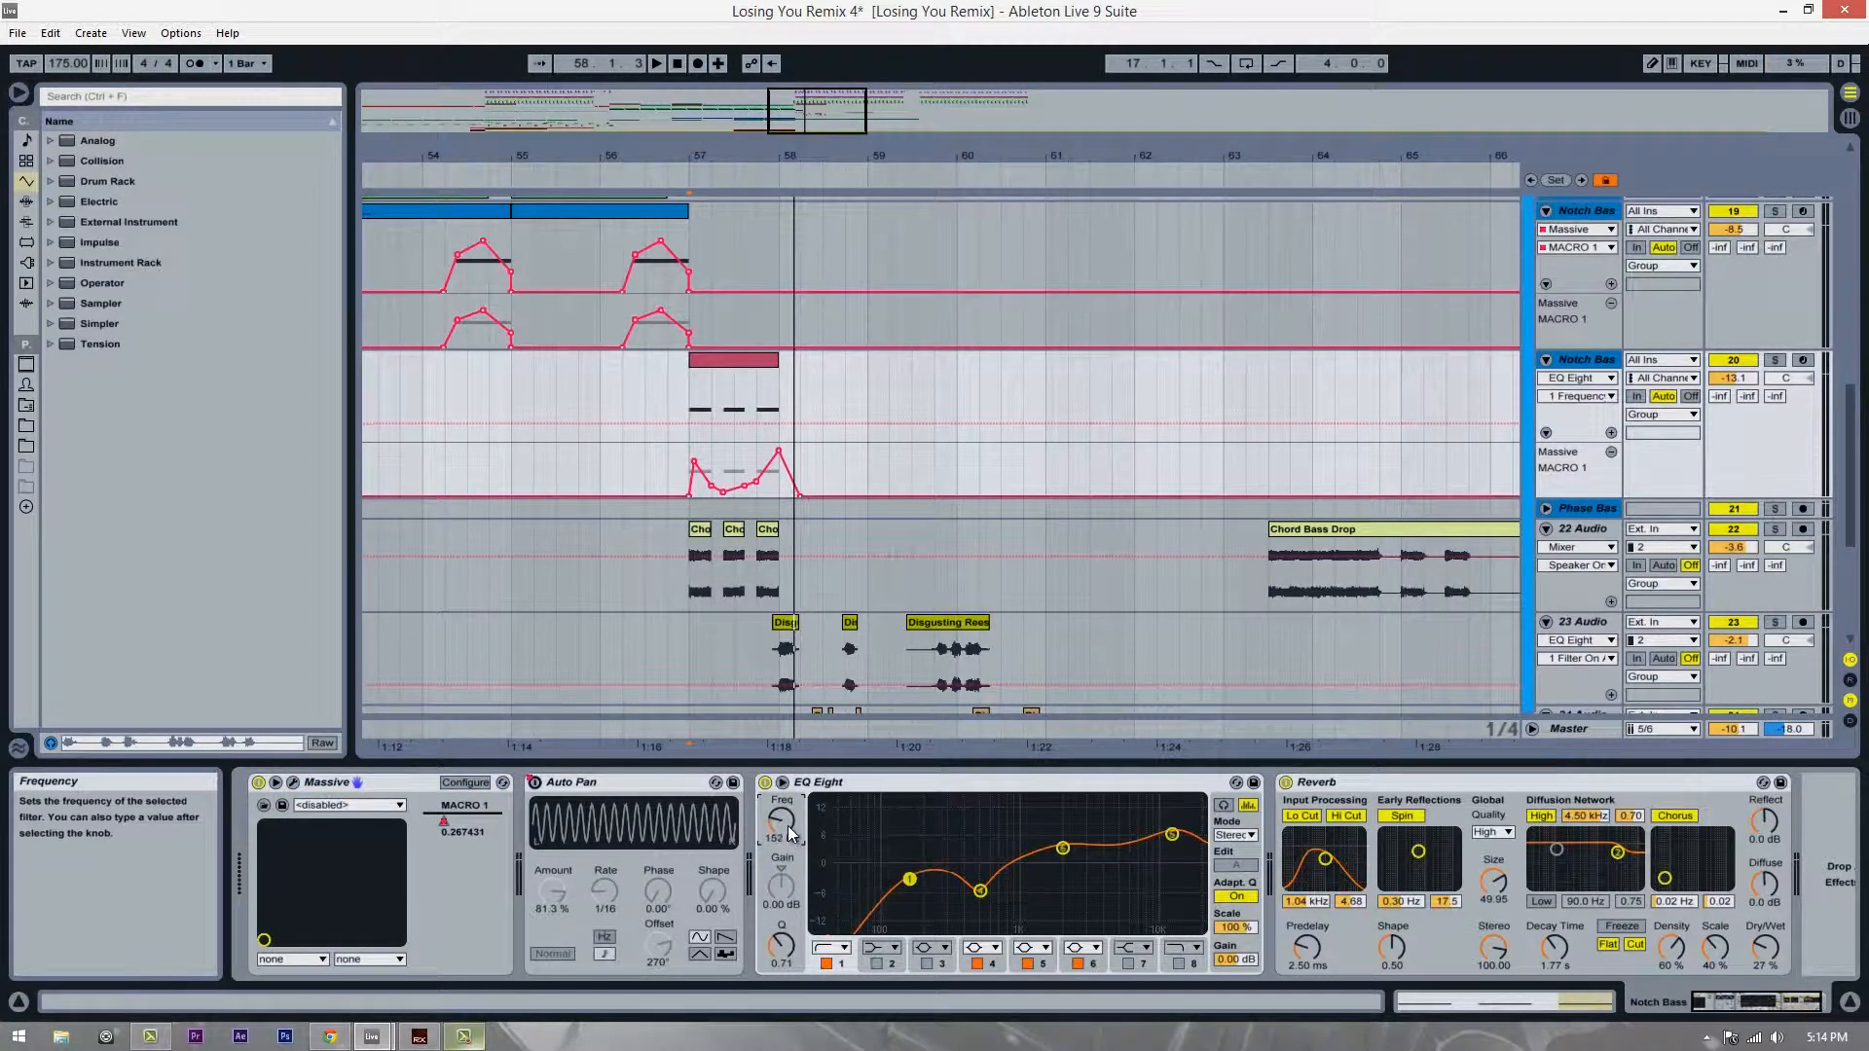
scroll(786, 825, up, 2)
click(693, 400)
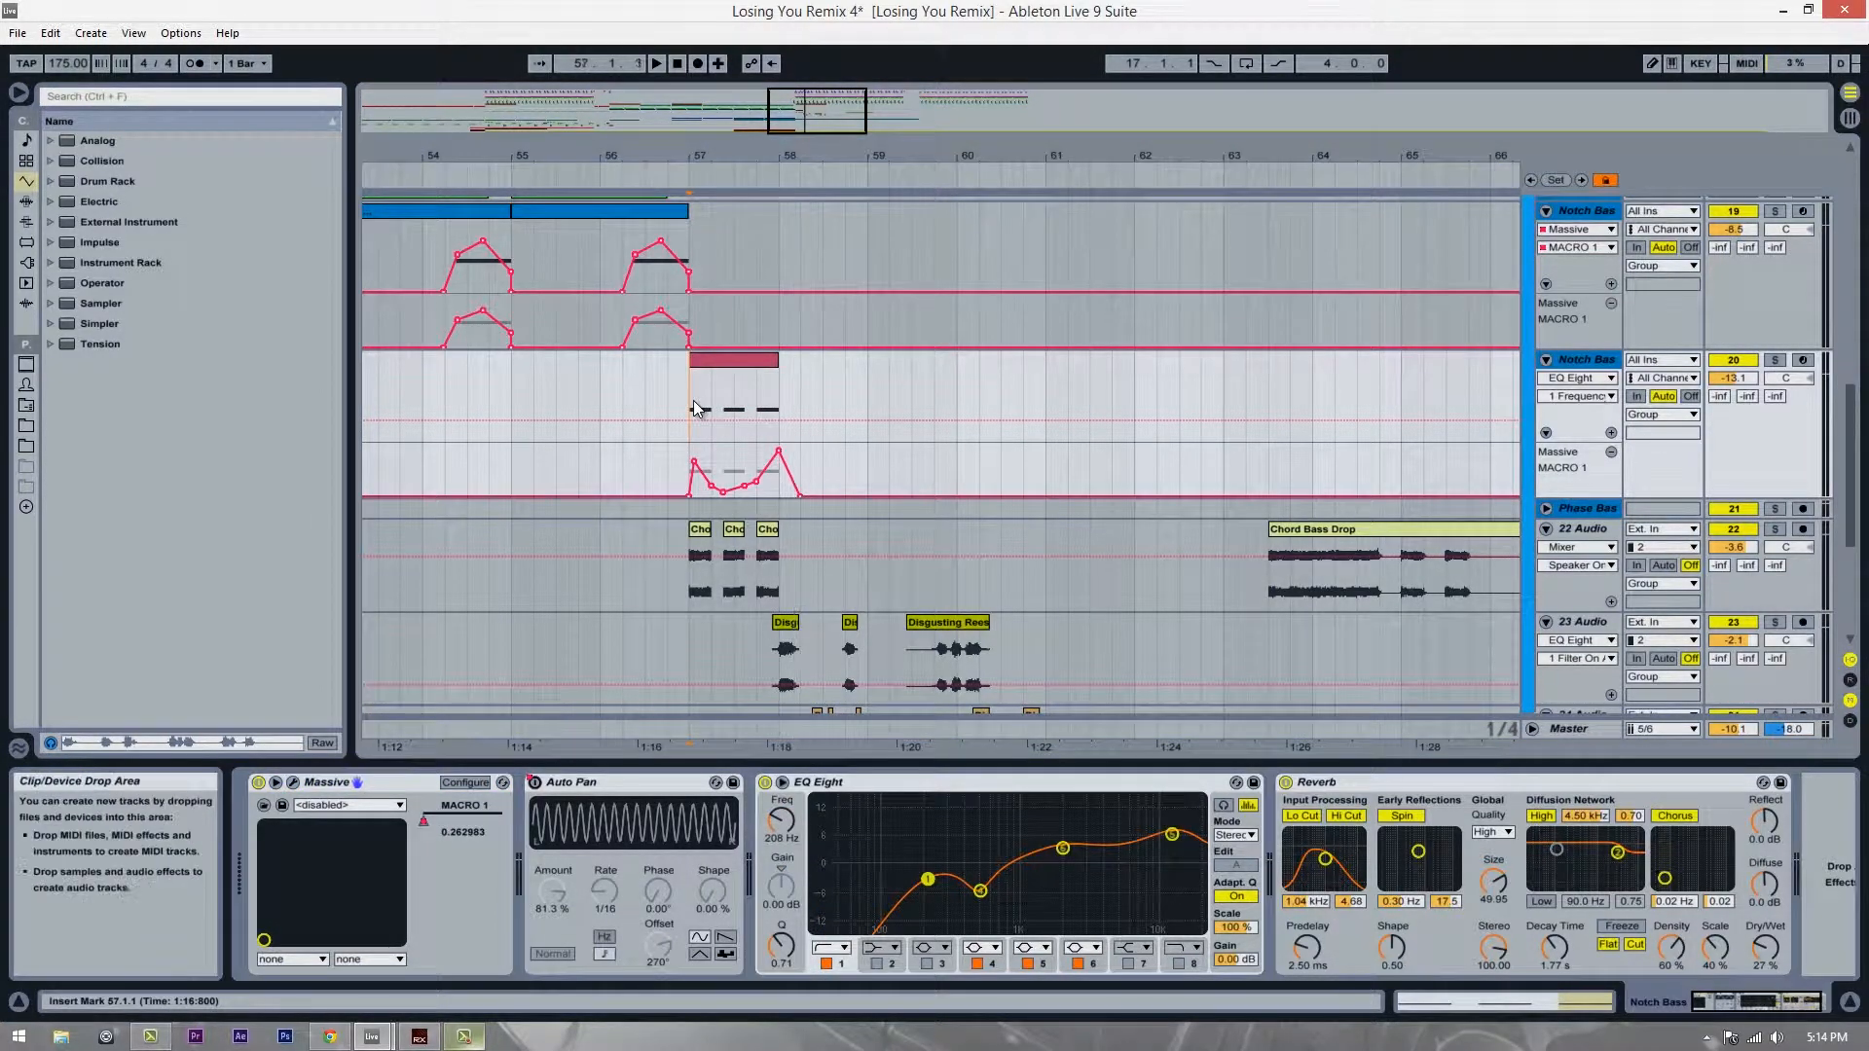
Step: Audition the low-cut Notch Bass from 57.1.1, first soloed and again within the full mix
key(space)
click(1772, 360)
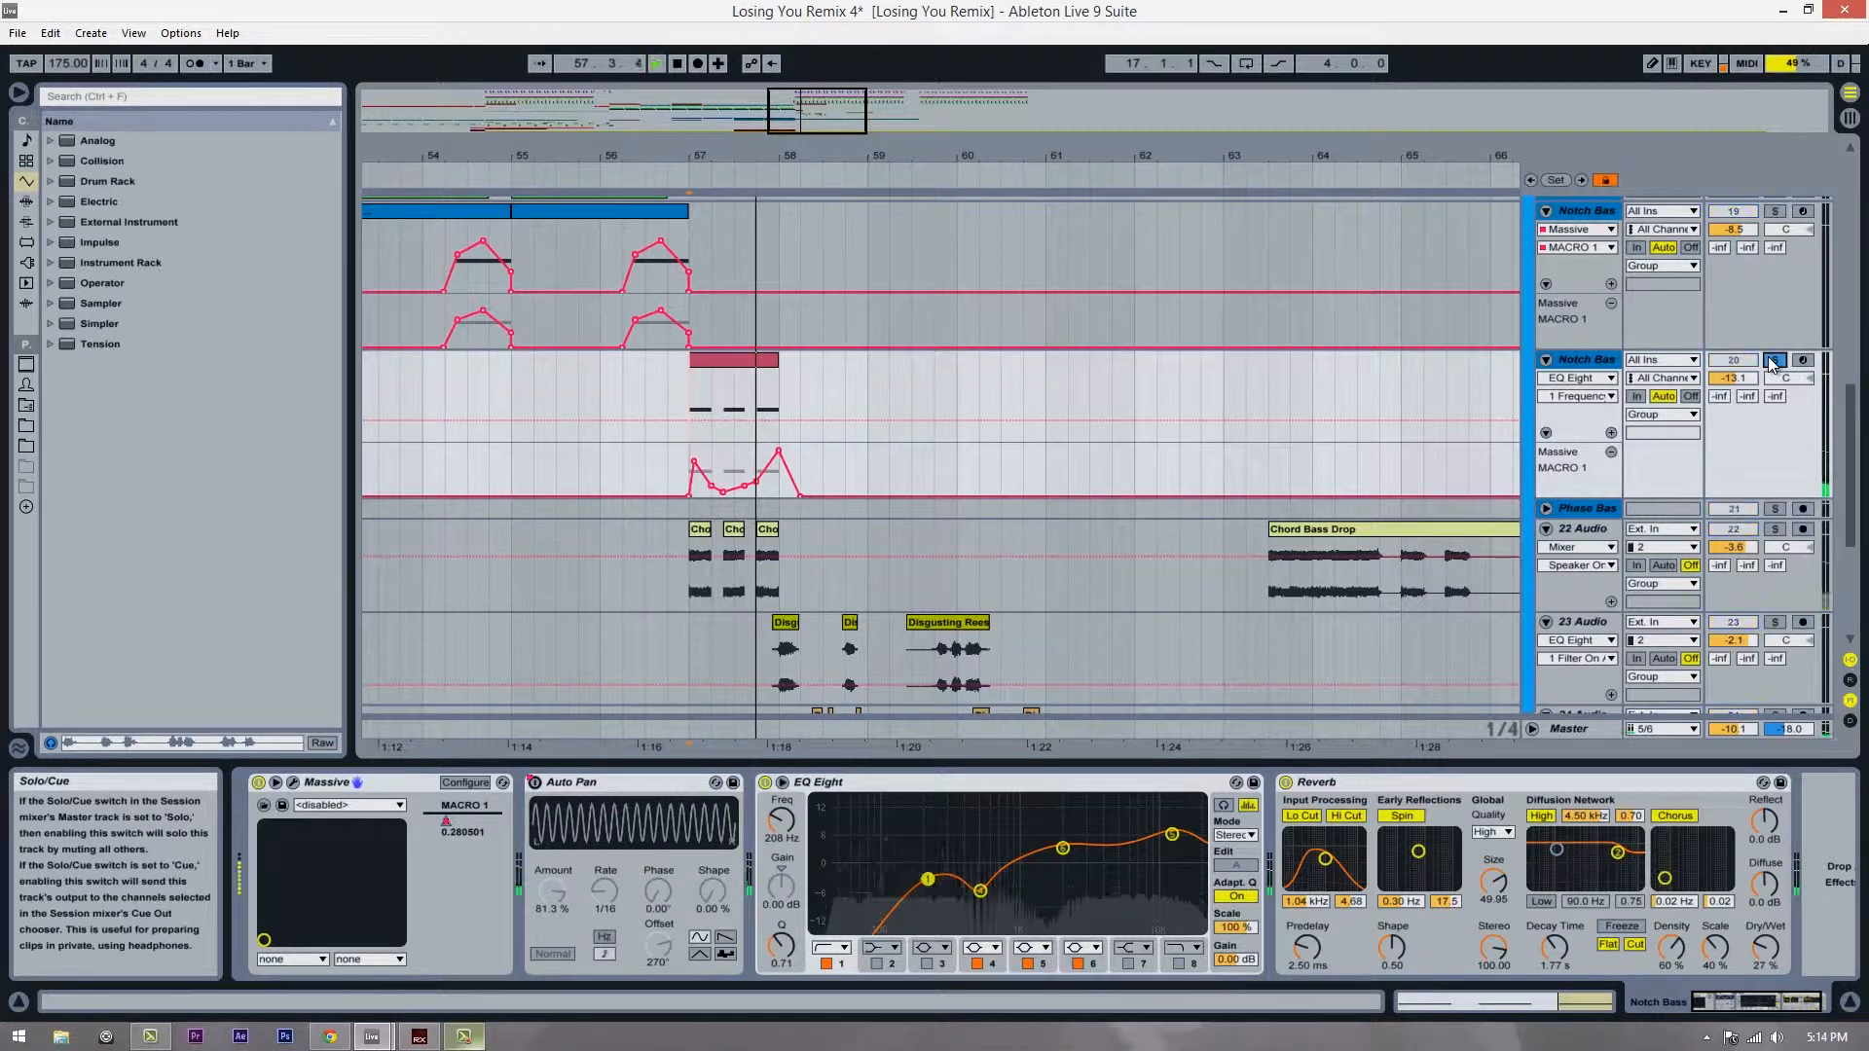
key(space)
key(space)
key(space)
key(space)
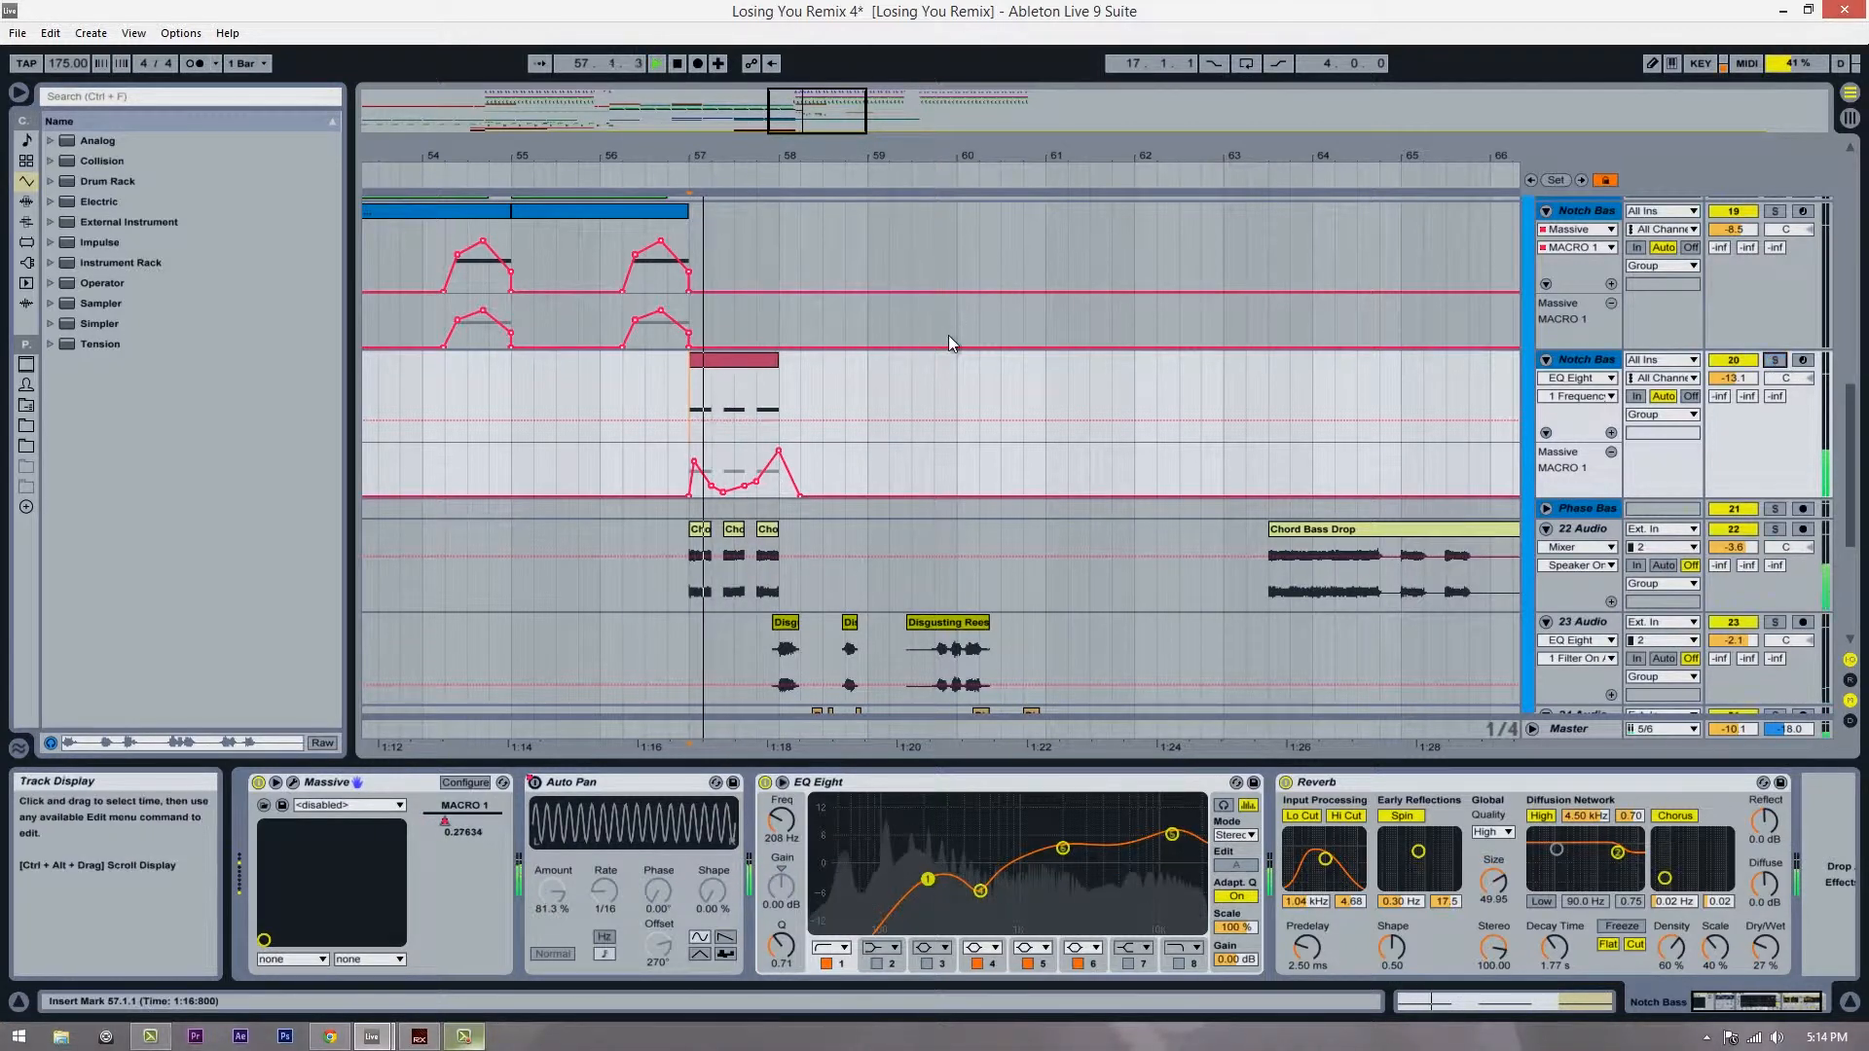
drag(775, 161, 890, 160)
key(space)
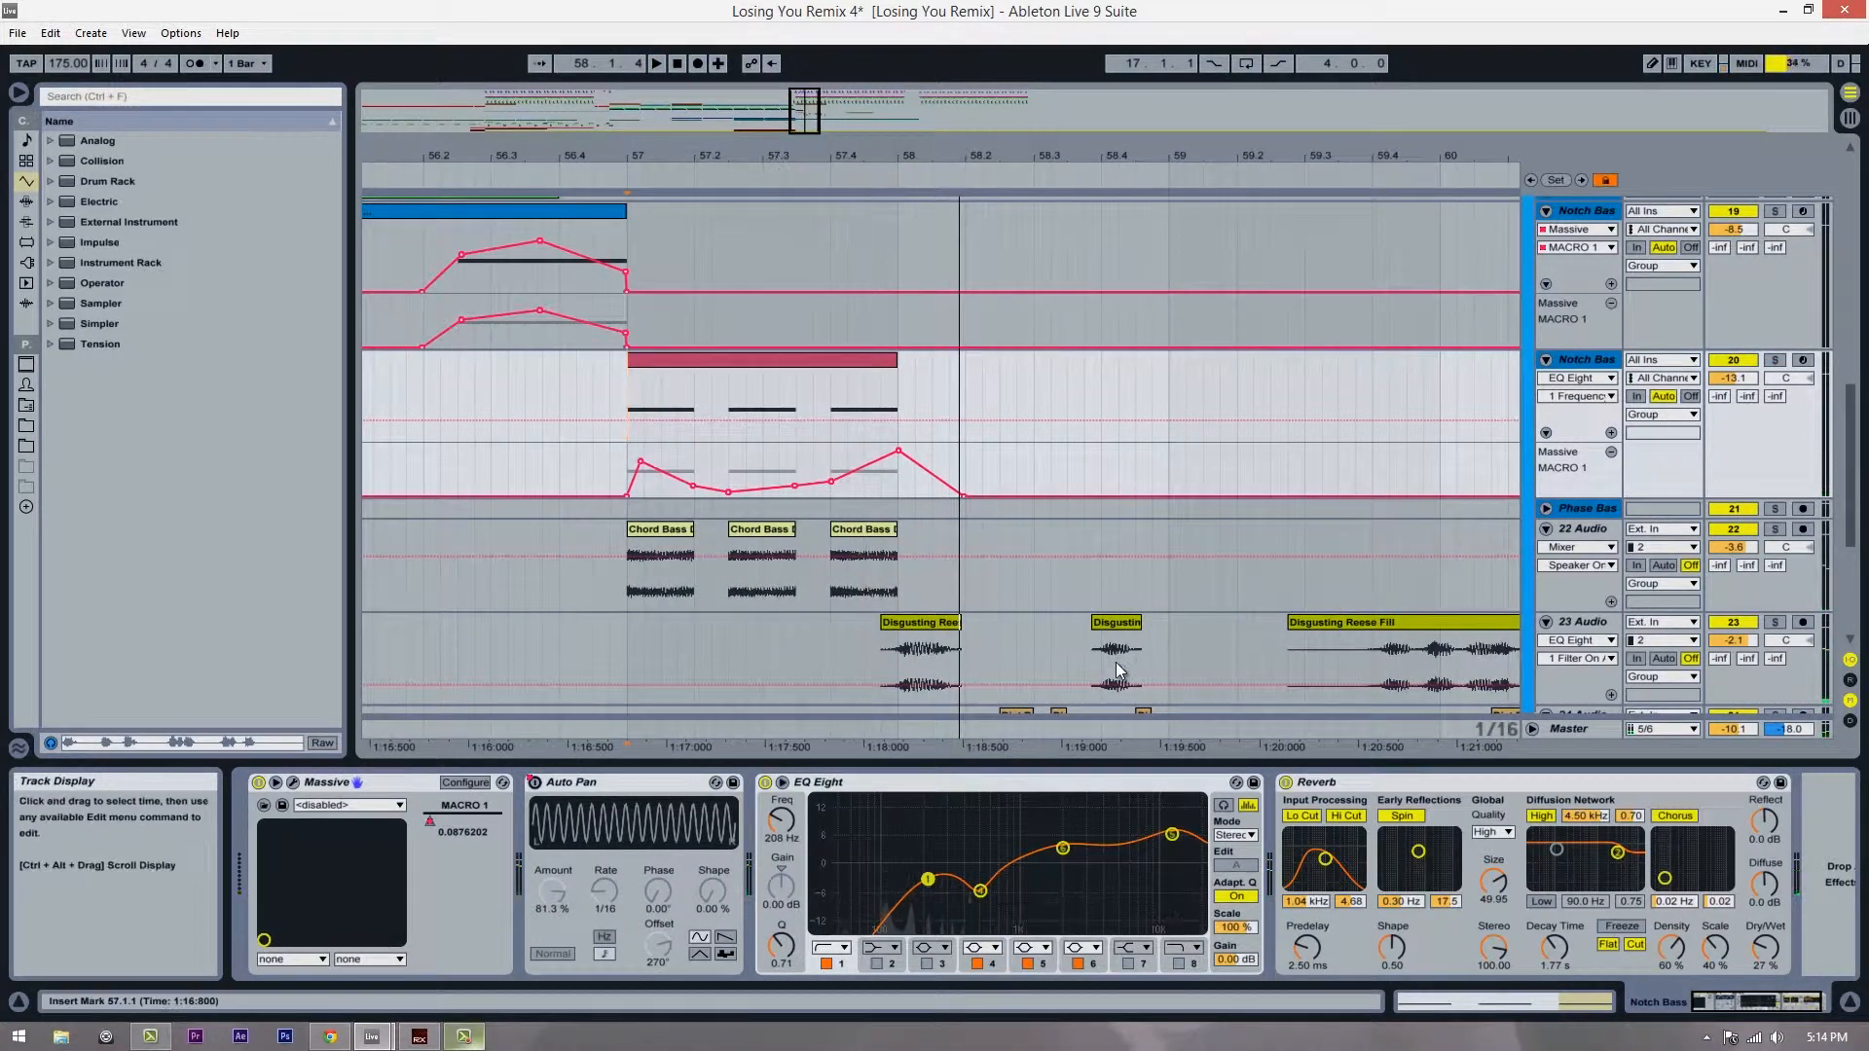
Step: Reshape the EQ Eight curve: band 6 to 2.50 kHz at 5.08 dB, band 4's dip shallower, band 1 to 187 Hz with Q 0.89
drag(1063, 848, 1073, 842)
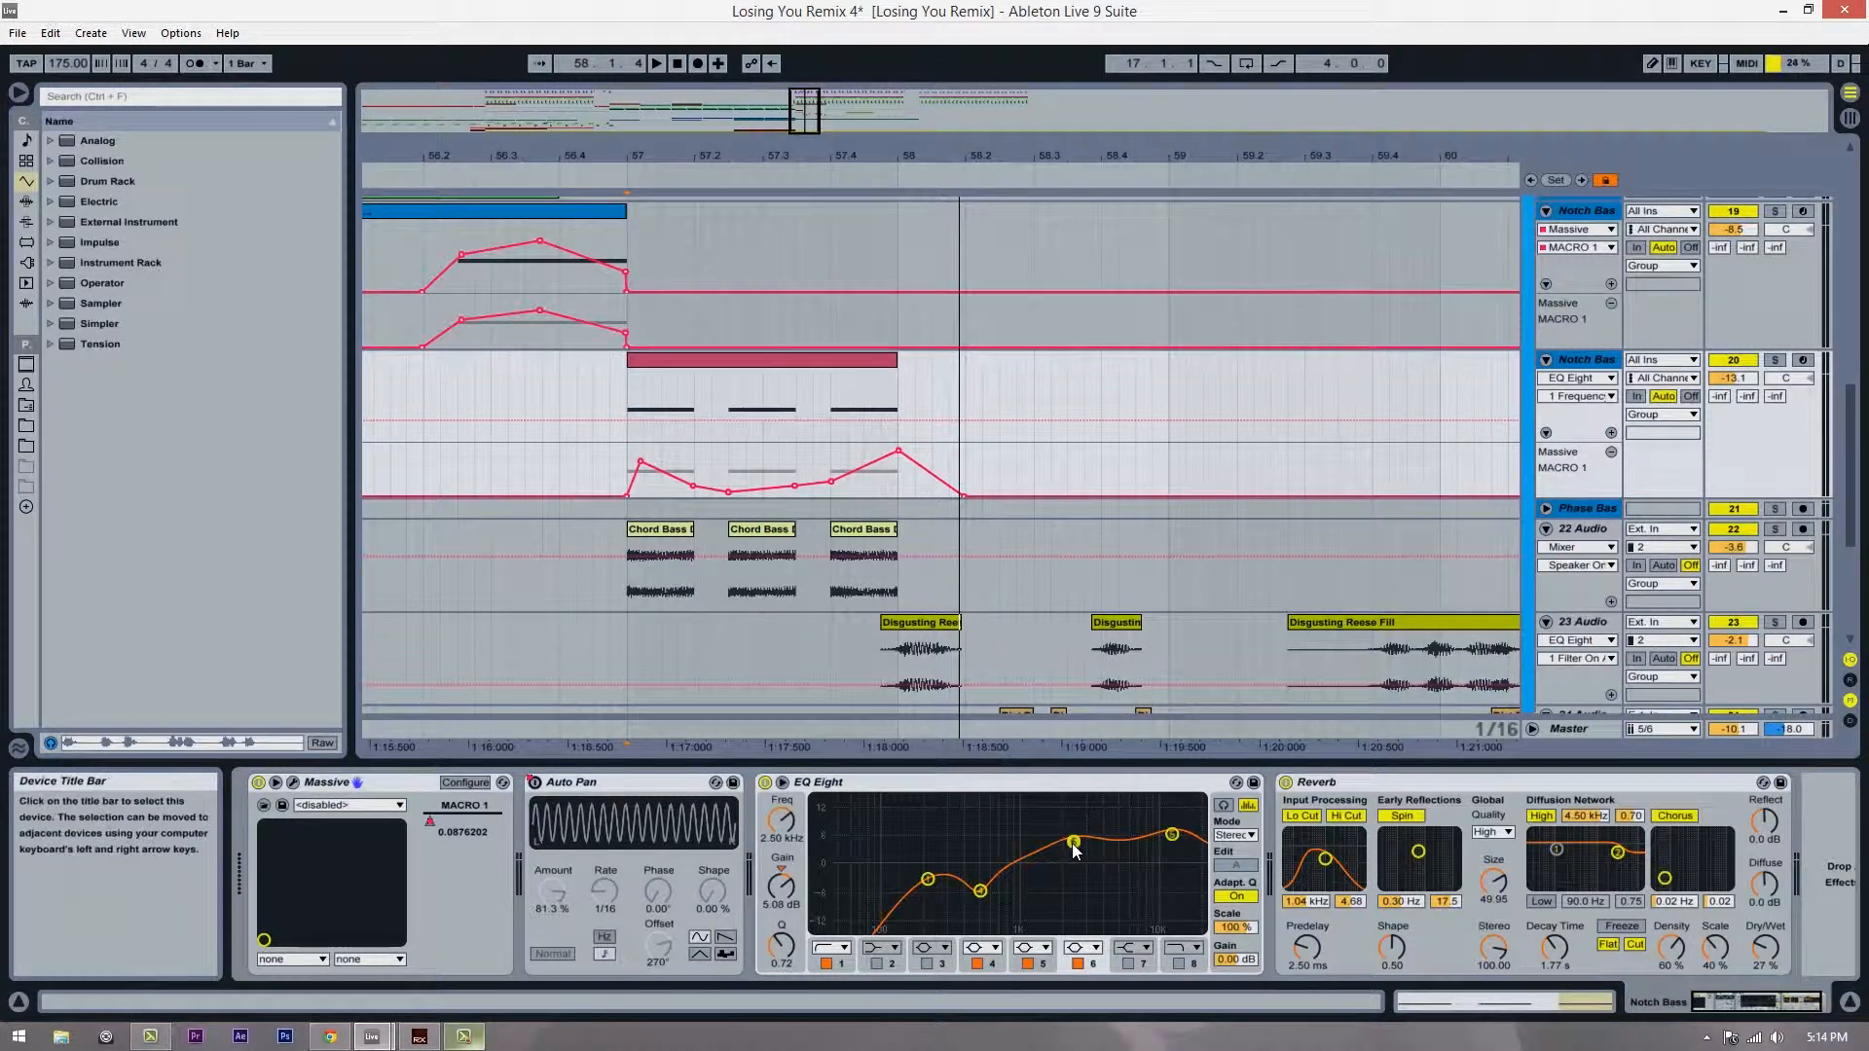
click(982, 891)
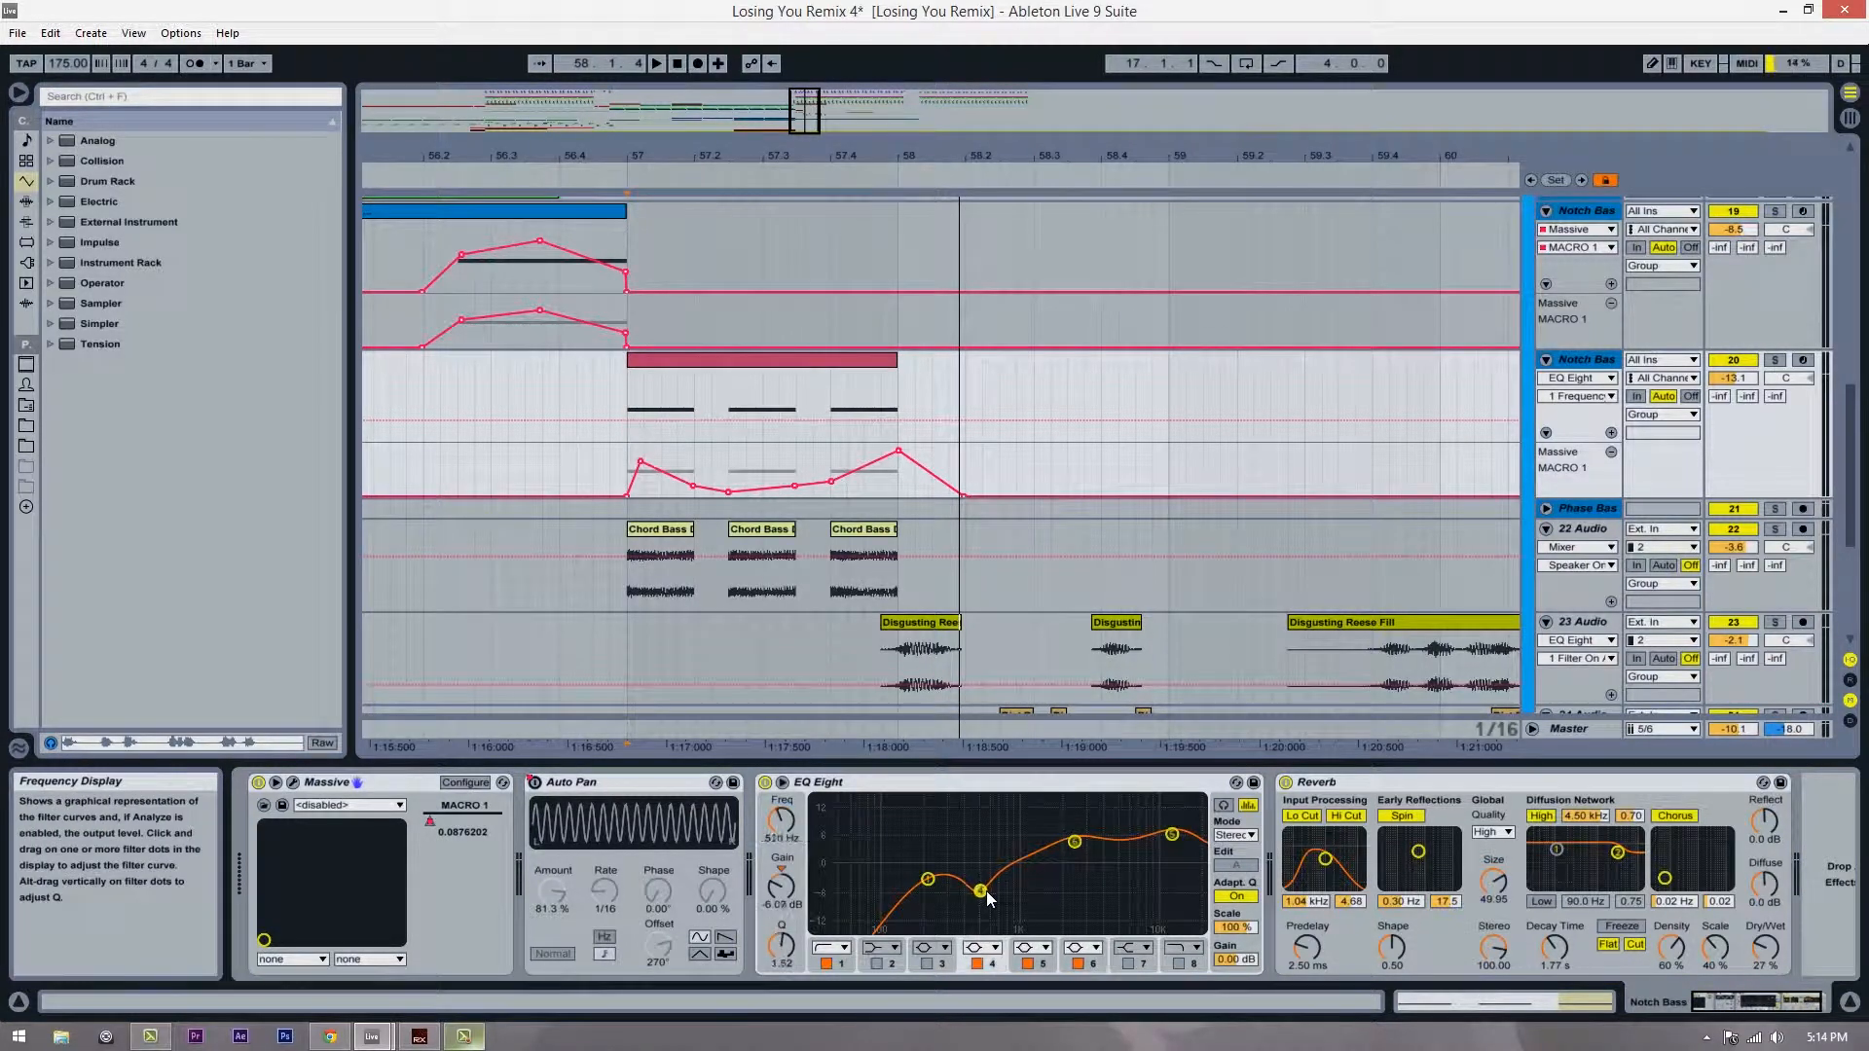
click(932, 874)
key(space)
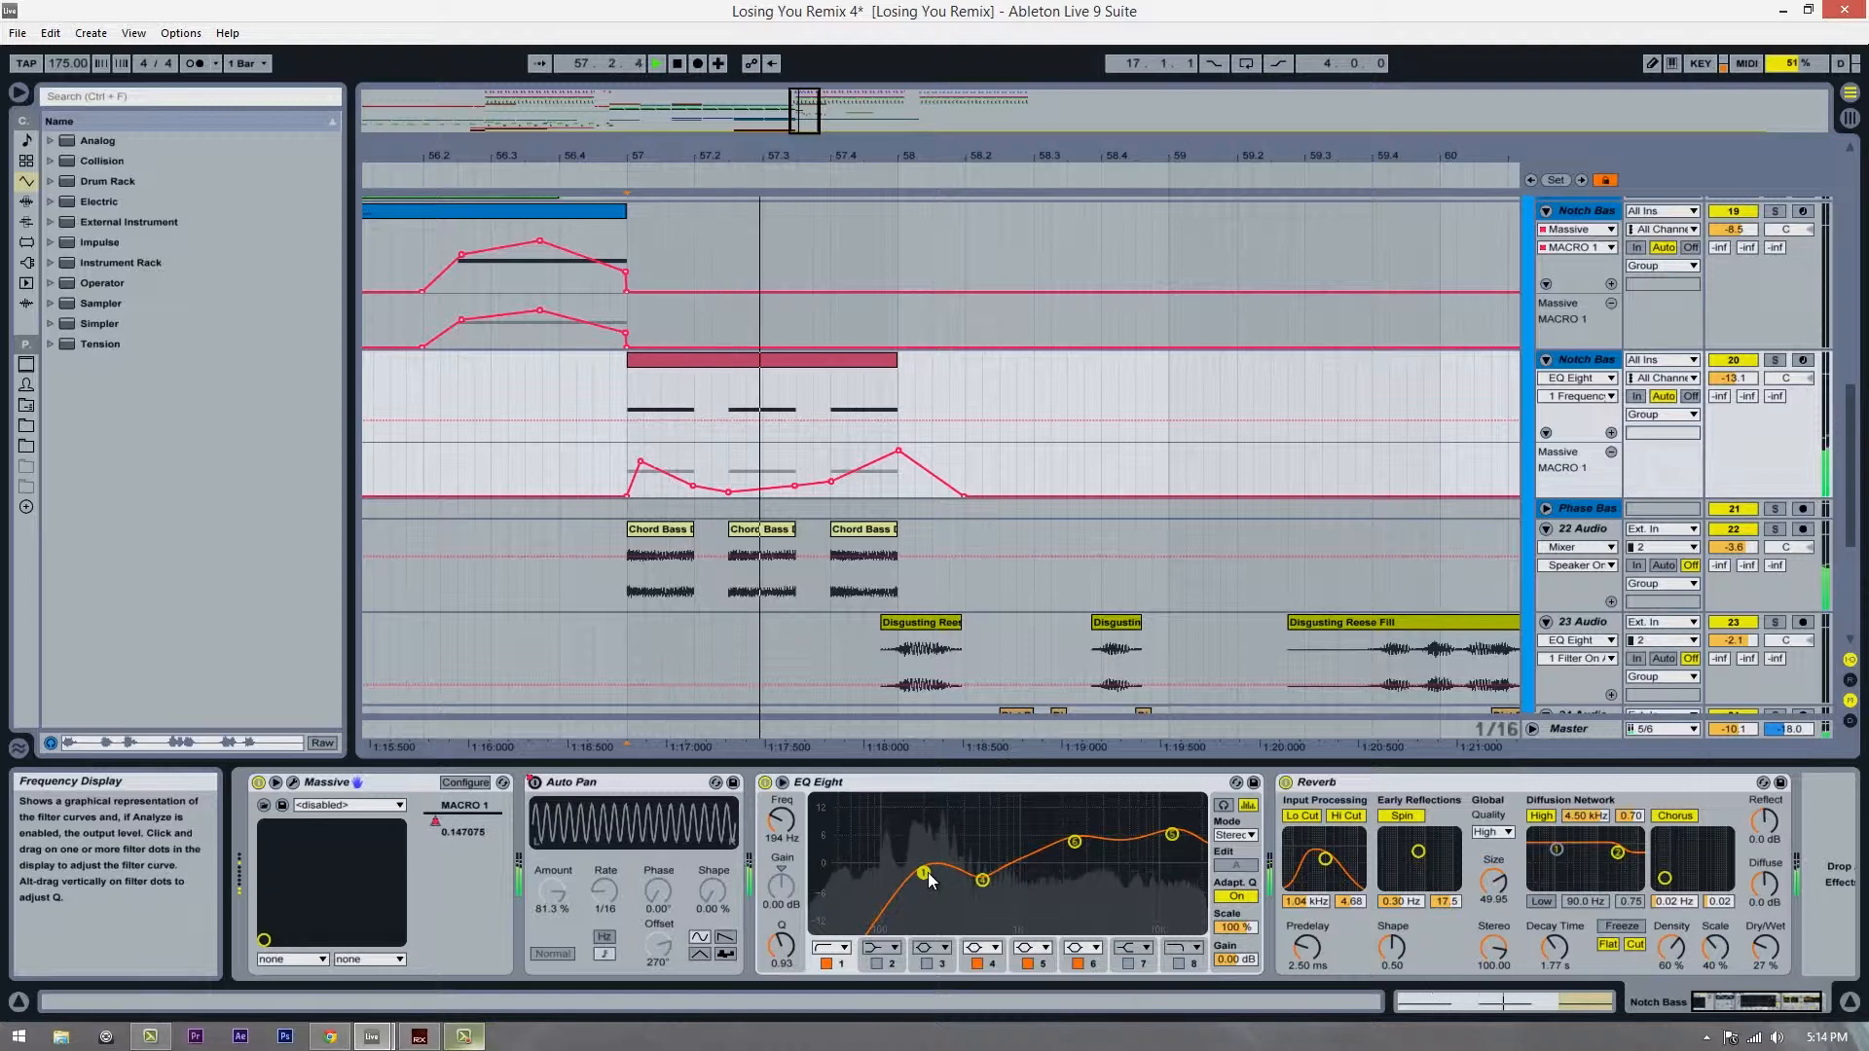
drag(928, 874, 922, 874)
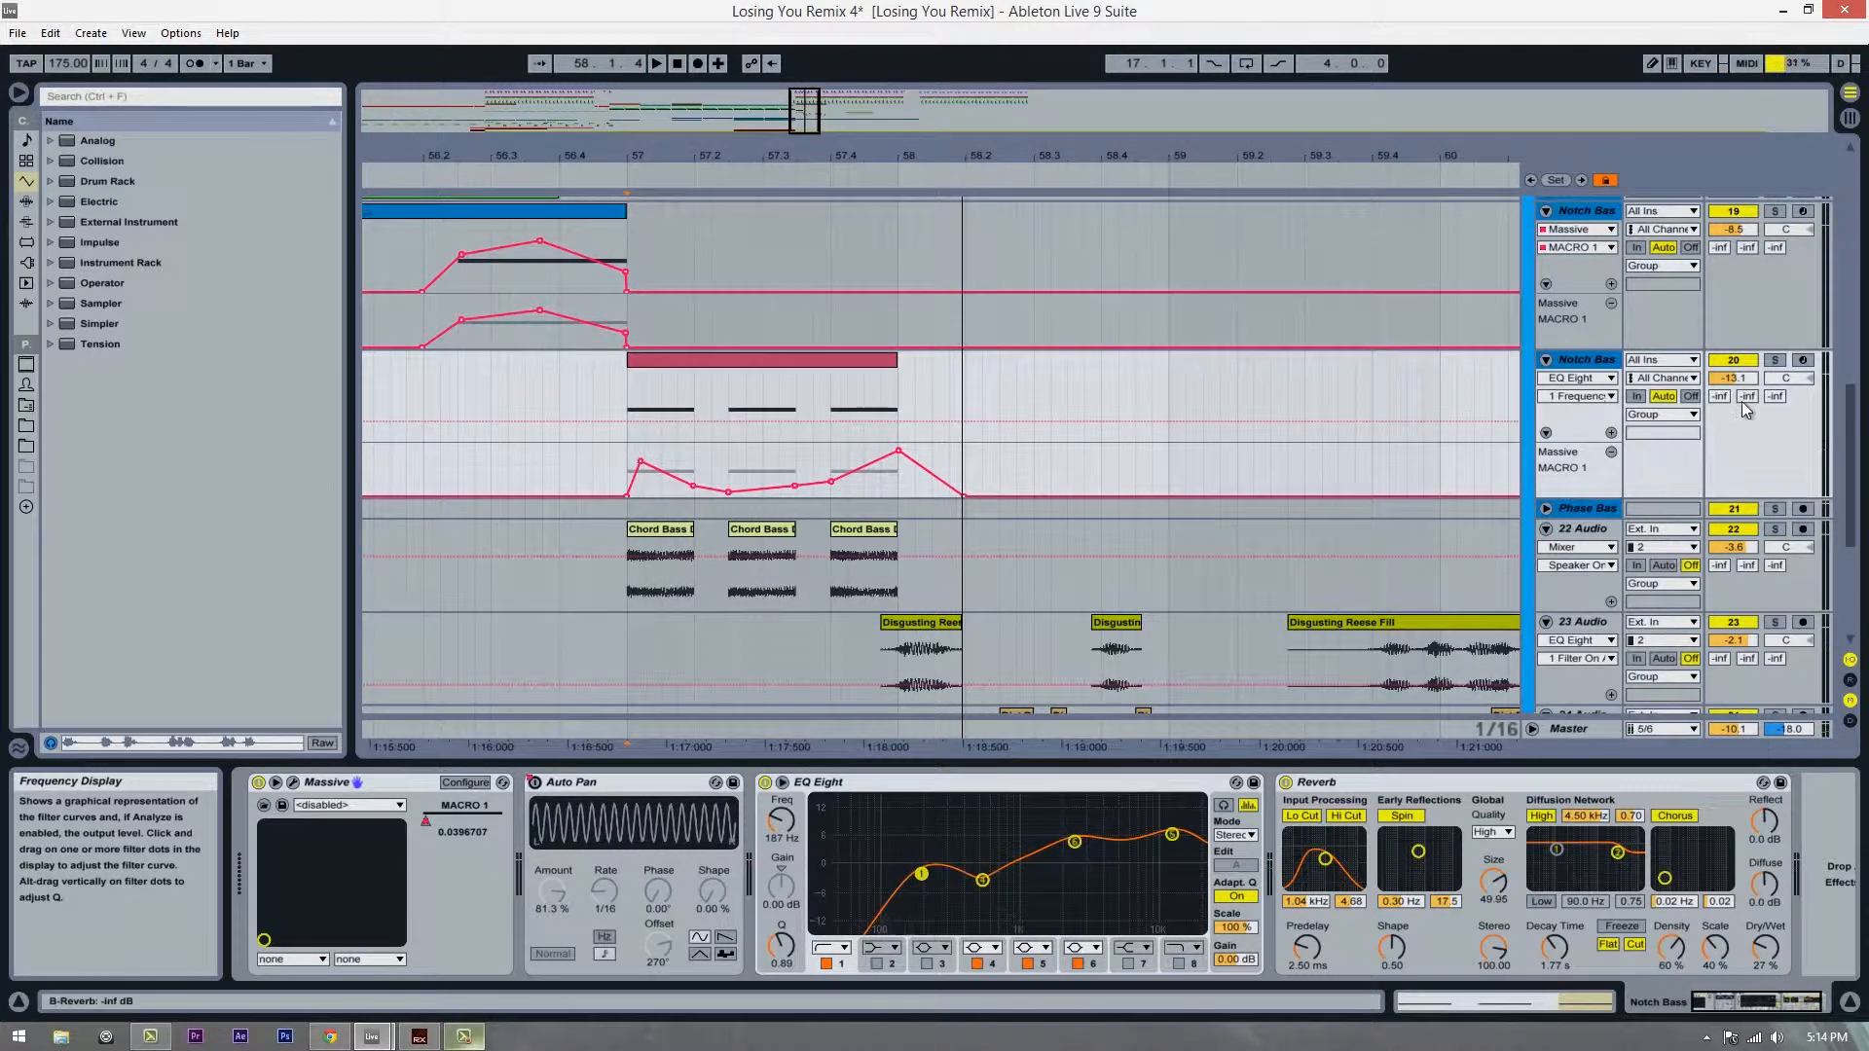
Step: Raise the duplicated Notch Bass track's volume to -10.4 dB and compare the drop with the track muted and unmuted
drag(1752, 382, 1752, 367)
key(space)
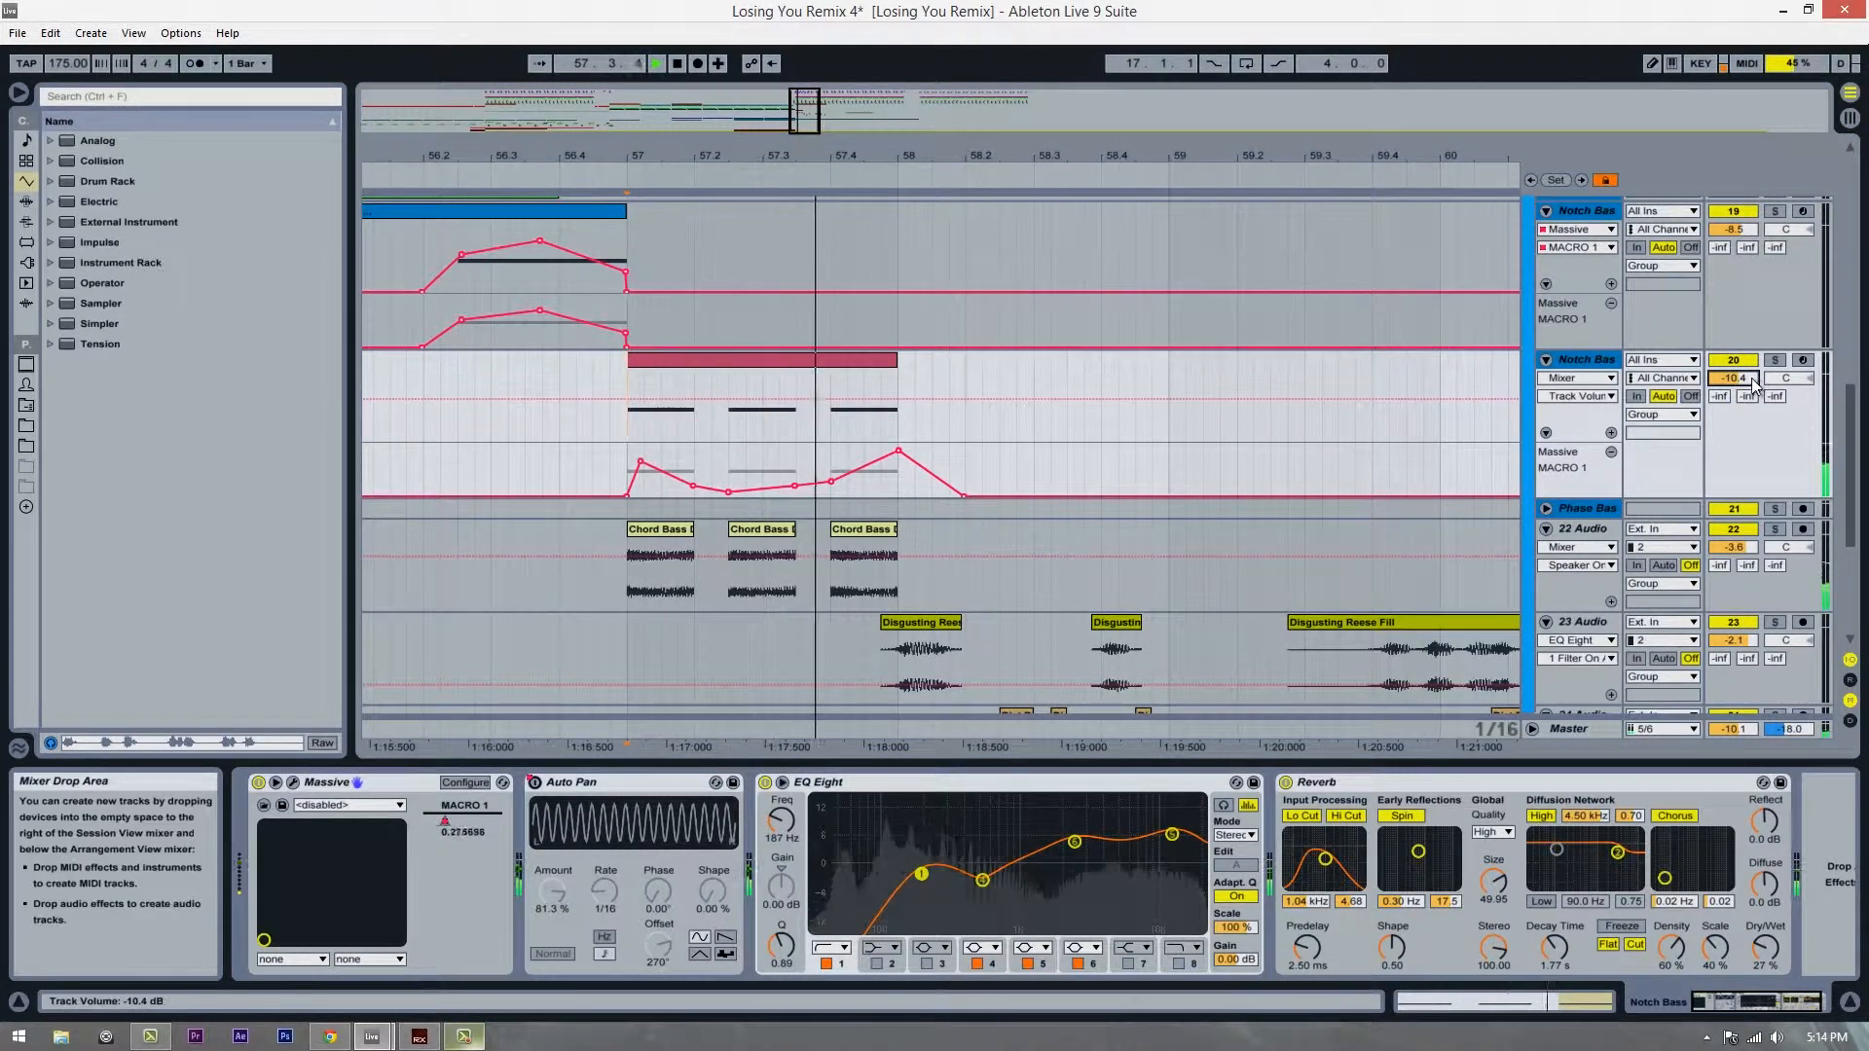
click(1751, 361)
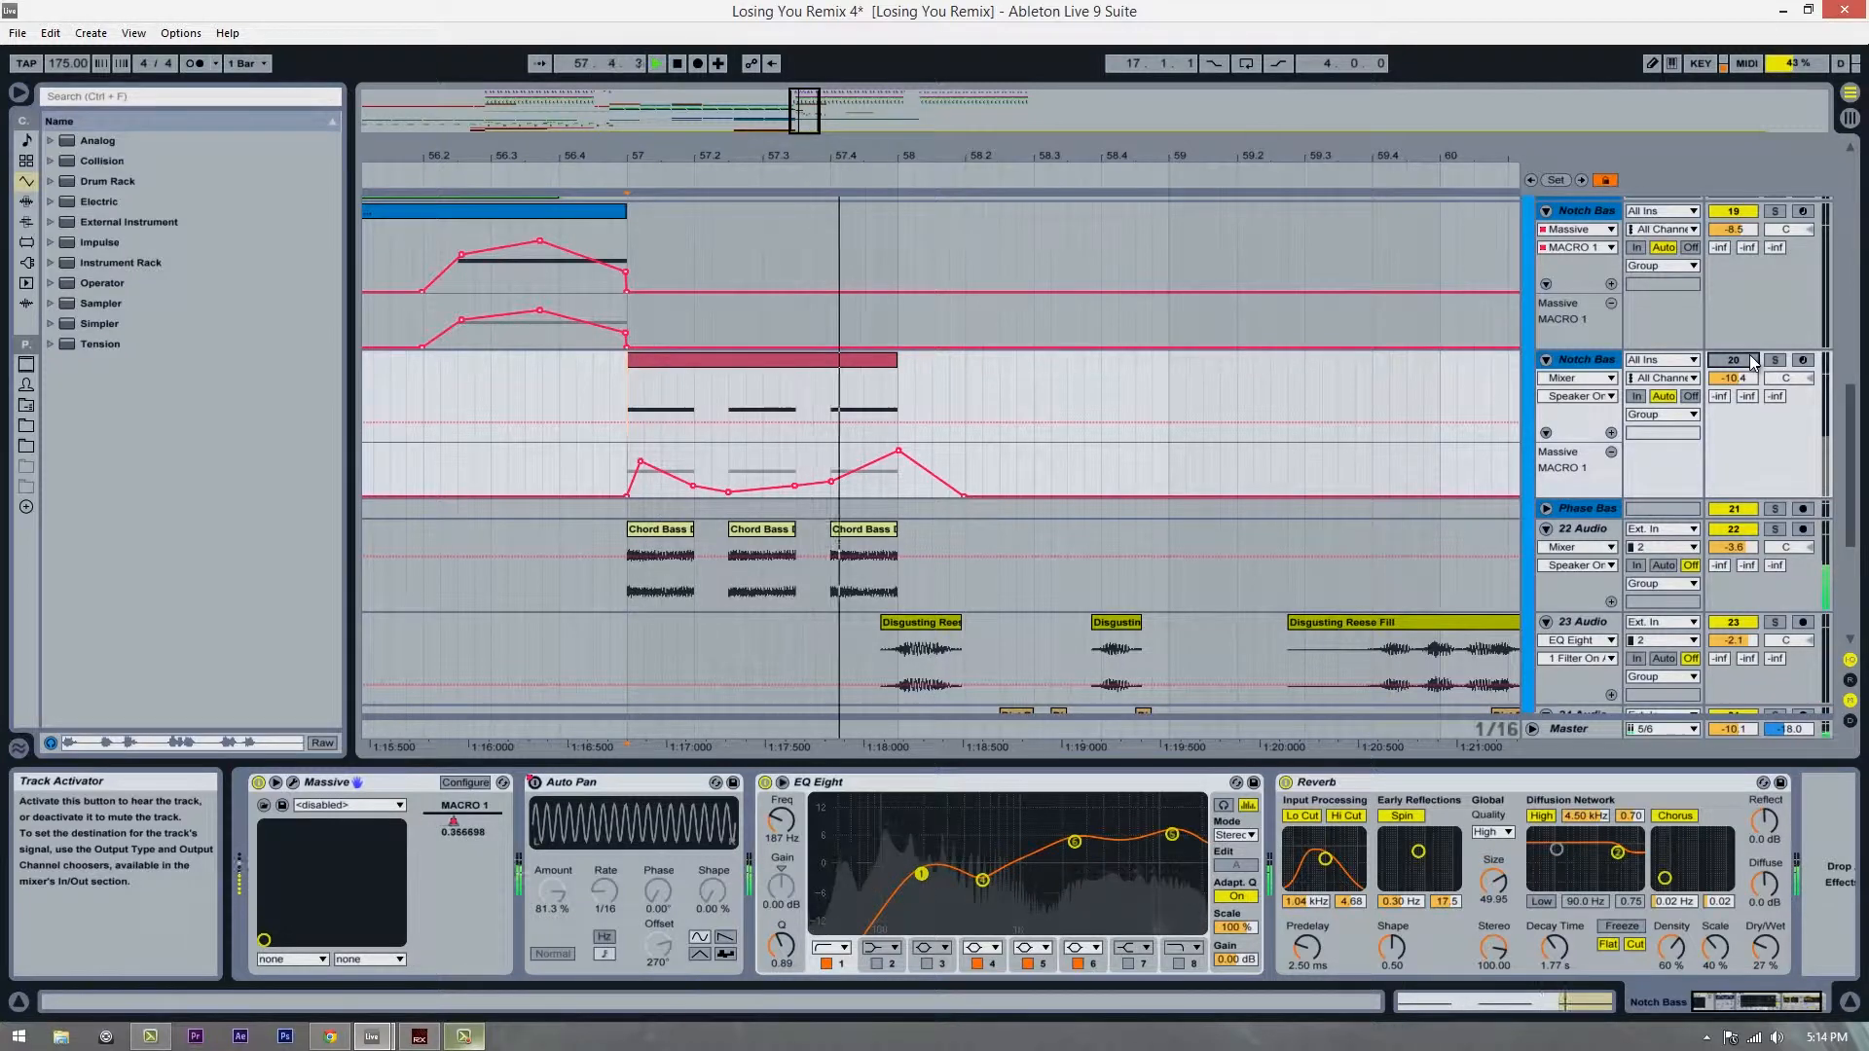
click(1752, 362)
key(space)
key(space)
key(space)
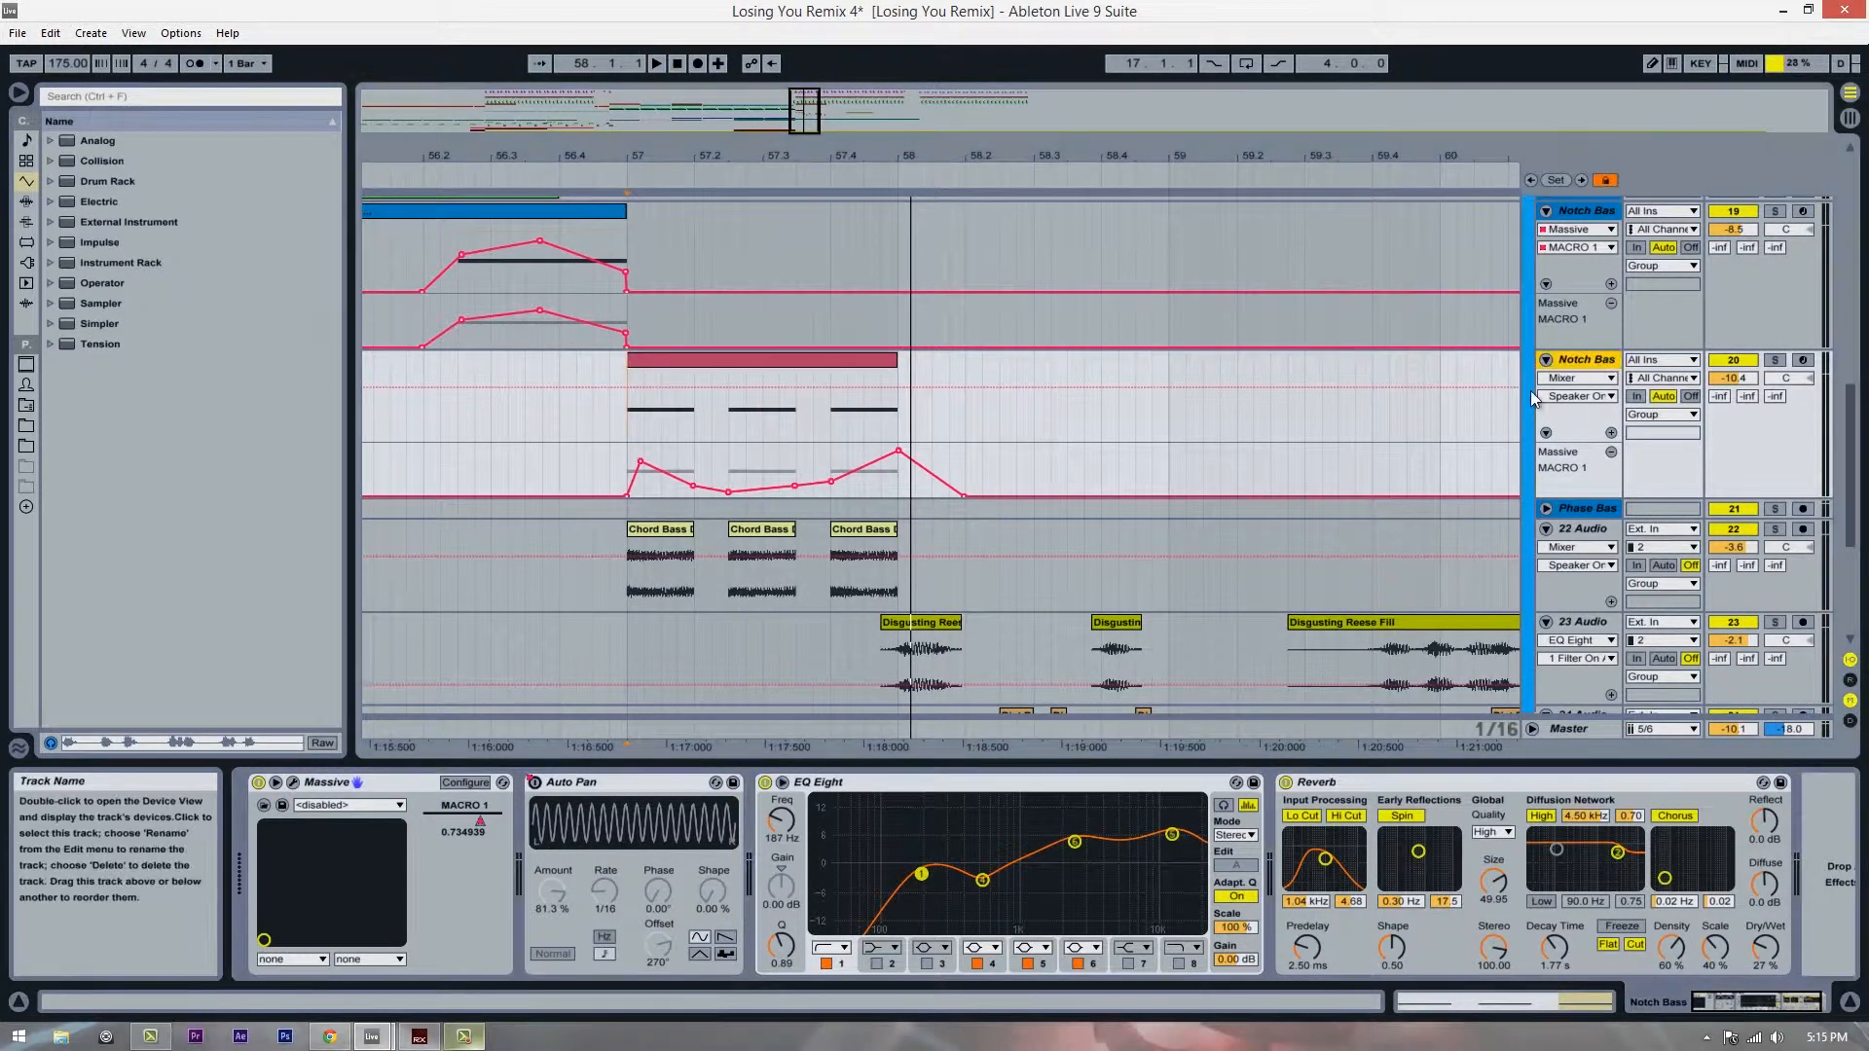
Step: In Massive's voicing settings for the duplicated Notch Bass, set Unisono to 2 and enable Pan Position spread at Full Inv
scroll(499, 641, down, 3)
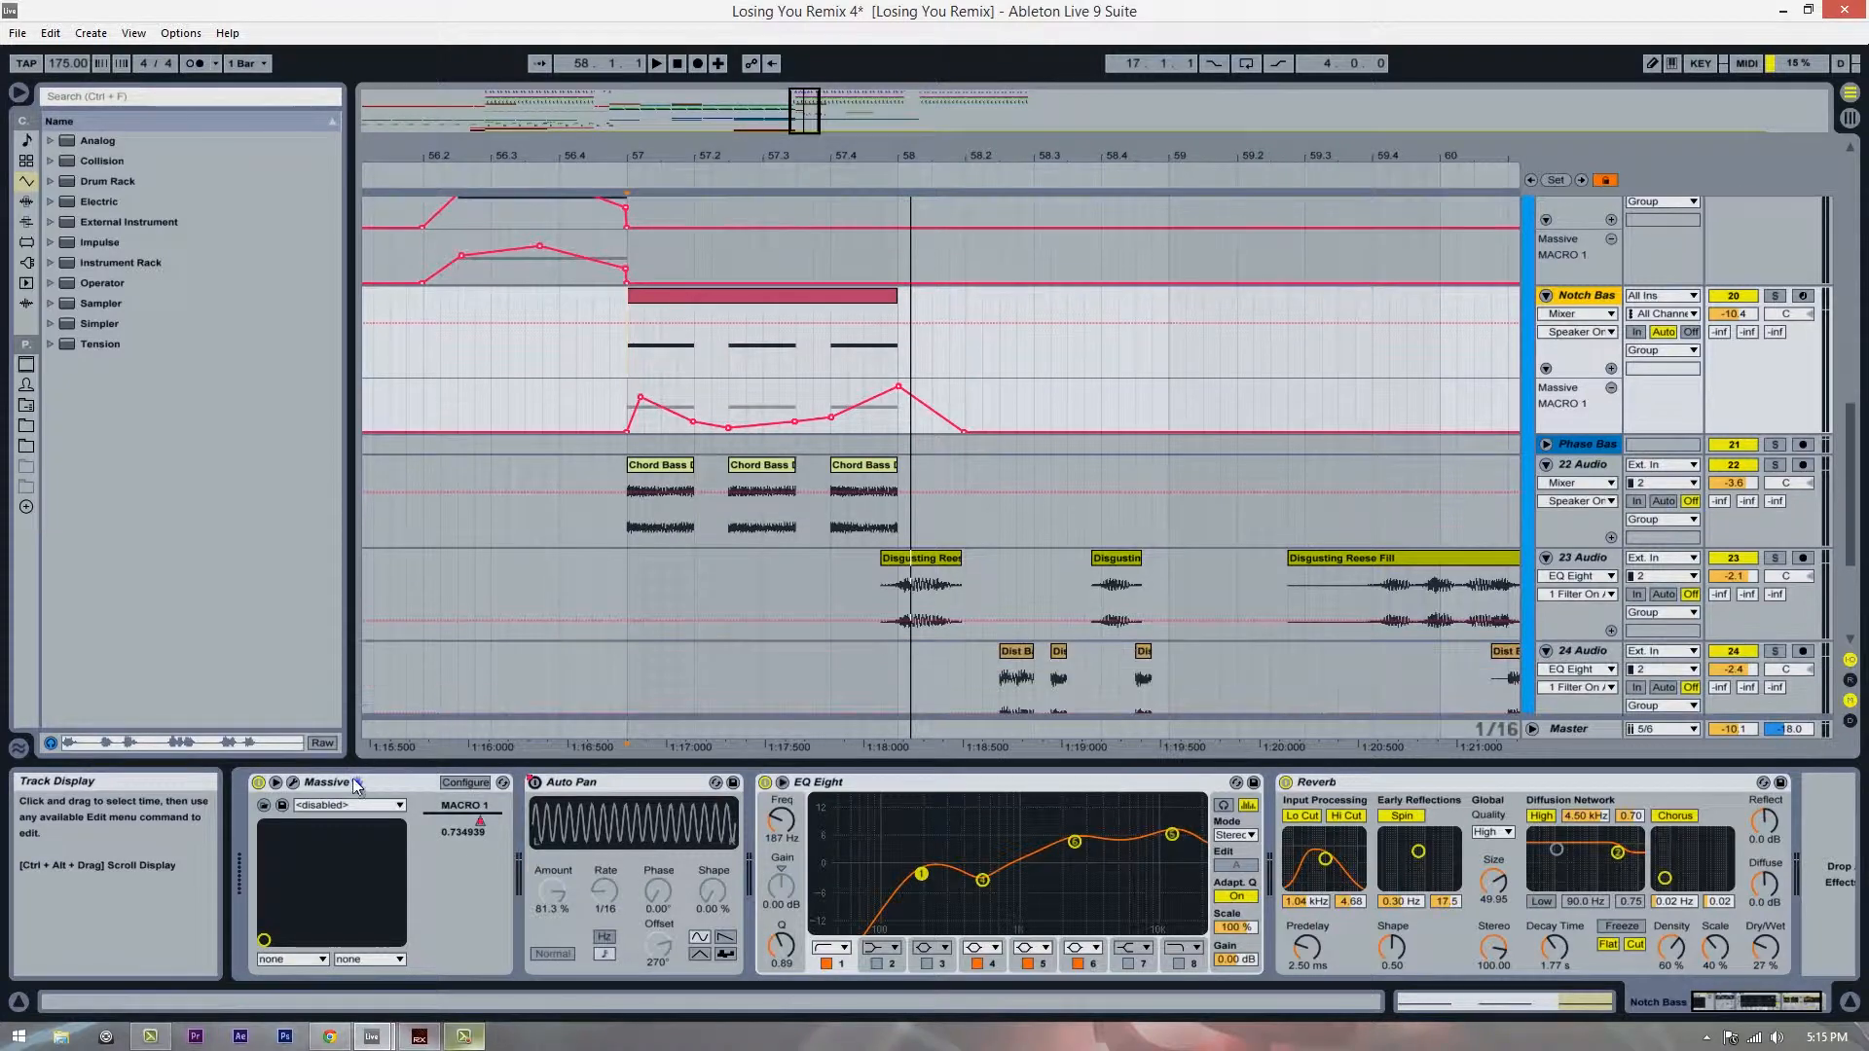
click(293, 782)
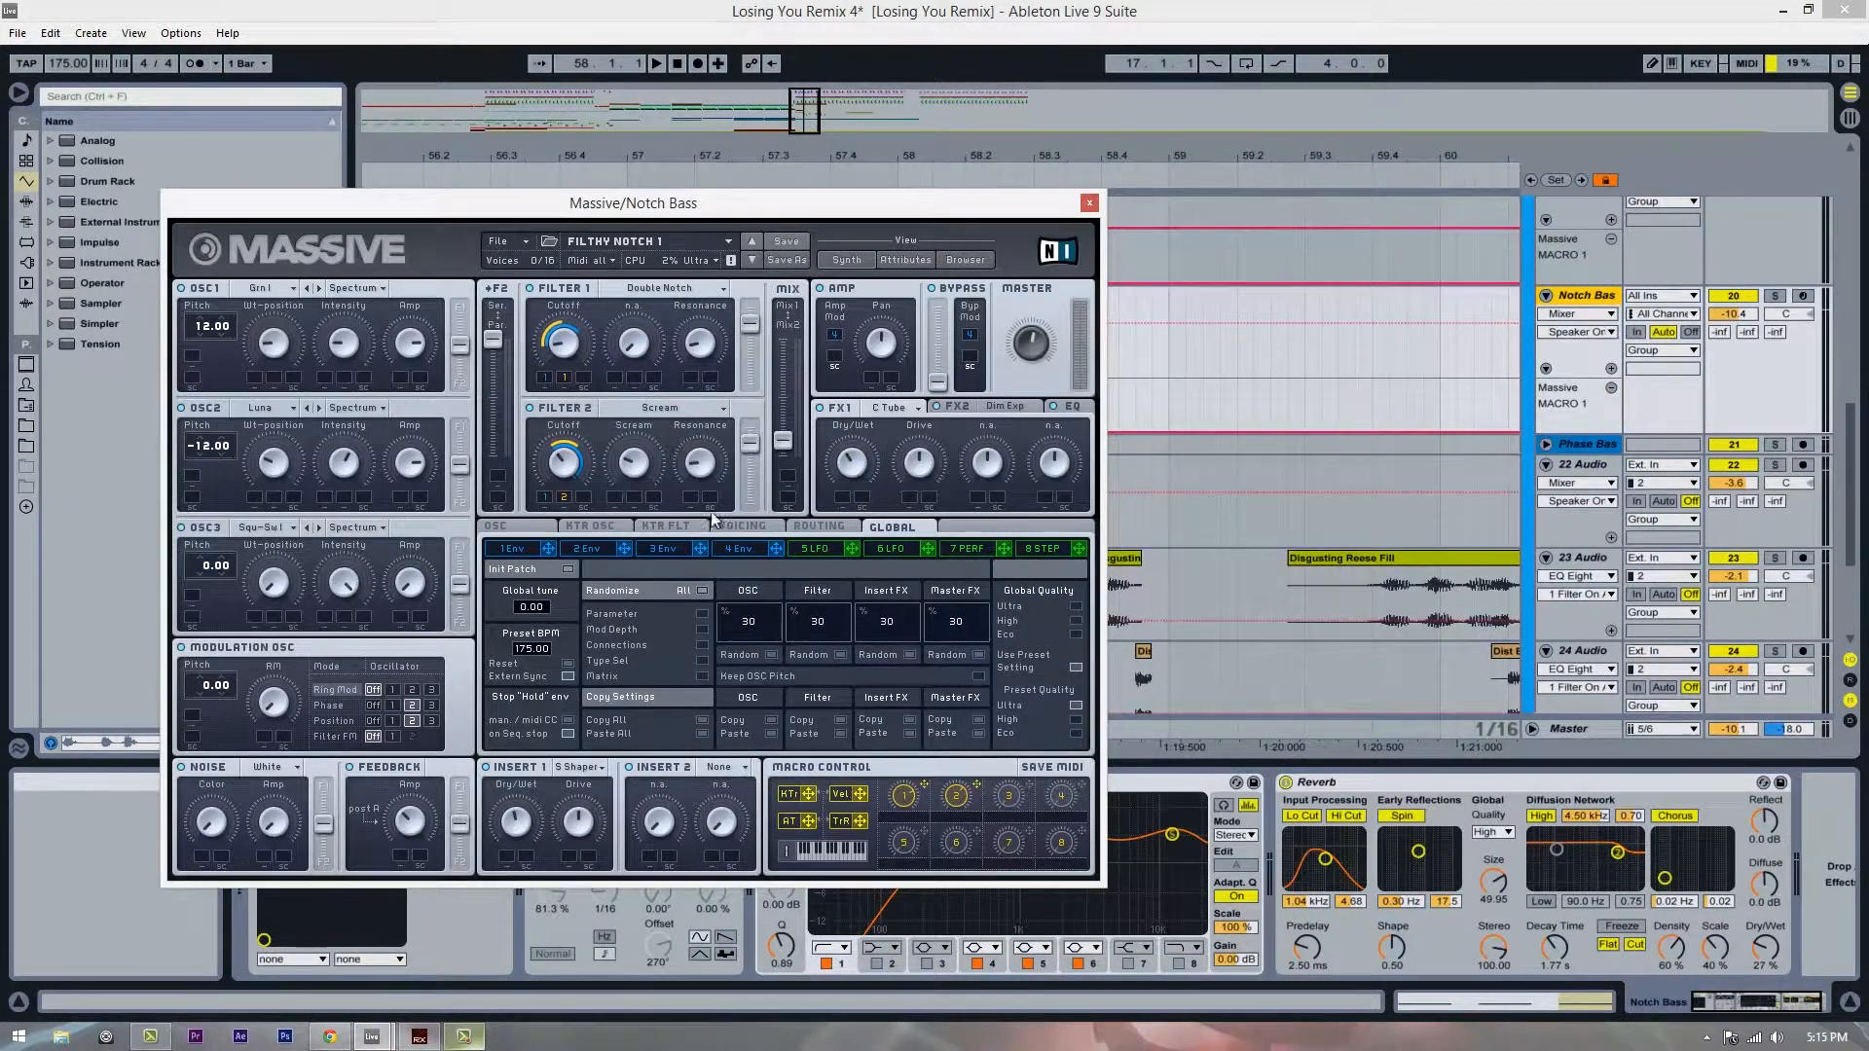
click(742, 527)
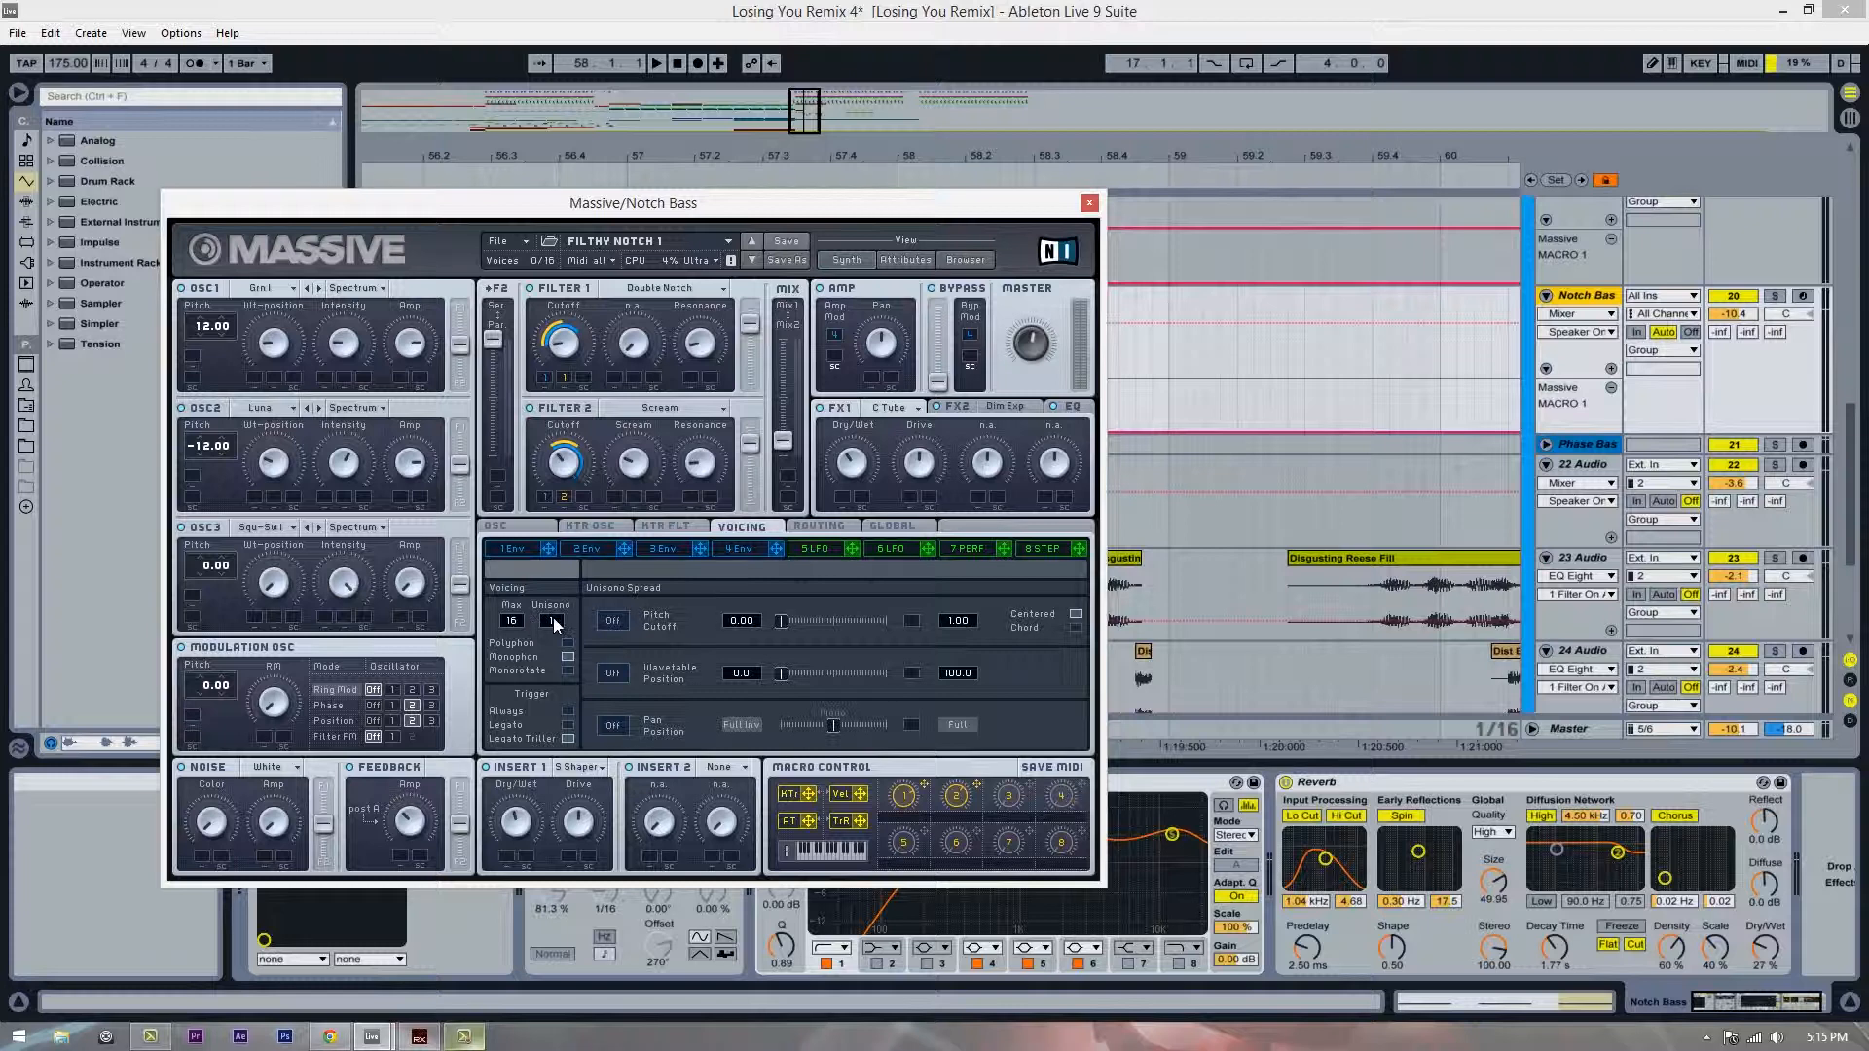
drag(553, 617, 553, 605)
drag(804, 730, 687, 722)
Step: Play the widened Notch Bass in the mix and soloed, checking Massive's FX2 dimension expander controls
key(space)
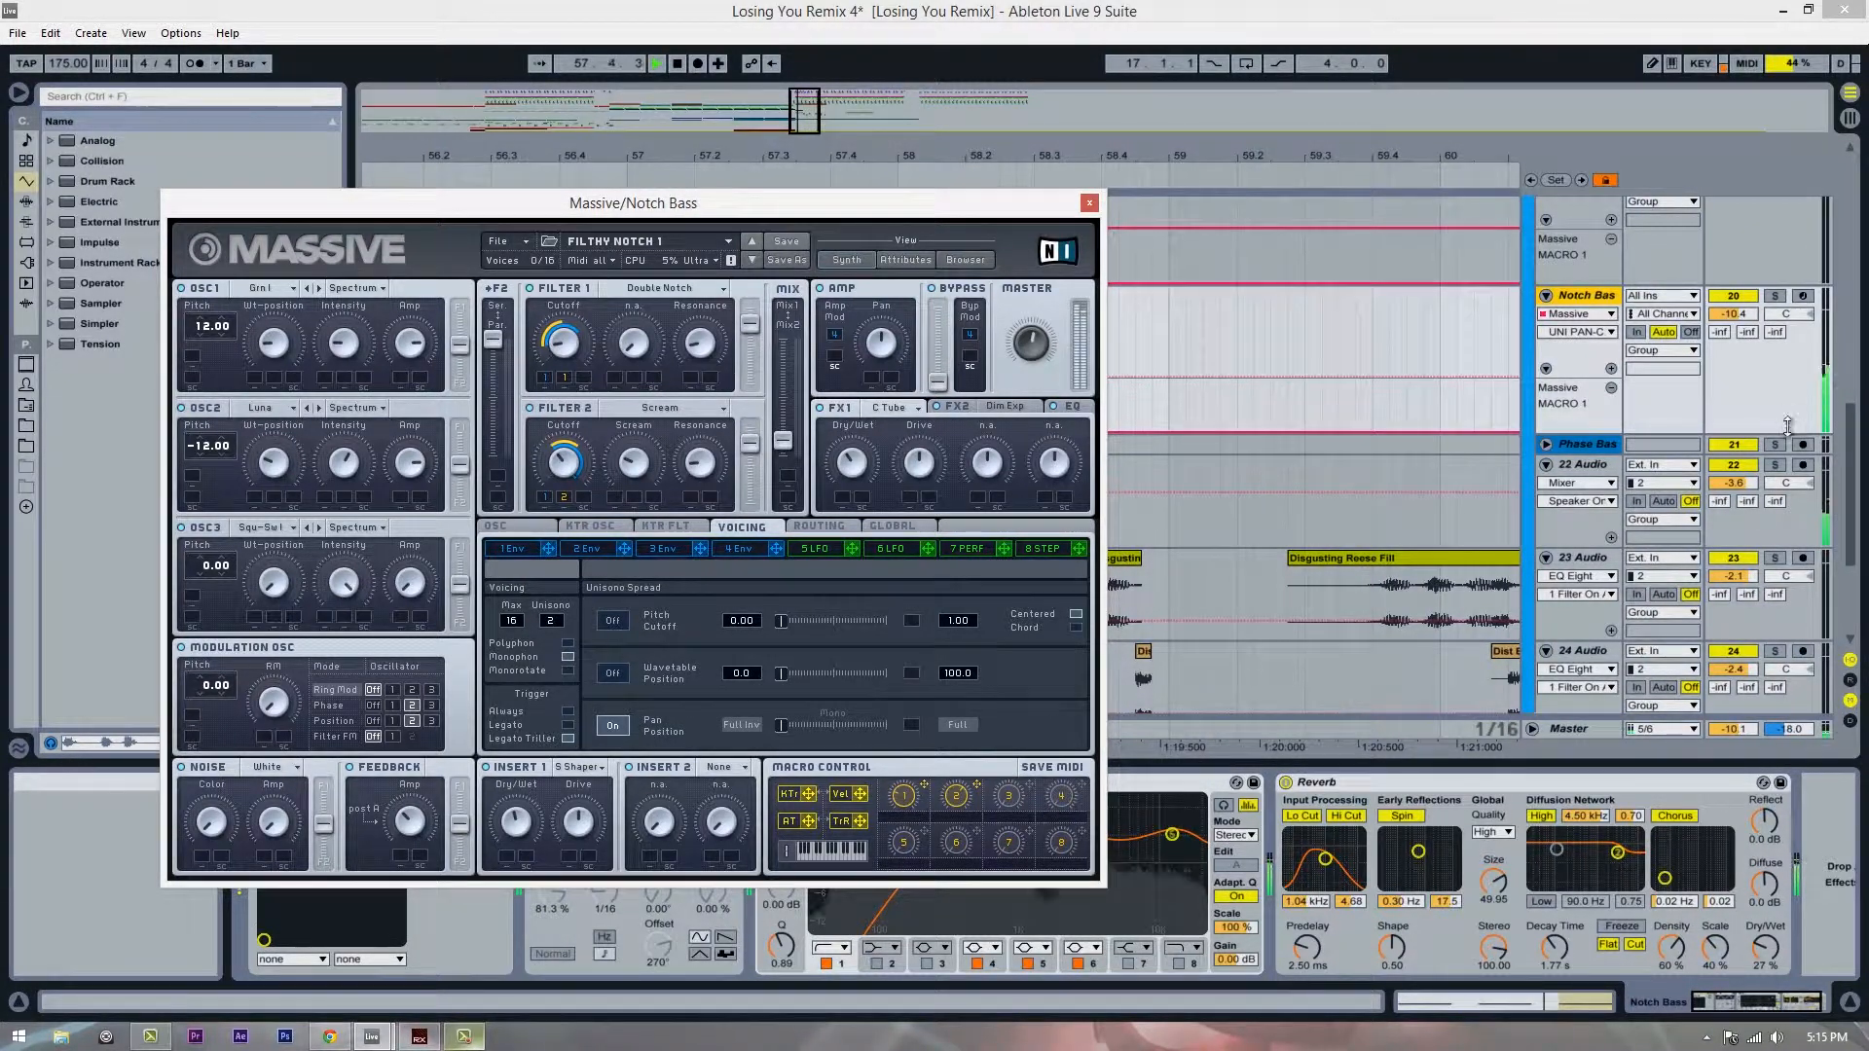
click(1776, 296)
key(space)
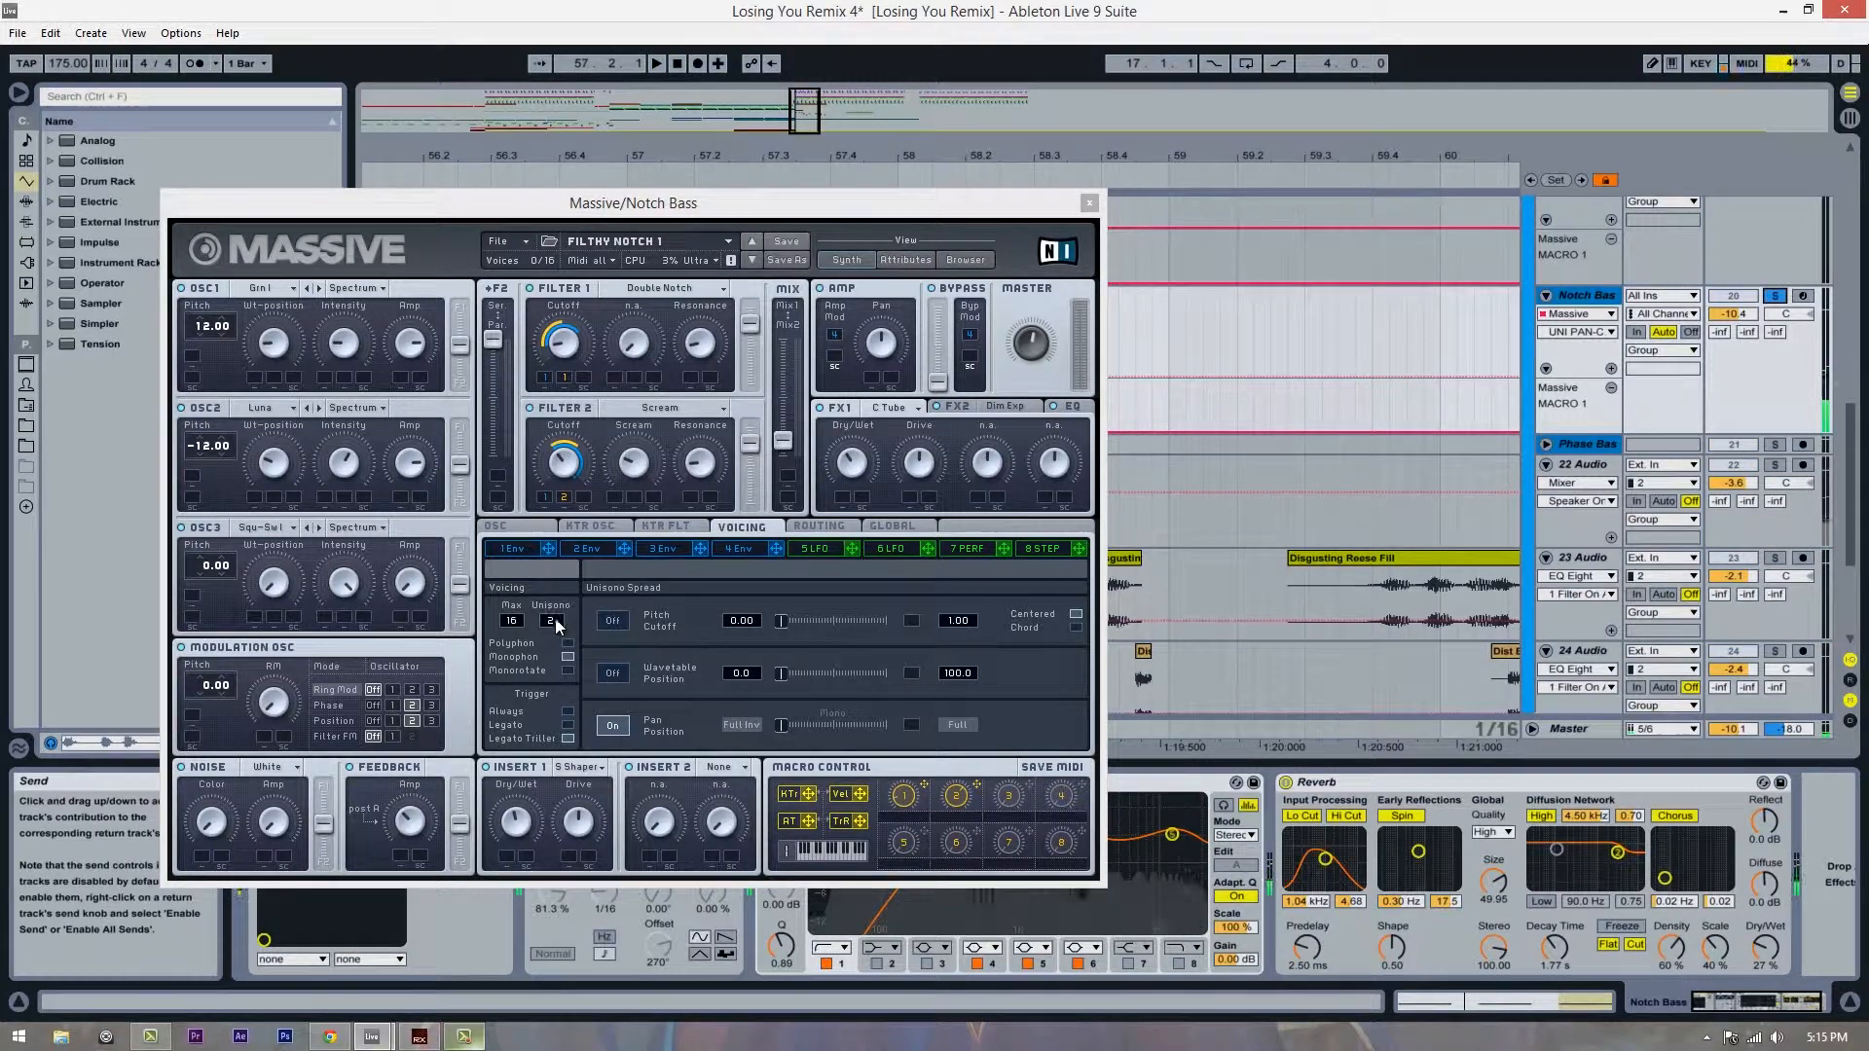
click(956, 407)
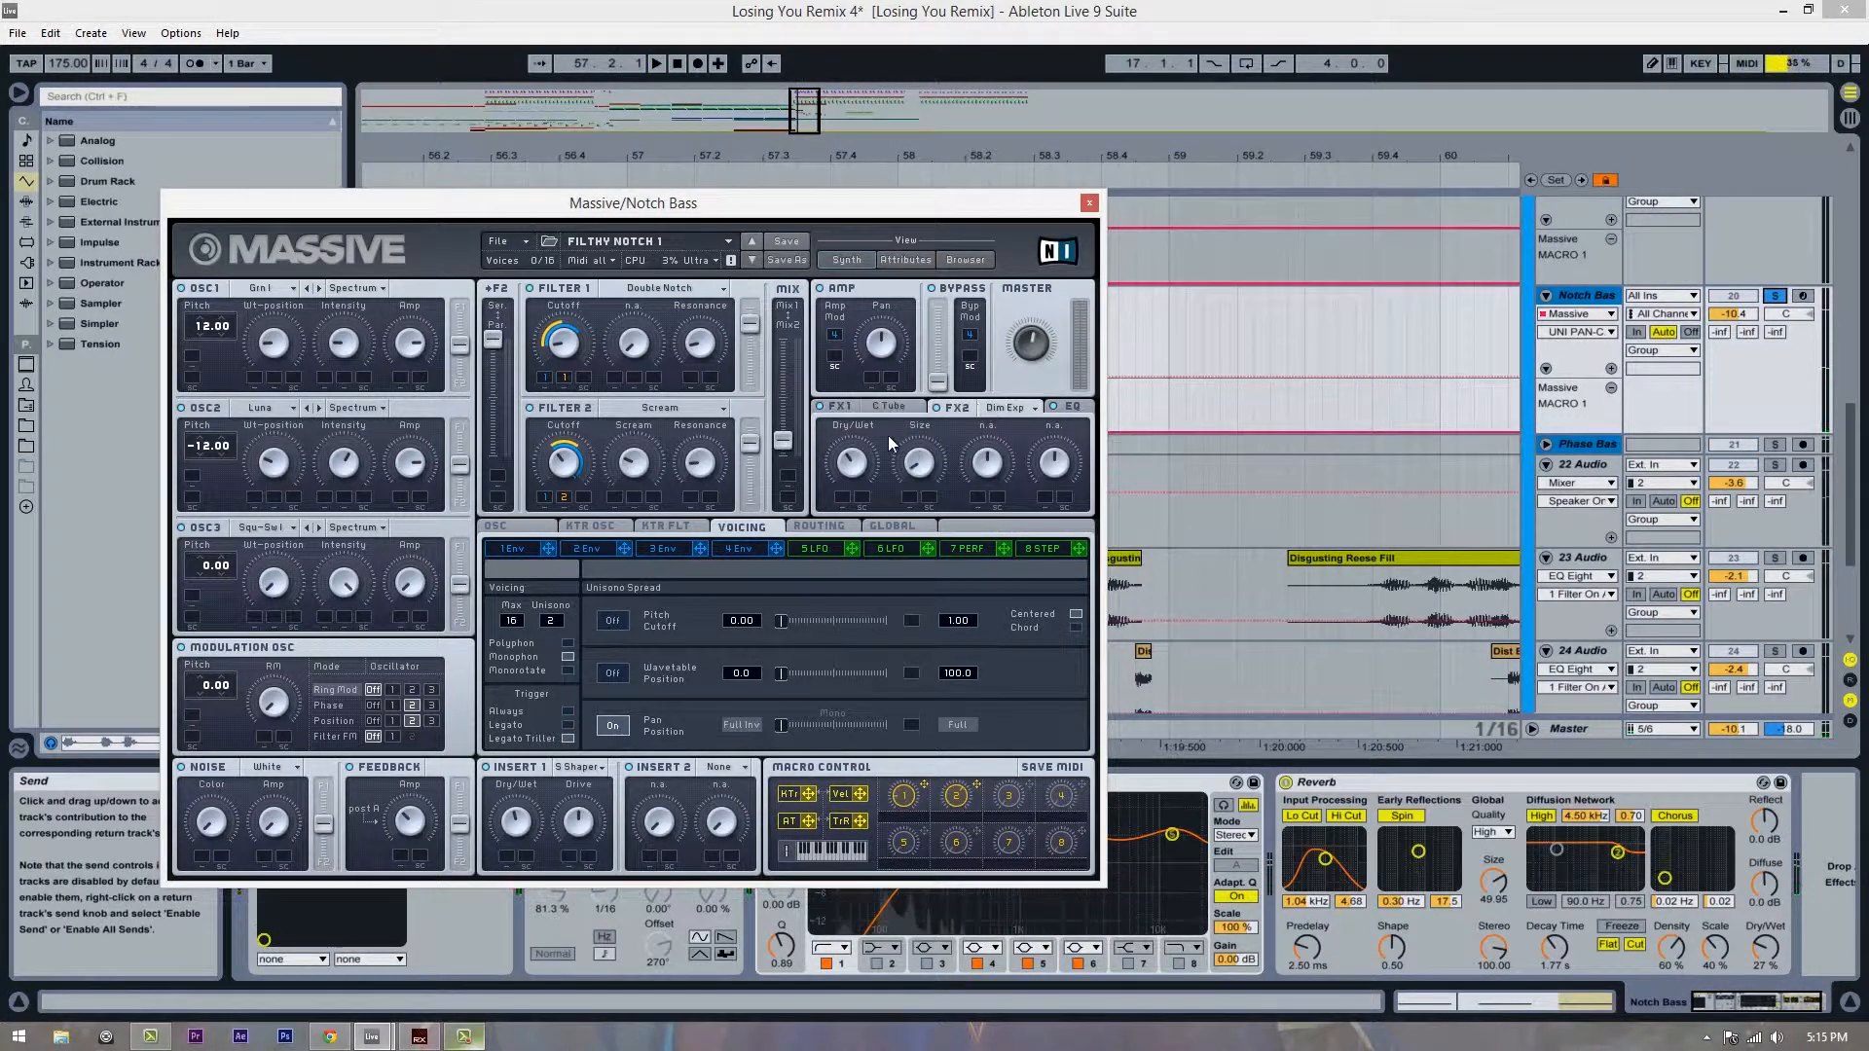
key(space)
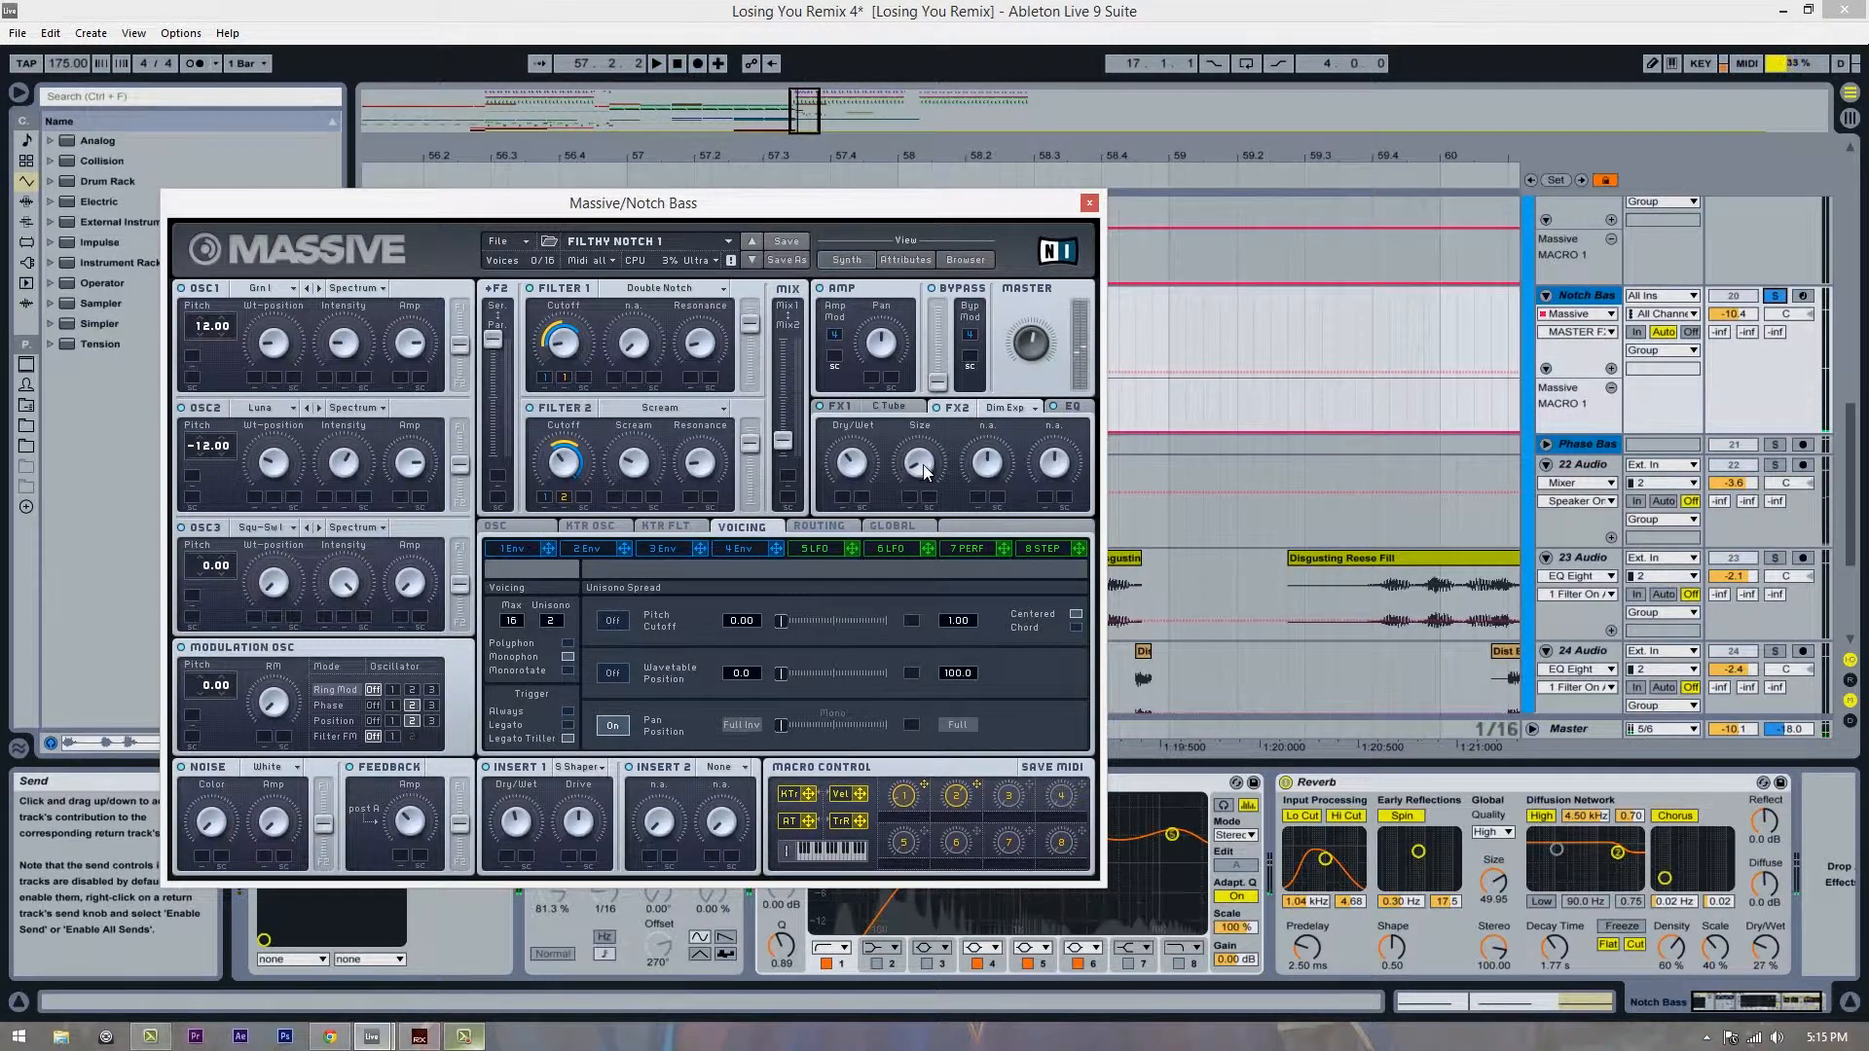
Step: Enable Massive's unisono Pitch Cutoff spread, audition it, and set its upper value to 0.45
click(612, 621)
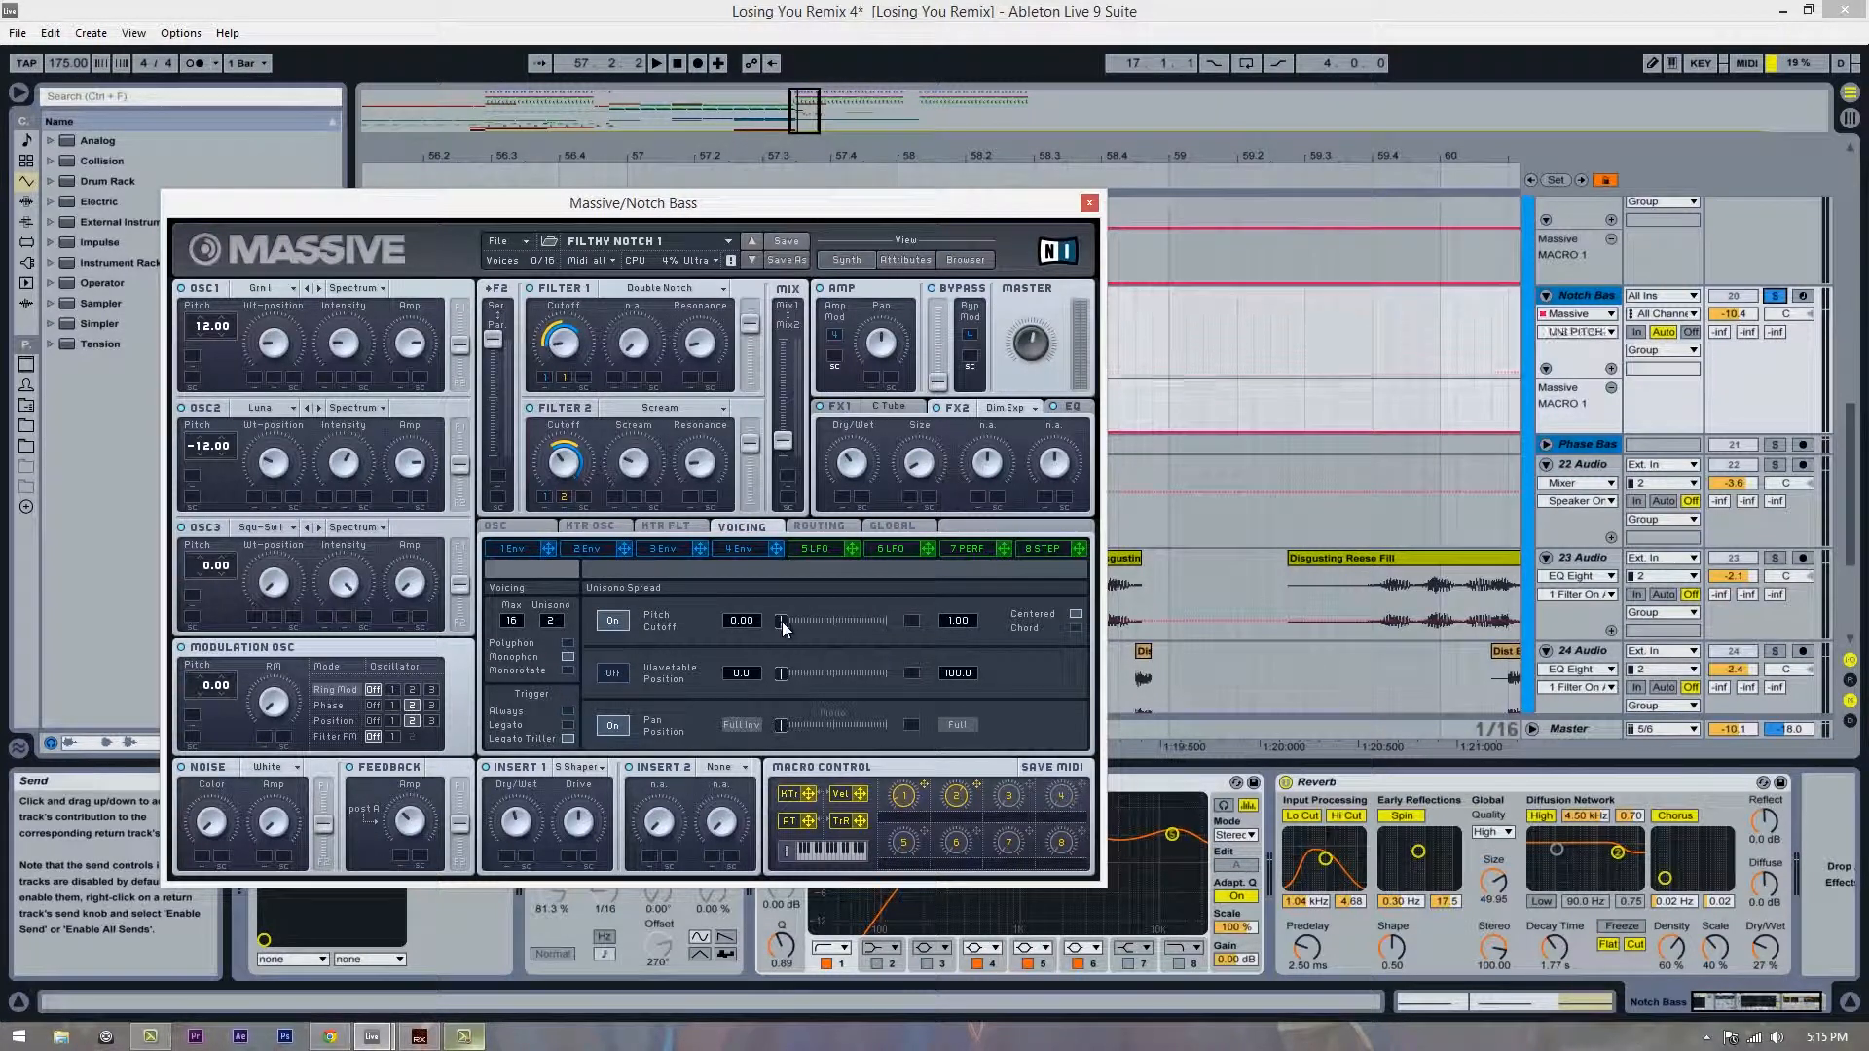
key(space)
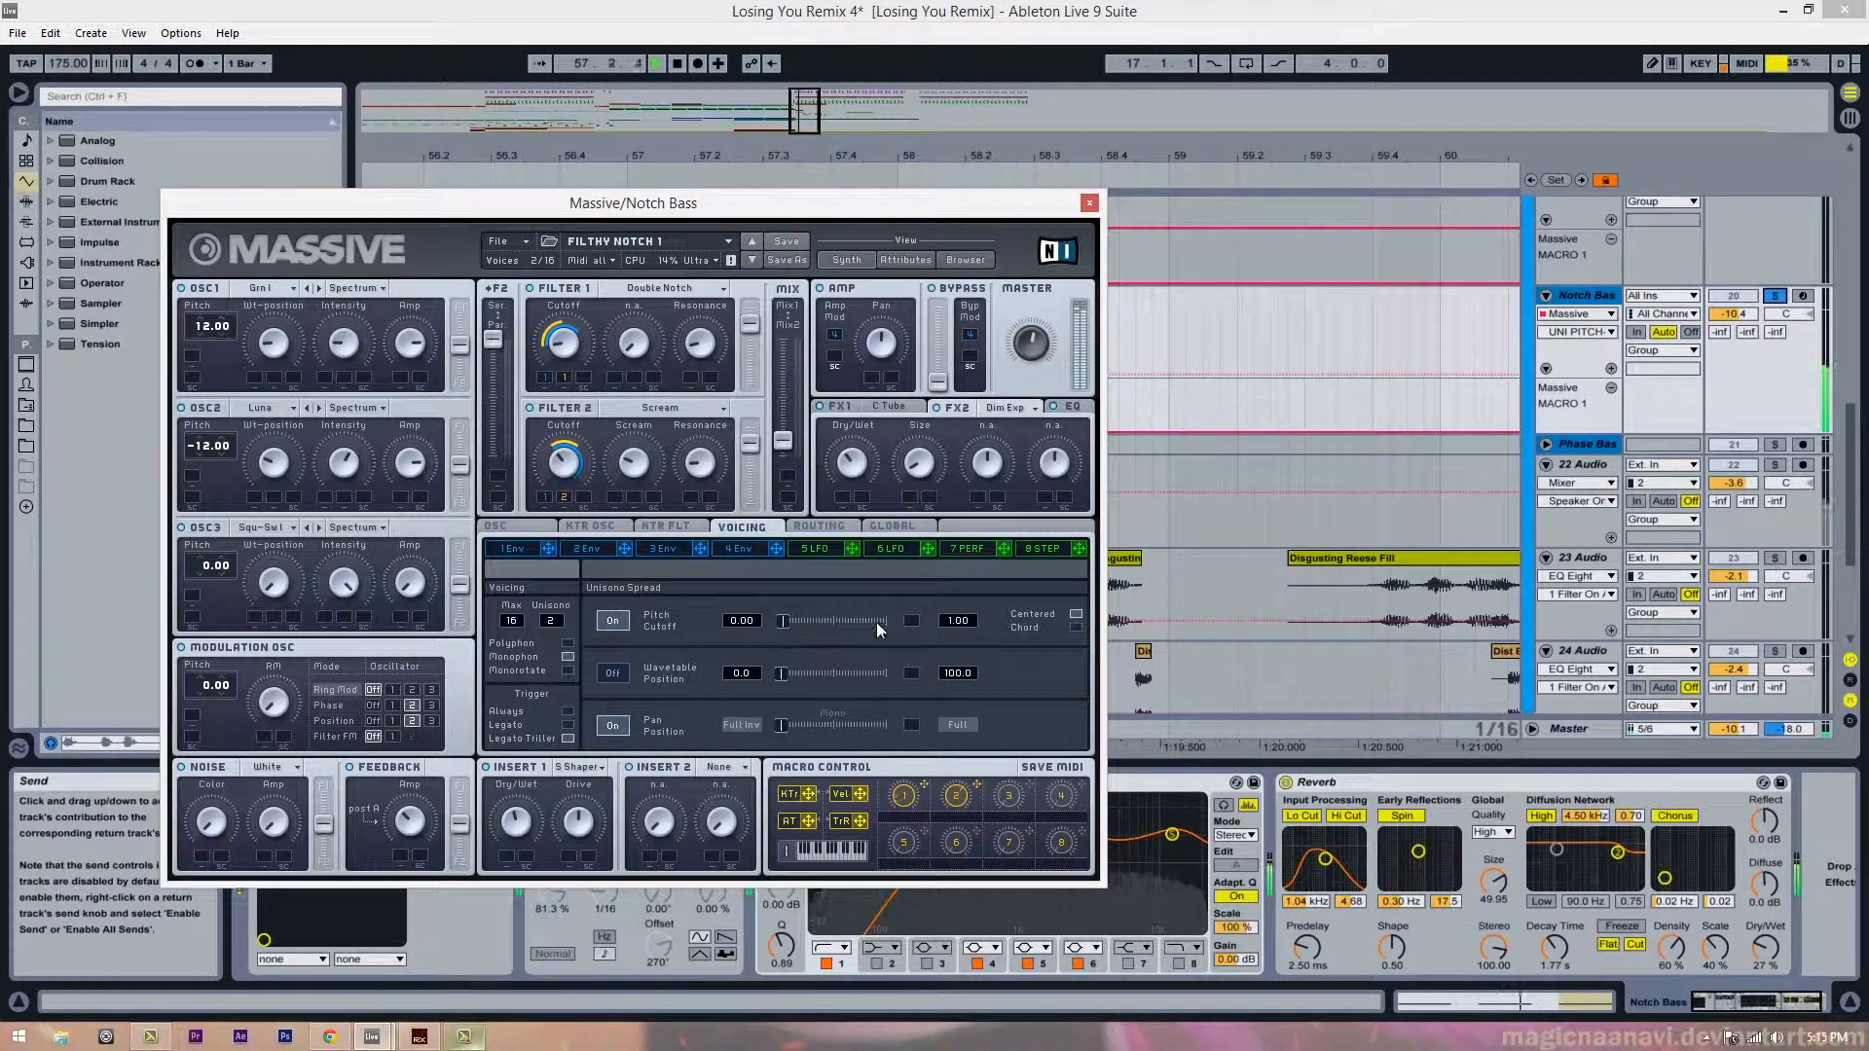
key(space)
drag(961, 622, 961, 730)
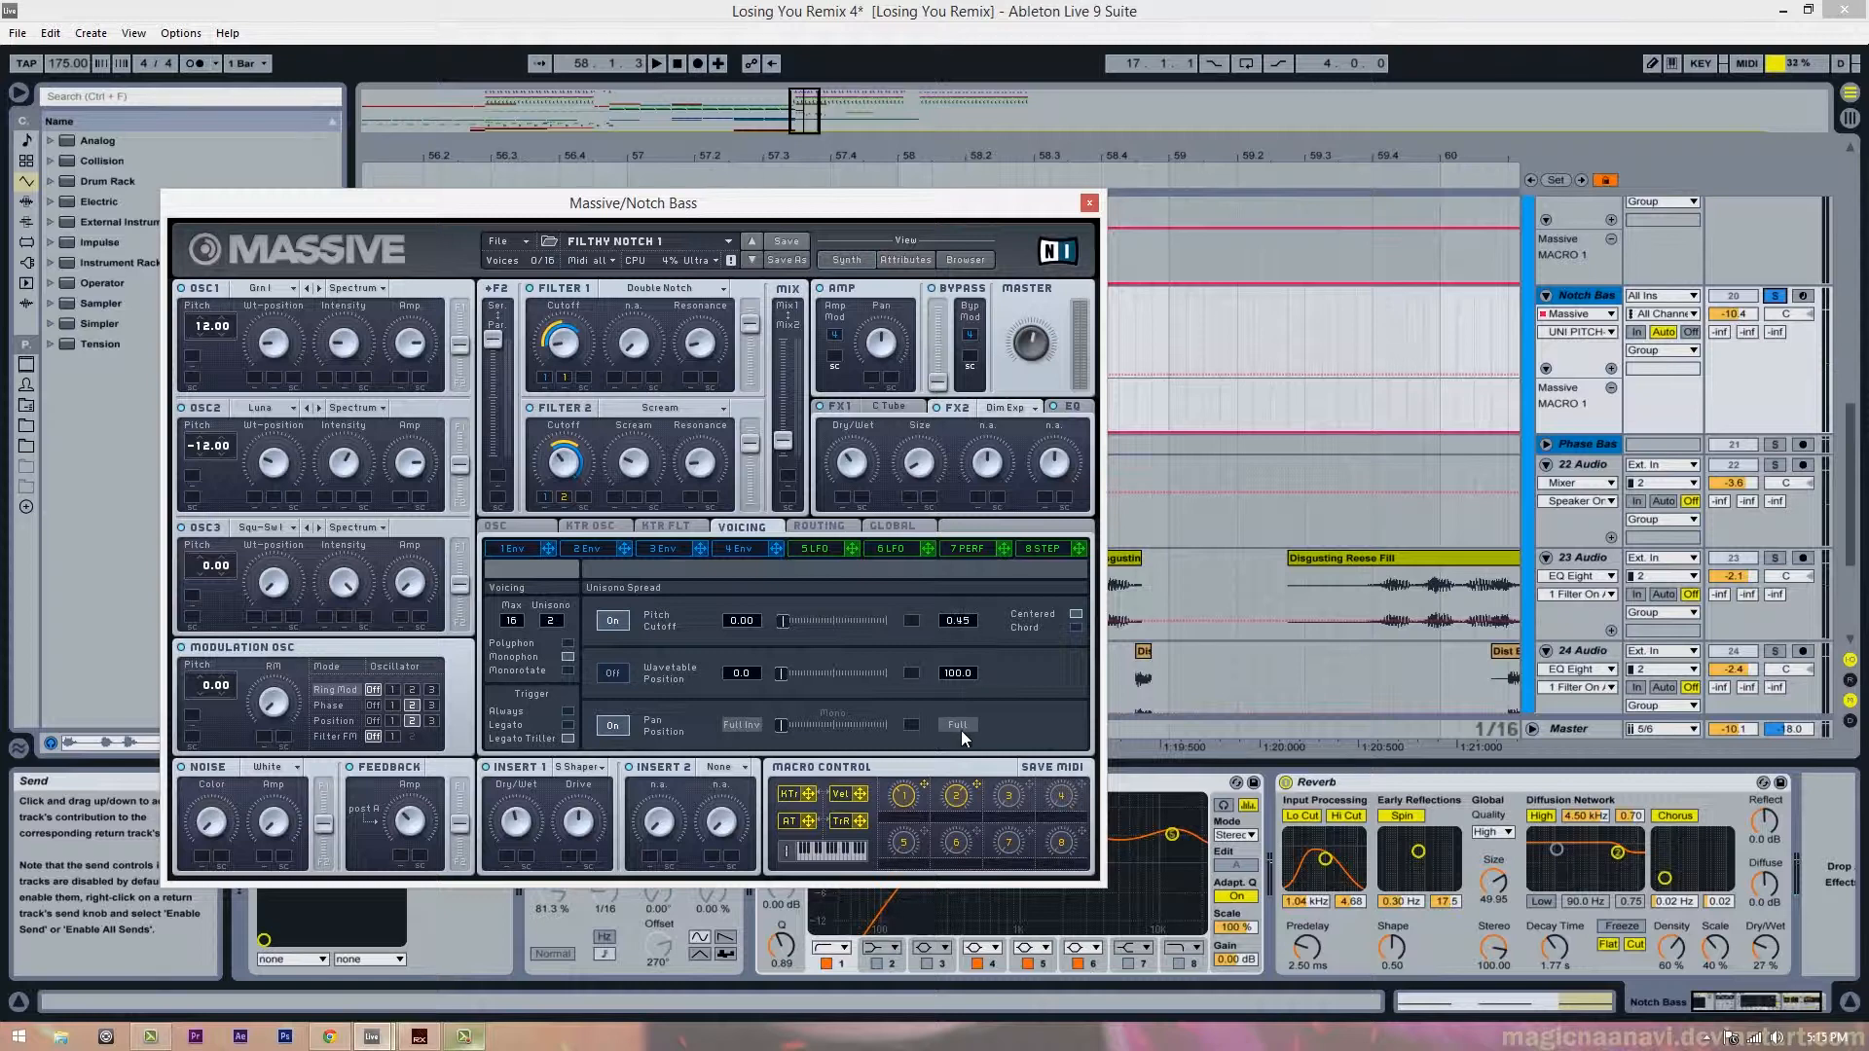
Step: Examine the Notch Bass patch's keytracking, oscillator phase and voicing settings in Massive
click(644, 524)
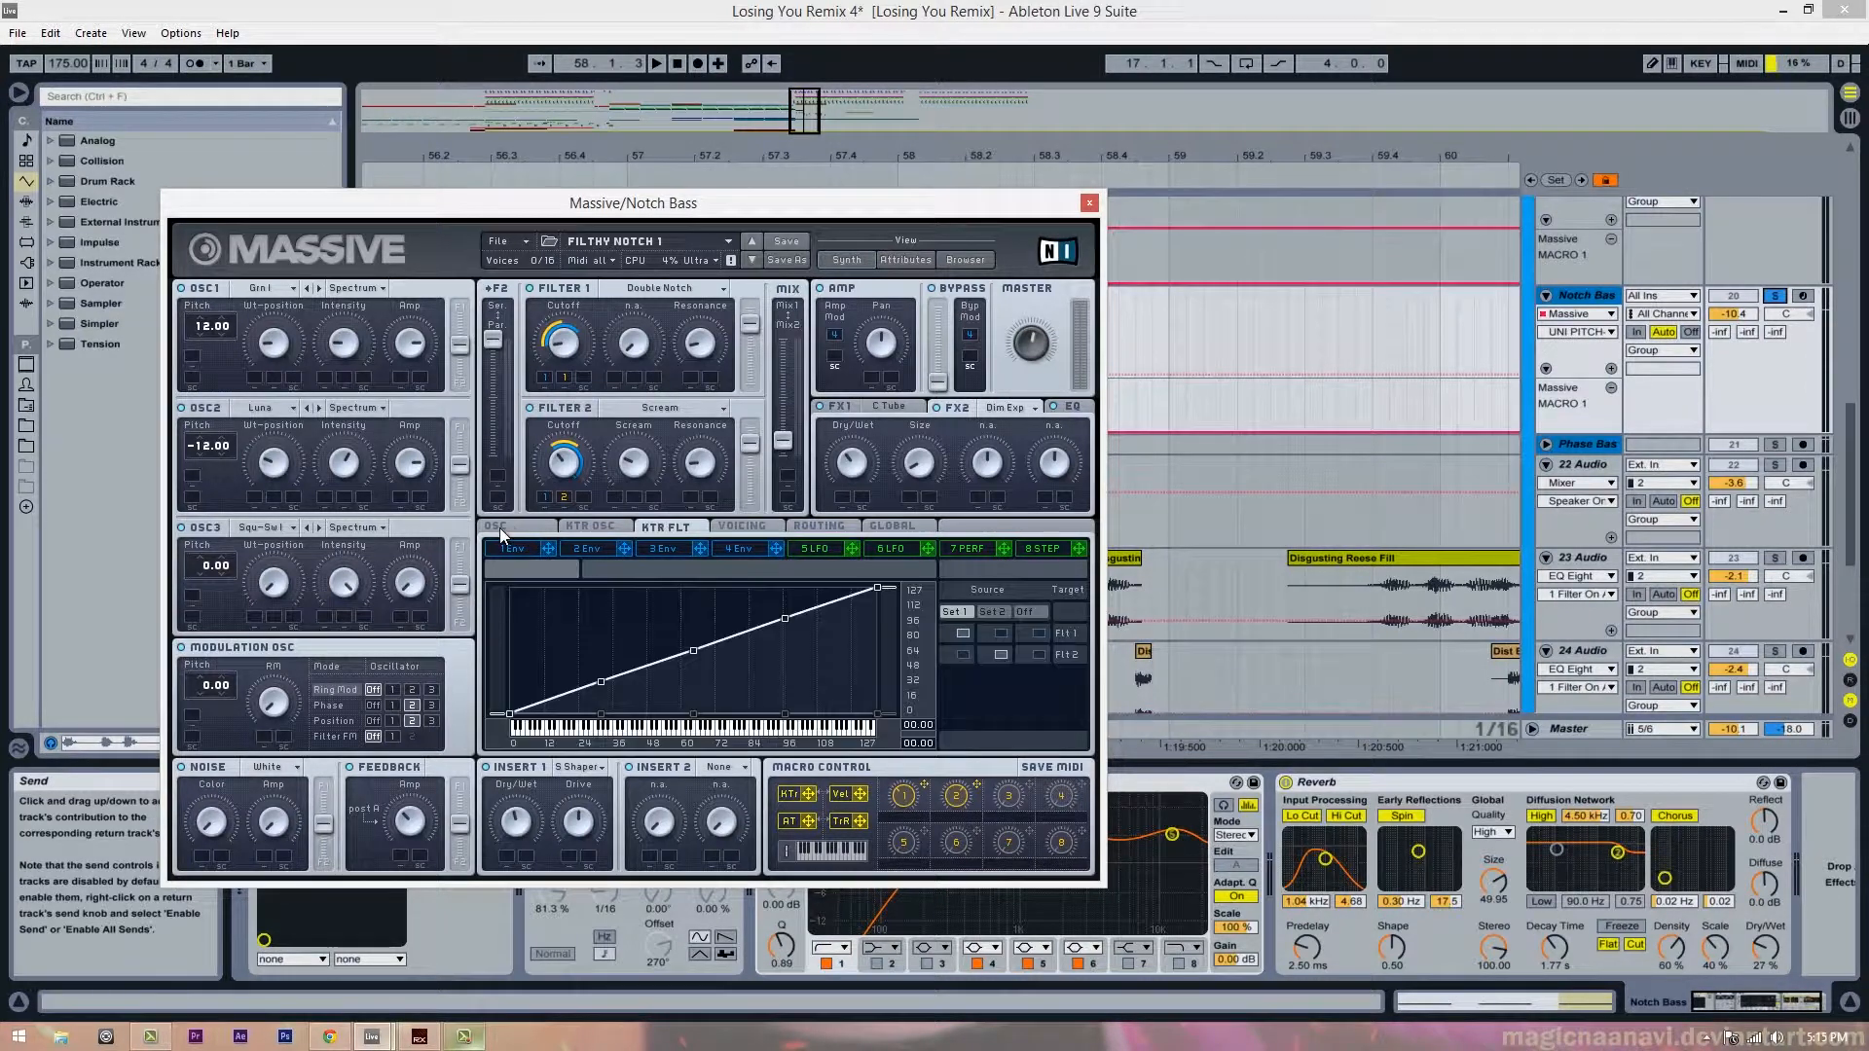
click(500, 527)
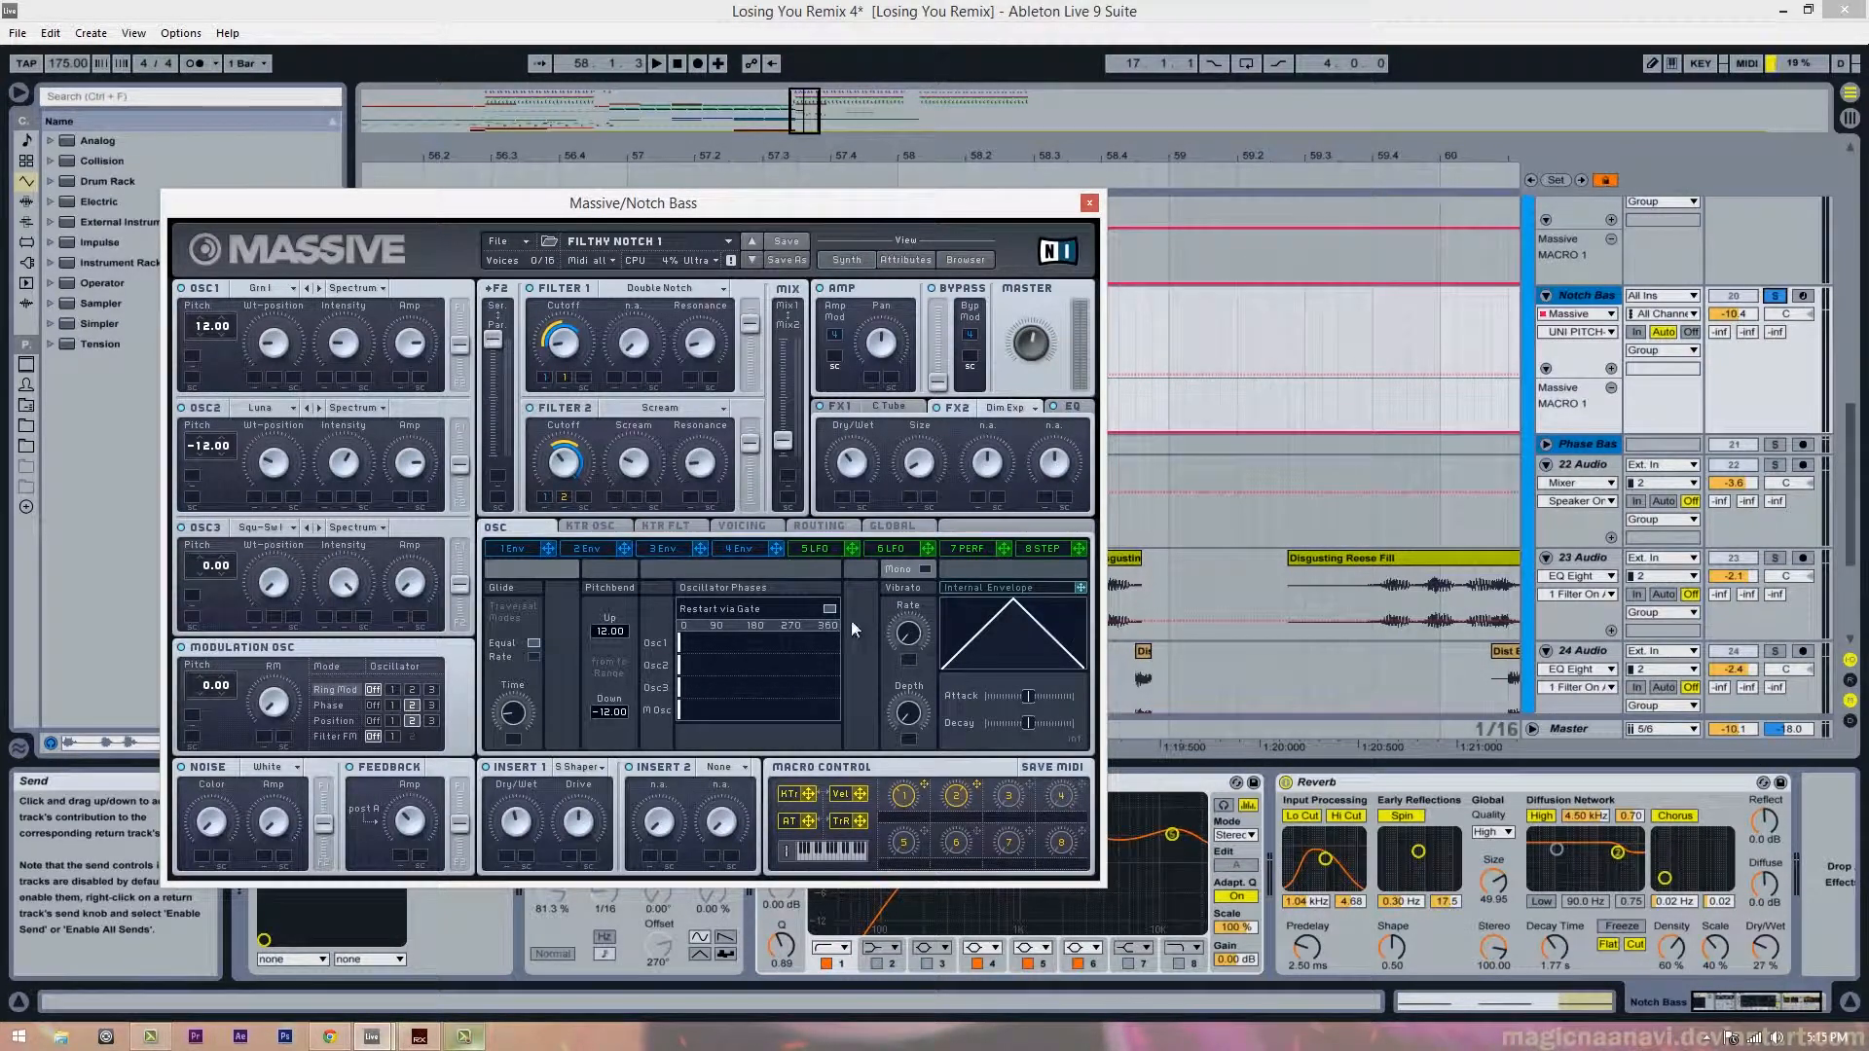
click(726, 524)
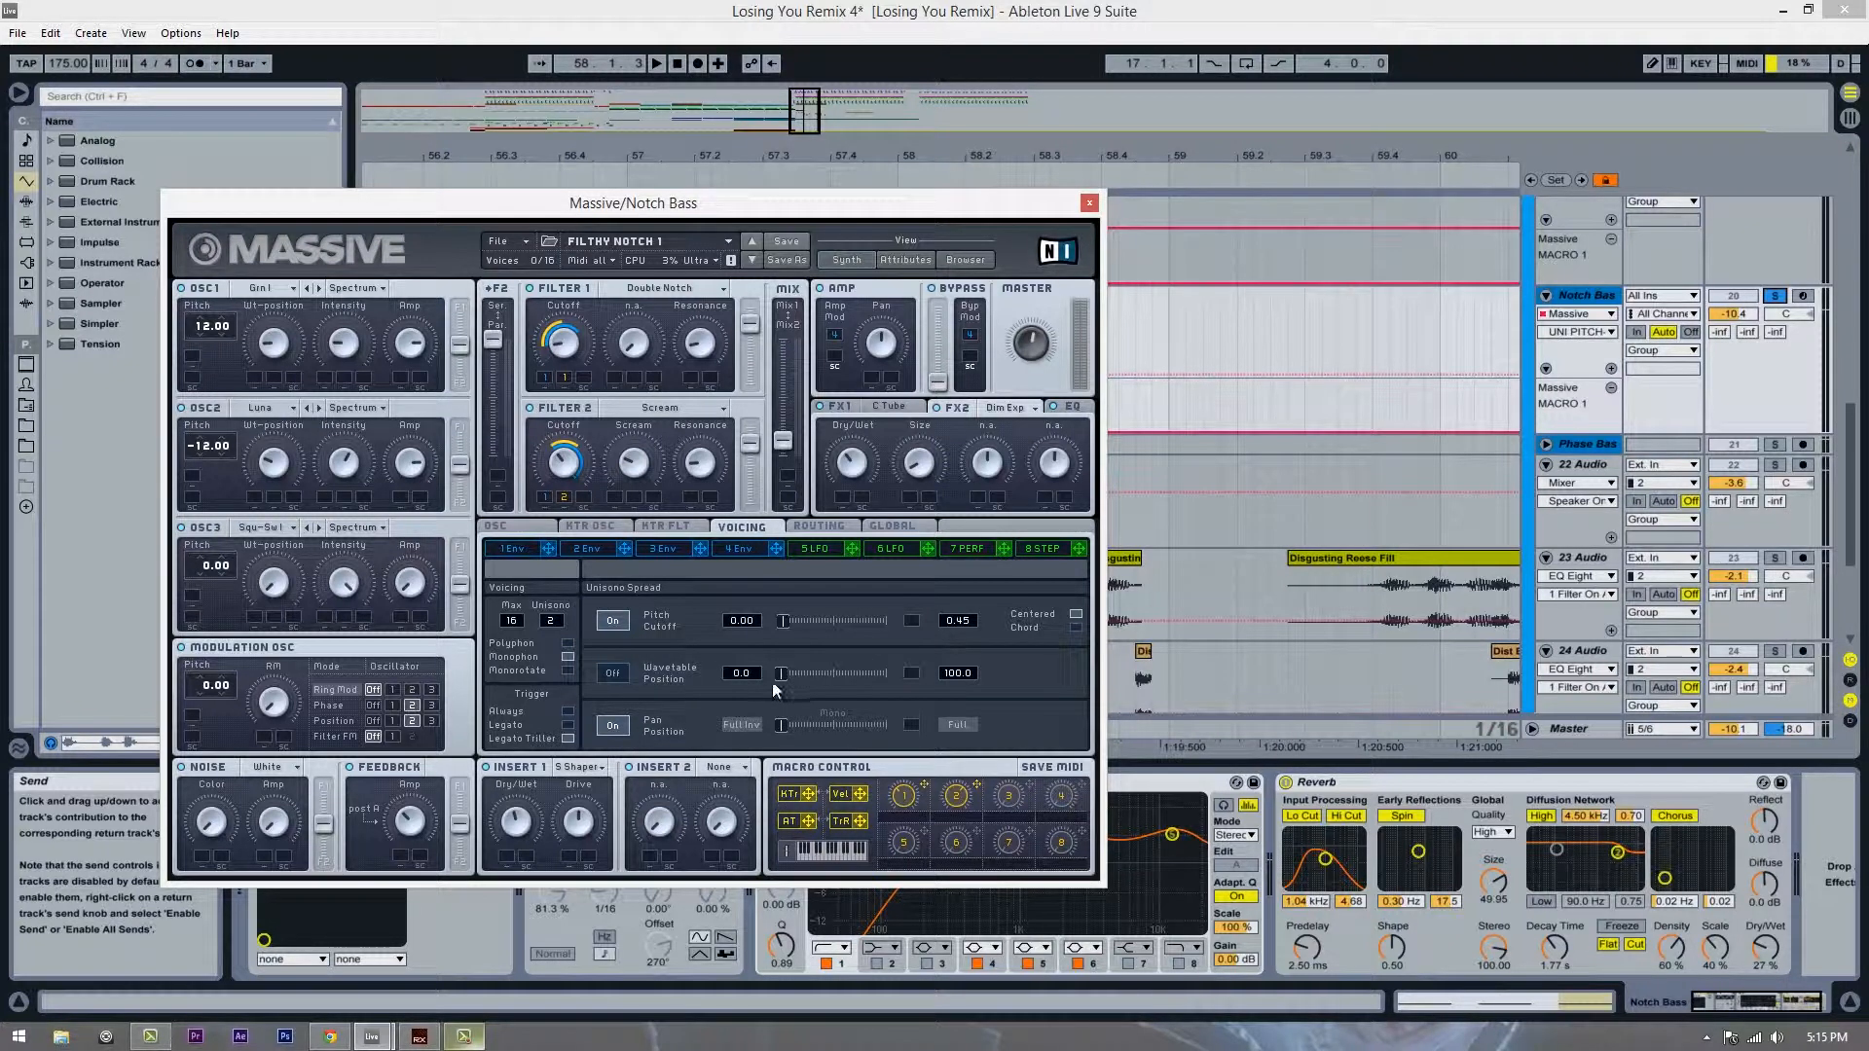
click(508, 526)
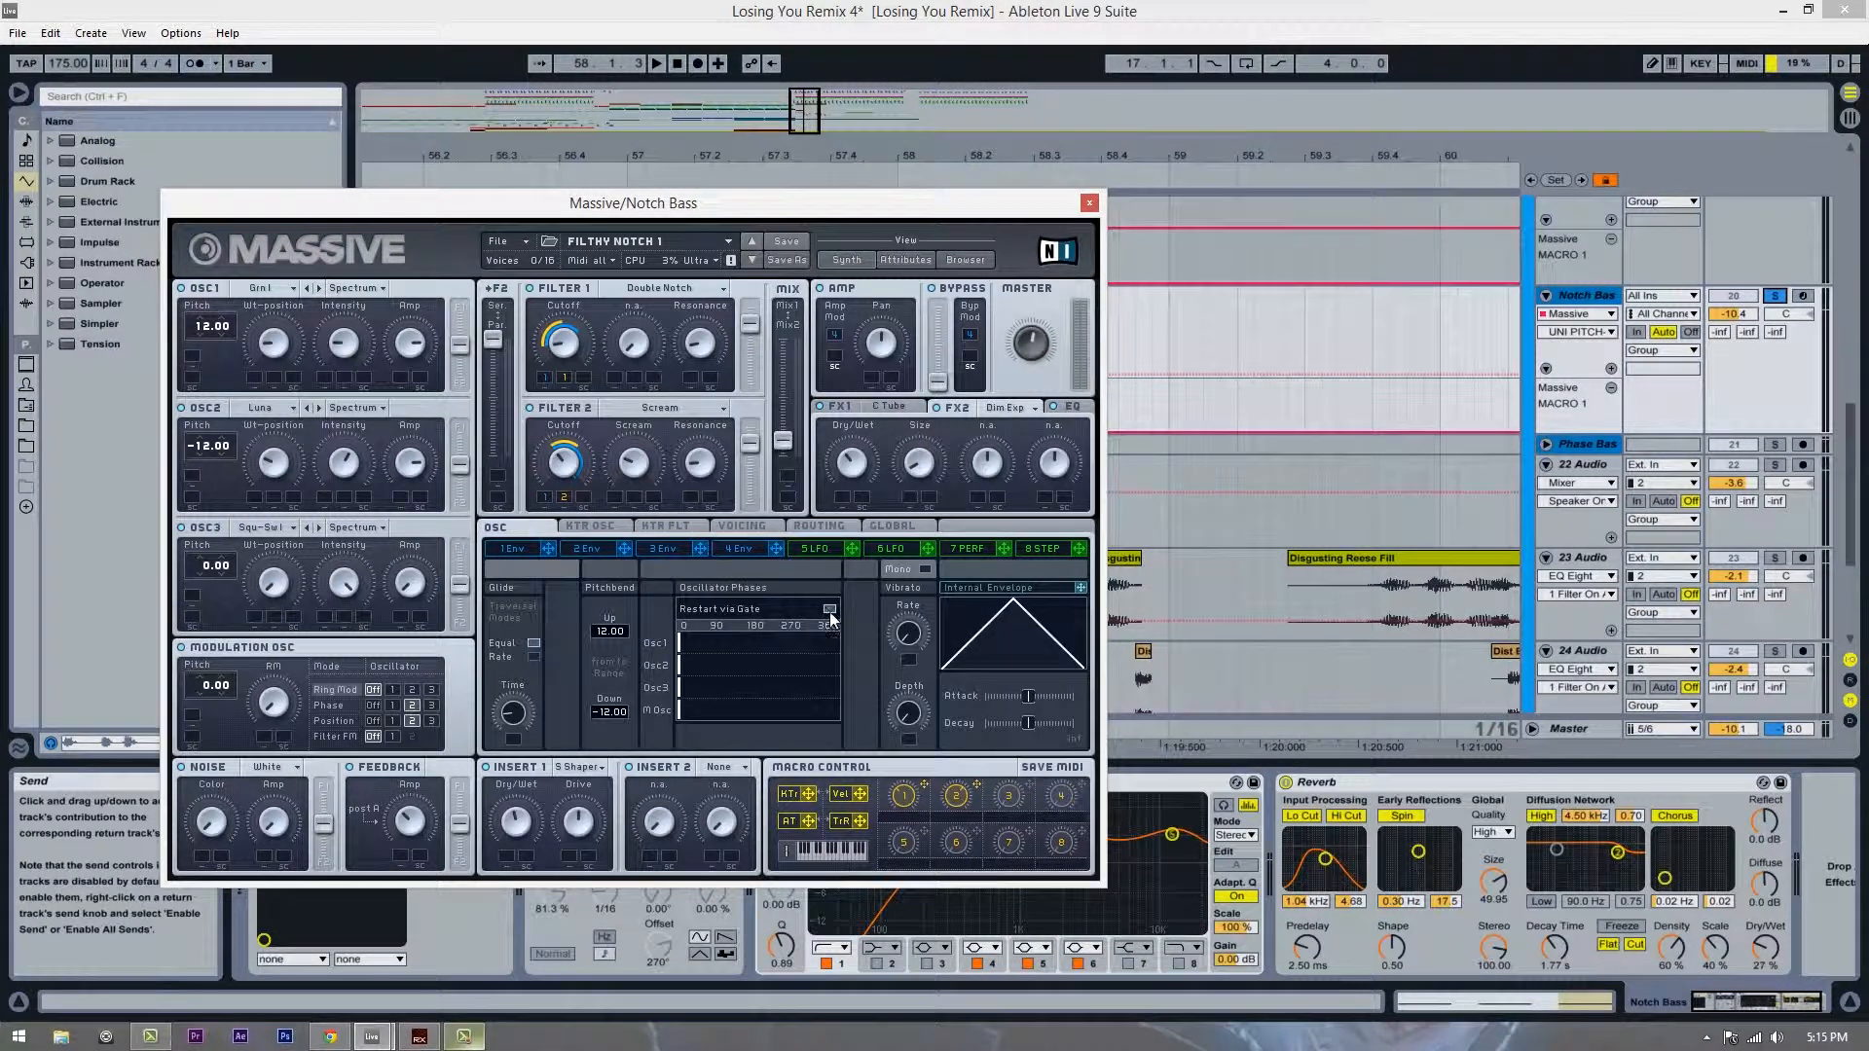
click(750, 525)
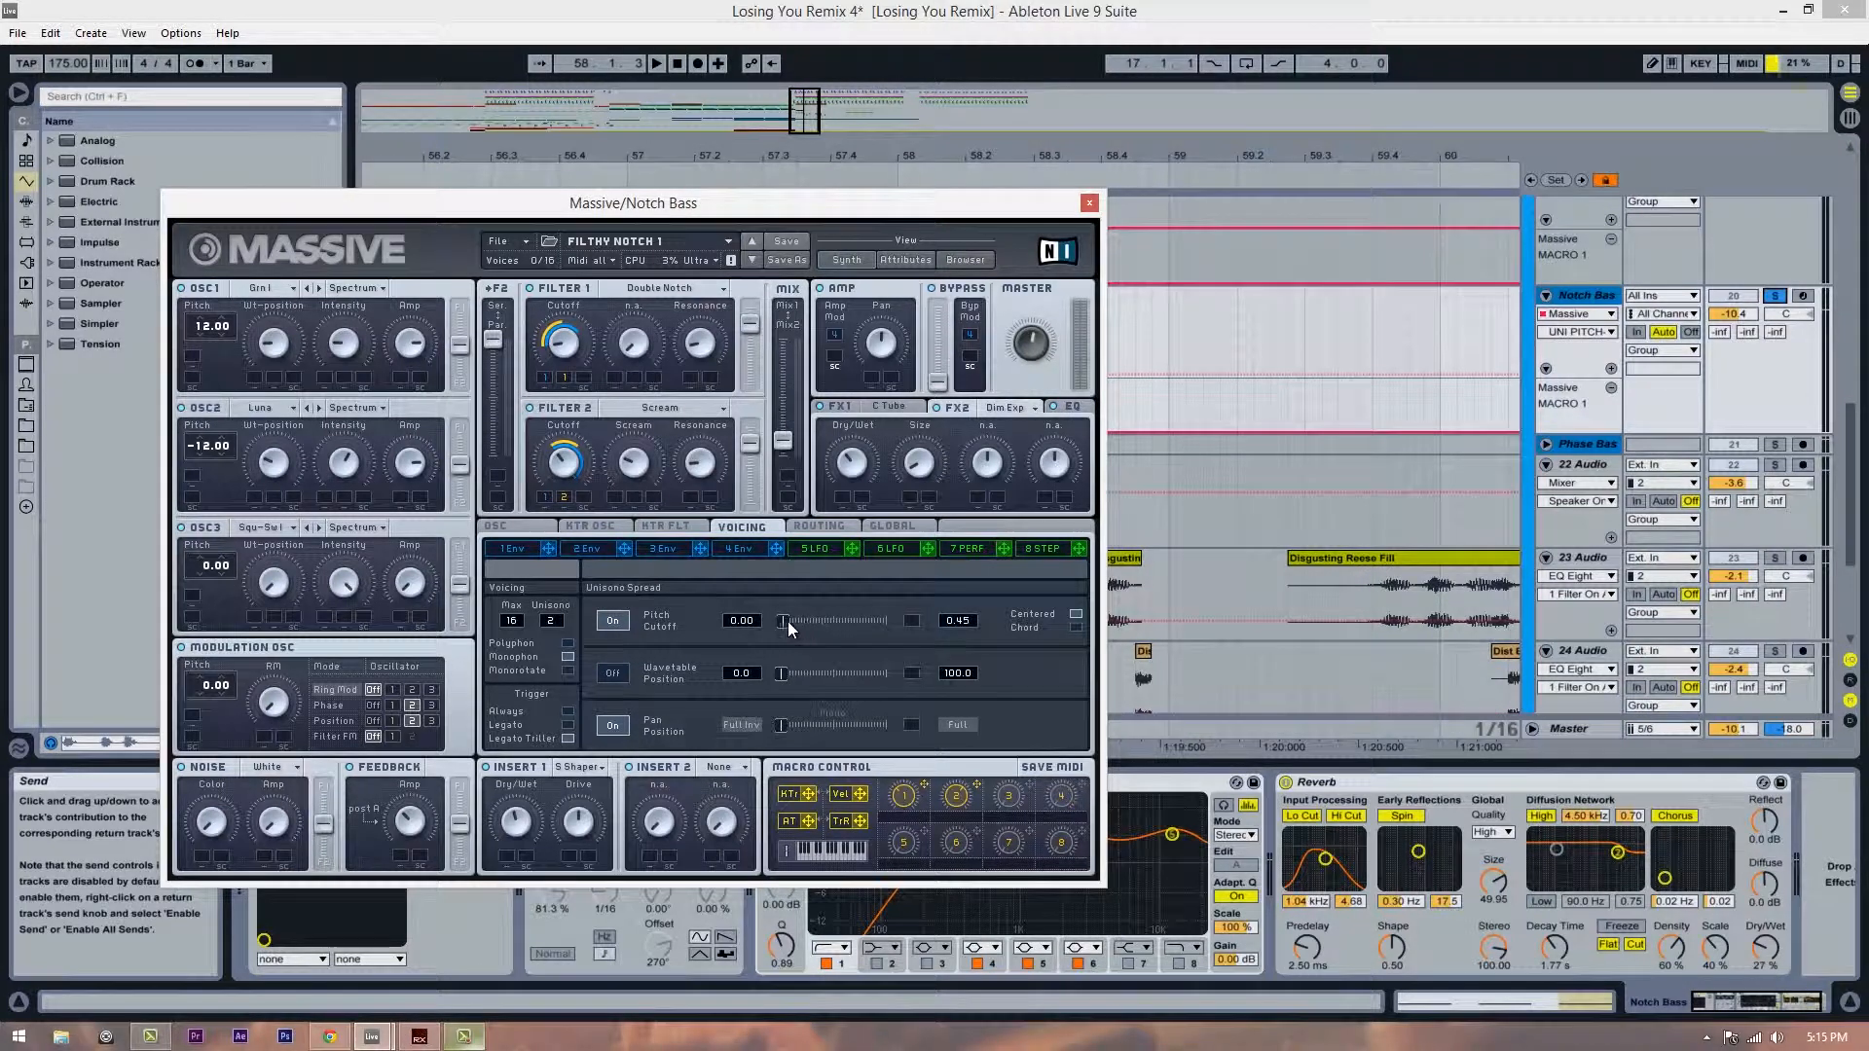
Step: Set the unisono Pitch Cutoff spread's upper value to 0.34, raise its amount slightly, and compare the sound with the spread off and on
drag(969, 640, 968, 647)
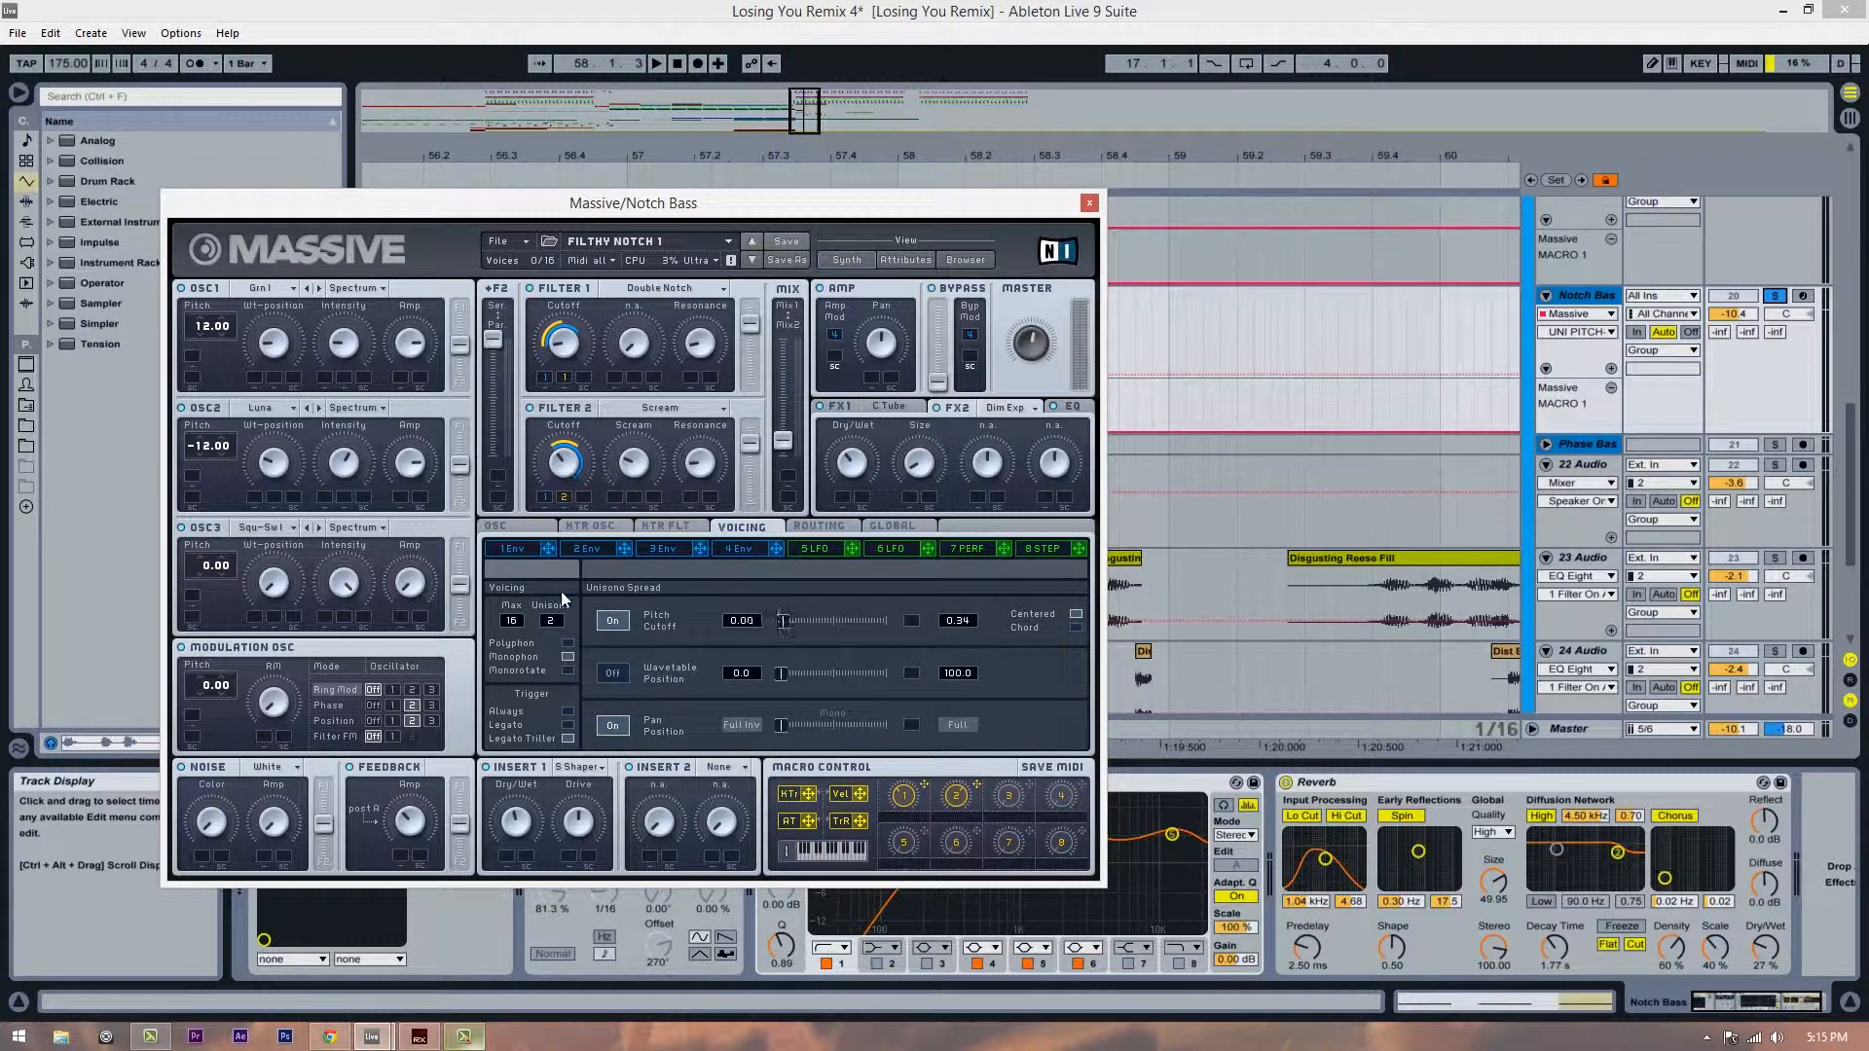
drag(785, 623, 796, 623)
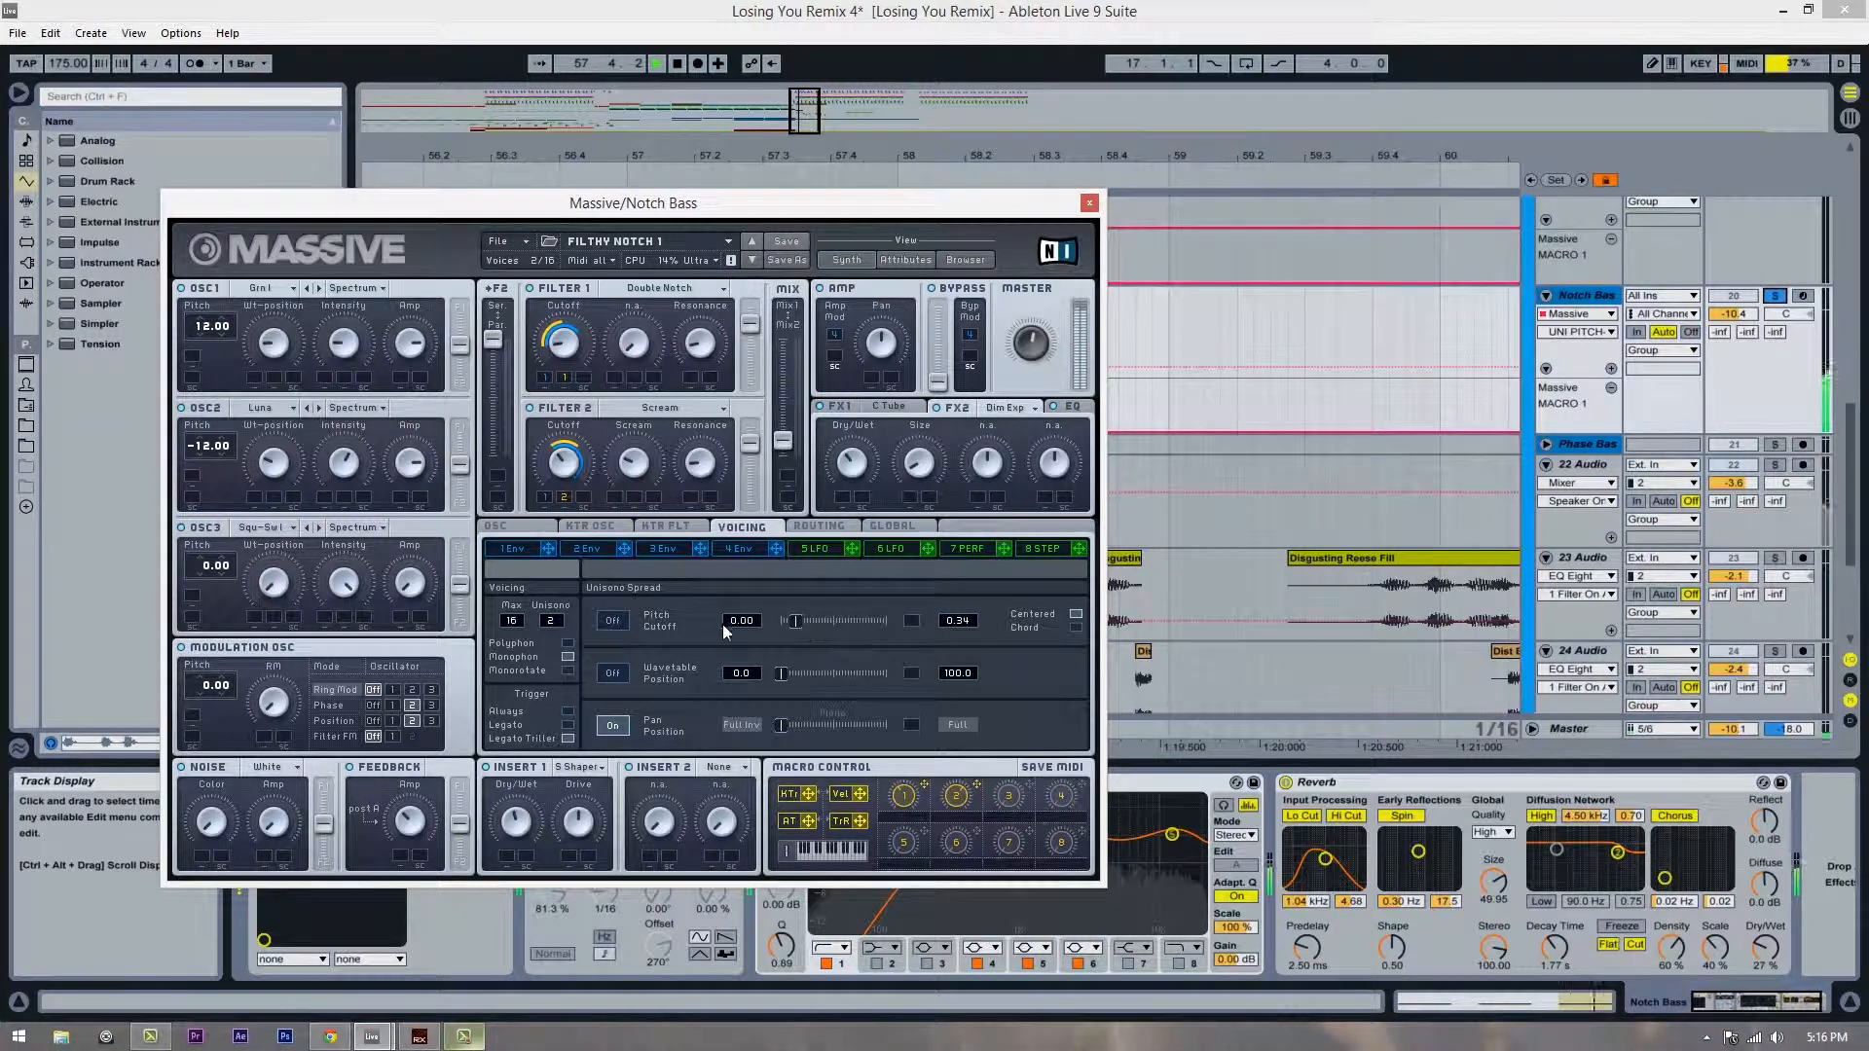
click(615, 622)
click(611, 621)
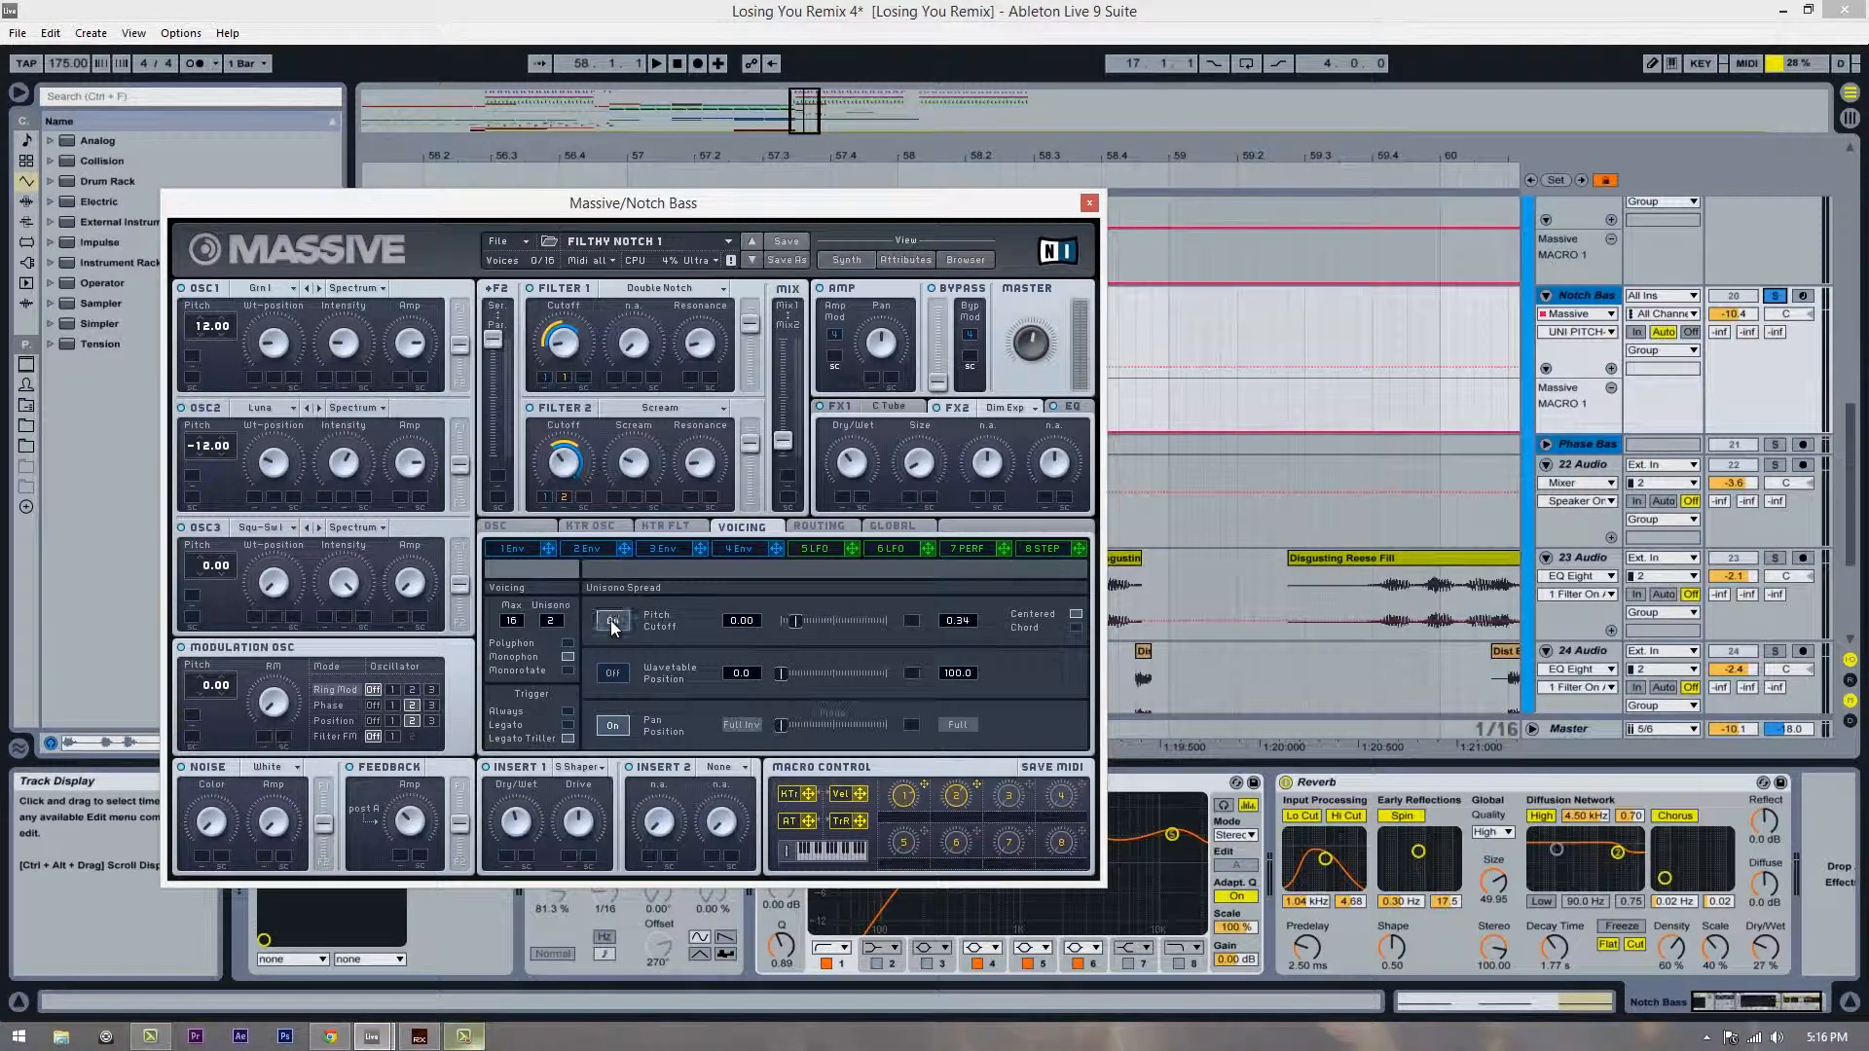
Step: Set Massive's Unisono to 3, reduce the Pitch Cutoff spread amount slightly, and audition the bass with the spread off and on
key(space)
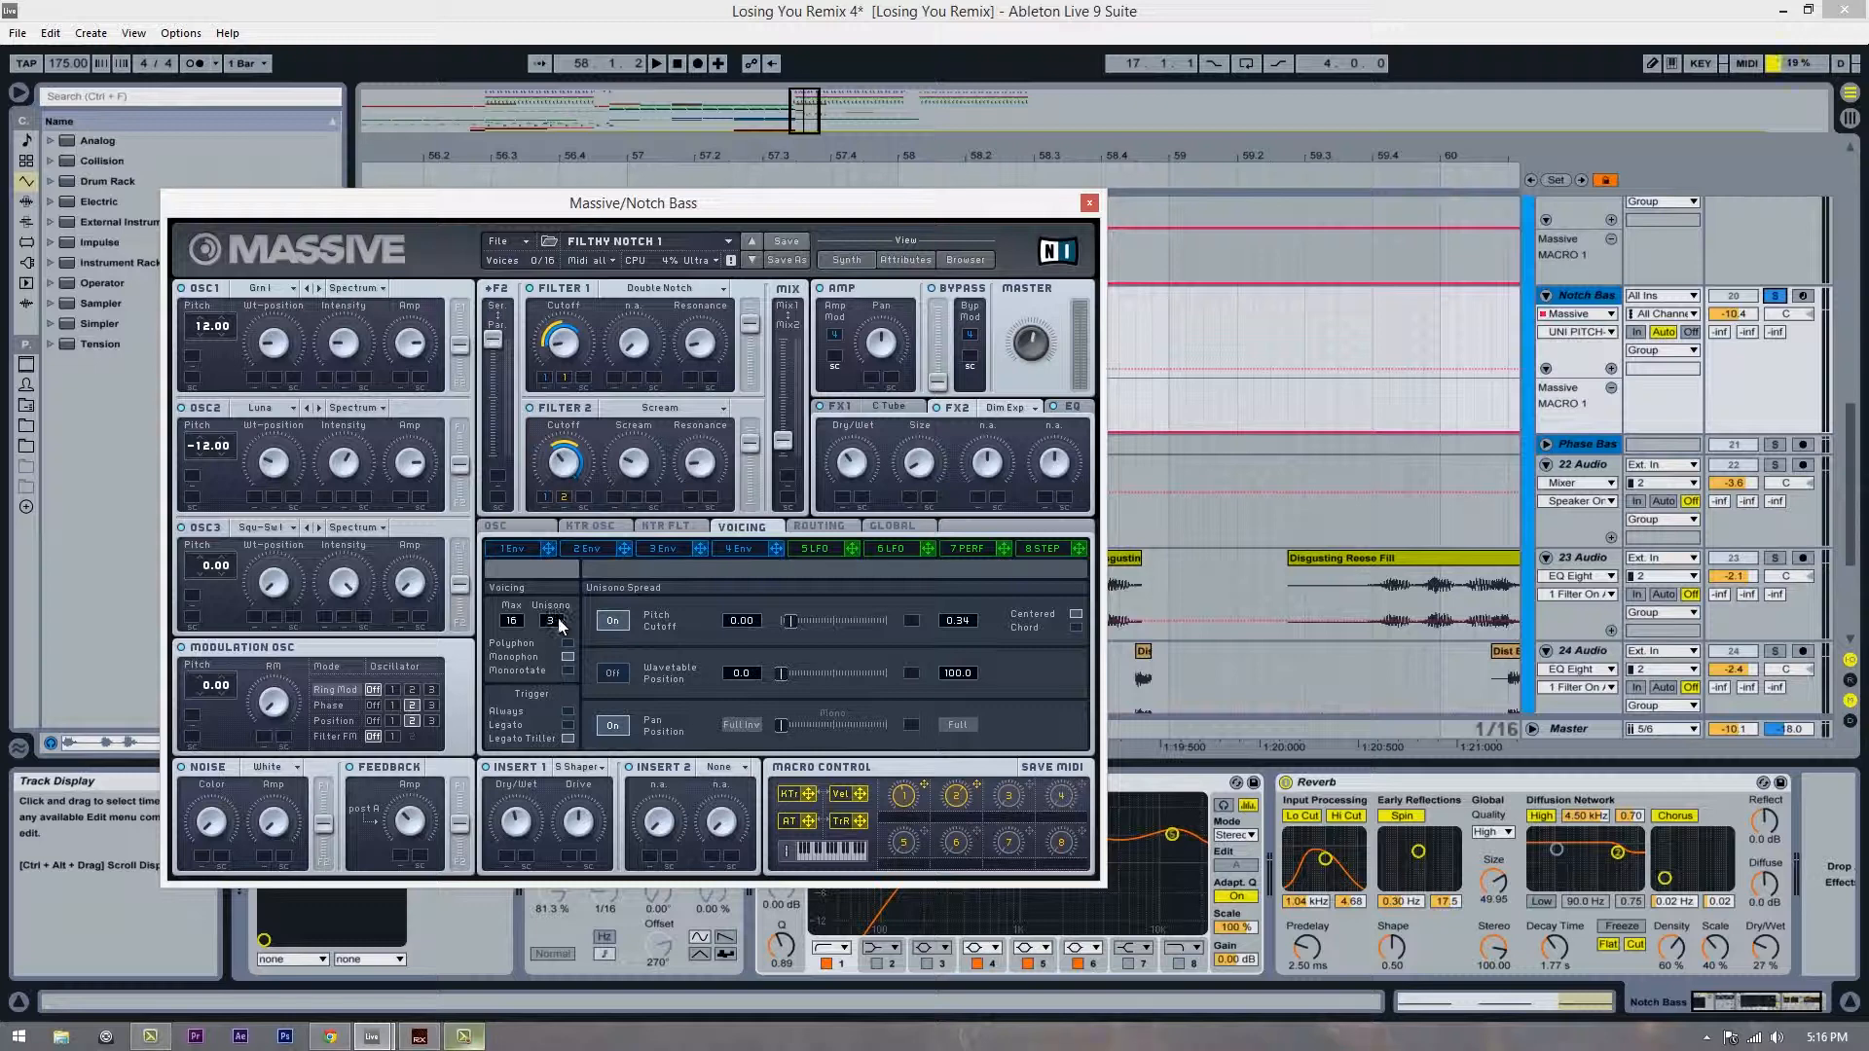
key(space)
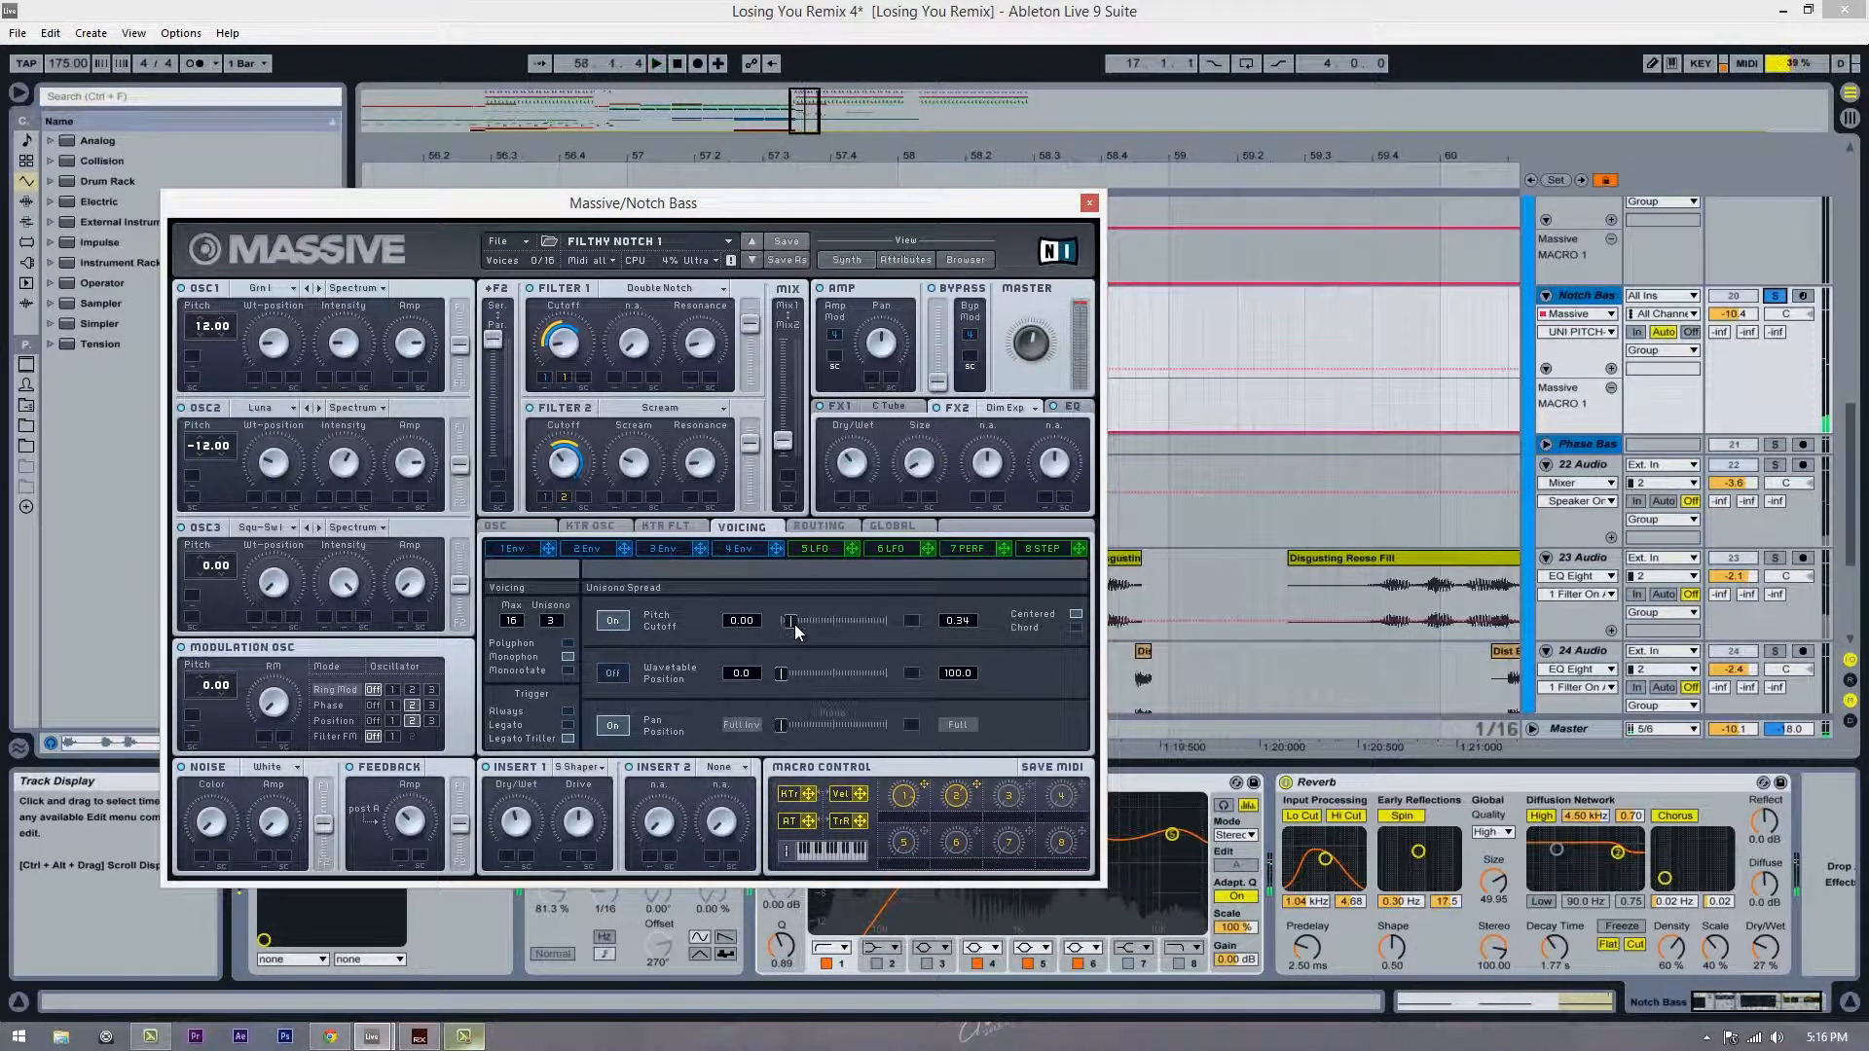
click(611, 622)
click(611, 622)
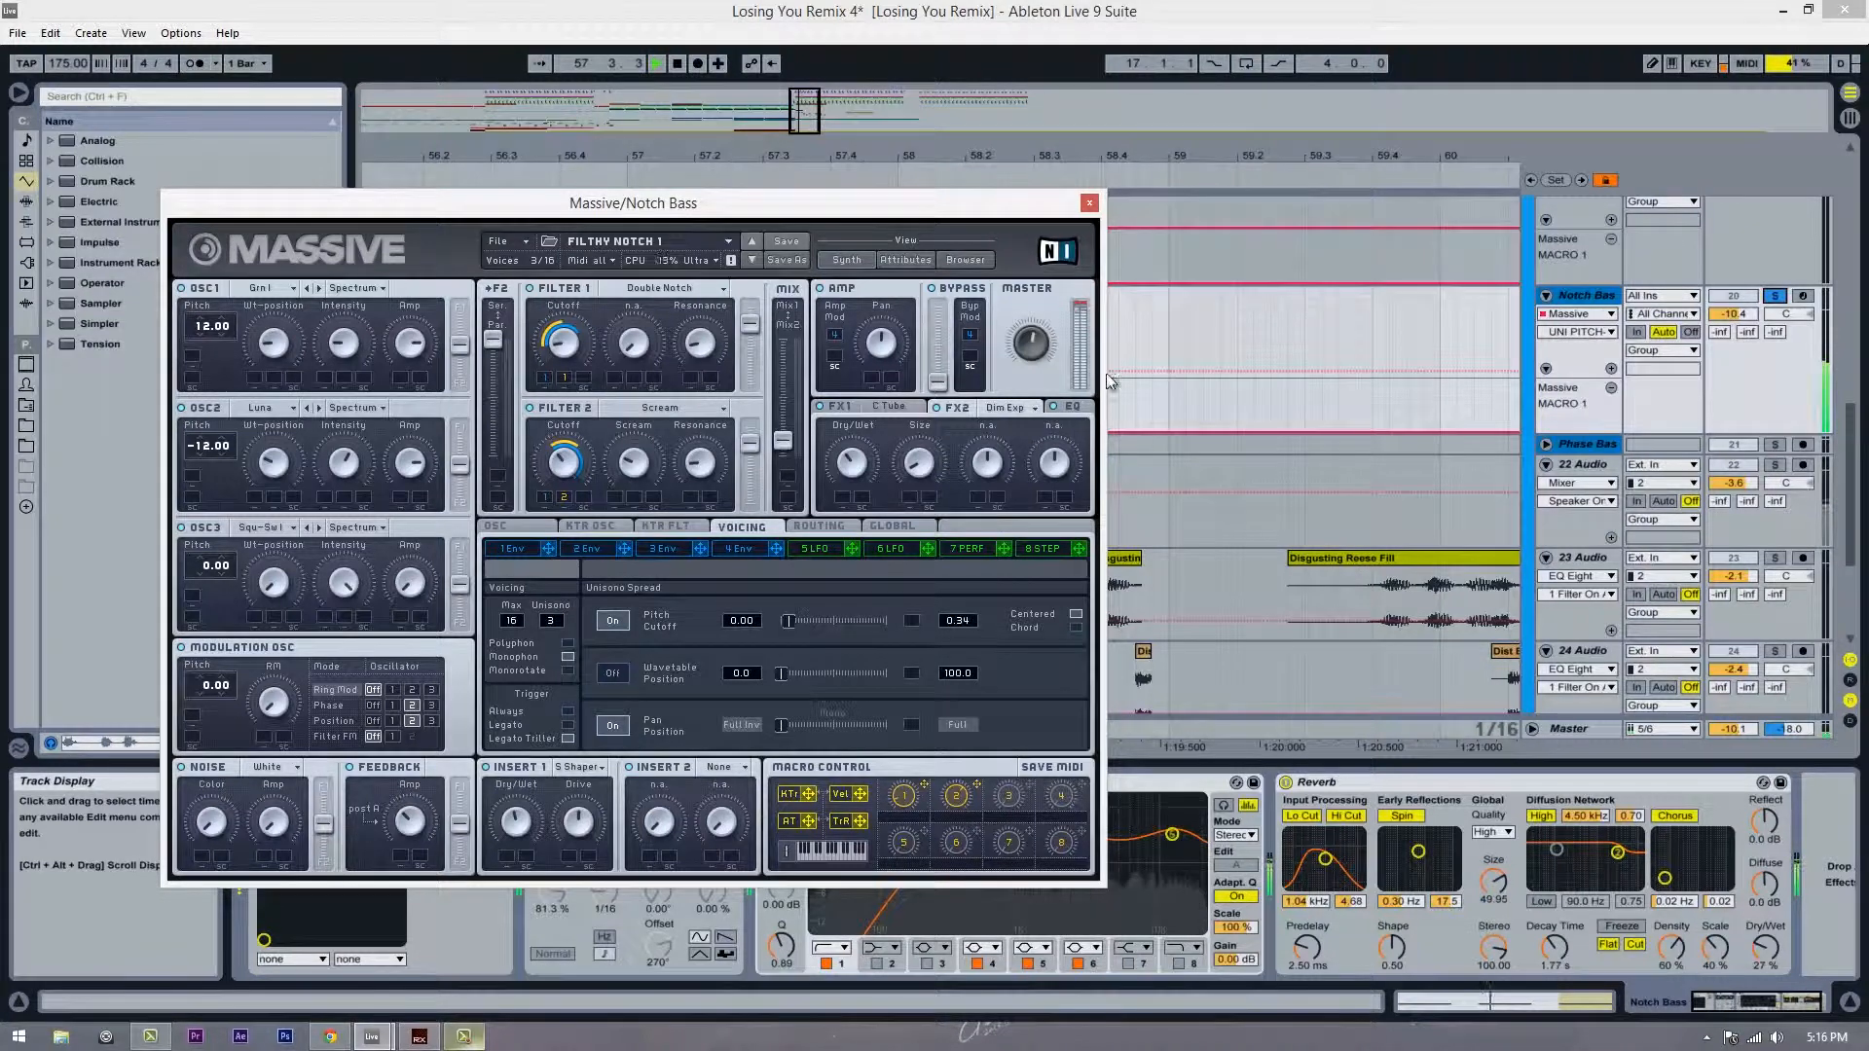
Step: Lower Massive's master volume slightly, close the plug-in window, unsolo the duplicated Notch Bass, and play it in the full mix from bar 57
click(1038, 364)
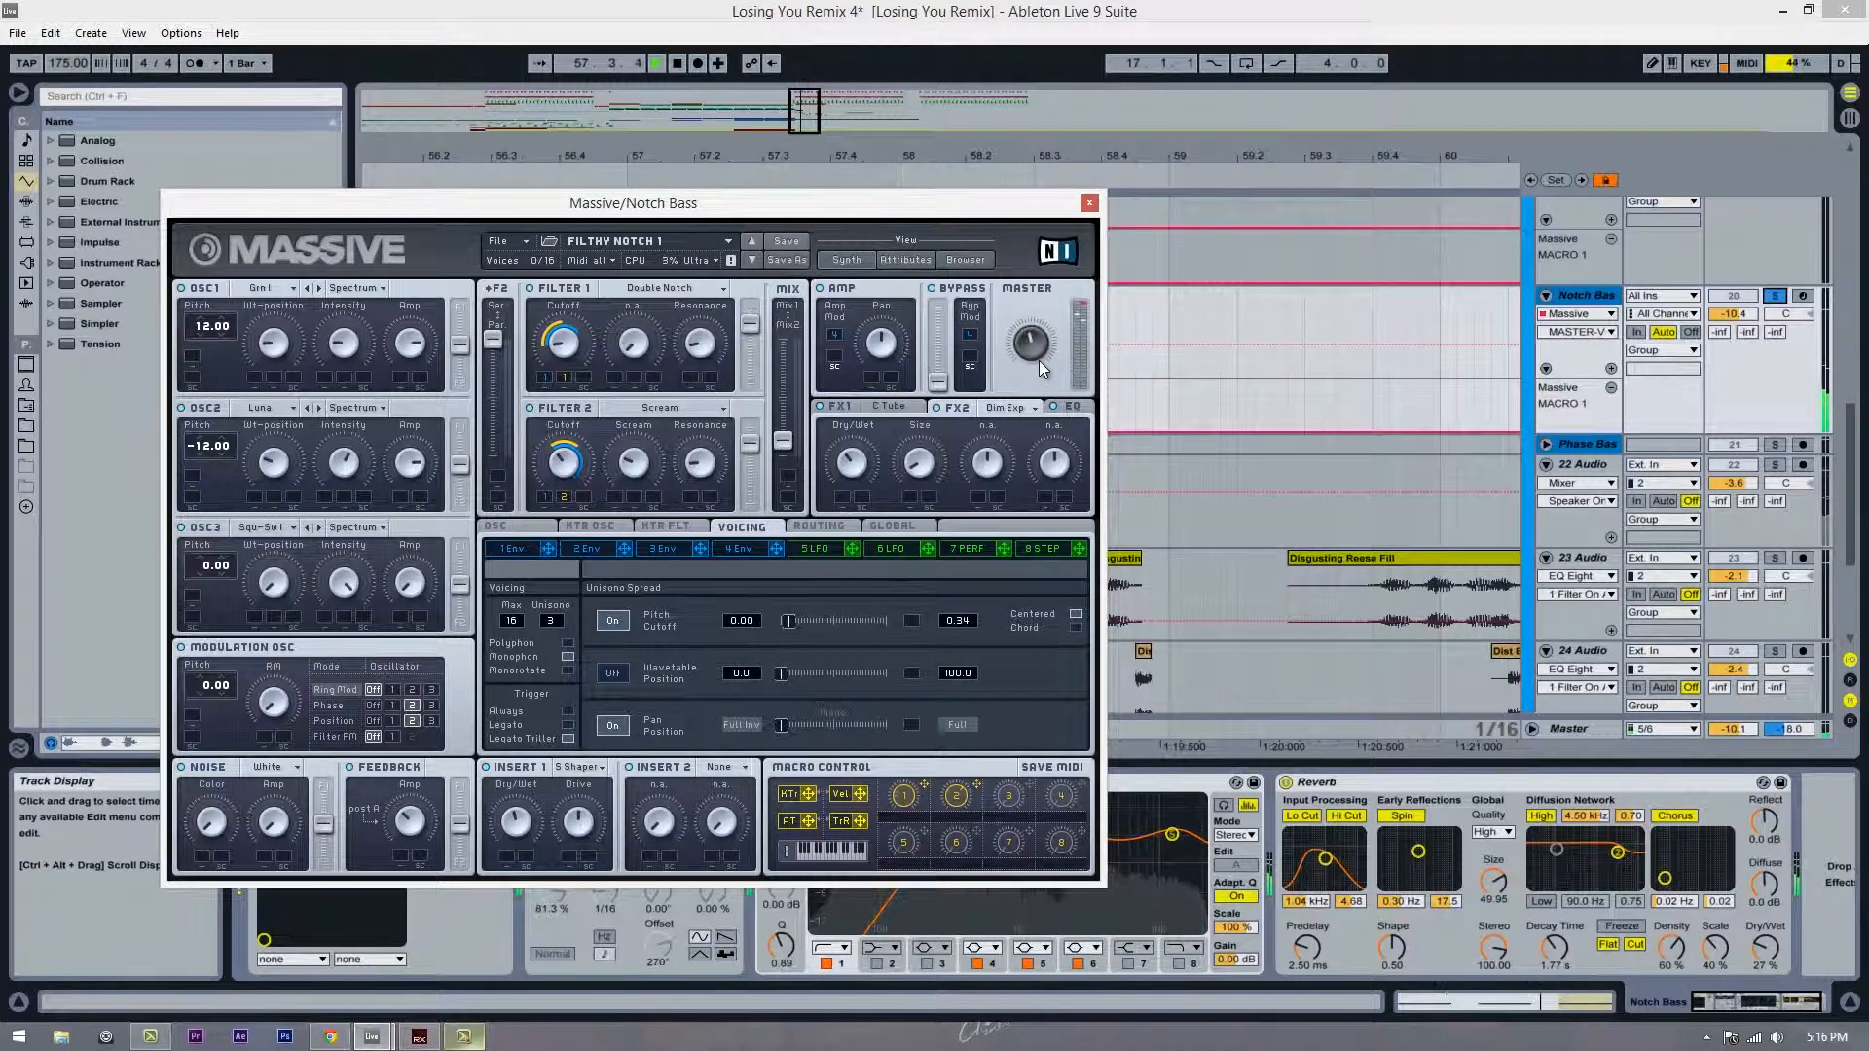
click(1089, 203)
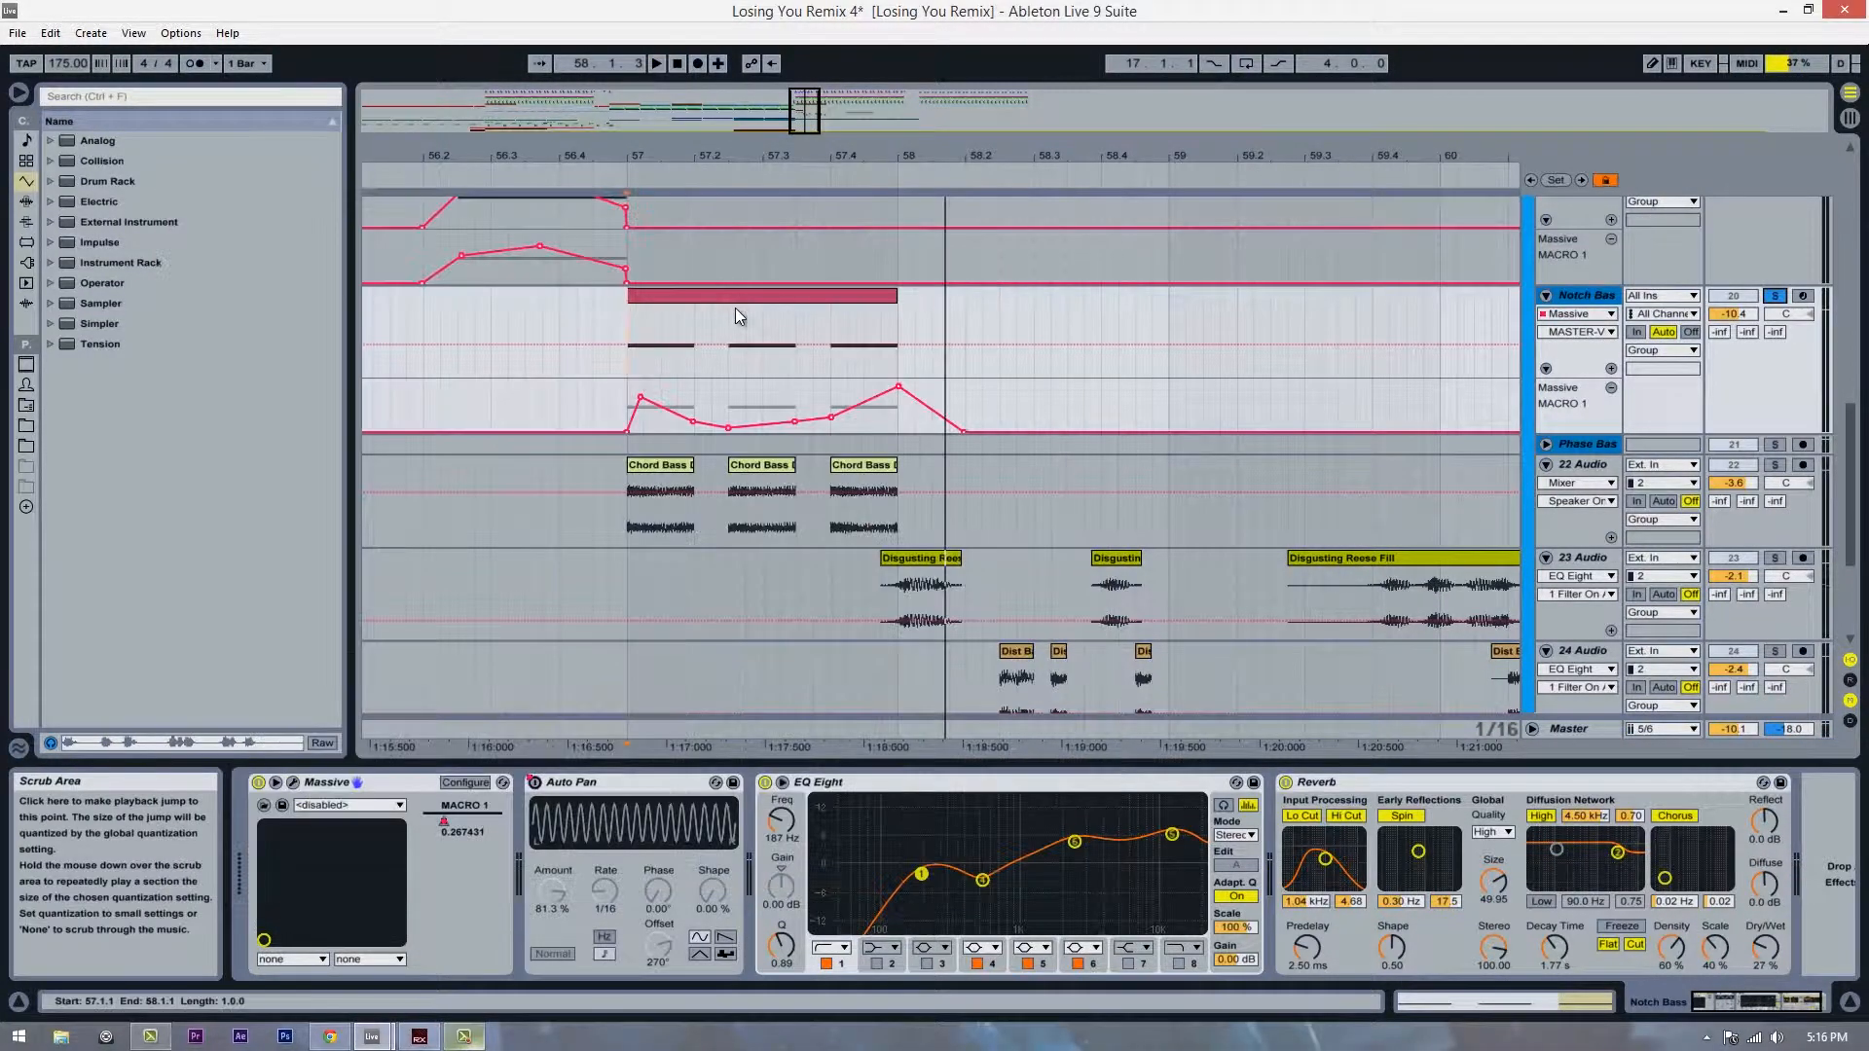
key(space)
scroll(1046, 343, up, 2)
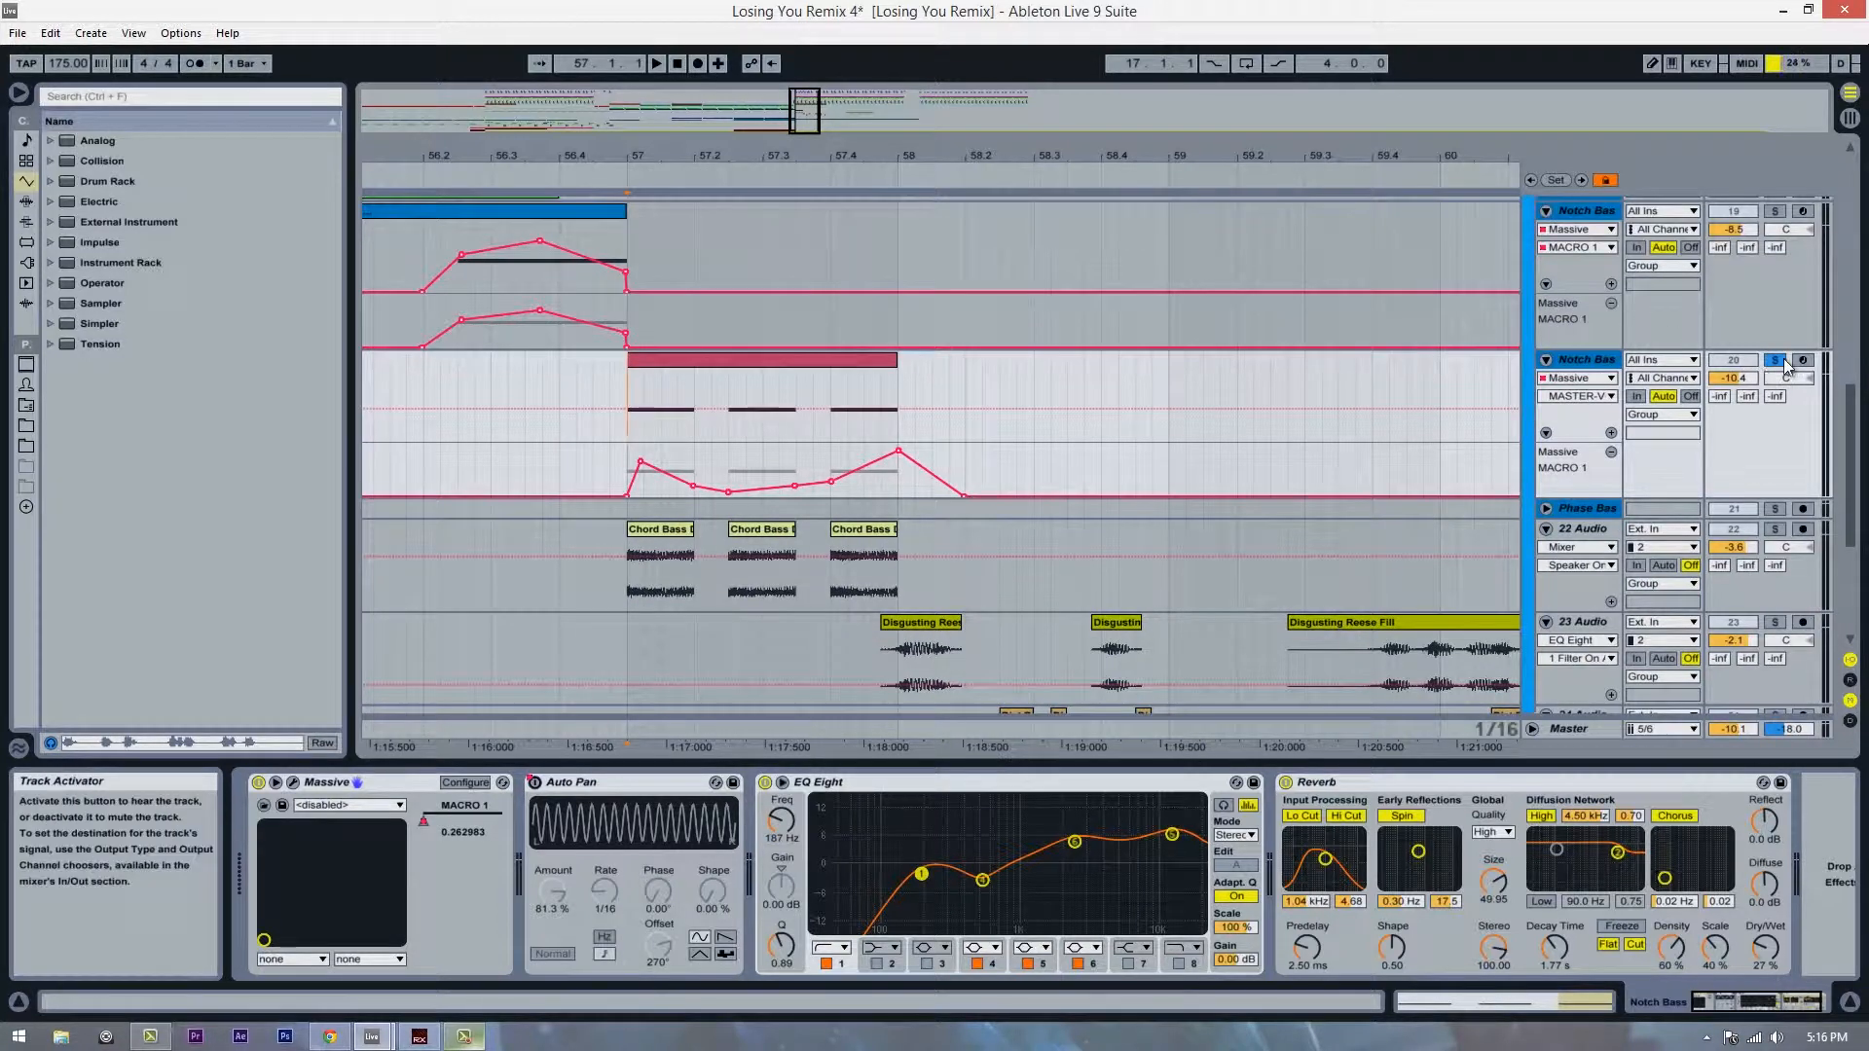
key(space)
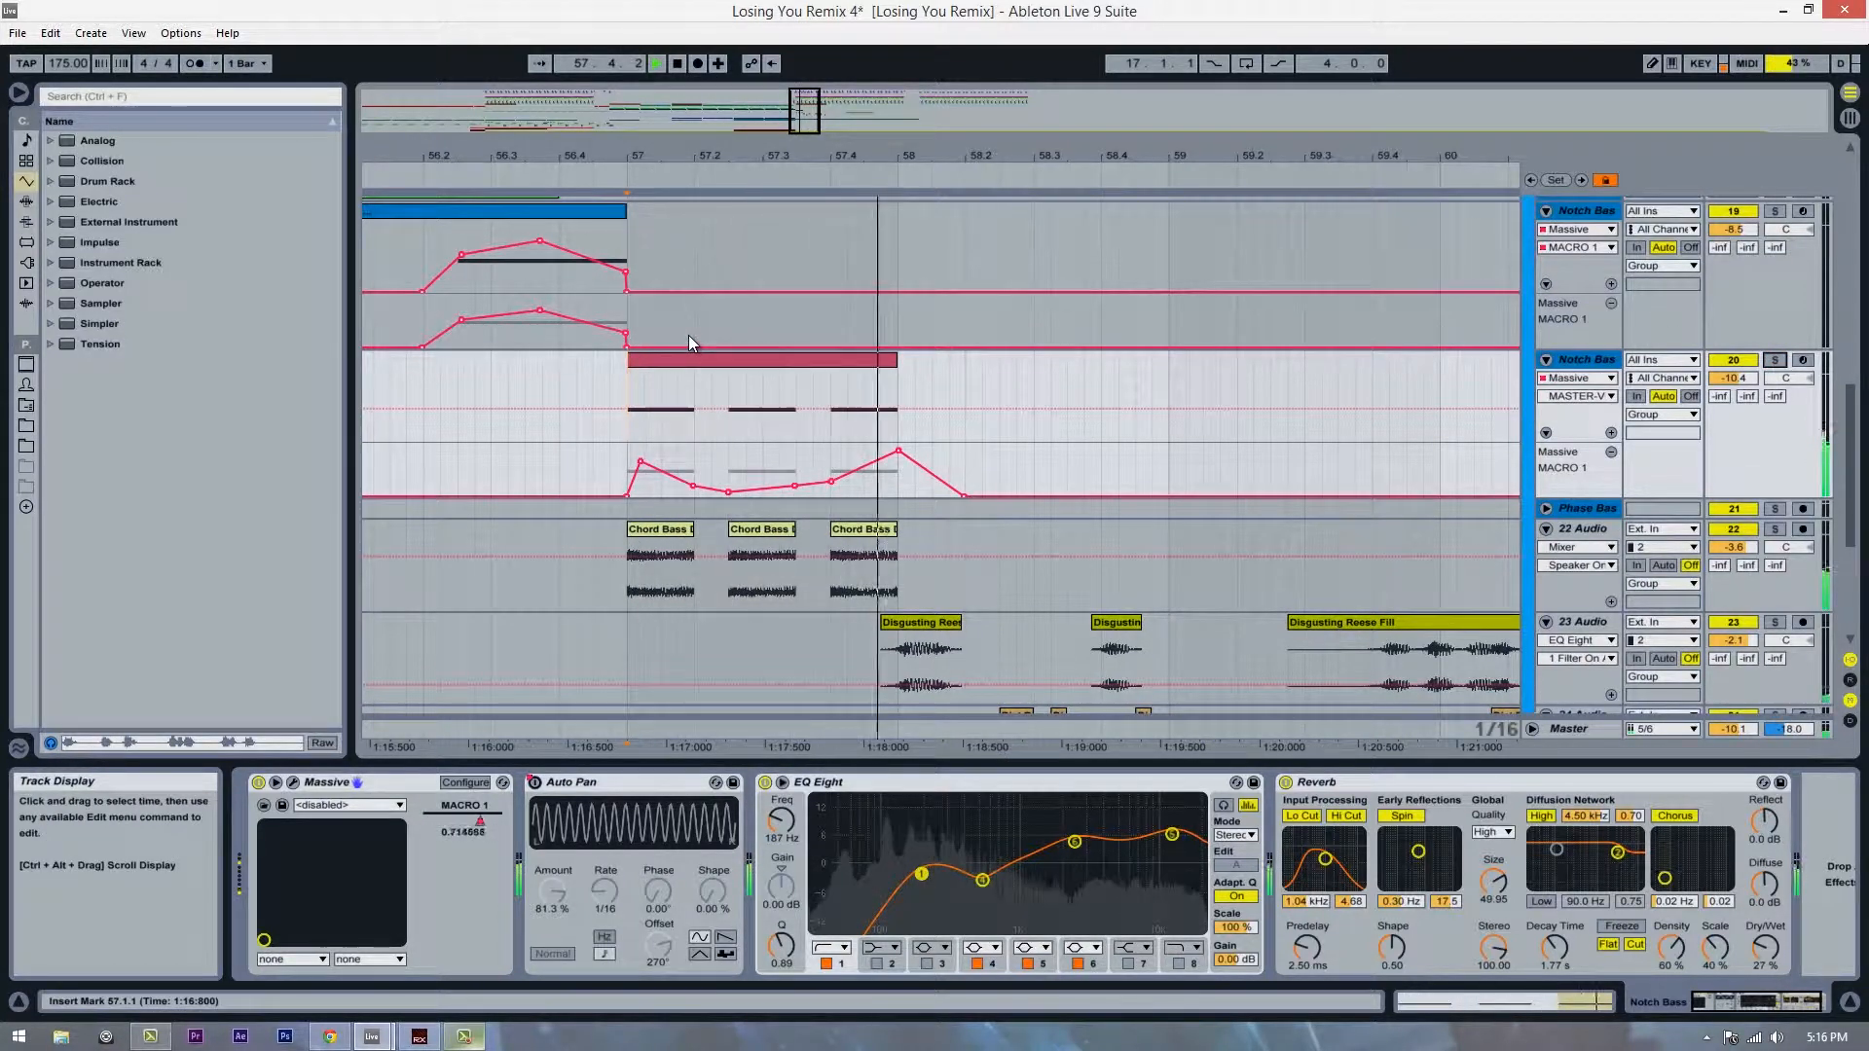
key(space)
Step: Look over the arrangement of the drop's bass clips and the surrounding bars from bar 55 onward
drag(995, 154, 537, 141)
mouse_move(575, 494)
scroll(530, 319, down, 2)
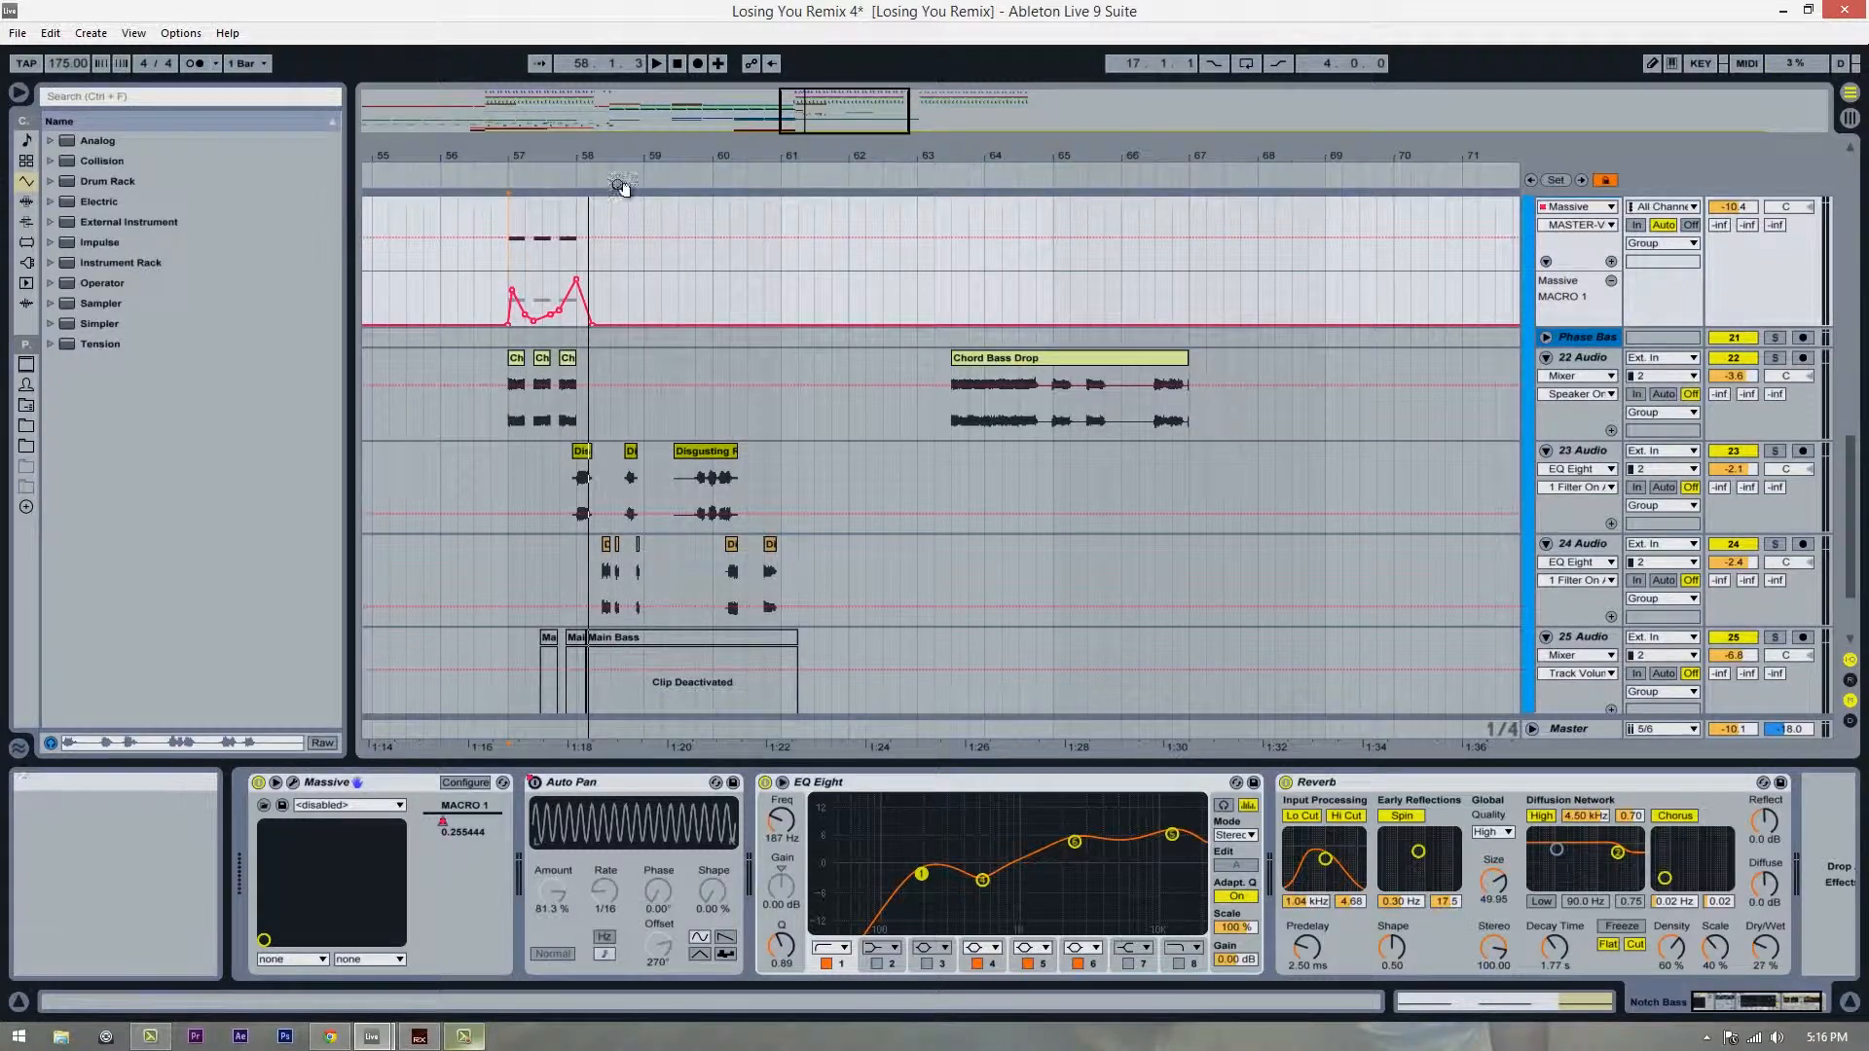
drag(683, 158, 861, 189)
scroll(603, 330, up, 2)
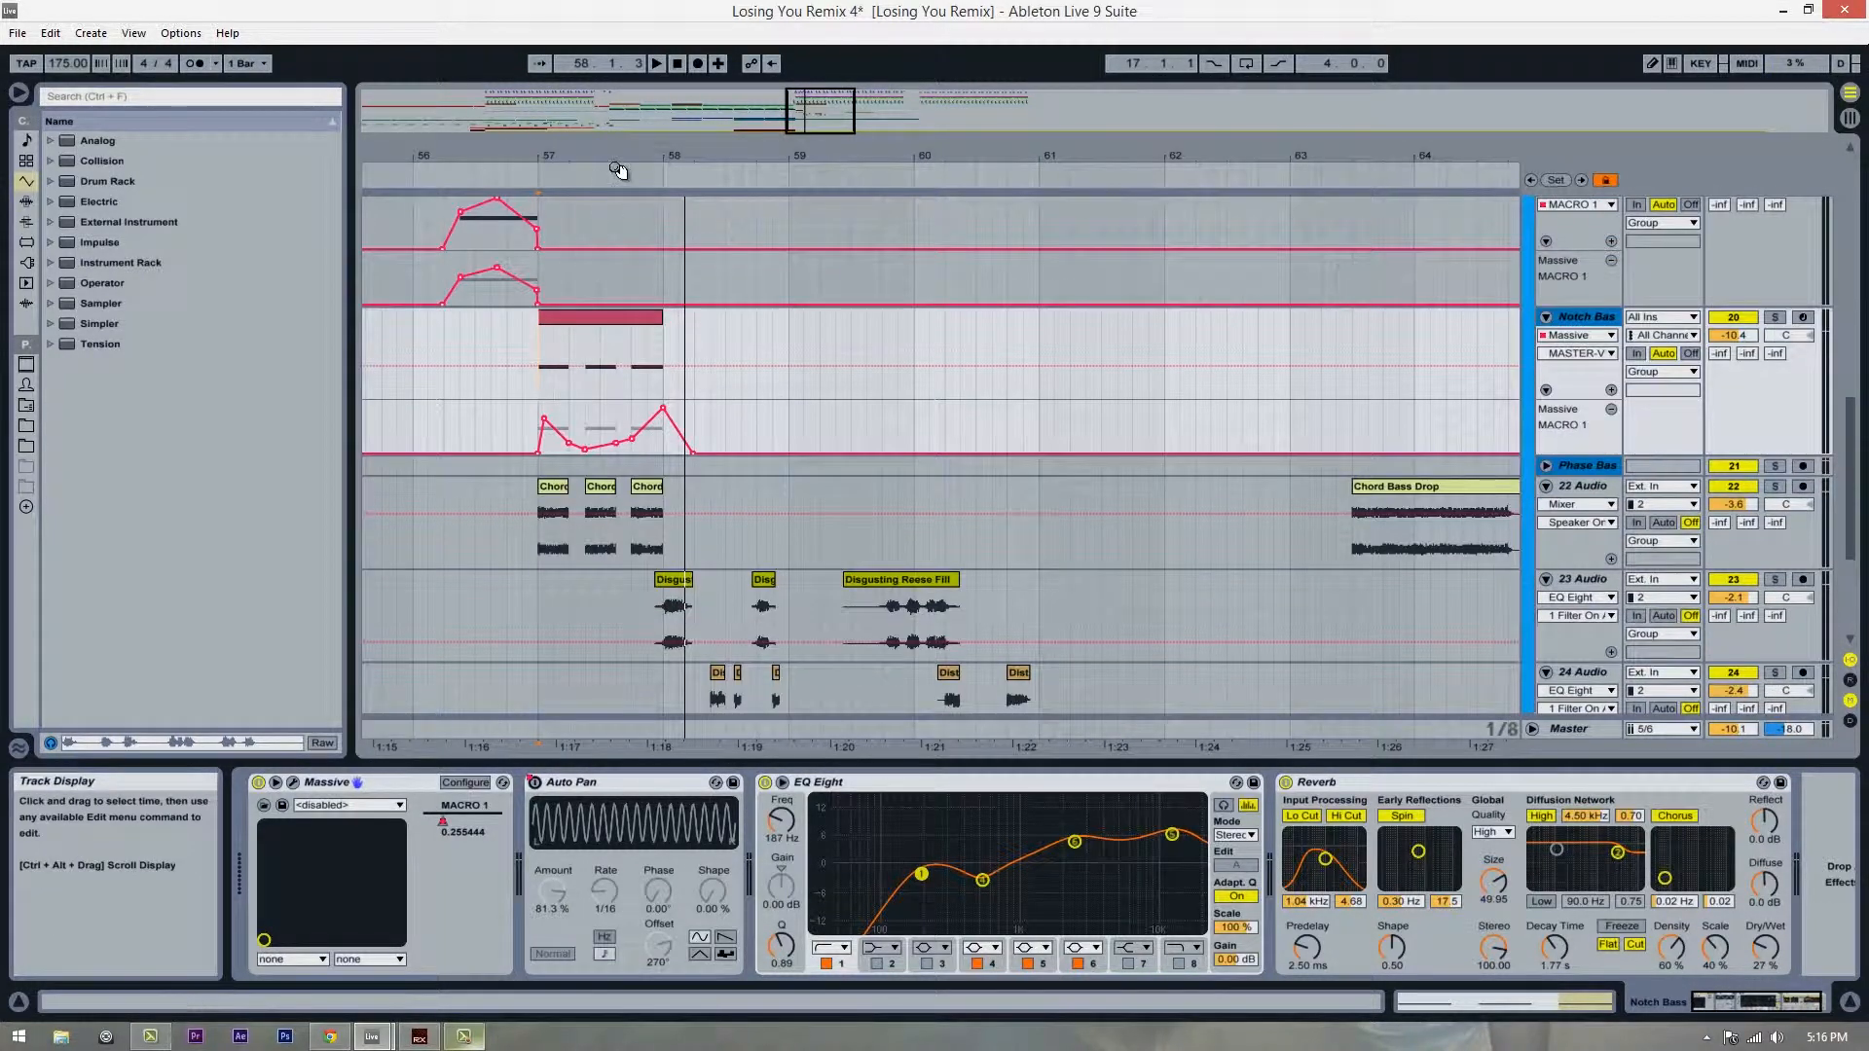
drag(619, 161, 779, 160)
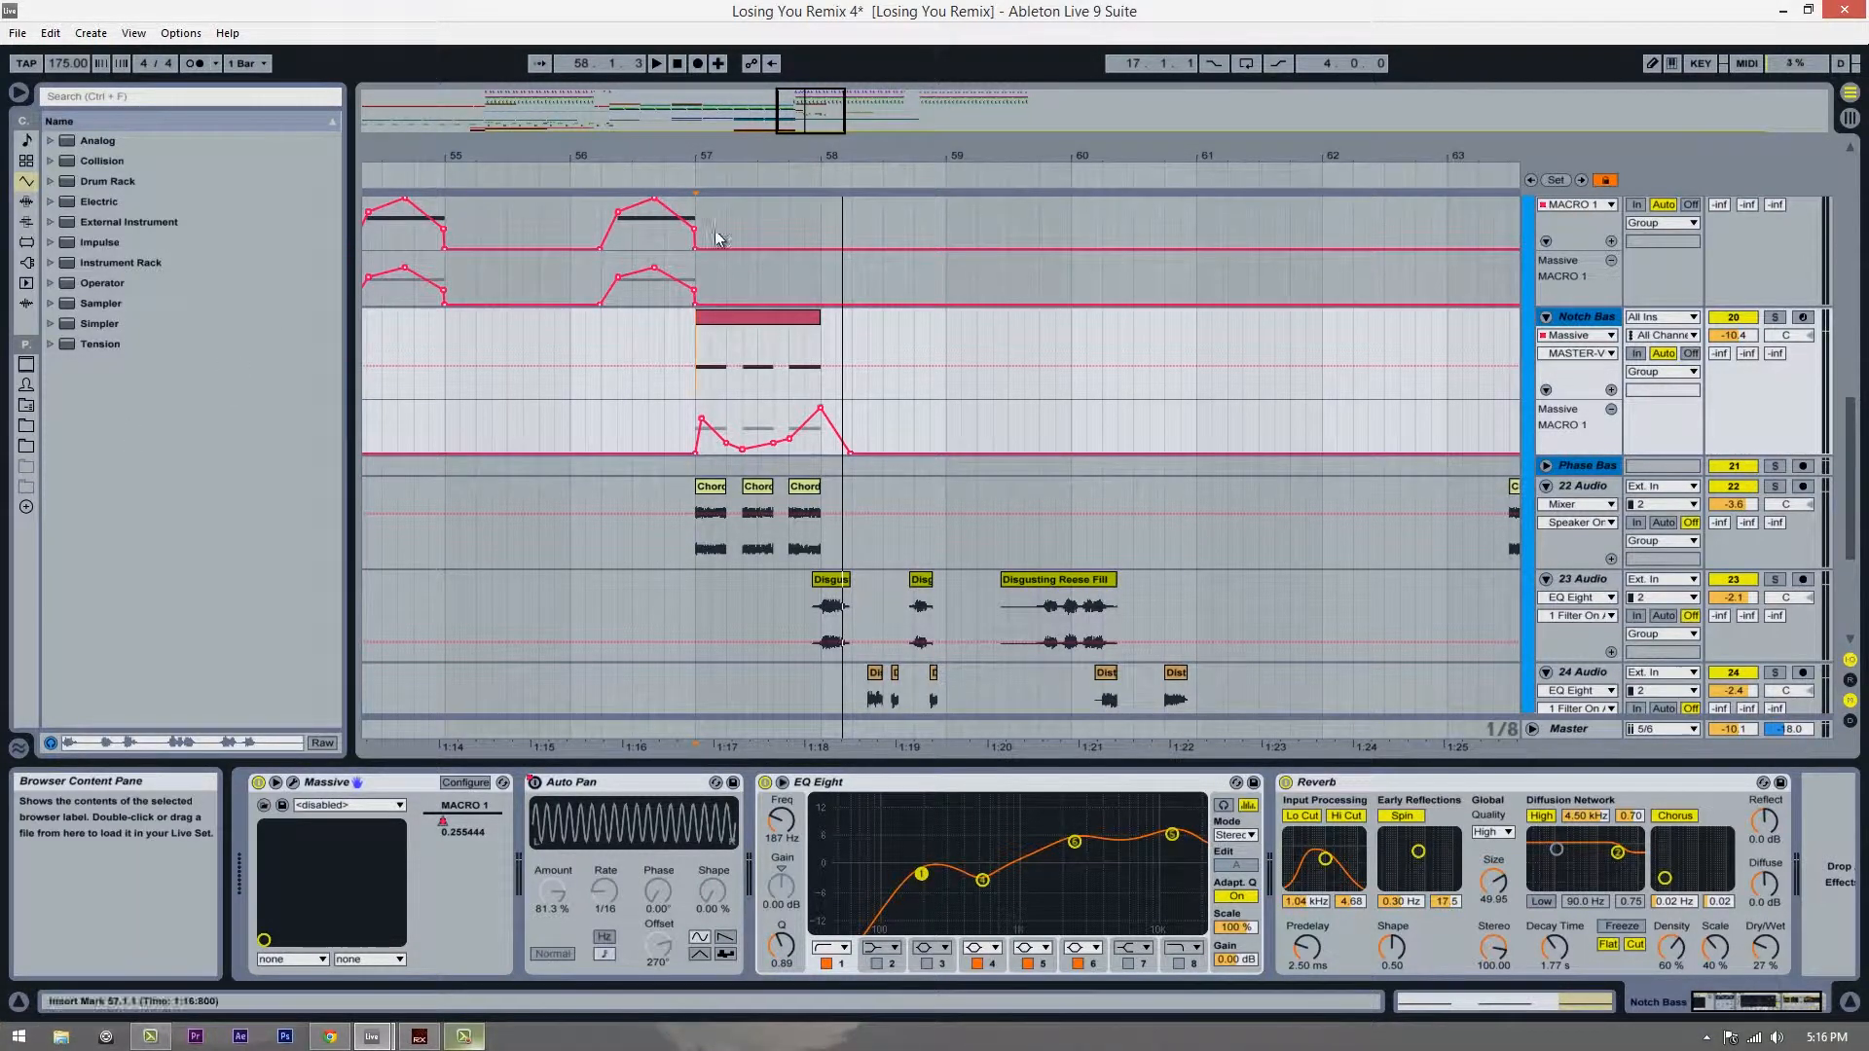
drag(857, 148, 857, 144)
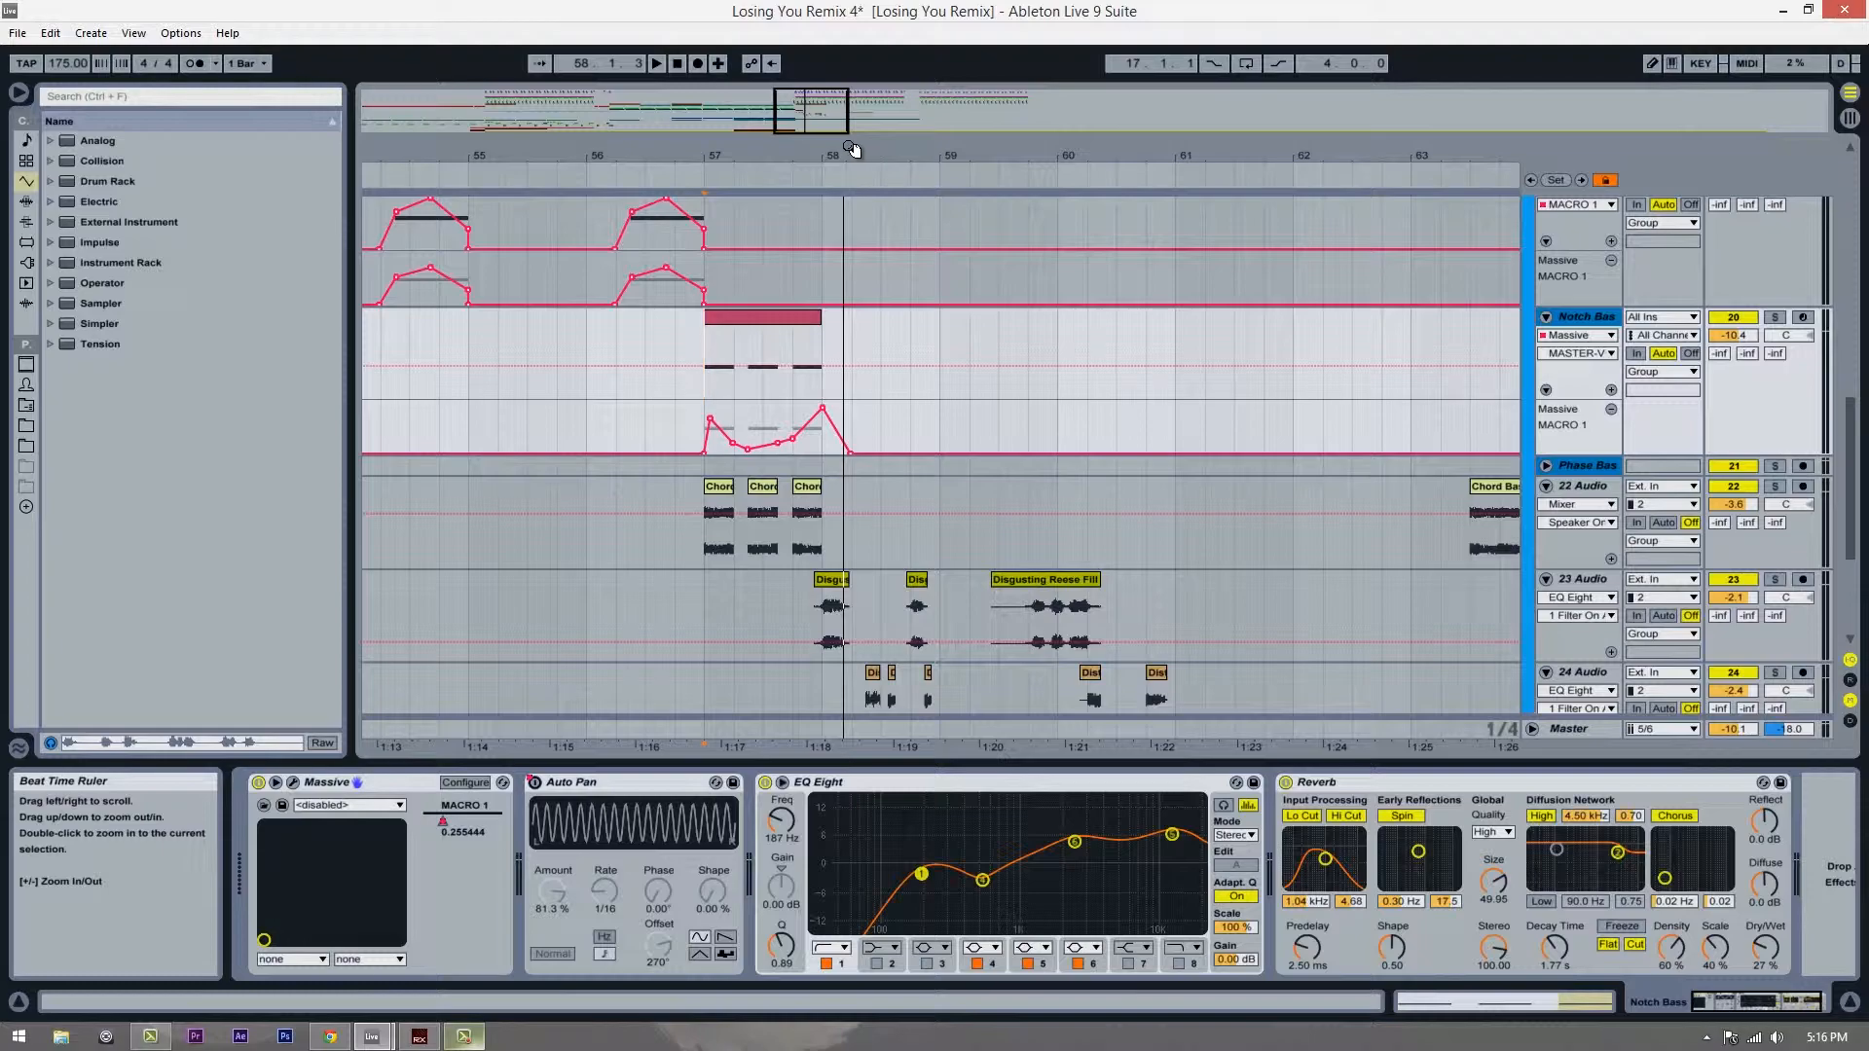